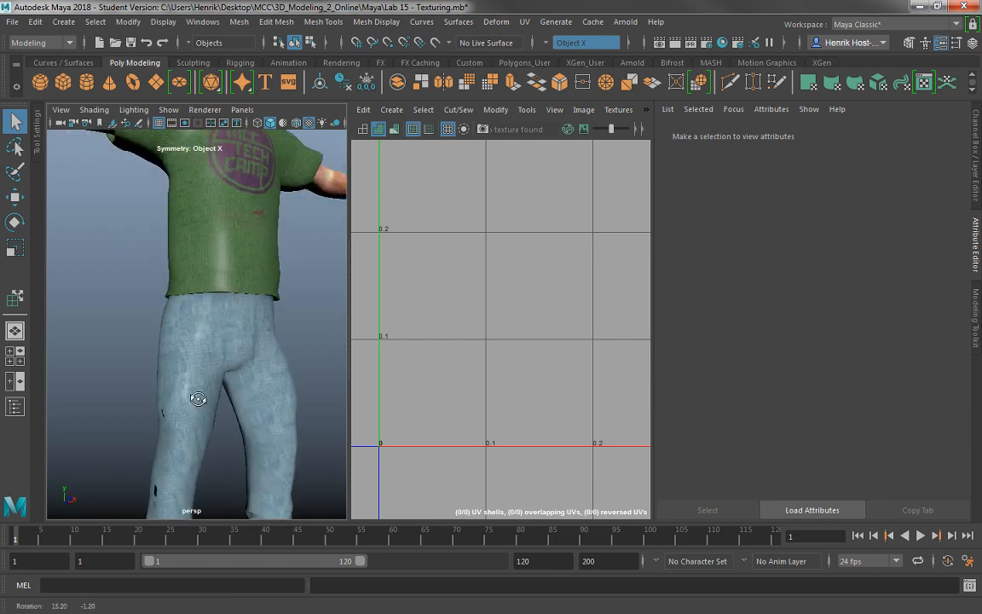
Inspect the textured character's jeans, head, shirt and arm up close in the perspective view
left_click_drag(230, 383, 127, 311)
scroll(291, 372, "down", 3)
scroll(197, 371, "up", 5)
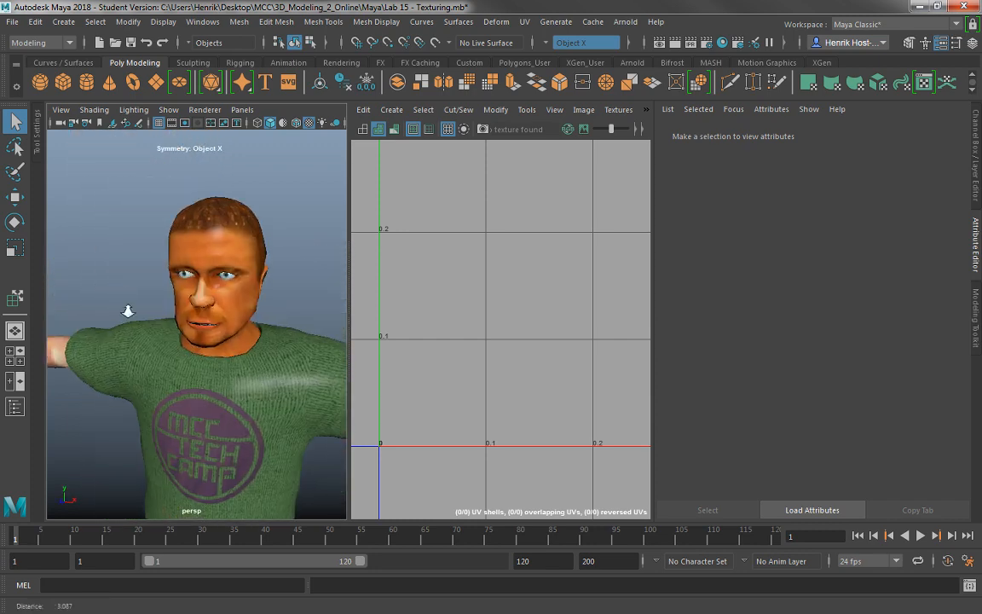
scroll(165, 324, "up", 5)
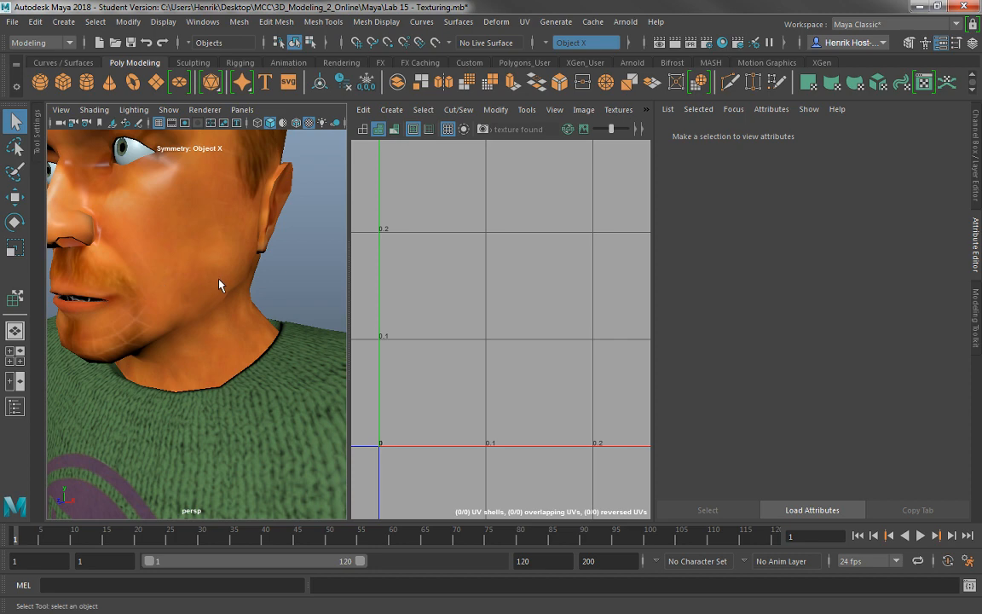
left_click(281, 291)
left_click(273, 369, "ctrl")
scroll(217, 350, "down", 5)
scroll(217, 350, "up", 5)
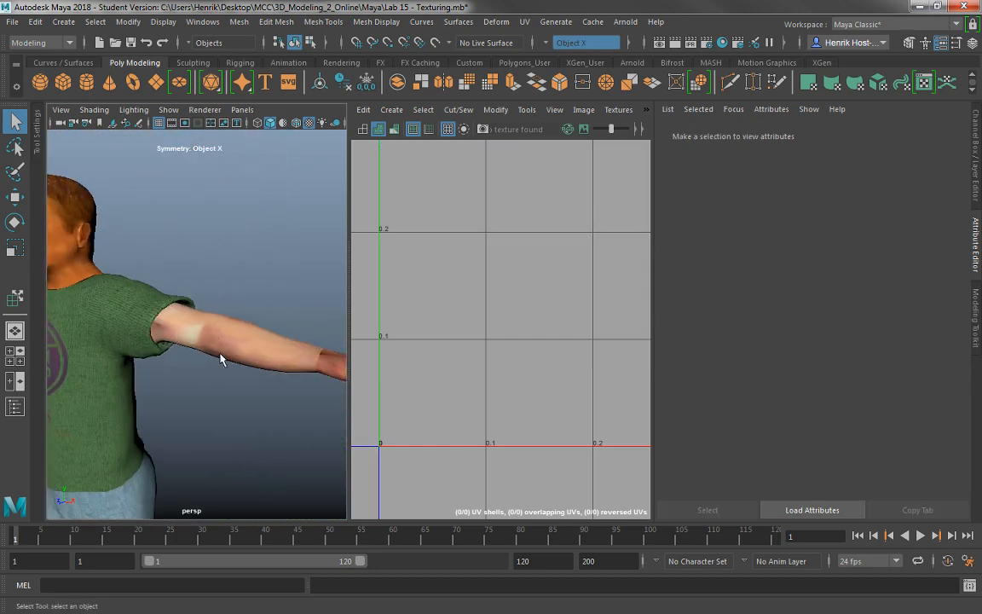
Select the character mesh and examine how its UV shells lie over the diffuse texture
left_click(256, 368)
left_click_drag(217, 371, 260, 372)
left_click_drag(606, 404, 509, 392)
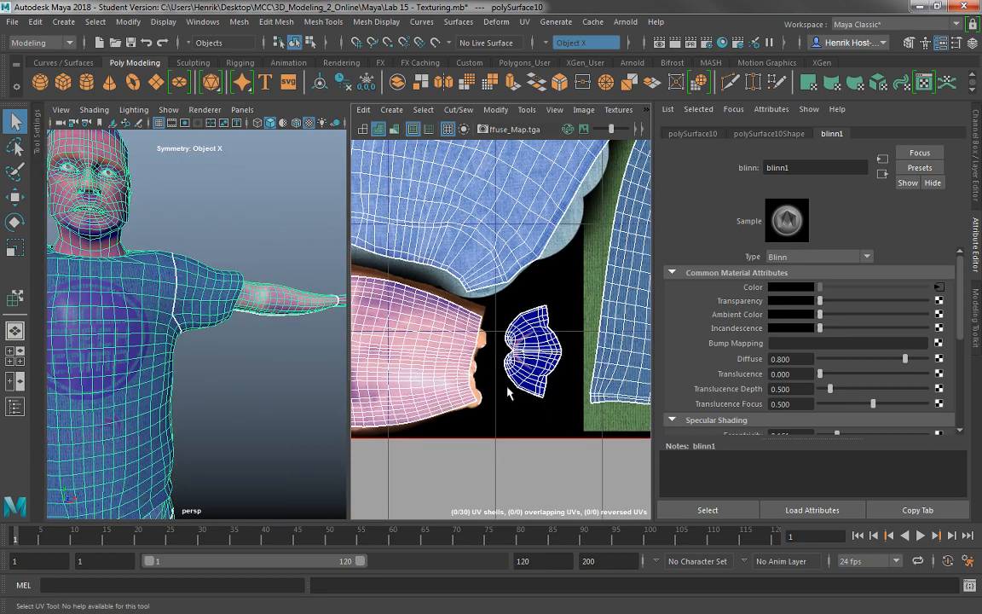
scroll(509, 392, "down", 3)
left_click_drag(631, 397, 495, 419)
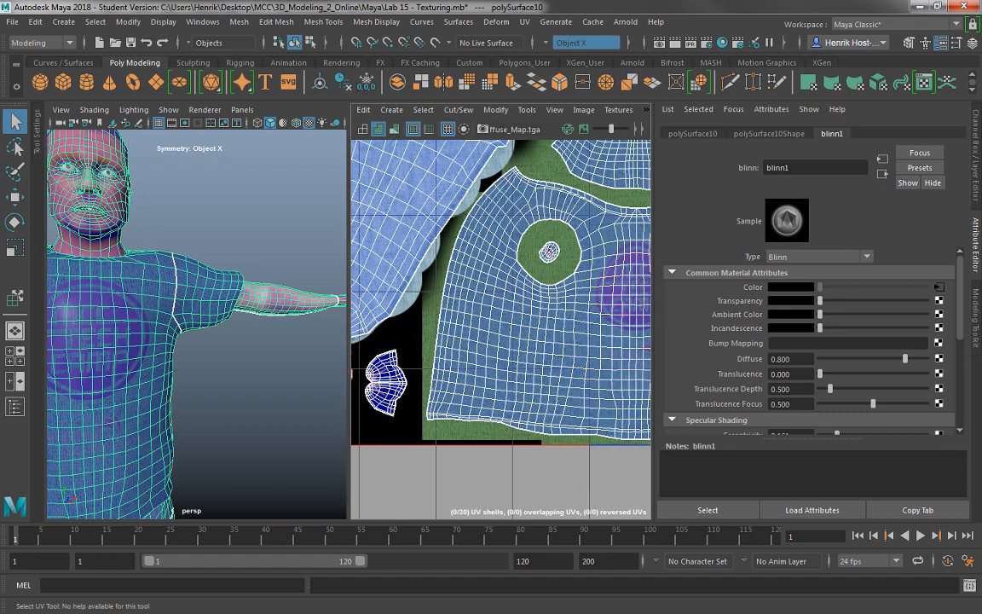
left_click_drag(640, 355, 452, 436)
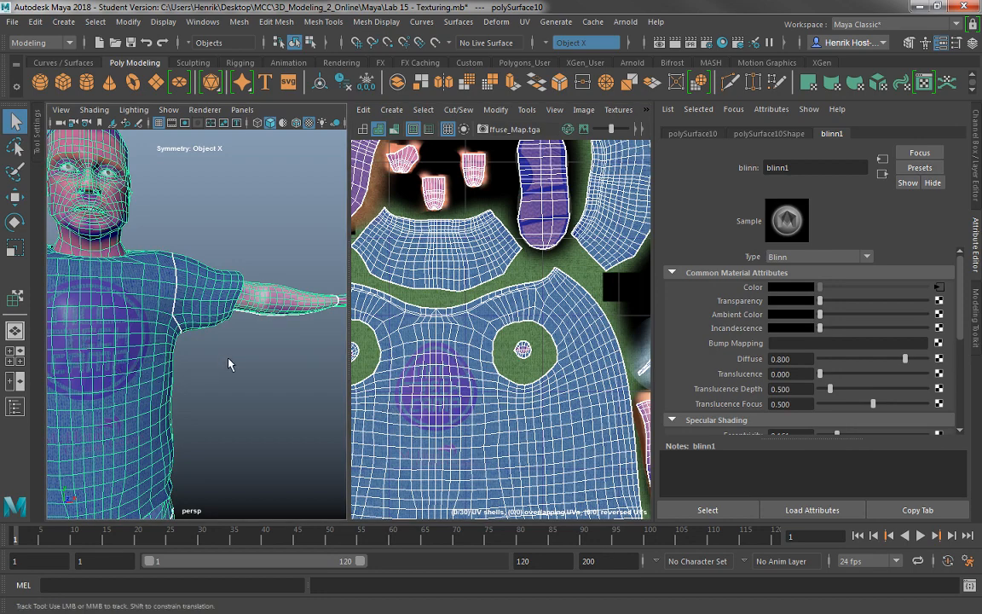
left_click_drag(228, 363, 307, 415)
left_click_drag(522, 280, 470, 364)
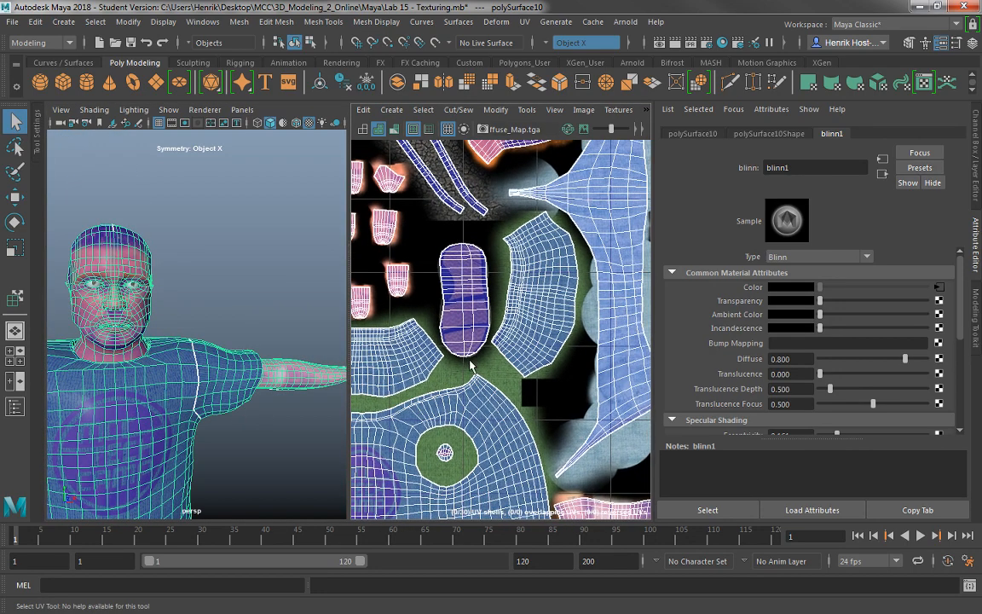
scroll(430, 344, "down", 5)
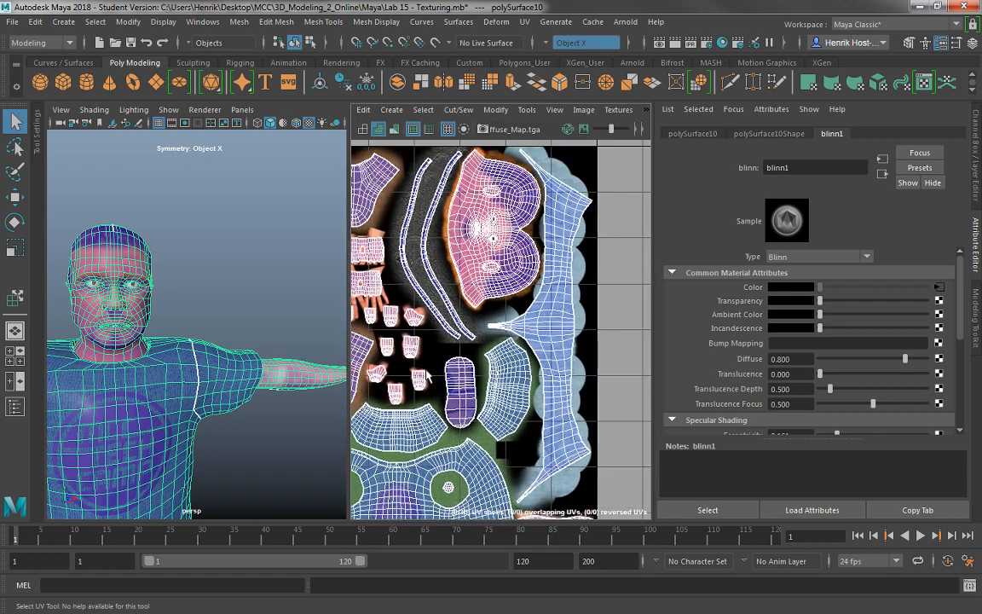
left_click_drag(268, 296, 271, 348)
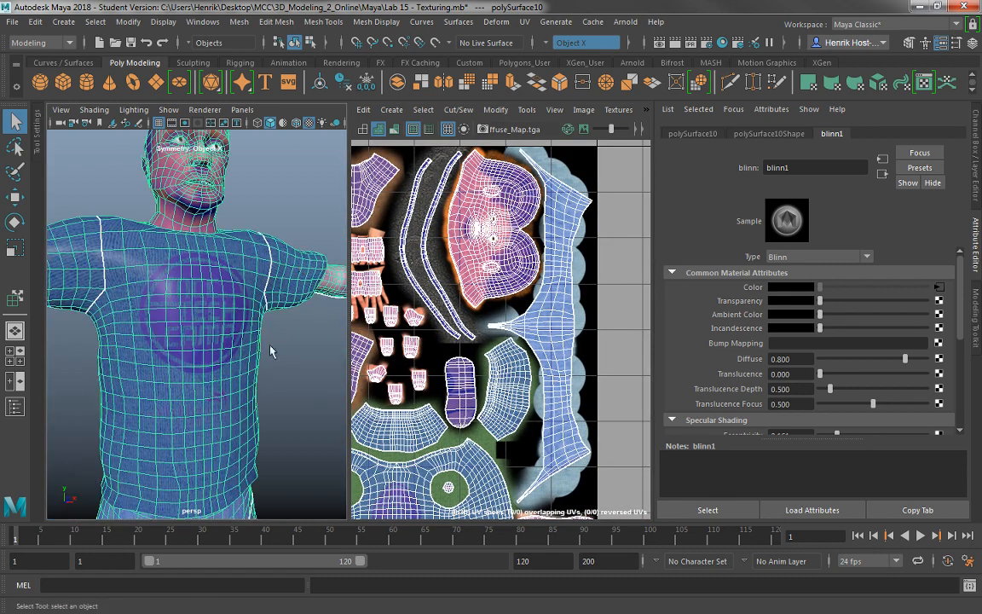
Deselect the character mesh and view the whole textured body from the side
scroll(270, 347, "down", 5)
left_click_drag(212, 342, 362, 344)
mouse_move(281, 345)
left_mouse_down()
mouse_move(194, 355)
mouse_move(288, 348)
left_mouse_up()
left_click(193, 356)
left_click_drag(205, 340, 226, 330)
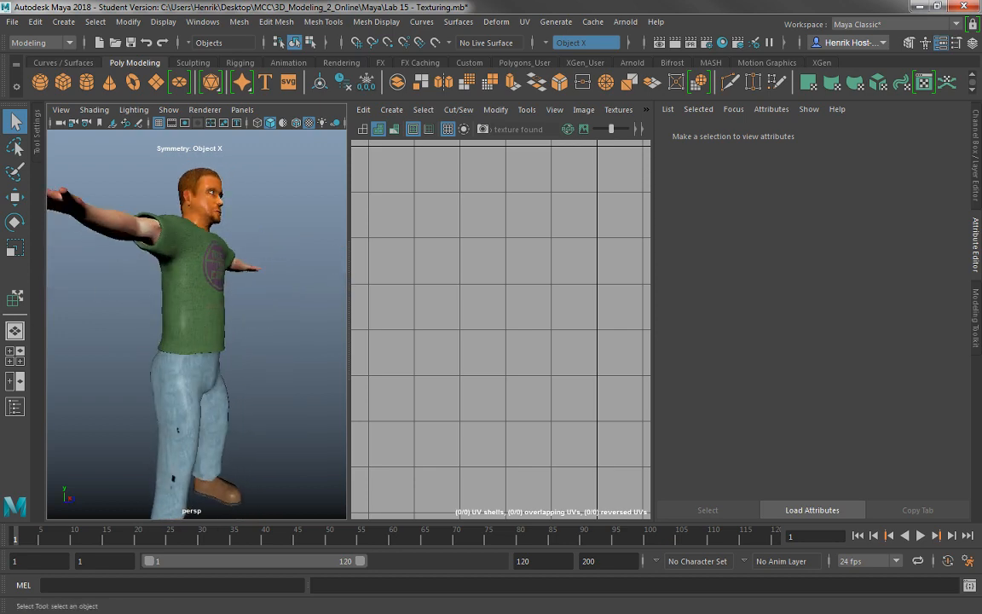
Switch to Photoshop and, in Diffuse_Map.psd, collapse the Group 1 layer group and rename it Hand_Arm_Fingers
key("alt+Tab")
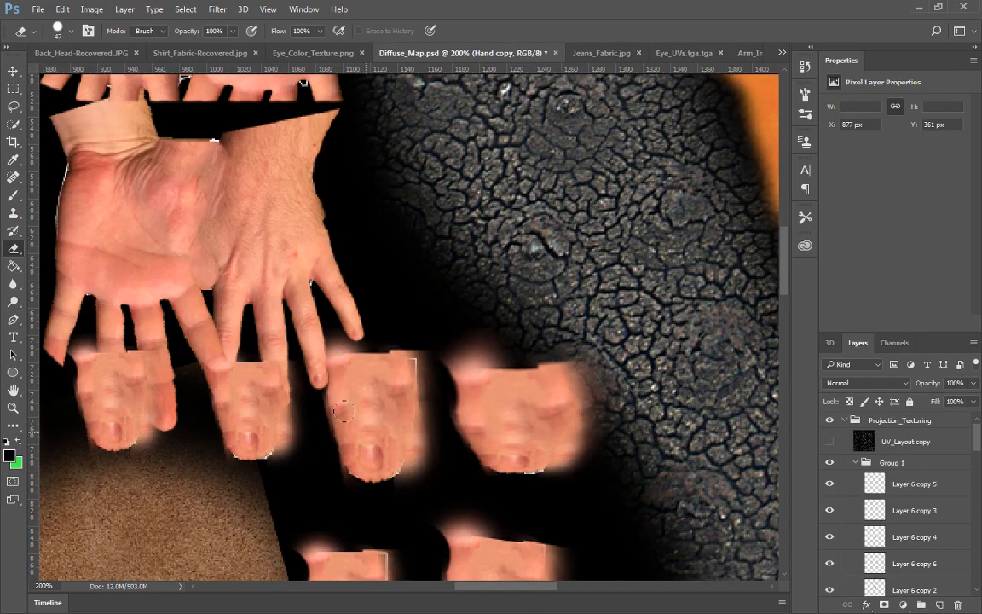
scroll(371, 441, "down", 3)
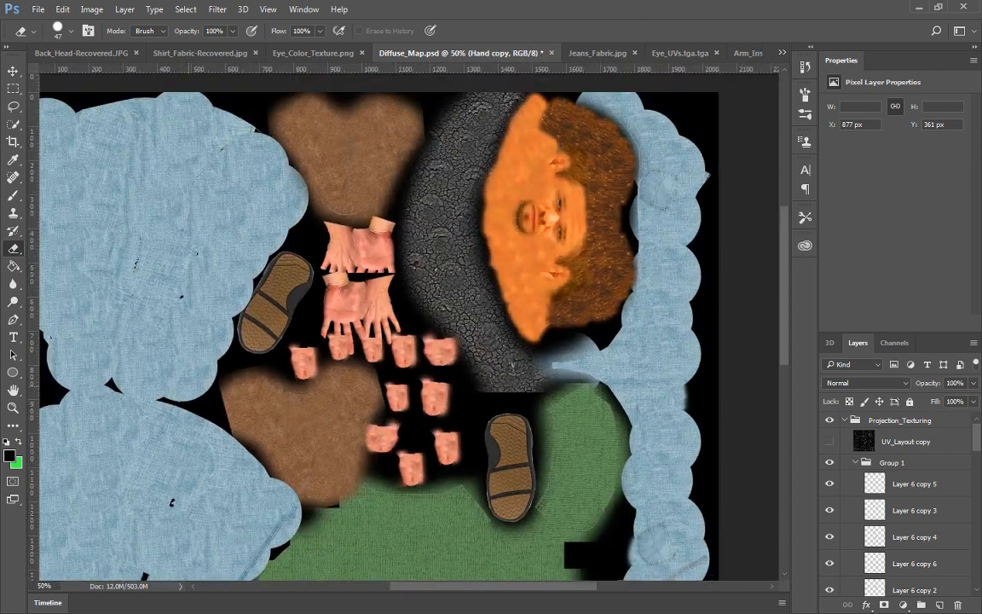
left_click_drag(265, 349, 425, 187)
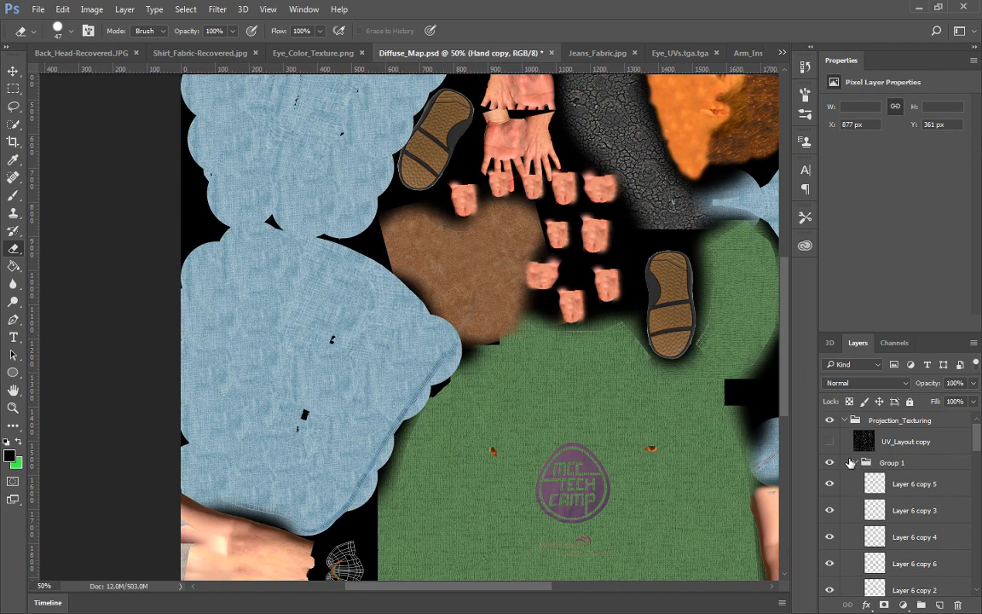
left_click(856, 462)
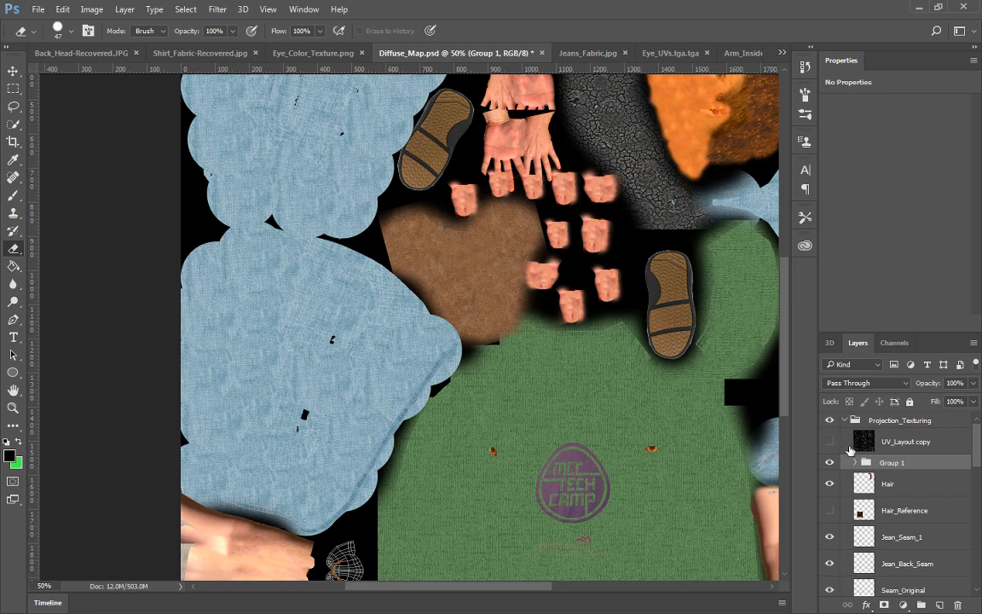
double_click(890, 463)
type("Hand_Arm_Fingers")
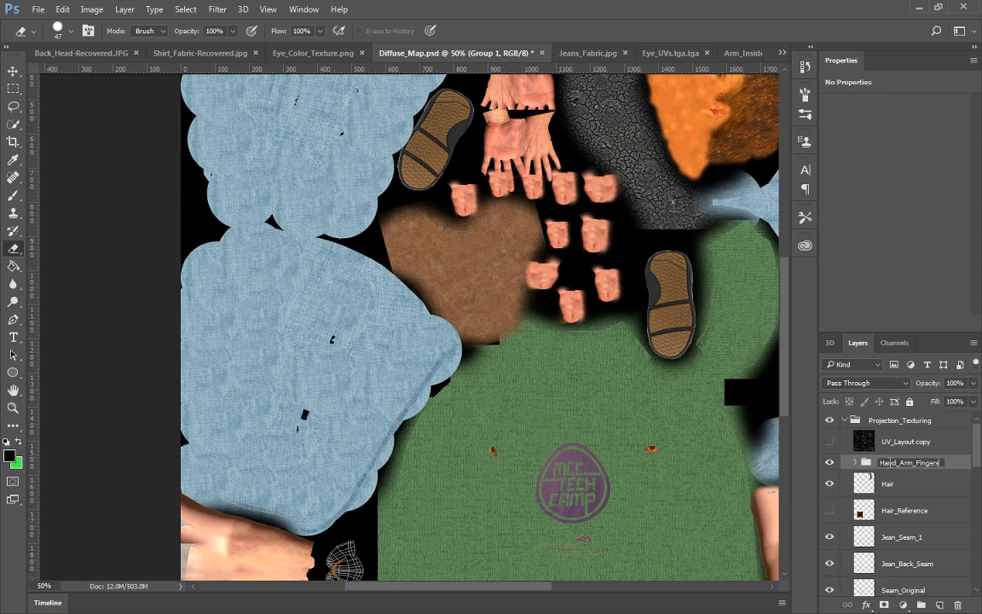
key("Return")
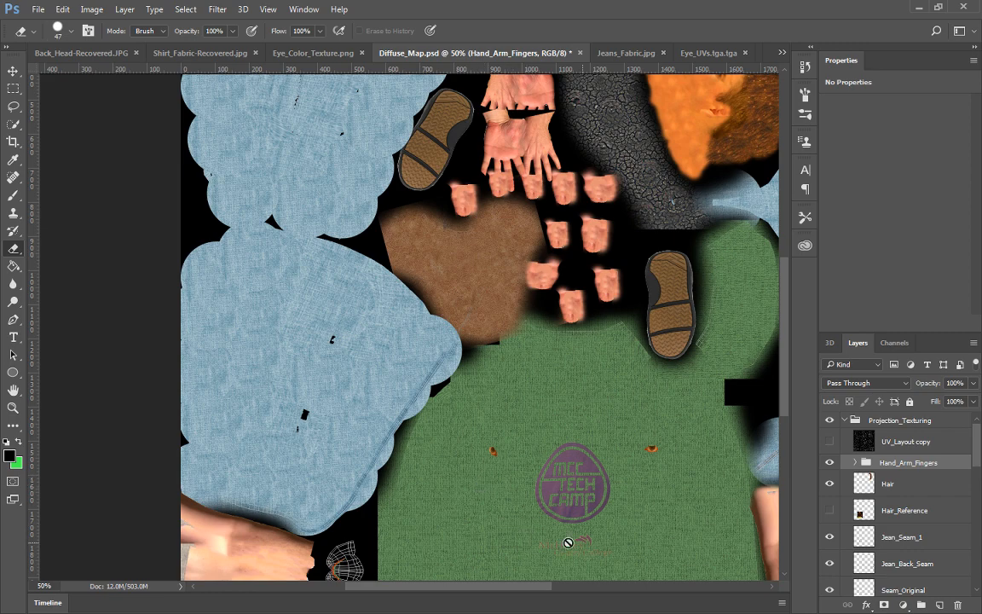
Check the Jean_Seam_1 layer by toggling its visibility off and on, leaving it selected
scroll(856, 508, "down", 3)
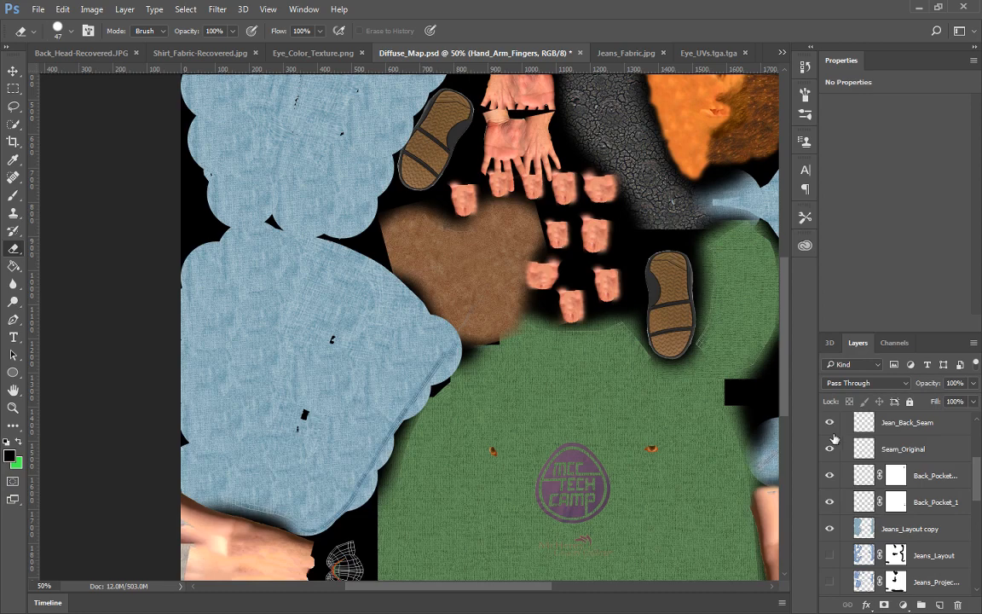
scroll(850, 487, "up", 1)
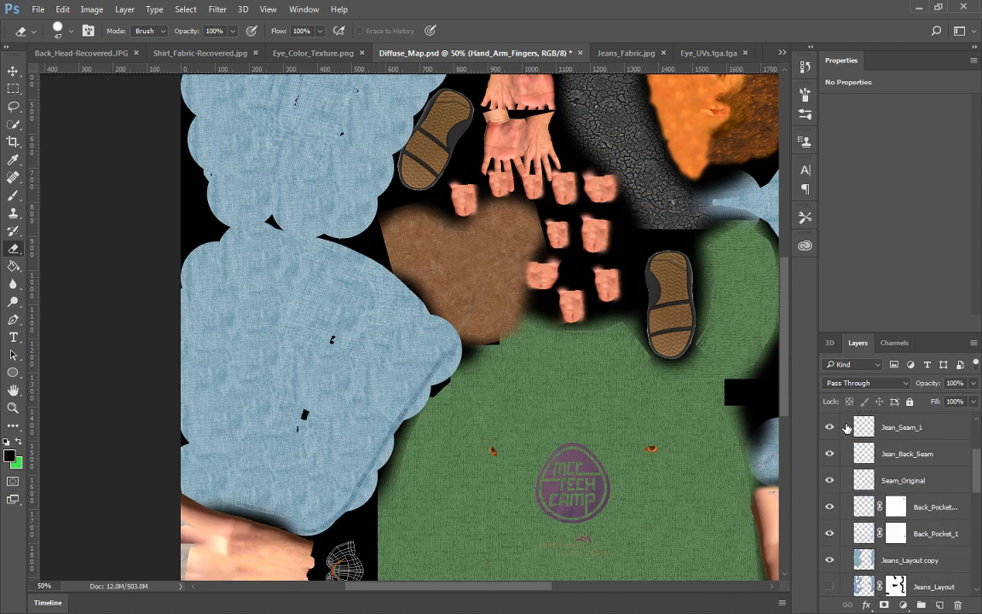
left_click(834, 427)
left_click(834, 427)
left_click(884, 427)
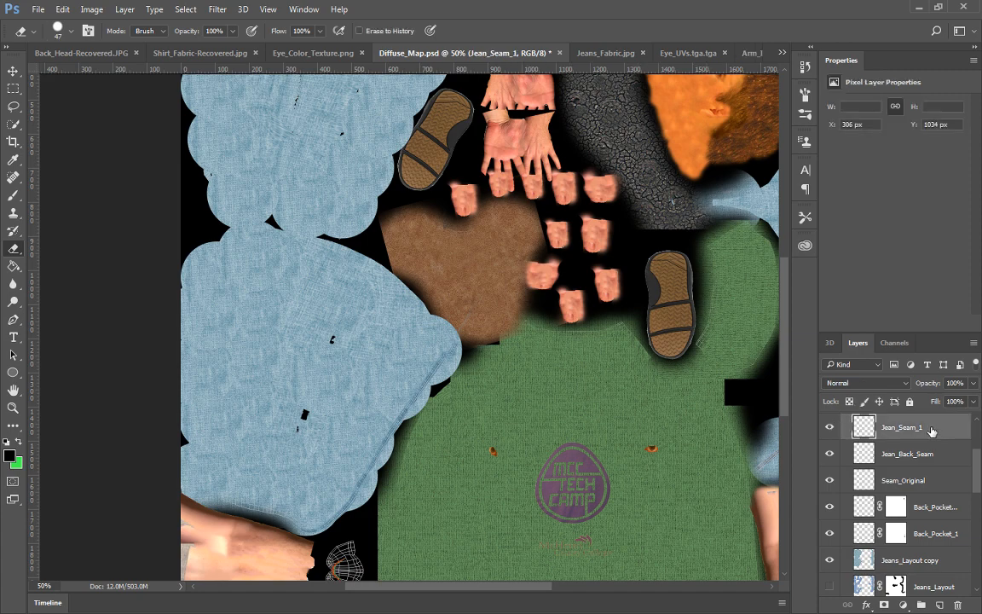
Group the Hair and Hair_Reference layers and name the group Hair
scroll(931, 435, "up", 2)
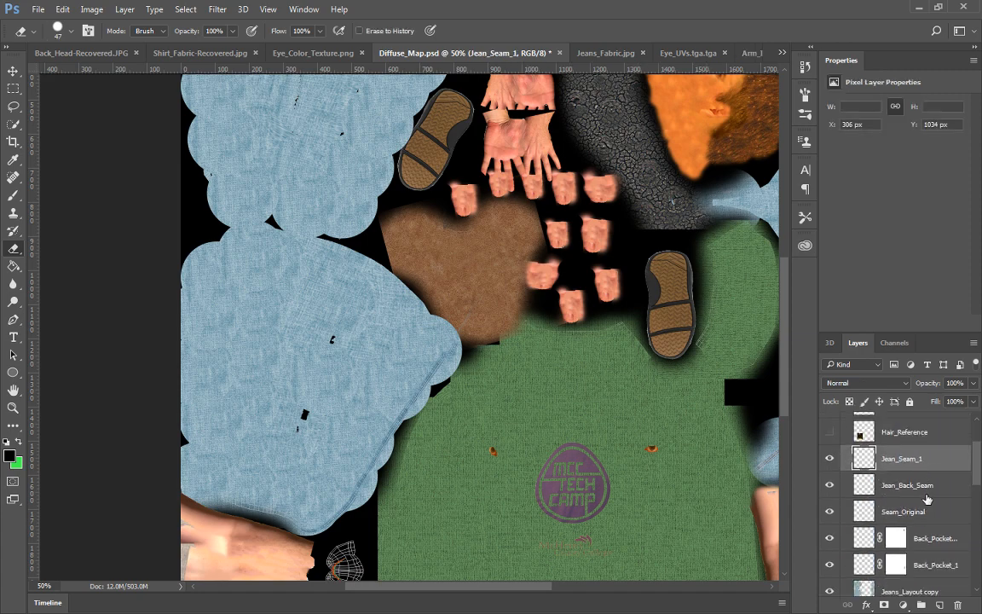
scroll(928, 499, "up", 3)
left_click(903, 454)
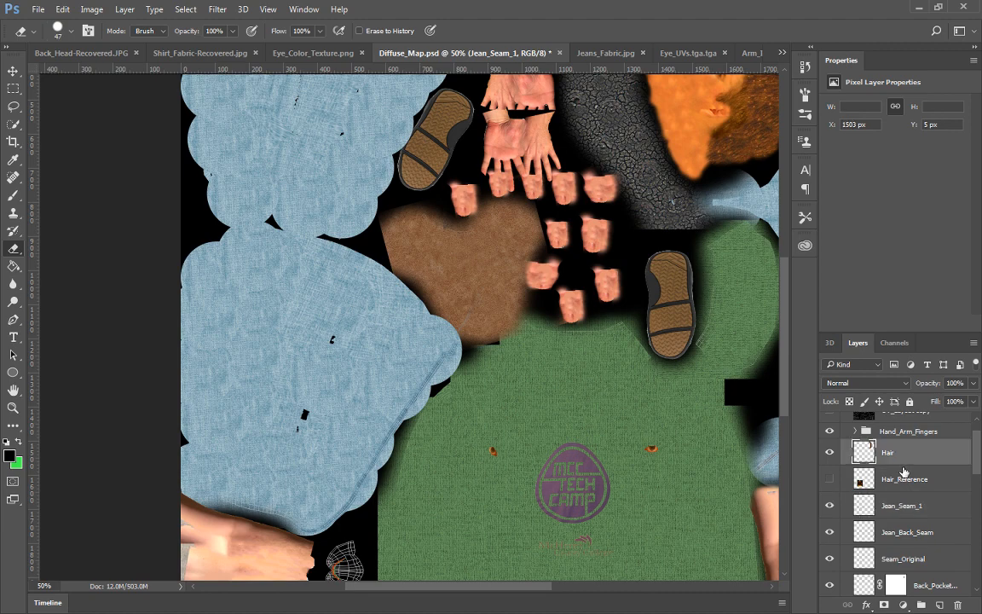
left_click(902, 479, "shift")
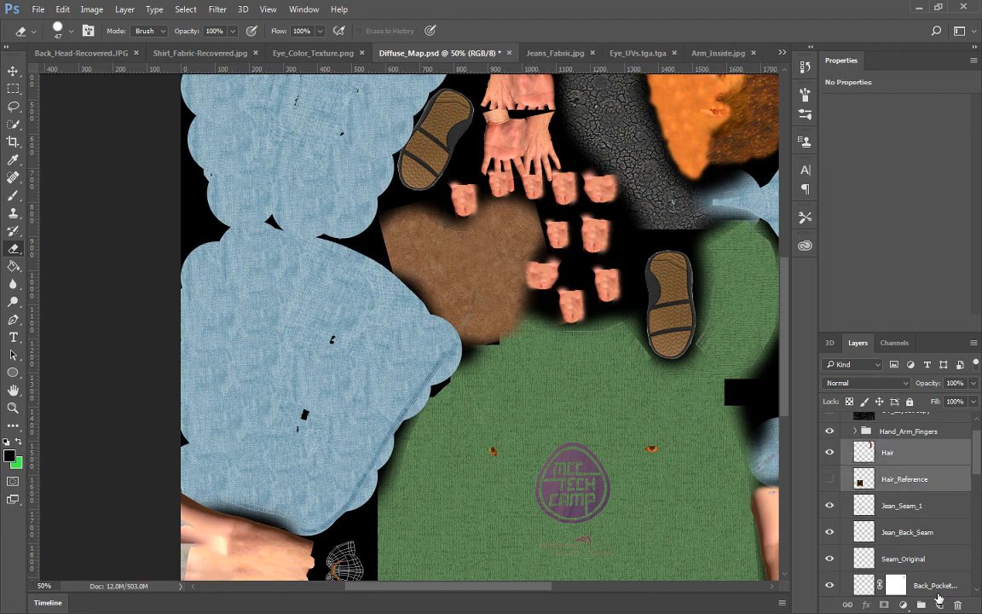
left_click_drag(939, 599, 921, 604)
double_click(891, 449)
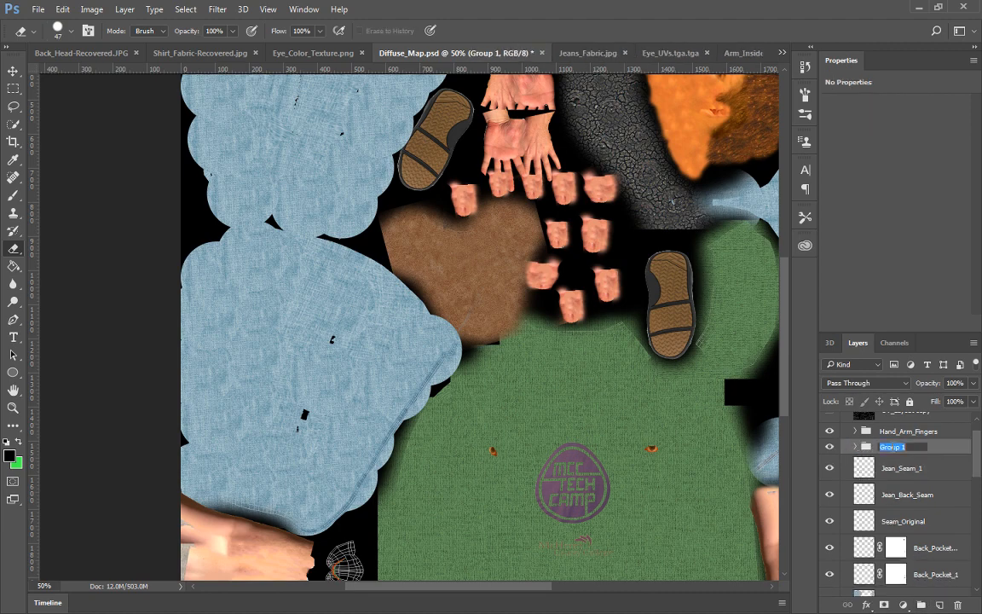
type("Hair")
key("Return")
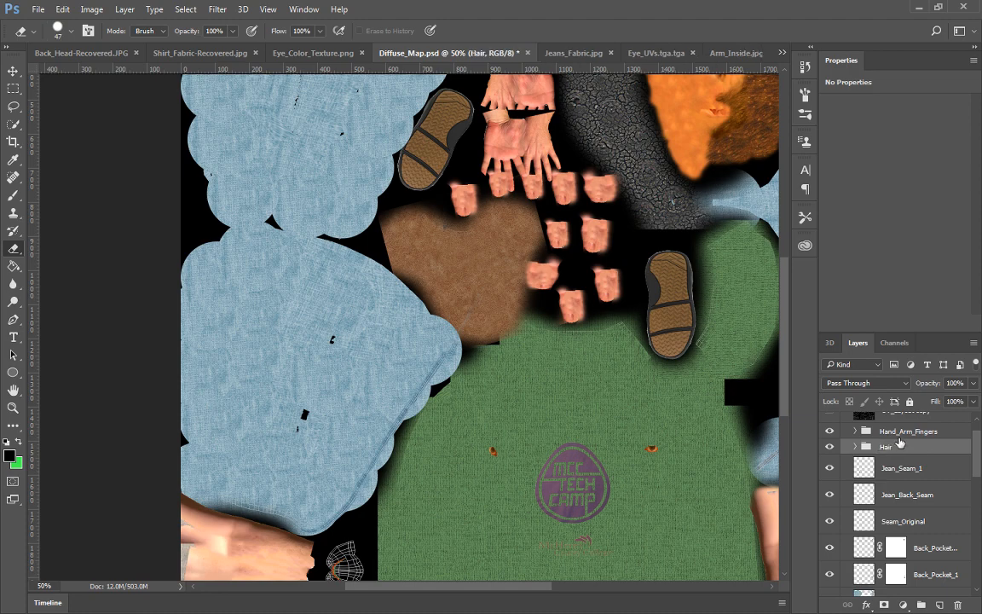
Group the layers from Jean_Seam_1 down to the jeans projection layer and name the group Jeans
left_click(884, 471)
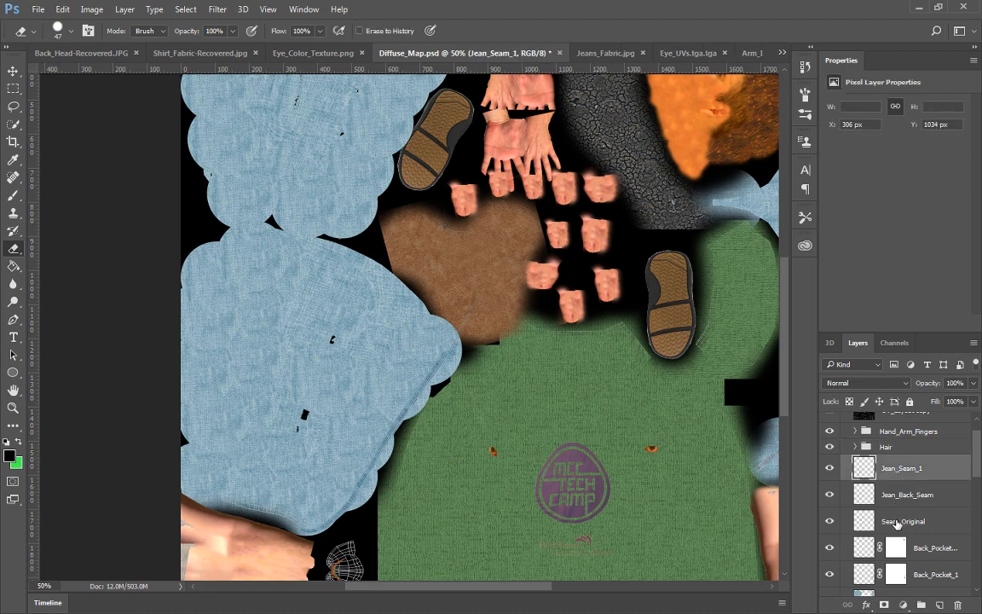
scroll(878, 524, "down", 2)
scroll(897, 529, "down", 3)
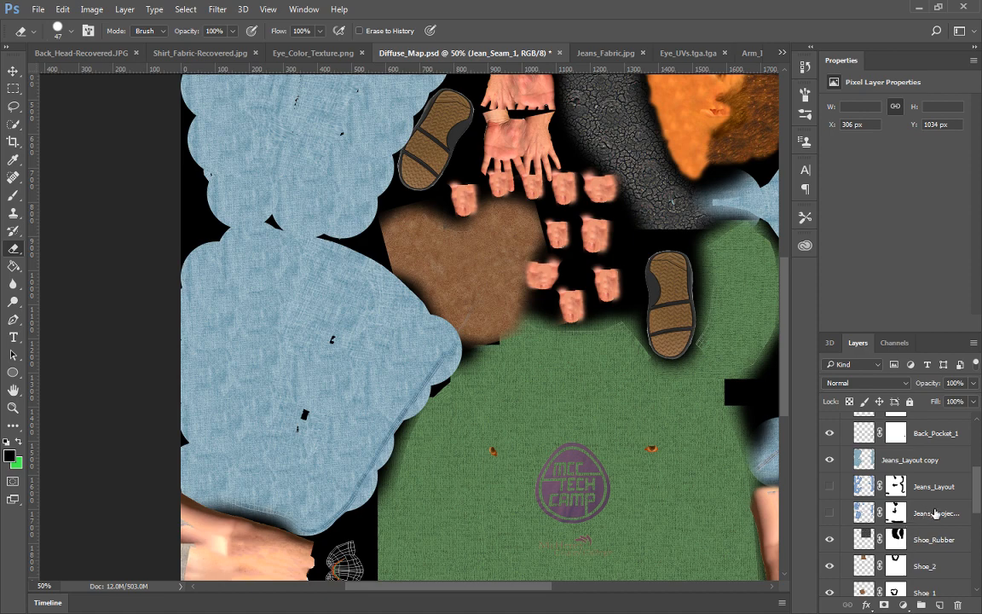
left_click(935, 512, "shift")
key("ctrl+g")
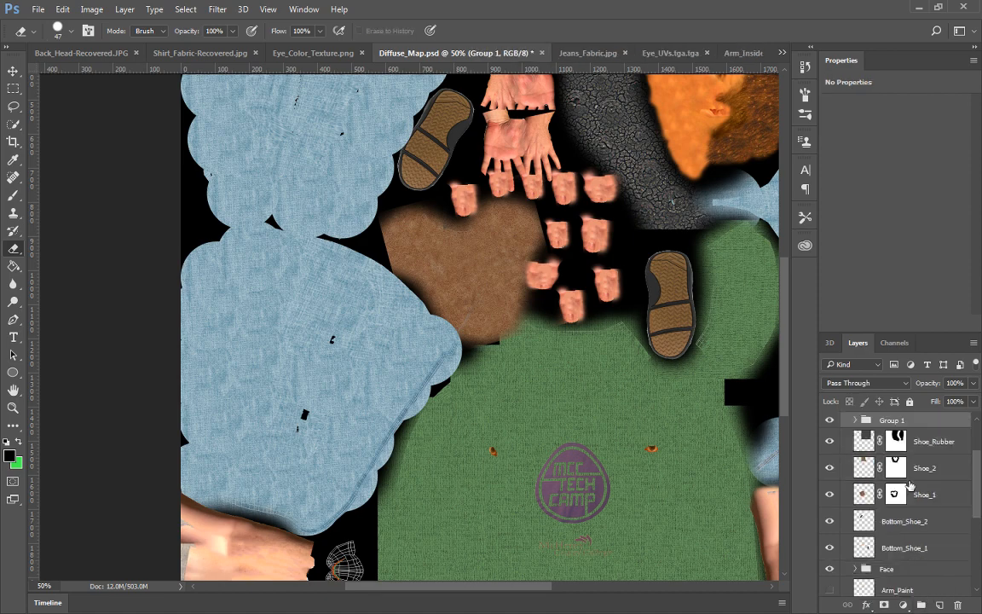
double_click(893, 422)
type("Jeans")
key("Return")
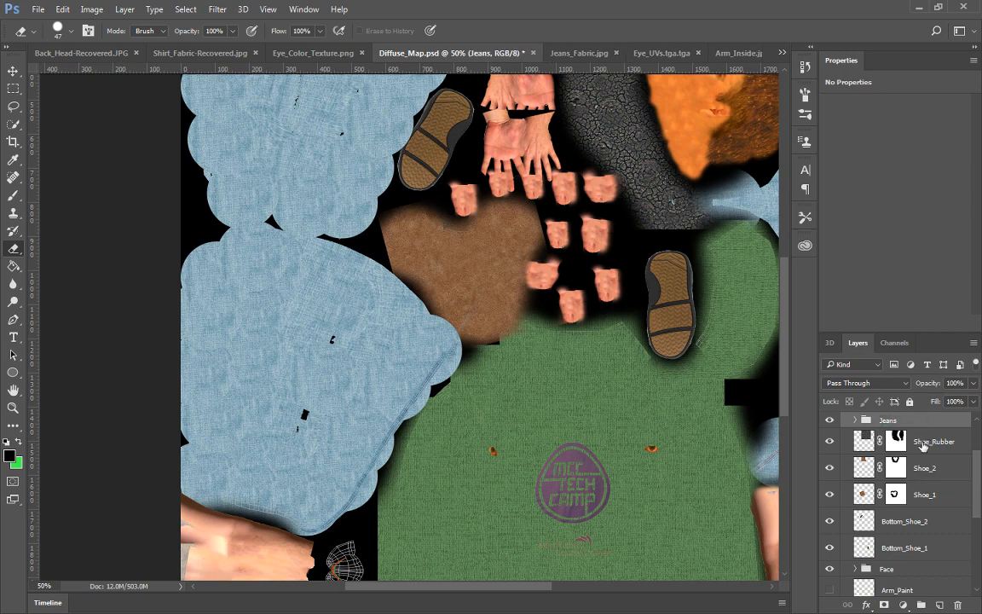
Group the layers from Shoe_Rubber down to Bottom_Shoe_1 and name the group Shoes
left_click(923, 445)
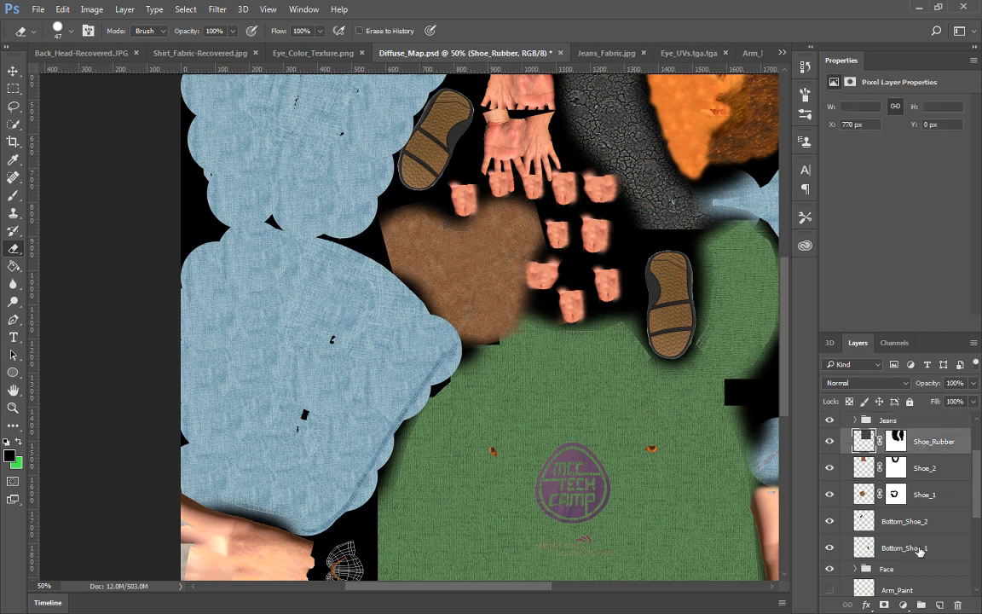
left_click(918, 550, "shift")
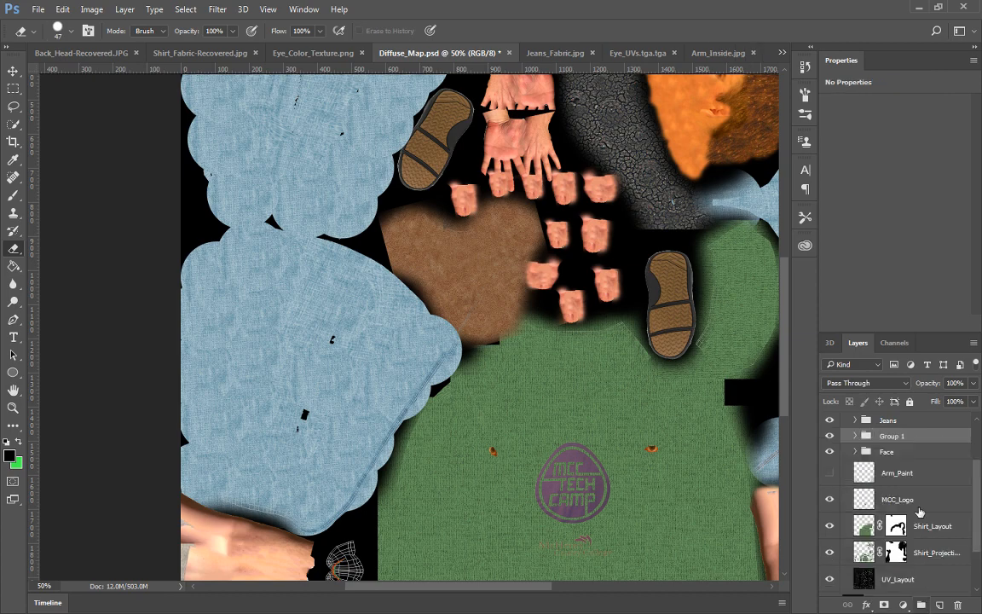
key("ctrl+g")
double_click(892, 436)
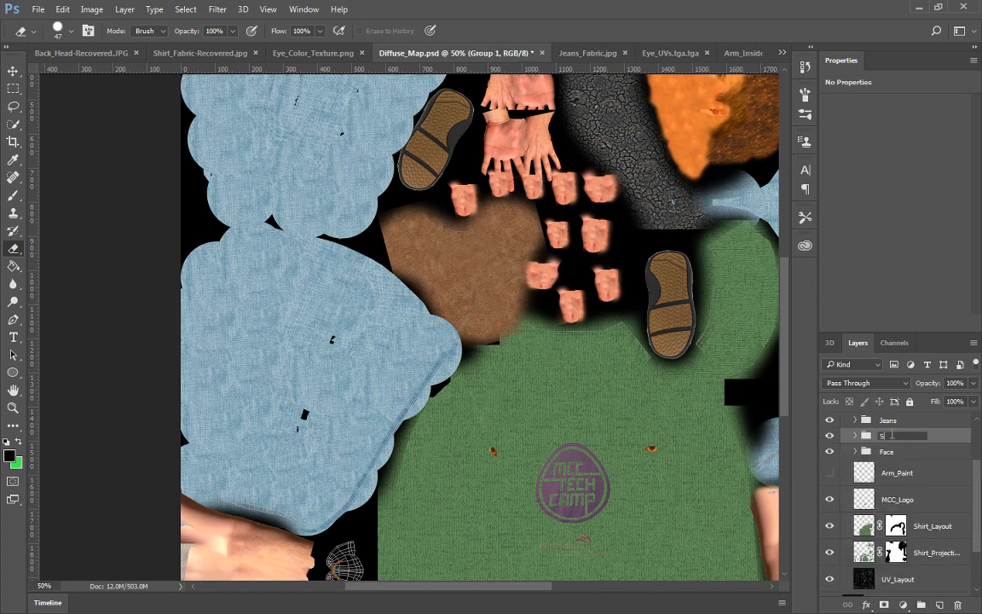
type("Shoes")
key("Return")
Expand the Jeans group, show the UV_Layout copy layer, and select the Jean_Seam_1 layer
scroll(890, 439, "up", 2)
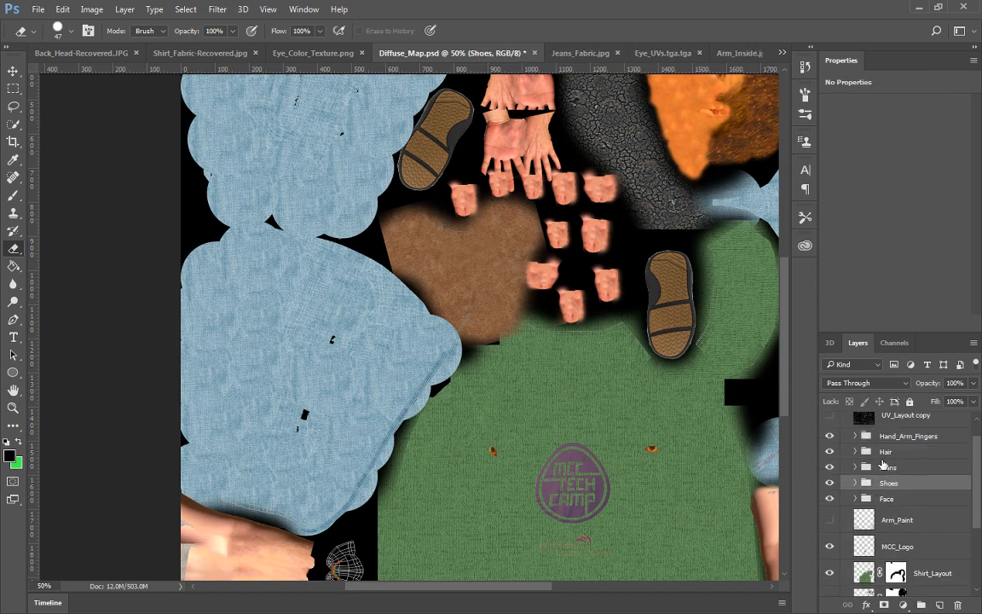
left_click(856, 468)
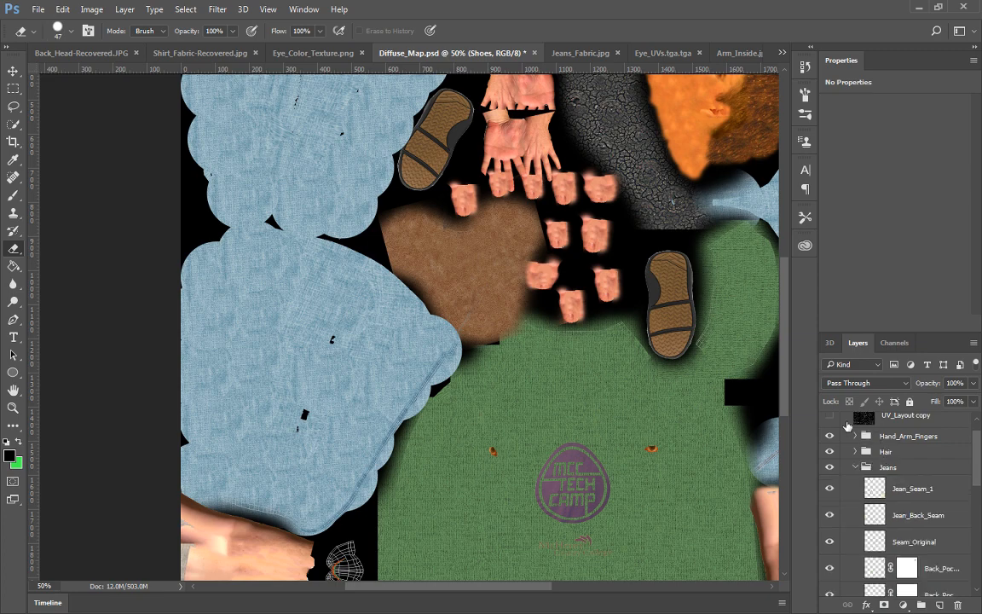
left_click(829, 417)
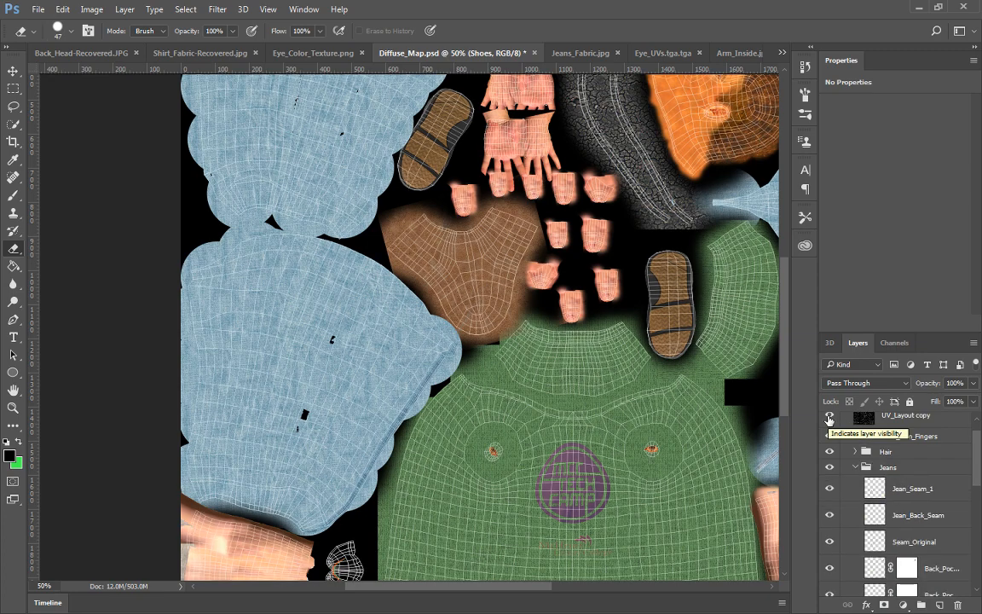
left_click(920, 489)
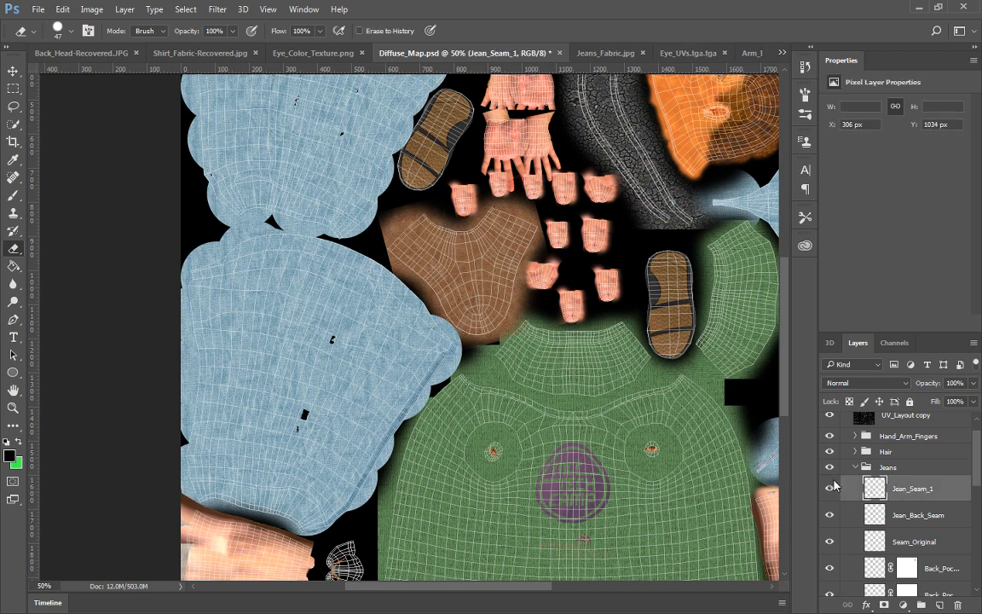
Duplicate the Jean_Seam_1 layer and flip the copy horizontally
left_click_drag(916, 489, 940, 604)
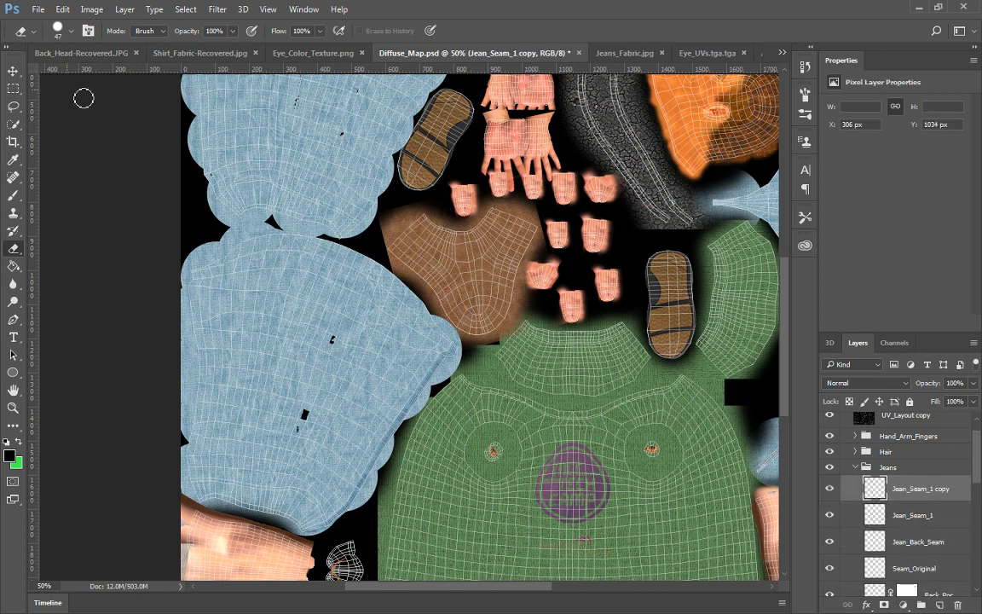
left_click(13, 71)
left_click_drag(455, 227, 489, 311)
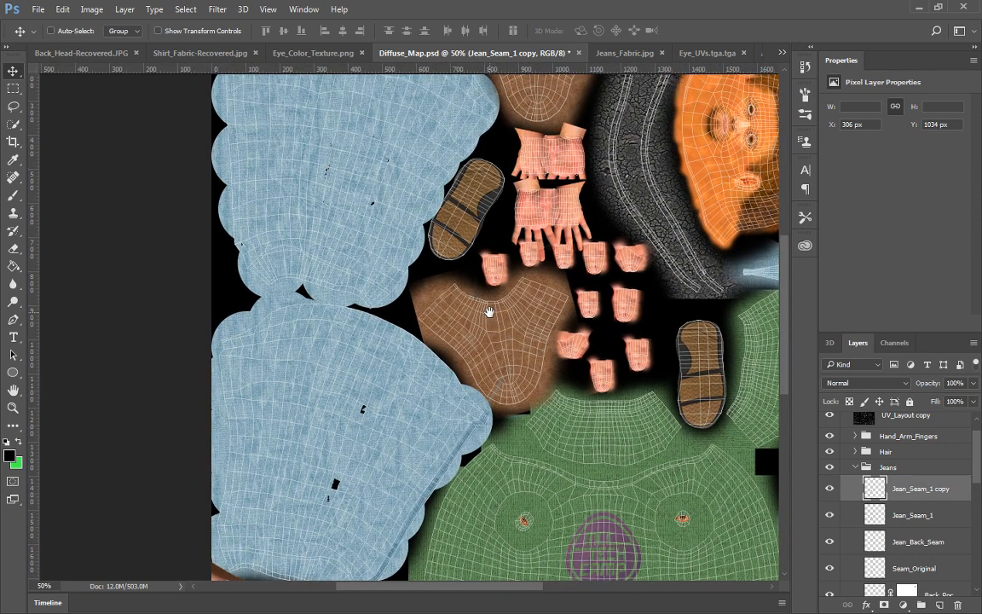
left_click(63, 9)
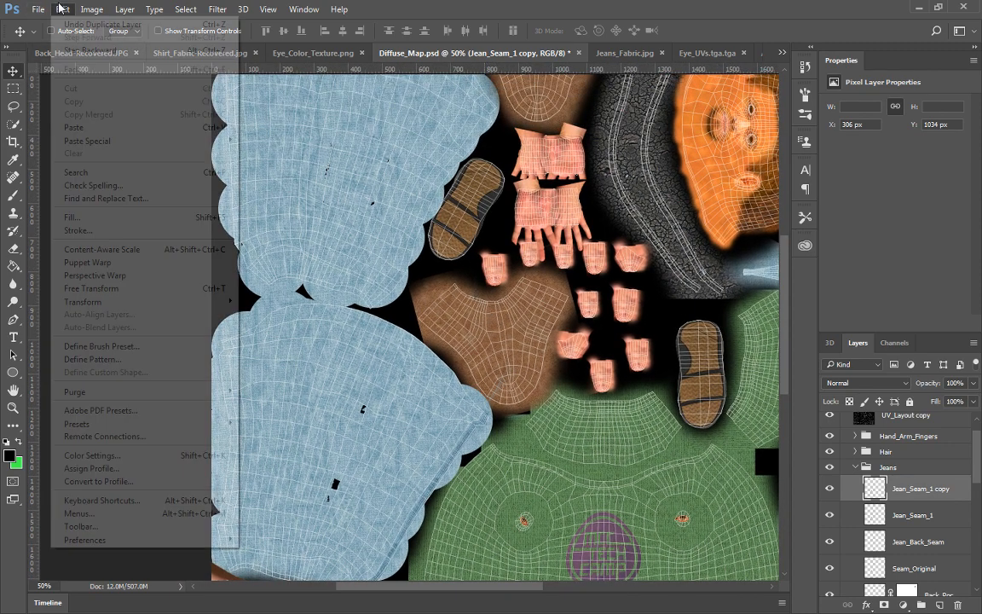
mouse_move(150, 302)
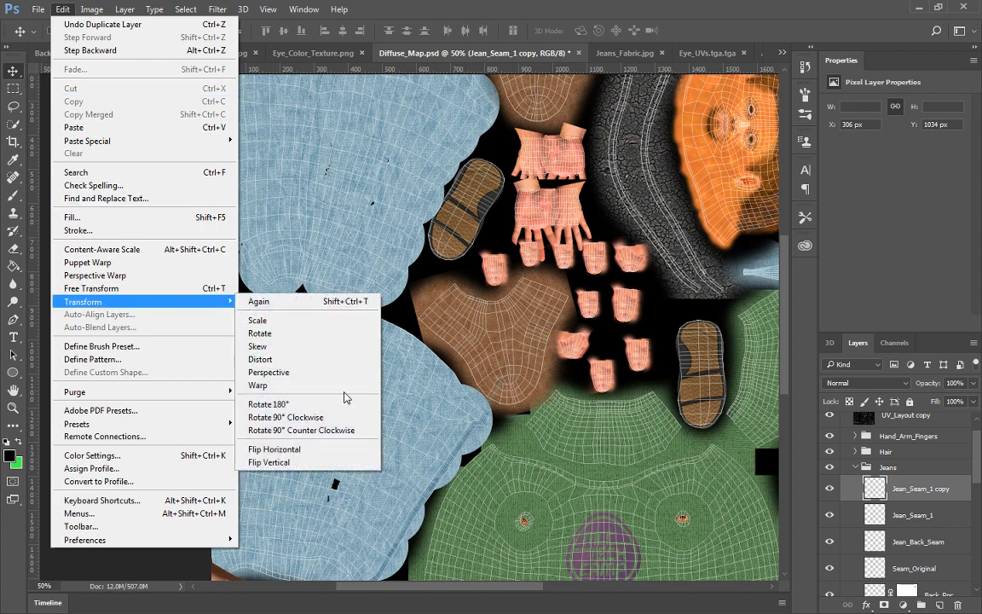
left_click(327, 449)
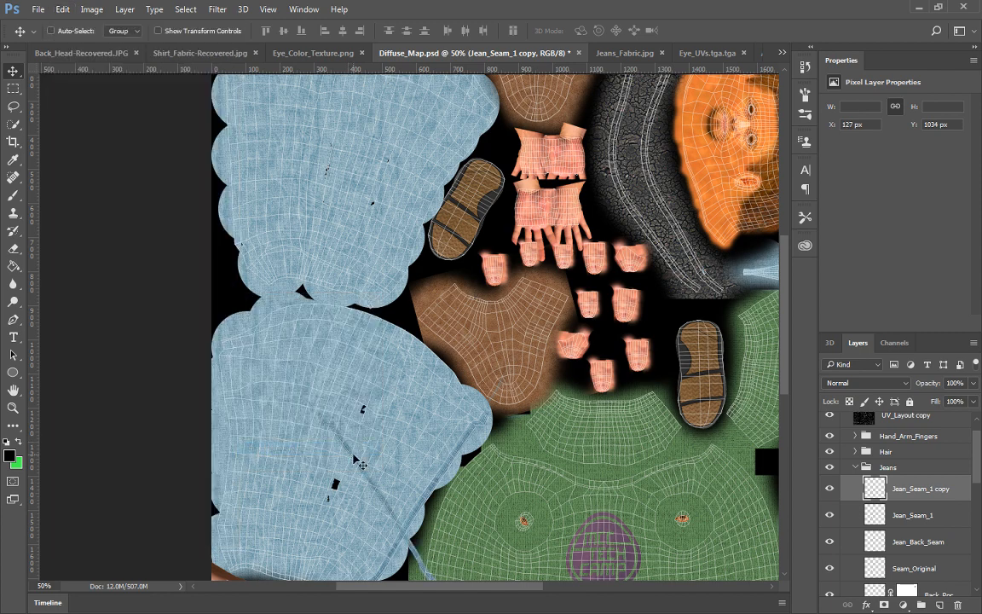
Move the flipped seam copy onto the upper jeans piece and rotate it about 32° with Free Transform along the piece's left edge
left_click_drag(320, 413, 241, 154)
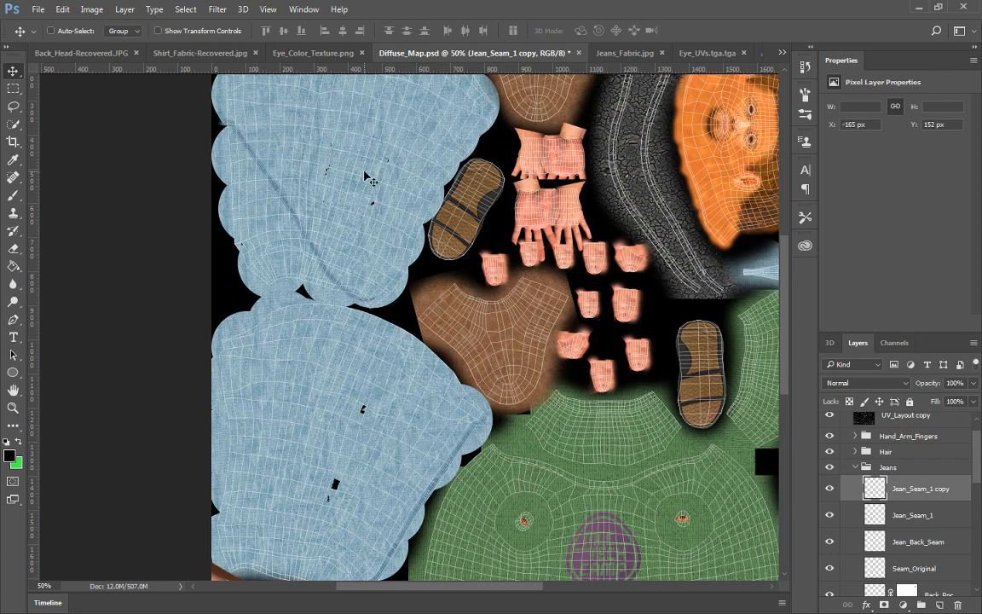
left_click_drag(373, 277, 415, 322)
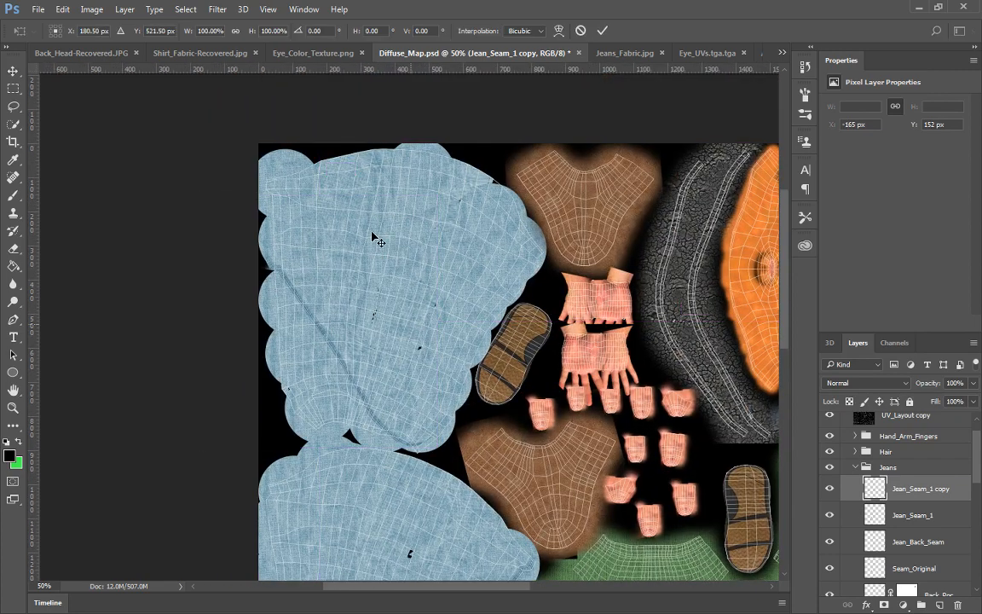
key("ctrl+t")
left_click_drag(441, 180, 484, 275)
left_click_drag(312, 287, 270, 229)
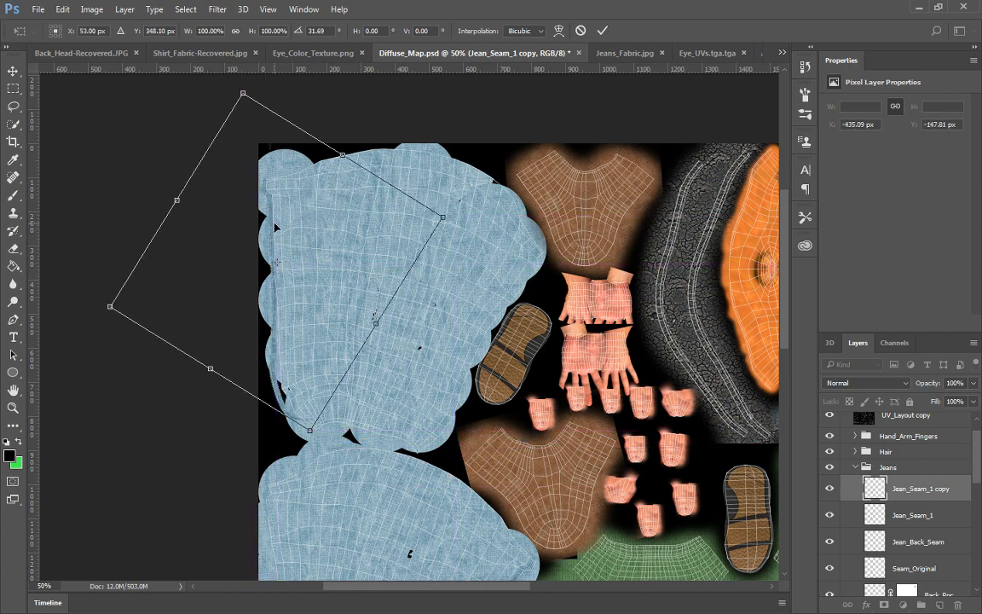
Nudge the seam copy to X 73 px, Y 346.10 px, closer to the UV edge of the upper jeans piece
key("ctrl+plus")
key("ctrl+plus")
left_click_drag(248, 192, 348, 380)
key("Right")
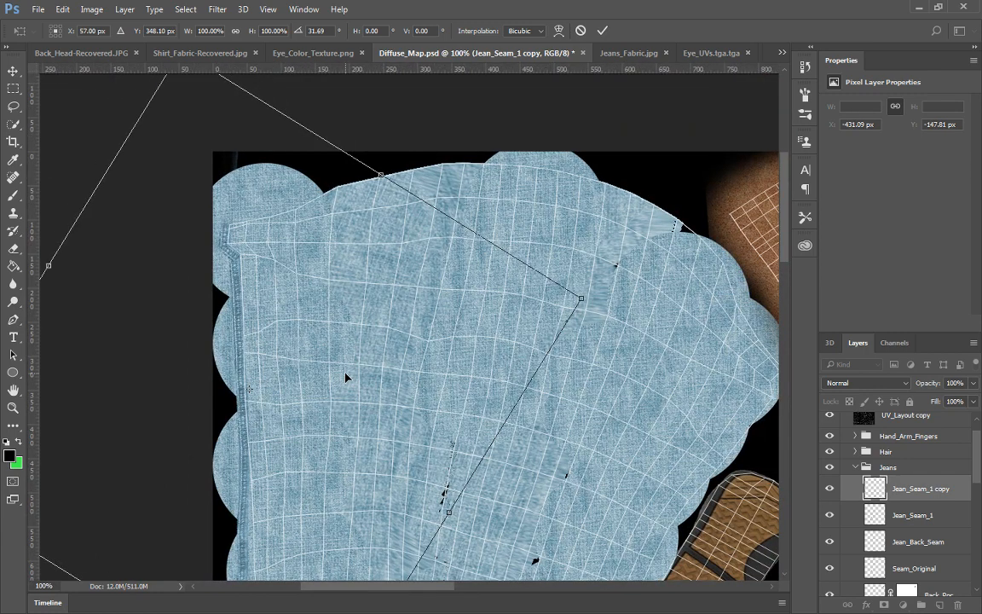
key("Right")
key("Right")
key("Right")
key("Right")
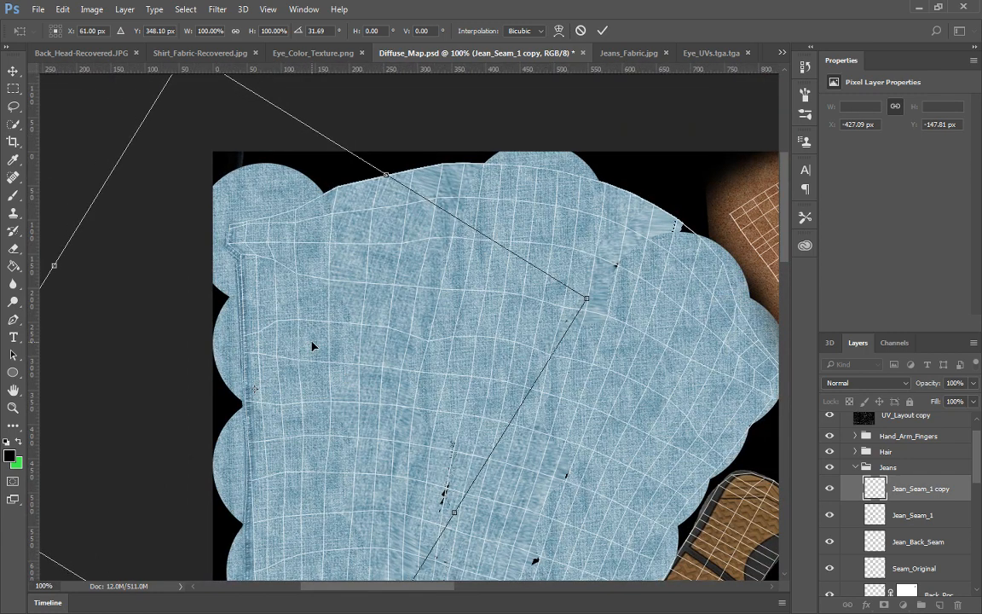
key("Right")
key("Right")
key("Right")
key("Right")
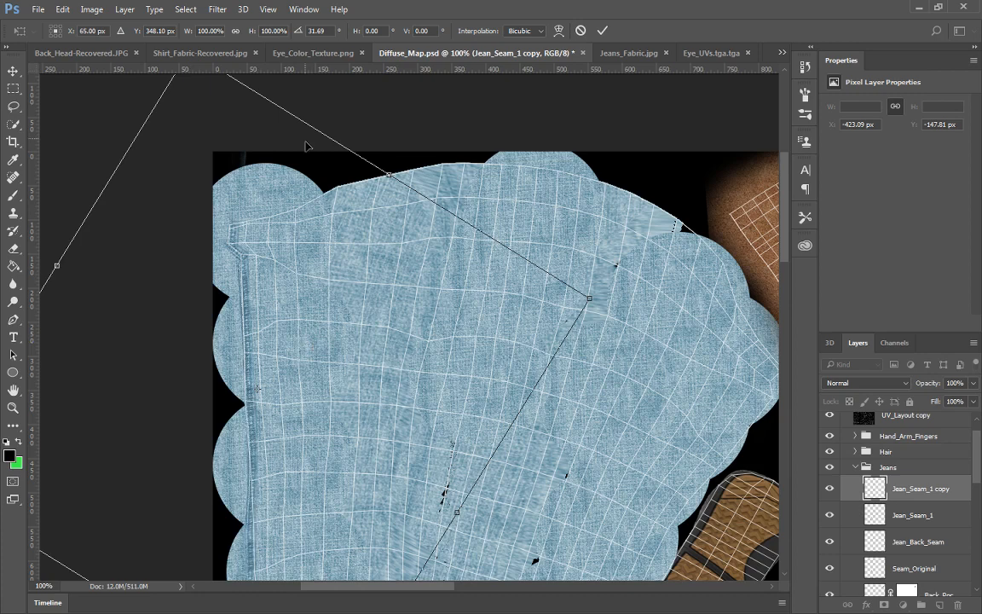
key("Right")
key("Right")
key("Right")
key("Right")
key("Right")
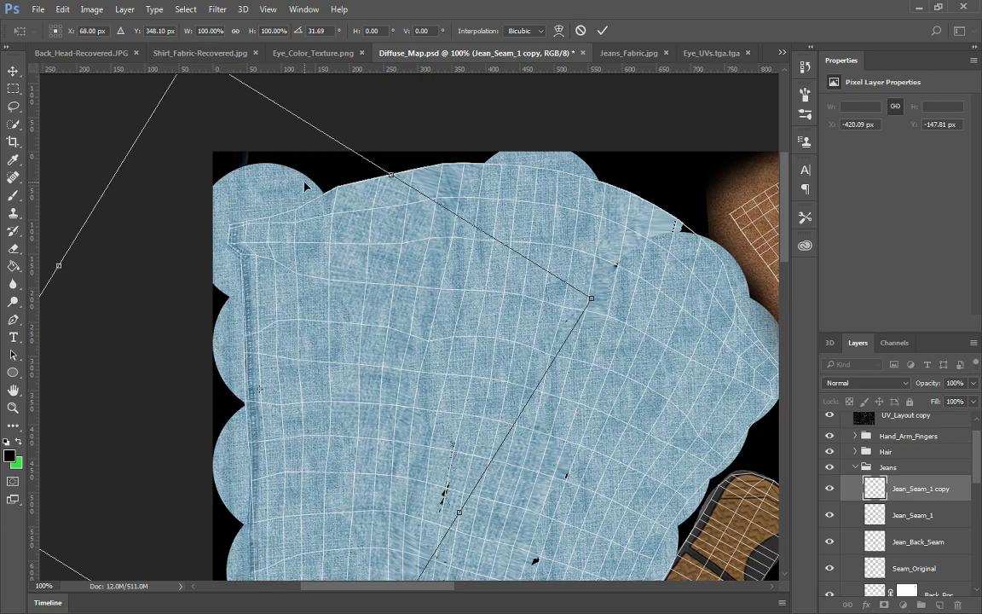
key("Right")
key("Right")
key("Right")
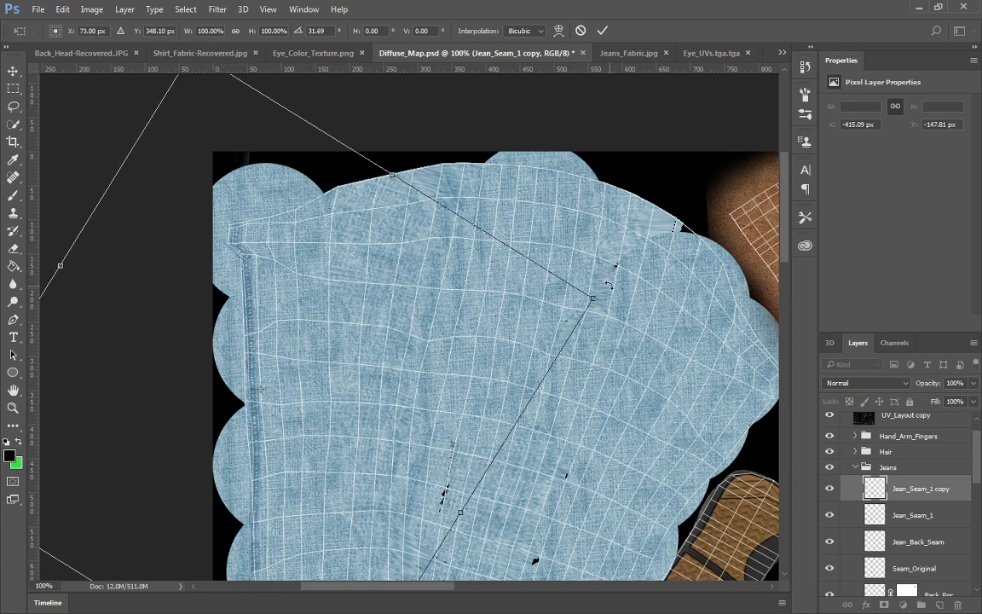
key("Up")
key("Up")
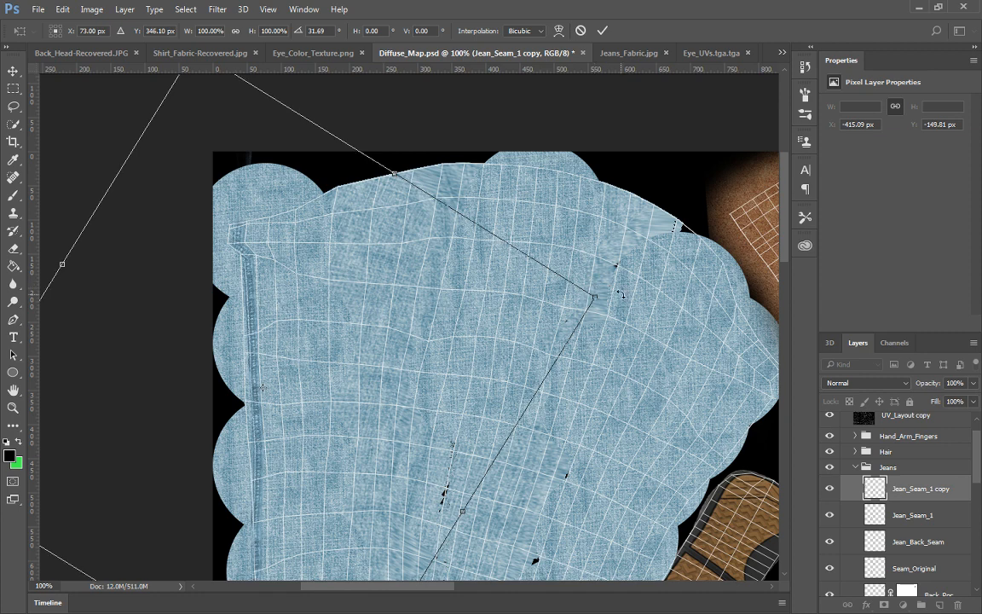
Rotate the seam copy to 30.82° and nudge it to X 71 px, Y 341.10 px
left_click_drag(620, 293, 620, 291)
key("Left")
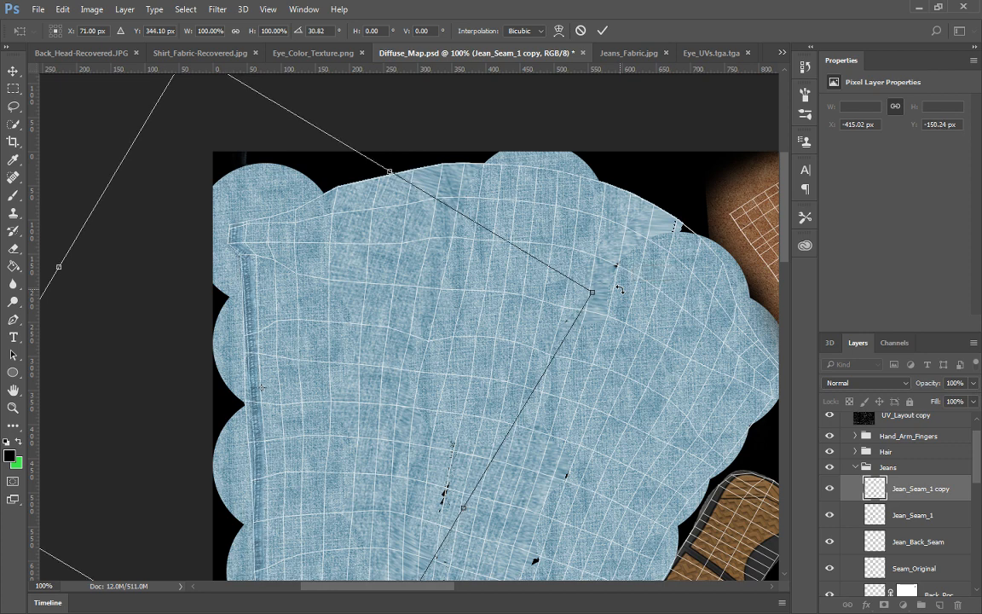
key("Up")
key("Up")
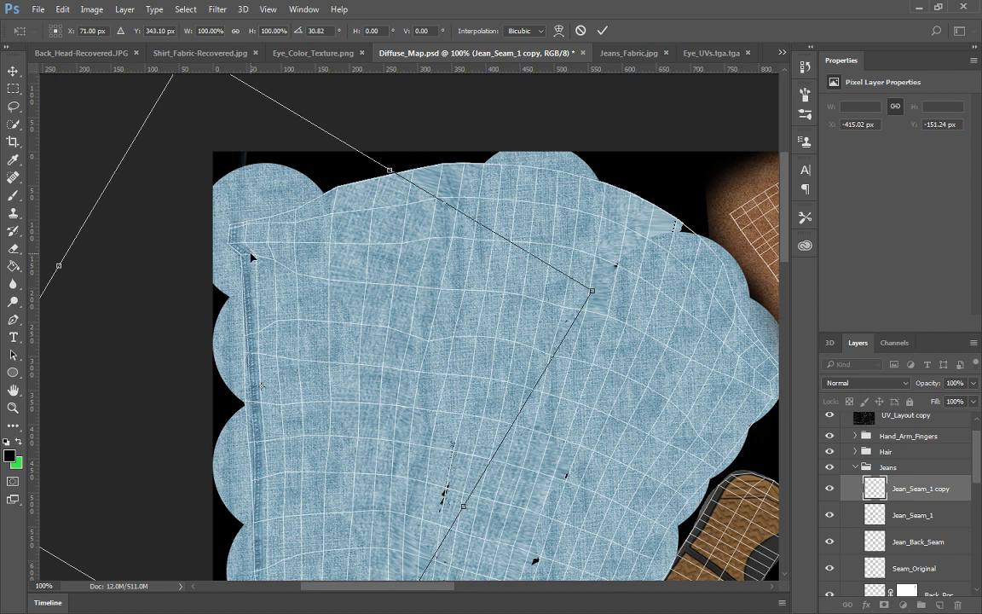
key("Up")
key("Up")
key("Up")
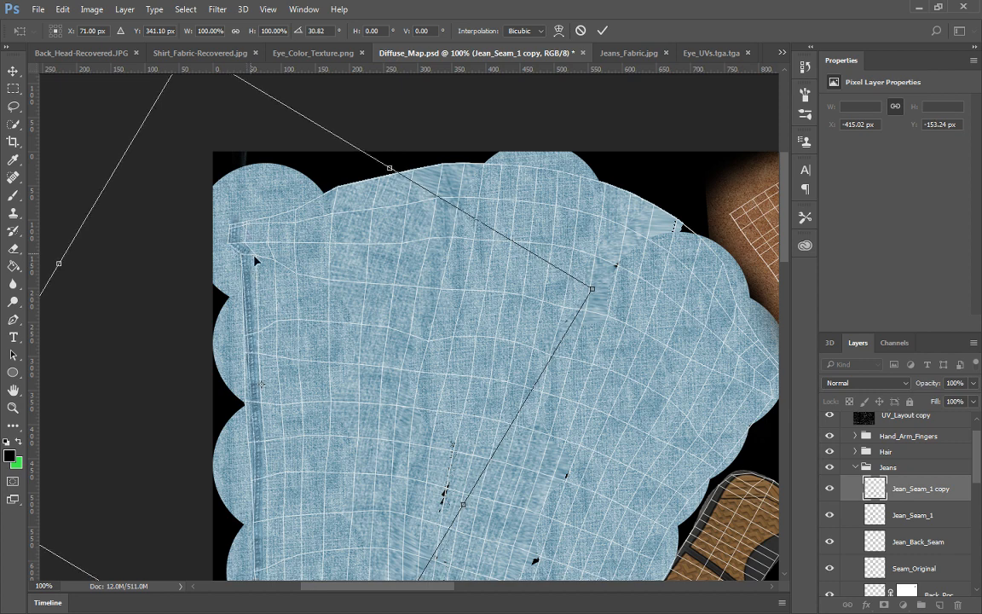
Compare the copy with the original seam on the lower jeans piece and rotate the copy to 29.70°
left_click_drag(321, 347, 332, 106)
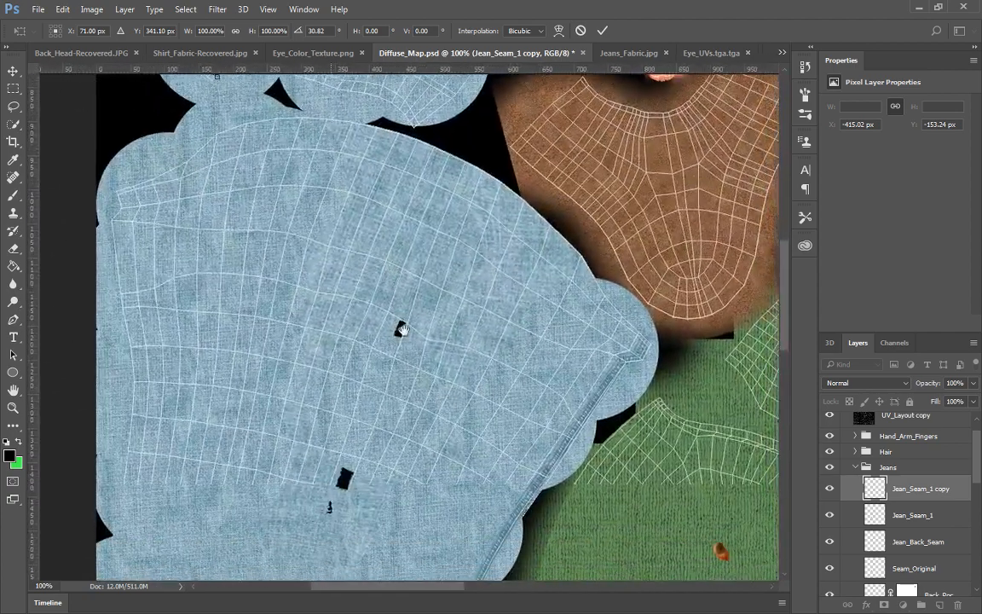
left_click_drag(407, 321, 438, 417)
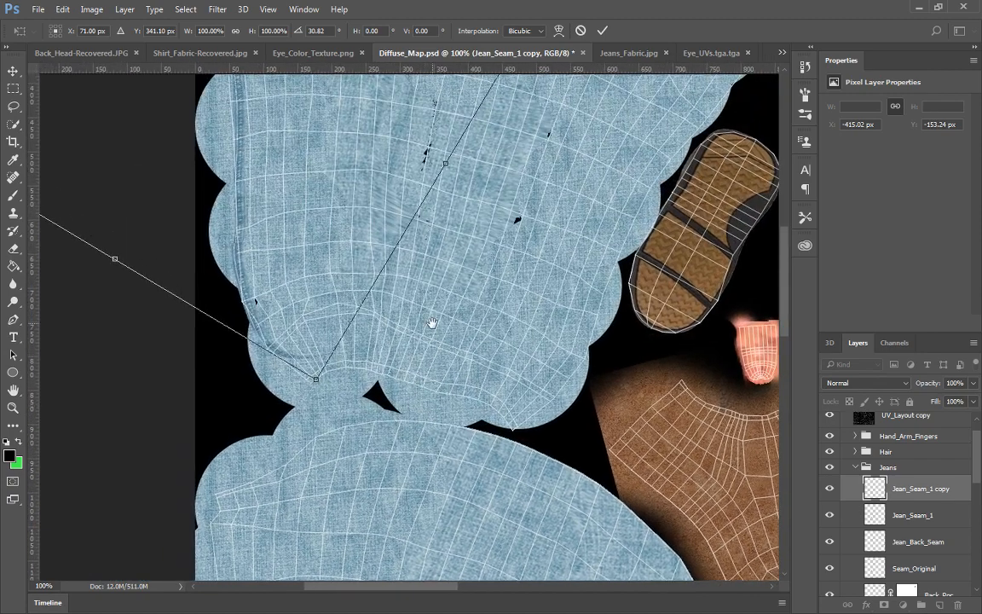
left_click_drag(433, 322, 439, 423)
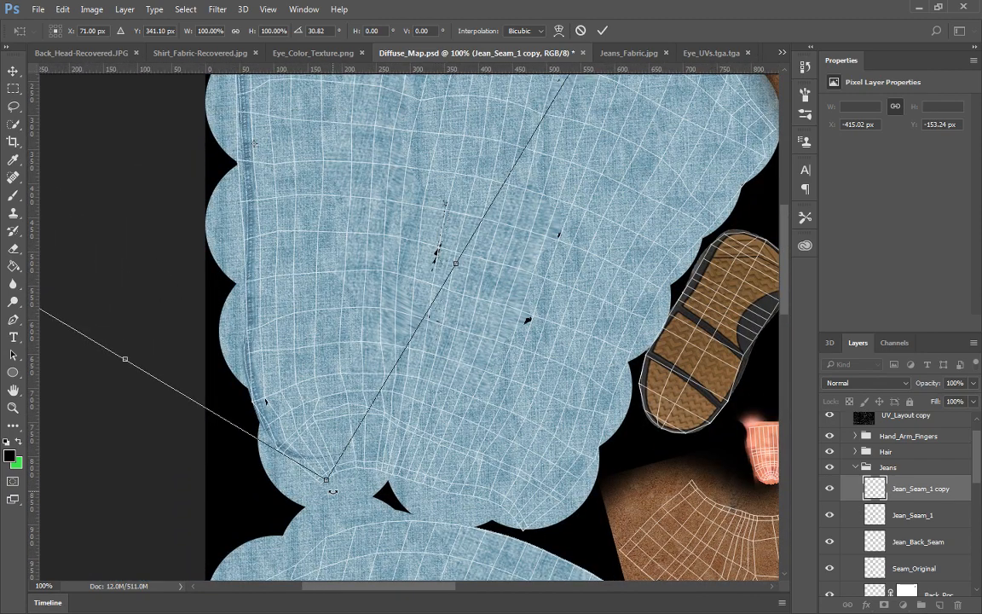
left_click_drag(335, 492, 357, 59)
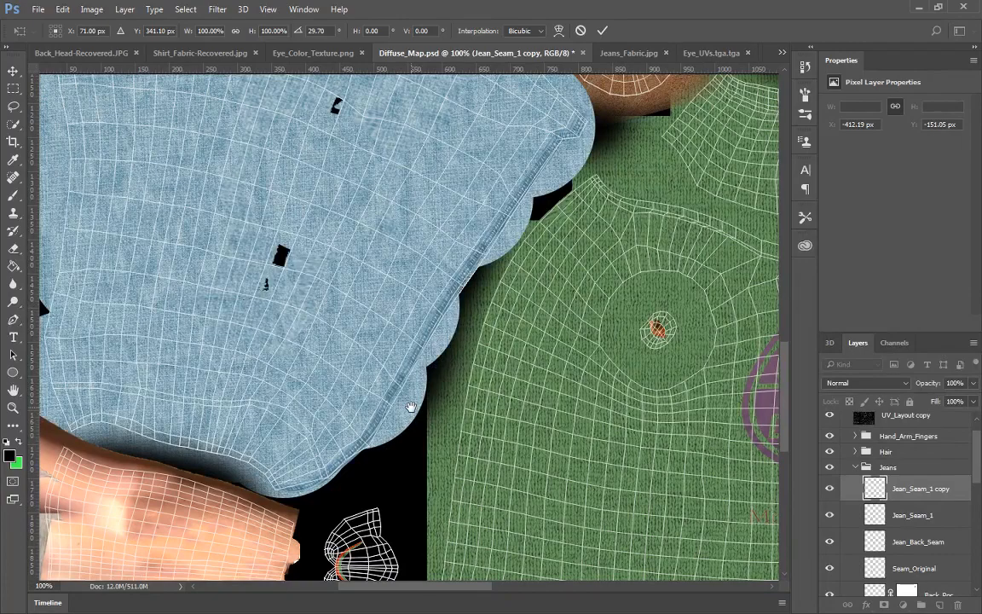
Adjust the seam copy's lower end to the UV edge, placing it at X 56.75 px, Y 355 px with a 26.69° rotation
left_click_drag(411, 404, 450, 565)
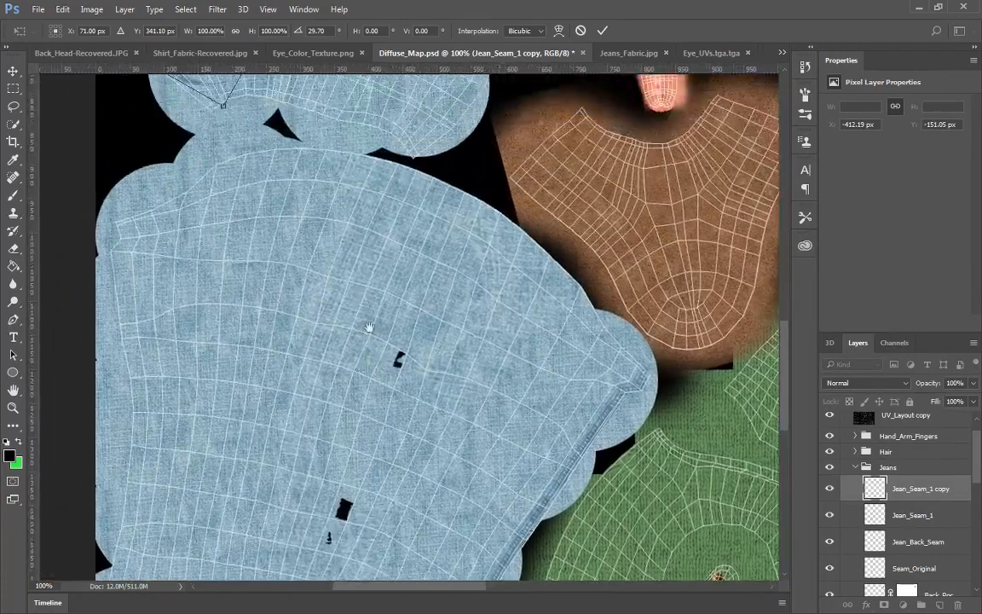
left_click_drag(362, 294, 412, 529)
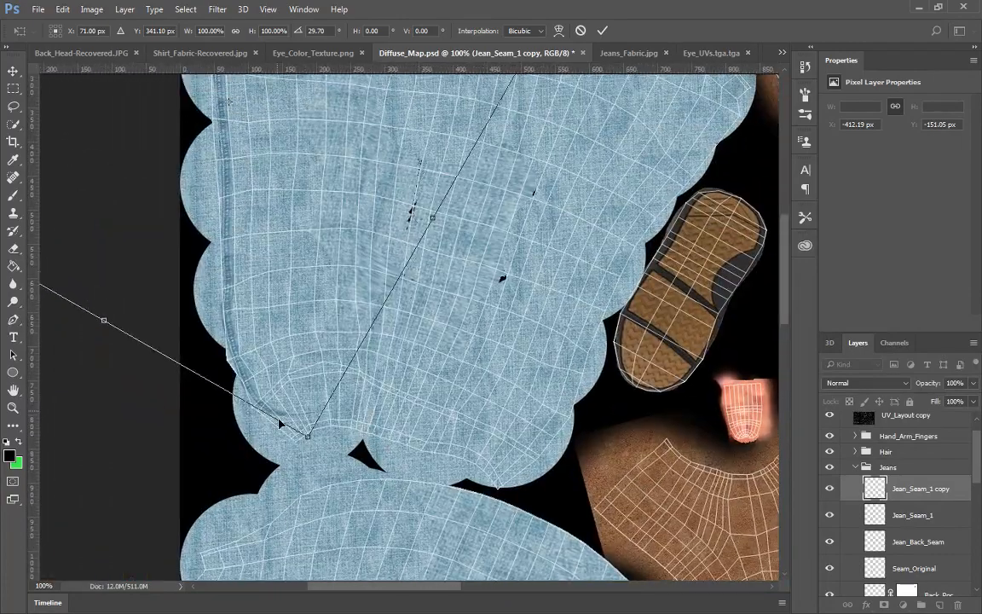
mouse_move(279, 424)
left_mouse_down()
mouse_move(289, 434)
mouse_move(284, 421)
left_mouse_up()
mouse_move(314, 459)
left_mouse_down()
mouse_move(340, 463)
mouse_move(315, 448)
left_mouse_up()
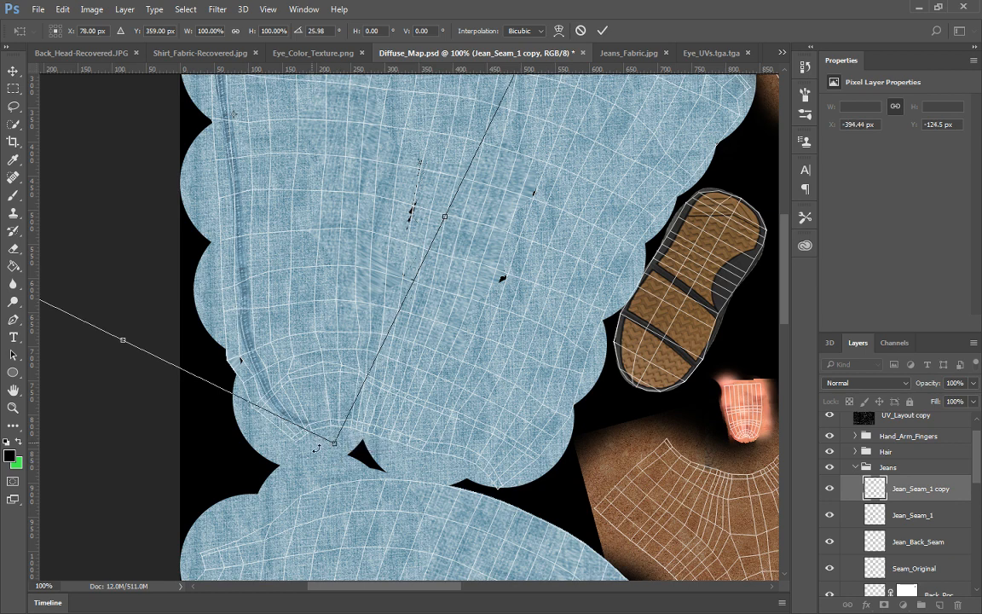
left_click_drag(244, 342, 238, 338)
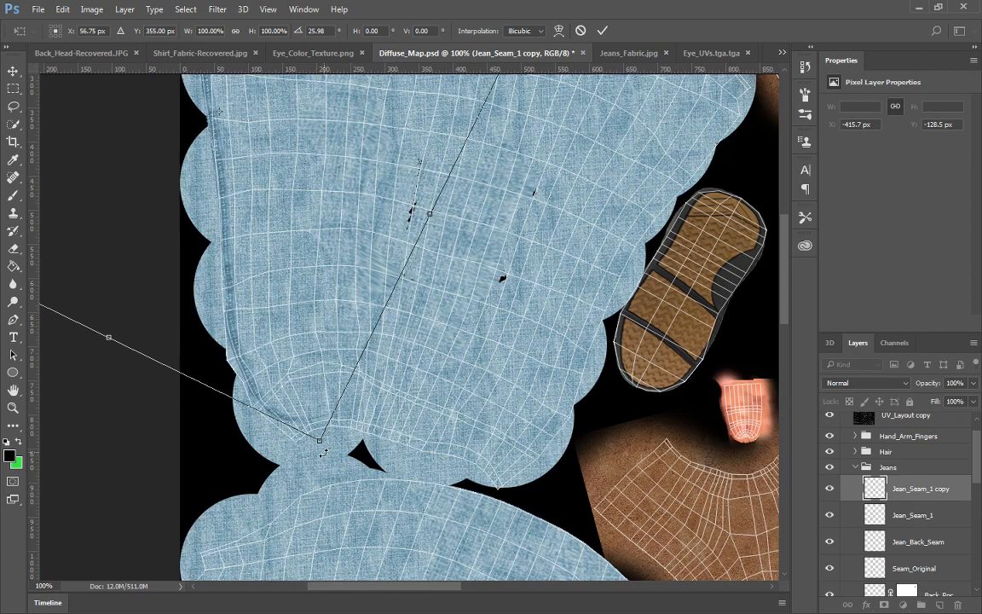
left_click_drag(323, 453, 323, 454)
Rotate the seam copy to 29.00°, move it to X 79.75 px, Y 342.33 px, and apply the transform
left_click_drag(280, 314, 280, 483)
left_click_drag(268, 128, 368, 257)
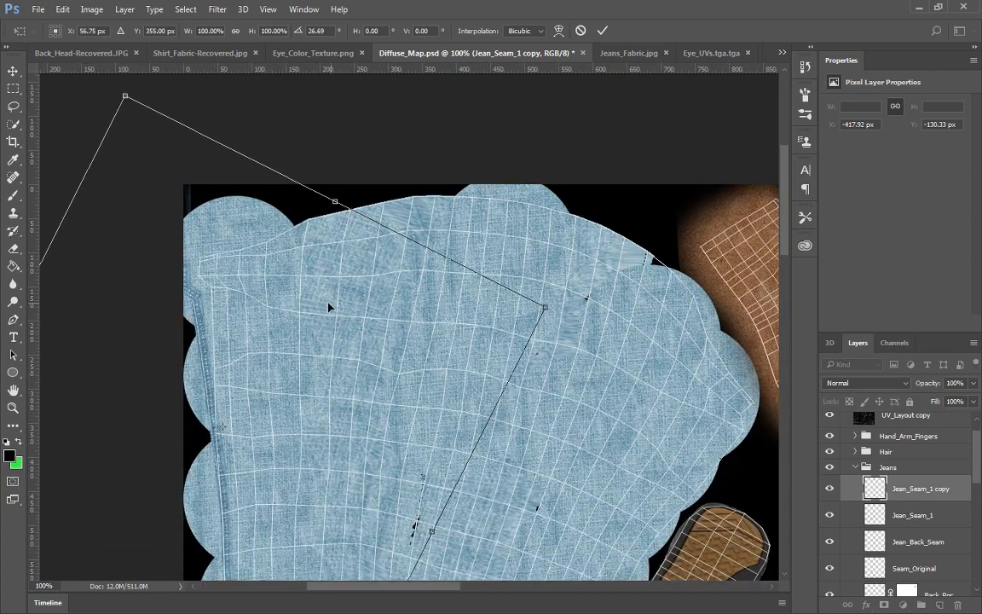
left_click_drag(376, 199, 385, 207)
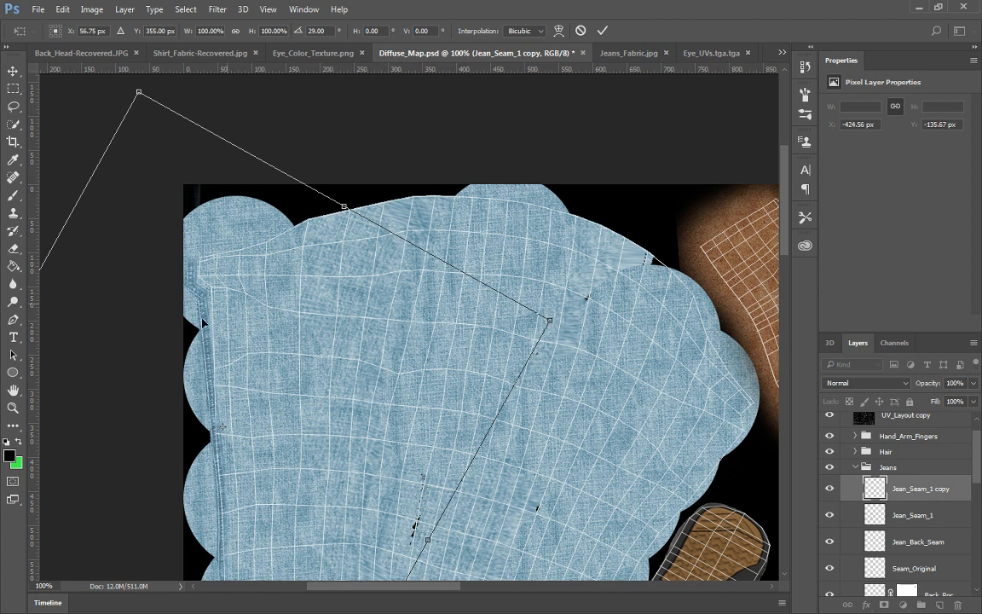
left_click_drag(202, 327, 213, 316)
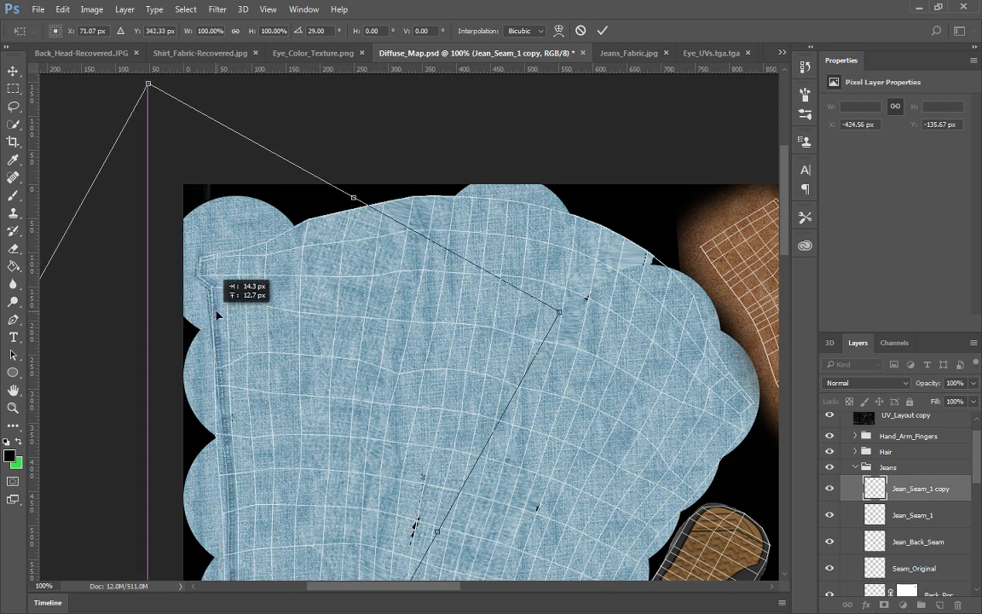
left_click_drag(218, 315, 221, 315)
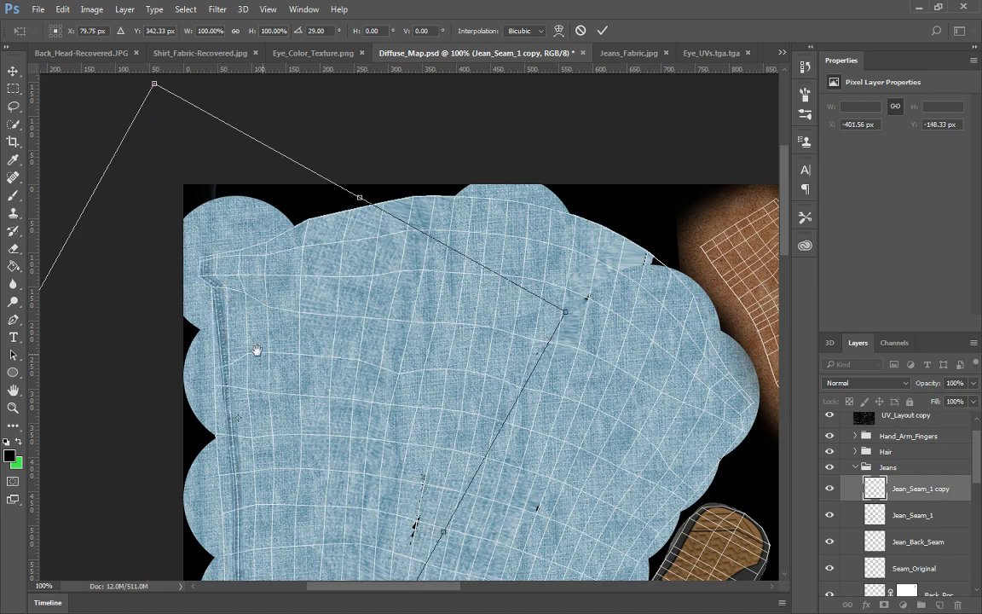
left_click_drag(281, 367, 283, 171)
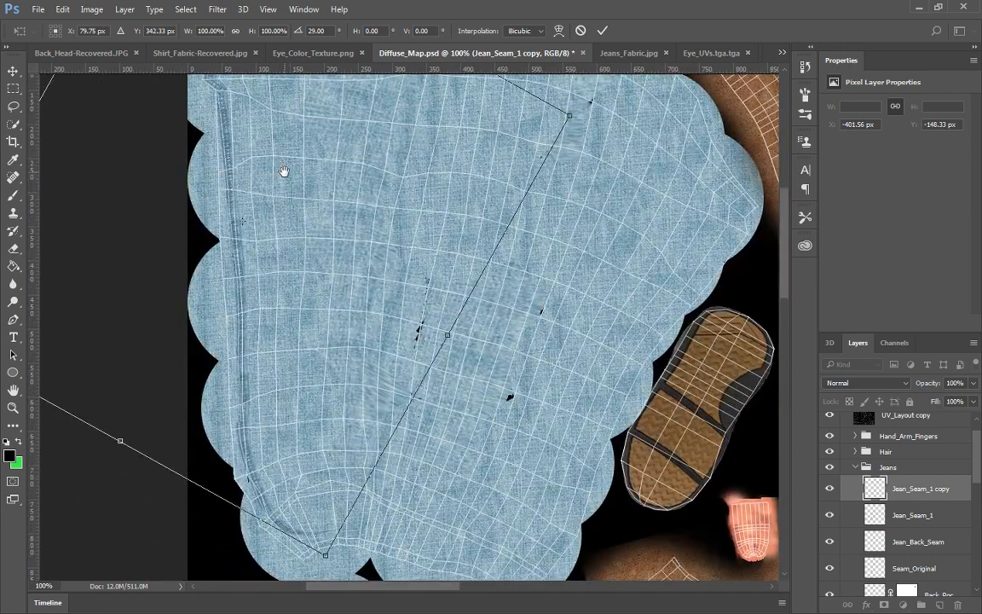
key("Return")
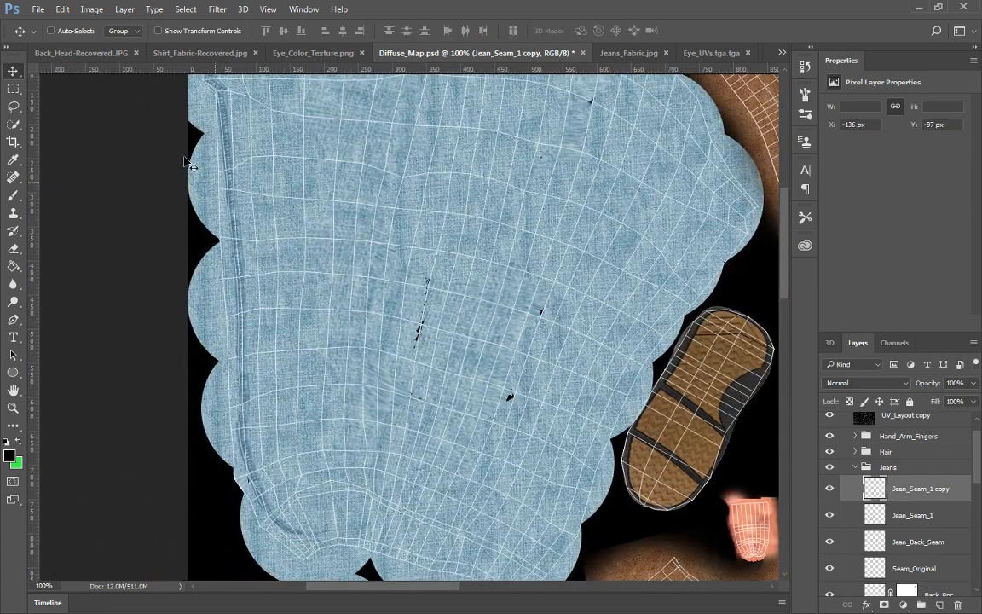
Warp the upper and middle part of the flipped seam copy outward to follow the jeans piece's UV edge
left_click(62, 9)
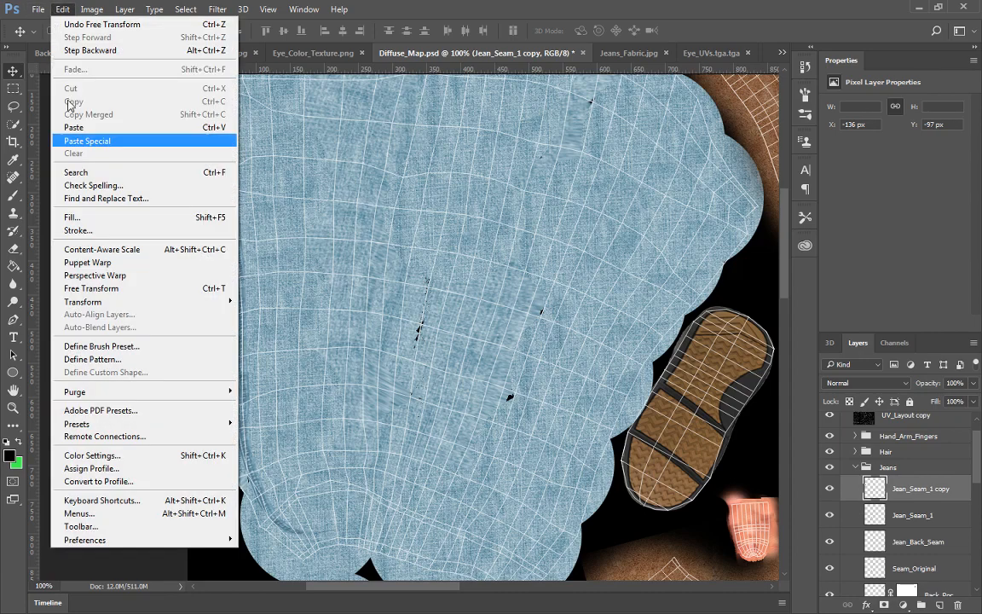
mouse_move(103, 300)
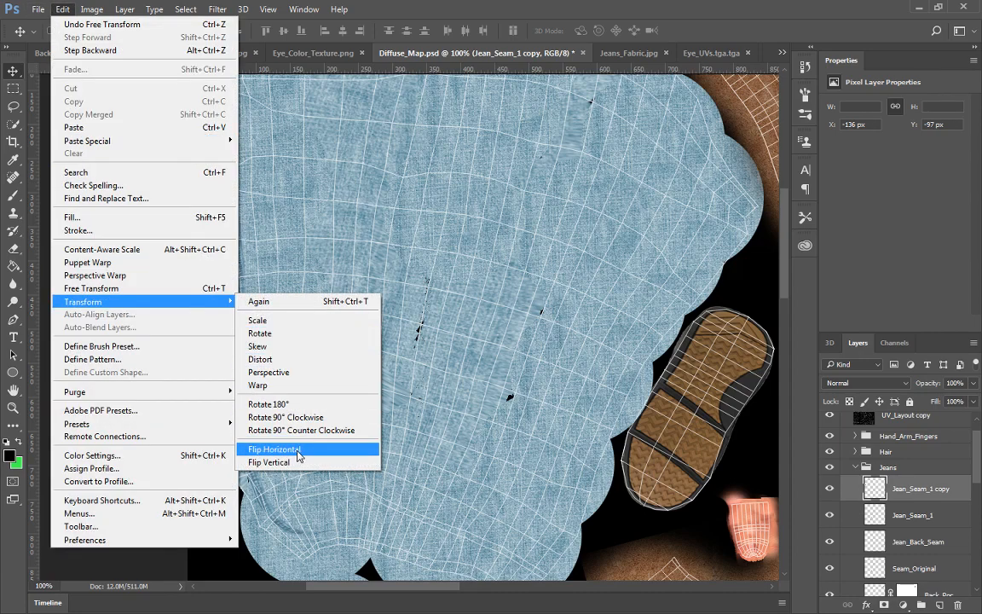
left_click(269, 384)
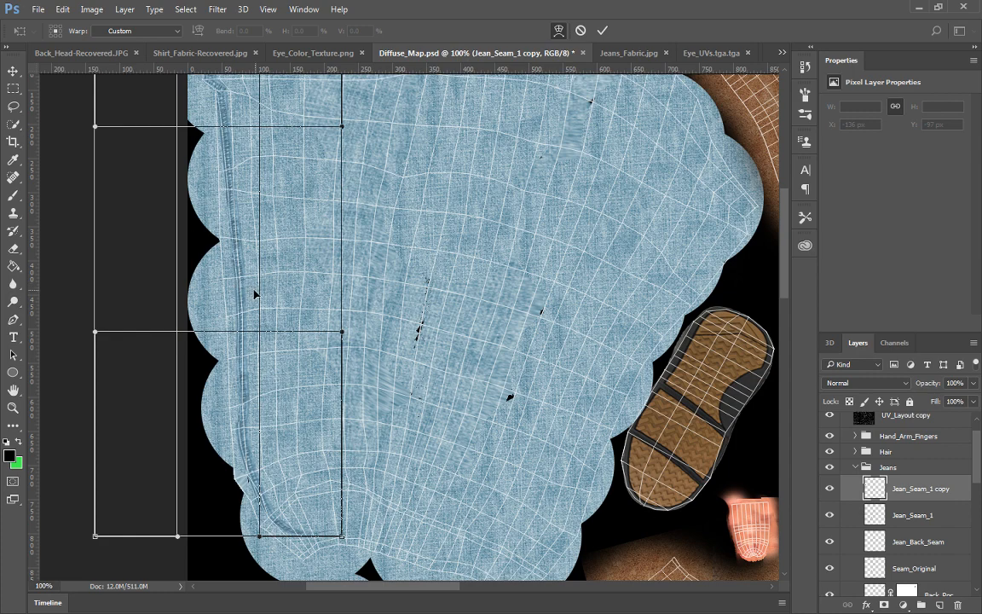
left_click_drag(223, 257, 214, 258)
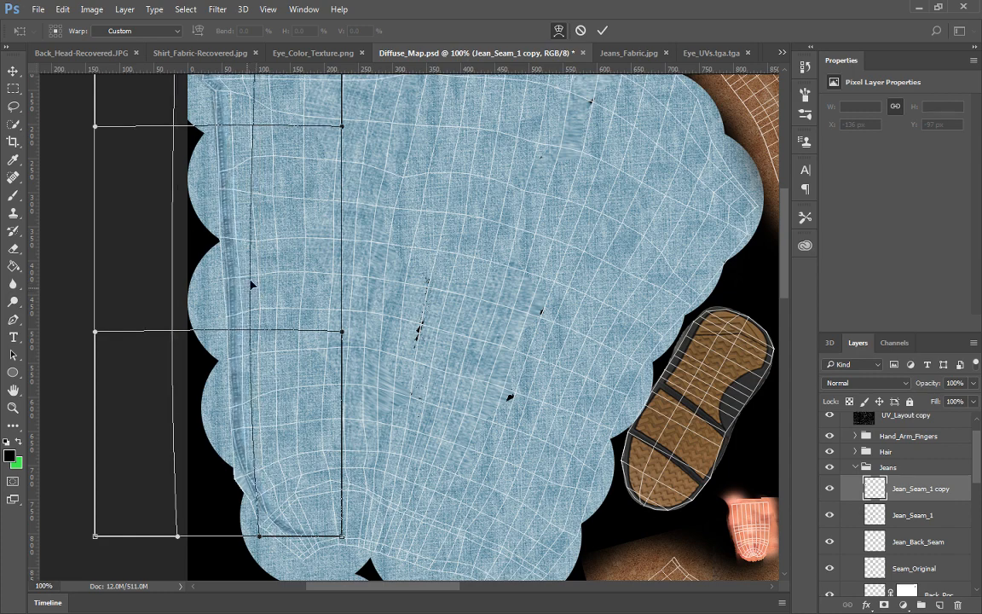
scroll(292, 337, "up", 3)
left_click_drag(225, 210, 230, 204)
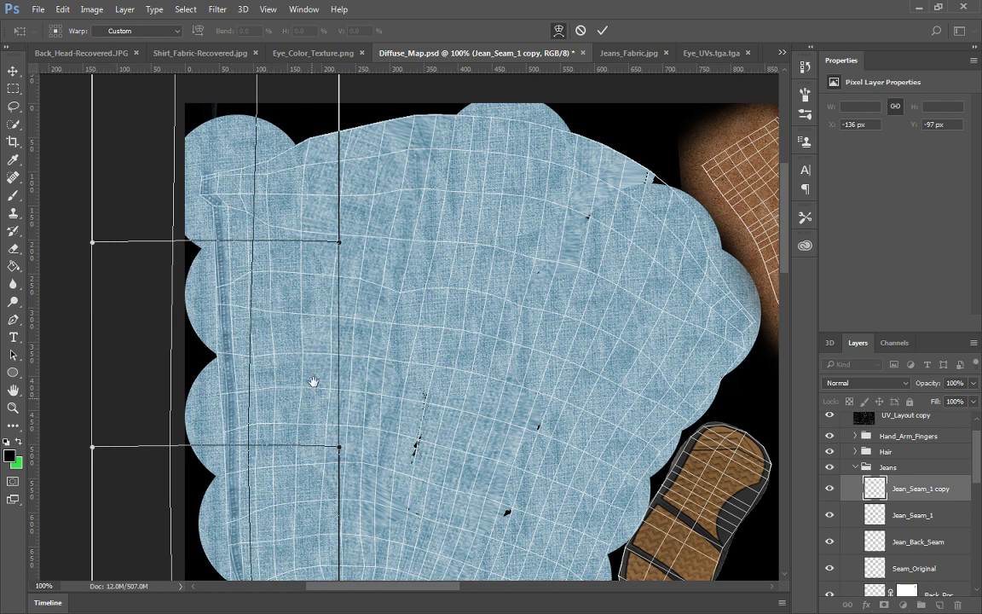
scroll(282, 344, "down", 1)
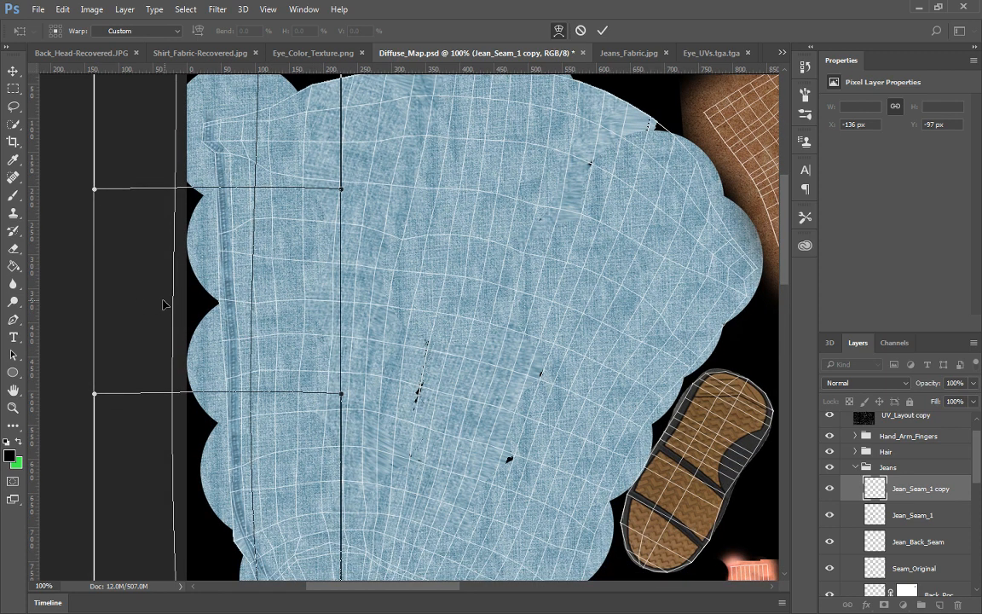
left_click_drag(169, 302, 167, 302)
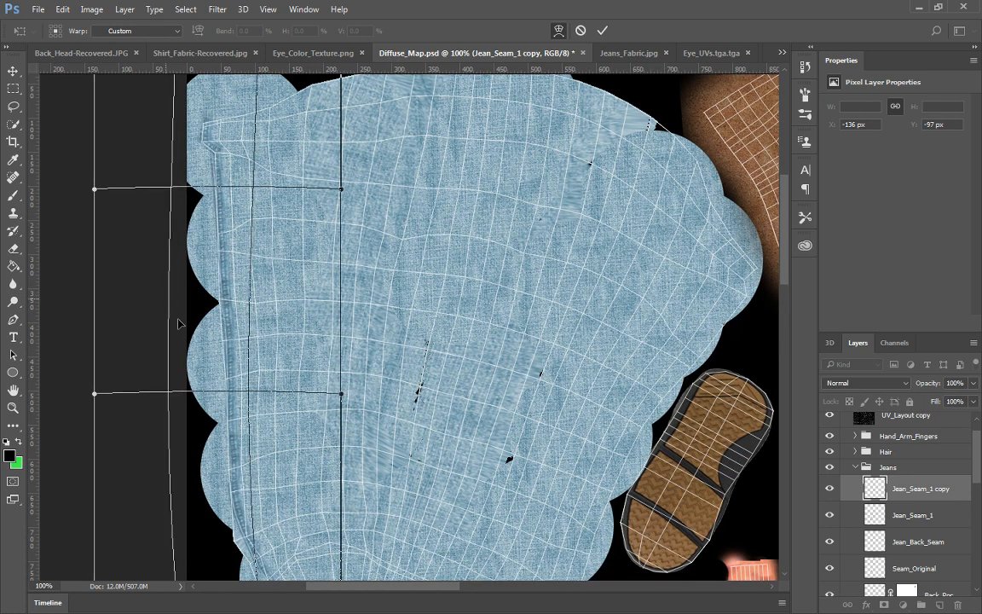
Warp the seam copy's lower end slightly down and outward along the UV edge, and apply the warp
scroll(362, 283, "down", 3)
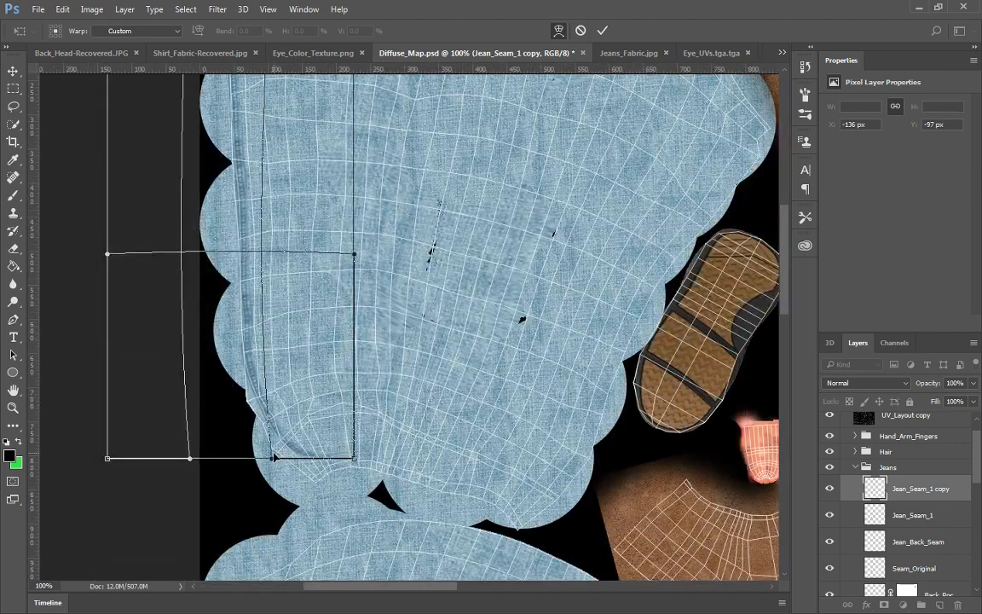
mouse_move(272, 463)
left_mouse_down()
mouse_move(247, 422)
mouse_move(268, 468)
left_mouse_up()
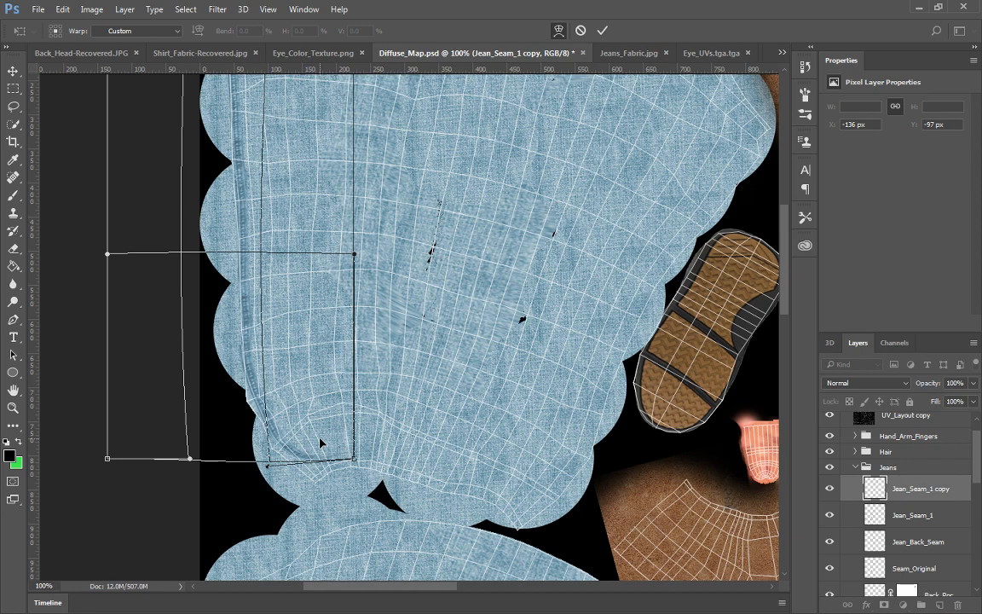
key("Return")
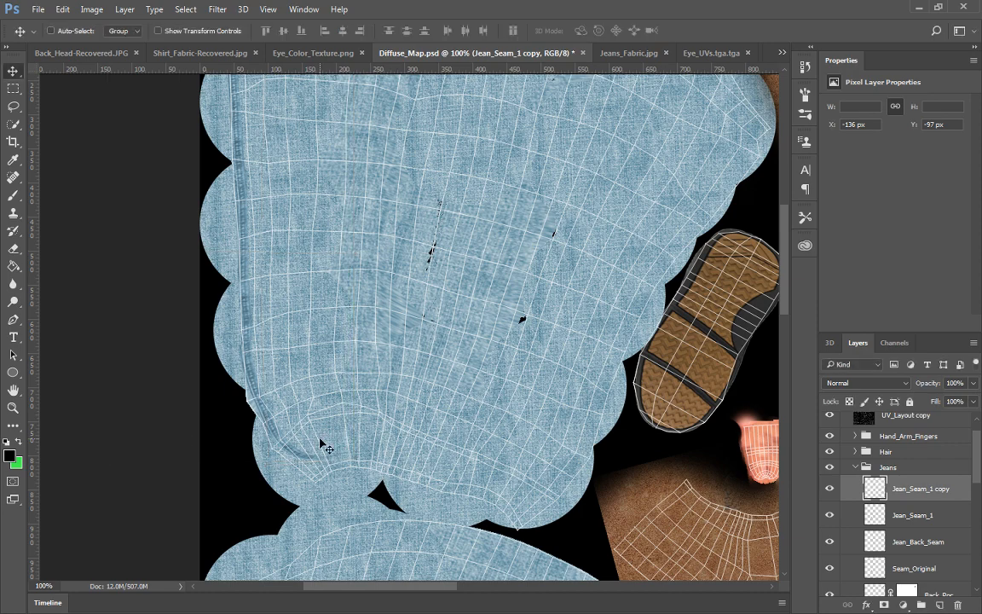
Hide the UV_Layout copy layer and save the map as Targa file Diffuse_Map at 32 bits/pixel, replacing the existing file
key("ctrl+shift+s")
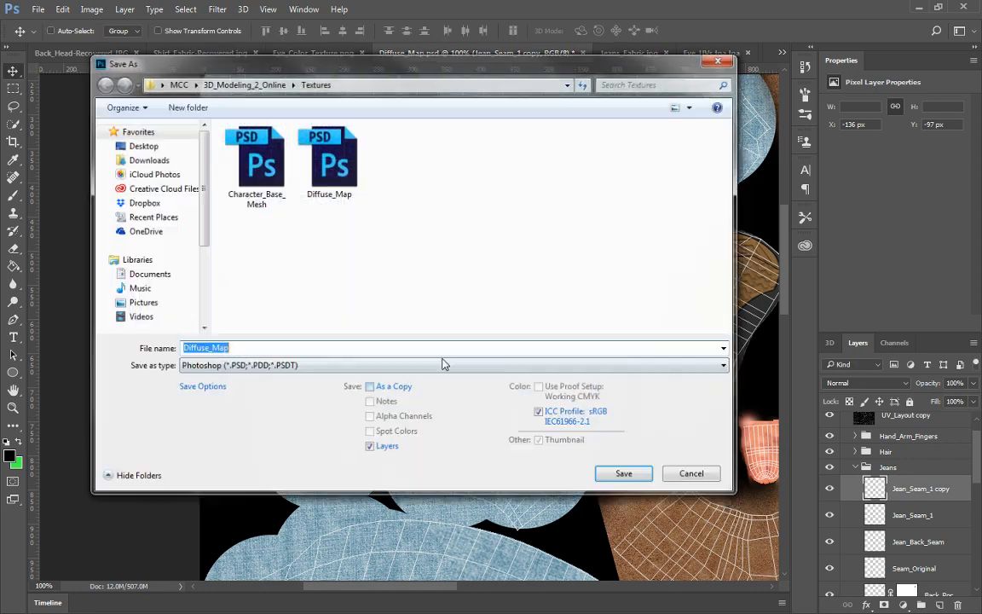
left_click(683, 474)
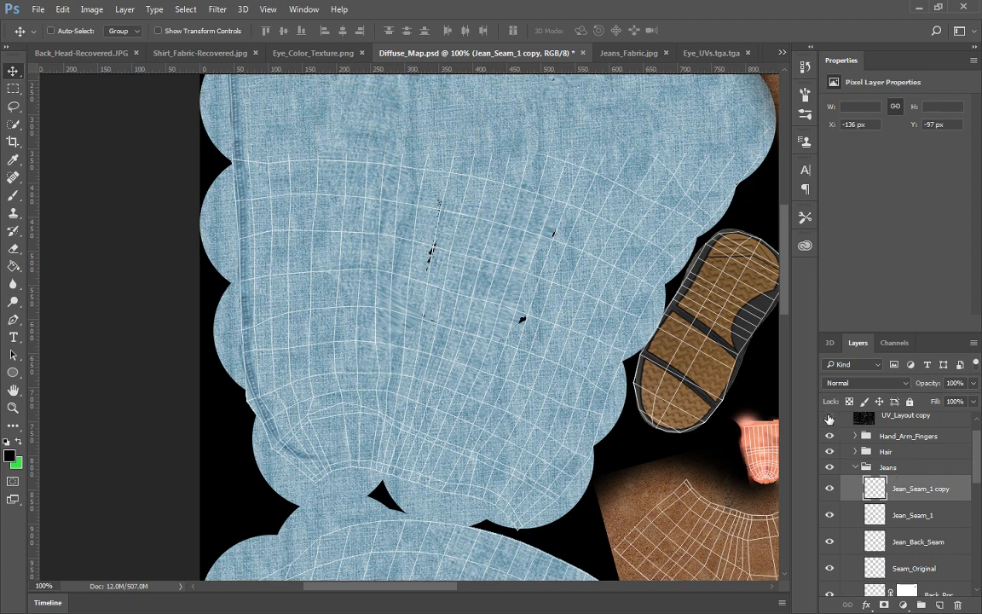
left_click(830, 417)
key("ctrl+shift+s")
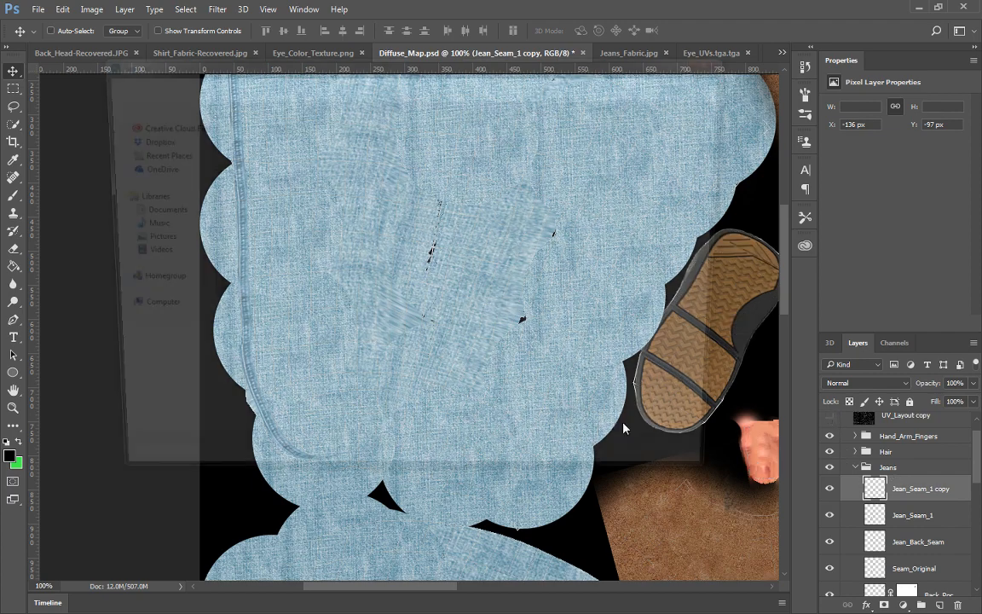
left_click(463, 367)
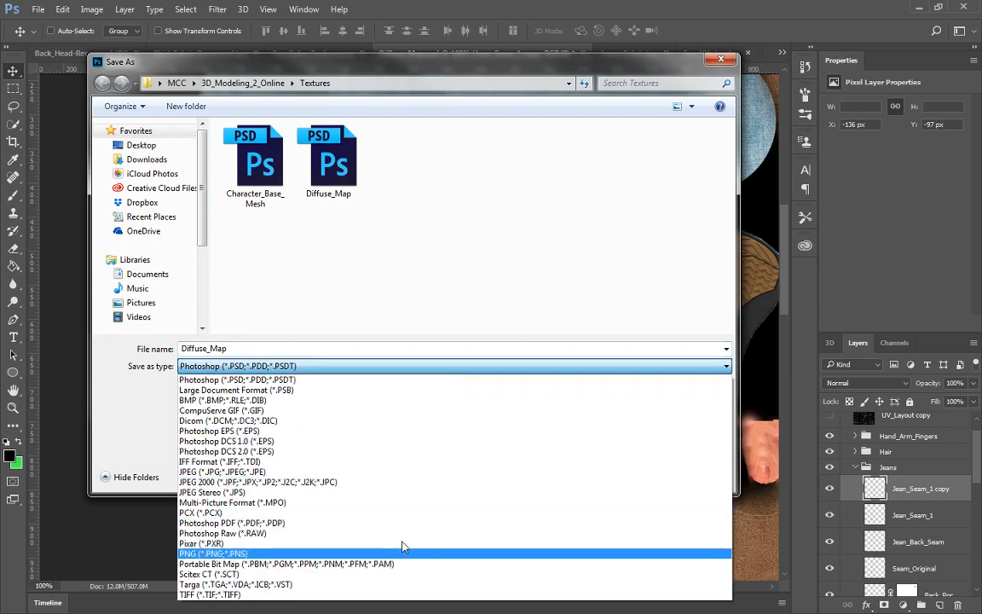
left_click(399, 582)
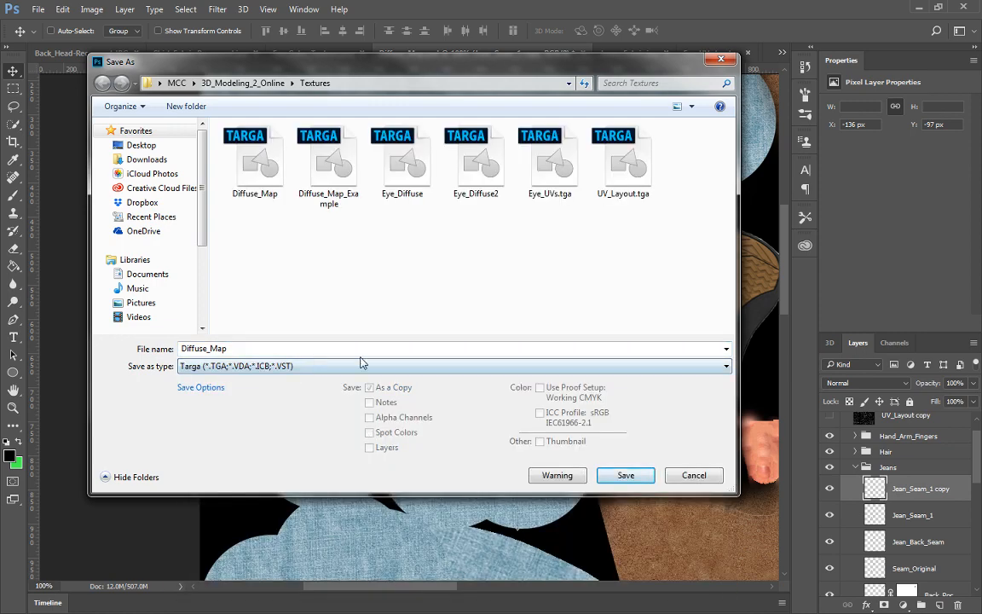
left_click(641, 479)
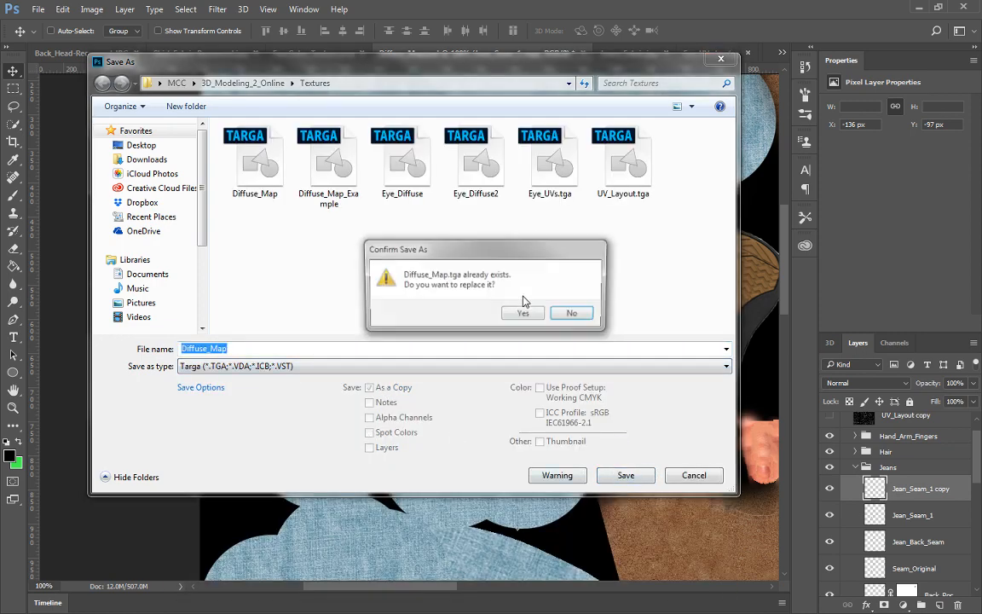
left_click(522, 312)
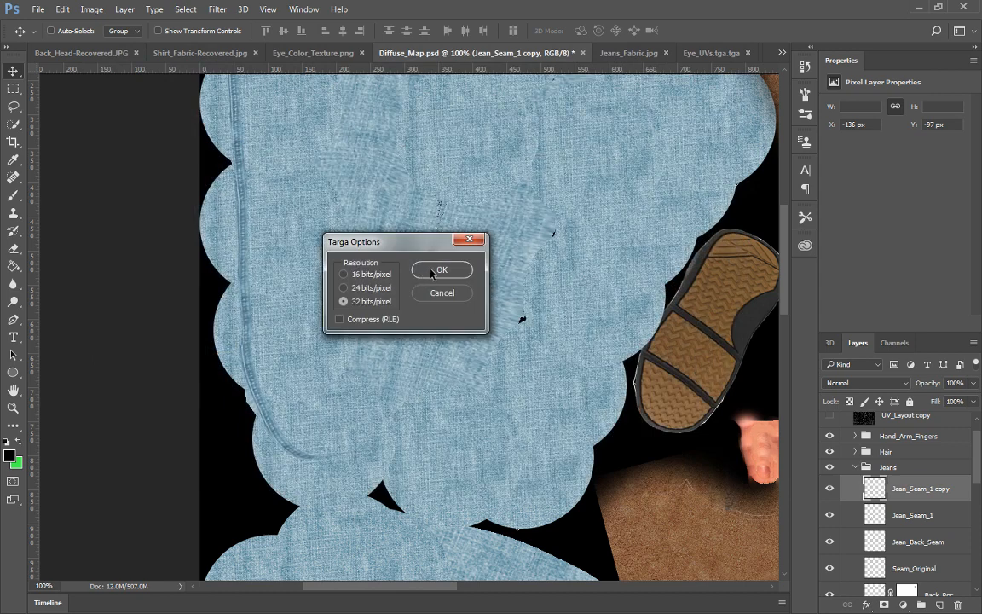
left_click(439, 269)
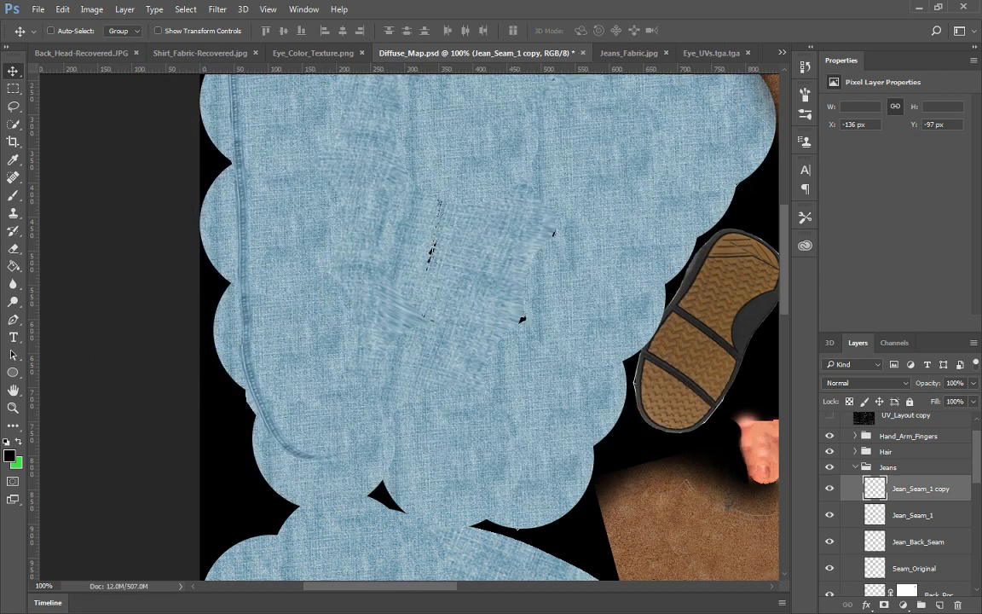
Switch to Maya, open the Diffuse_Map.tga file texture on the character's blinn1 color, and inspect the side of the jeans
key("alt+Tab")
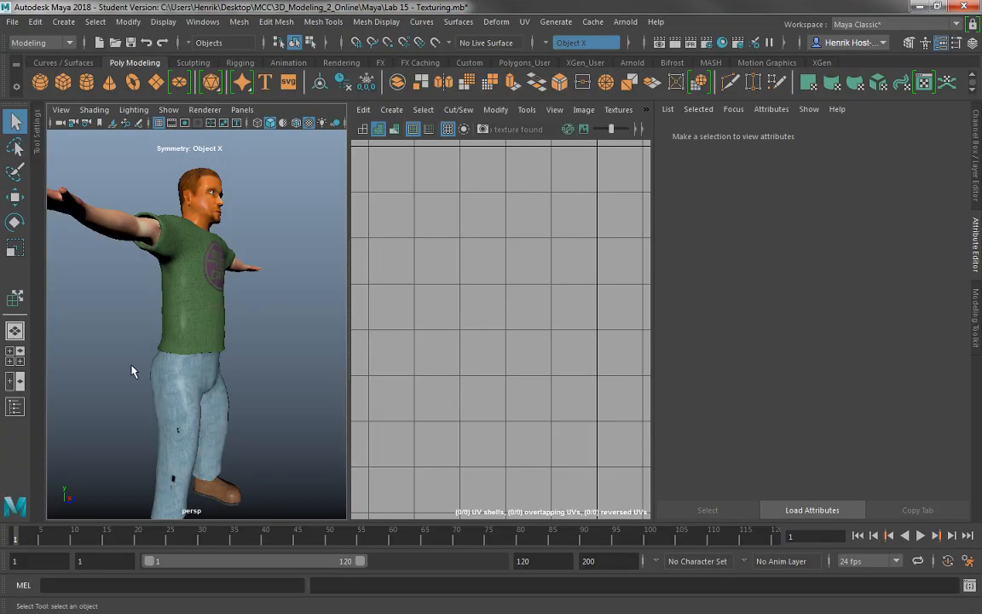
left_click(197, 379)
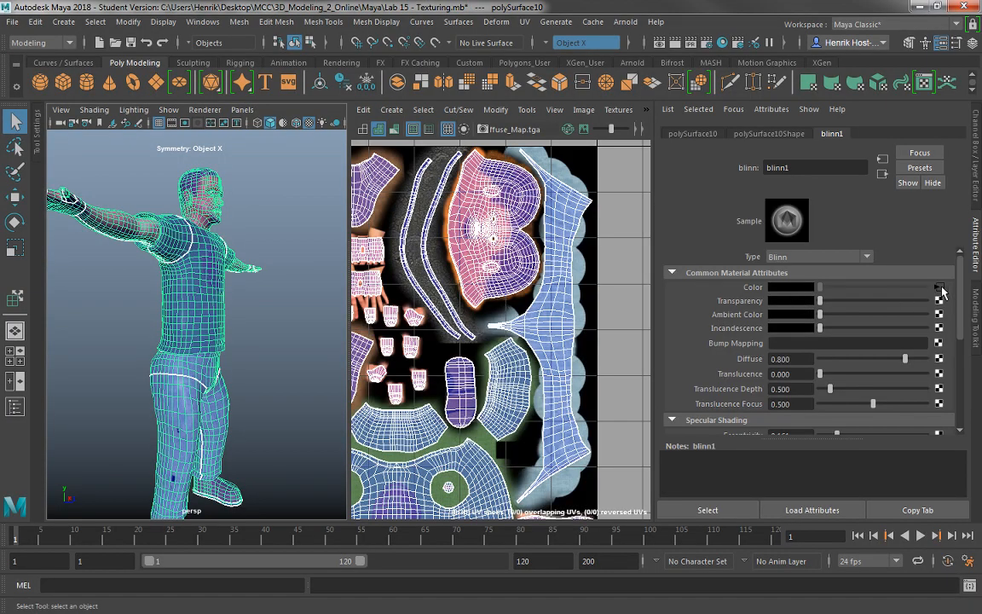
left_click(941, 287)
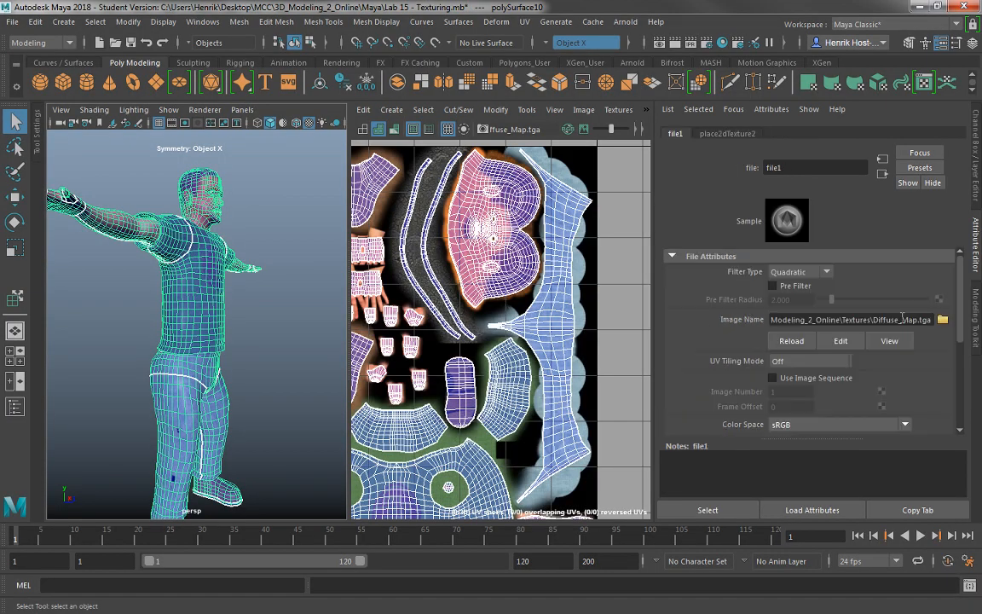
left_click(272, 353)
left_click_drag(277, 352, 279, 273)
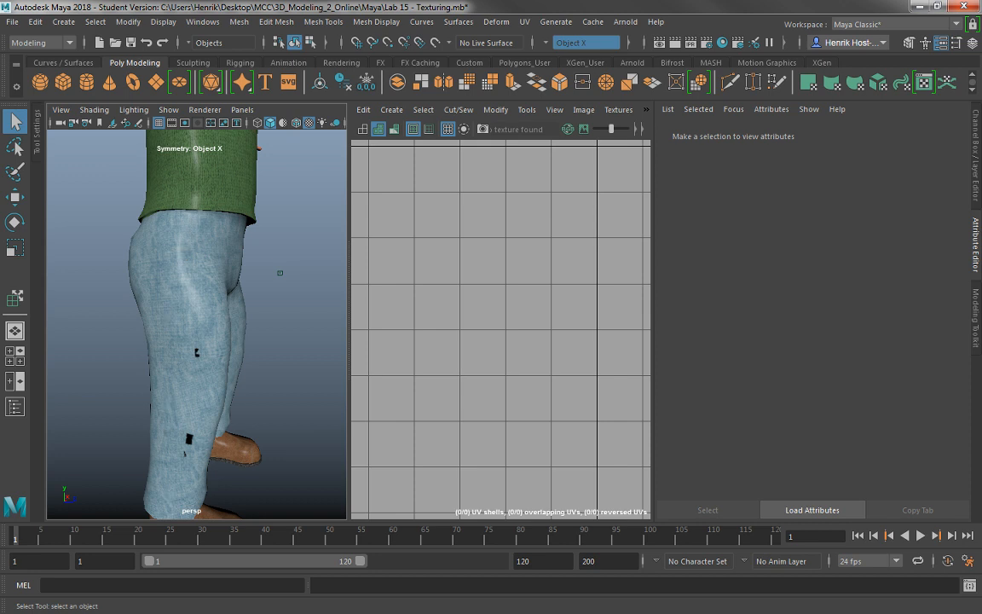
Switch back to Photoshop, duplicate the Jean_Seam_1 layer, and show the UV_Layout copy layer
key("alt+Tab")
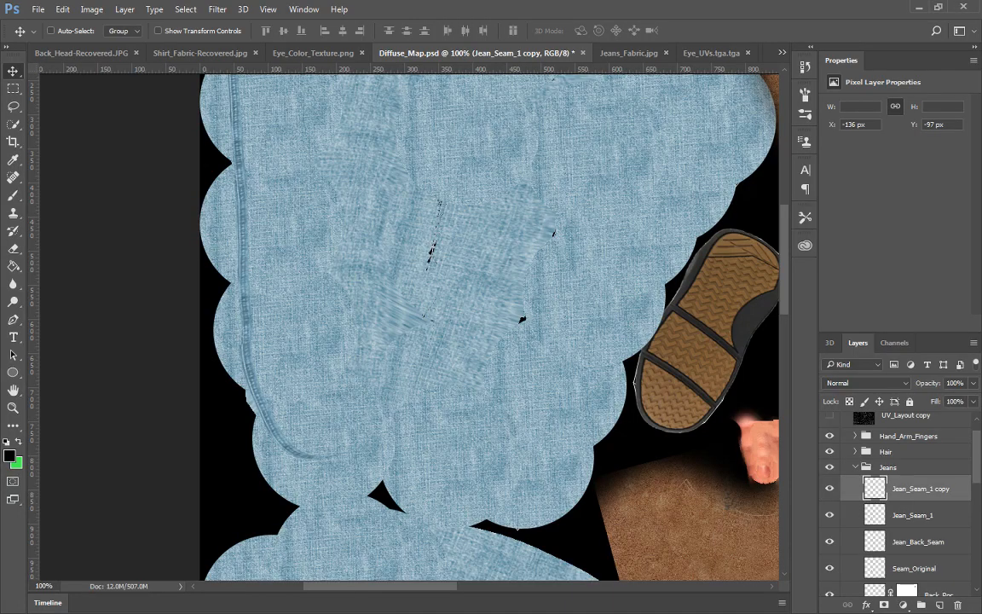
left_click(934, 512)
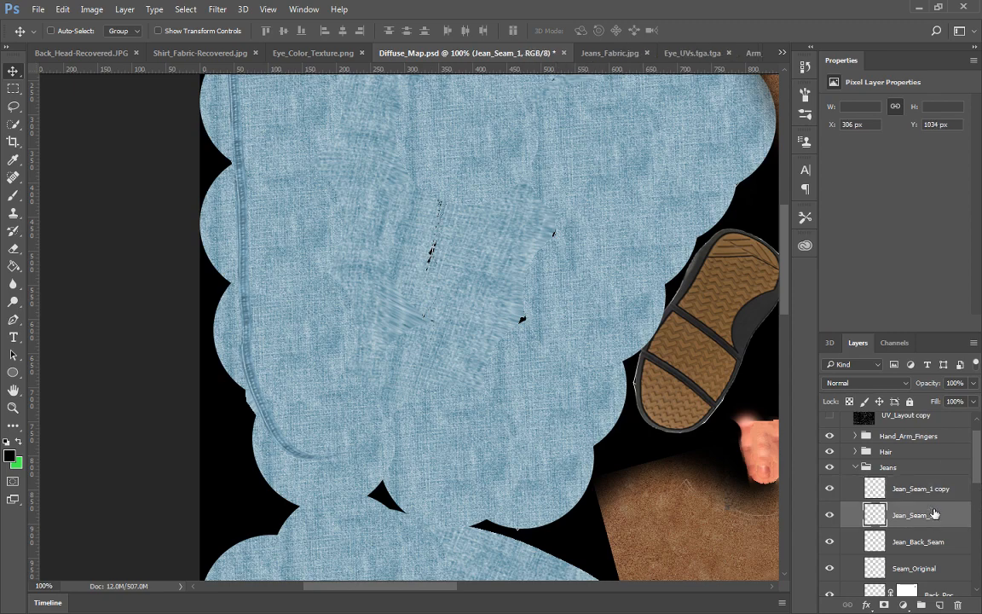
key("ctrl+j")
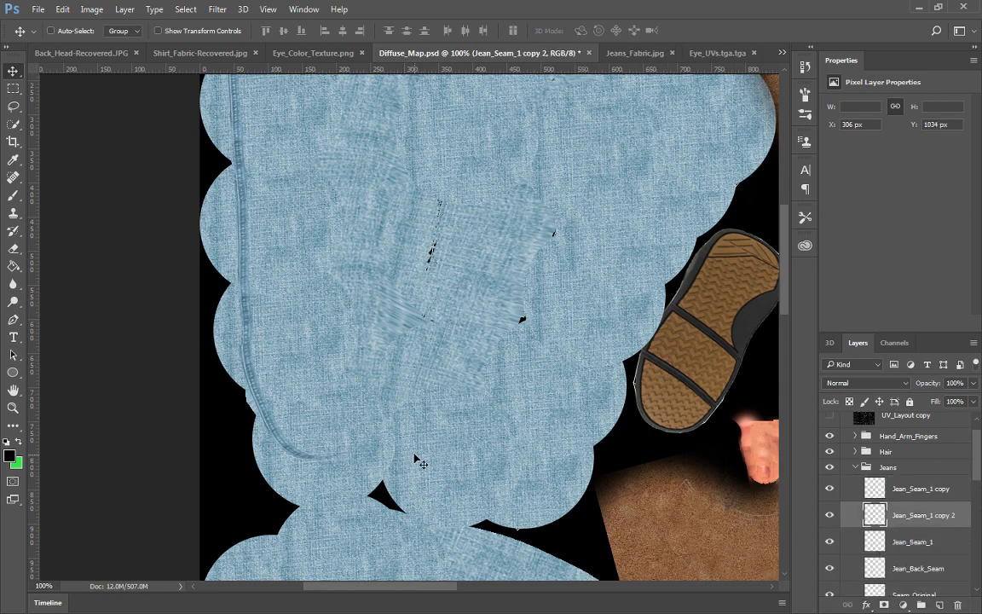
key("ctrl+minus")
key("ctrl+minus")
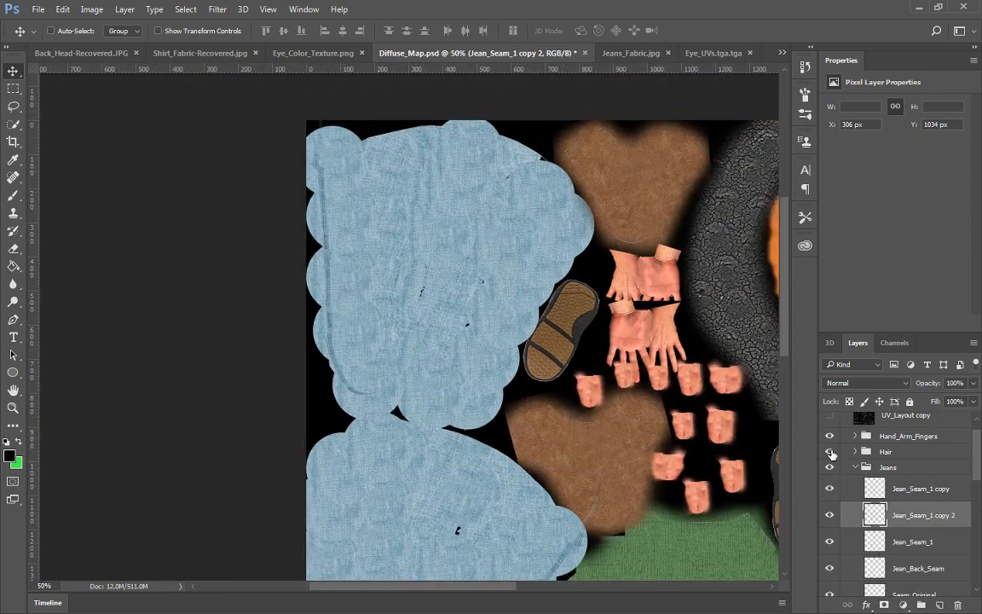
left_click(829, 418)
Move the new seam duplicate across the lower jeans piece to X -20 px, Y 903 px and flip it horizontally
left_click_drag(559, 453, 579, 253)
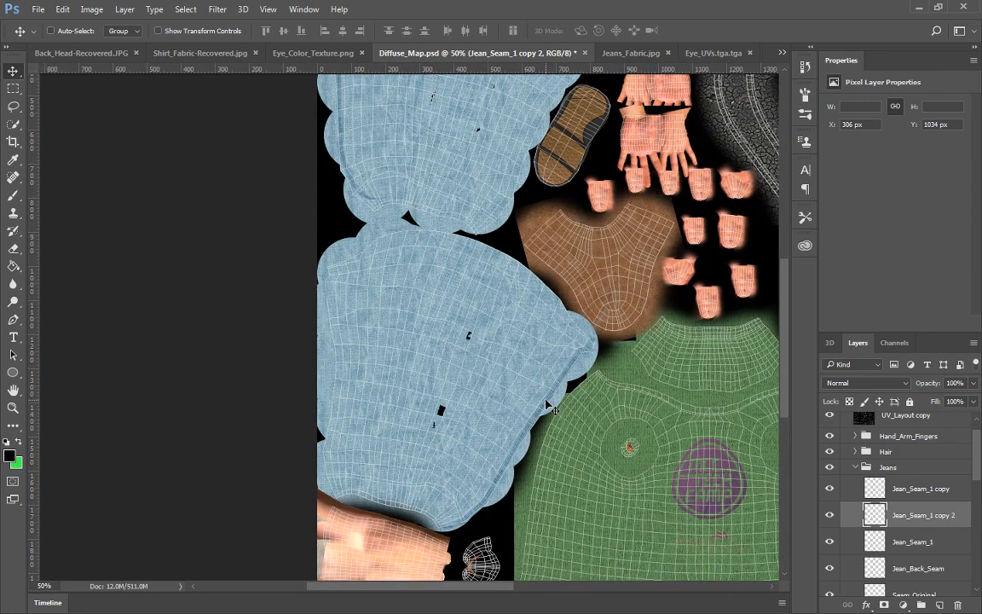
left_click_drag(549, 407, 411, 352)
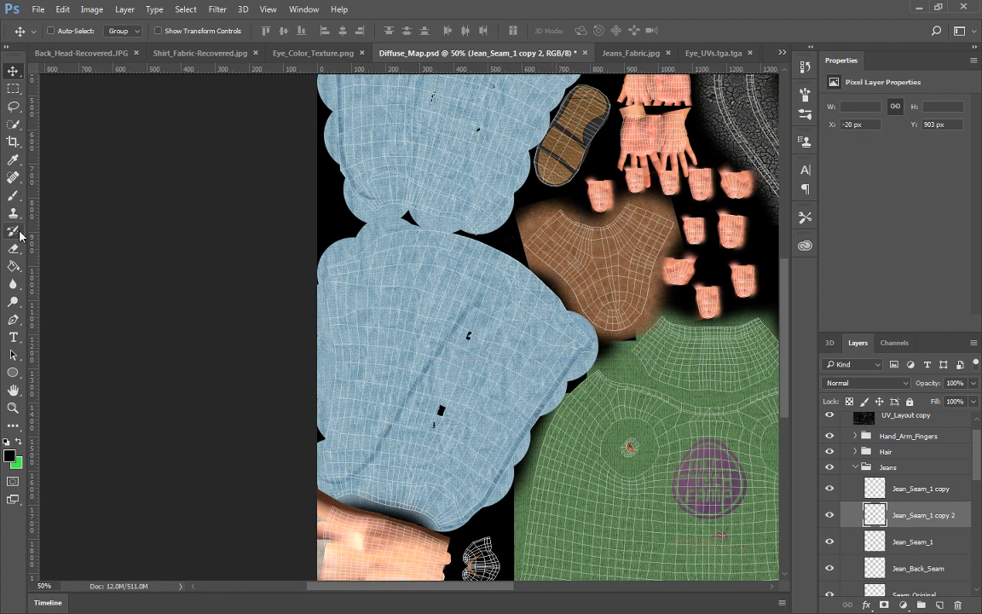
left_click(67, 9)
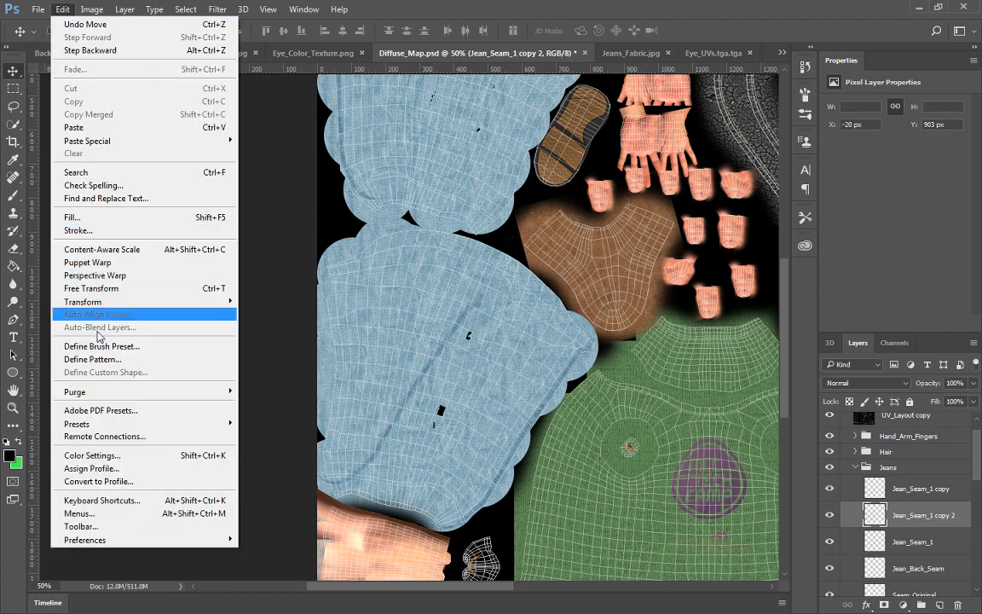
mouse_move(160, 301)
left_click(285, 450)
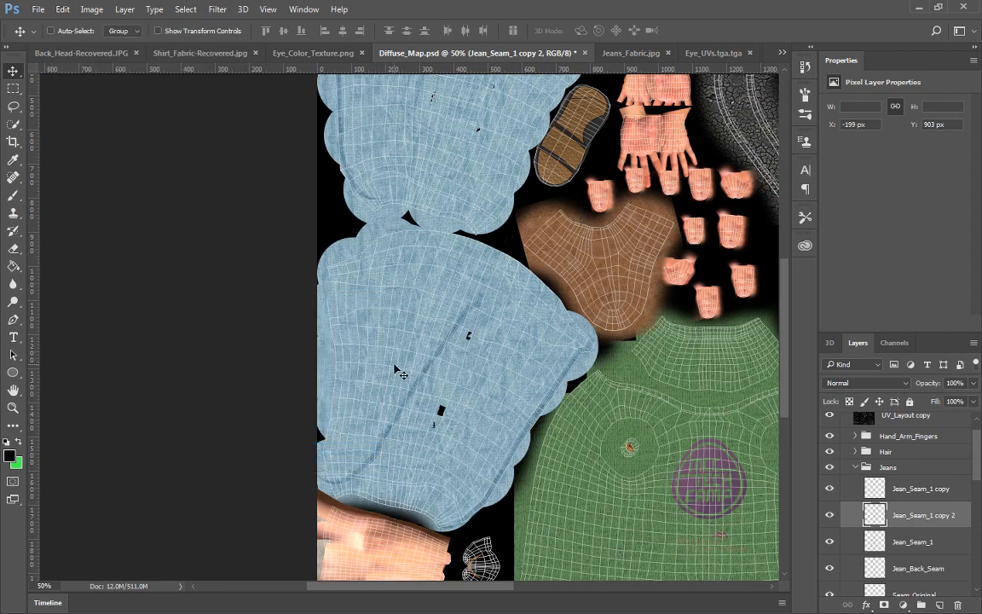
Rotate the flipped seam duplicate to 51.57°, move it to X 380.56 px, Y 1181.19 px, and apply the transform
key("ctrl")
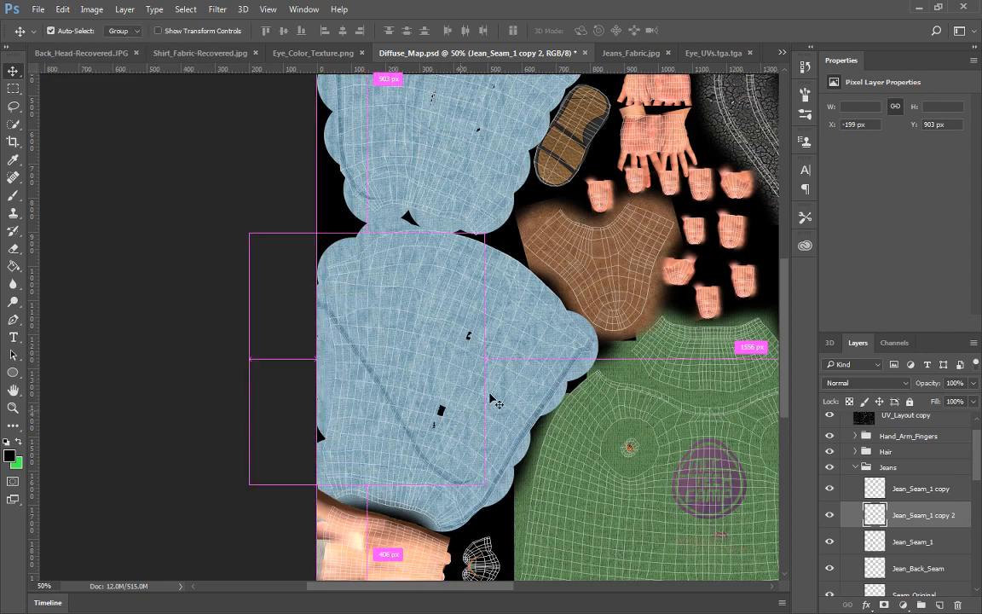
key("ctrl+t")
left_click_drag(499, 231, 550, 329)
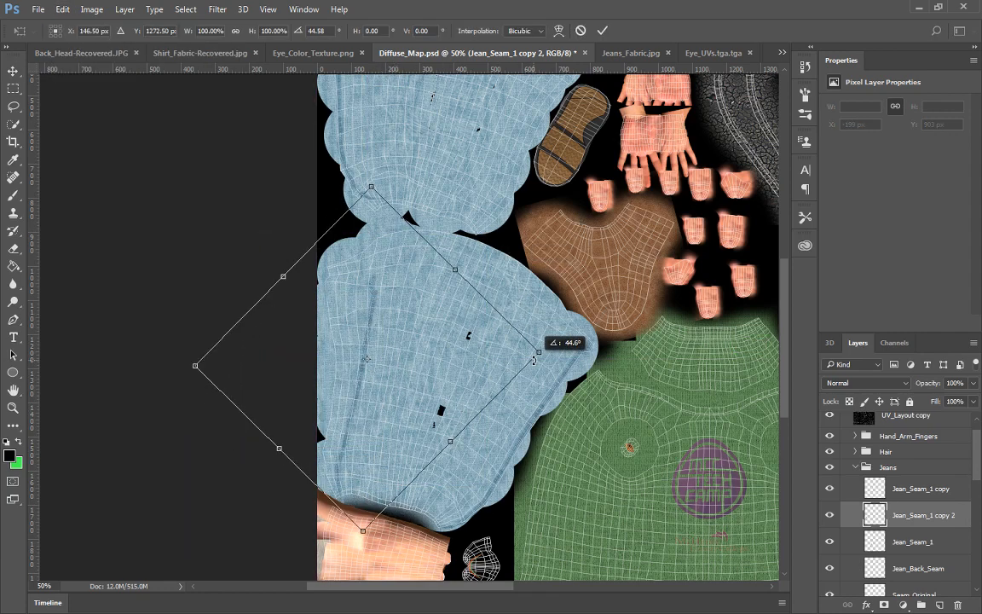
left_click_drag(404, 324, 493, 304)
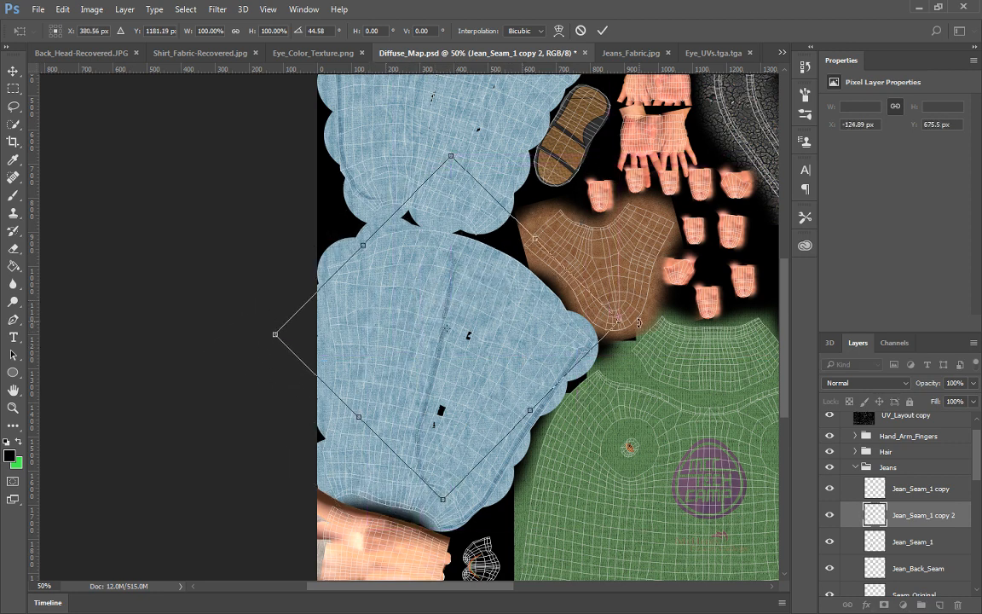
left_click_drag(639, 323, 637, 345)
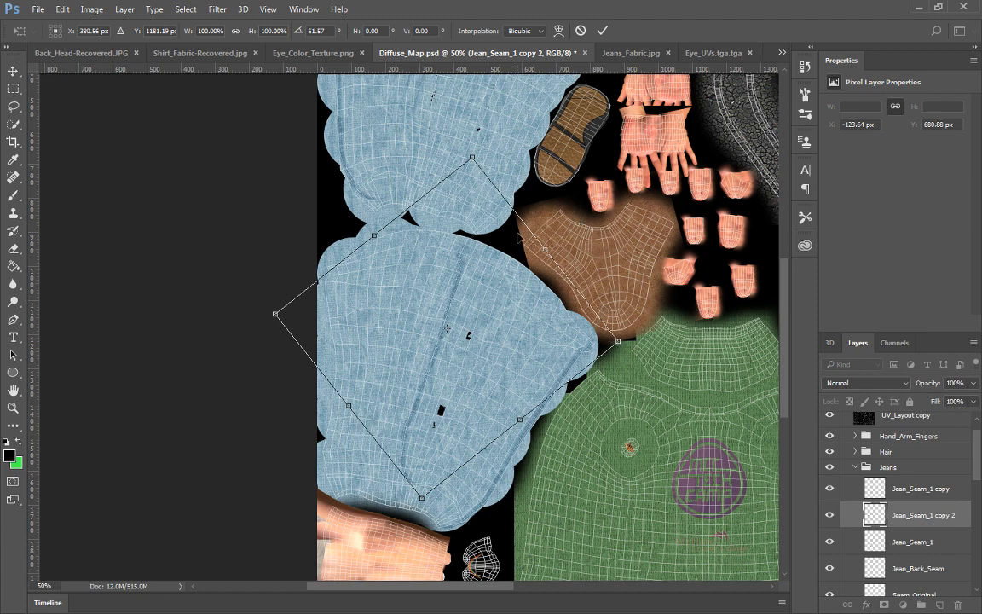
key("Return")
key("ctrl+equal")
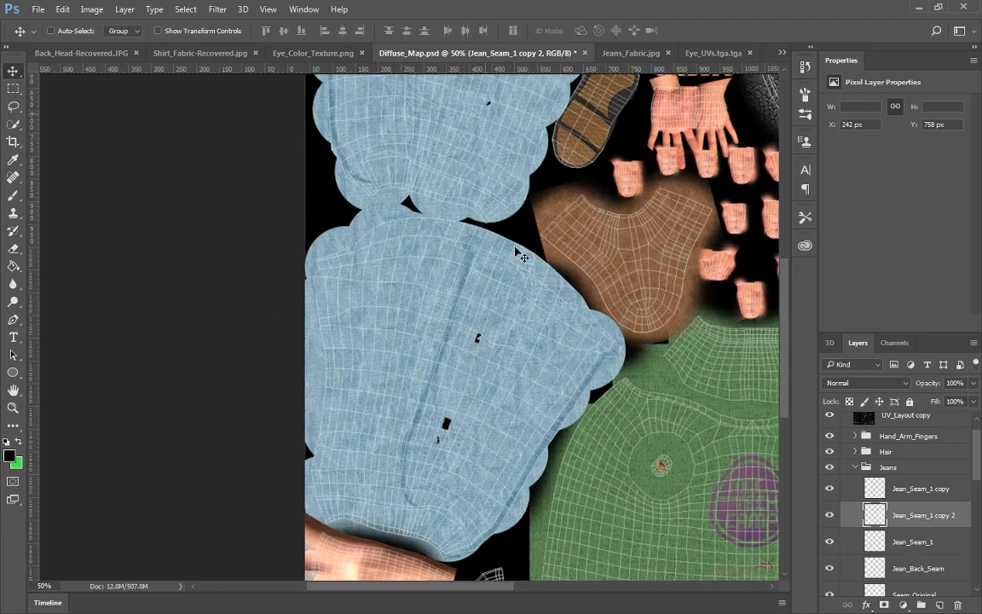
Erase the curved ends of the Jean_Seam_1 copy 2 seam and move it to X 291 px, Y 666 px on the lower jeans piece
key("e")
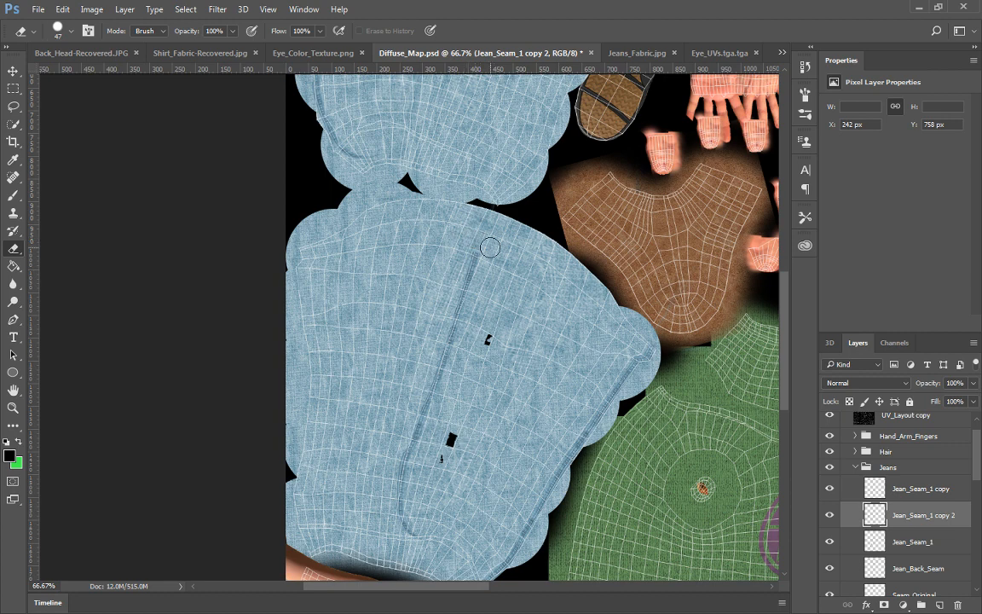
mouse_move(429, 537)
left_mouse_down()
mouse_move(394, 501)
mouse_move(399, 450)
mouse_move(426, 465)
left_mouse_up()
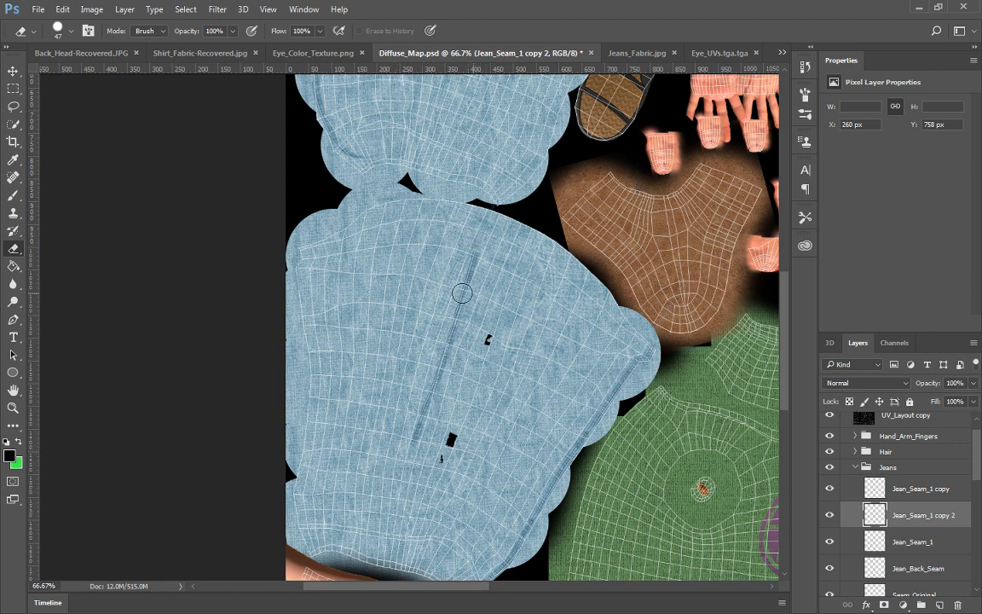
left_click(13, 71)
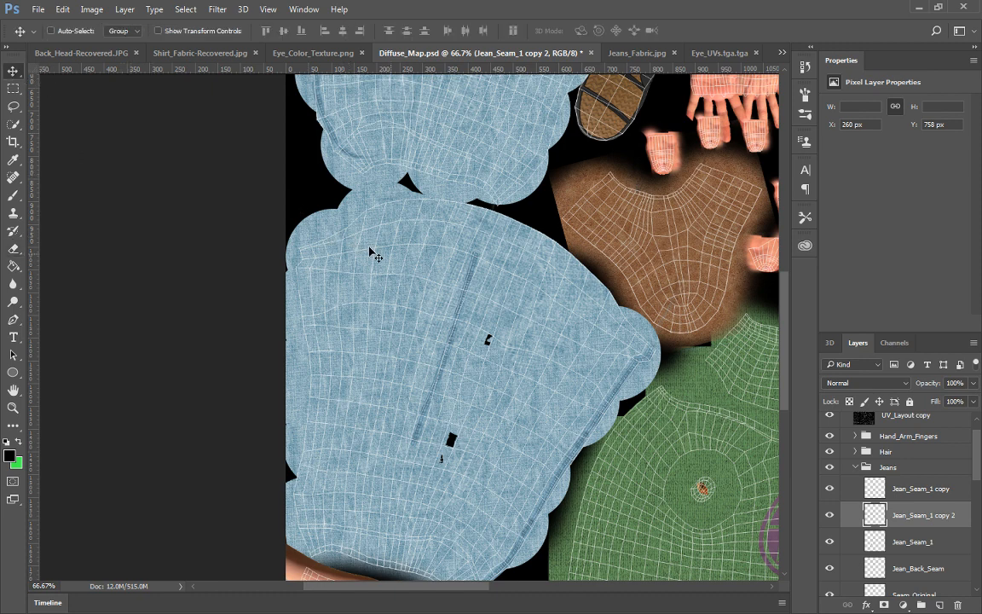
mouse_move(468, 297)
left_mouse_down()
mouse_move(462, 280)
mouse_move(477, 247)
left_mouse_up()
key("e")
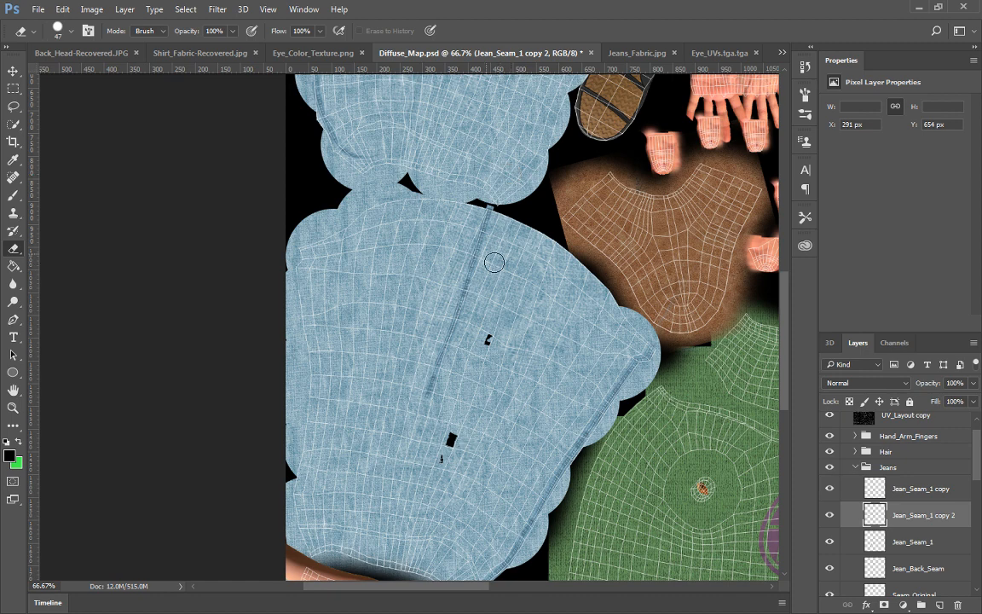
left_click(13, 71)
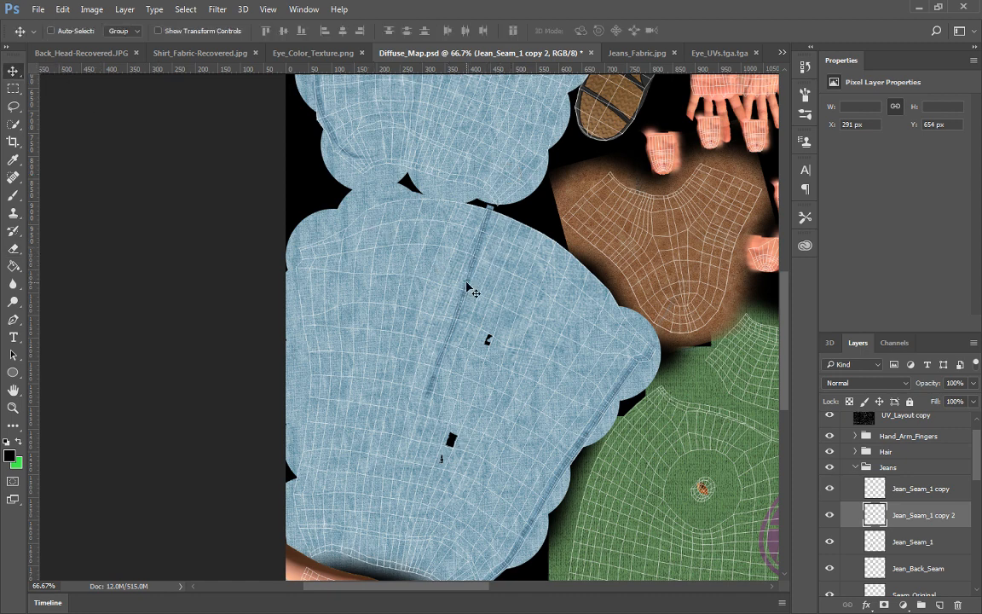
mouse_move(467, 288)
left_mouse_down()
mouse_move(461, 281)
mouse_move(467, 297)
left_mouse_up()
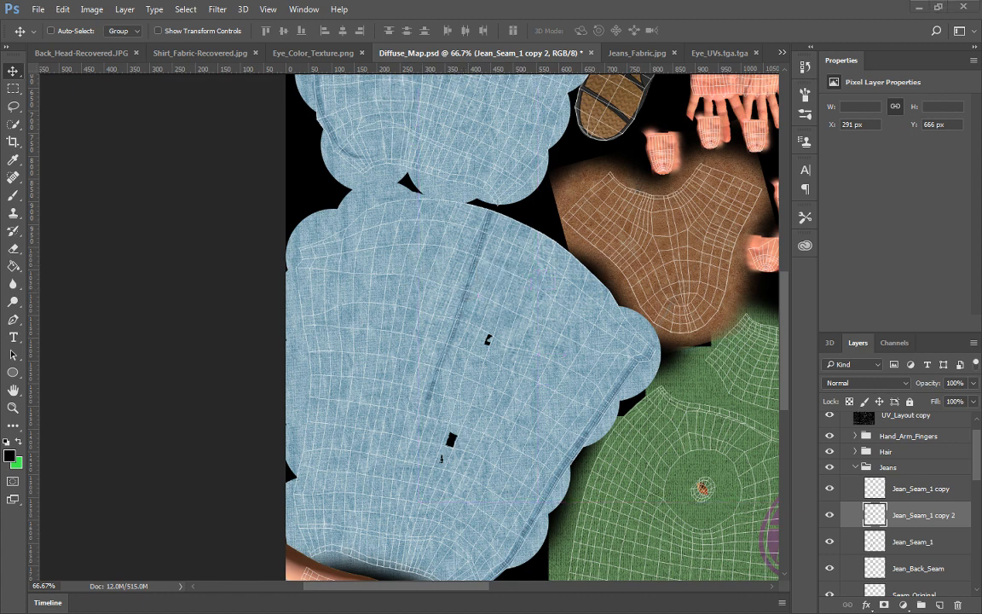
Switch to Maya and select faces on the outer hip of the jeans to locate the side seam in the UV layout
key("alt+Tab")
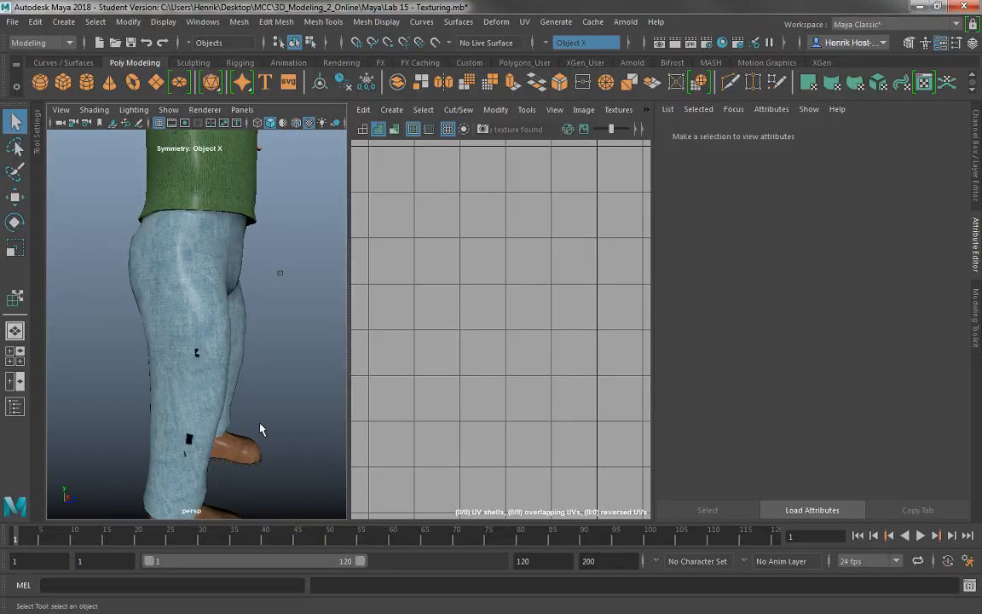
left_click(171, 358)
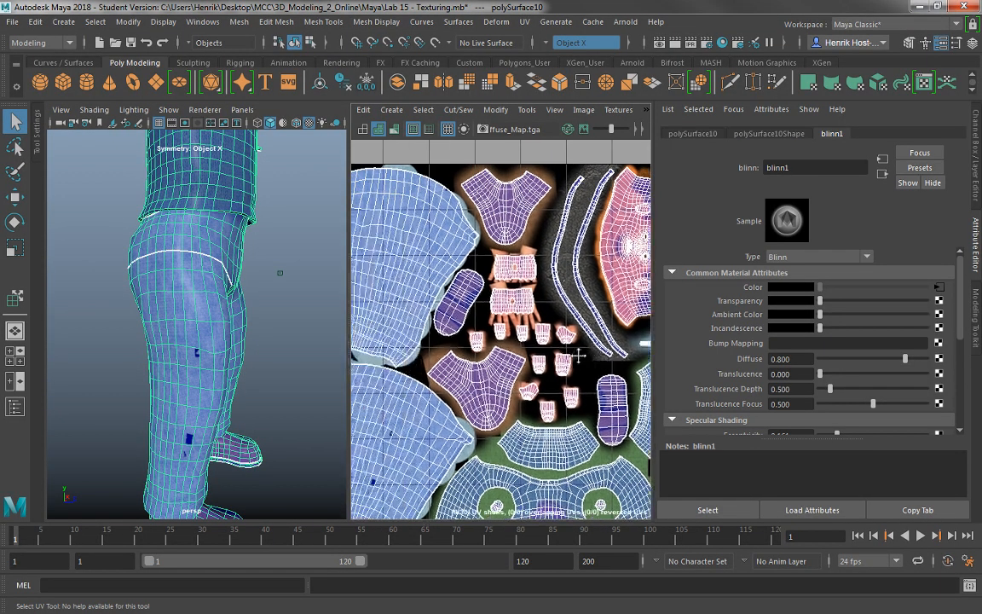
left_click_drag(298, 319, 338, 298)
right_click(220, 258)
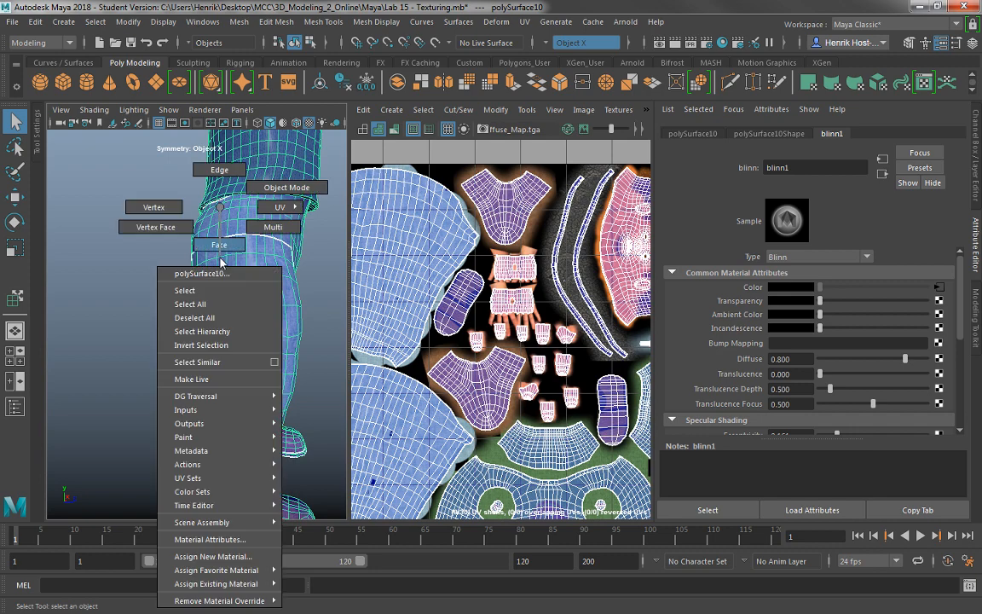
left_click(251, 264)
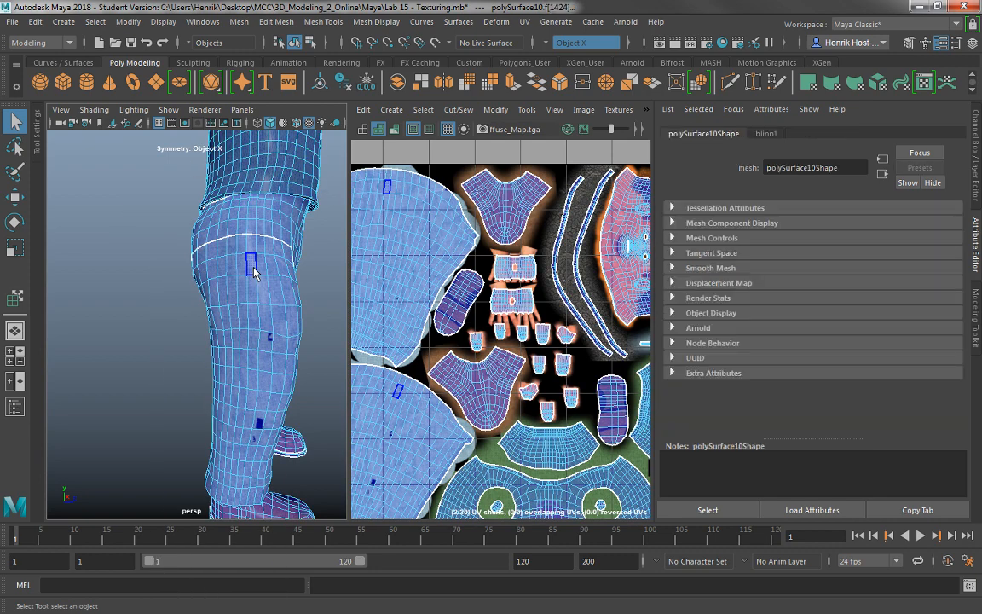
left_click_drag(253, 268, 249, 260)
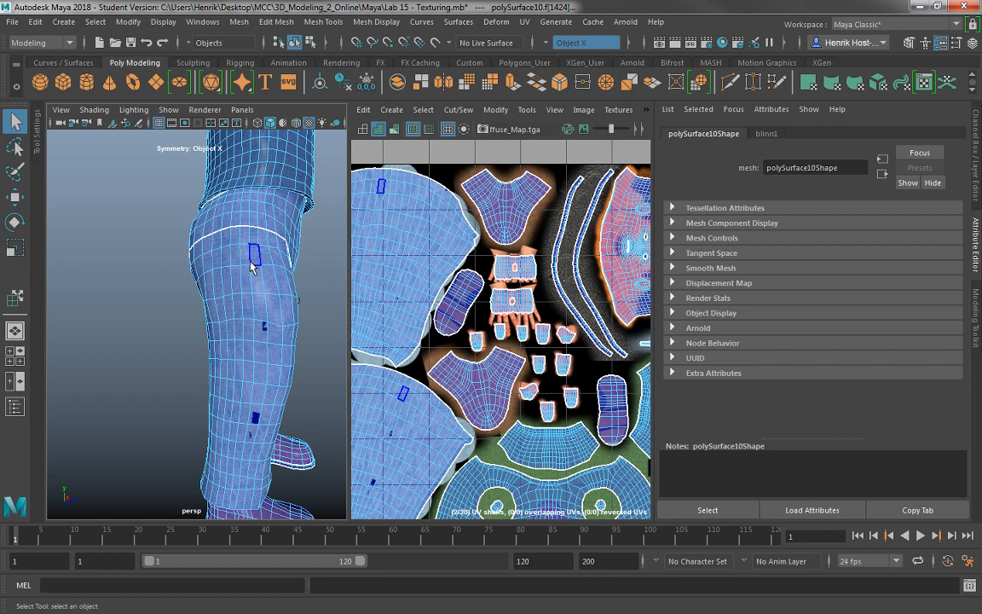
Compare the selected hip face's UV position in Maya with the seam placement in Photoshop, ending in Photoshop
key("alt+Tab")
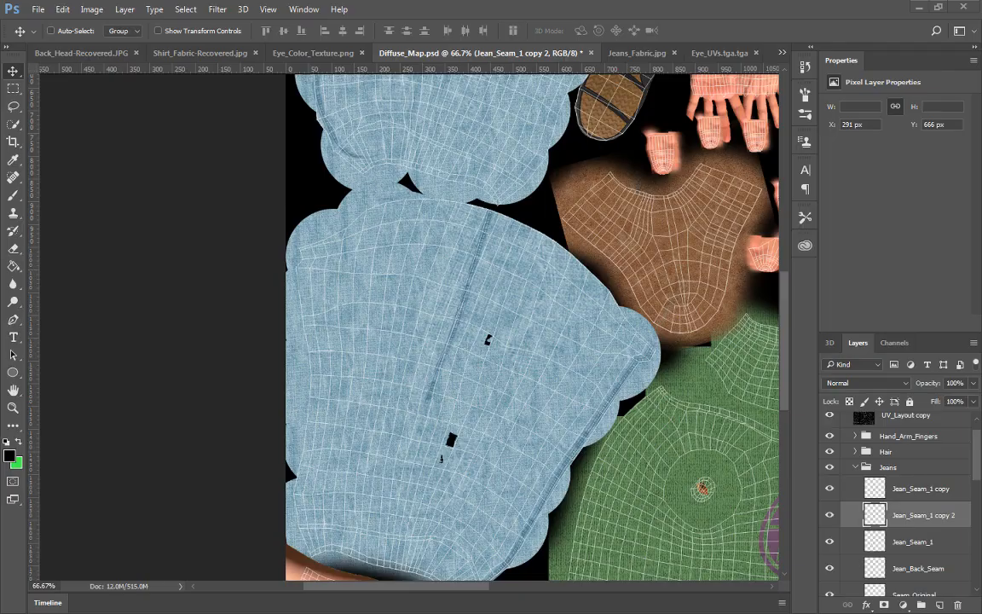
key("alt+Tab")
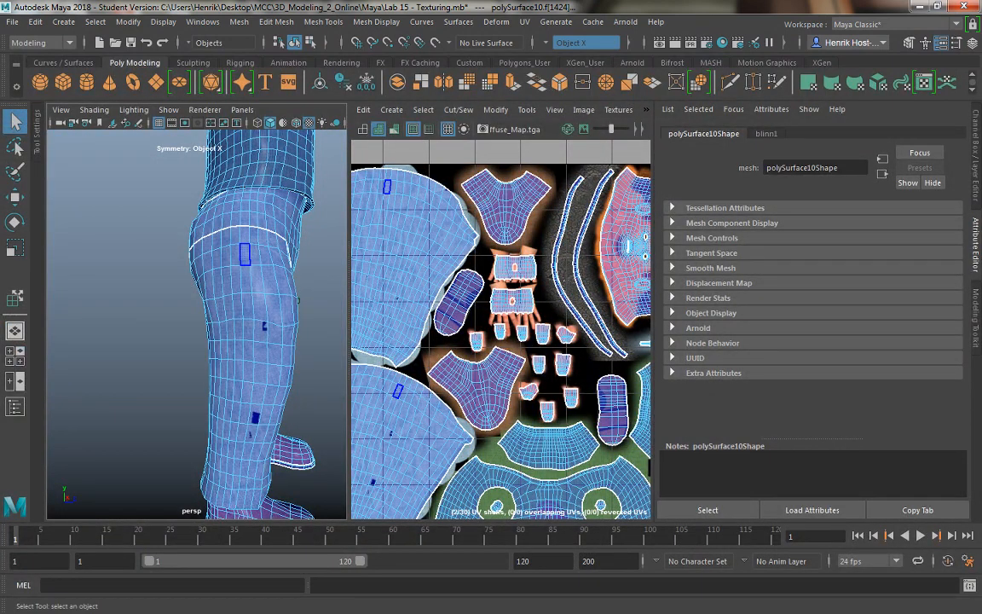
key("alt+Tab")
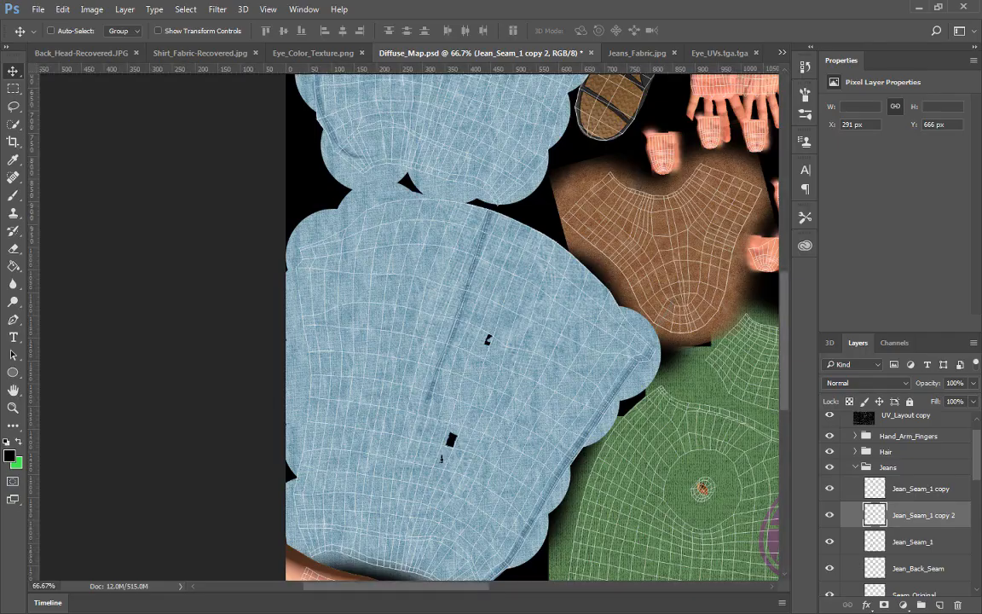
key("alt+Tab")
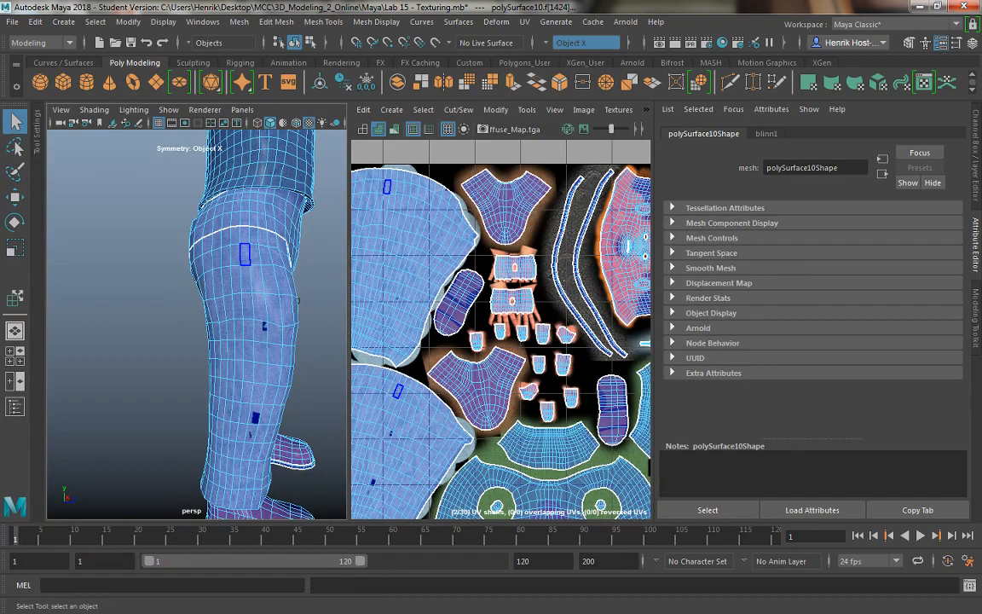
key("alt+Tab")
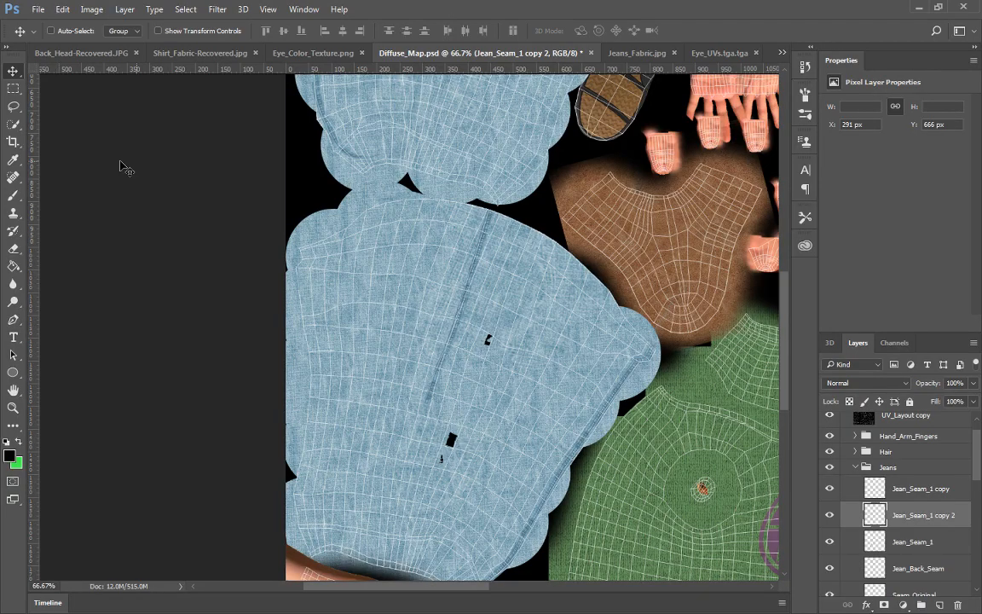
Duplicate Jean_Seam_1 copy 2 down the lower jeans piece to X 159 px, Y 1064 px and merge the seam copies into Jean_Seam_1 copy
left_click_drag(938, 517, 937, 596)
left_click_drag(475, 266, 417, 448)
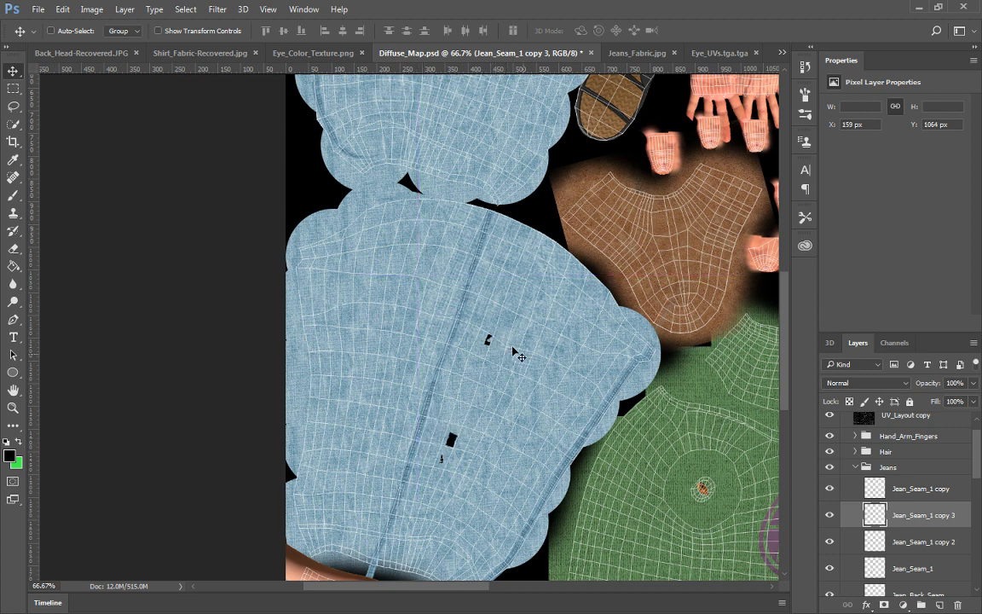
left_click(923, 500, "ctrl")
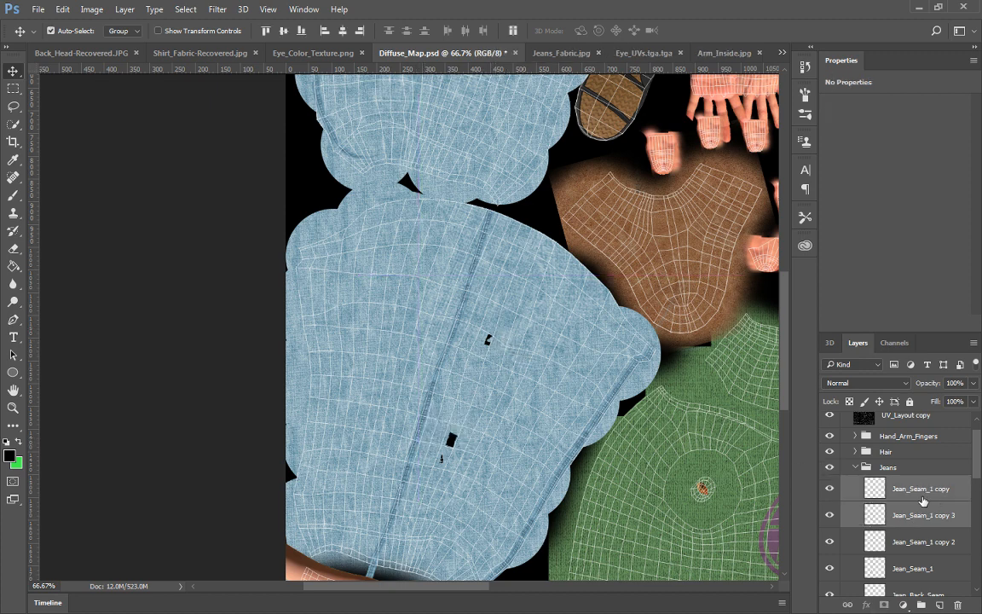
key("ctrl+e")
left_click_drag(945, 493, 936, 605)
left_click_drag(477, 298, 459, 166)
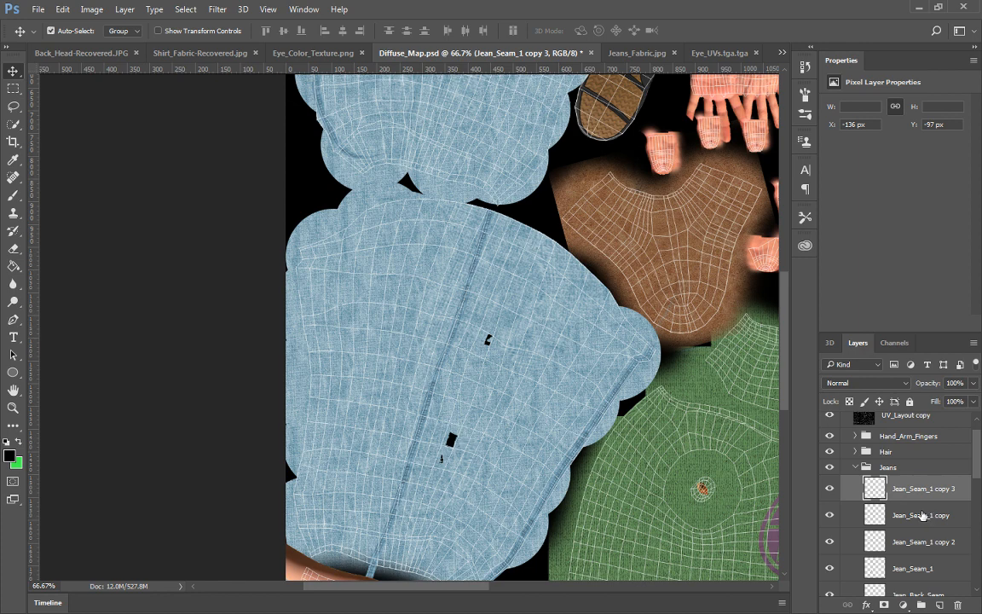
key("Delete")
left_click(923, 516)
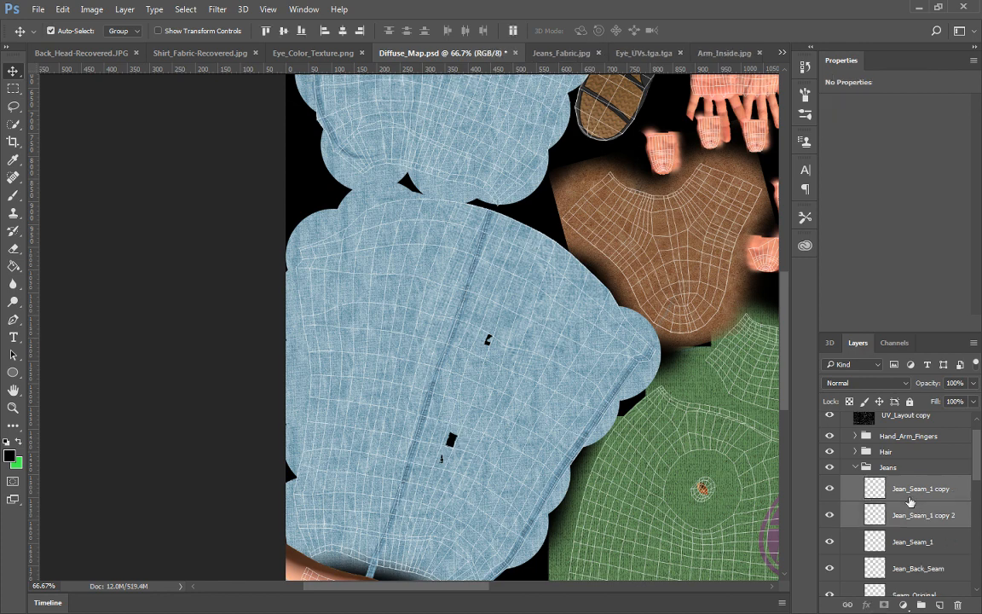
key("Delete")
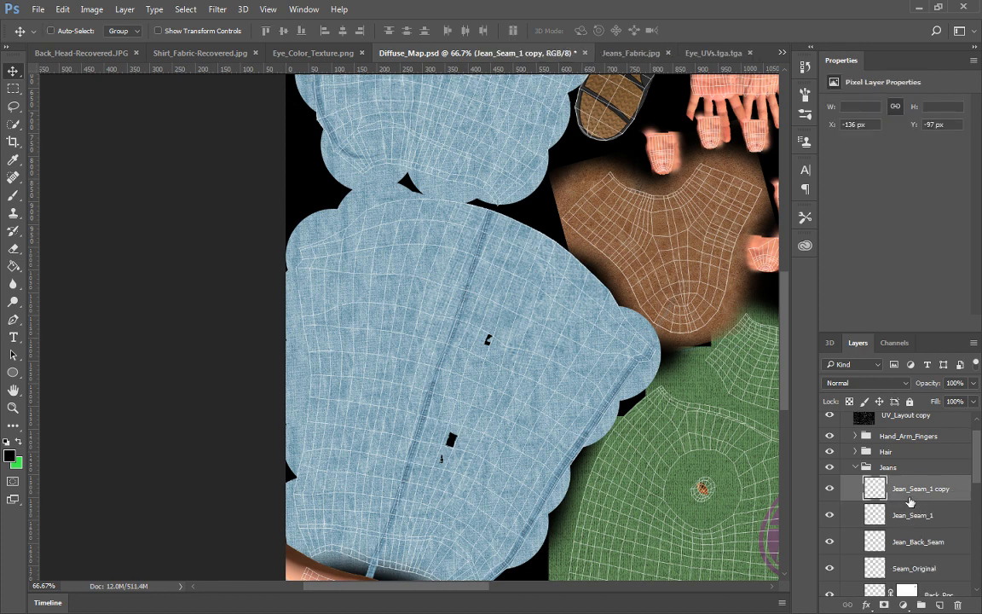
Duplicate the merged Jean_Seam_1 copy layer and move the duplicate onto the upper jeans piece at X -17 px, Y -992 px
key("ctrl+j")
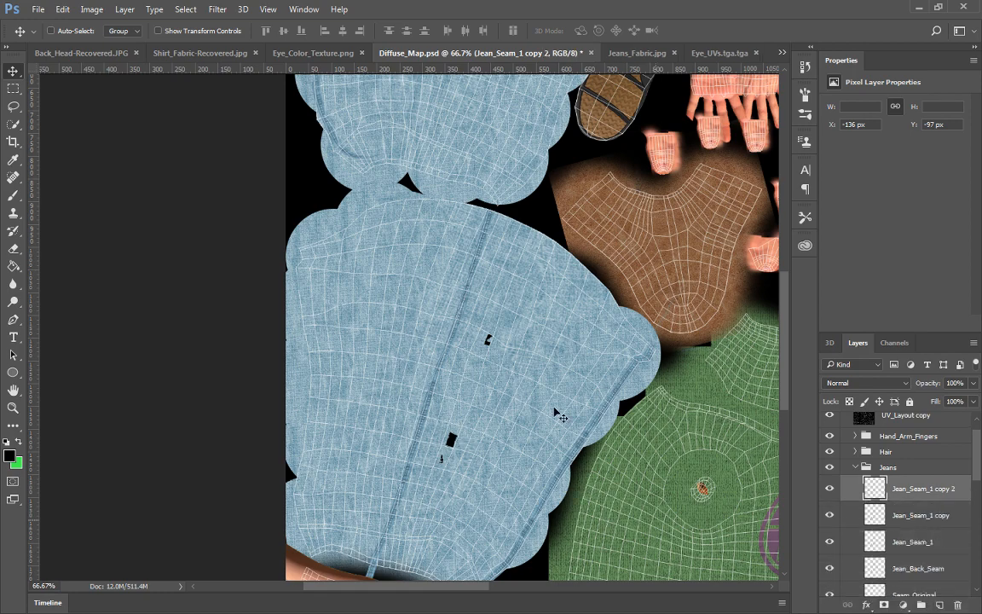
left_click_drag(469, 300, 469, 44)
left_click_drag(577, 223, 582, 510)
left_click_drag(485, 401, 537, 158)
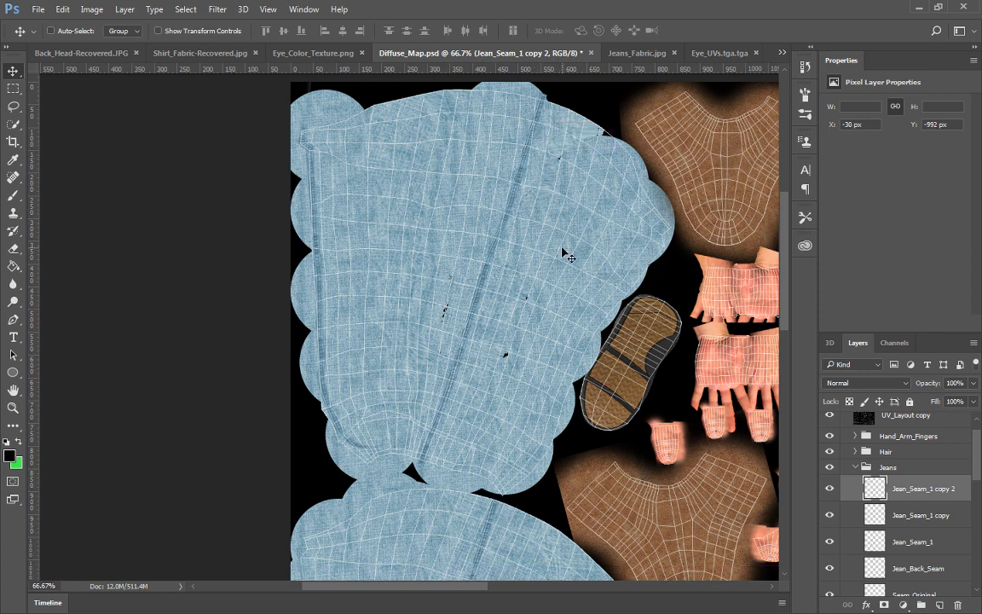
left_click_drag(490, 264, 507, 221)
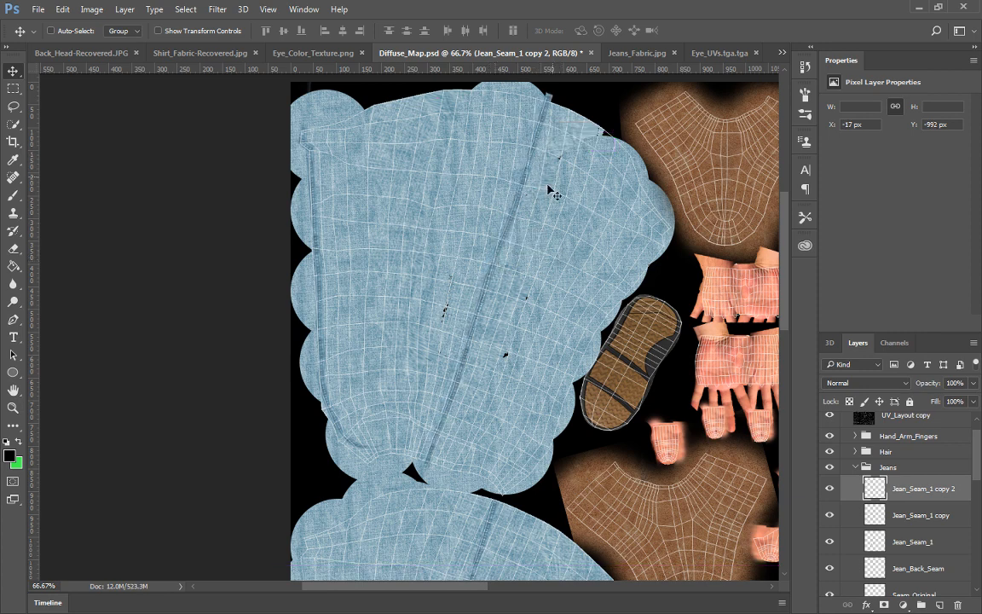
left_click(506, 230)
key("ctrl+shift+s")
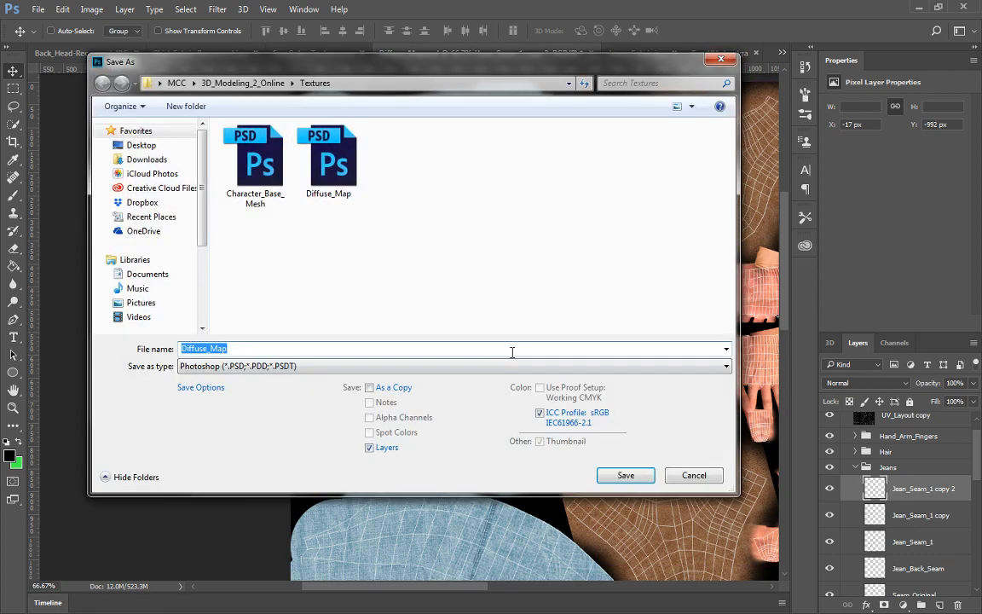
left_click(678, 475)
scroll(631, 285, "up", 3)
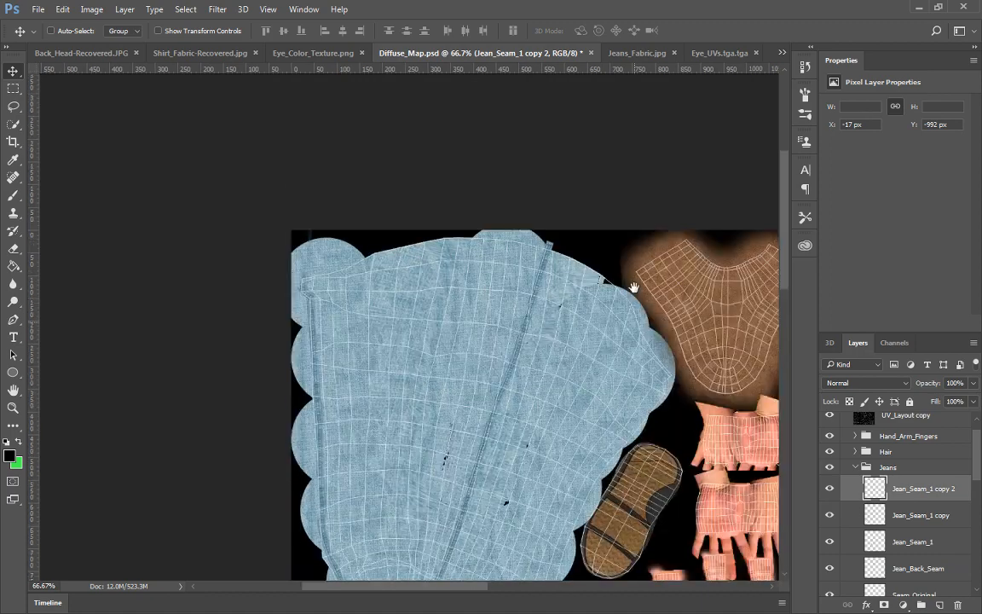
scroll(641, 266, "down", 2)
key("ctrl")
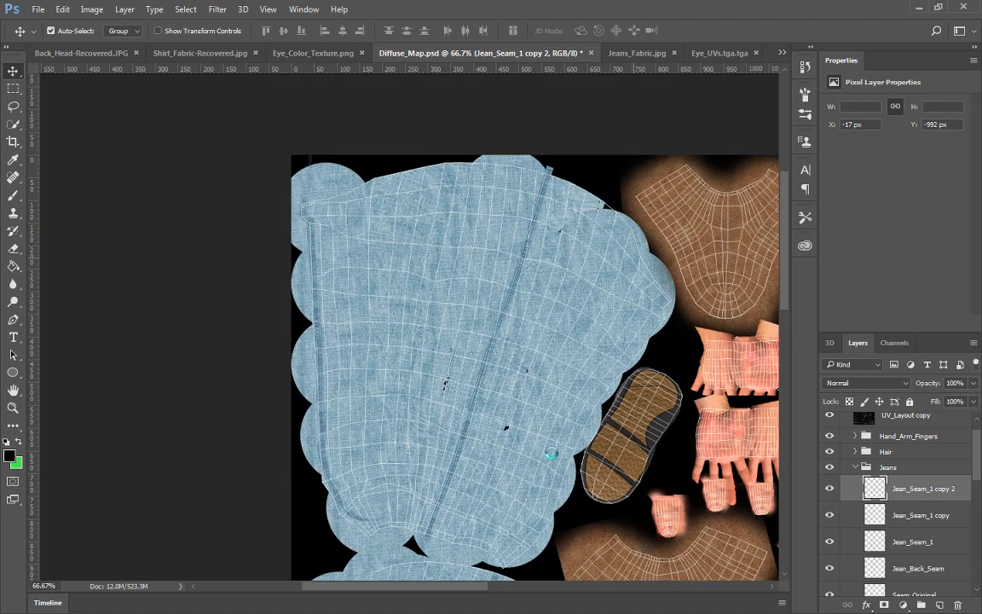
Try to export the map with its UV layout visible as a Targa file named Diffuse_Map, replacing the existing file
key("ctrl+shift+s")
left_click(336, 368)
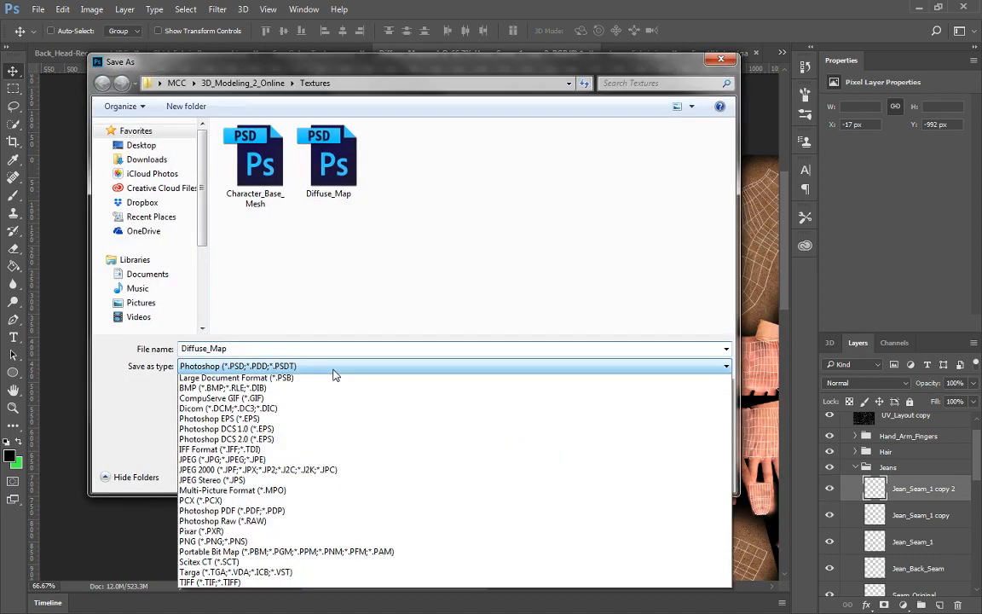
left_click(400, 526)
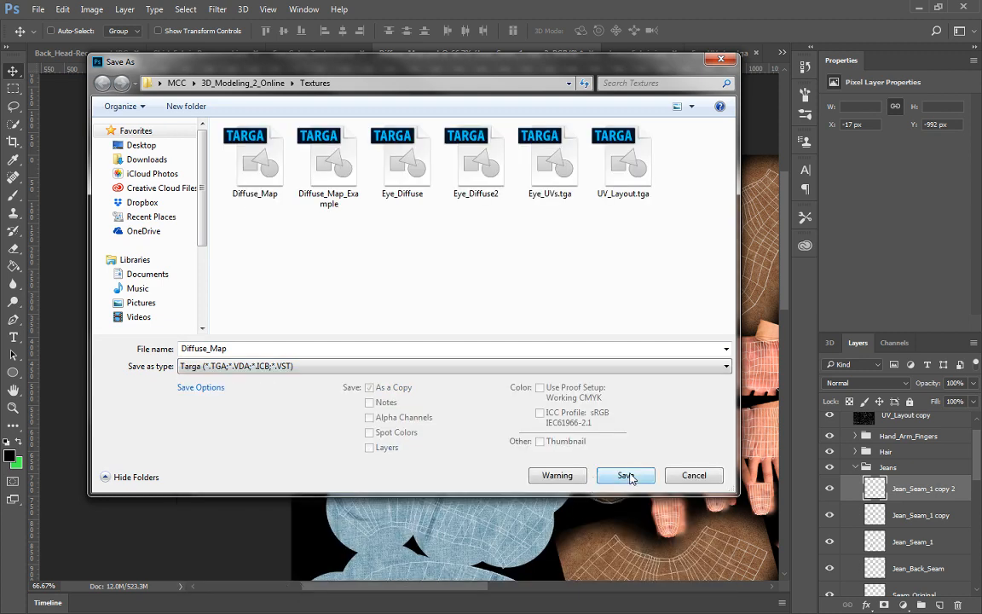
left_click(626, 476)
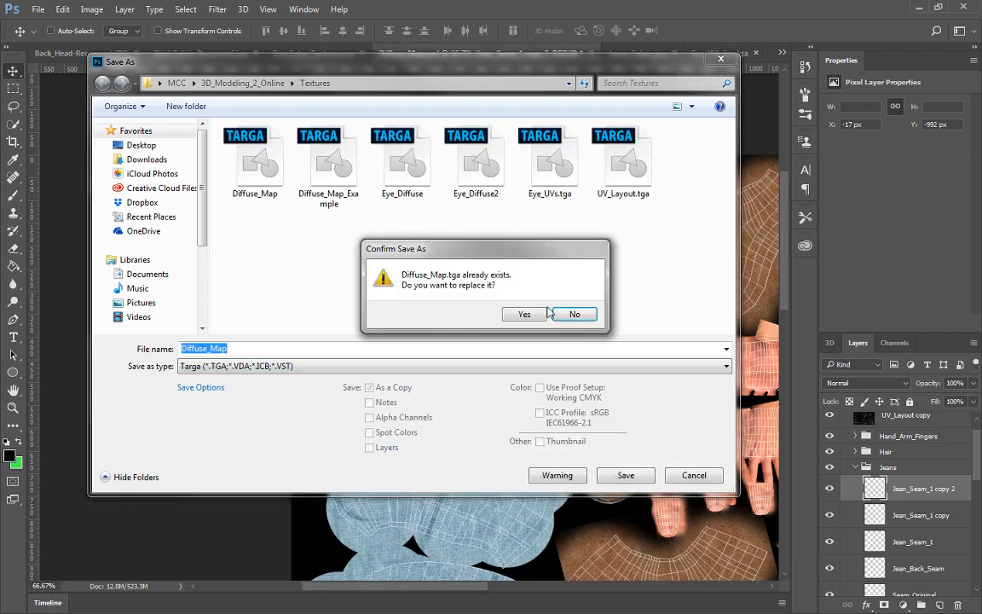
left_click(524, 313)
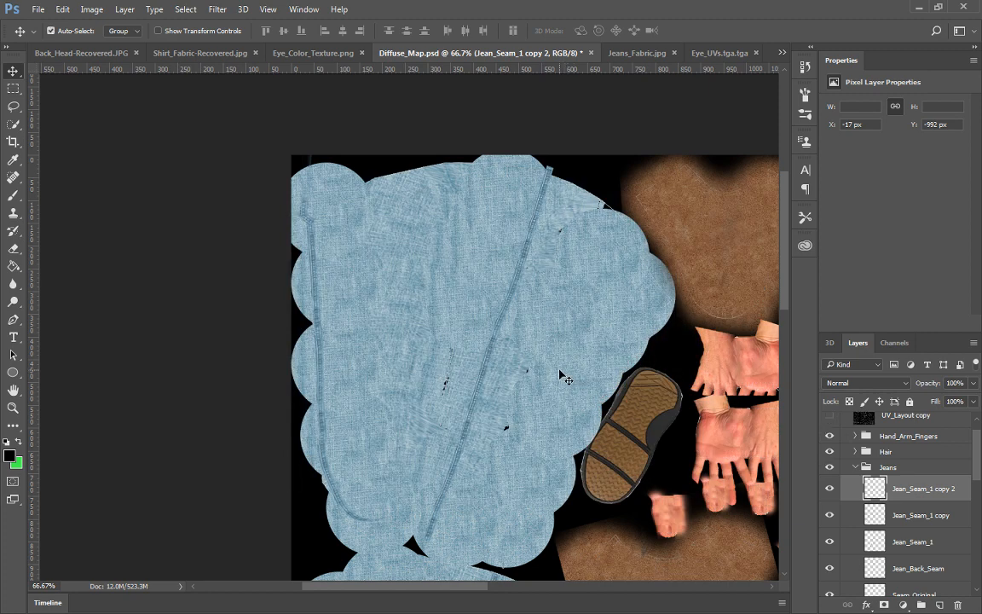
Export the map as a 32 bits/pixel Targa file named Diffuse_Map, replacing the existing file
key("ctrl+shift+s")
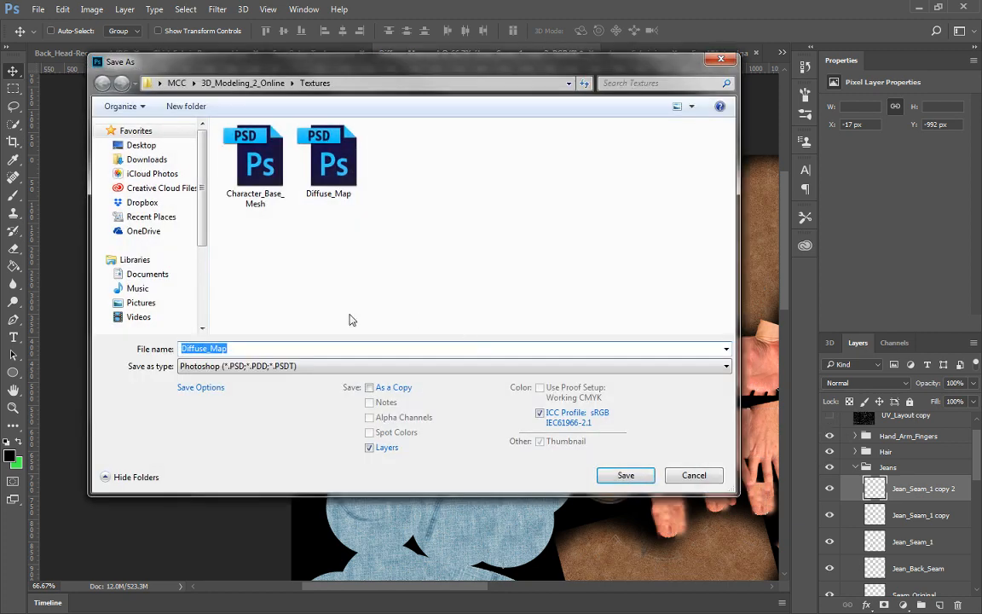
left_click(313, 365)
left_click(264, 584)
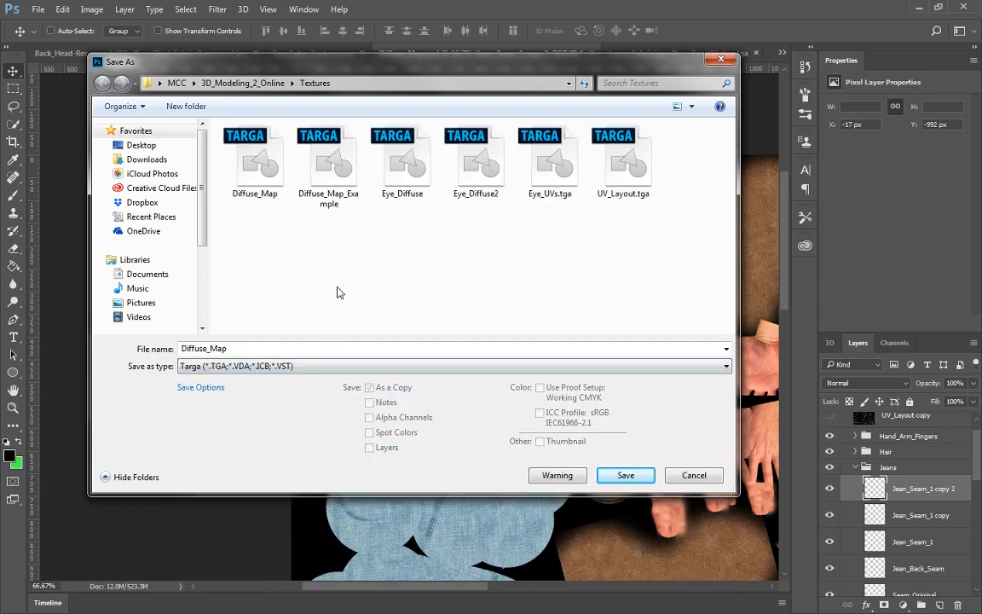
left_click(626, 474)
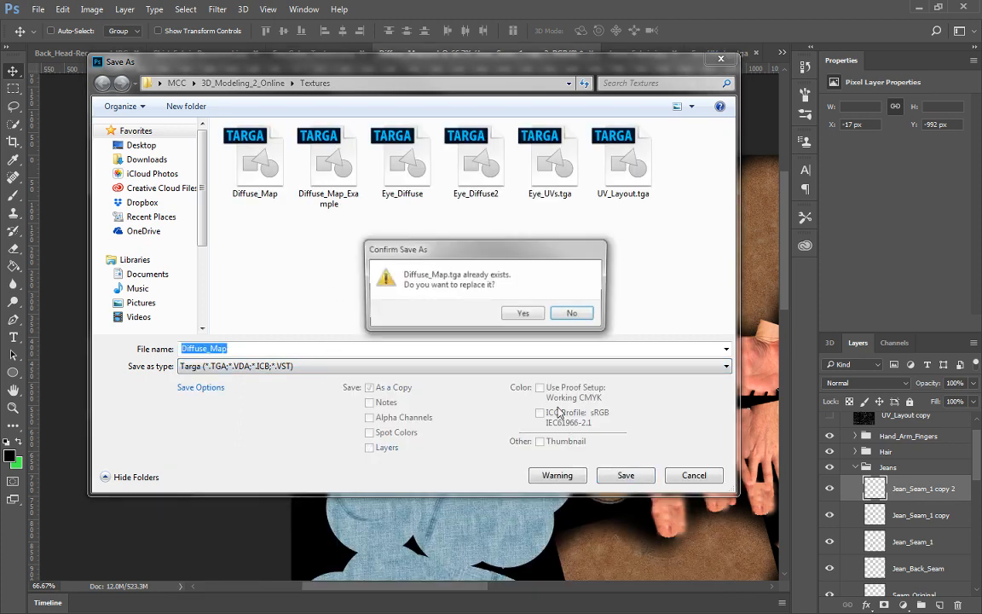
left_click(516, 312)
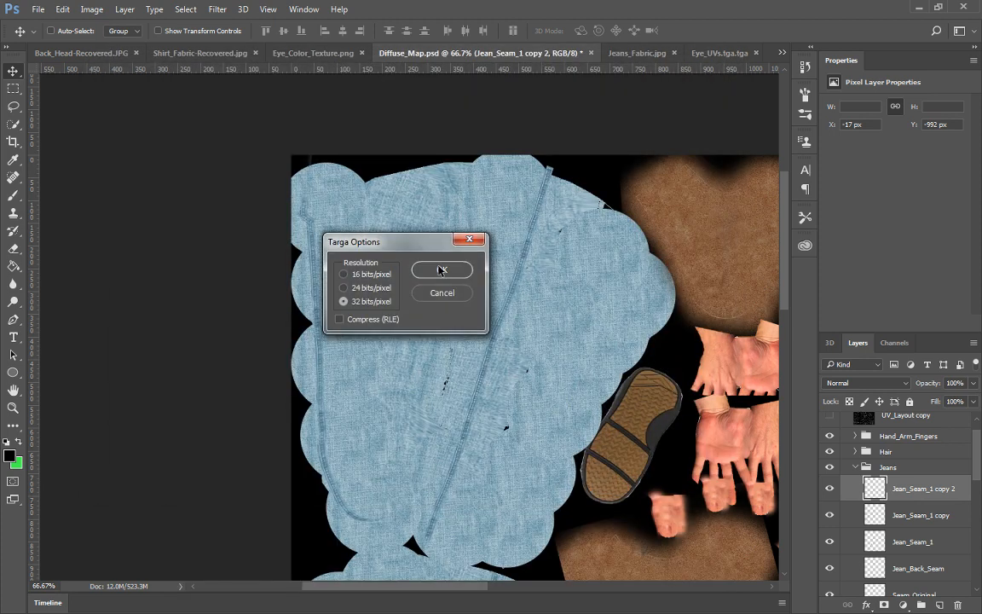
left_click(449, 268)
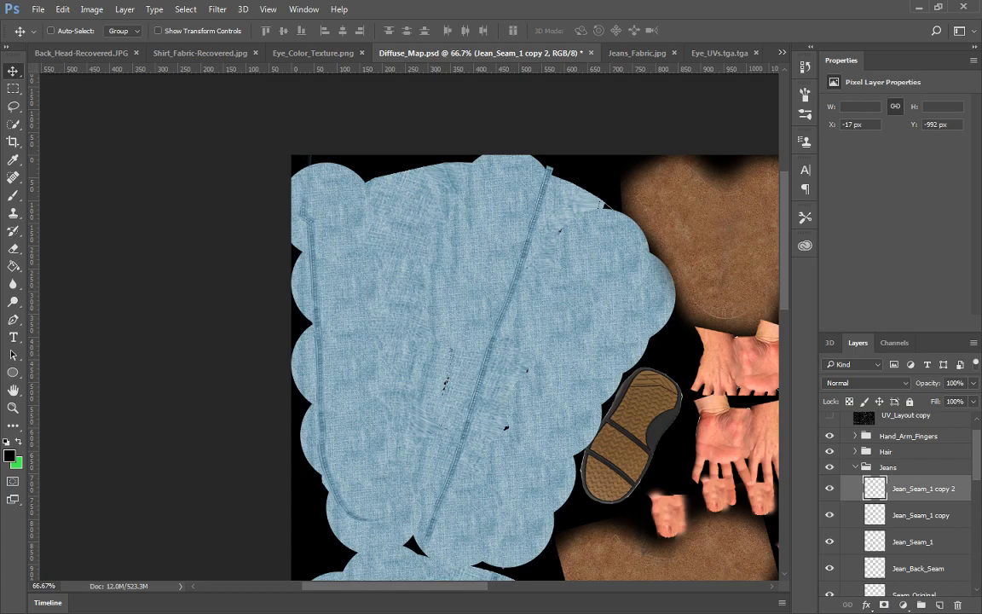
Switch to Maya, locate hip-side faces in the UV layout, and examine the side seam's position on the leg
left_click(919, 7)
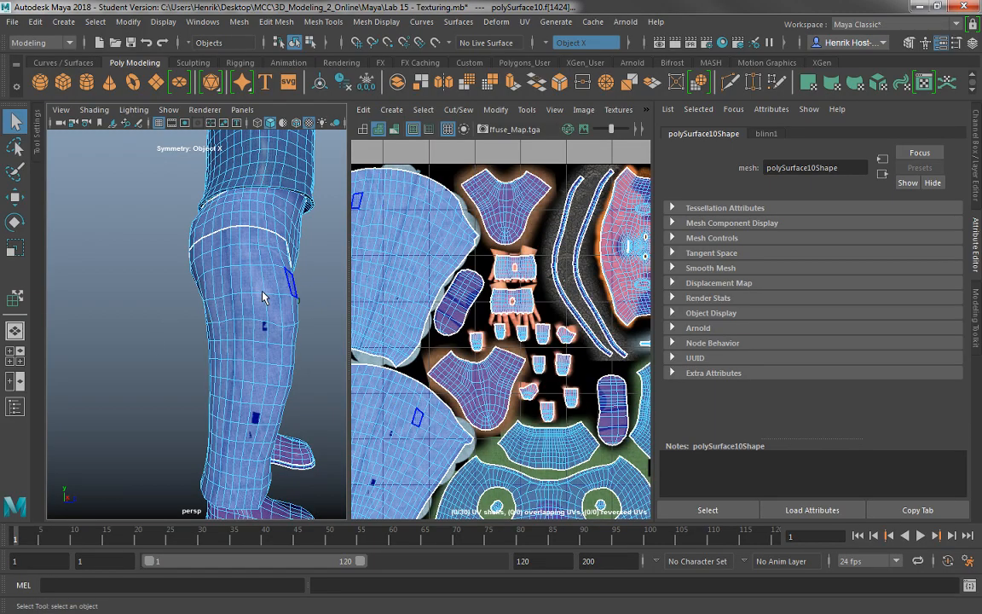
left_click(263, 254)
right_click(258, 207)
left_click(324, 188)
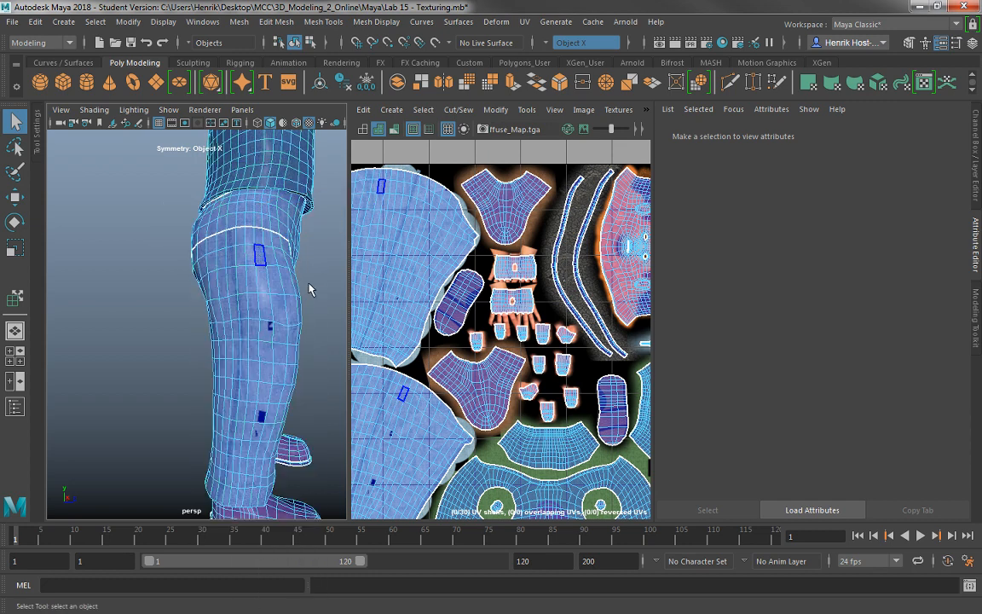
left_click(309, 289)
left_click_drag(295, 321, 358, 316)
left_click_drag(265, 303, 248, 334)
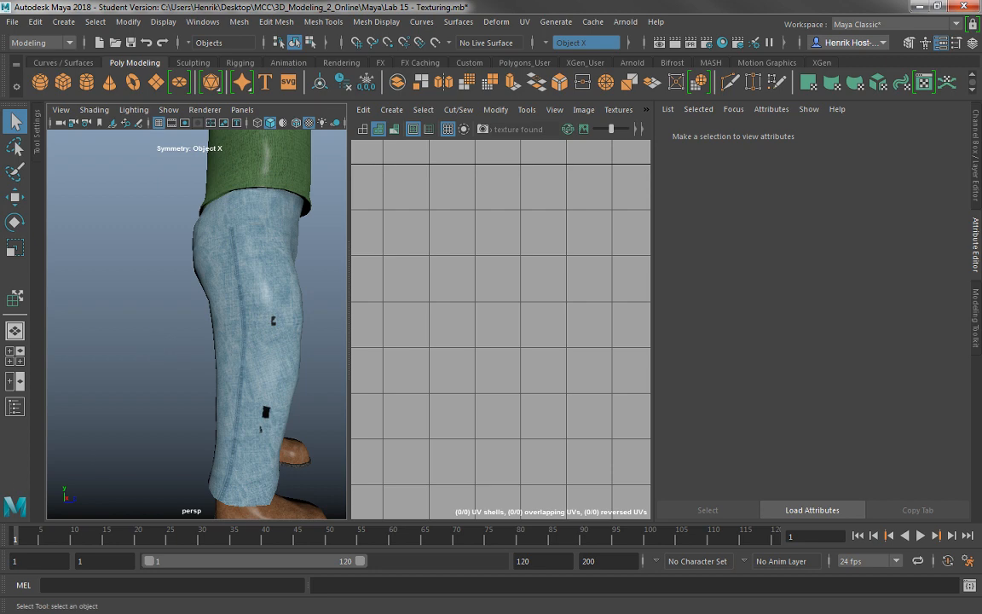
Switch to Photoshop, select the Jean_Seam_1 copy layer and show the UV layout over the lower jeans piece
key("alt+Tab")
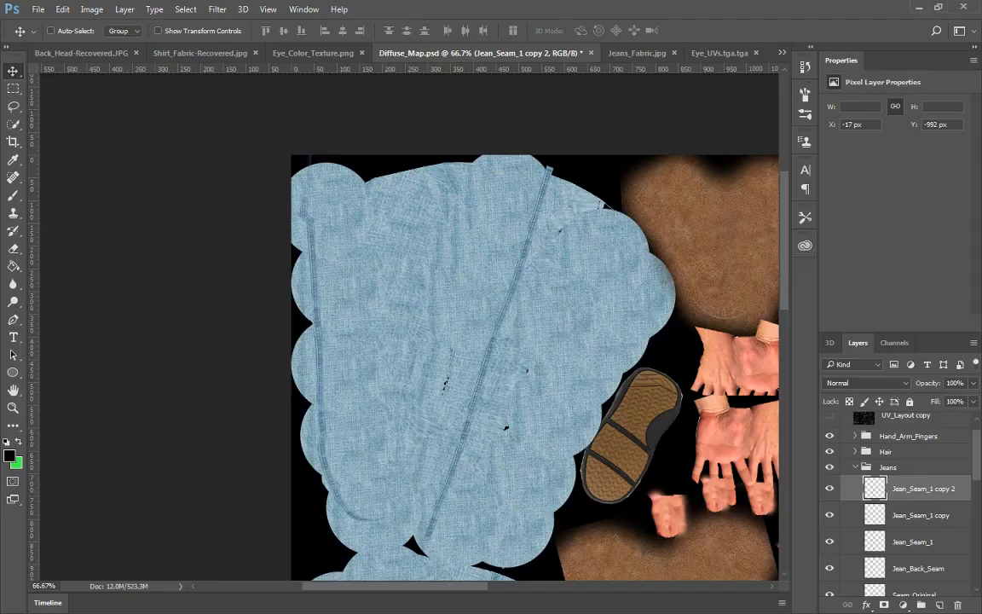
scroll(605, 367, "down", 5)
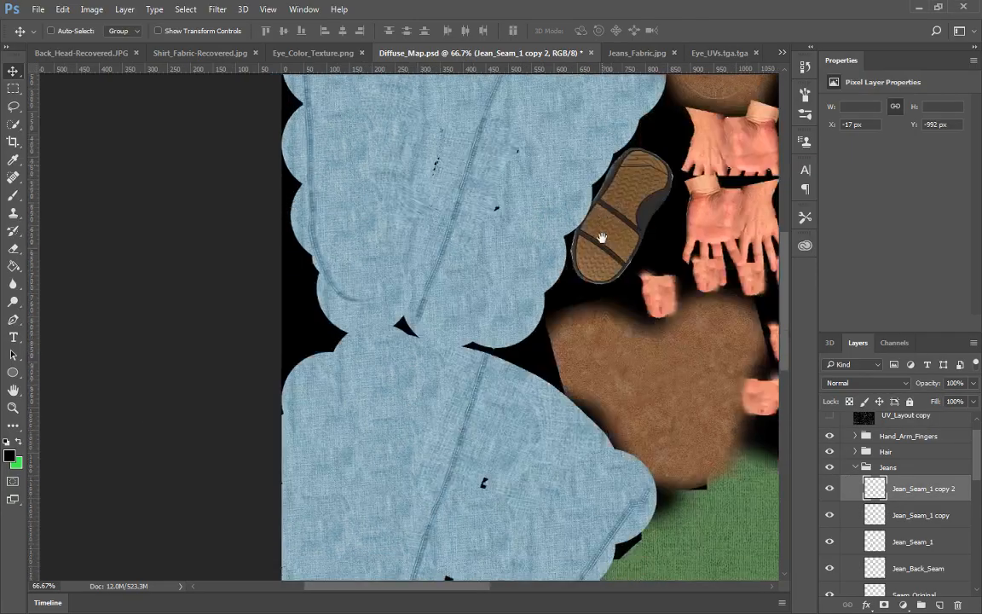
left_click(913, 517)
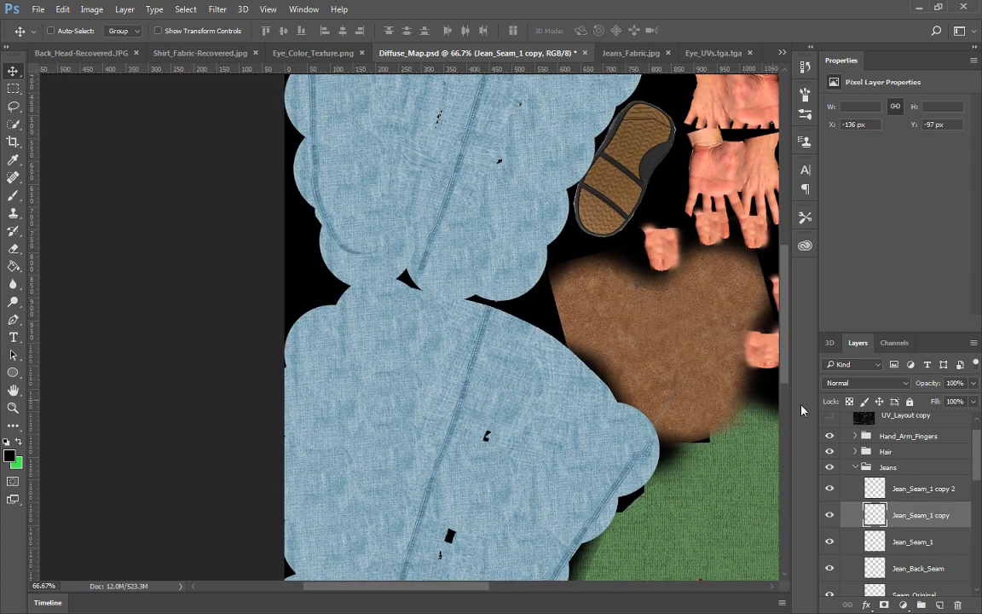
scroll(537, 421, "down", 2)
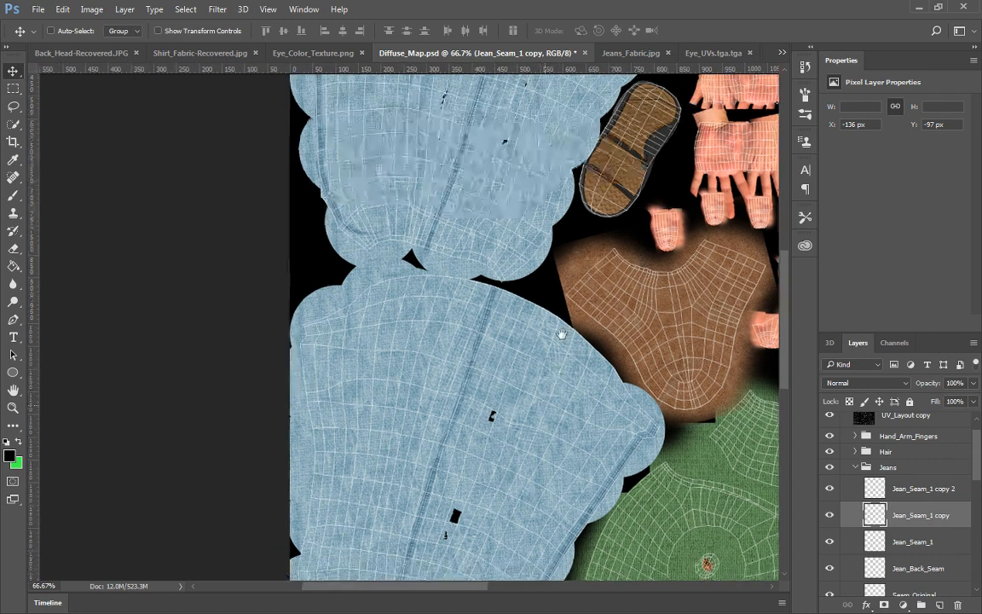
Try to shift the whole Jean_Seam_1 copy layer across the lower jeans piece
left_click_drag(473, 371, 497, 372)
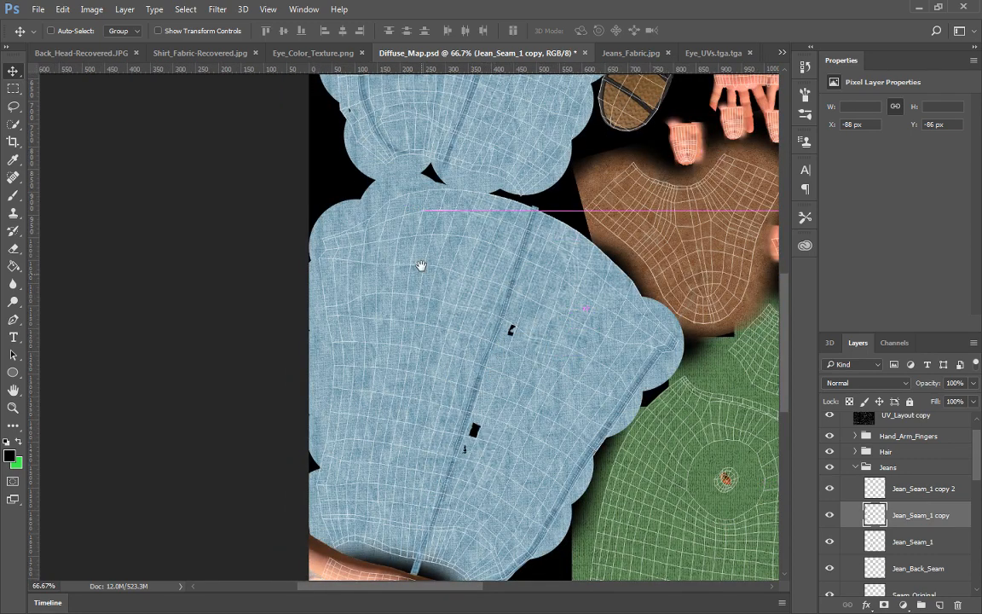
left_click_drag(418, 265, 410, 373)
key("ctrl+z")
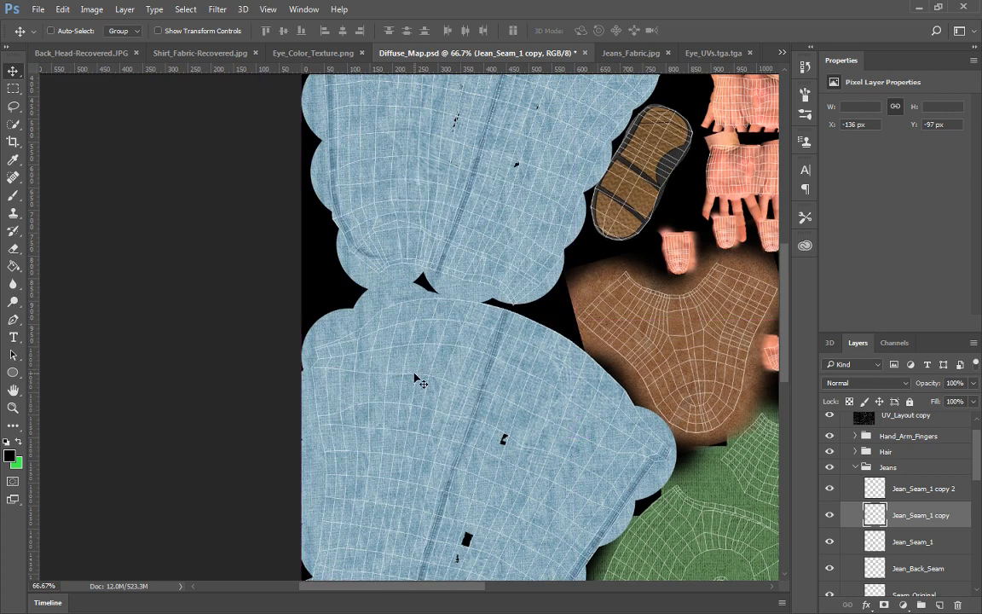
left_click_drag(532, 399, 546, 345)
left_click_drag(482, 365, 554, 375)
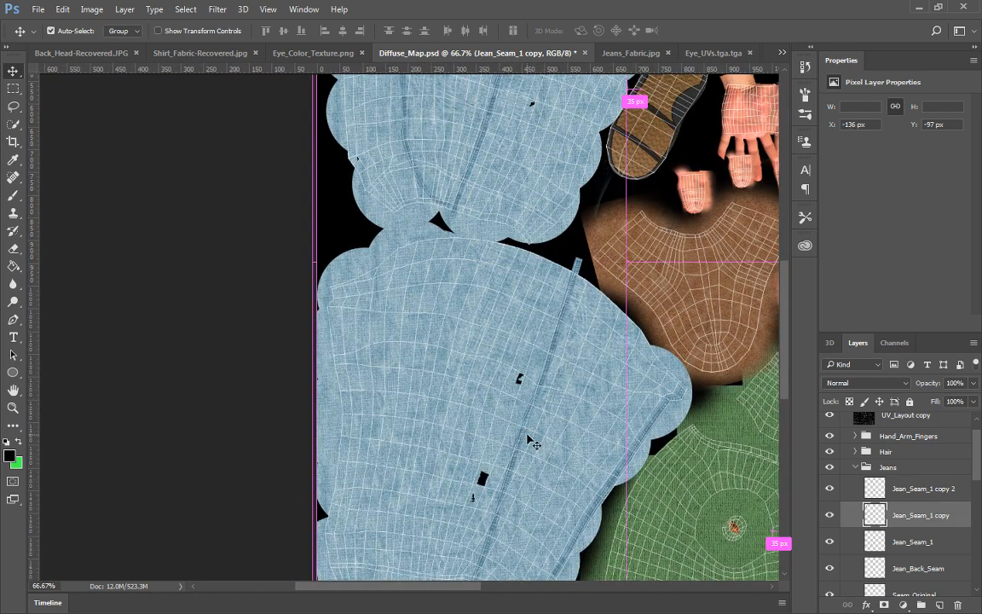
key("ctrl+z")
left_click_drag(525, 429, 539, 391)
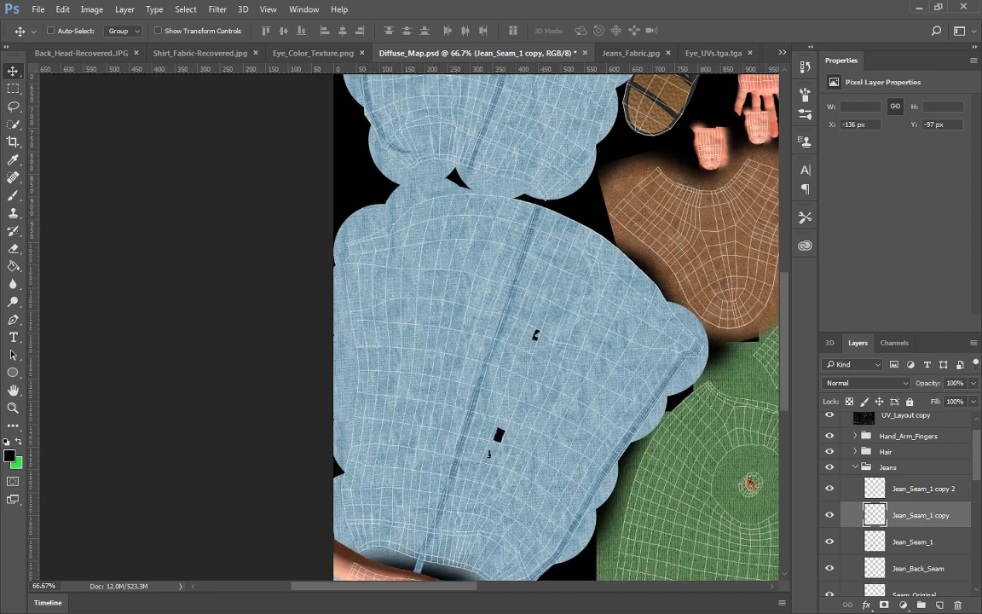
Cut the lower jeans piece's middle seam from Jean_Seam_1 copy onto a new layer and move it to X 226 px, Y 919 px
left_click(12, 106)
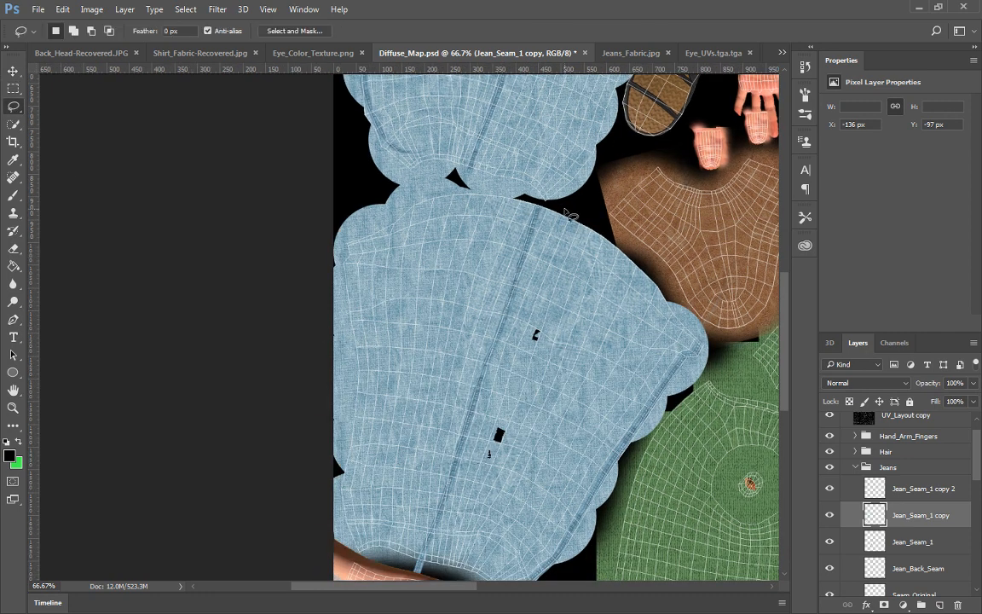
mouse_move(565, 209)
left_mouse_down()
mouse_move(482, 204)
mouse_move(517, 219)
mouse_move(587, 218)
mouse_move(484, 228)
mouse_move(393, 554)
mouse_move(456, 555)
mouse_move(512, 419)
mouse_move(522, 199)
left_mouse_up()
key("Delete")
key("ctrl+d")
key("ctrl+j")
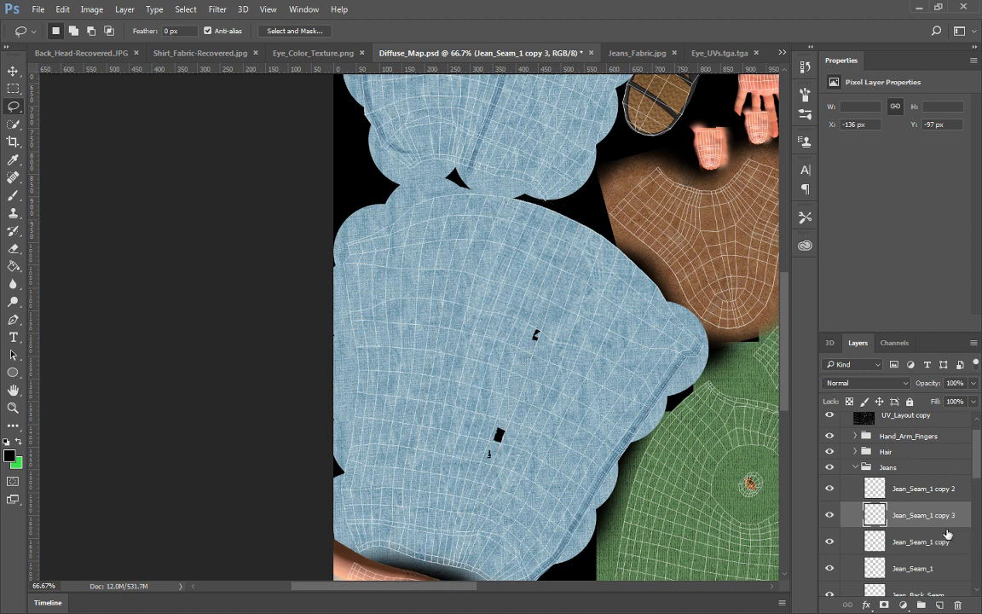
key("ctrl+z")
left_click(940, 605)
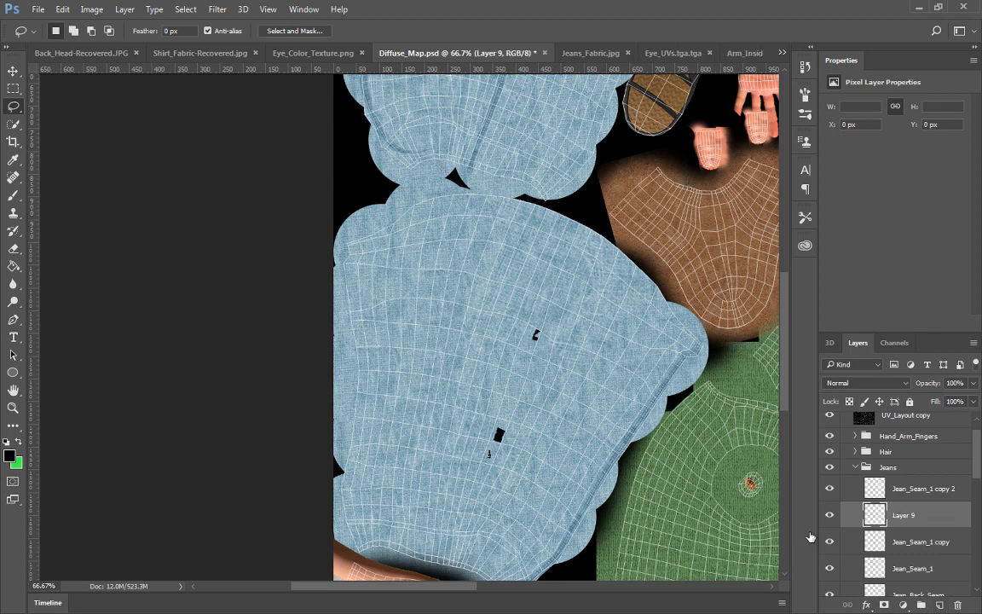
key("ctrl+v")
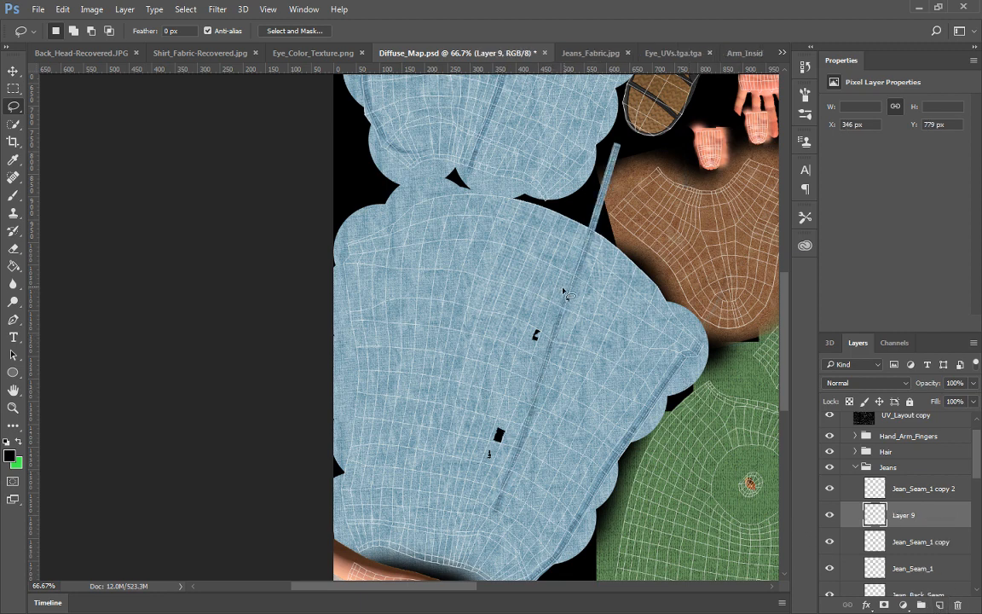
left_click(13, 71)
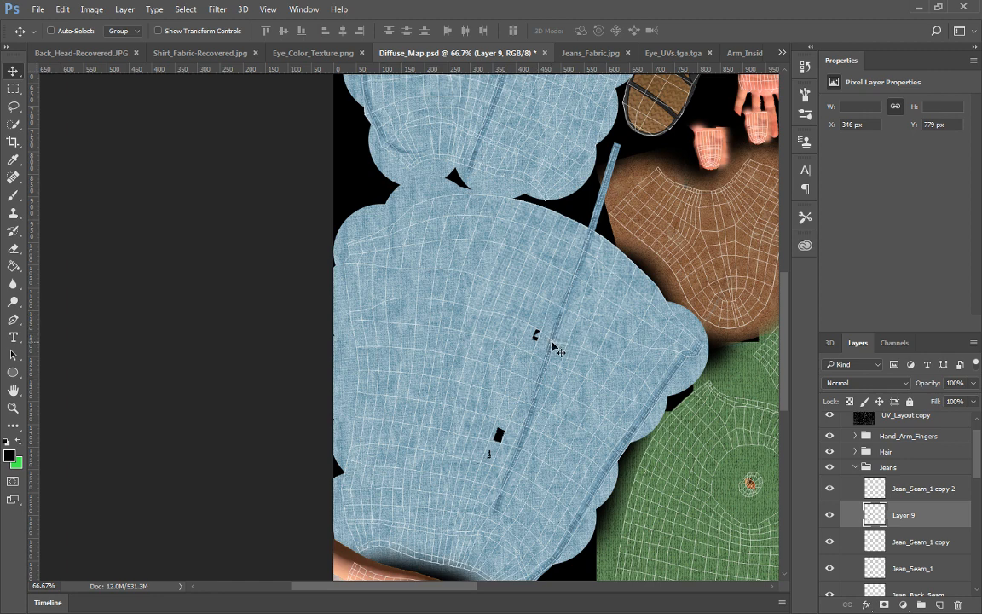
left_click_drag(553, 347, 499, 408)
Rotate Jean_Seam_1 copy 2 on the upper jeans piece by -7.56° and reposition it at X -190 px, Y -937 px
key("space")
left_click_drag(457, 246, 377, 499)
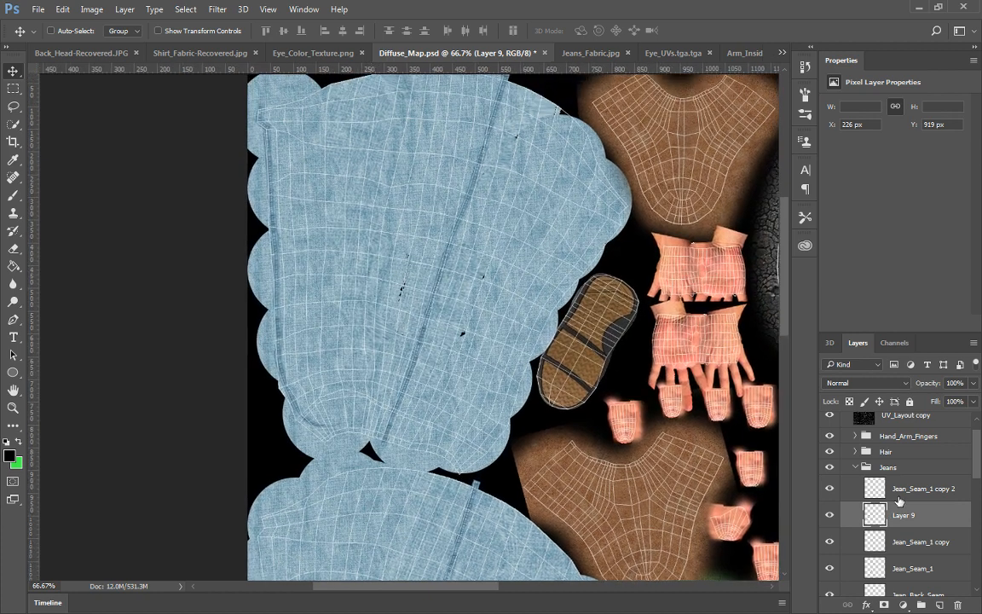
left_click(900, 491)
left_click_drag(466, 216, 436, 221)
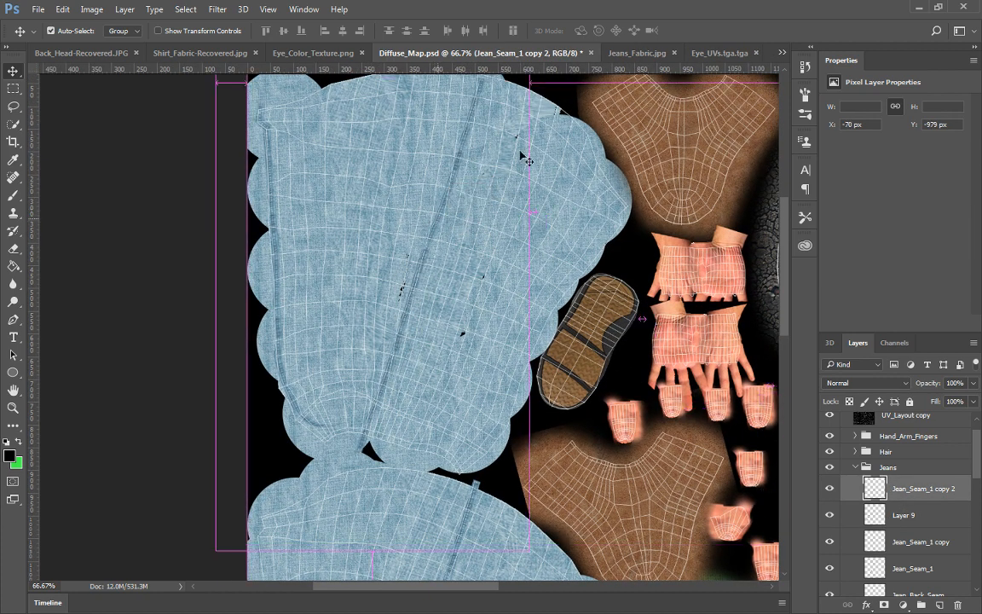
key("ctrl+t")
left_click_drag(538, 102, 499, 88)
left_click_drag(458, 203, 457, 202)
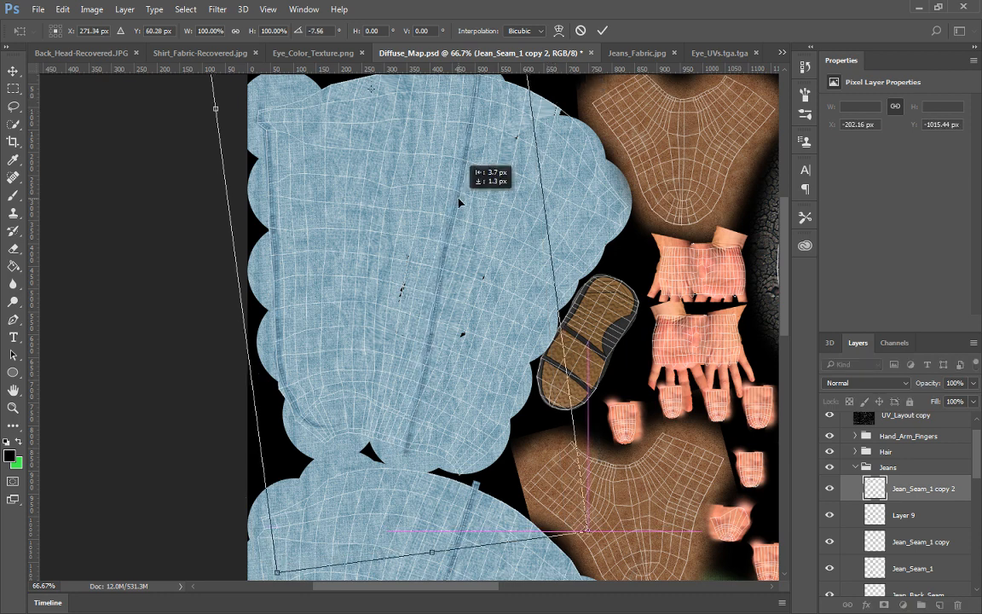
key("Return")
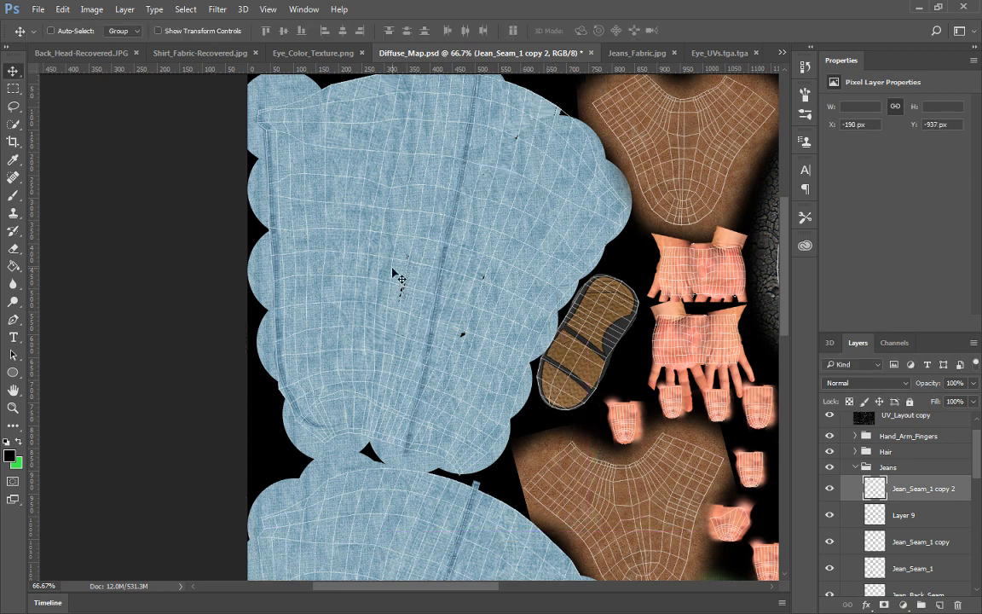
Hide the UV layout and export the adjusted seams to the Targa file Diffuse_Map, replacing the existing file
left_click(825, 417)
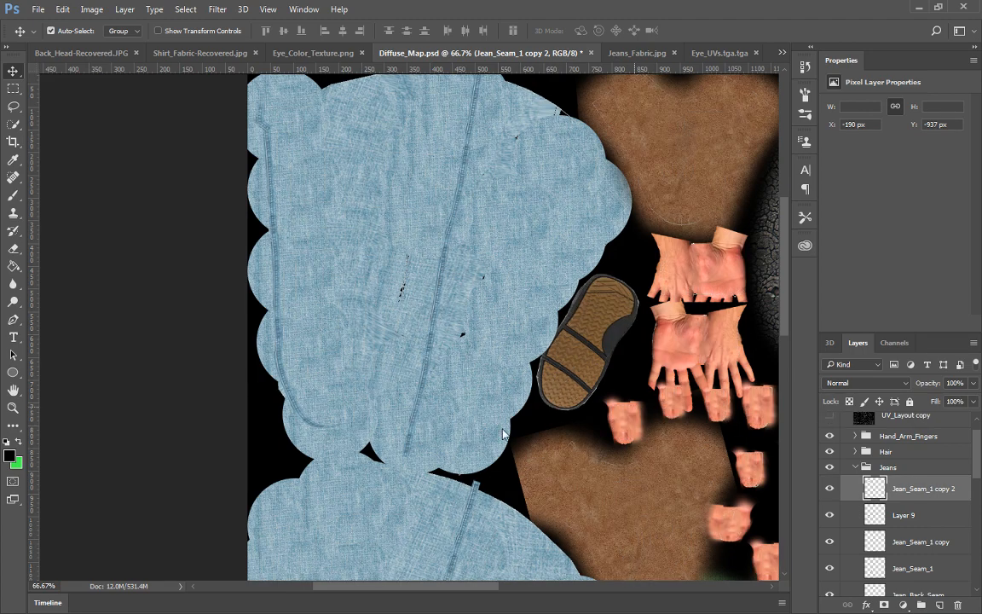
key("ctrl+shift+s")
left_click(400, 367)
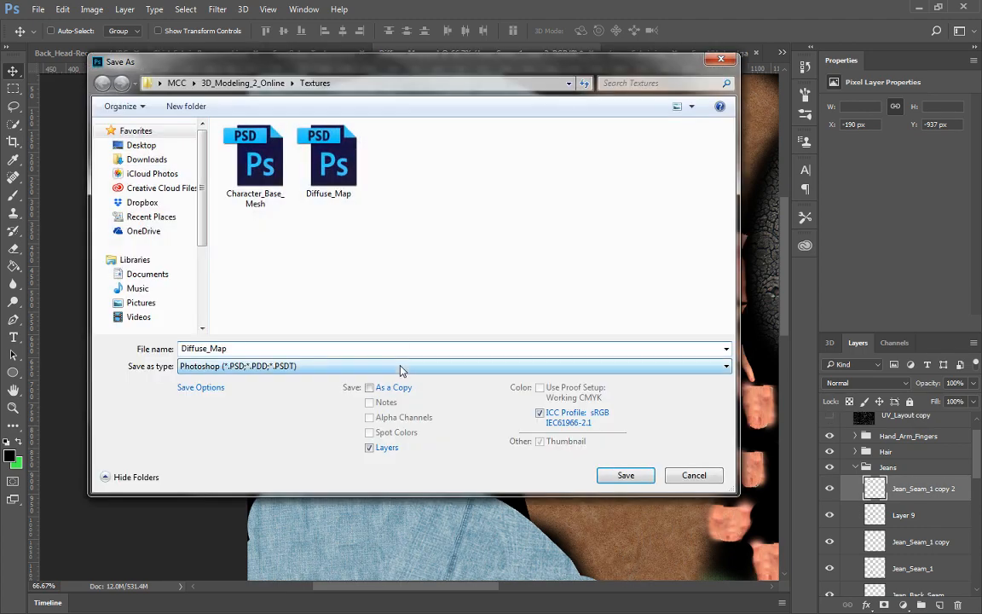
left_click(401, 368)
left_click(326, 584)
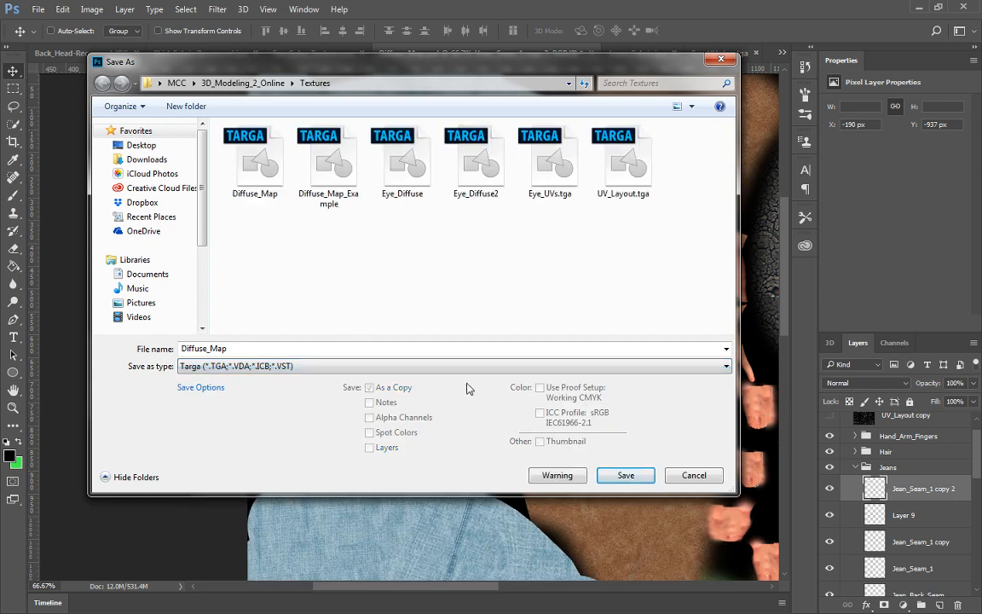
left_click(625, 475)
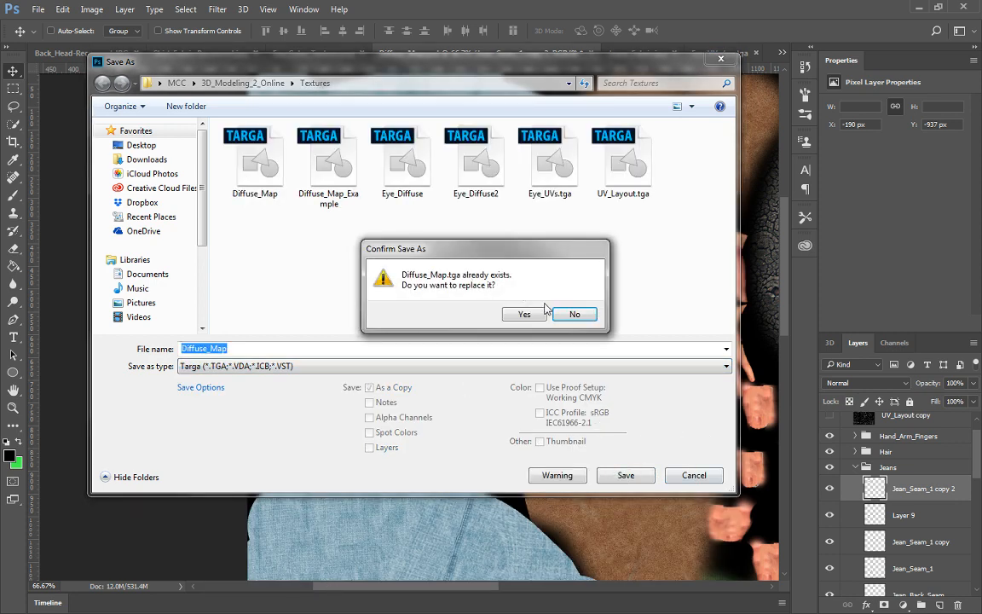
left_click(515, 312)
left_click(438, 268)
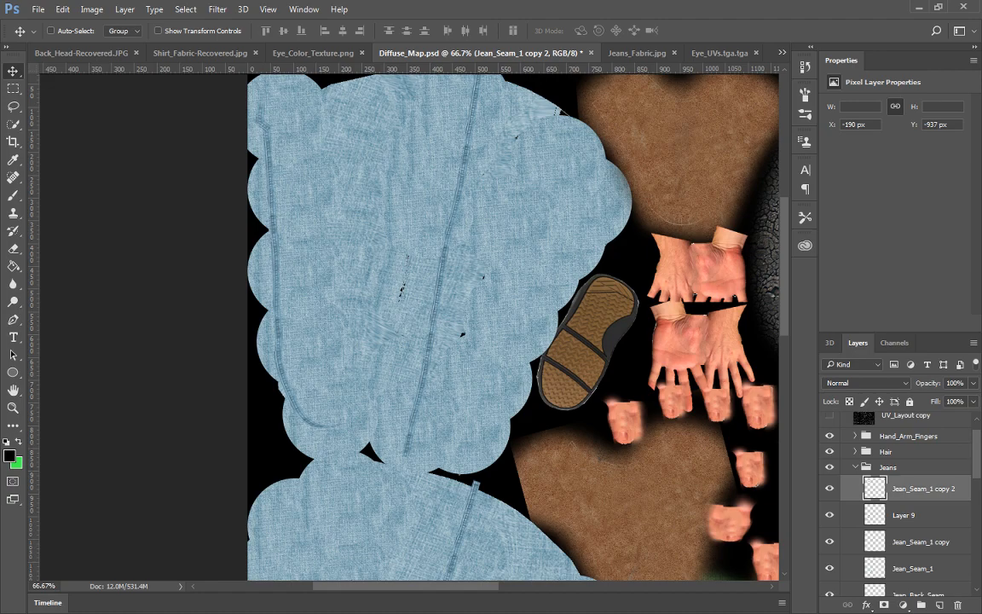
Switch to Maya and refresh the blinn1 color texture on the character mesh with the exported map
key("alt+Tab")
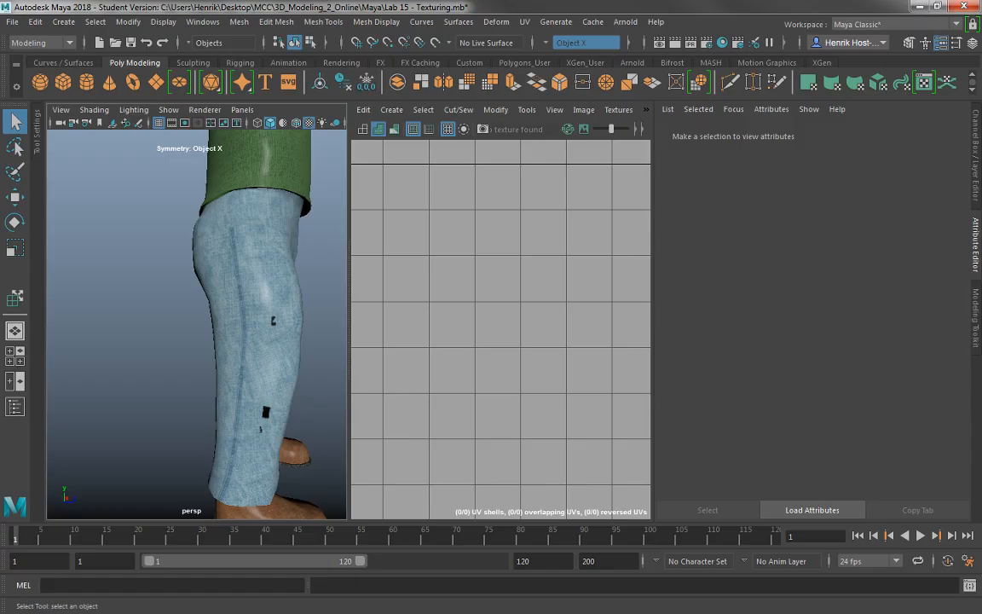
left_click(226, 333)
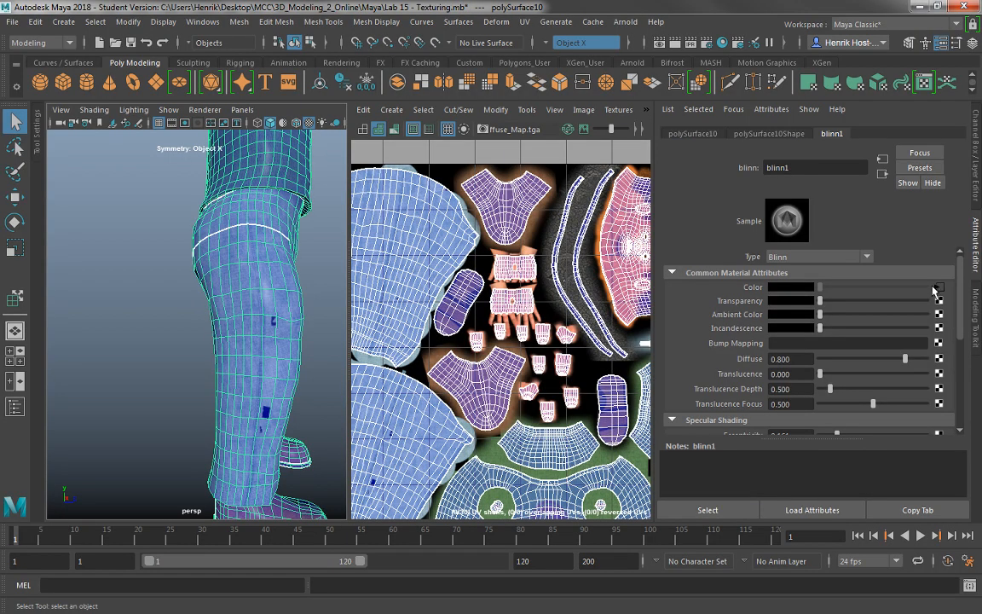
left_click(937, 288)
left_click(291, 268)
left_click(305, 272)
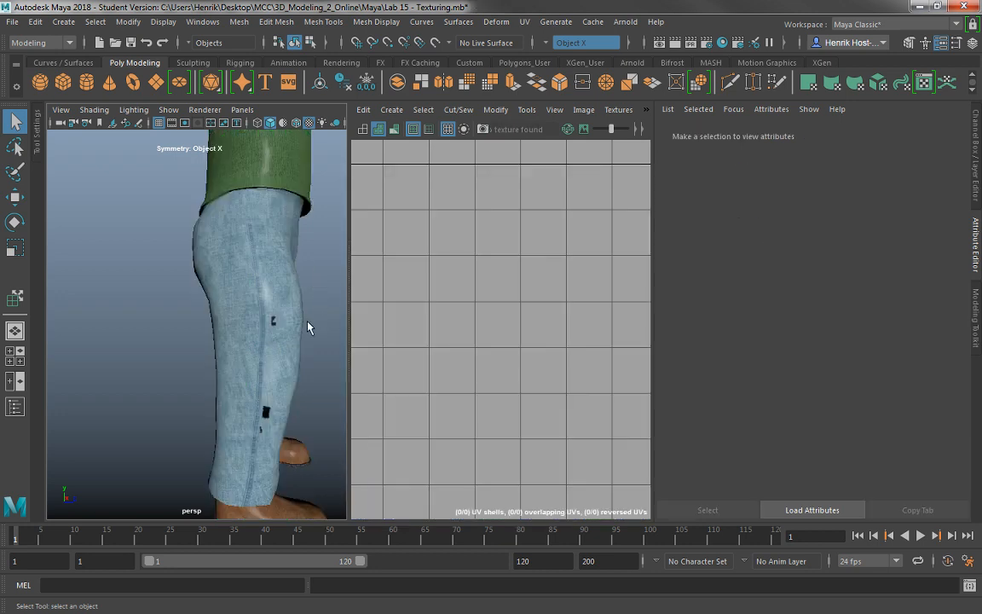
Turn off Object X symmetry and select a single face on the outer thigh of the jeans to locate the seam's target
left_click_drag(309, 325, 152, 338)
left_click(151, 338)
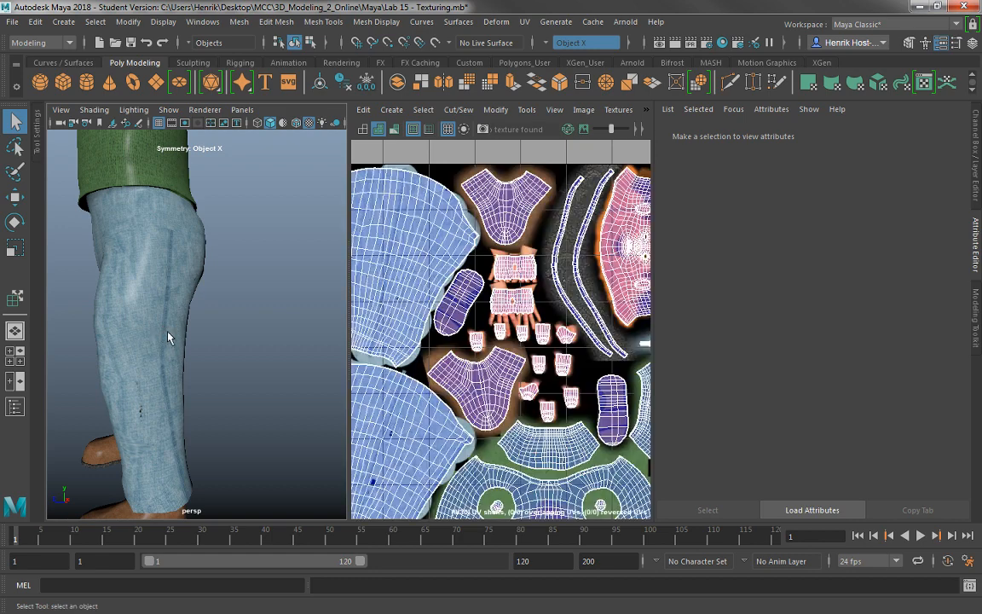
right_click(177, 208)
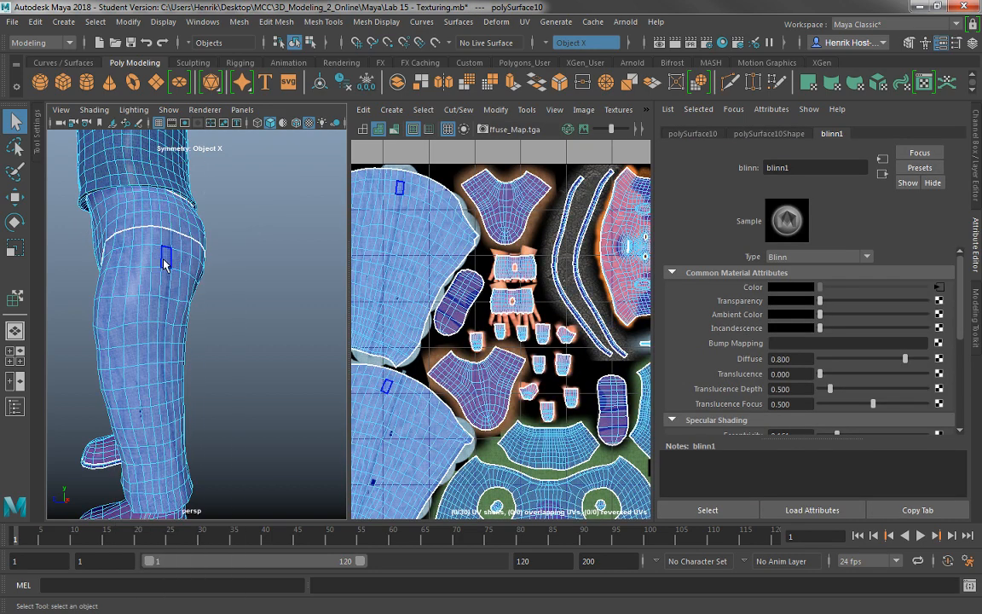
left_click(164, 260)
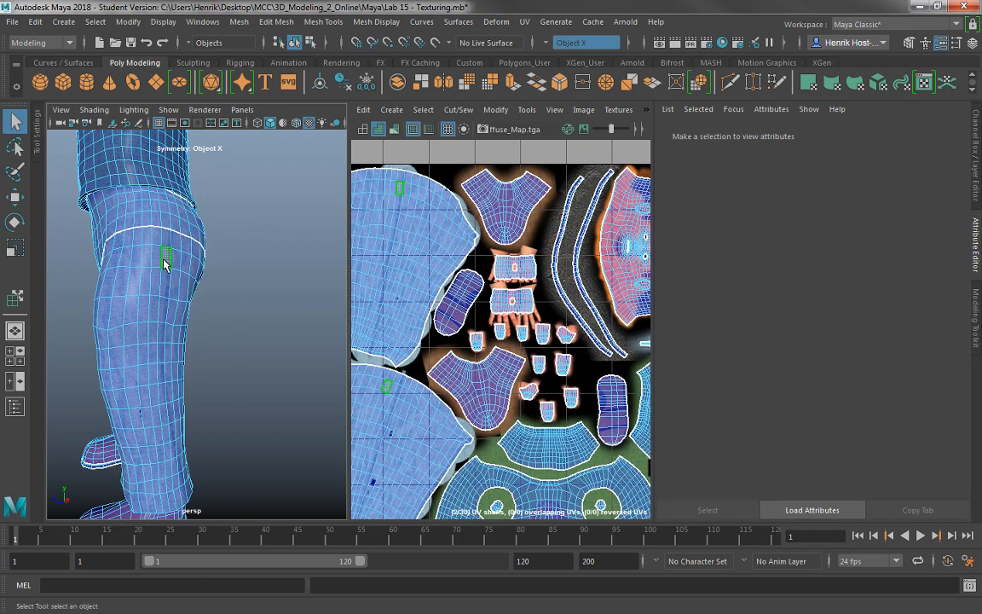
right_click(167, 264)
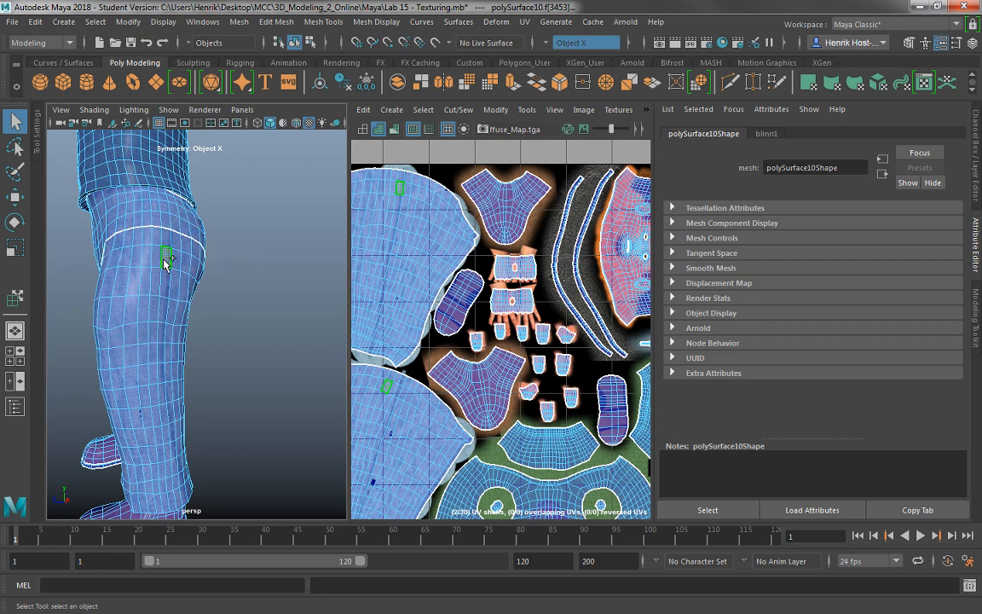
right_click(164, 259, "ctrl+shift")
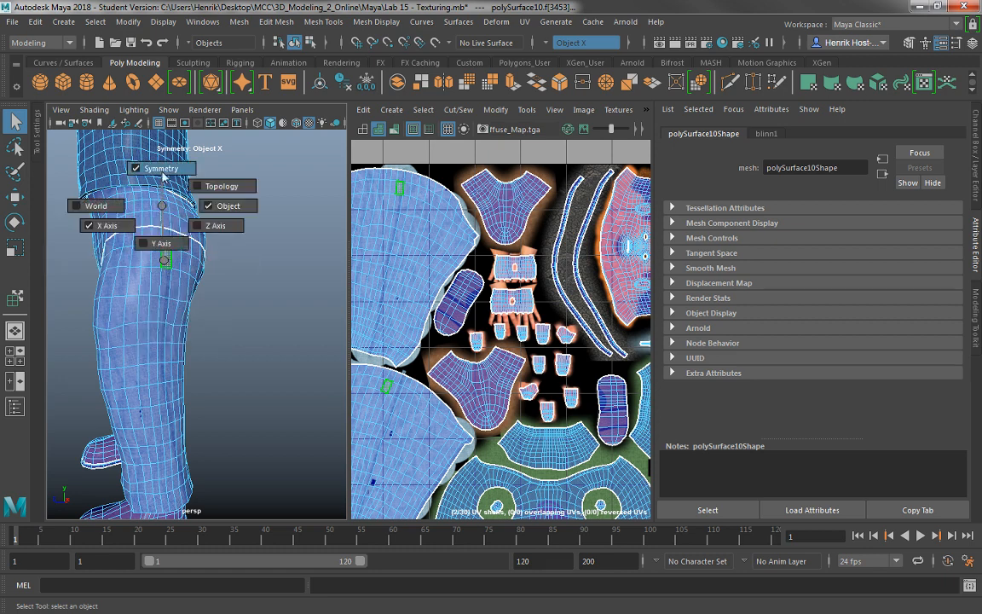
left_click(148, 287)
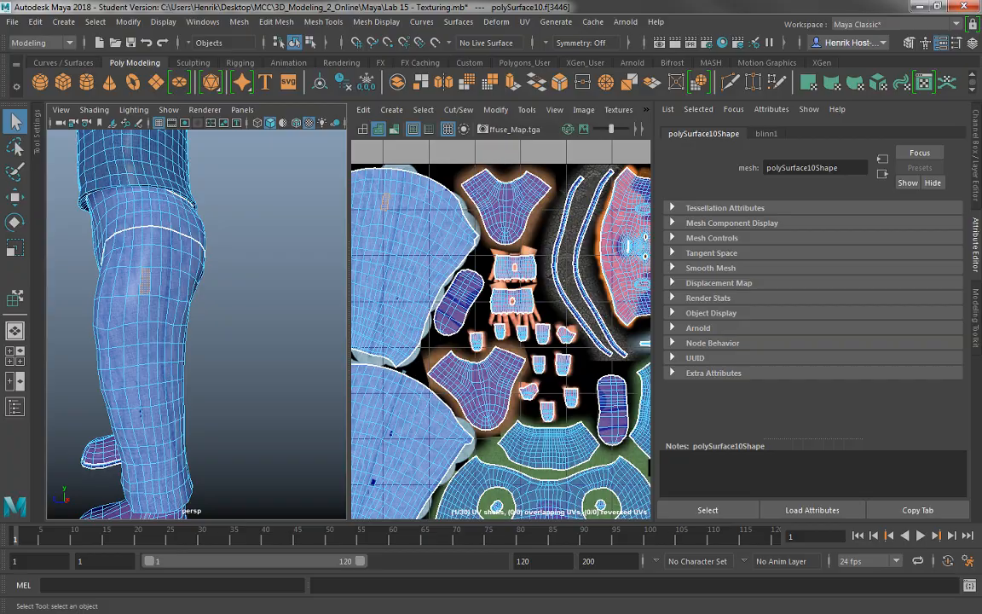
Switch to Photoshop and move the Jean_Seam_1 copy 2 layer horizontally to X -246 px
key("alt+Tab")
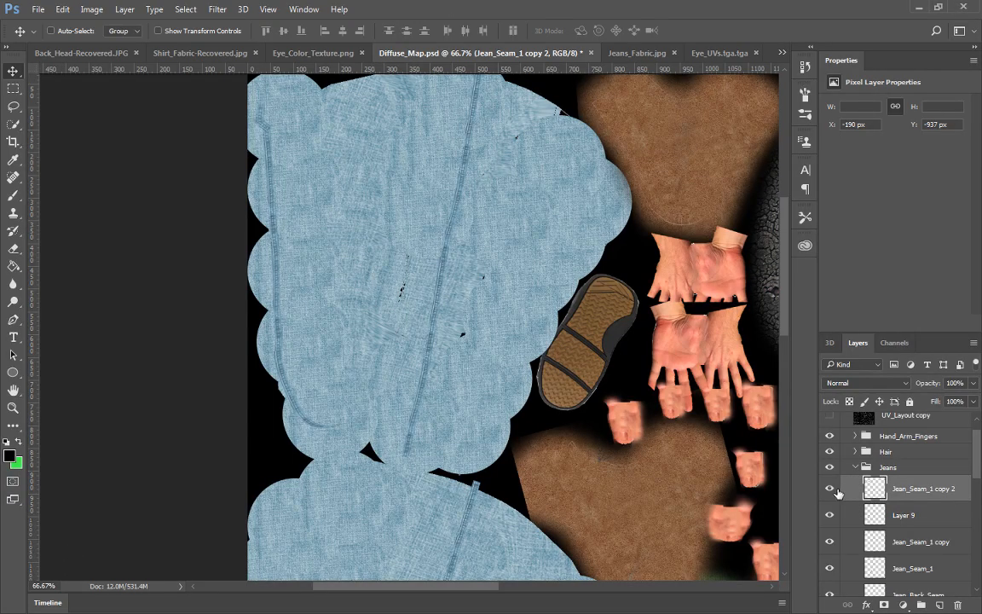
left_click(830, 488)
left_click(830, 489)
key("Left")
key("Left")
key("Left")
key("Left")
key("Left")
key("Left")
key("Left")
key("Left")
key("Left")
key("Left")
key("Left")
key("Left")
key("Left")
key("Left")
key("Left")
key("Left")
key("Left")
key("Left")
key("Left")
key("Left")
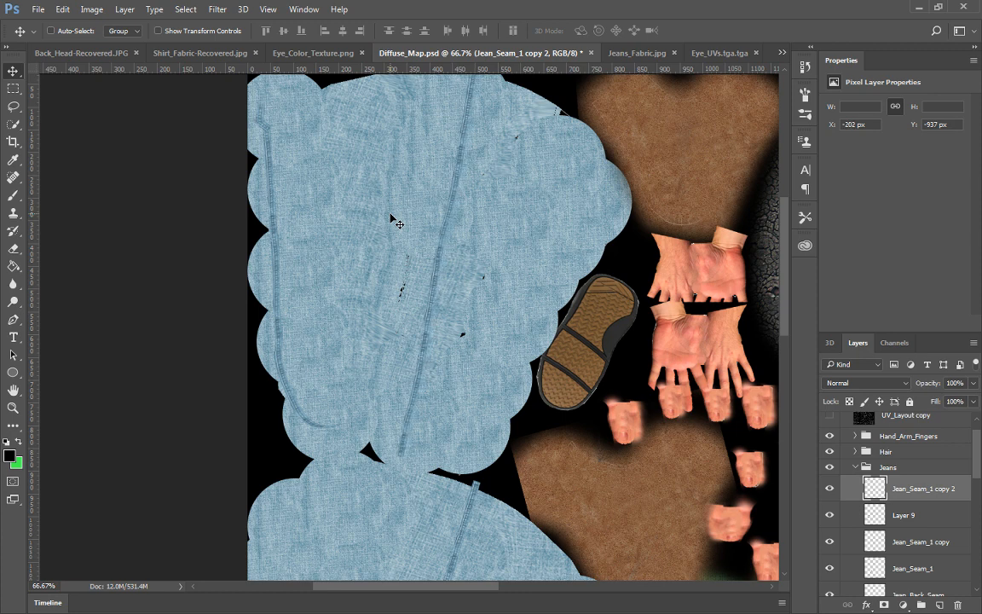
key("Left")
key("Left")
key("Left")
key("Left")
key("Left")
key("Left")
key("Left")
key("Left")
key("Left")
key("Left")
key("Left")
key("Left")
key("Left")
key("Left")
key("Left")
key("Left")
key("Left")
key("Left")
key("Left")
key("Left")
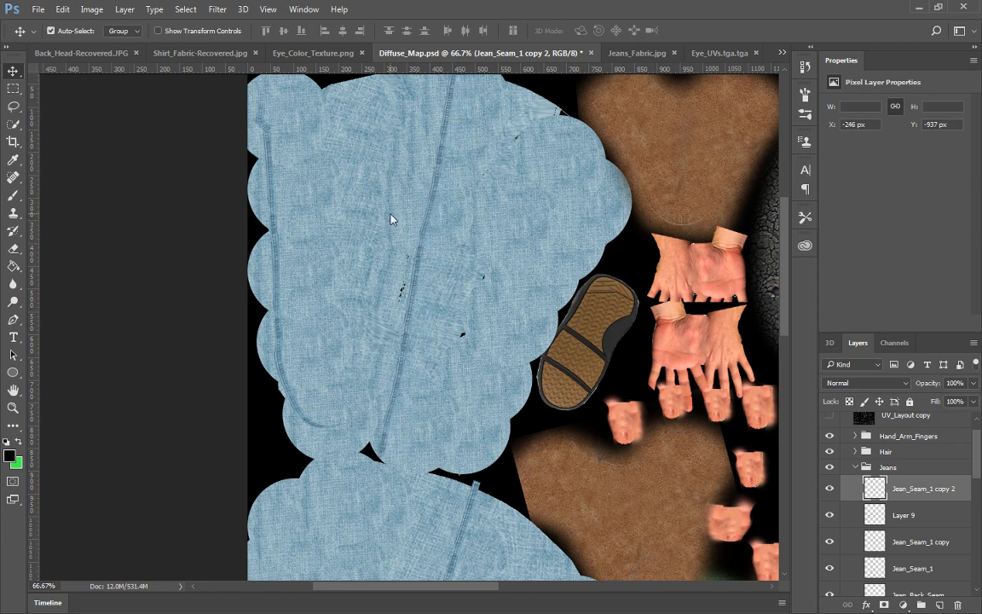
Save the repositioned seam to the Targa file Diffuse_Map, replacing the existing file
key("ctrl+shift+s")
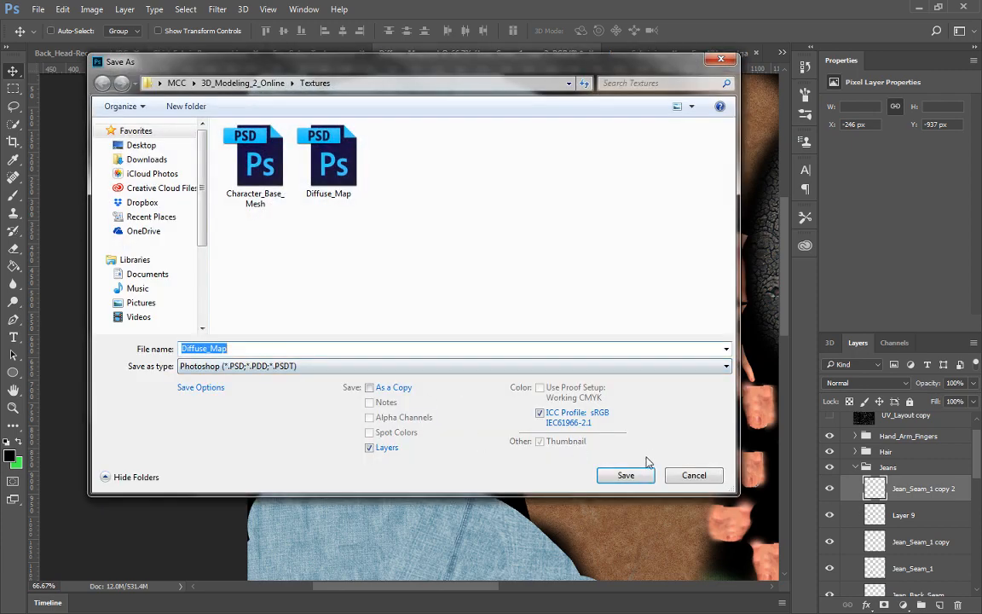
left_click(594, 366)
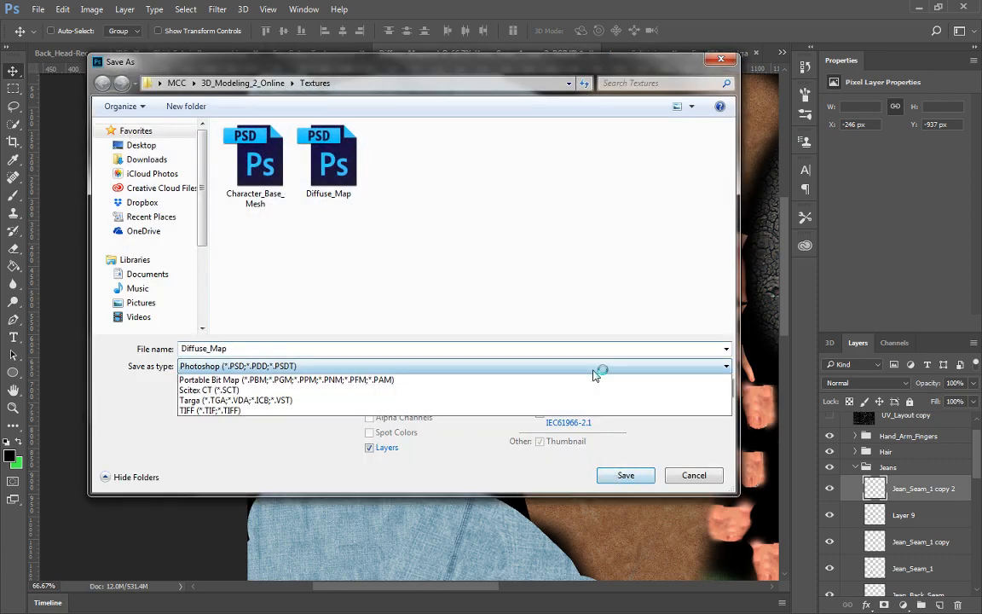
left_click(388, 586)
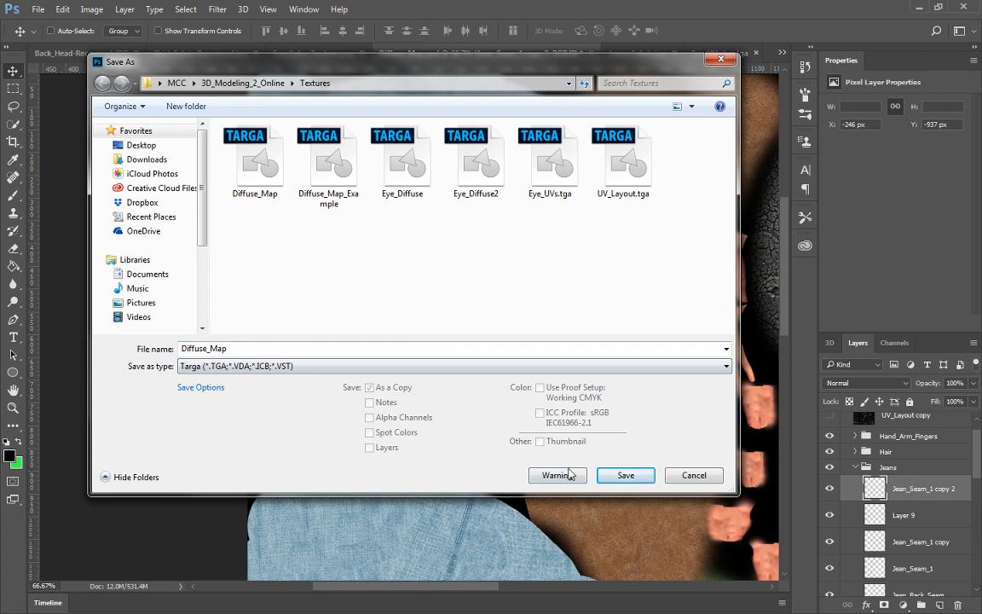
left_click(641, 479)
left_click(526, 311)
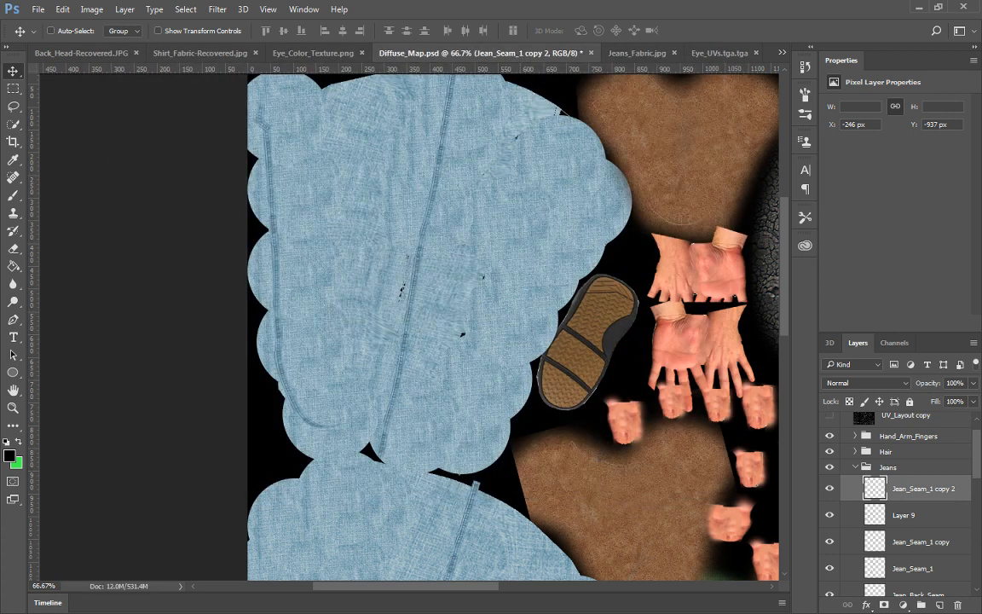
Switch to Maya, return to object mode and inspect the jeans from the side and front
key("alt+Tab")
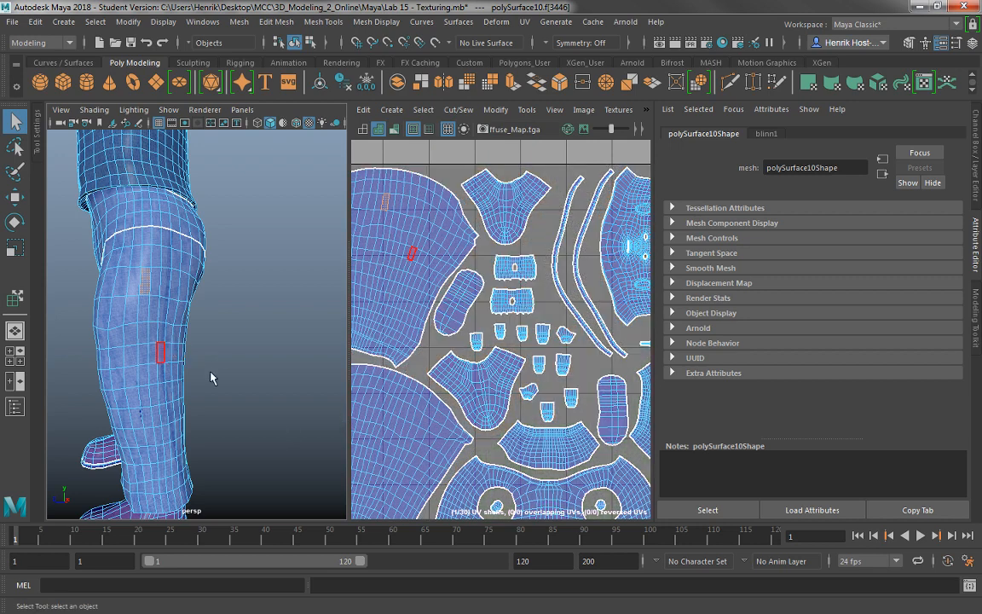
right_click(145, 207)
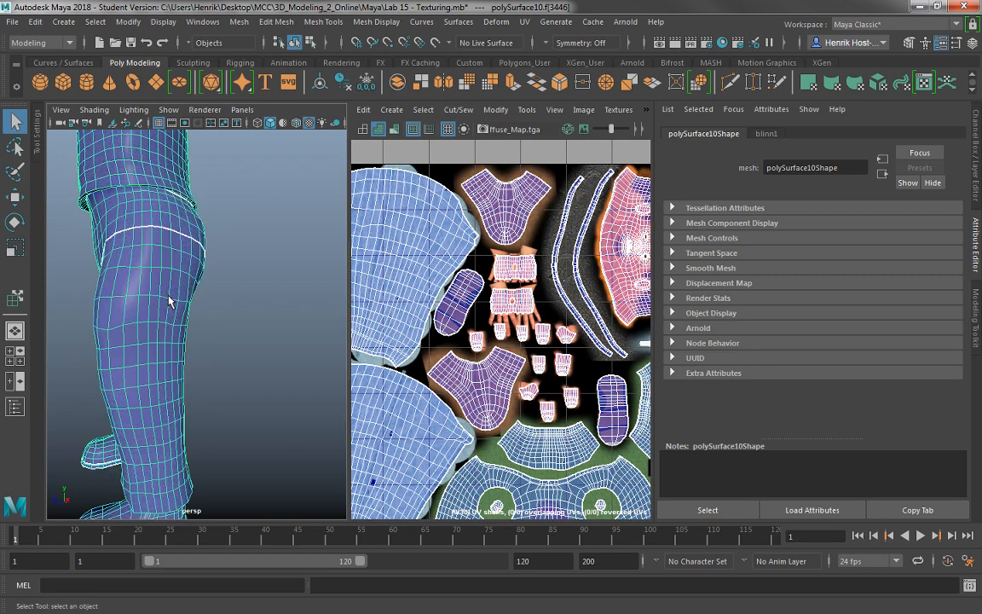
left_click(258, 333)
left_click_drag(258, 333, 107, 336)
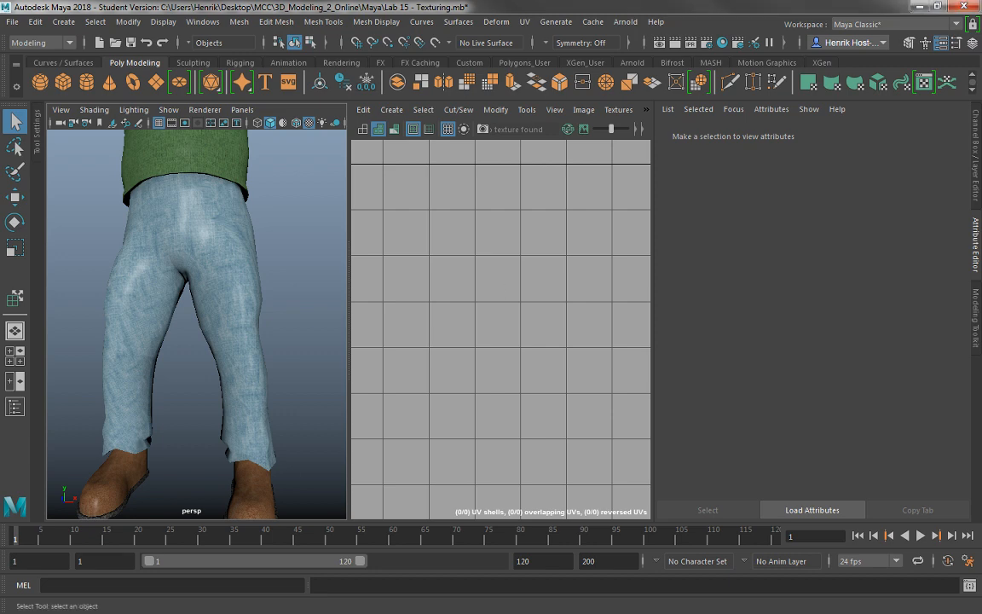
In Photoshop, duplicate Jean_Seam_1 copy 2, rotate the copy about 90.43° and place it across the upper jeans piece's hem at X -275 px, Y 160 px
key("alt+Tab")
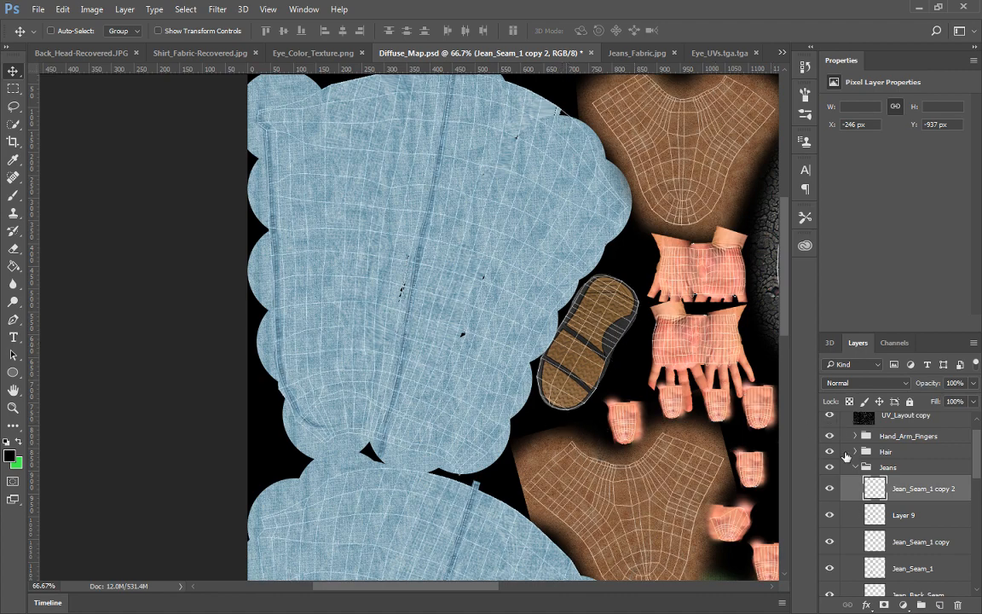
key("ctrl+j")
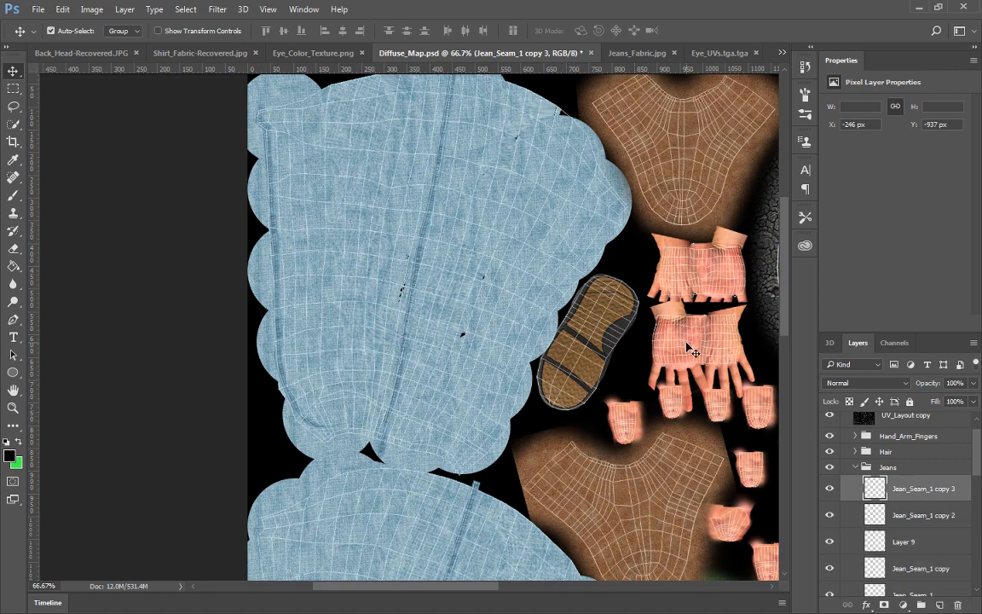
key("ctrl+t")
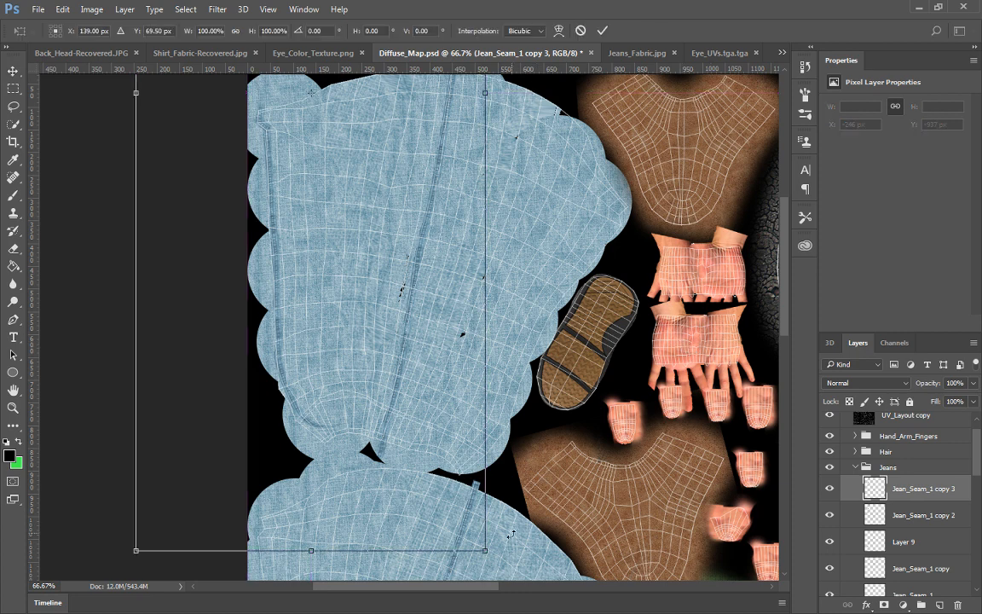
left_click_drag(509, 534, 143, 213)
left_click_drag(194, 247, 452, 418)
left_click_drag(588, 350, 463, 363)
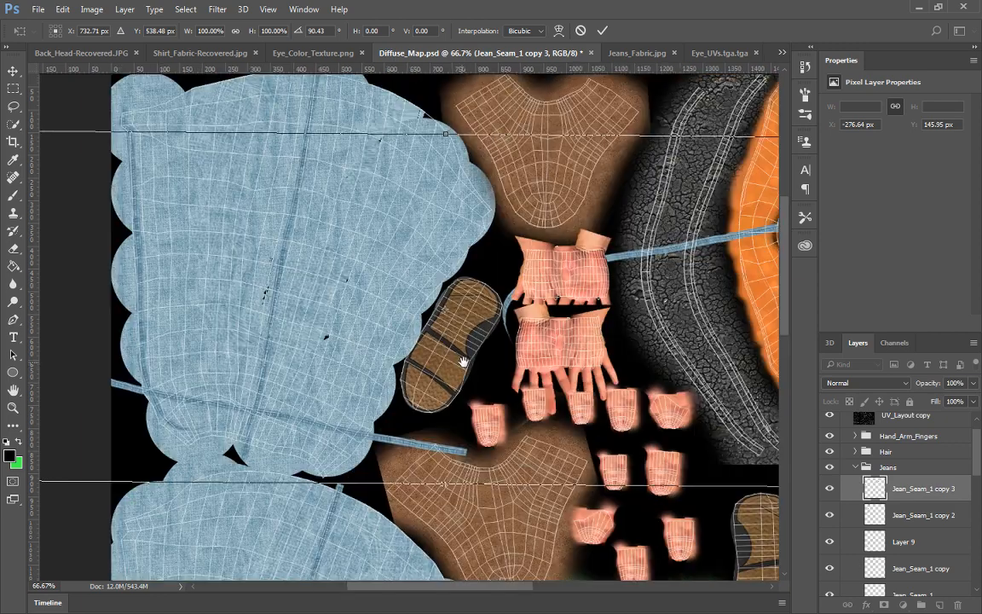
key("Return")
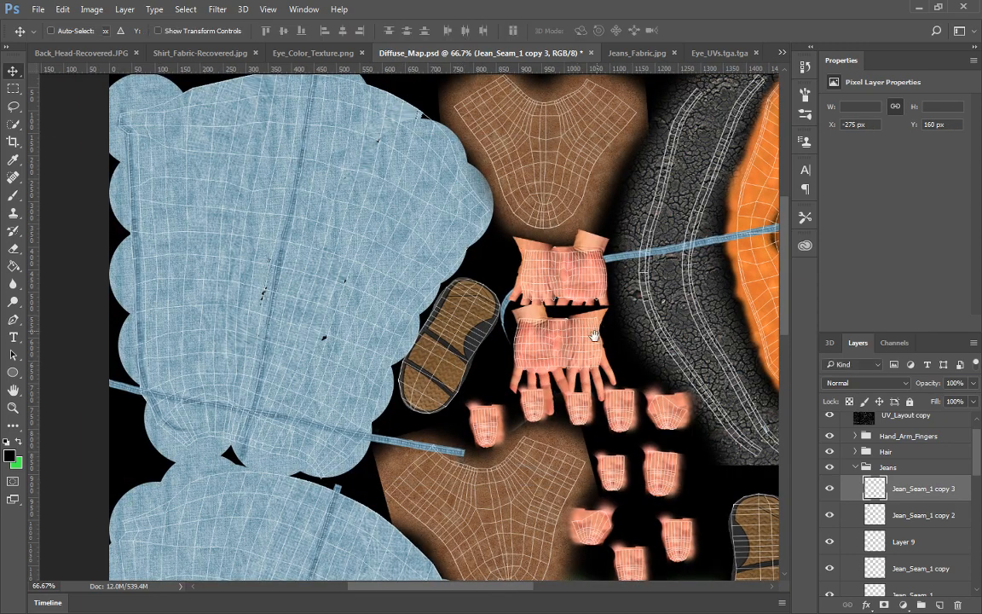
Erase the parts of Jean_Seam_1 copy 3 that run over the tread and face textures, using a 47 px eraser
left_click_drag(634, 329, 435, 377)
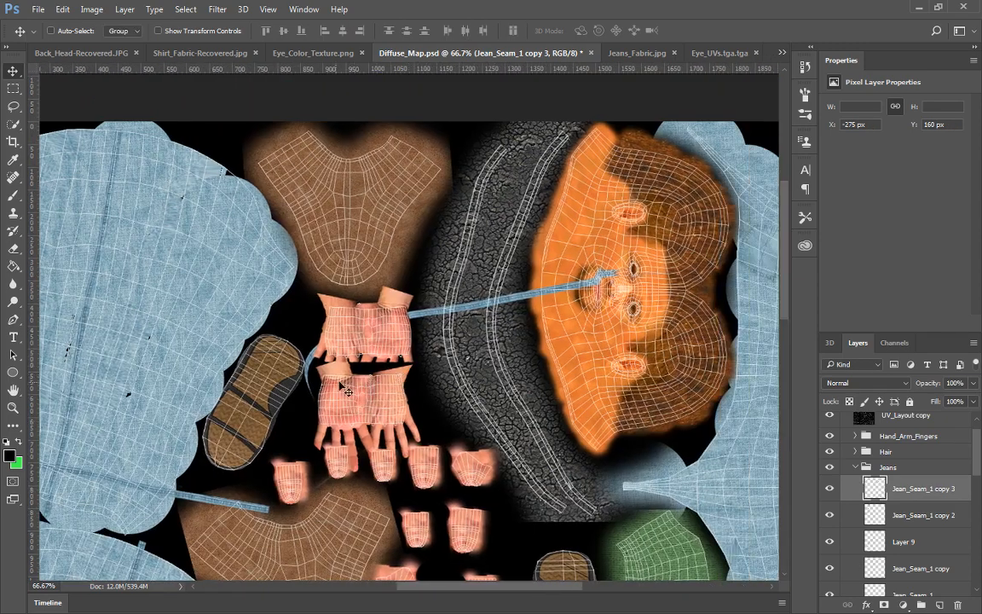
key("e")
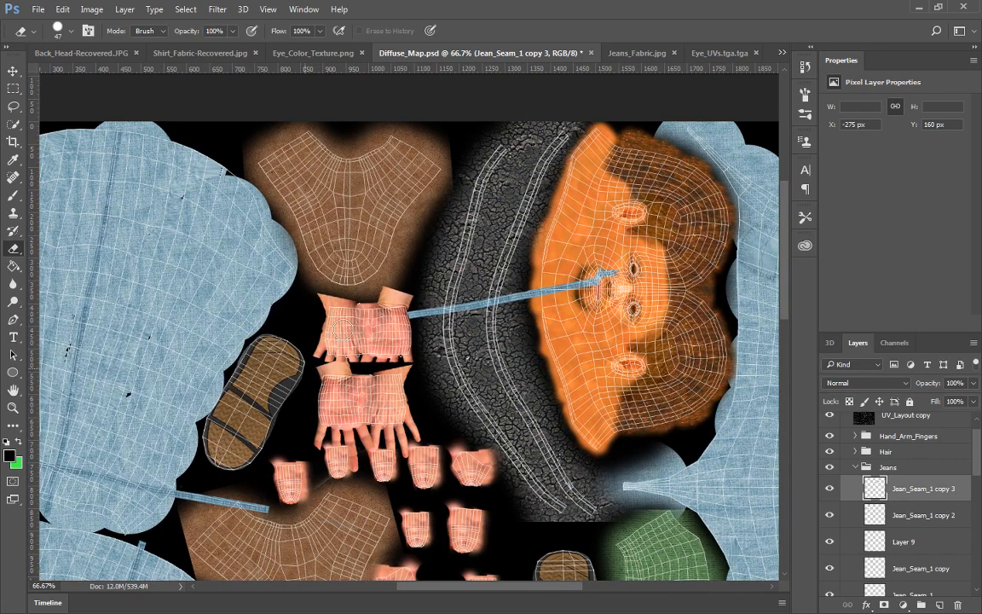
left_click_drag(445, 313, 559, 287)
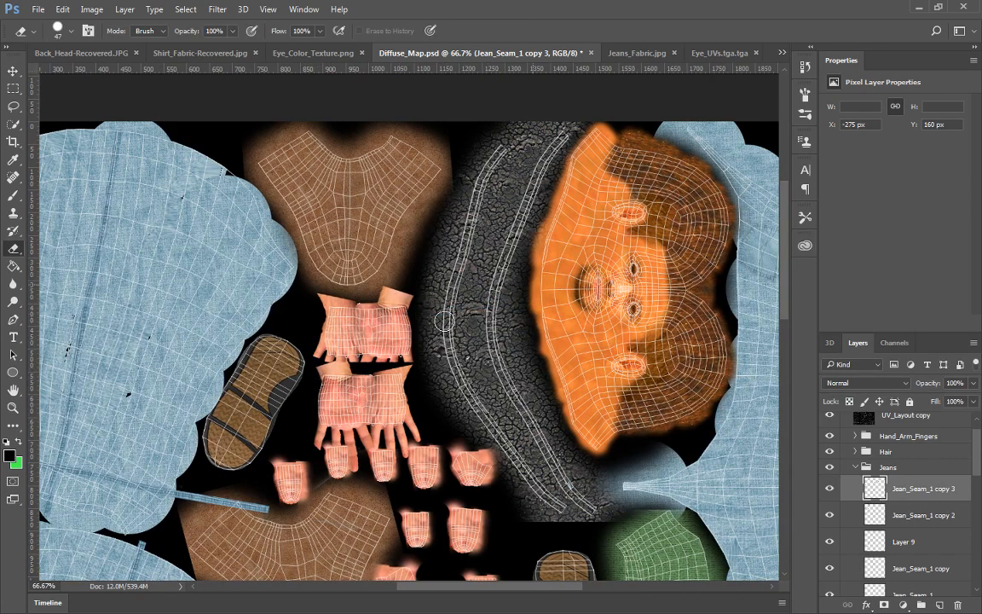
left_click_drag(302, 359, 188, 140)
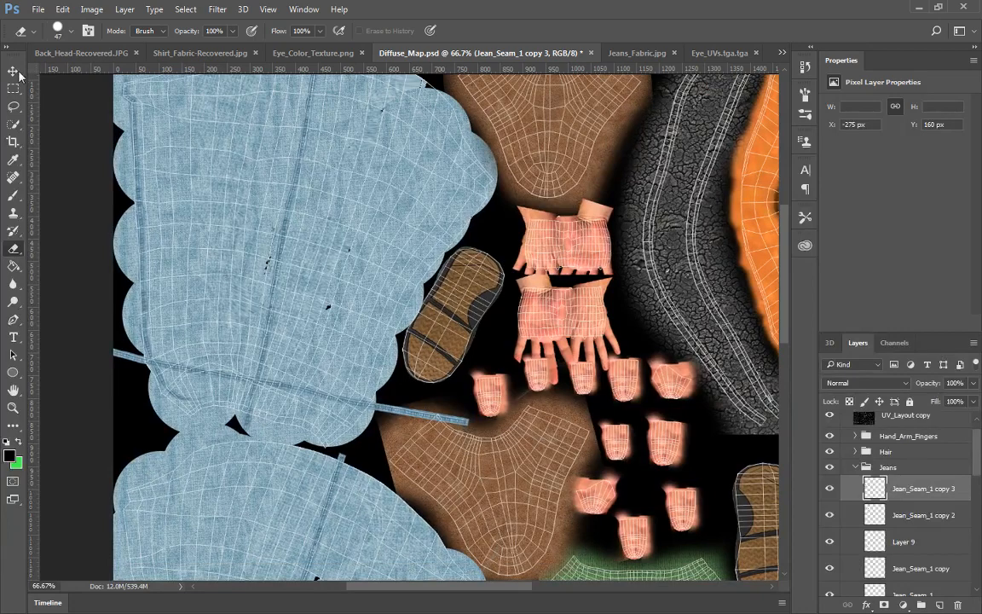
Warp Jean_Seam_1 copy 3 slightly upward along the upper jeans piece's hem and undo the additional corner bend
left_click(13, 72)
left_click(62, 10)
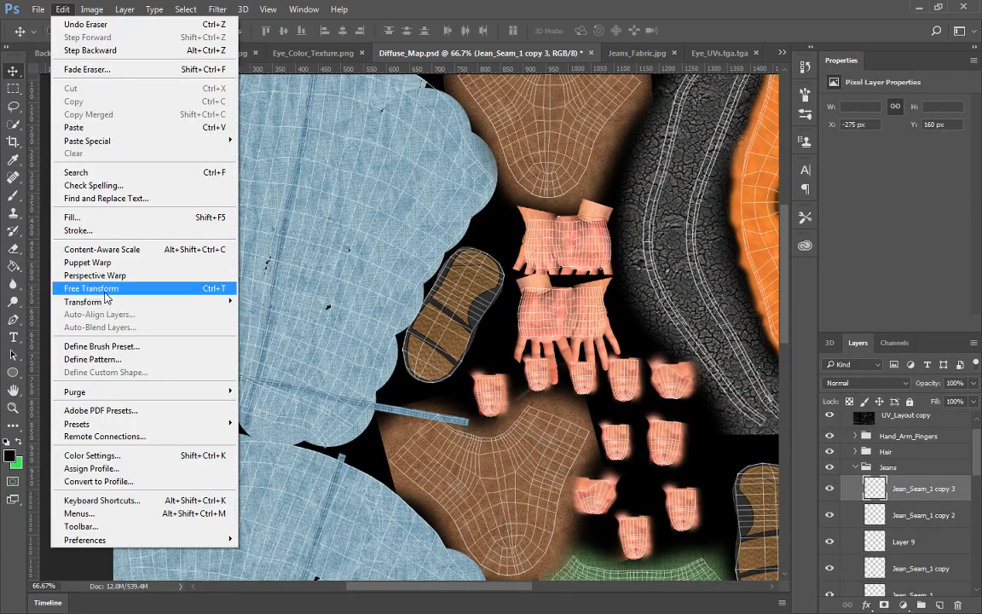
mouse_move(94, 302)
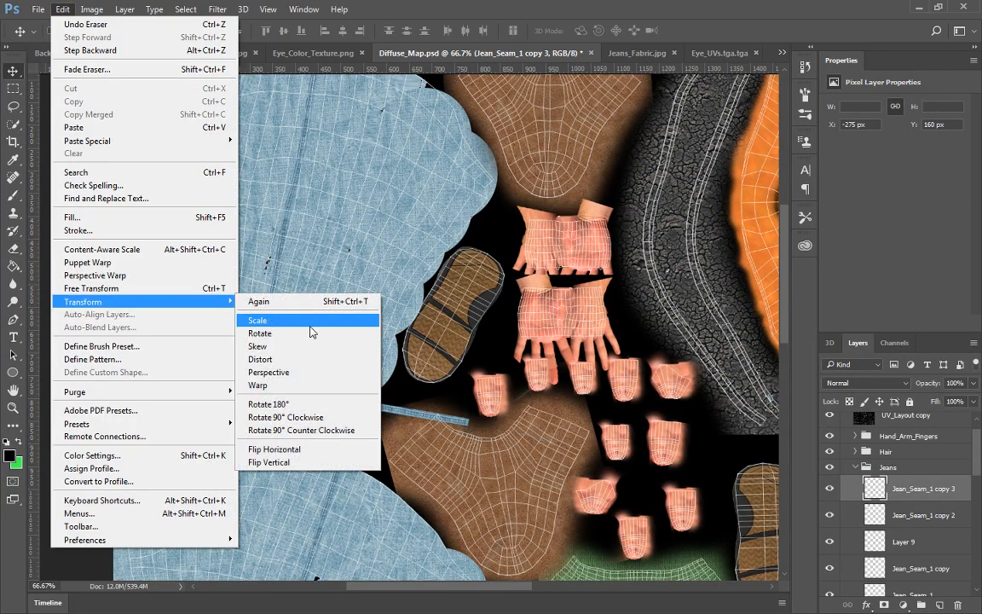
left_click(295, 385)
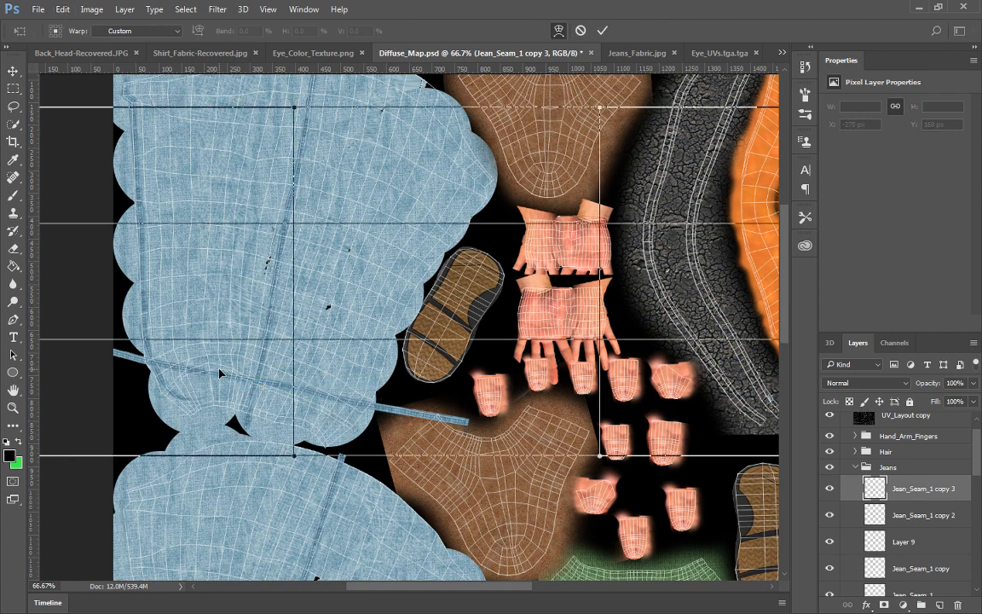
left_click_drag(213, 369, 214, 364)
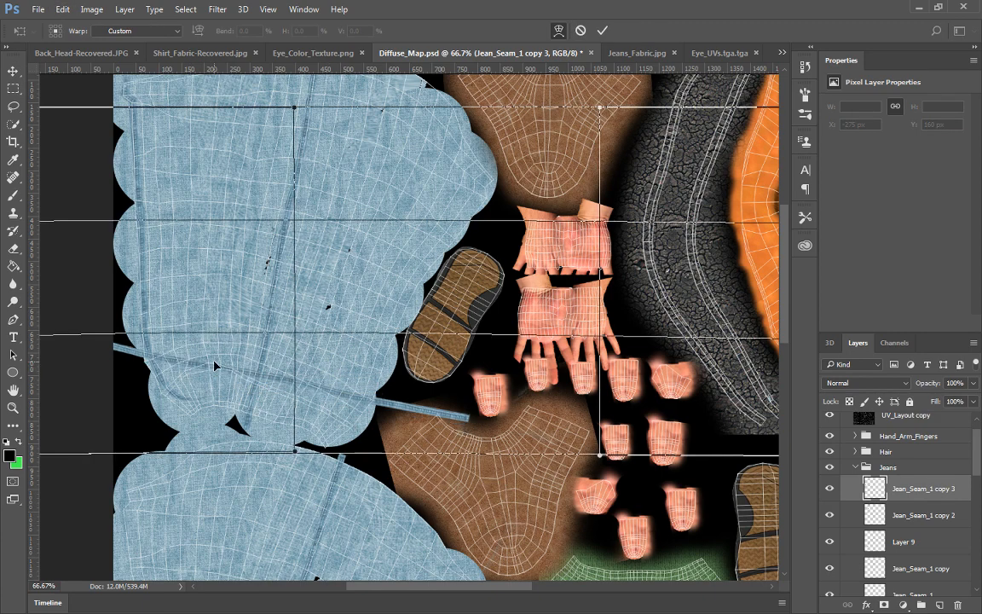
left_click_drag(369, 271, 551, 199)
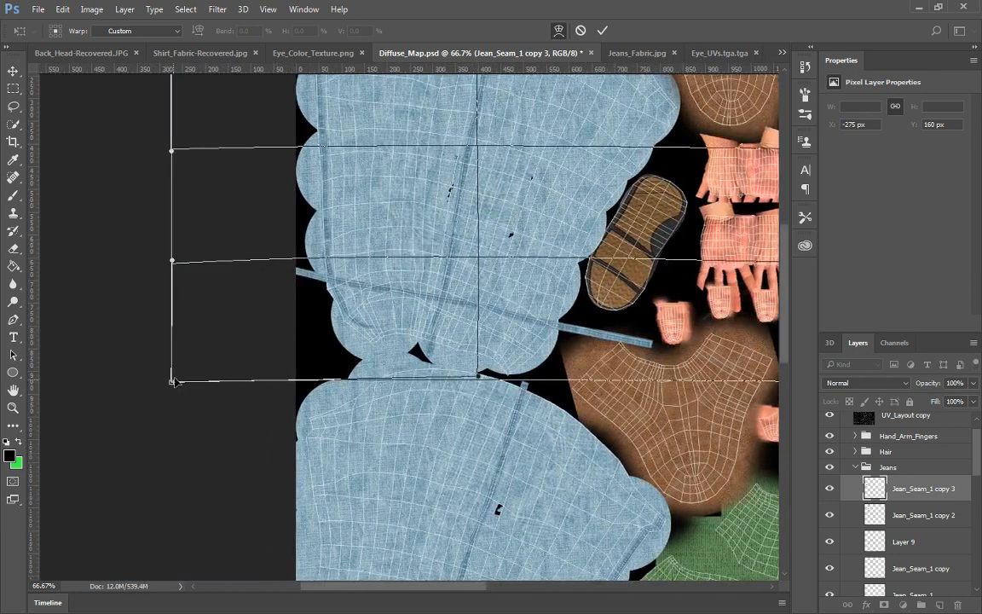
left_click_drag(173, 381, 298, 415)
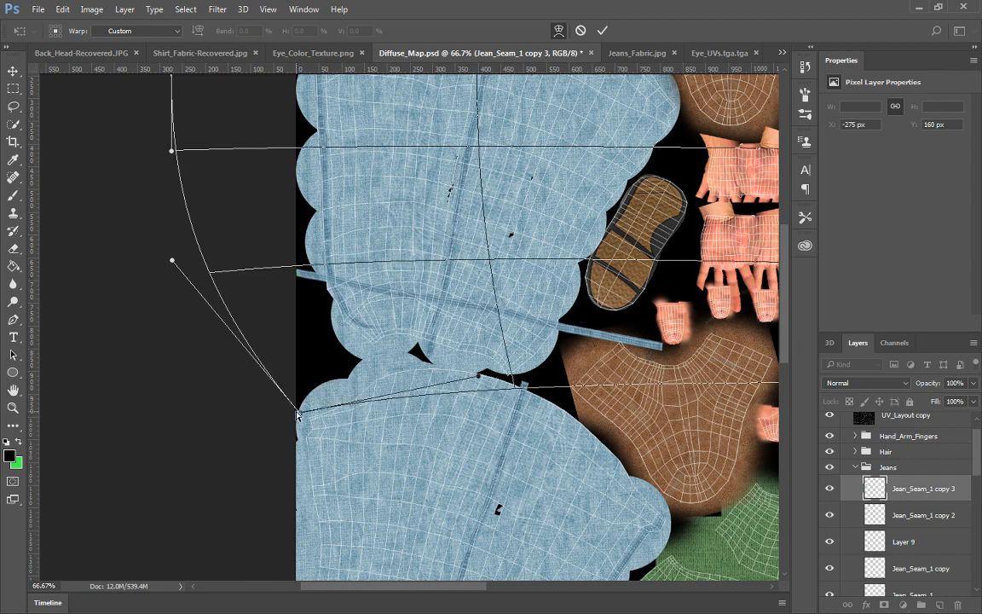
key("ctrl+z")
key("Escape")
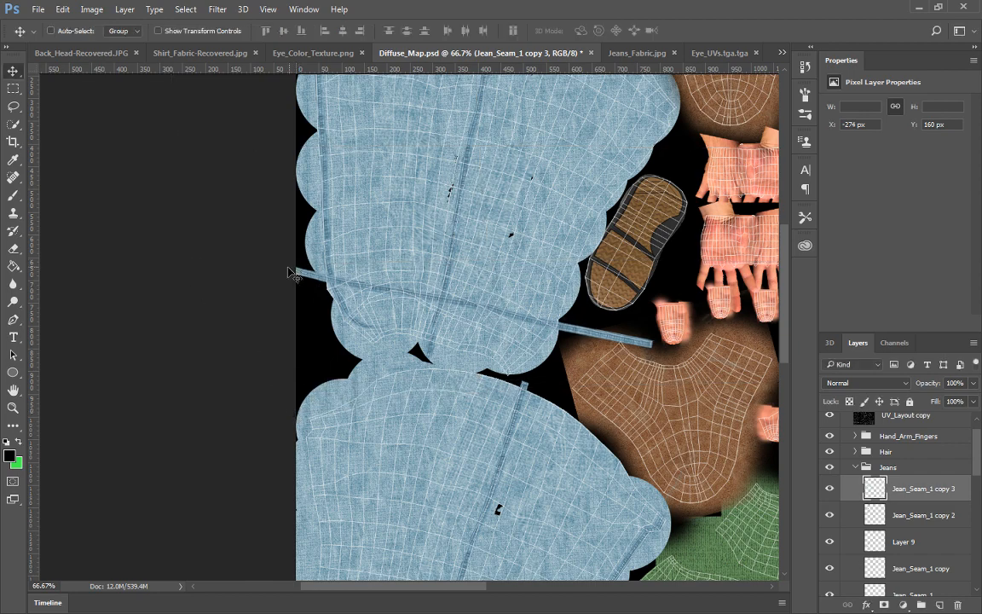
key("ctrl+minus")
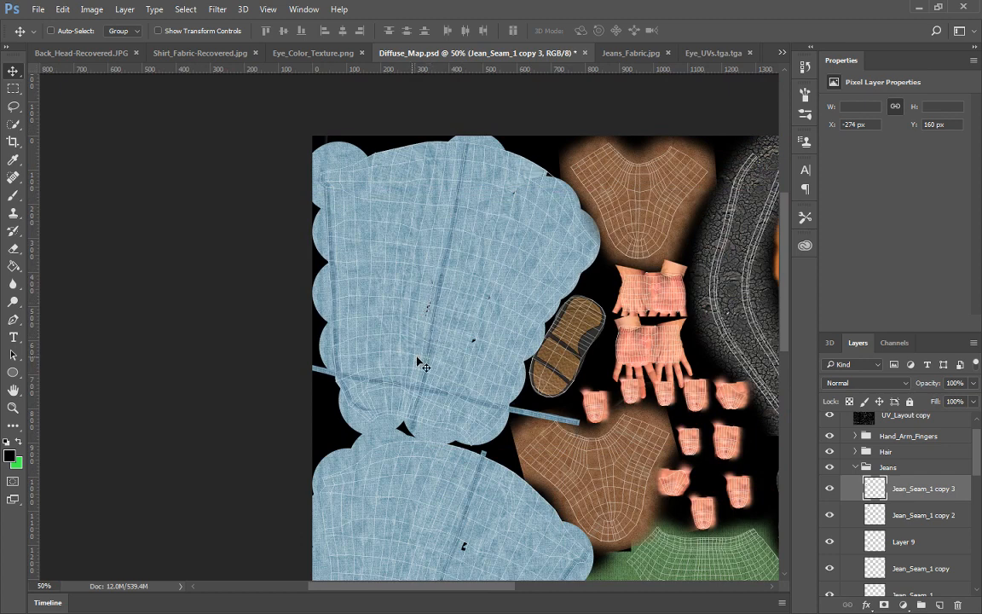
key("e")
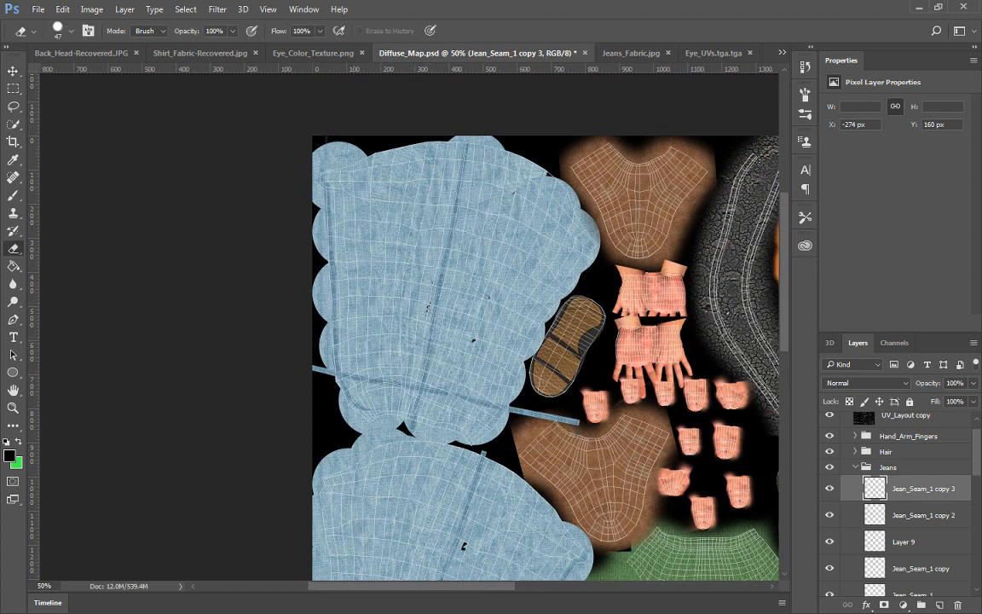
key("ctrl+t")
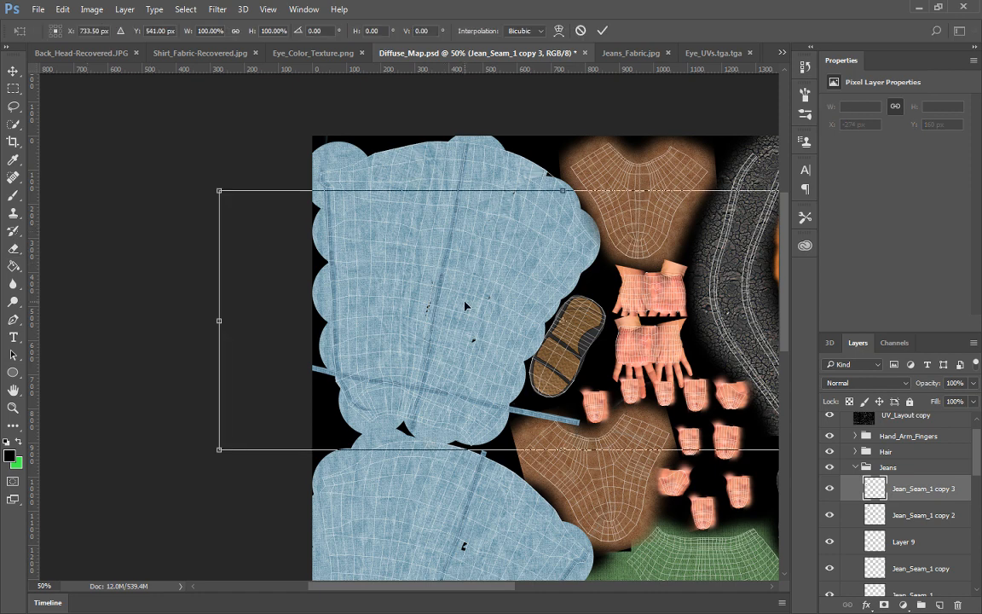
left_click_drag(554, 320, 319, 286)
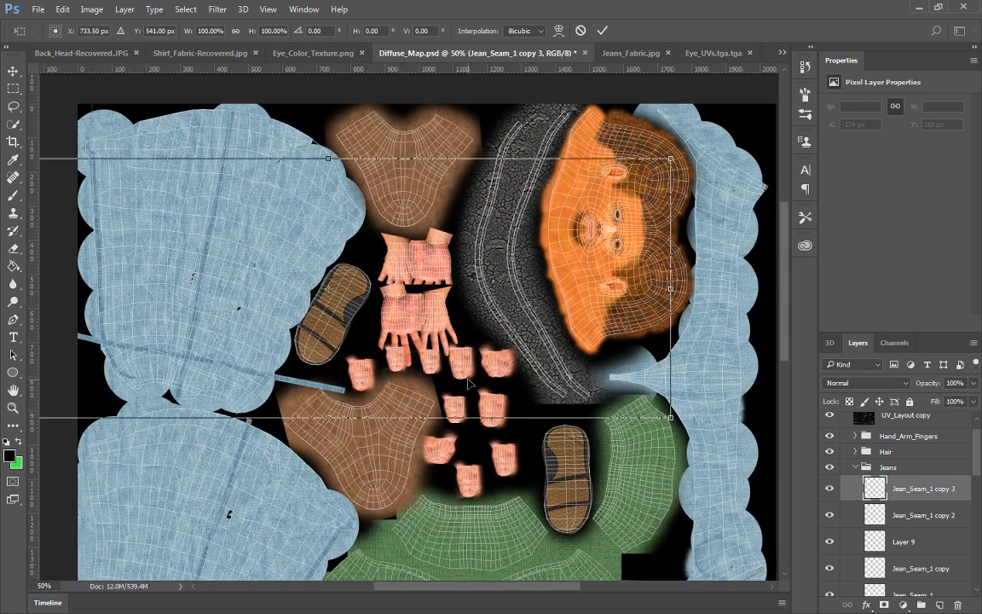
key("Return")
left_click_drag(437, 279, 593, 298)
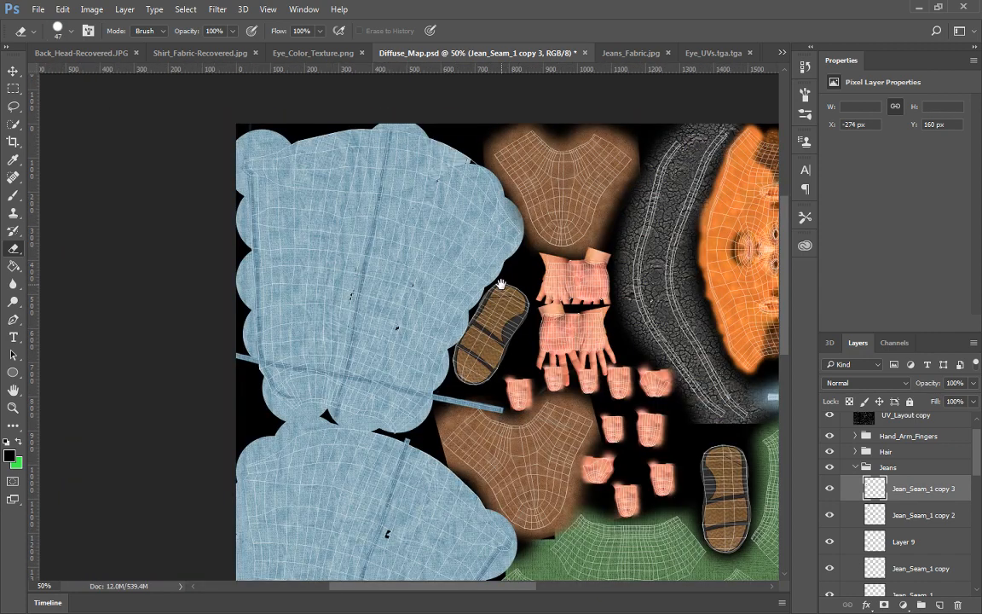
Lasso the on-canvas part of the hem seam on Jean_Seam_1 copy 3, cut it, and delete the emptied layer
left_click(11, 88)
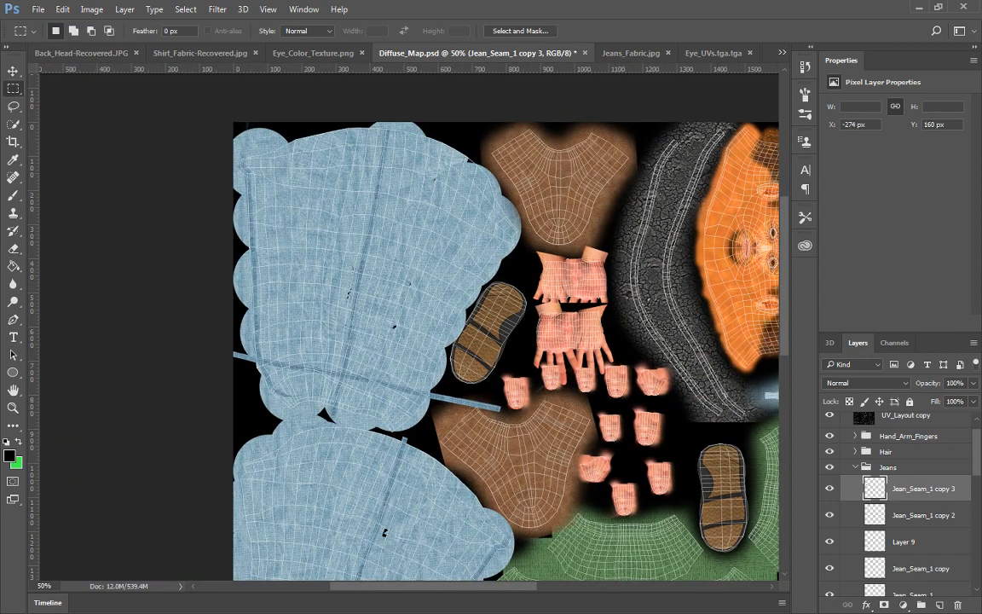
left_click(12, 108)
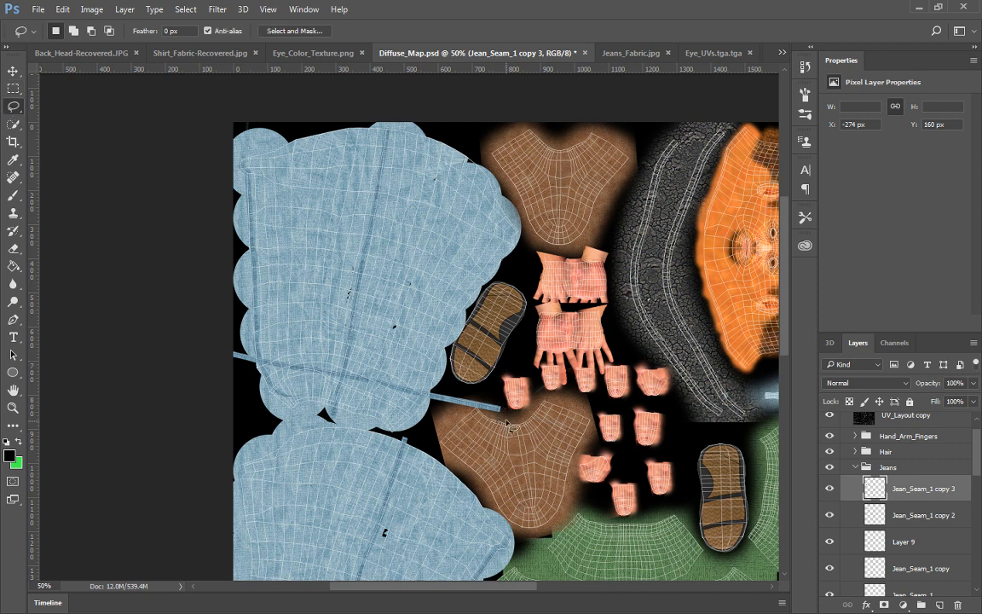
left_click_drag(195, 367, 297, 420)
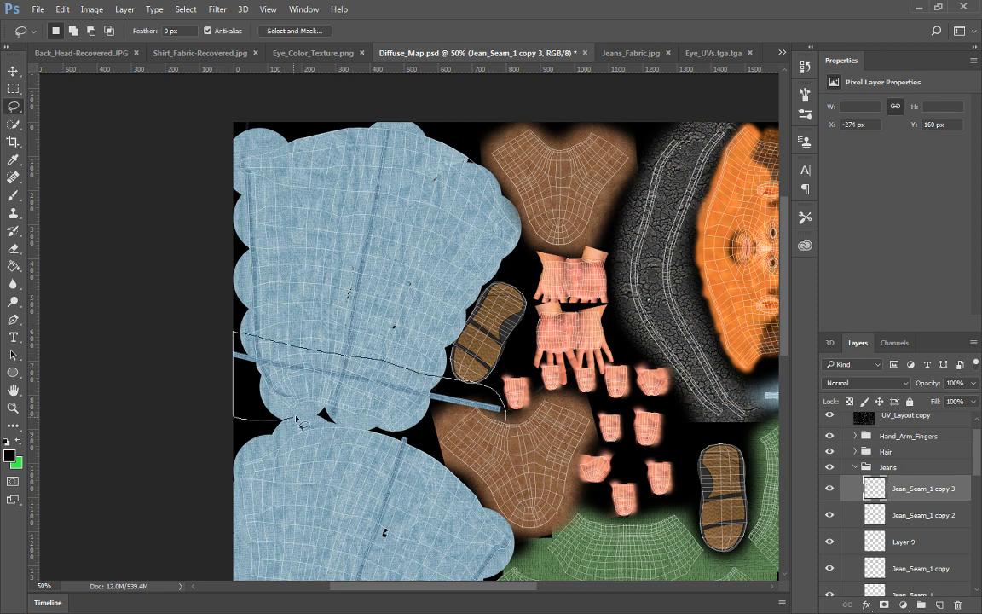
left_click_drag(498, 424, 498, 425)
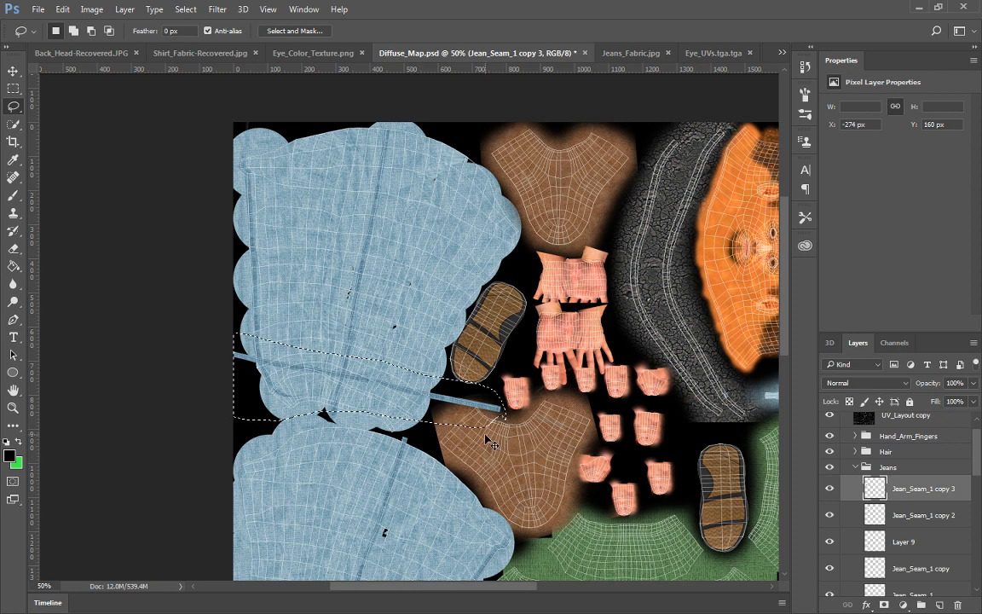
key("ctrl+x")
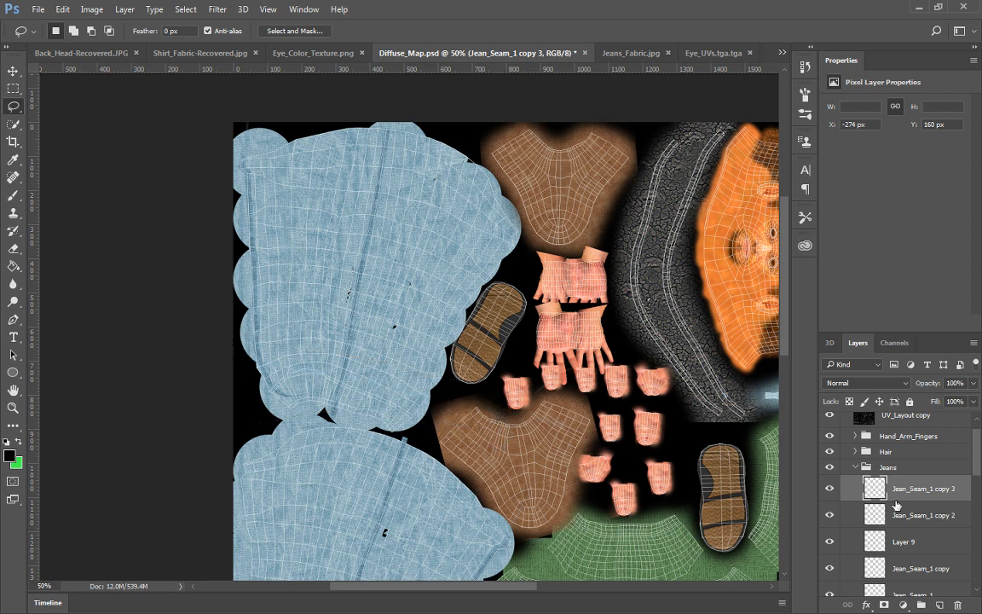
left_click(960, 605)
key("Return")
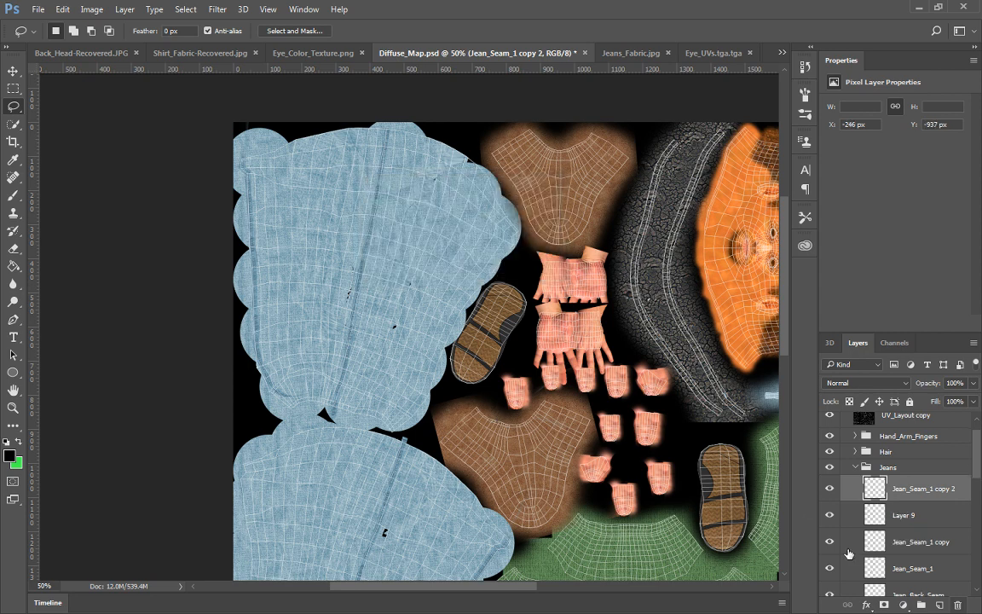
Paste the cut hem seam onto a new layer in the Jeans group and move it to X 2 px, Y 695 px
left_click(941, 606)
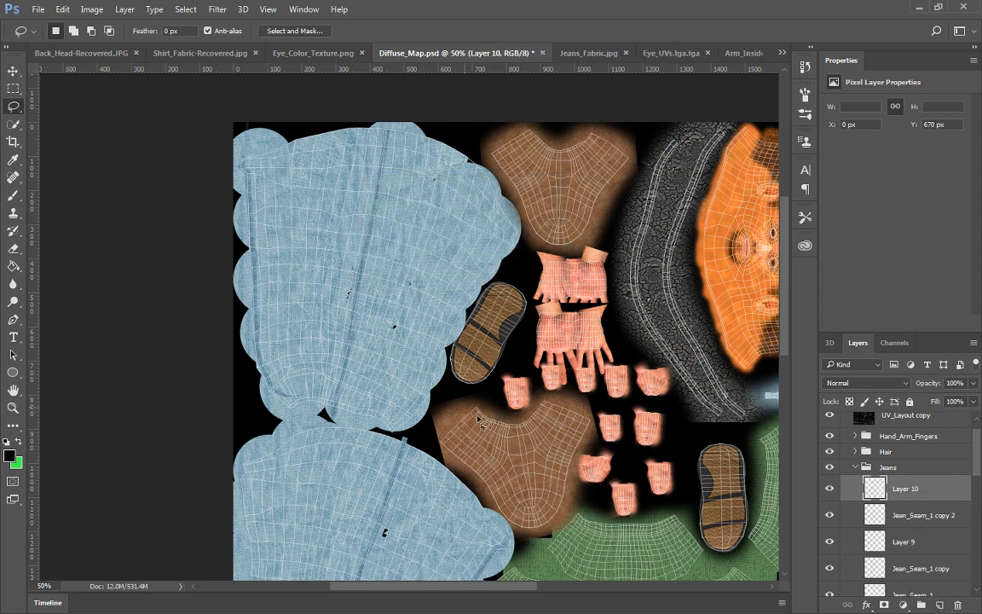
key("ctrl+v")
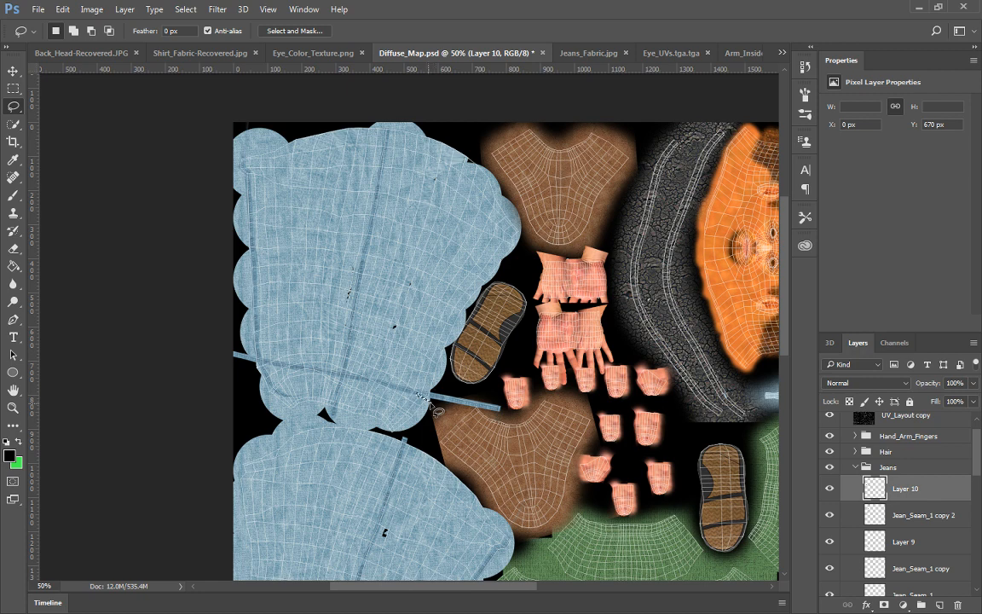
left_click(10, 70)
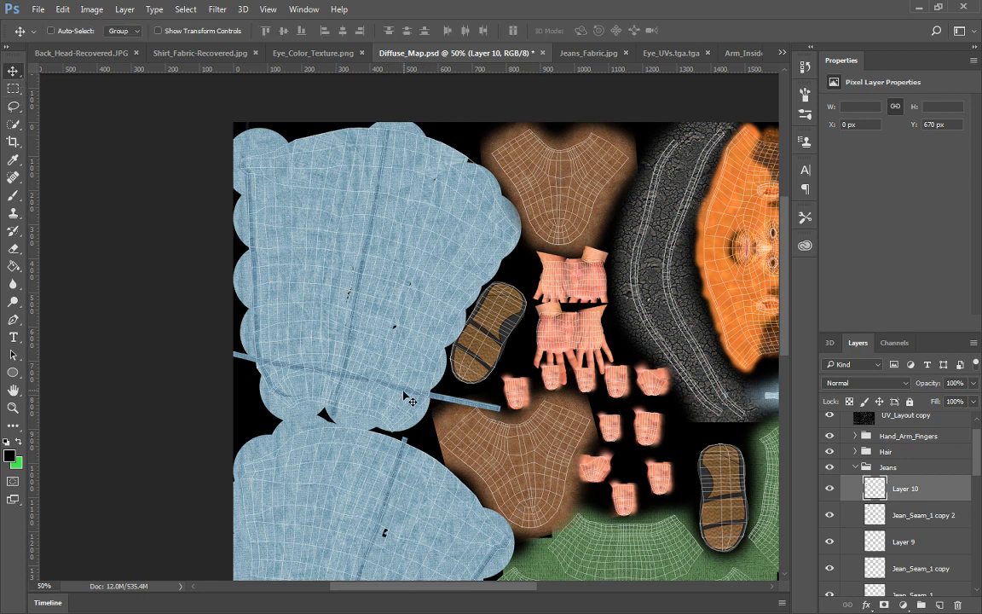
left_click_drag(368, 352, 368, 362)
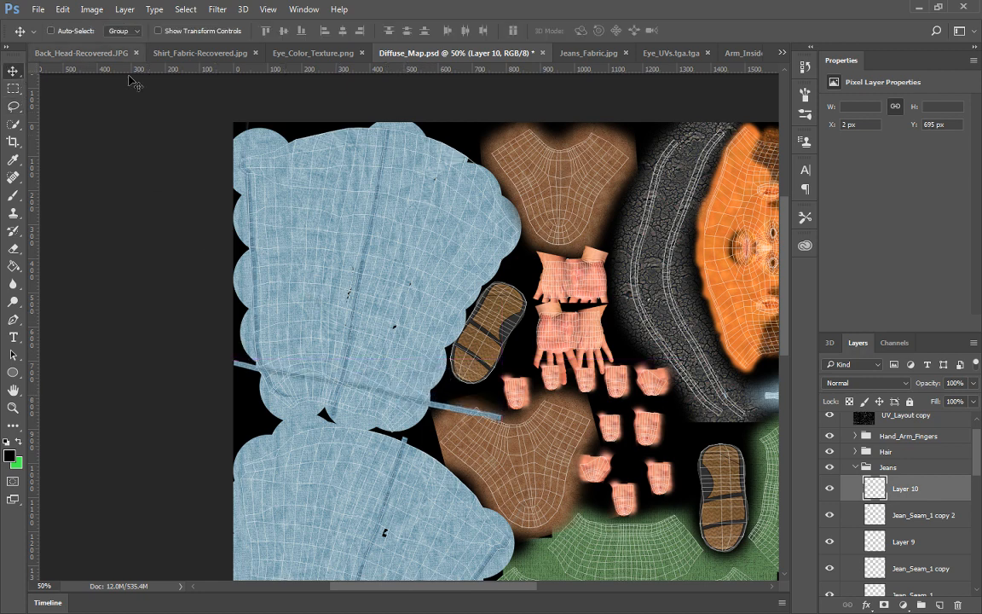
Start a custom warp on Layer 10, arching the hem seam upward and bending its left end down along the upper jeans piece's UV rows
left_click(63, 9)
mouse_move(205, 302)
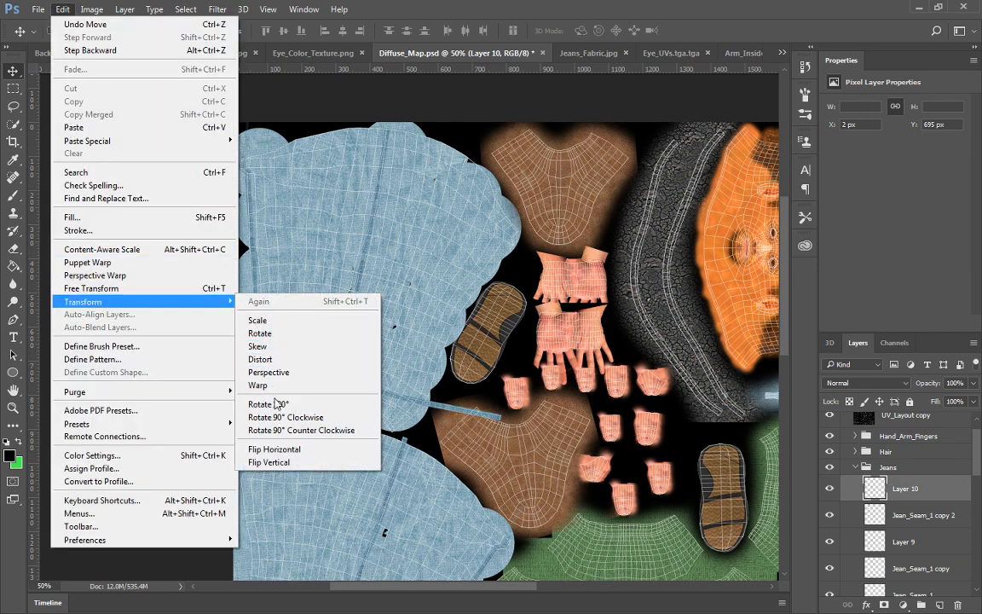
left_click(257, 385)
key("ctrl+plus")
key("ctrl+plus")
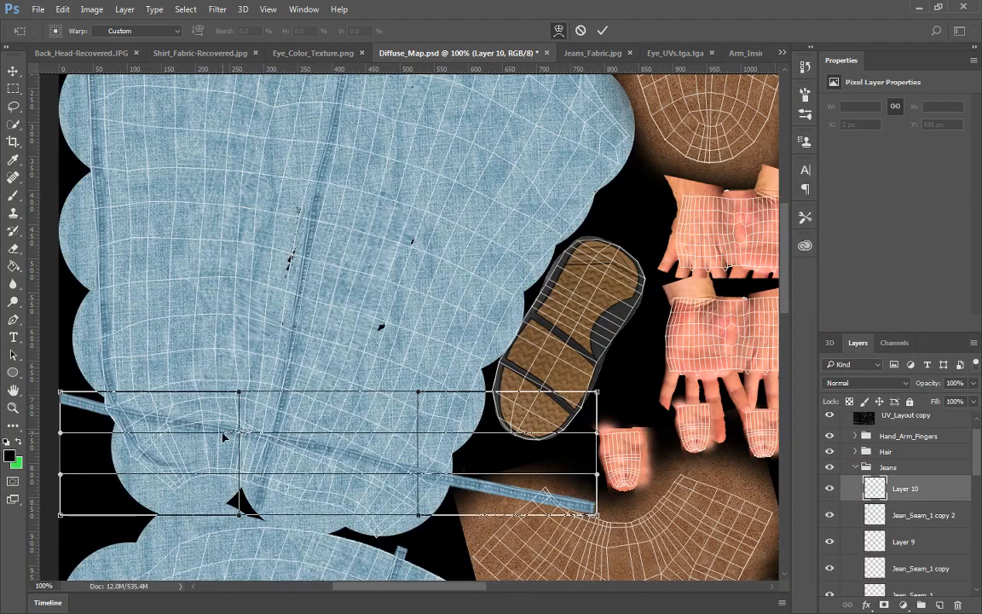
left_click_drag(223, 436, 226, 410)
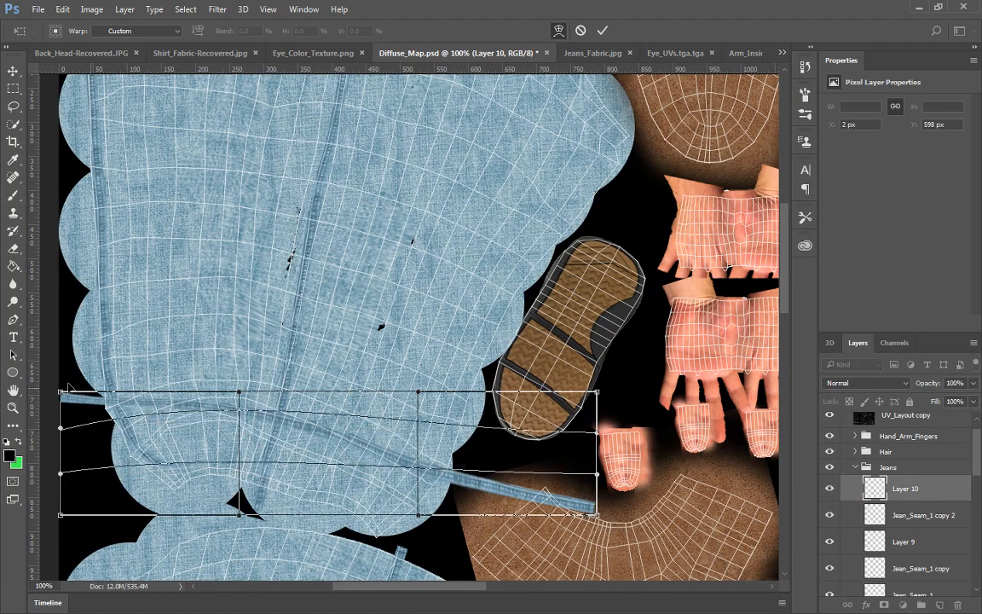
left_click_drag(60, 393, 81, 391)
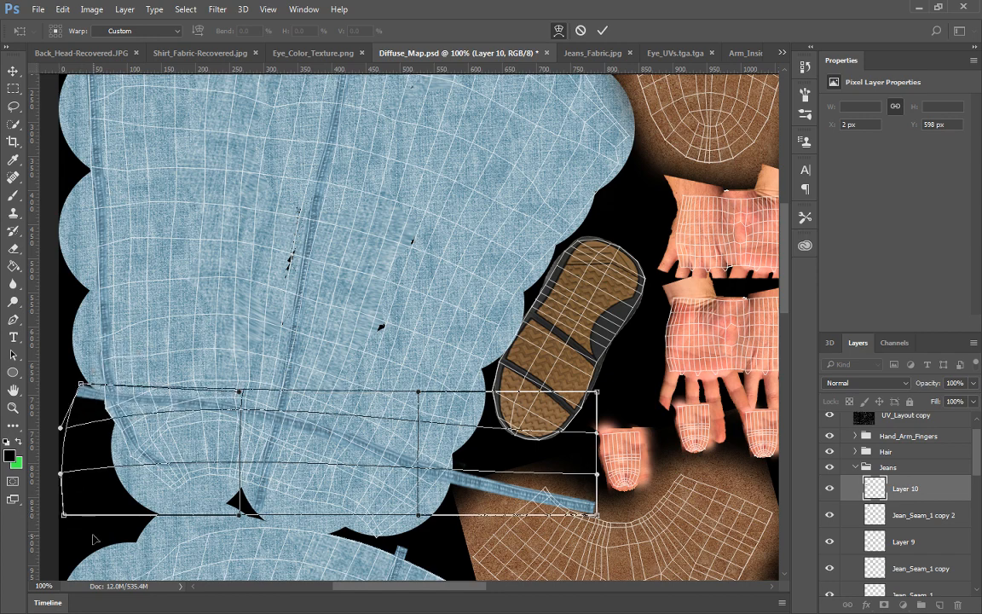
left_click_drag(64, 515, 123, 562)
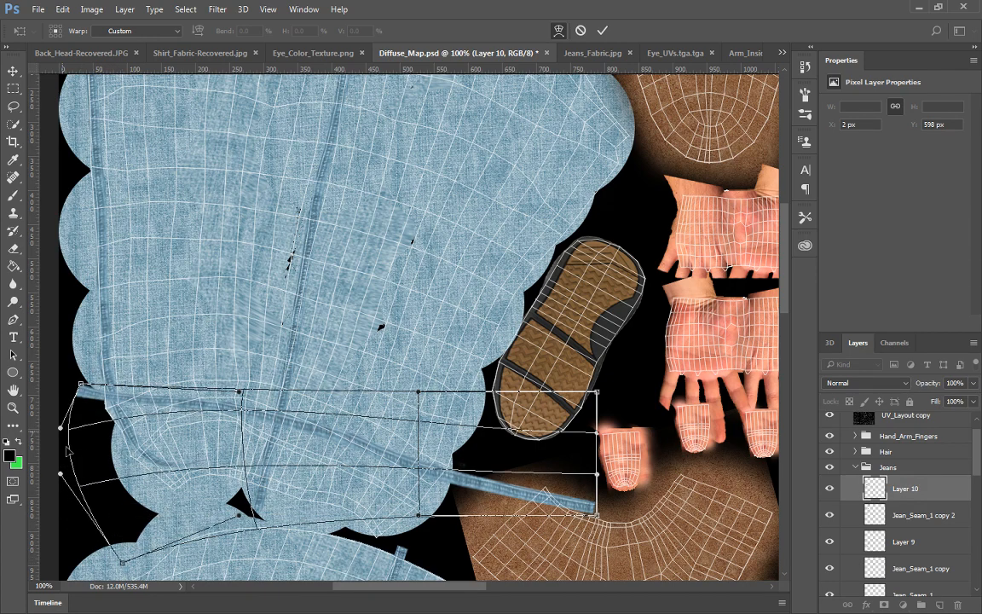
left_click_drag(68, 447, 136, 430)
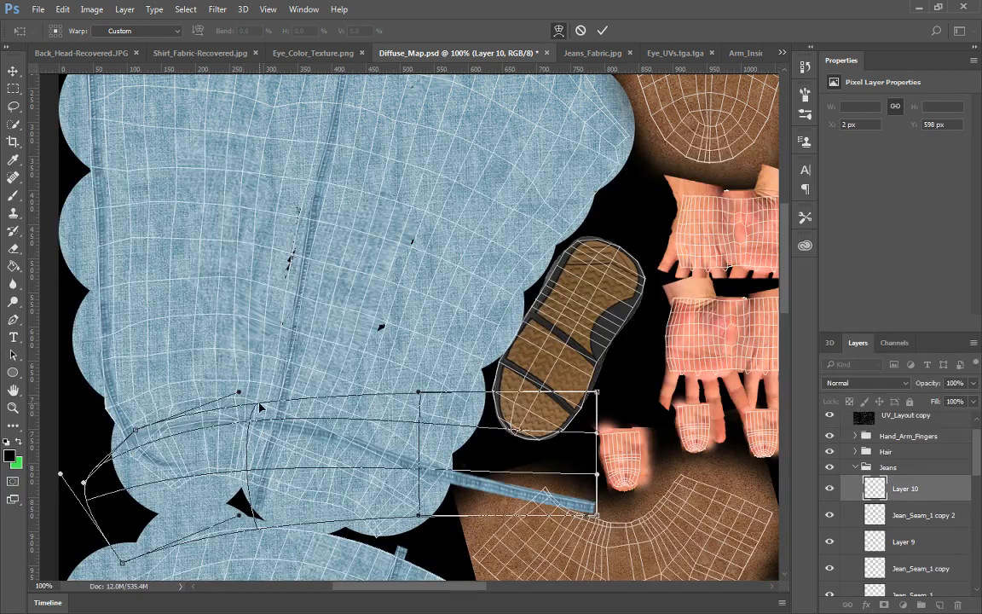
left_click_drag(261, 408, 207, 343)
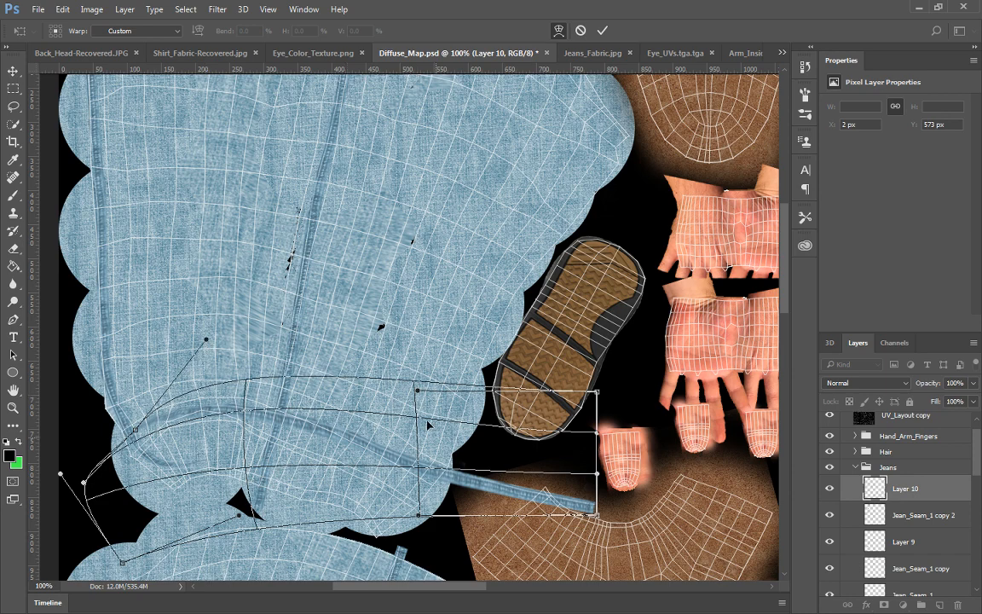
Warp the hem seam's right half so it curves downward and inward, pulling its end off the brown texture toward the jeans piece
left_click_drag(572, 522, 576, 561)
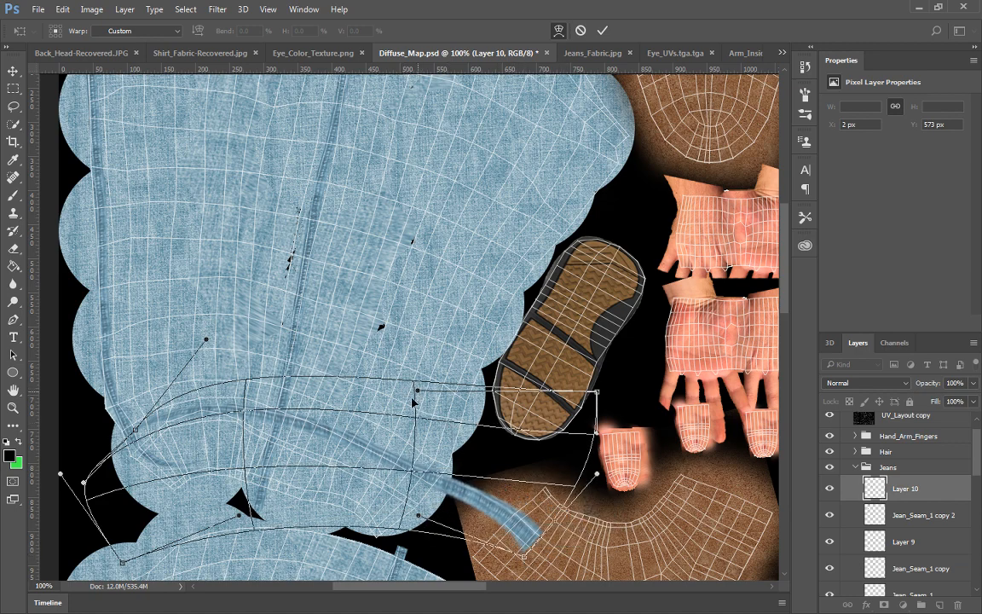
left_click_drag(413, 402, 234, 397)
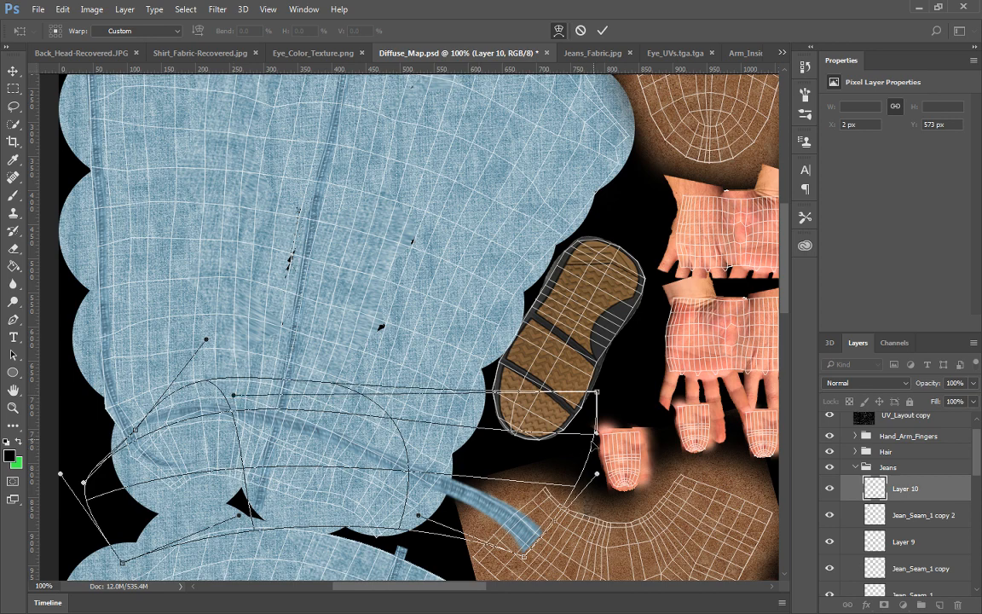
left_click_drag(591, 437, 463, 517)
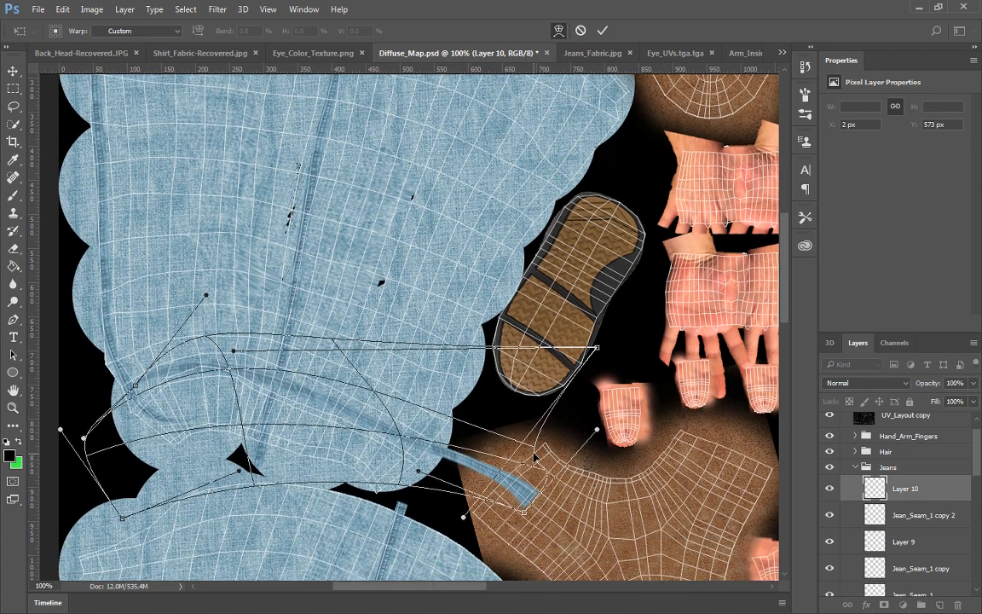
left_click_drag(535, 458, 525, 458)
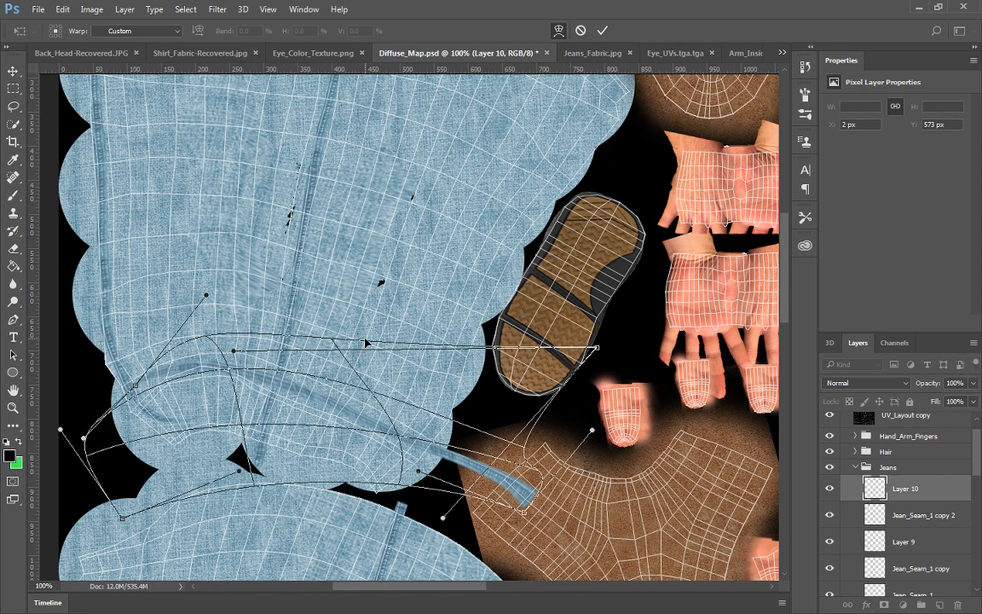
left_click_drag(365, 342, 363, 348)
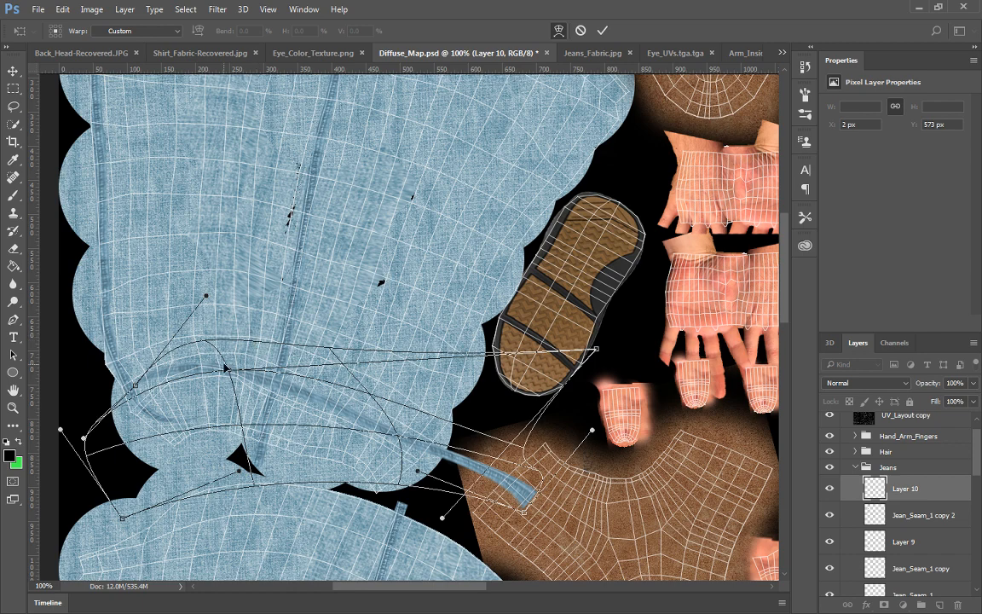
left_click_drag(231, 372, 231, 355)
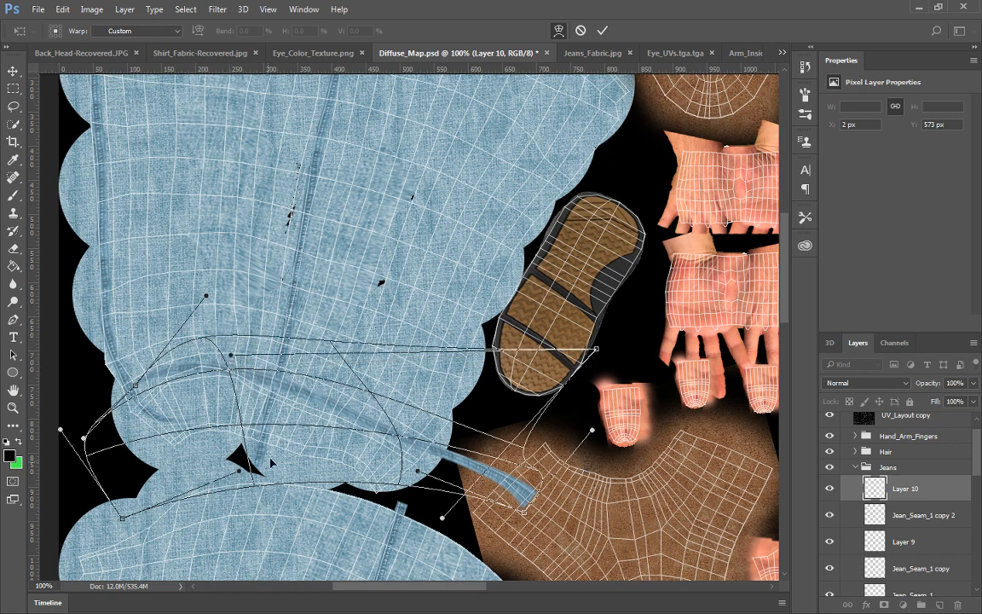
left_click_drag(242, 468, 176, 534)
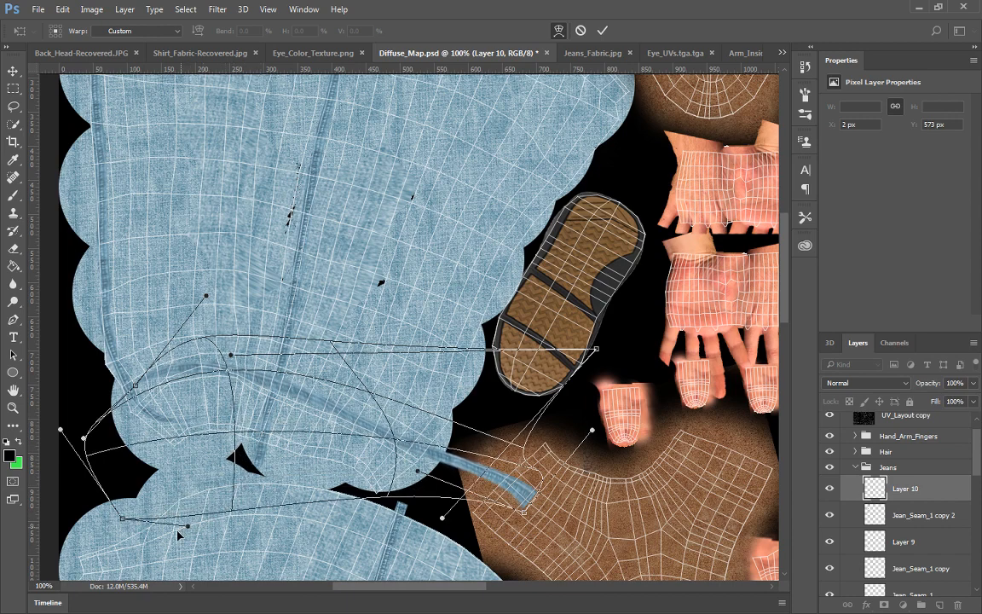
left_click_drag(512, 515, 445, 534)
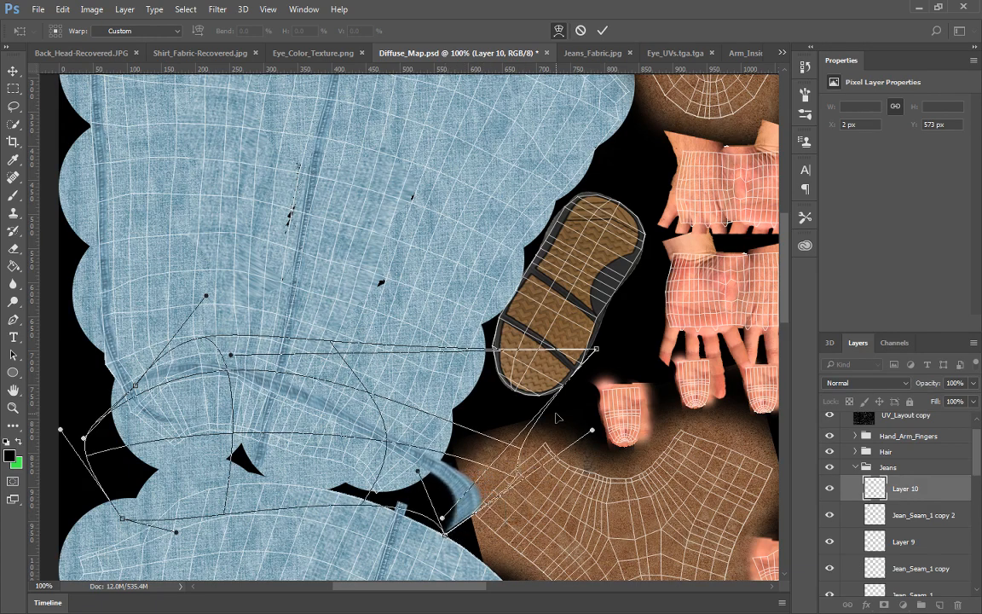
left_click_drag(507, 477, 503, 402)
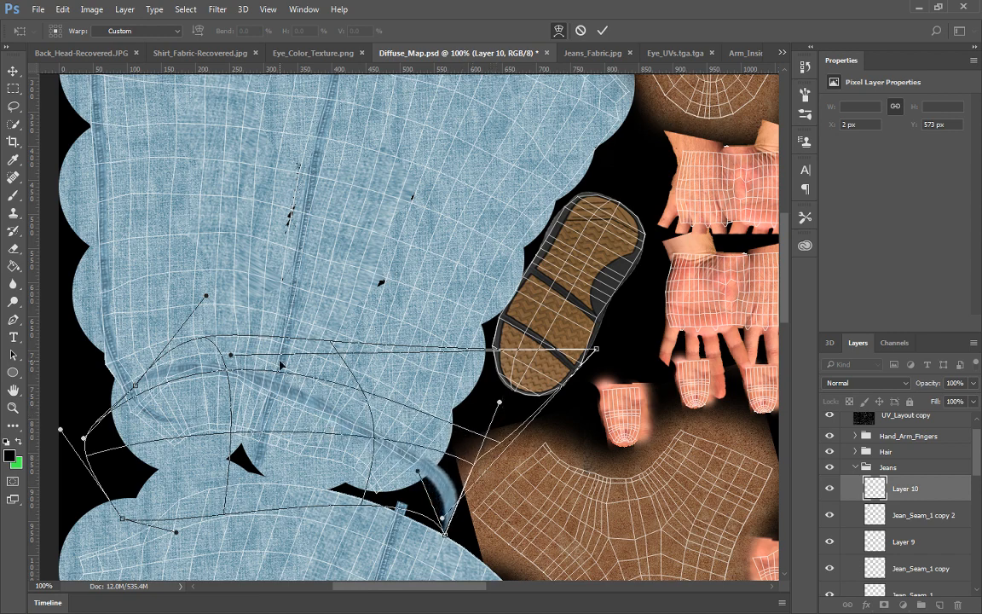
Refine the warp at the hem seam's left end and upper curve to follow the UV rows, and apply the warp
mouse_move(298, 380)
left_mouse_down()
mouse_move(255, 332)
mouse_move(288, 375)
left_mouse_up()
left_click_drag(134, 388, 106, 374)
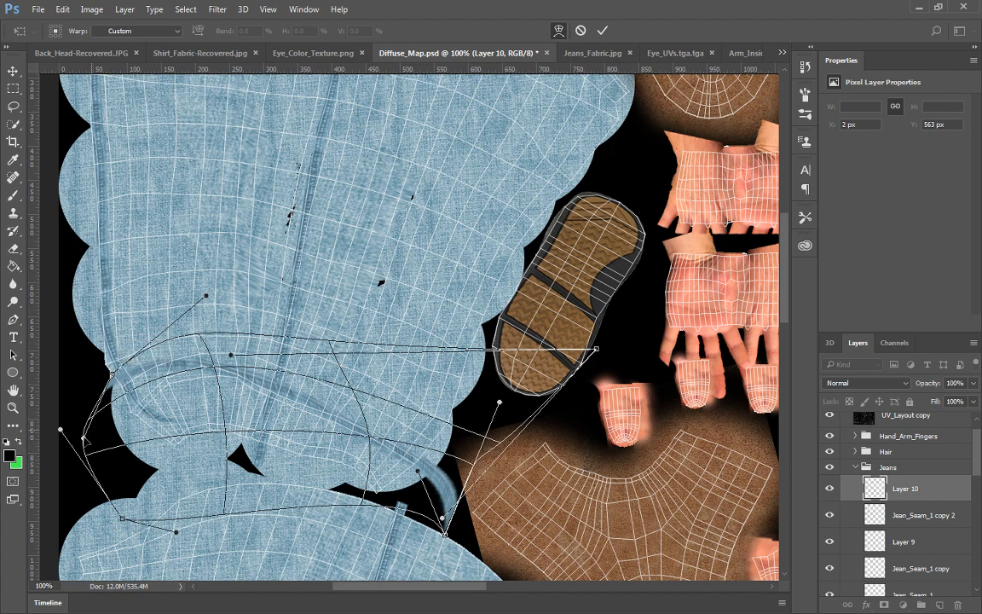
left_click_drag(83, 439, 164, 446)
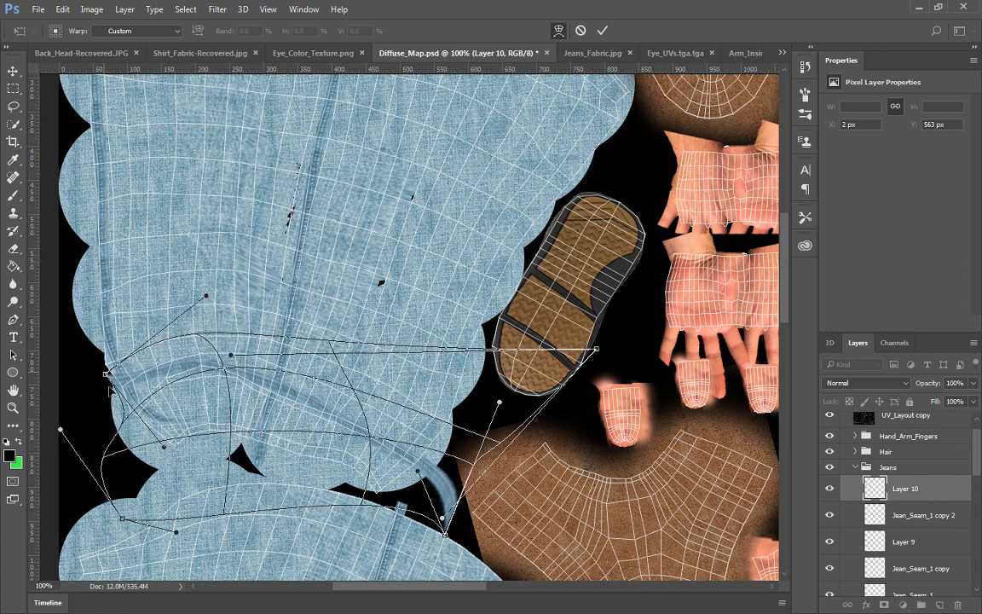
left_click_drag(109, 387, 116, 399)
left_click_drag(230, 356, 219, 329)
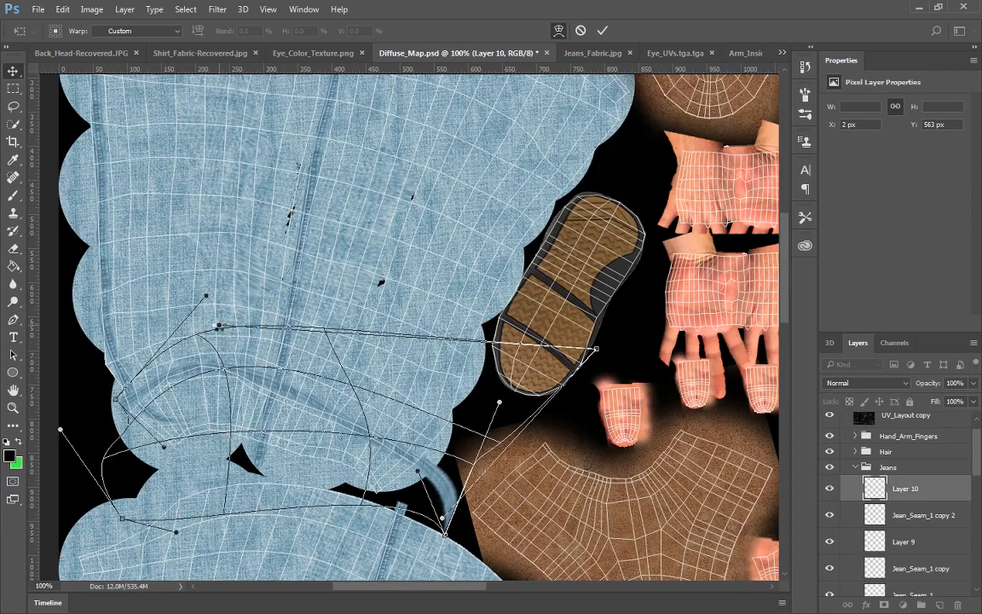
key("Return")
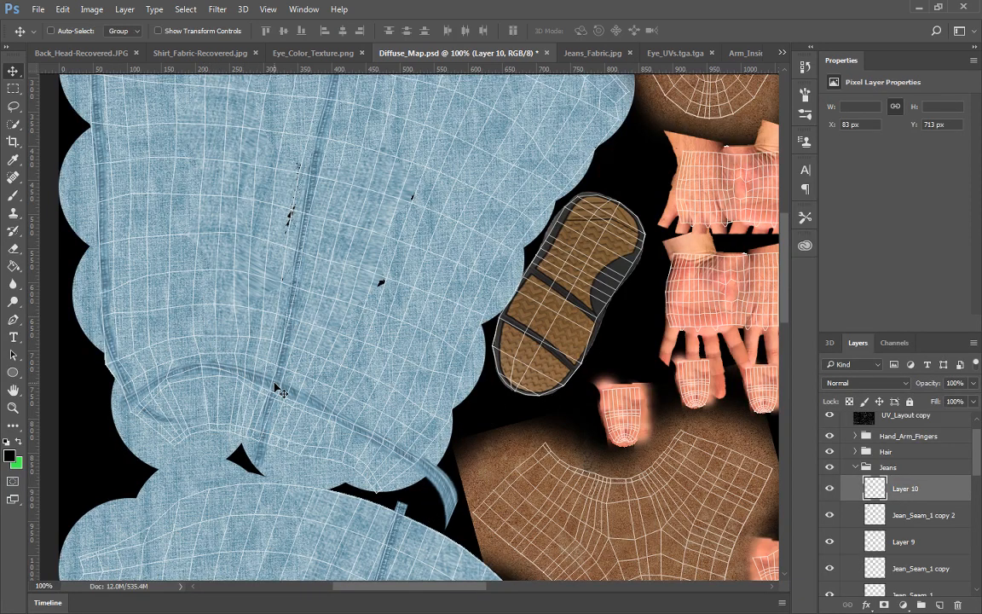
Nudge the warped hem seam on Layer 10 up to Y 708 px
key("Up")
key("Up")
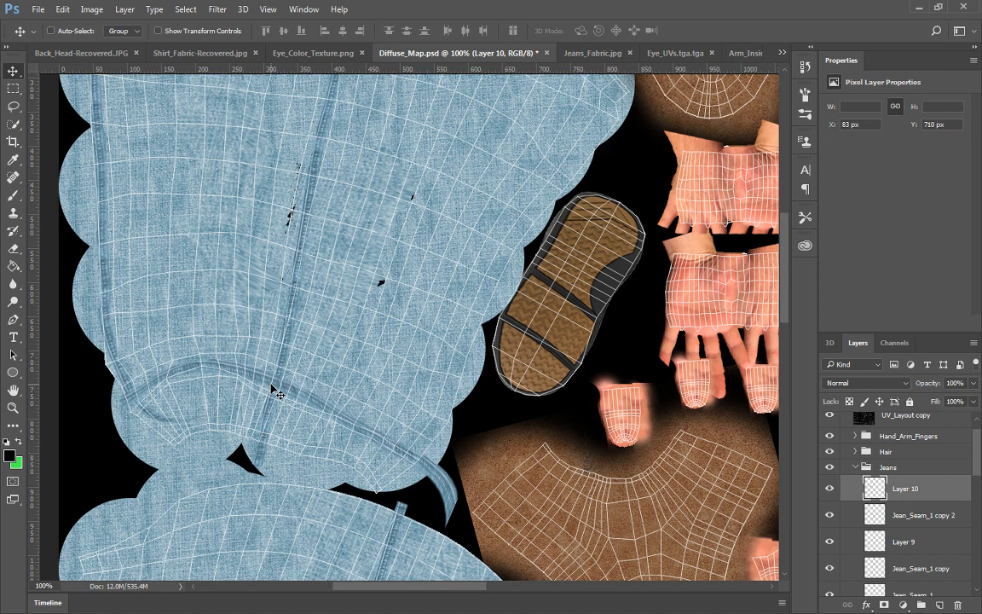
key("Up")
key("Up")
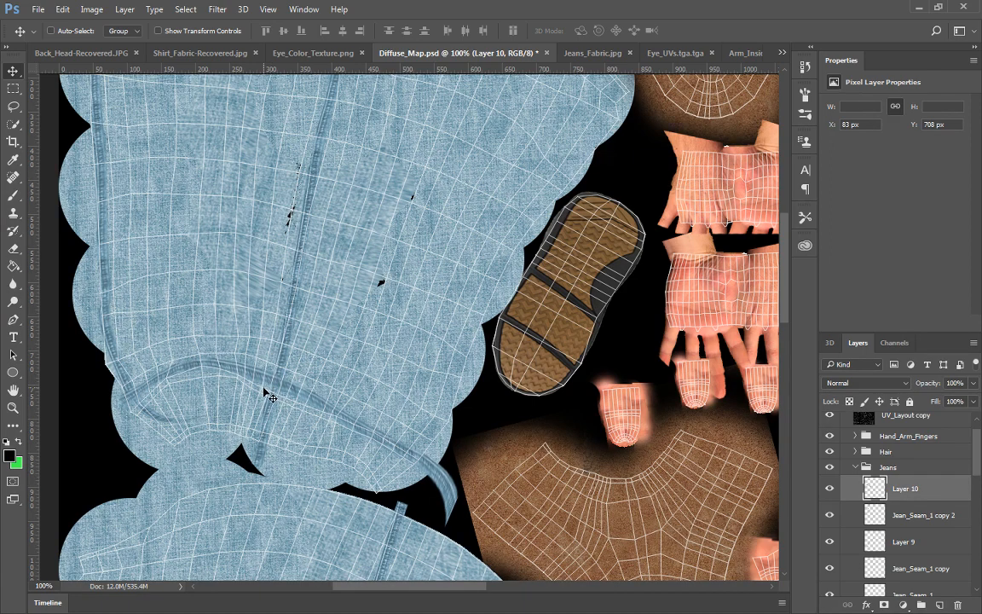
Duplicate Layer 10, move the copy to the lower jeans piece's hem at X 0 px, Y 1547 px, and flip it horizontally
left_click_drag(386, 446, 405, 229)
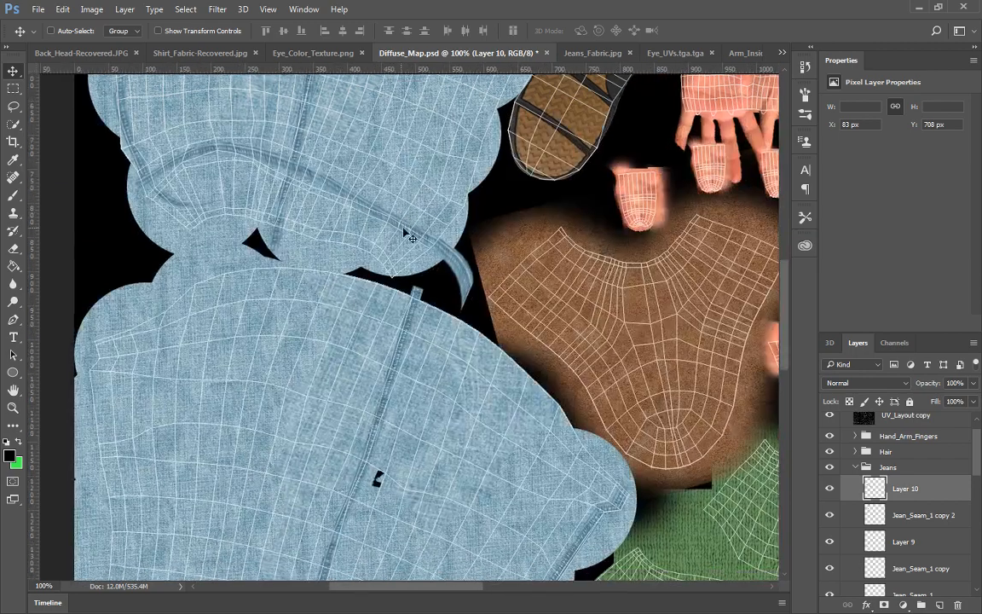
left_click_drag(951, 499, 940, 605)
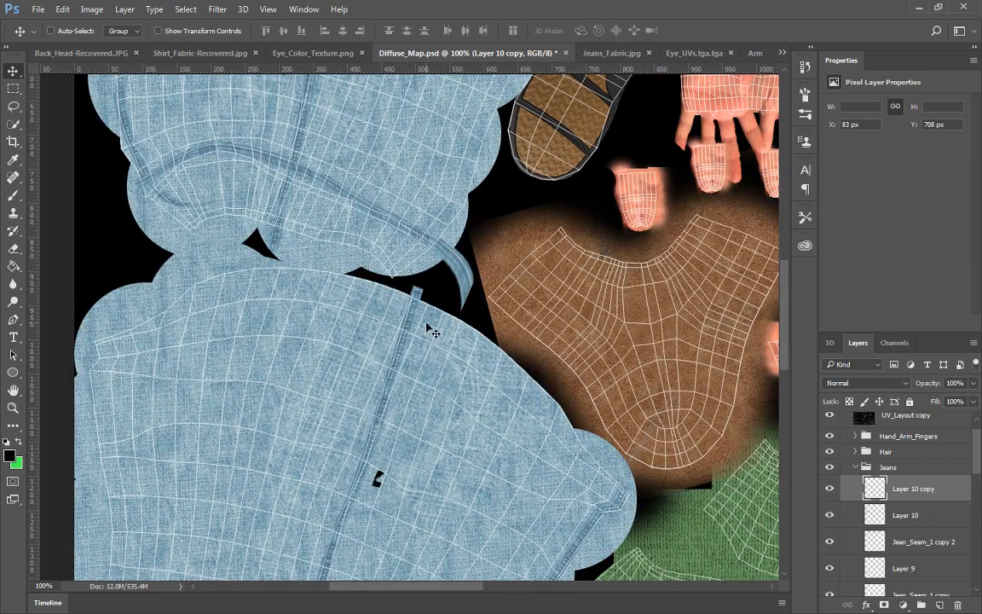
key("ctrl+minus")
key("ctrl+minus")
left_click_drag(392, 280, 362, 439)
left_click(62, 9)
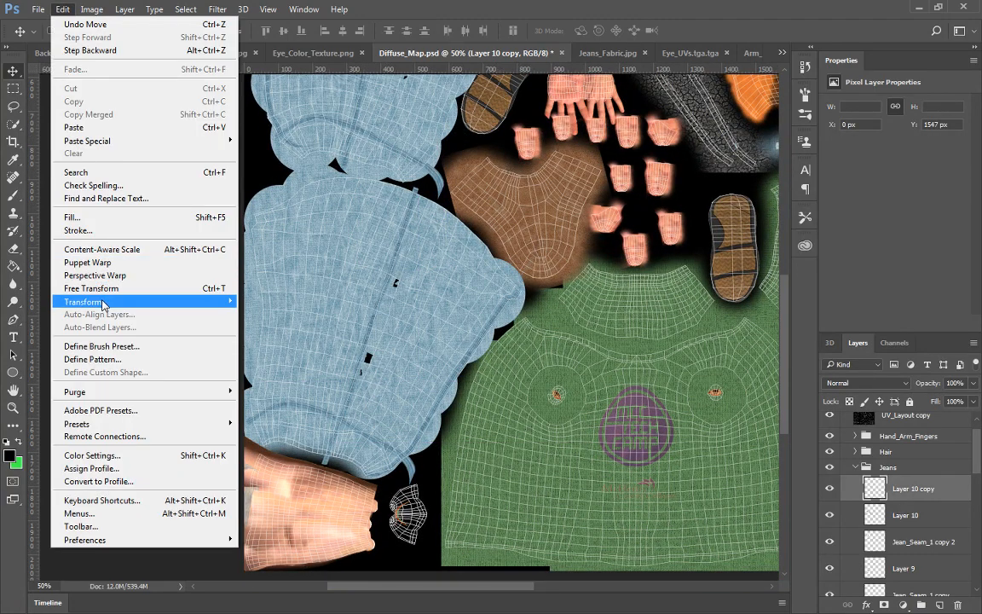
mouse_move(96, 302)
left_click(277, 449)
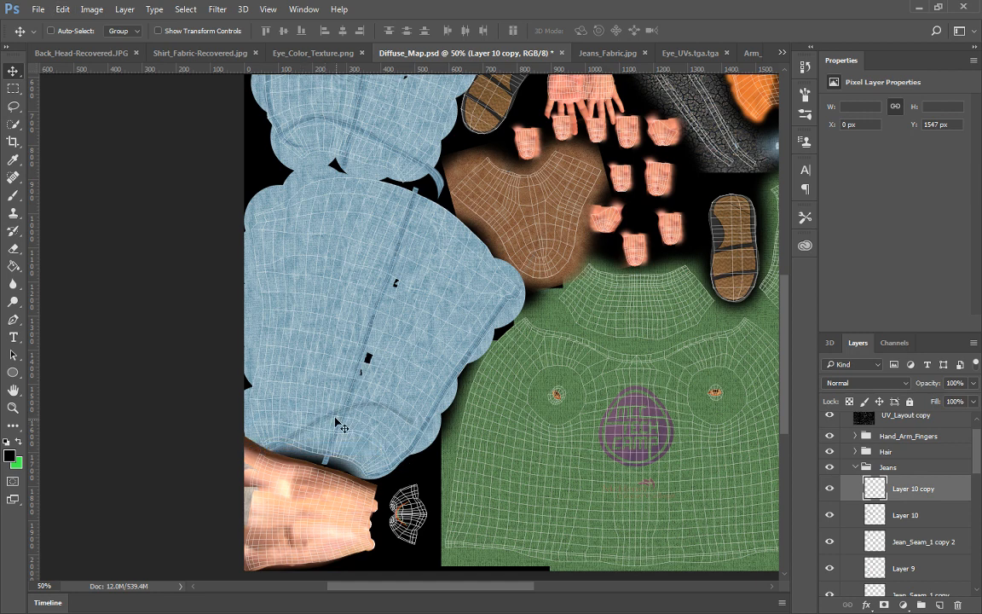
Rotate the flipped hem seam copy about 35° along the lower jeans piece's hem, centre it at X 248 px, Y 1686 px, and apply the transform
left_click_drag(414, 422, 430, 463)
key("ctrl+t")
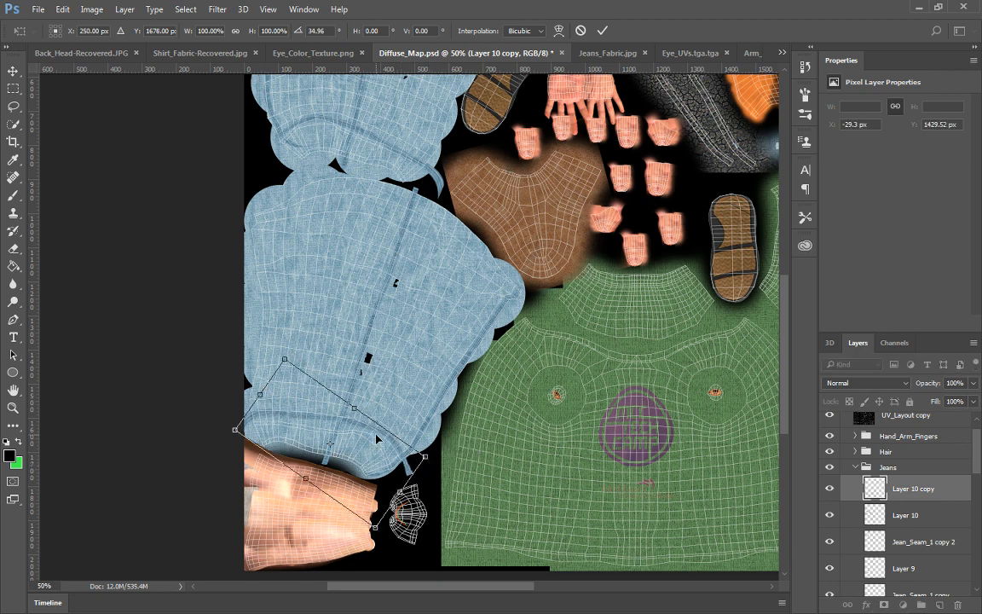
key("Left")
key("Left")
key("Left")
key("Left")
key("Down")
key("Down")
key("Down")
key("Down")
key("Down")
key("Down")
key("Down")
key("Down")
key("Down")
key("Down")
key("Down")
key("Down")
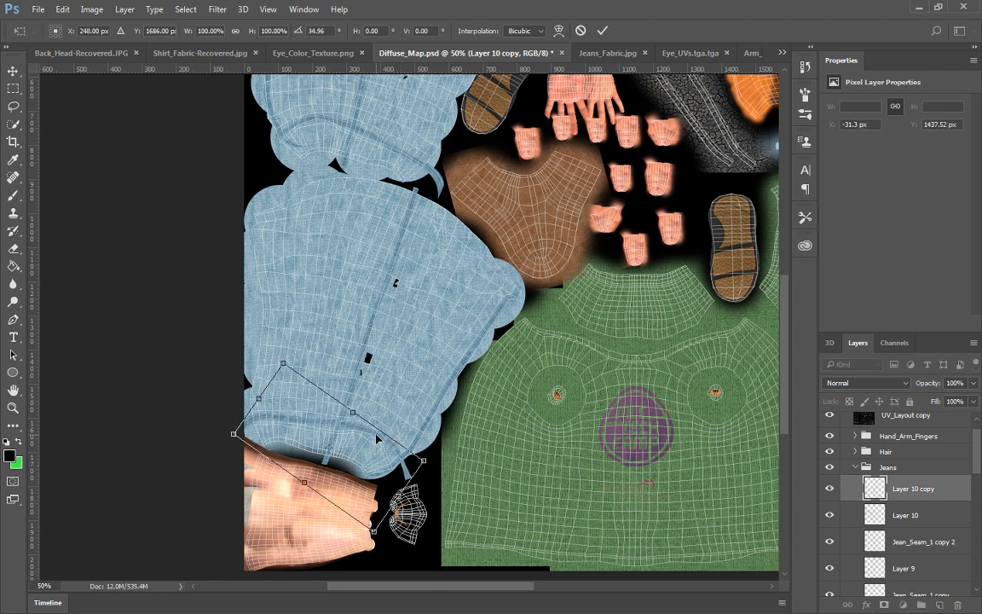
key("Return")
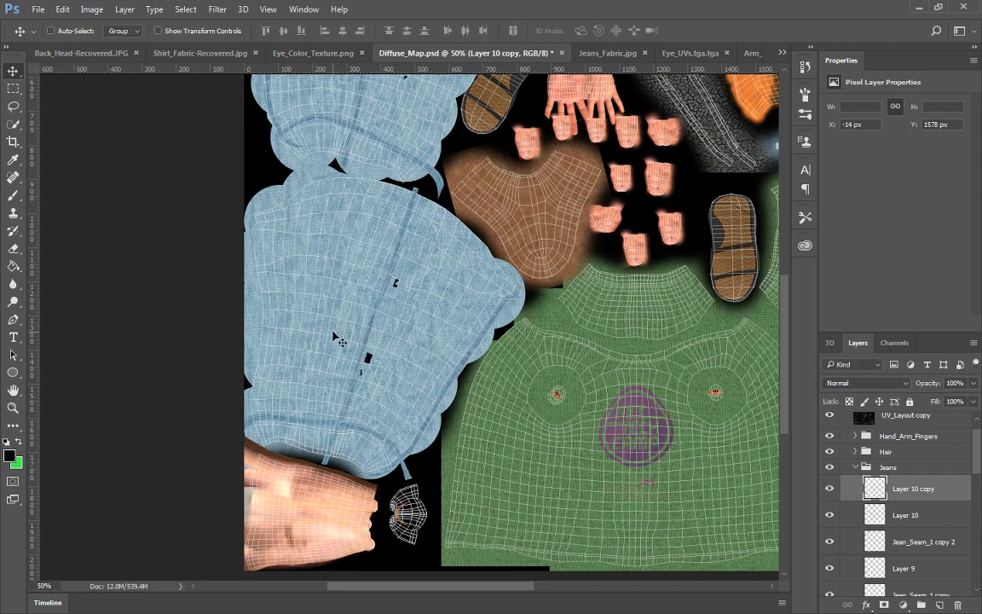
Hide the UV_Layout copy layer and save the map as Targa file Diffuse_Map at 32 bits/pixel, replacing the existing file
left_click_drag(415, 316, 384, 482)
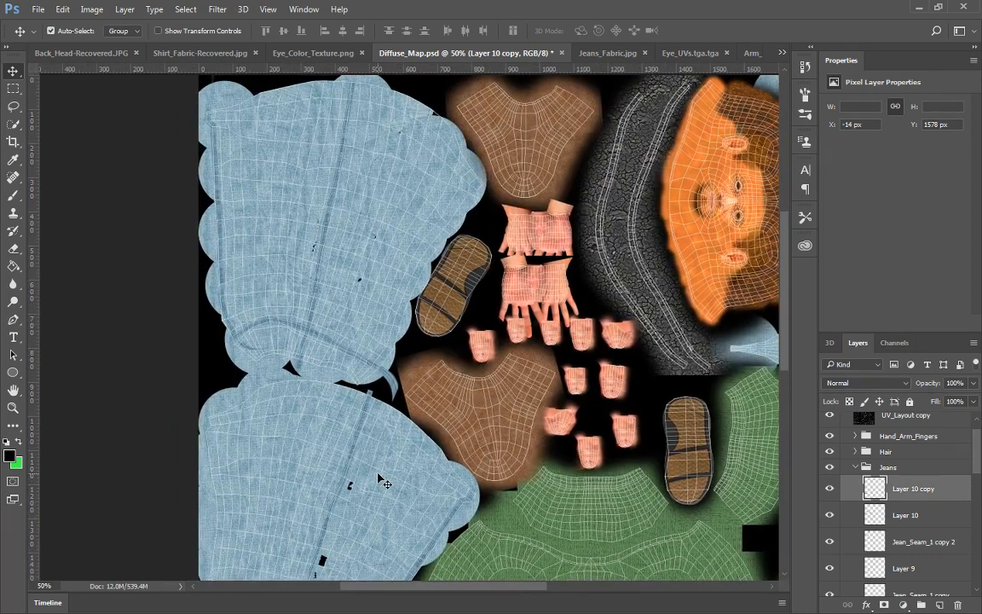
key("ctrl+shift+s")
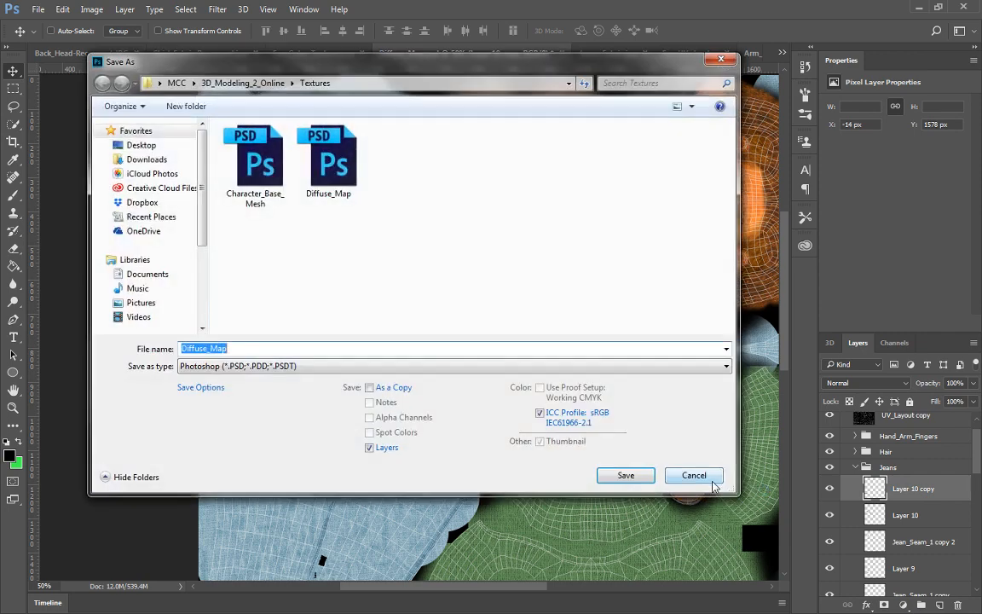
key("Escape")
left_click(826, 417)
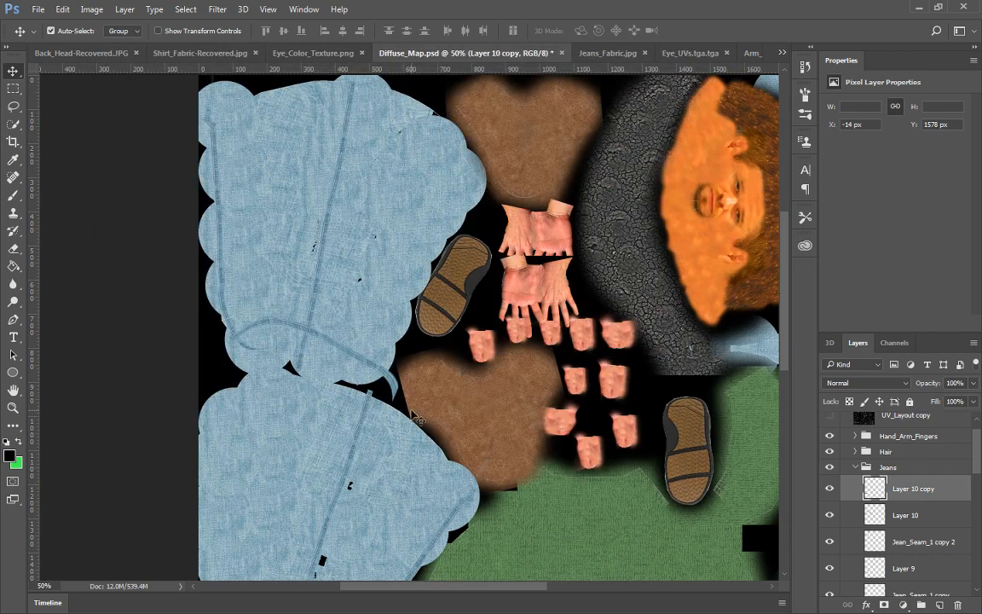
key("ctrl+shift+s")
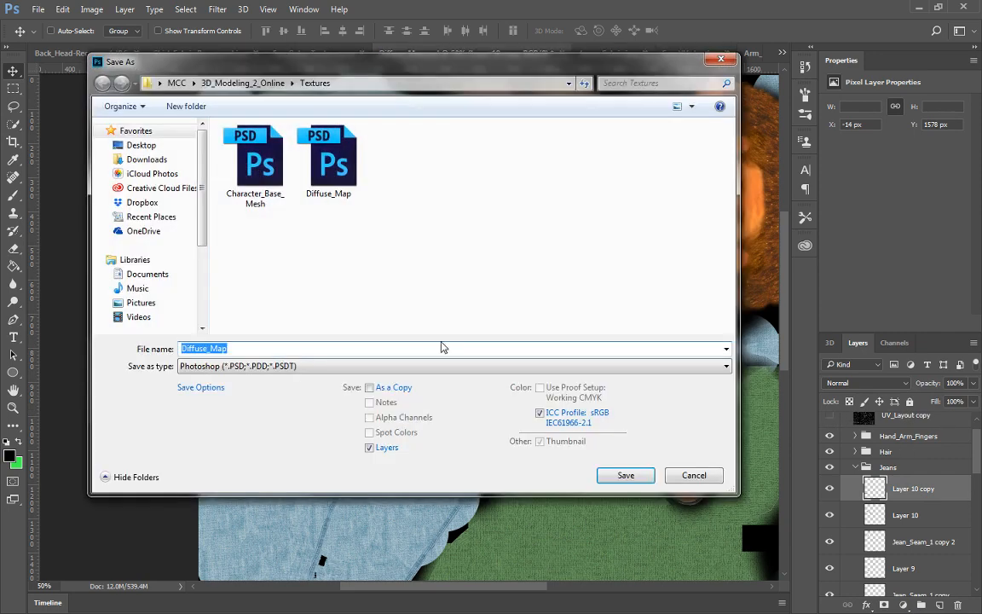
left_click(367, 365)
left_click(255, 584)
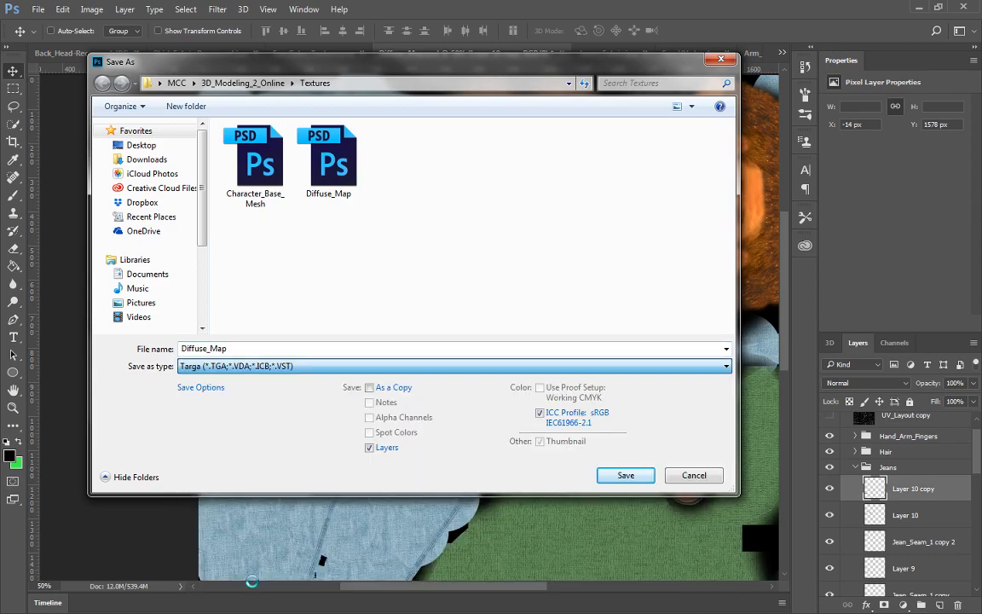
left_click(626, 474)
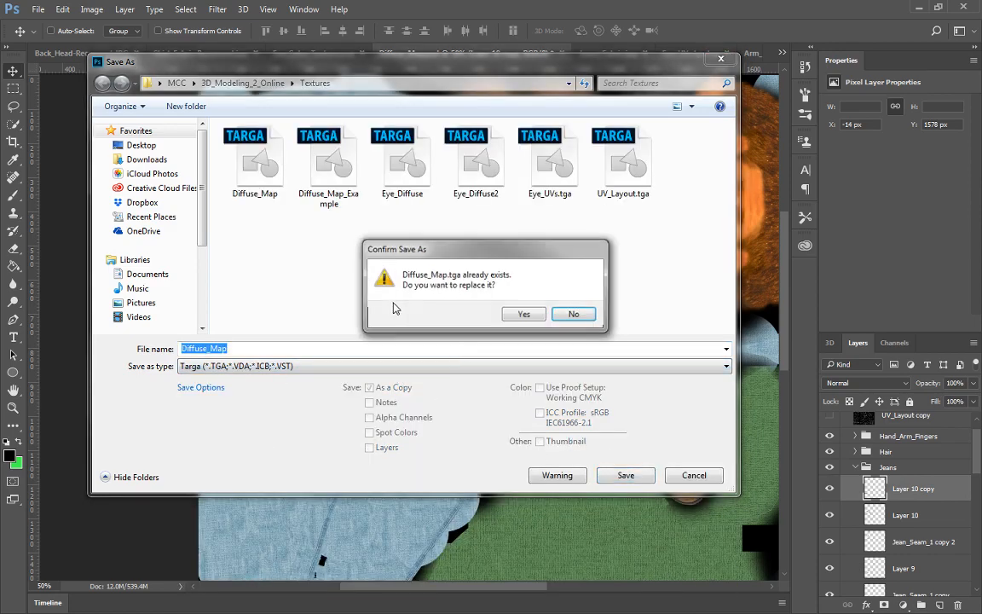
left_click(519, 314)
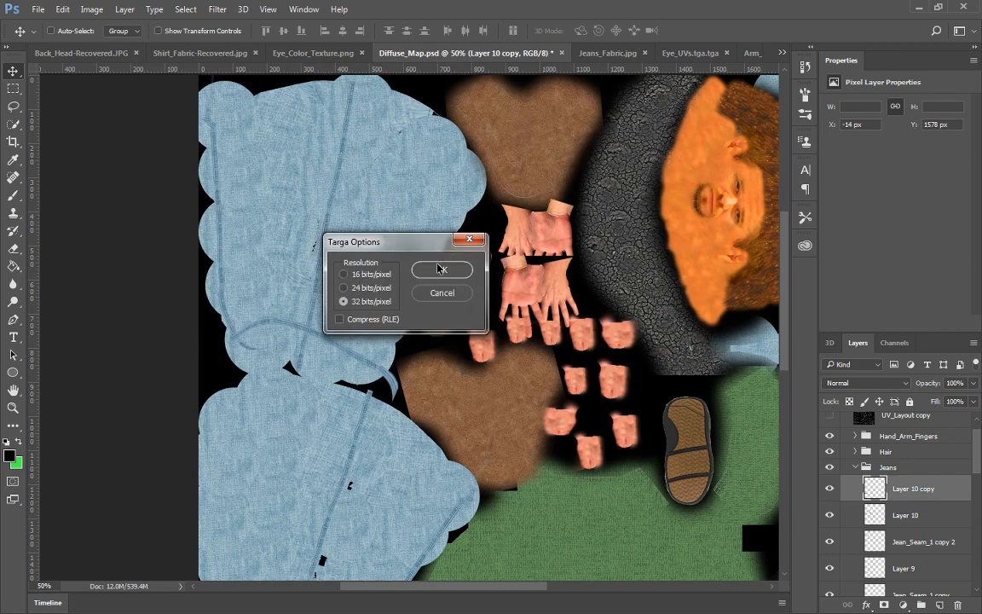
left_click(503, 268)
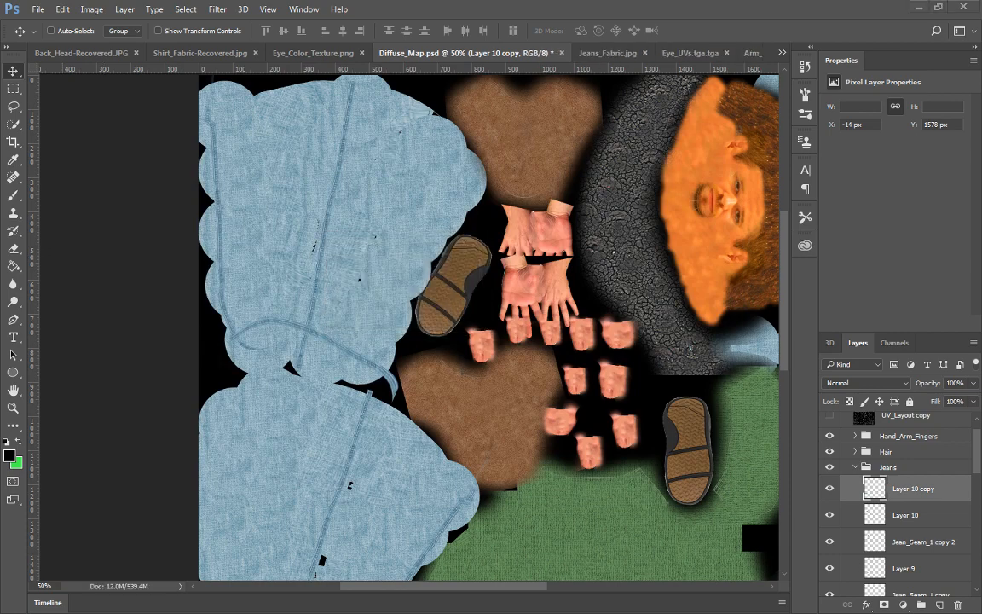
Switch to Maya, clear the mesh selection and examine the textured jeans from the front and along the outer leg seam
key("alt+Tab")
left_click_drag(90, 379, 316, 329)
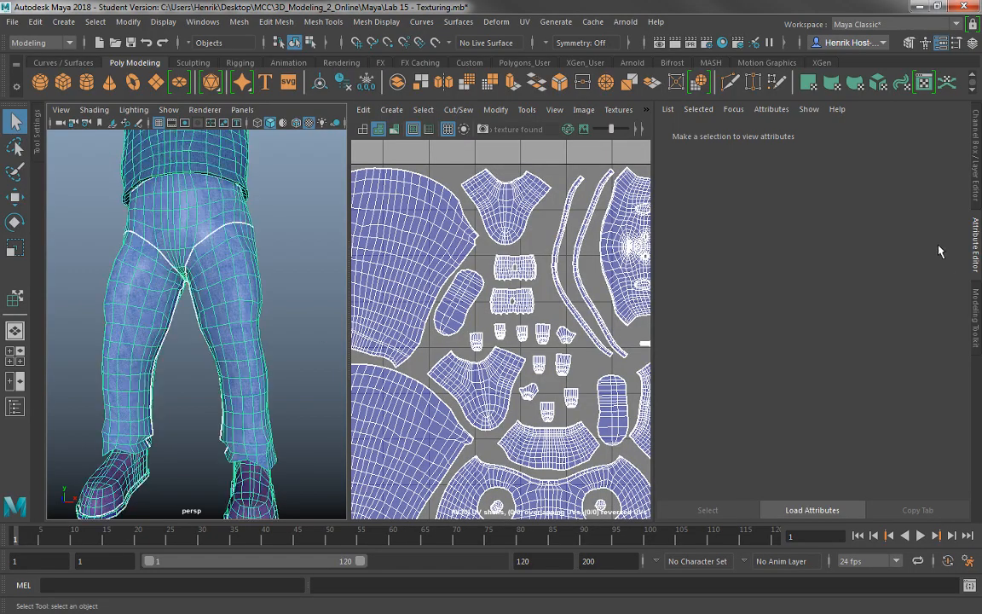
left_click_drag(155, 247, 291, 437)
left_click(287, 296)
left_click_drag(260, 392, 328, 409, "alt")
scroll(242, 346, "down", 5)
left_click_drag(241, 346, 104, 252, "alt")
scroll(207, 320, "up", 8)
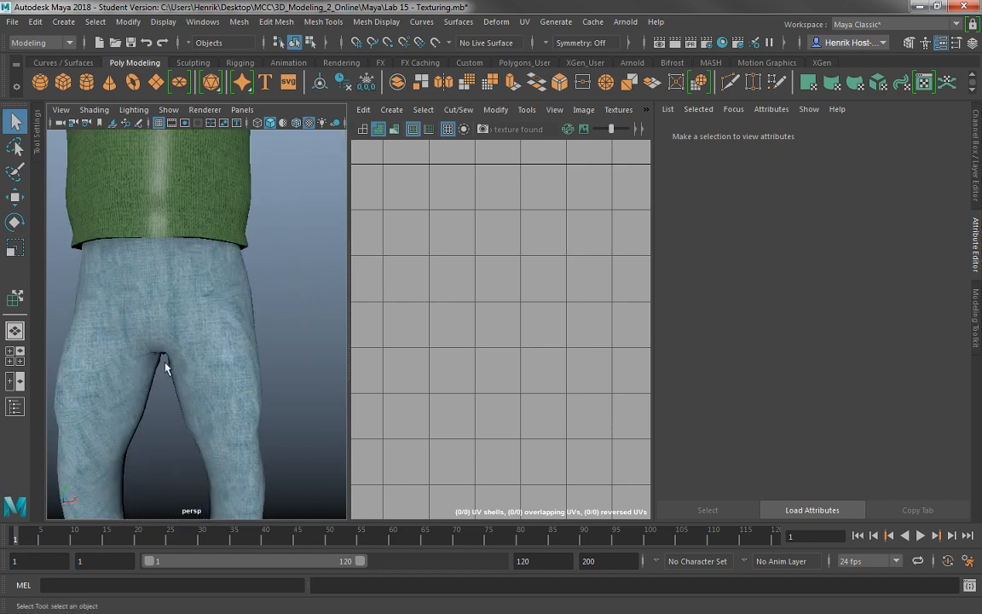
left_click_drag(165, 367, 305, 368, "alt")
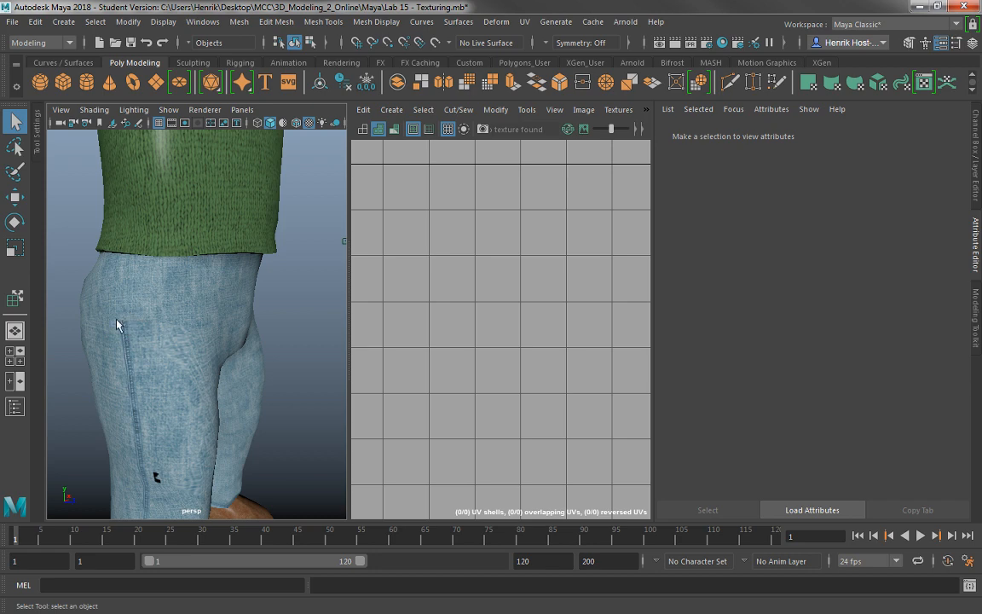
left_click_drag(118, 325, 194, 355, "alt")
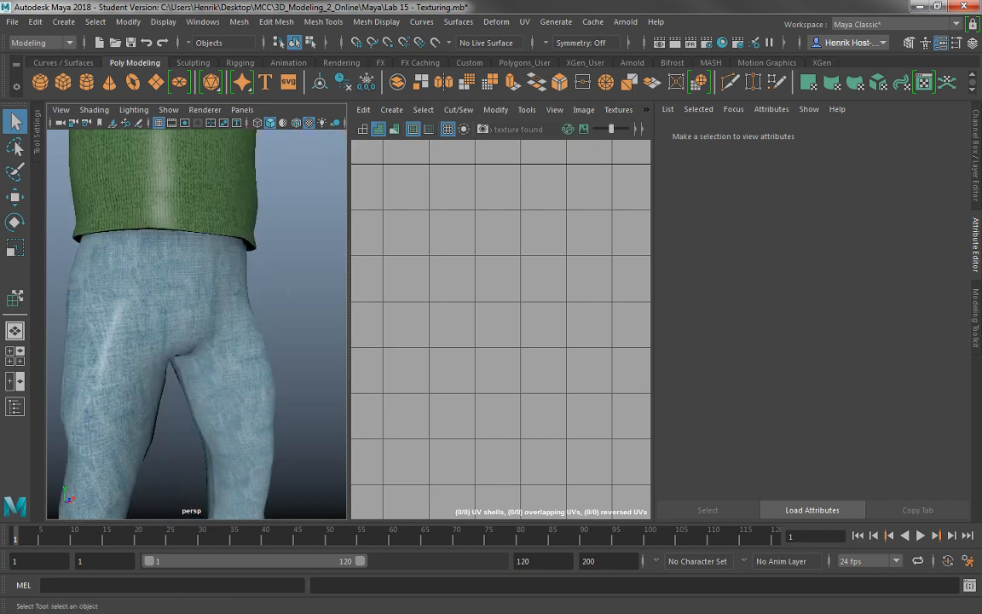
Switch to Photoshop, duplicate the Jean_Seam_1 copy 2 layer, and move the duplicate to X 902 px, Y 28 px
key("alt+Tab")
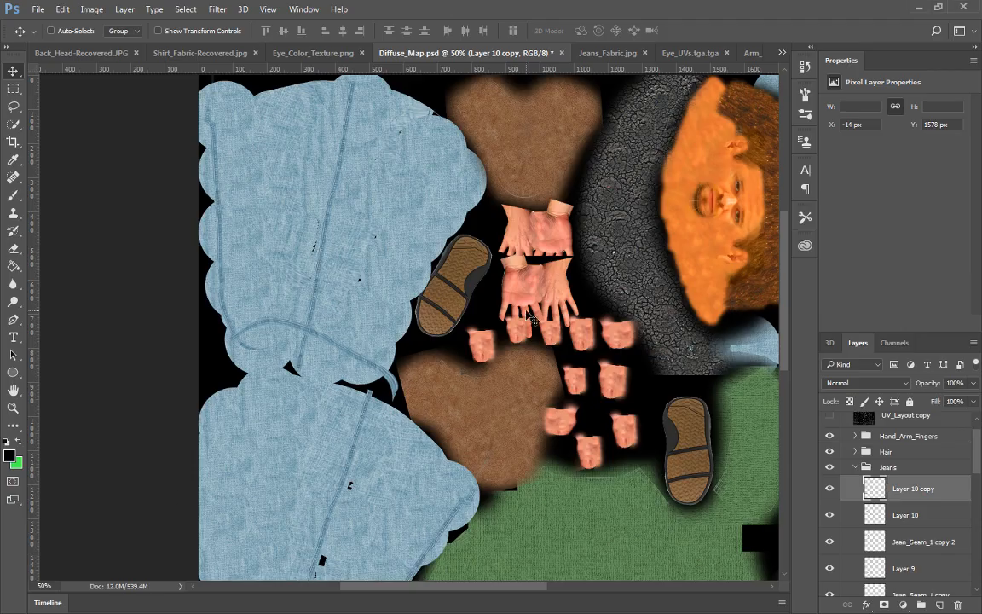
left_click_drag(552, 303, 176, 287)
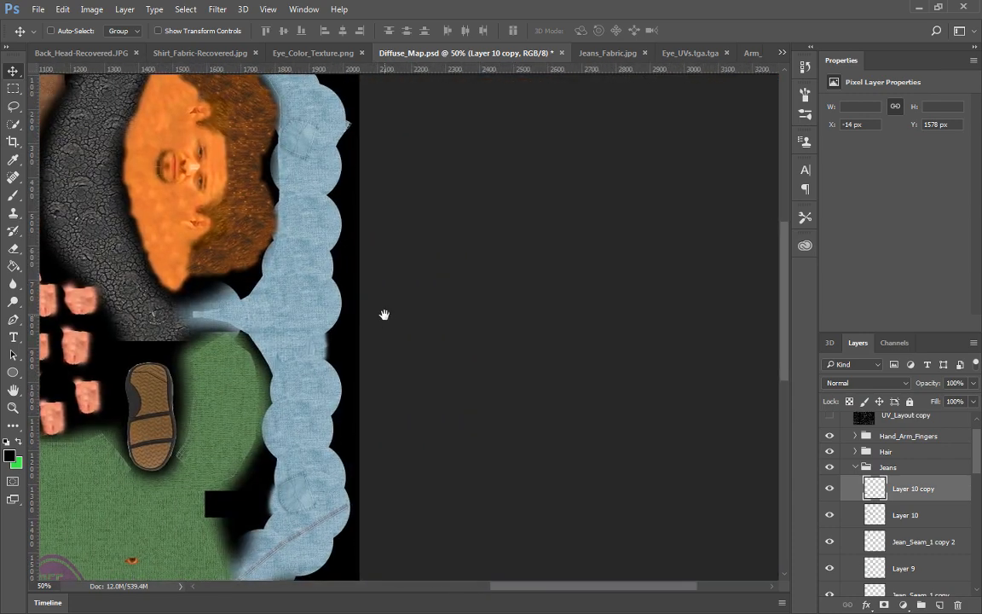
left_click_drag(385, 314, 429, 308)
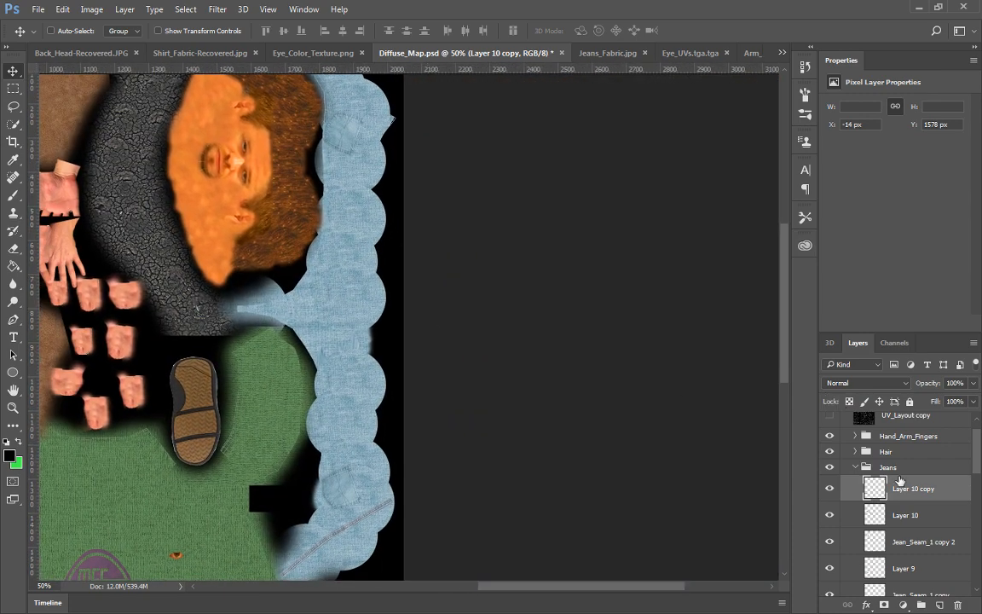
left_click(928, 552)
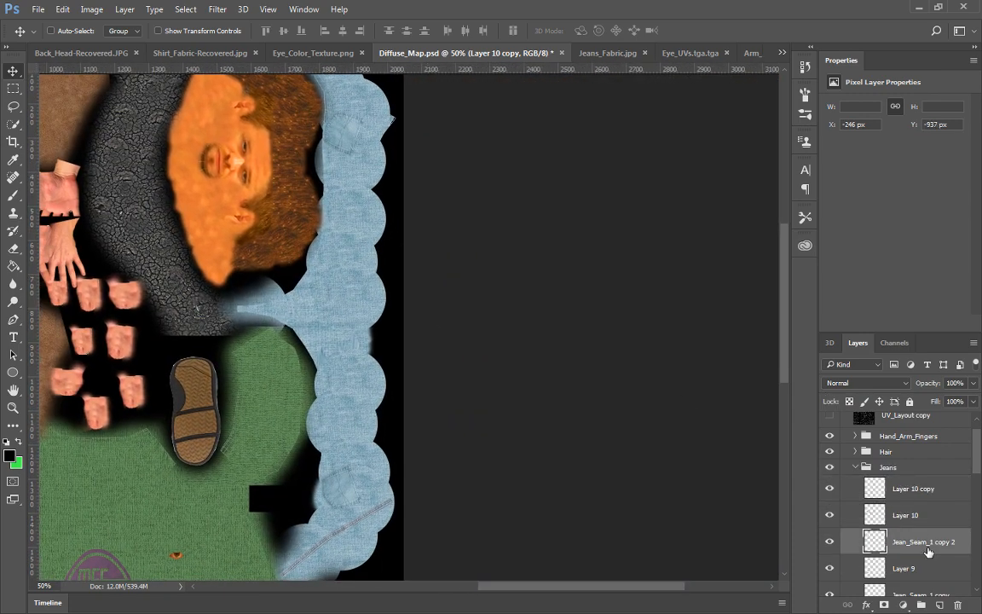
key("ctrl+j")
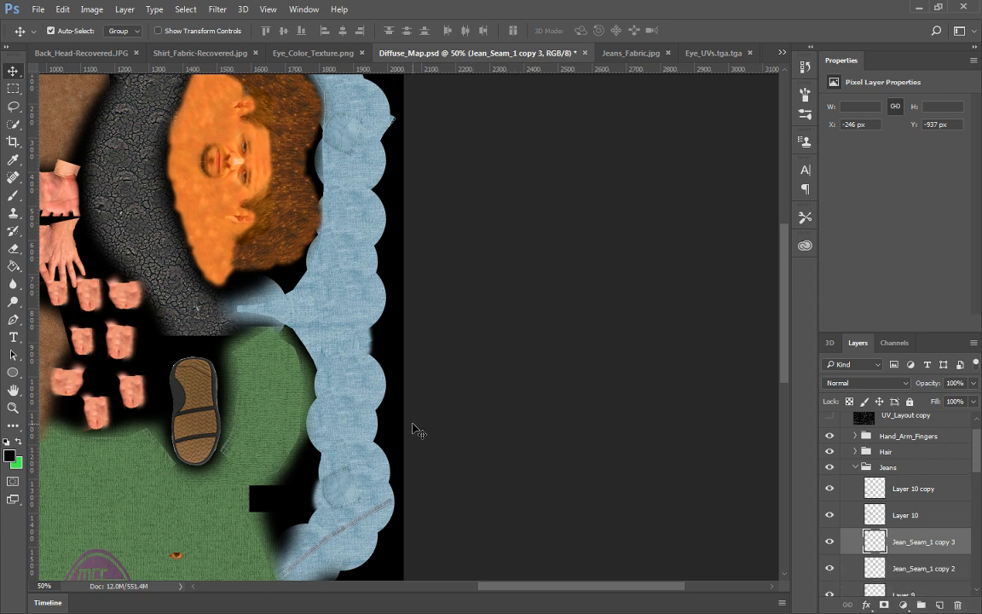
key("ctrl+t")
key("ctrl+0")
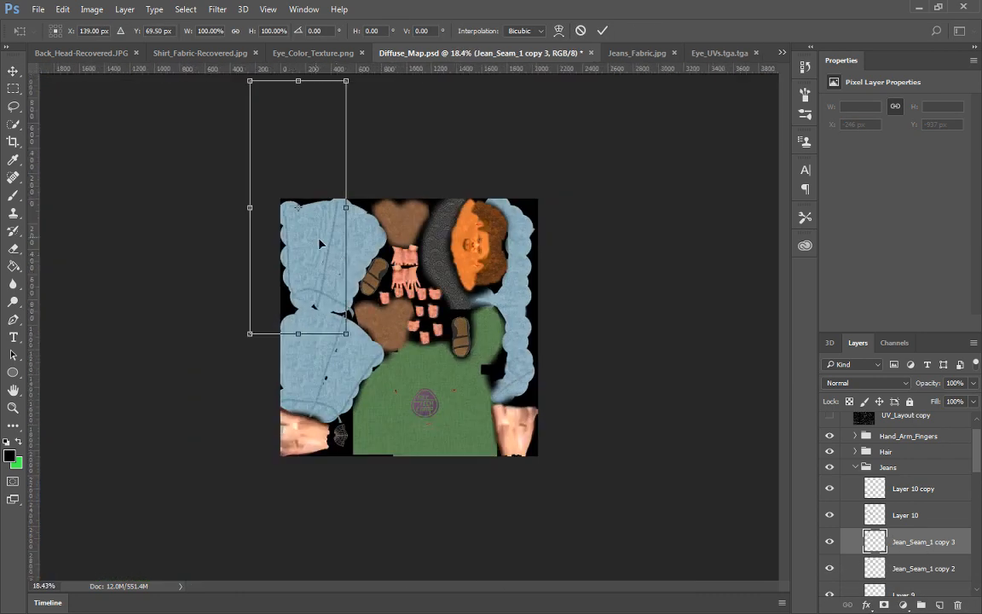
left_click_drag(320, 245, 454, 331)
key("Return")
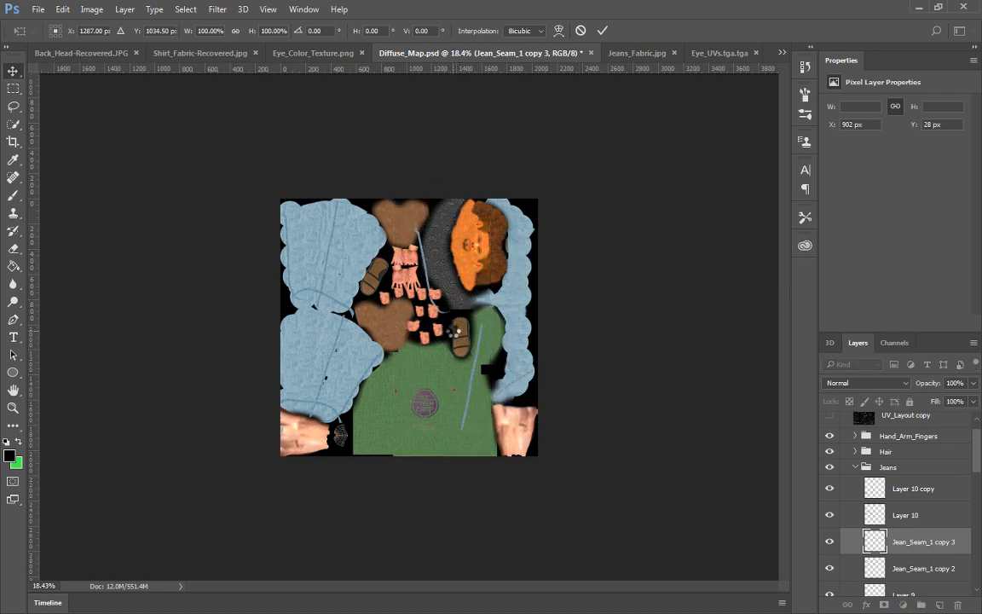
Erase the curved seam fragment crossing the hand and finger textures from Jean_Seam_1 copy 3, keeping only the straight seam
key("e")
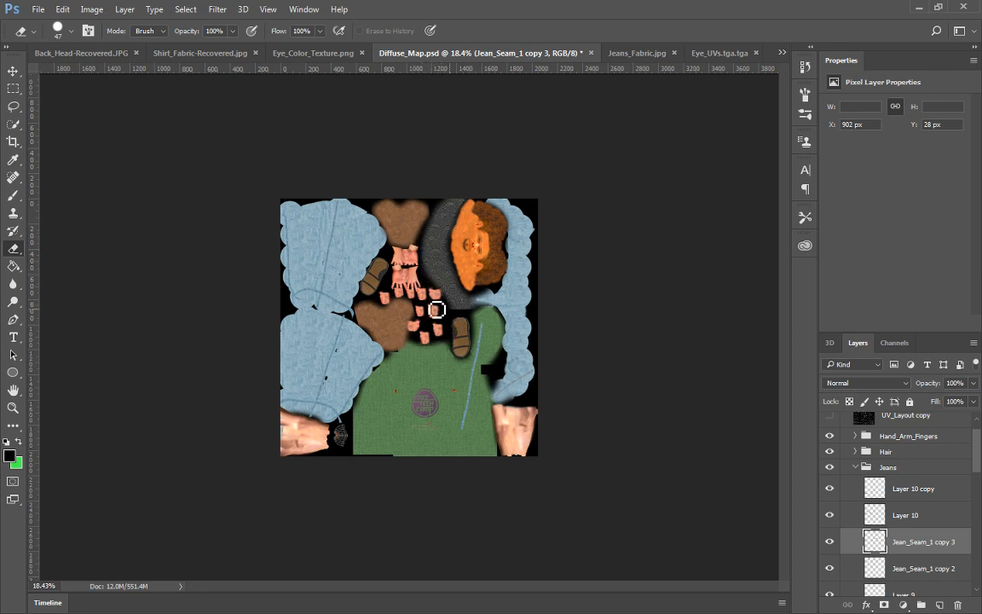
left_click(14, 69)
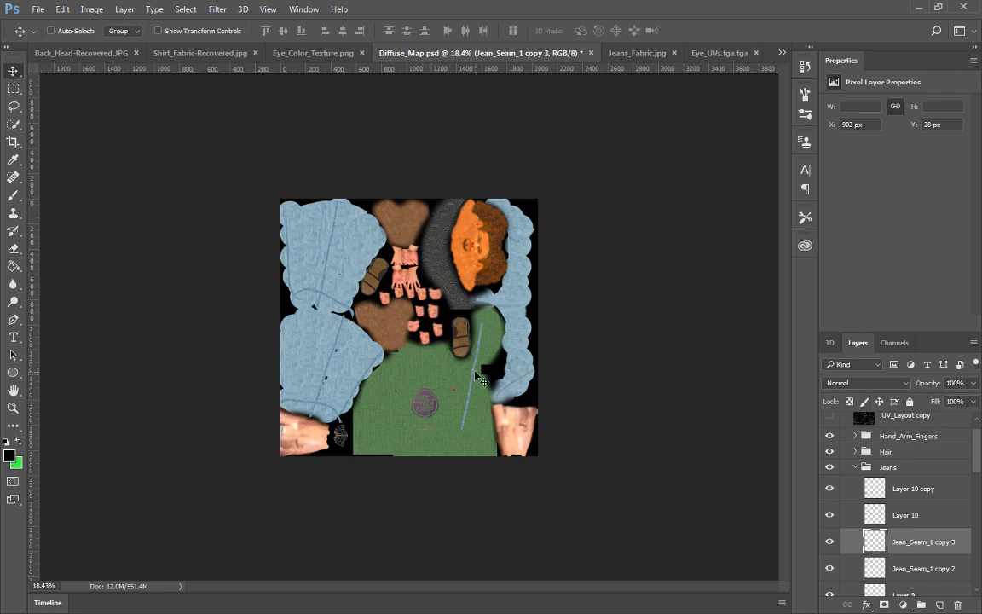
key("ctrl+t")
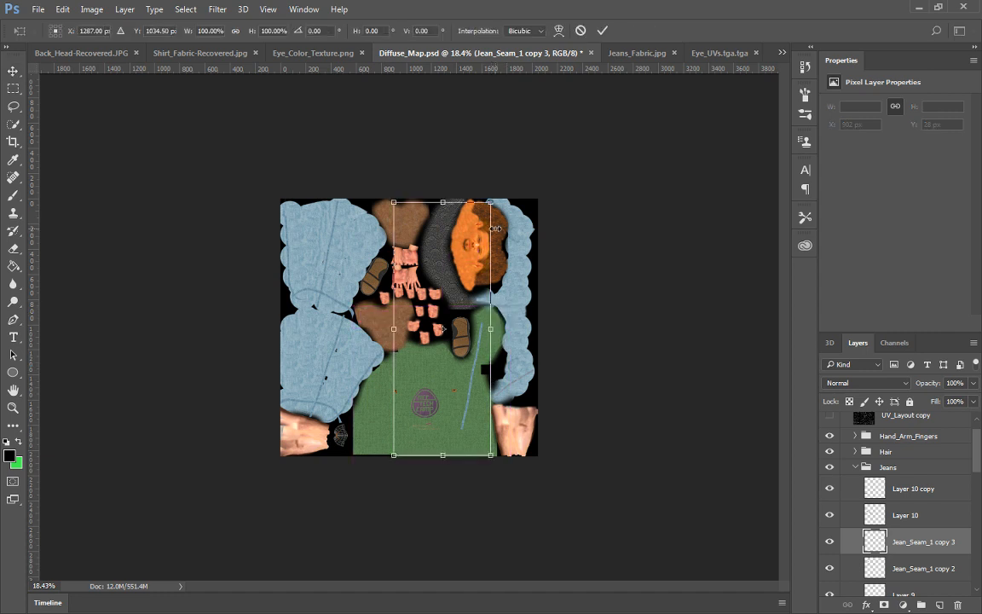
key("Return")
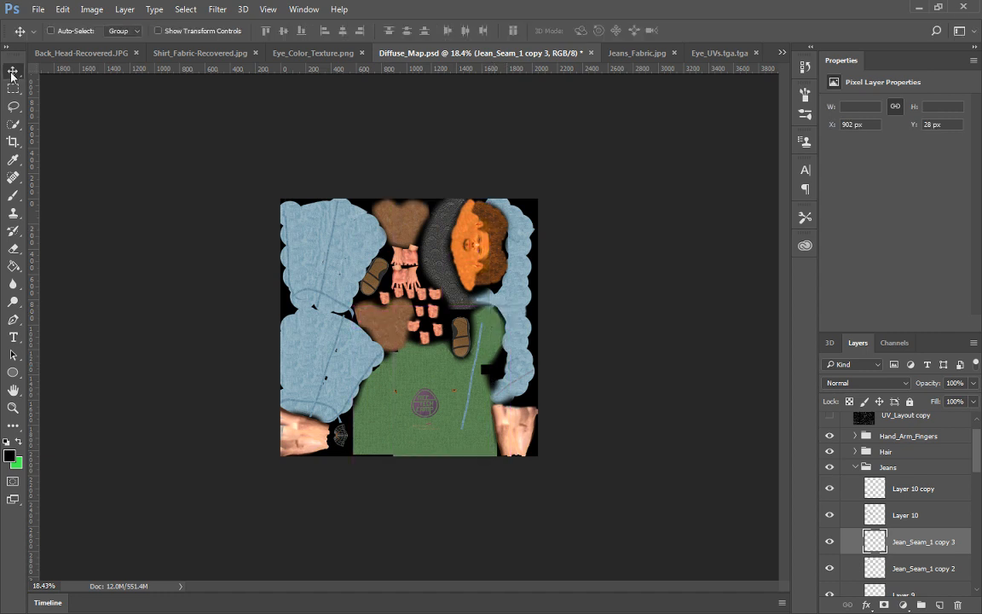
Cut the straight seam over the green shirt texture using a rectangular selection, and delete the leftover Jean_Seam_1 copy 3 layer
left_click(13, 88)
left_click_drag(450, 313, 506, 436)
key("ctrl+d")
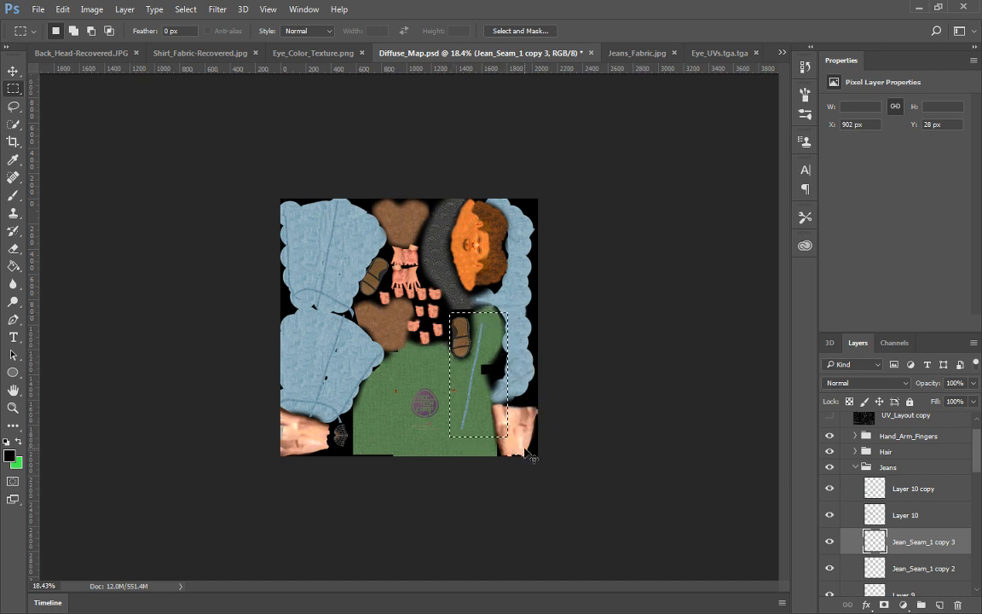
left_click(957, 600)
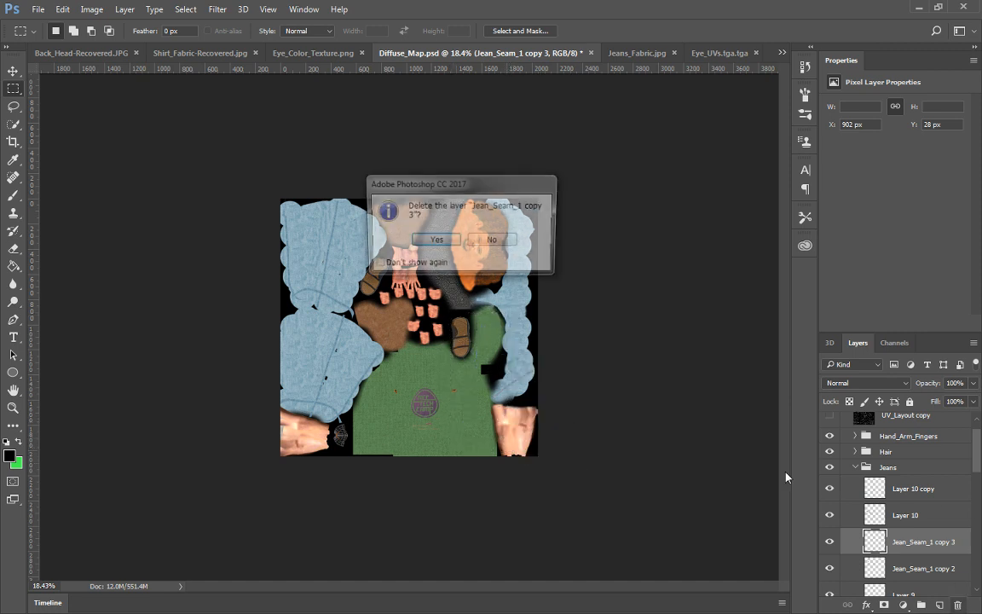
left_click(437, 239)
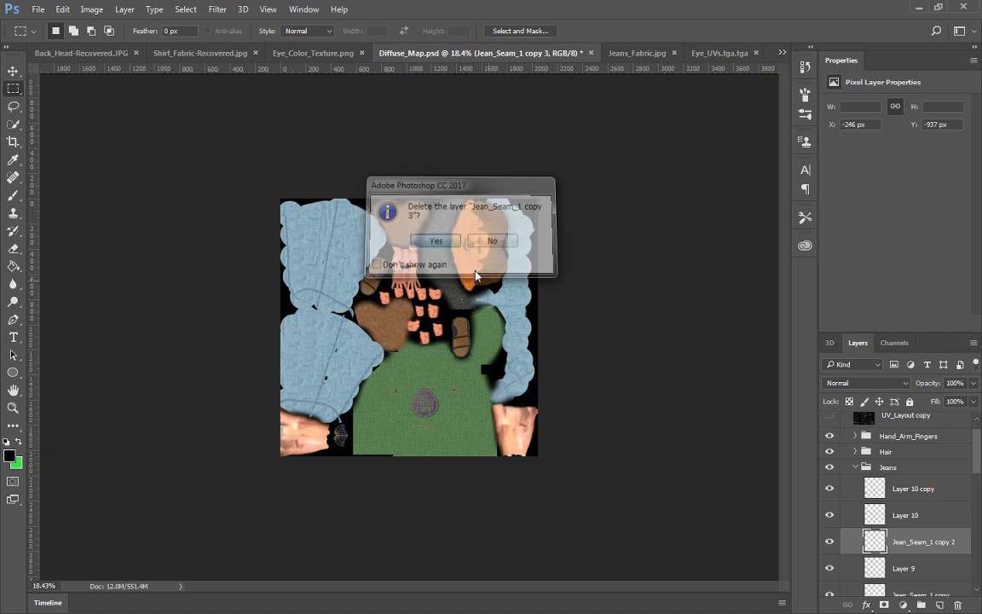
Paste the cut straight seam onto a new layer above Jean_Seam_1 copy 2 and move it to X 1543 px, Y 565 px
left_click(937, 605)
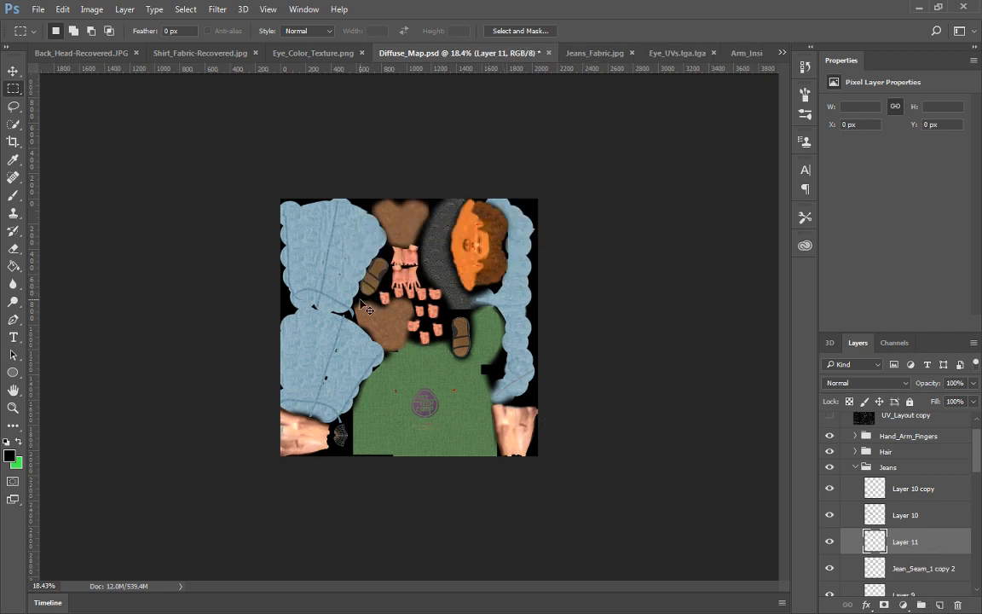
key("ctrl+v")
left_click(10, 71)
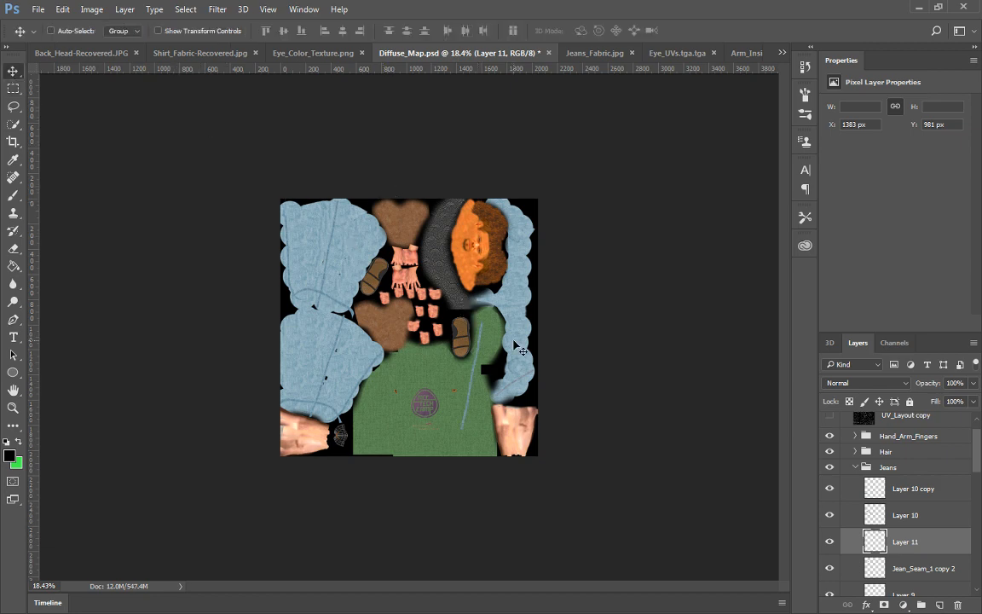
left_click_drag(472, 362, 497, 300)
key("ctrl+plus")
key("ctrl+plus")
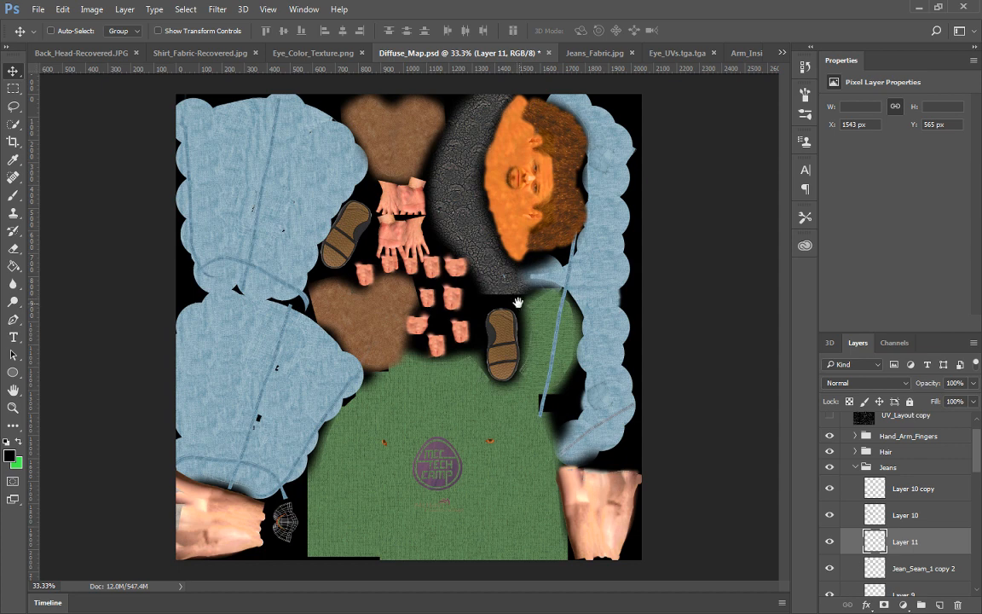
Rotate the pasted seam on Layer 11 by 77.23° so it runs nearly horizontally across the denim piece
key("ctrl+t")
left_click_drag(629, 260, 638, 326)
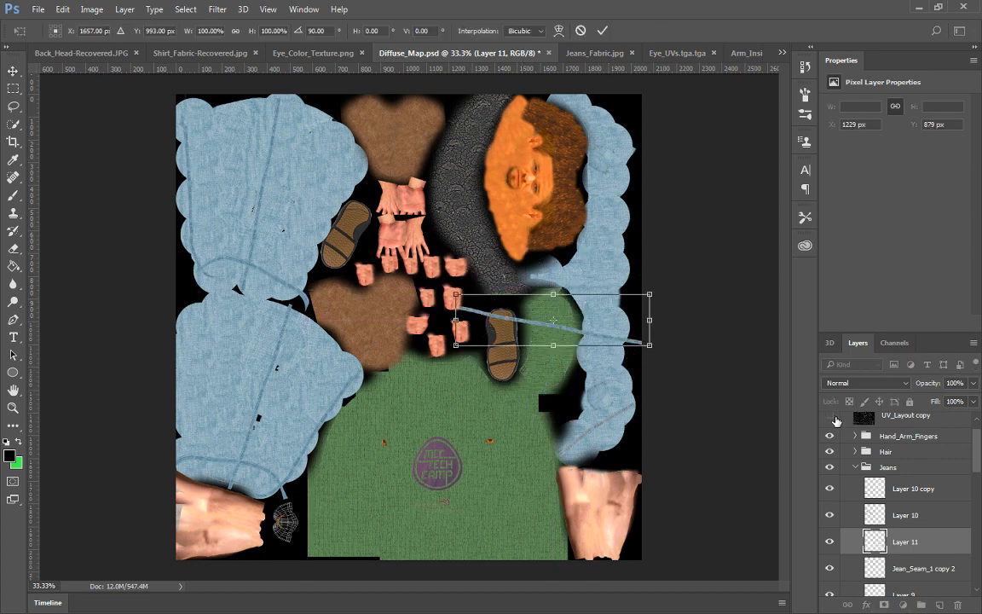
left_click_drag(679, 351, 681, 318)
key("Return")
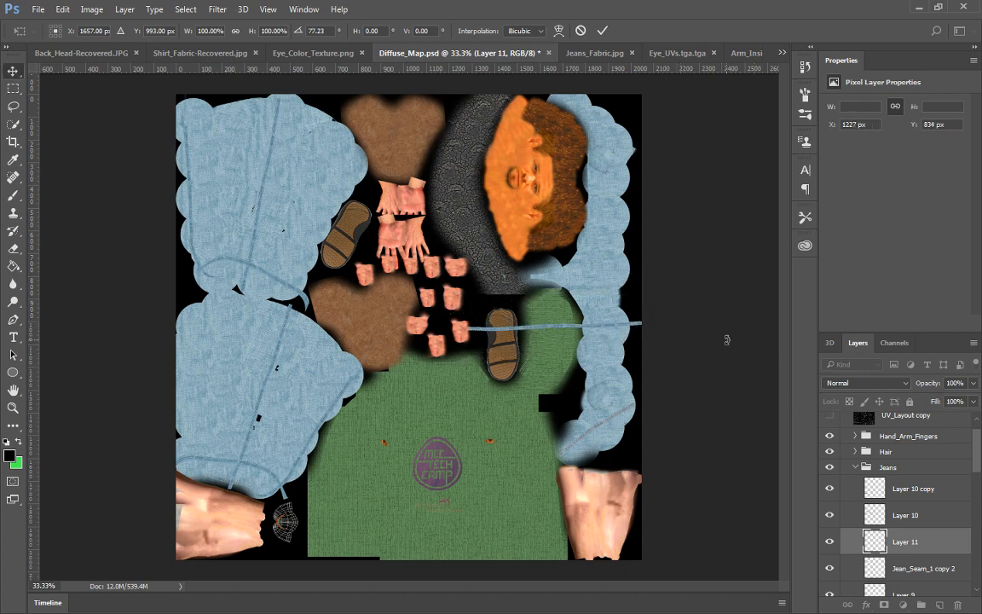
Show the UV_Layout copy wireframe and move the Layer 11 seam to X 1227 px, Y 631 px, across the crotch of the jeans piece
left_click(830, 416)
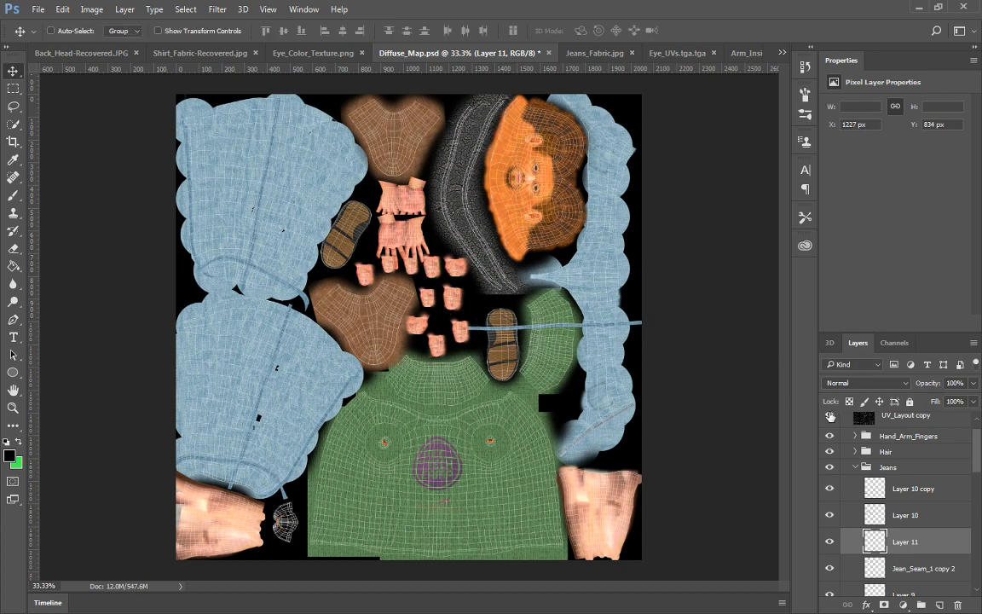
key("ctrl+plus")
key("ctrl+plus")
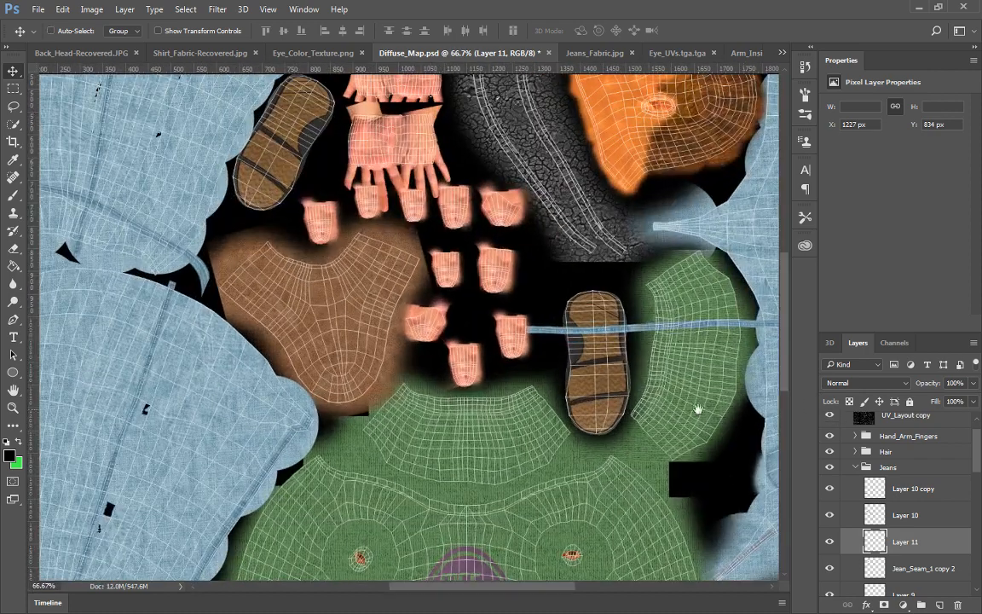
left_click_drag(666, 408, 426, 422)
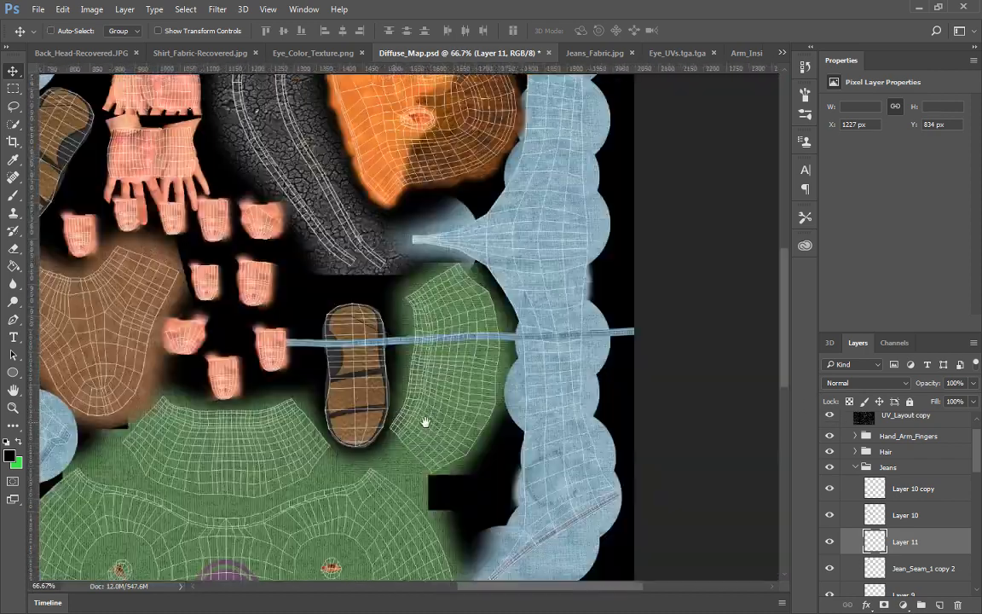
left_click_drag(510, 342, 517, 252)
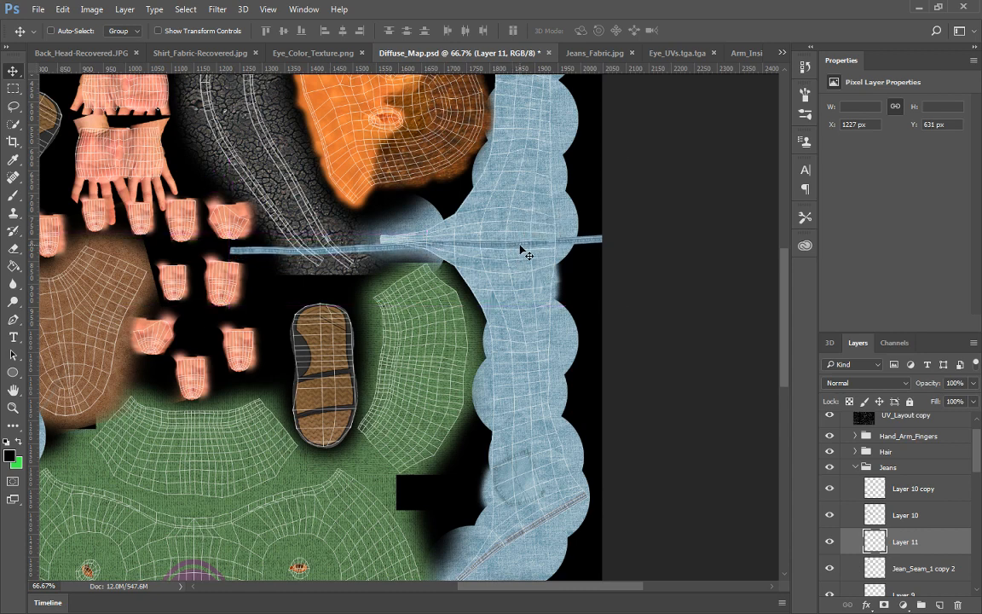
Duplicate Layer 11, place the copy just above the original at X 1217 px, Y 588 px, and flip it vertically
left_click_drag(939, 543, 940, 605)
left_click_drag(488, 239, 488, 223)
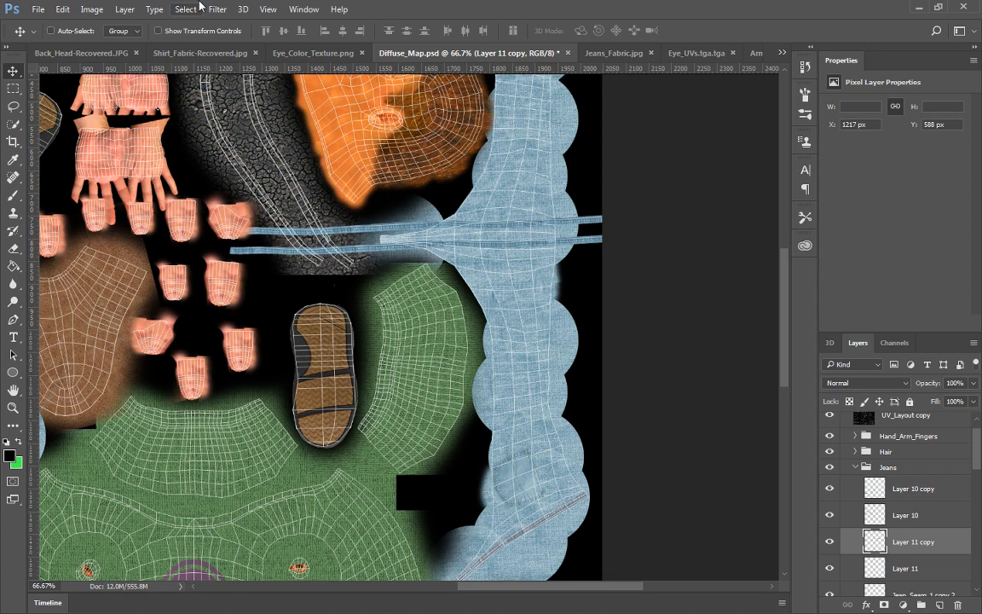
left_click(62, 8)
mouse_move(101, 305)
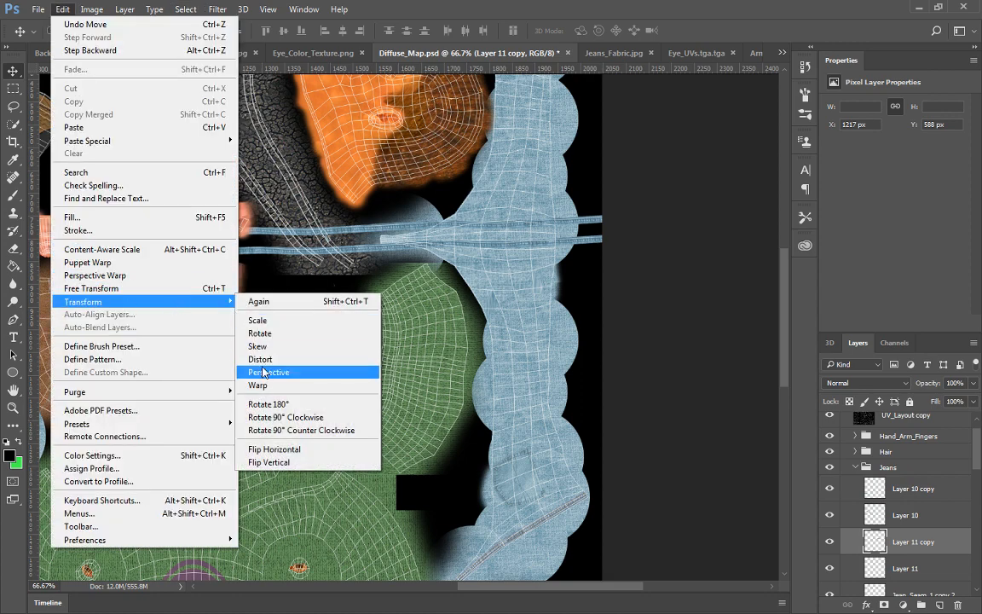
left_click(255, 462)
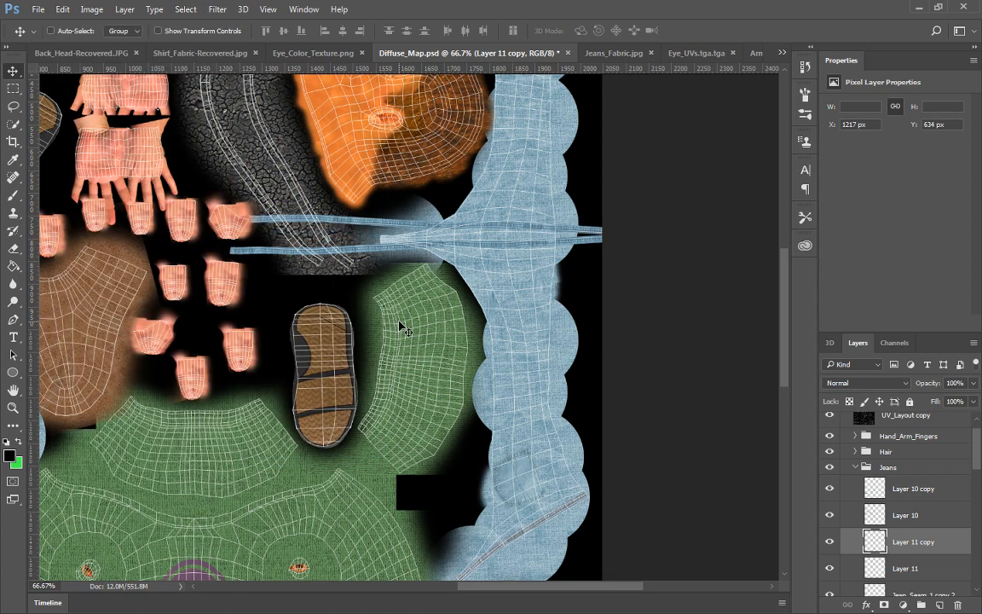
Rotate the Layer 11 copy seam by -3.12° to align it with the UV lines
key("ctrl+t")
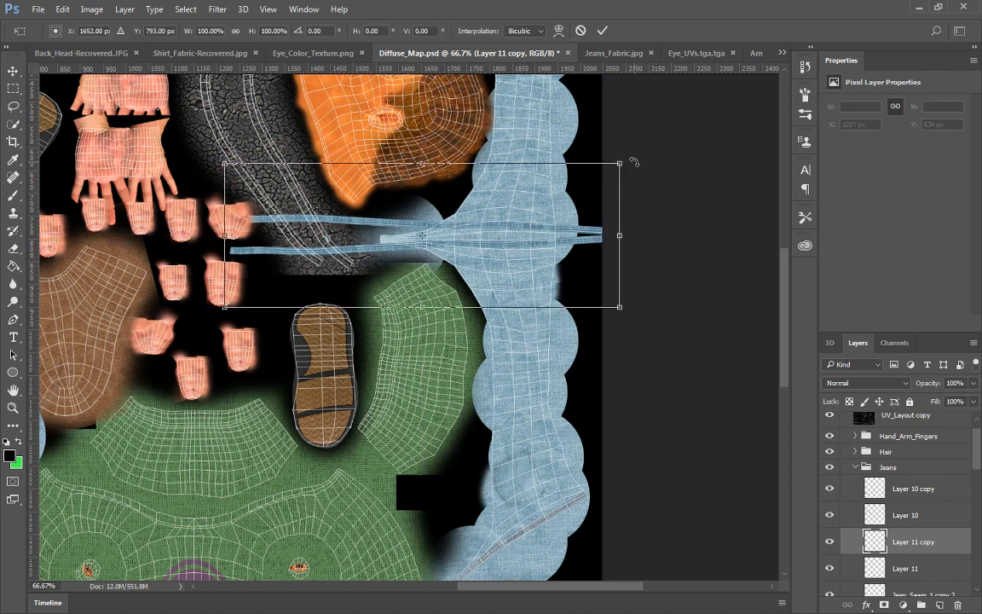
left_click_drag(633, 156, 631, 151)
left_click_drag(630, 149, 630, 150)
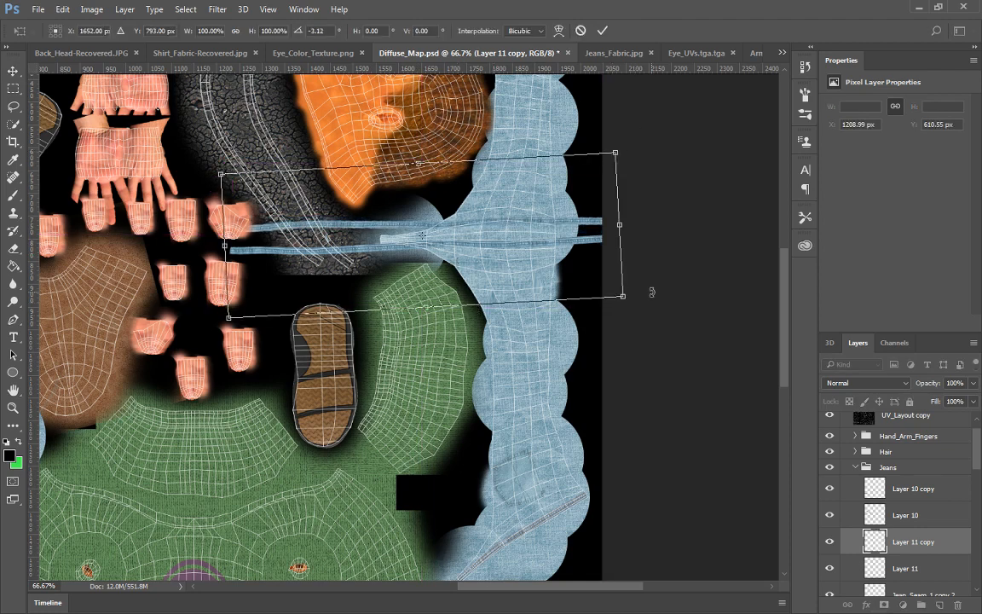
key("Return")
Copy a short section of the upper seam to a new layer and move it onto the denim crotch area
left_click(12, 88)
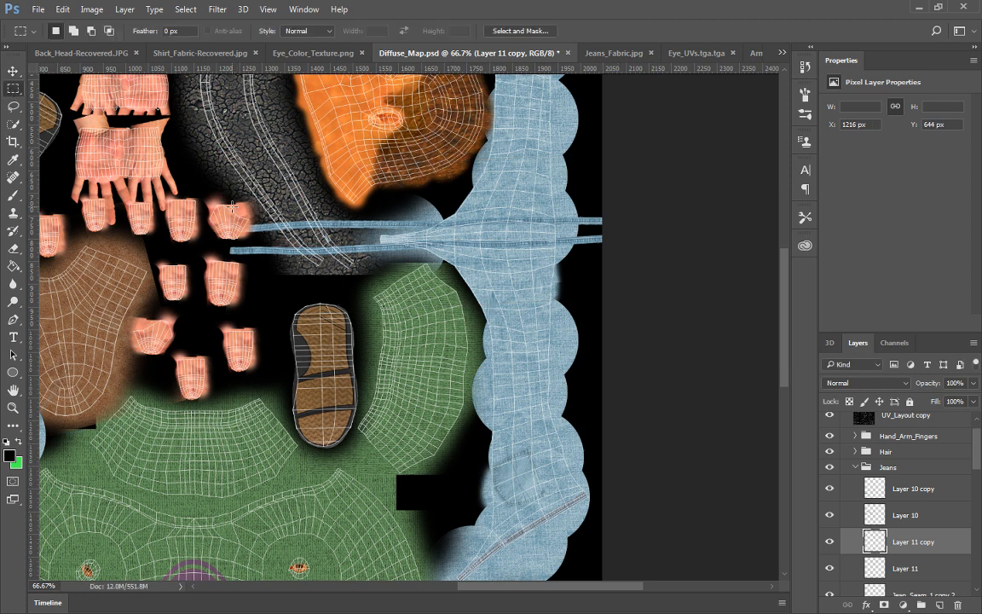
left_click_drag(332, 209, 407, 237)
key("ctrl+j")
left_click(13, 71)
left_click_drag(375, 210, 497, 208)
Rotate the short Layer 12 seam piece to -35.93° and place it diagonally between the two horizontal seams
key("ctrl+t")
key("ctrl+plus")
key("ctrl+plus")
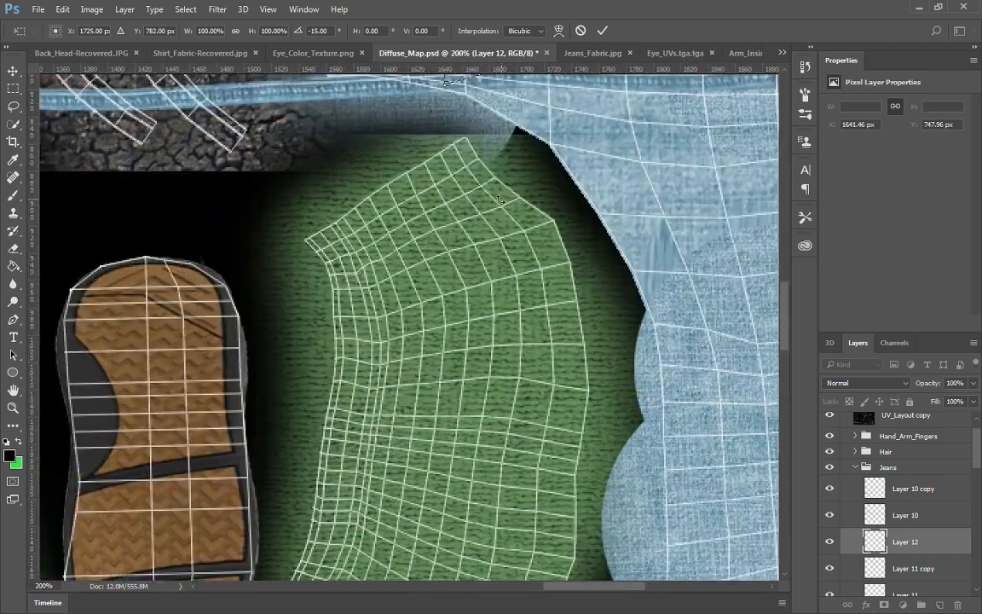
scroll(463, 321, "up", 5)
scroll(463, 321, "right", 3)
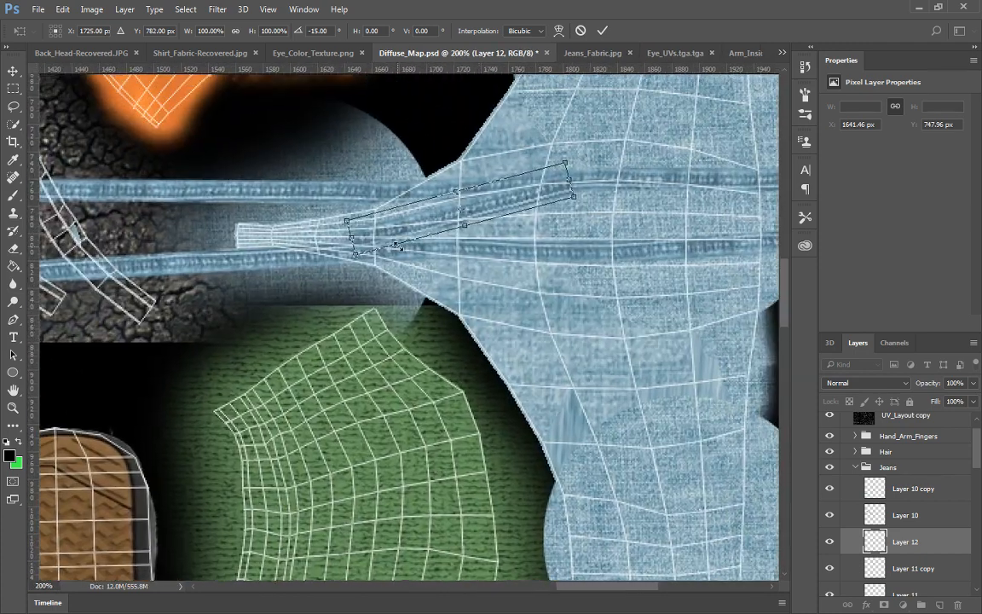
left_click_drag(574, 157, 538, 110)
left_click_drag(483, 179, 664, 180)
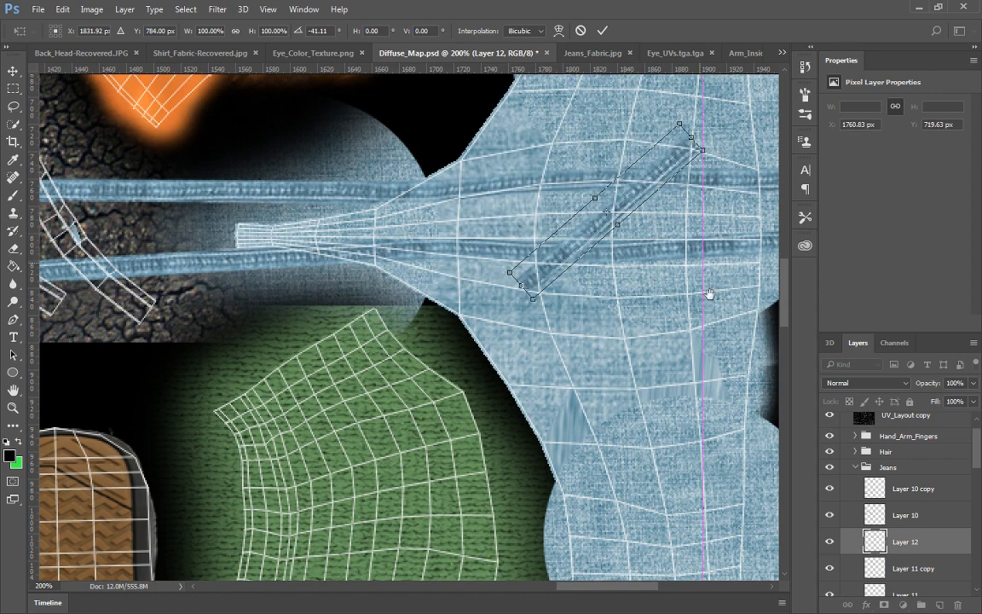
left_click_drag(691, 296, 530, 321)
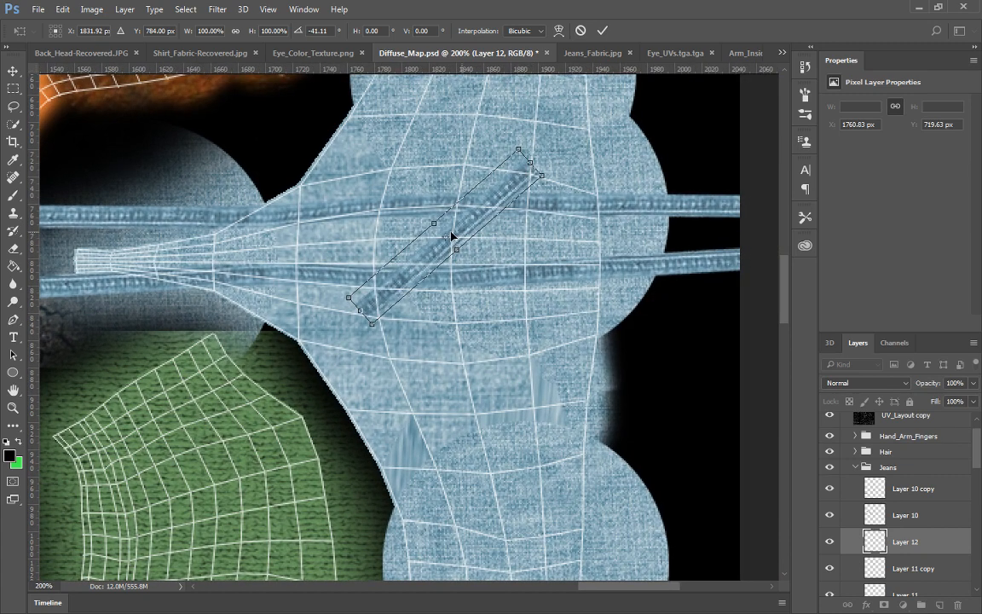
left_click_drag(451, 236, 375, 231)
left_click_drag(476, 168, 476, 180)
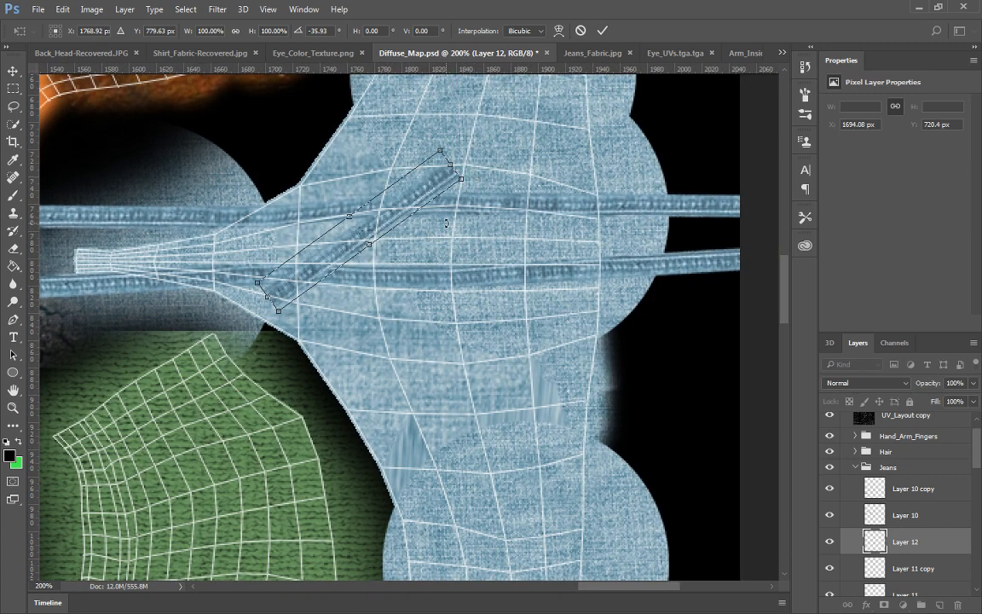
key("Return")
Erase the diagonal piece's ends that overshoot the two horizontal seams and nudge it to X 1720 px
key("e")
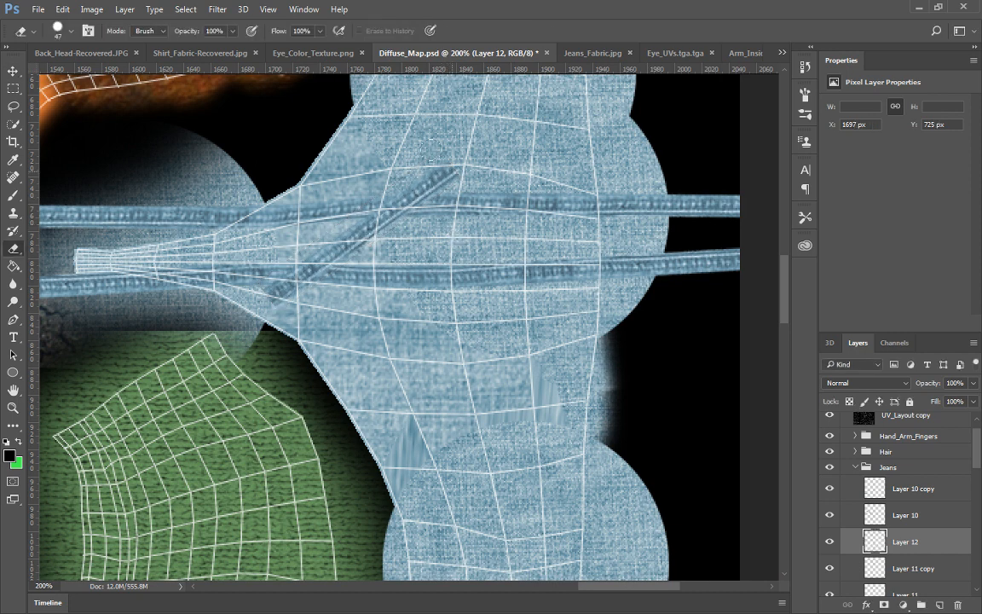
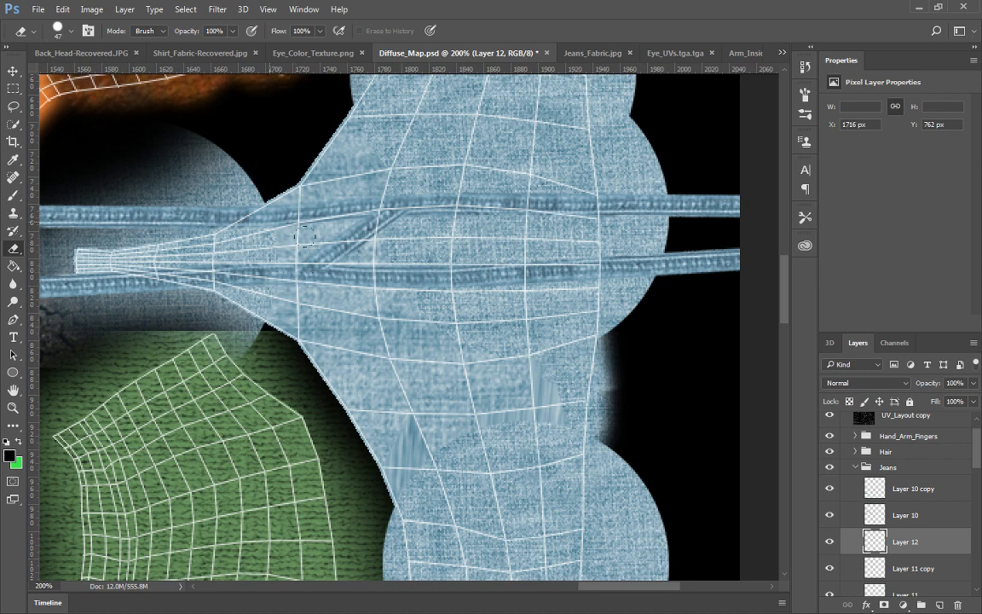
left_click(13, 70)
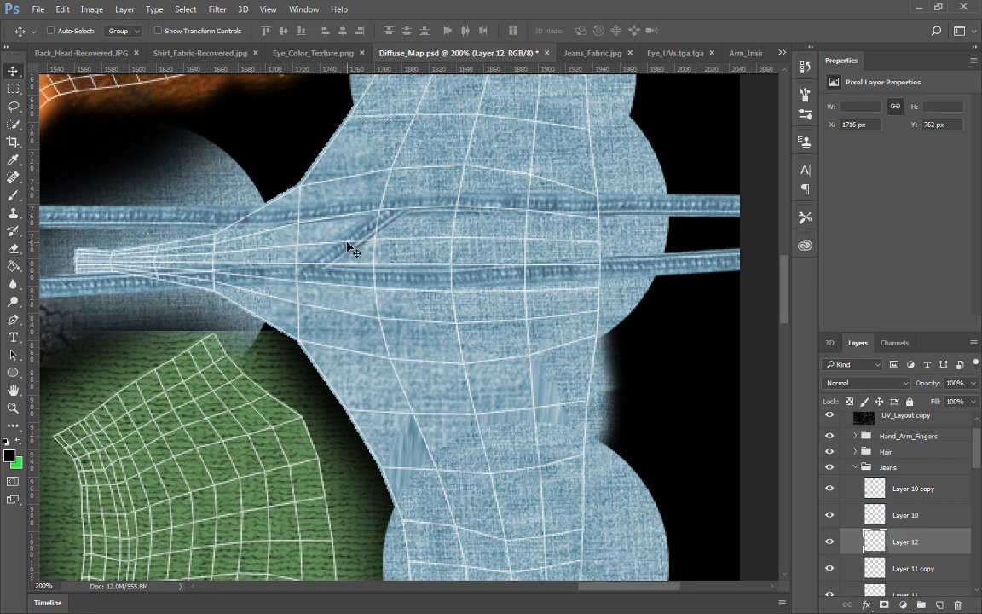
key("Right")
key("Right")
key("Right")
key("Right")
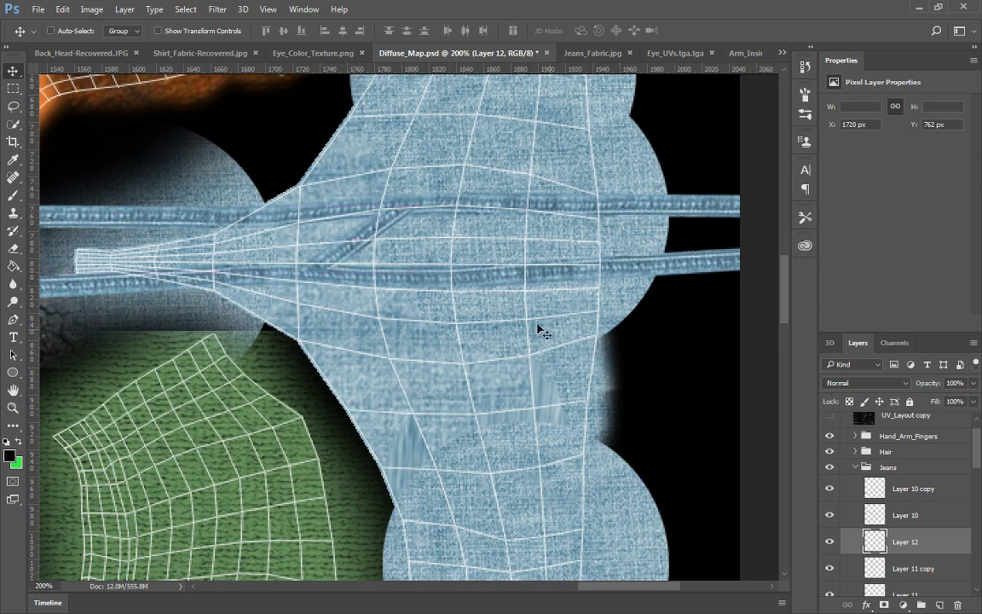
Hide the UV wireframe and save the texture as the Targa file Diffuse_Map, replacing the existing one
key("ctrl+d")
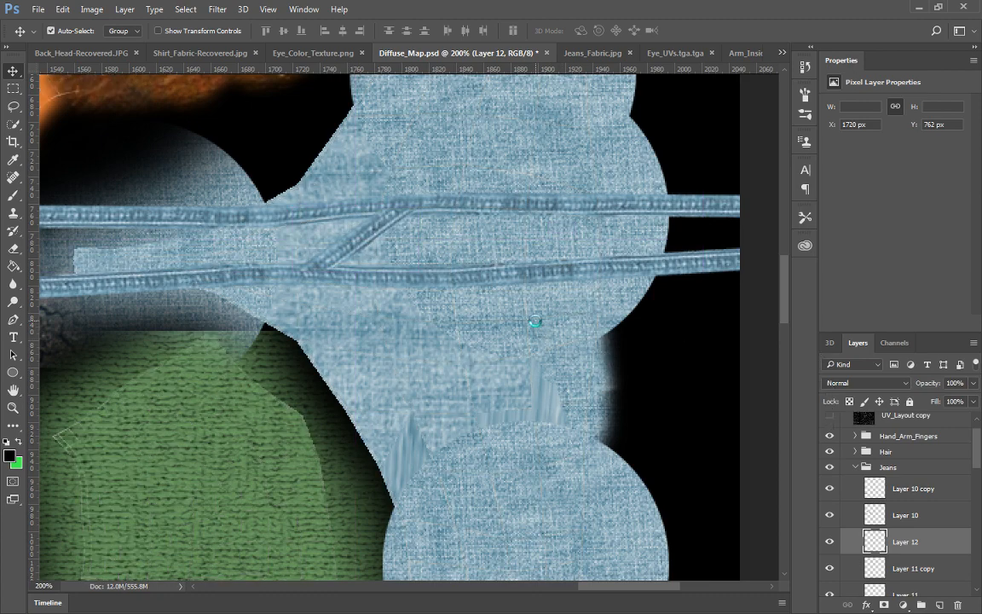
key("ctrl+shift+s")
left_click(396, 366)
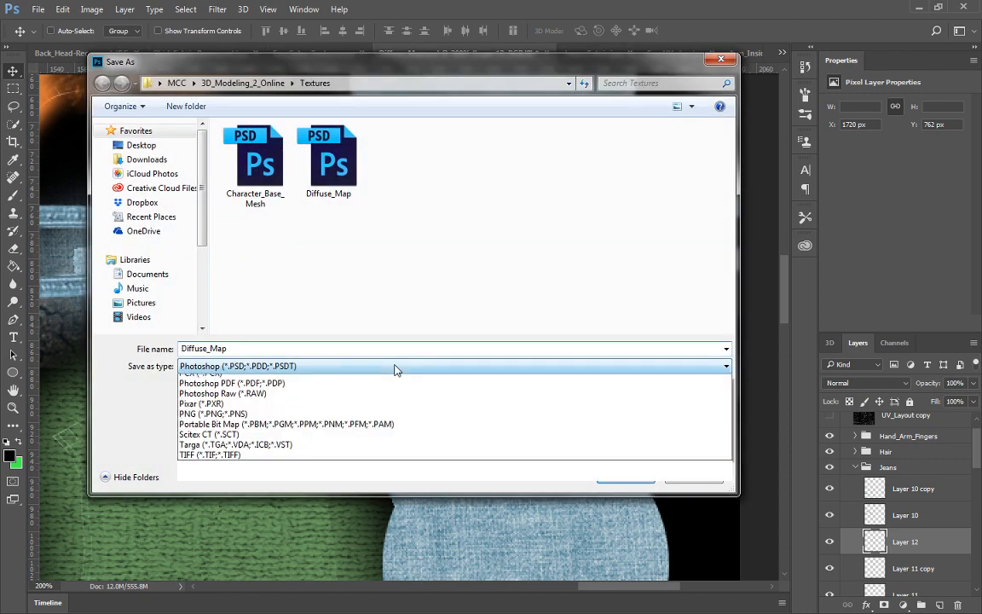
left_click(311, 585)
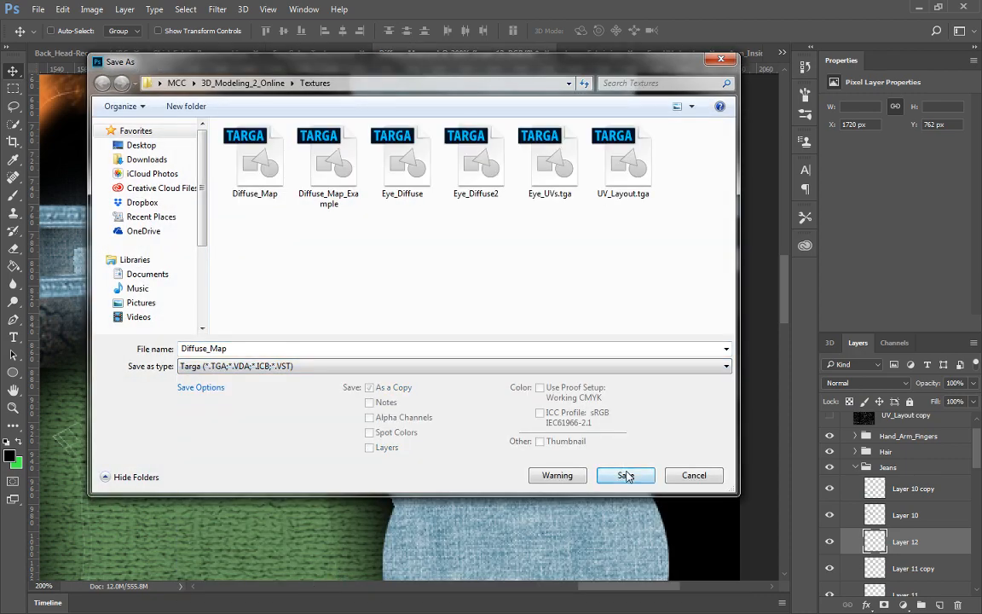
left_click(625, 411)
left_click(522, 313)
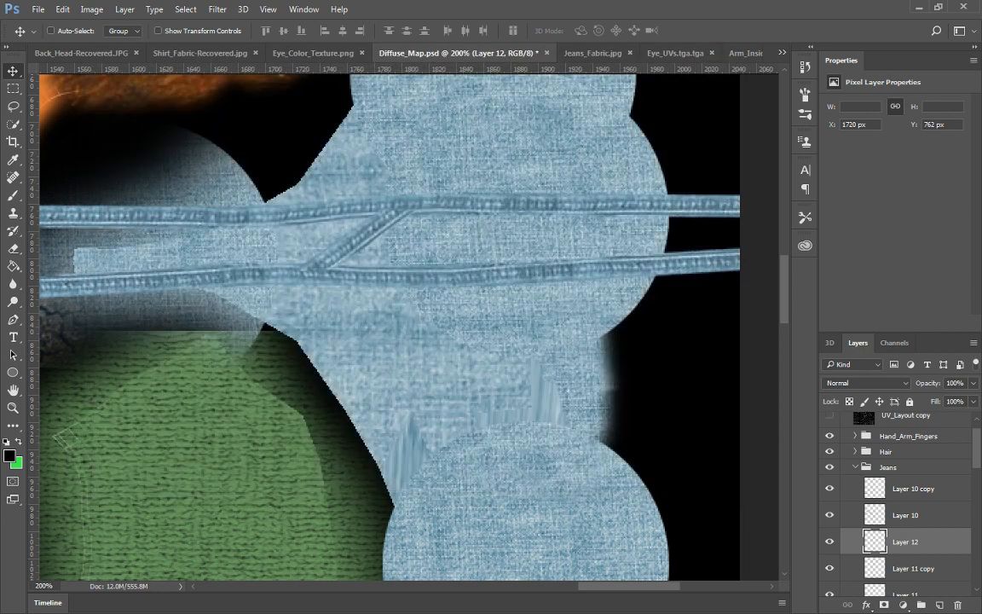
Switch to Maya, reload the blinn1 material's diffuse color texture and examine the fly seams from the front
left_click(446, 272)
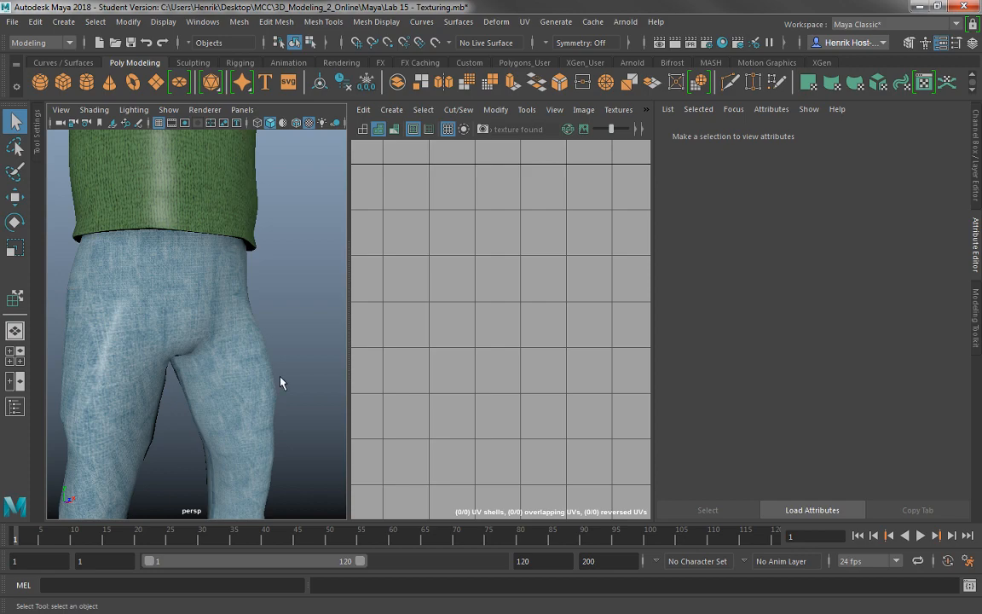
left_click(252, 338)
key("ctrl+a")
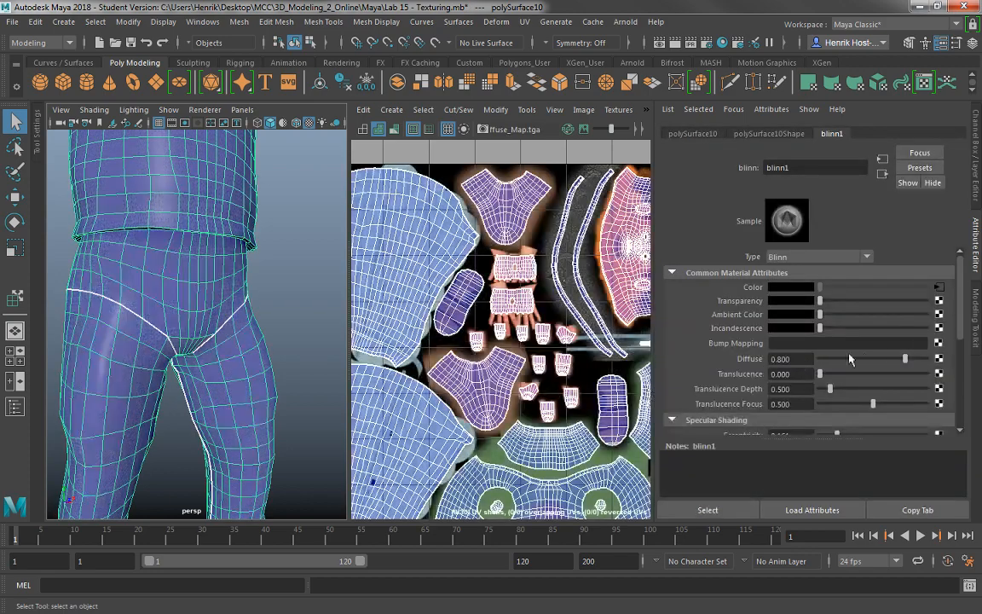
left_click(939, 288)
left_click(284, 329)
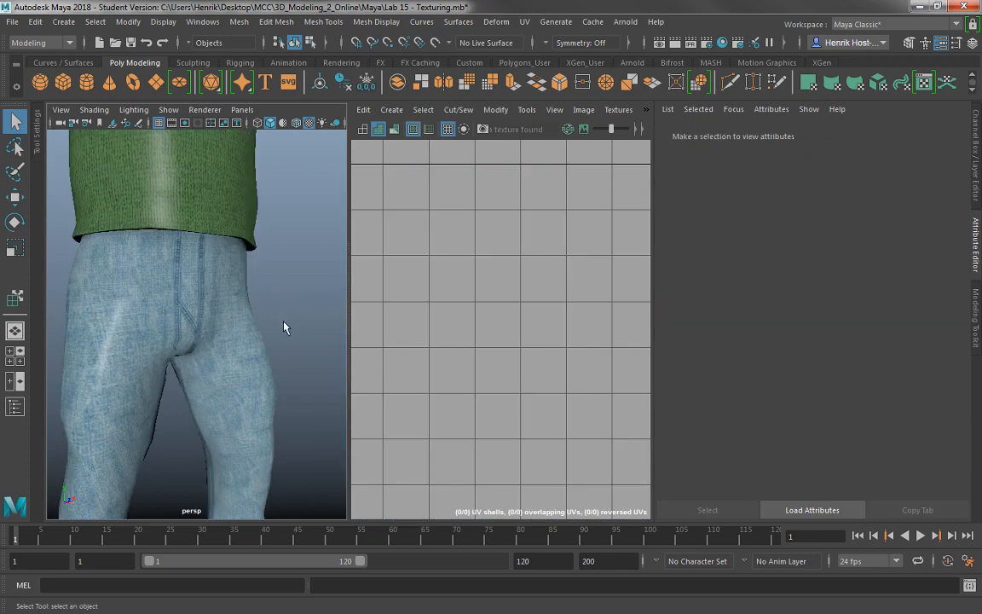
left_click_drag(149, 352, 101, 340)
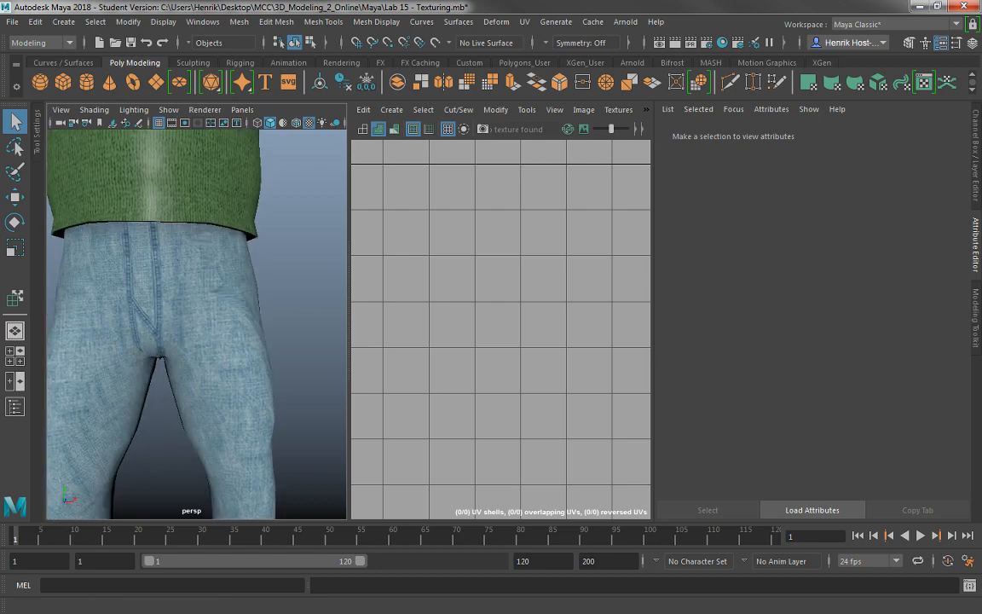
Switch to Photoshop and erase the part of the upper horizontal seam on Layer 11 copy that extends left beyond the diagonal piece
key("alt+Tab")
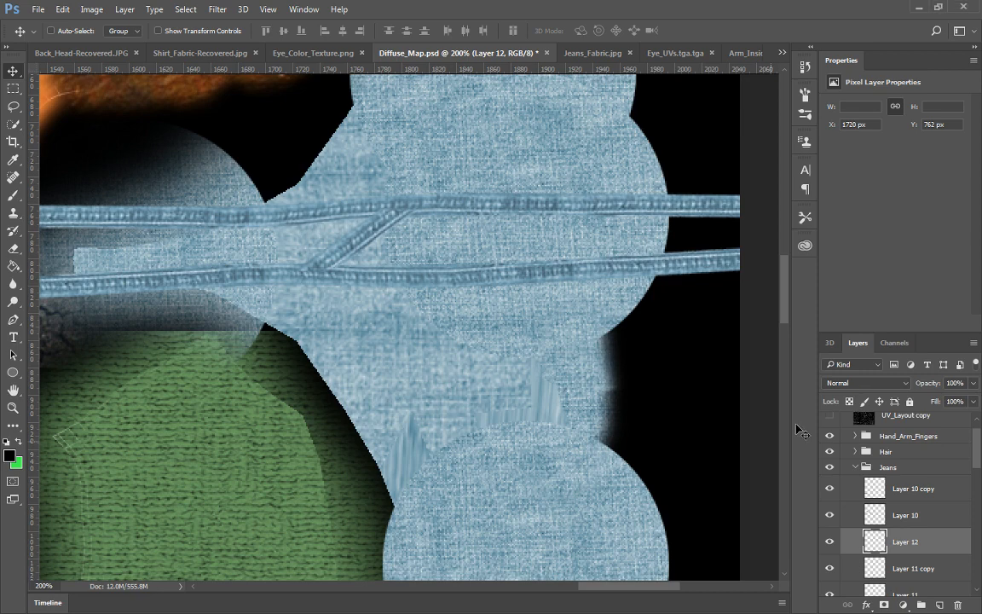
key("e")
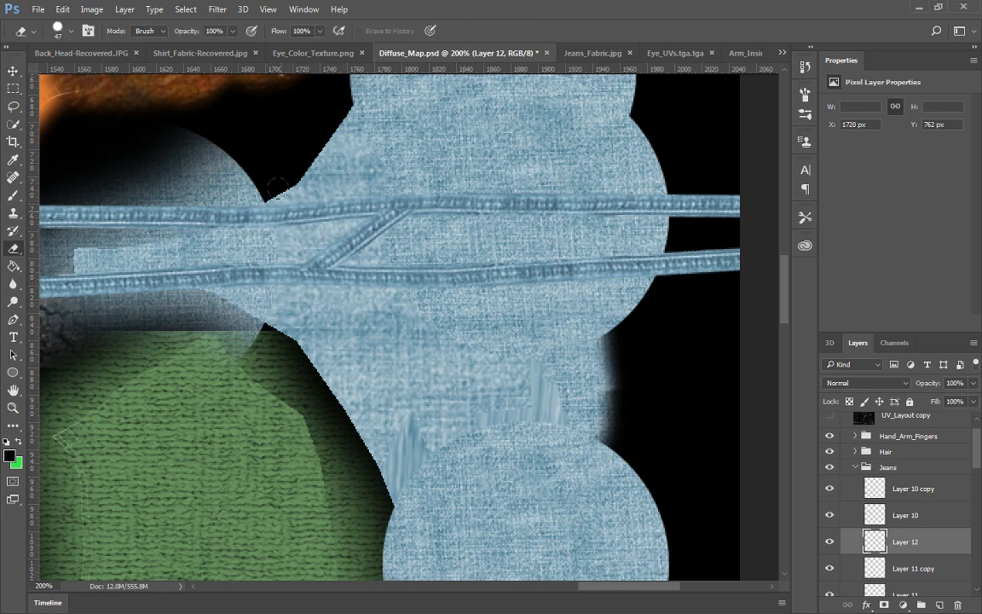
left_click(905, 515)
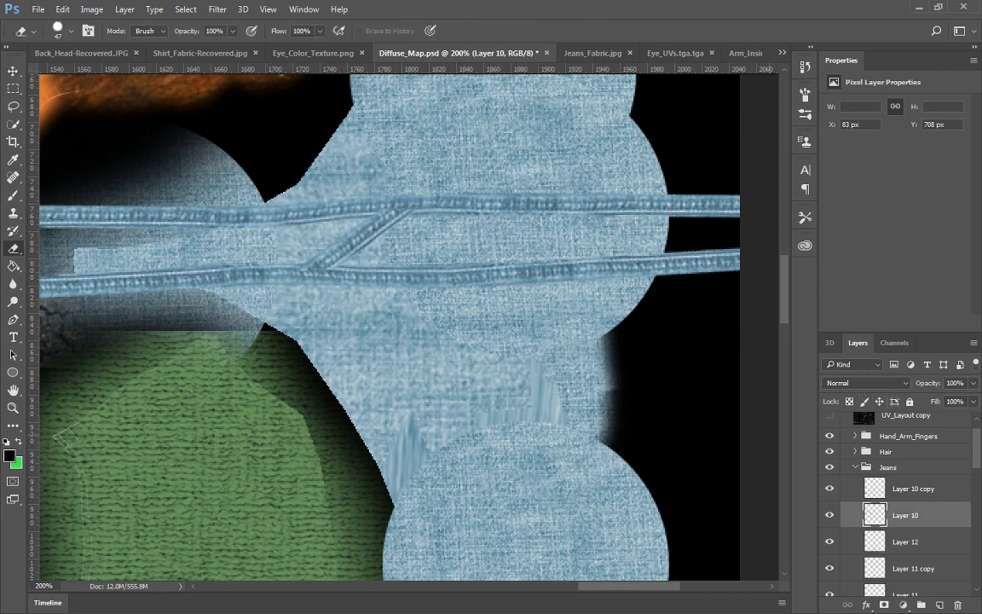
left_click(927, 490)
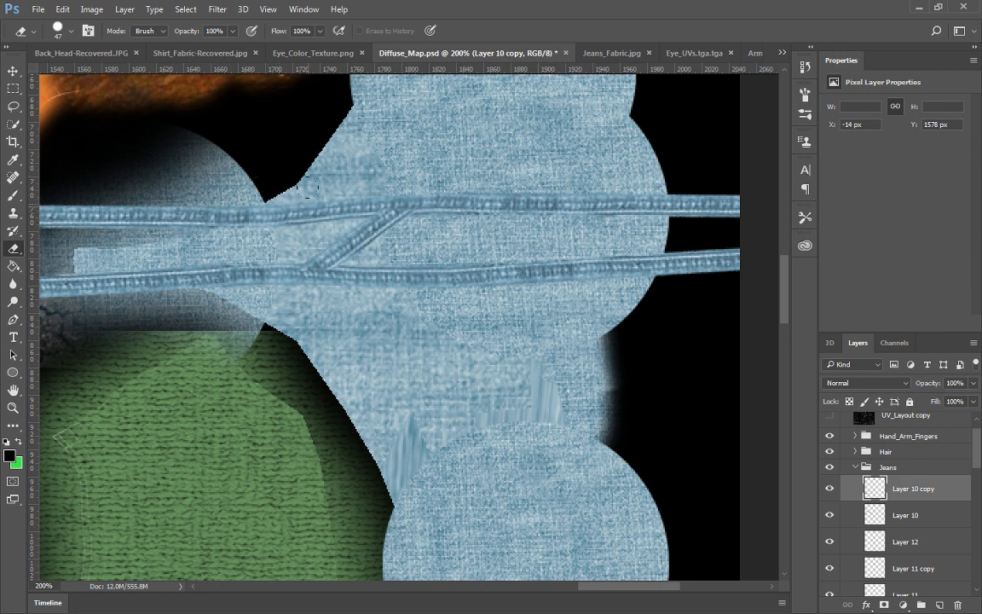
left_click(907, 562)
left_click_drag(205, 213, 275, 209)
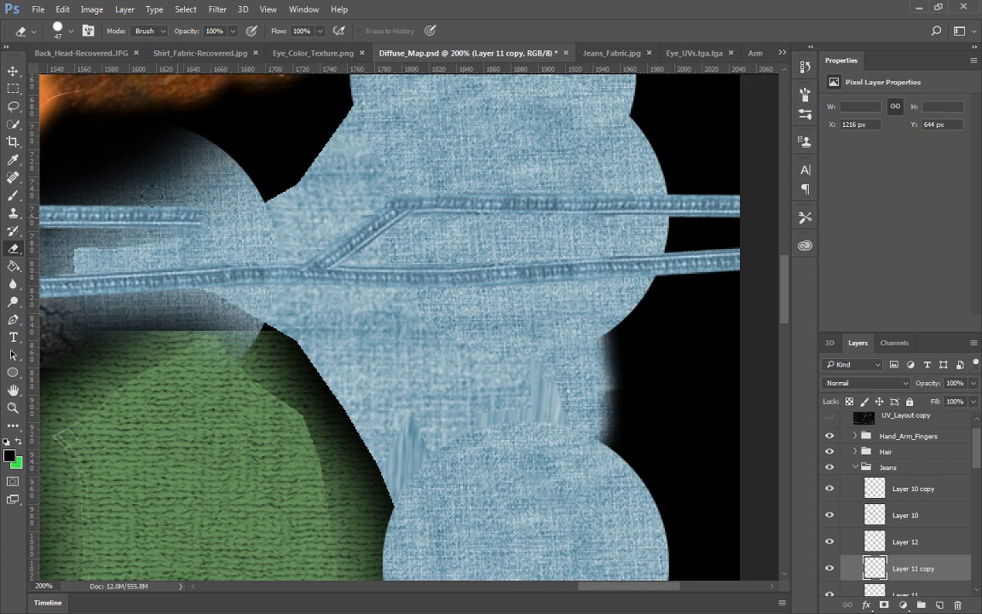
mouse_move(192, 194)
left_mouse_down()
mouse_move(75, 194)
mouse_move(377, 213)
left_mouse_up()
mouse_move(252, 224)
left_mouse_down()
mouse_move(6, 225)
mouse_move(431, 236)
left_mouse_up()
left_click_drag(213, 253, 392, 266)
left_click_drag(429, 228, 391, 265)
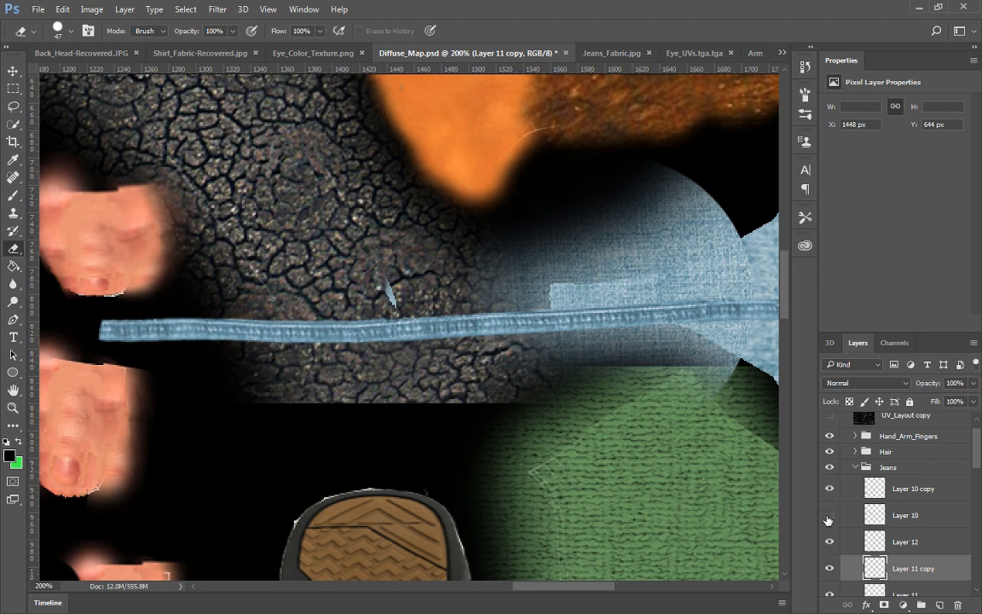
left_click(831, 592)
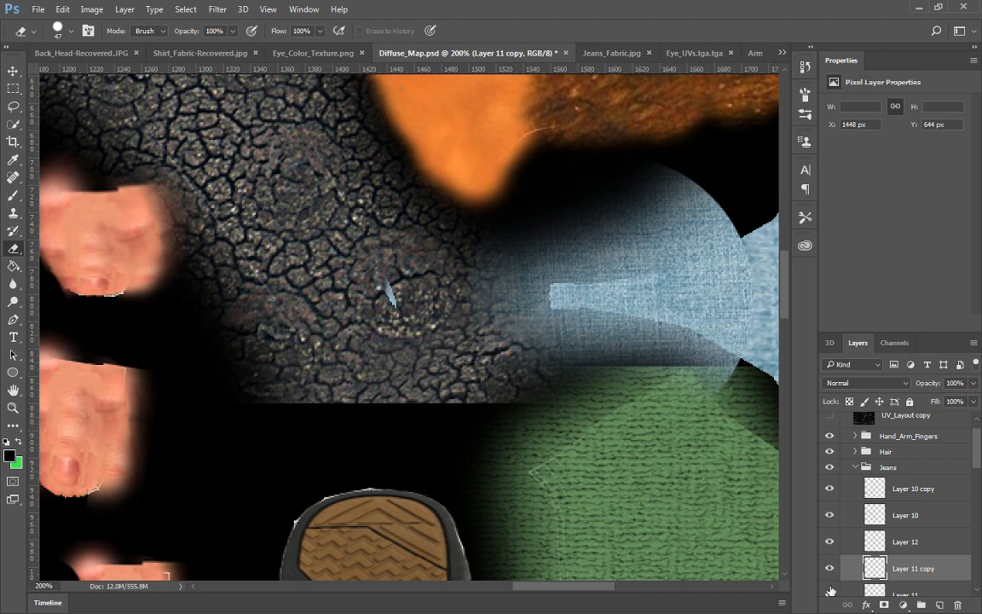
left_click(831, 591)
scroll(565, 300, "down", 4)
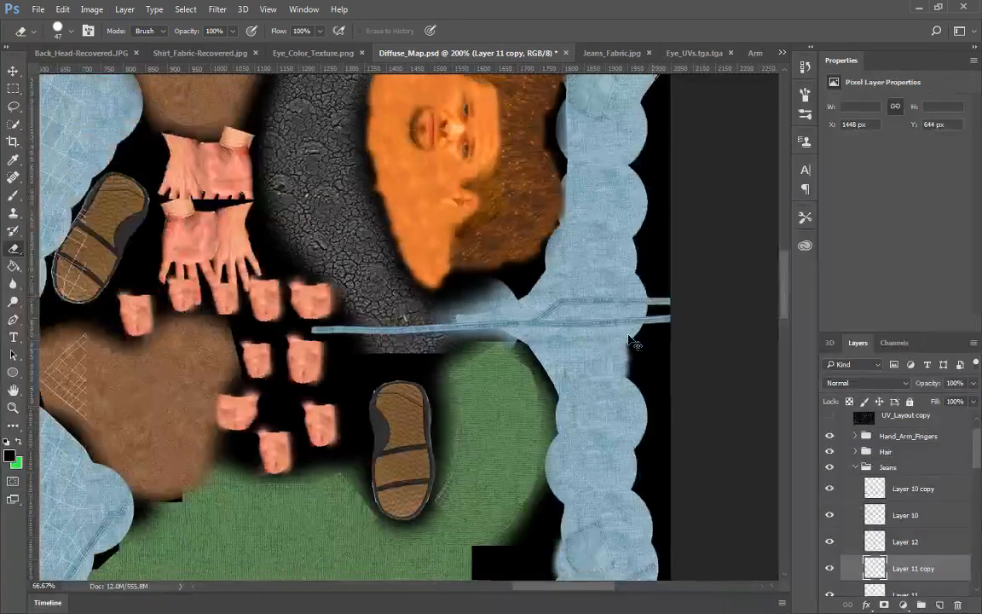
key("ctrl+j")
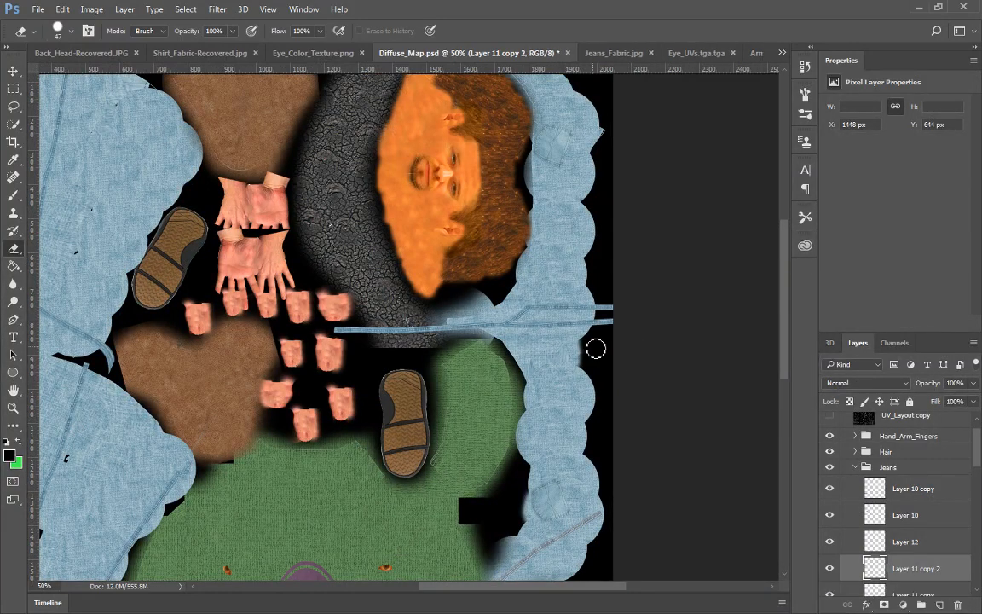
key("ctrl+t")
left_click_drag(629, 258, 579, 417)
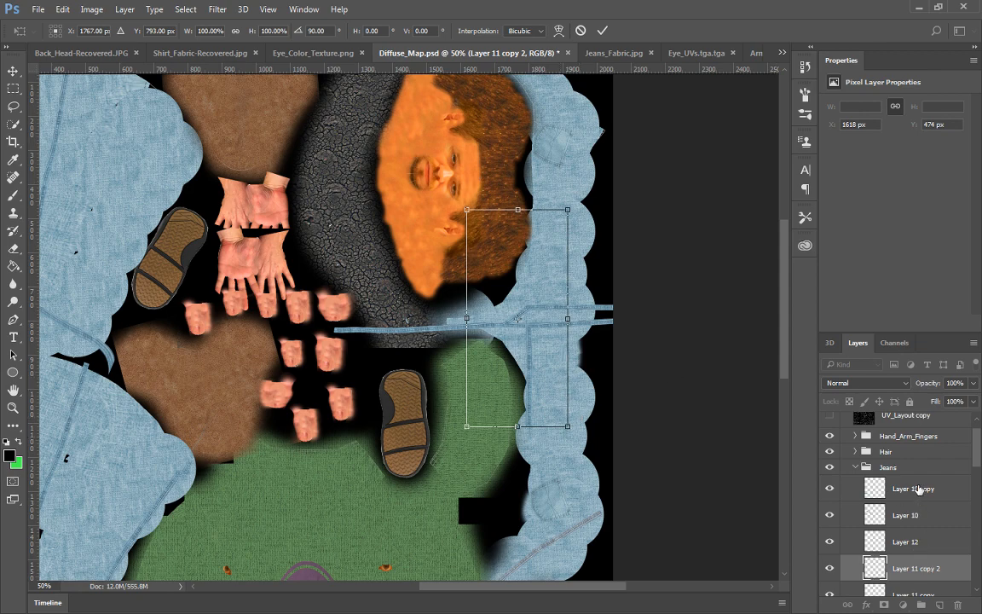
key("Return")
key("e")
key("v")
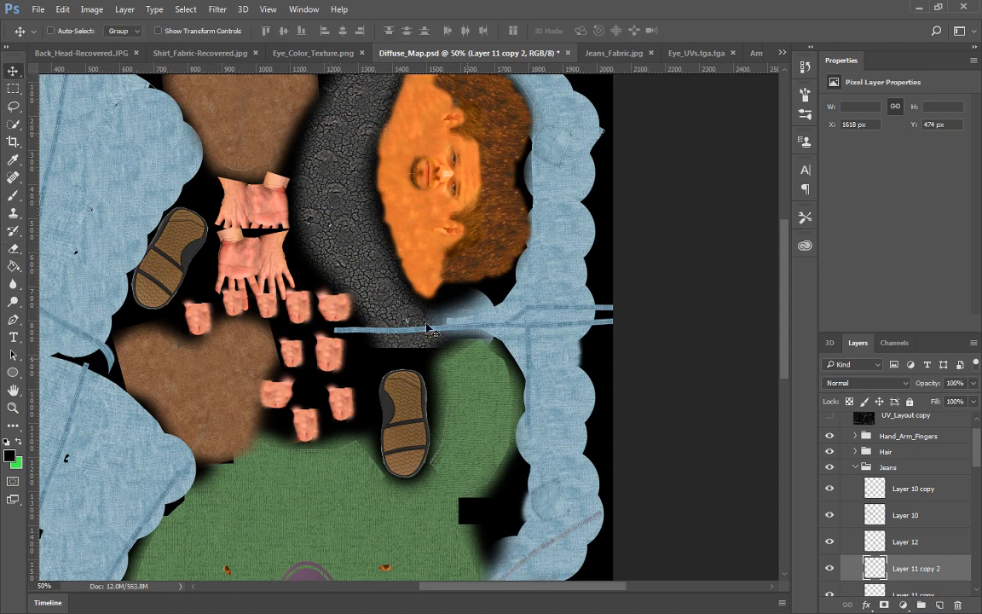
mouse_move(477, 354)
left_mouse_down()
mouse_move(566, 389)
mouse_move(561, 407)
left_mouse_up()
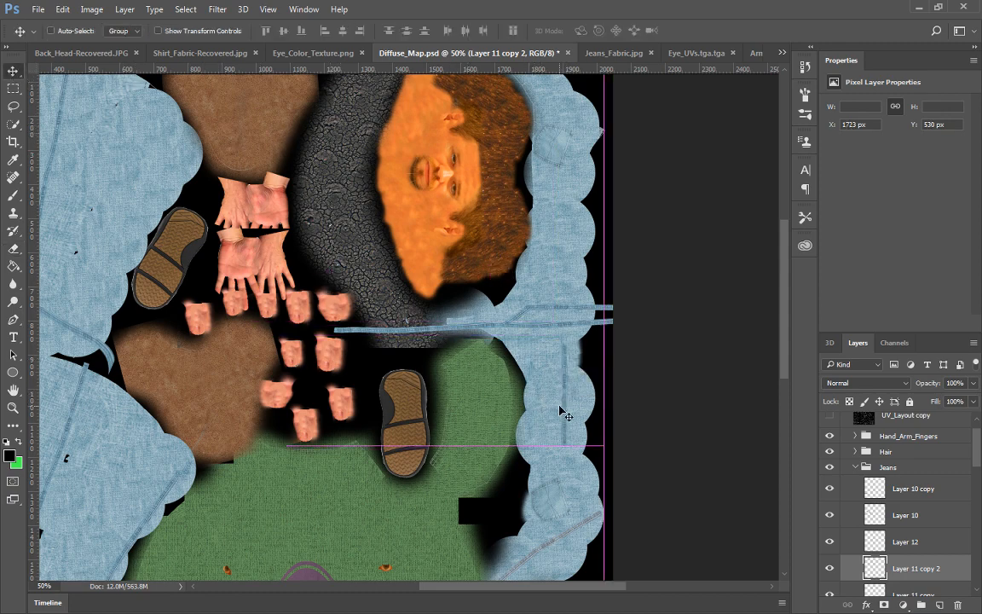
key("Delete")
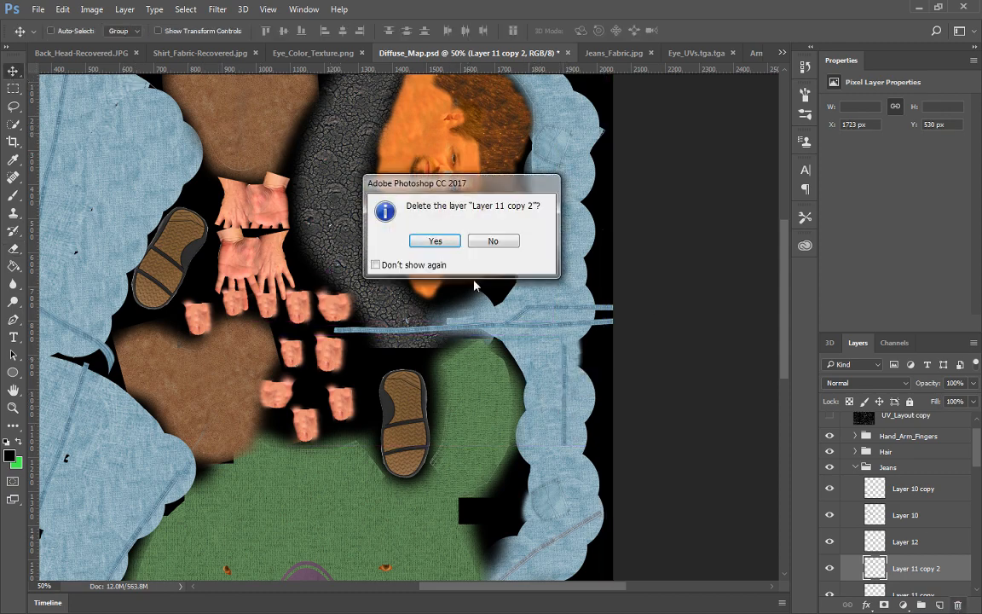
left_click(433, 242)
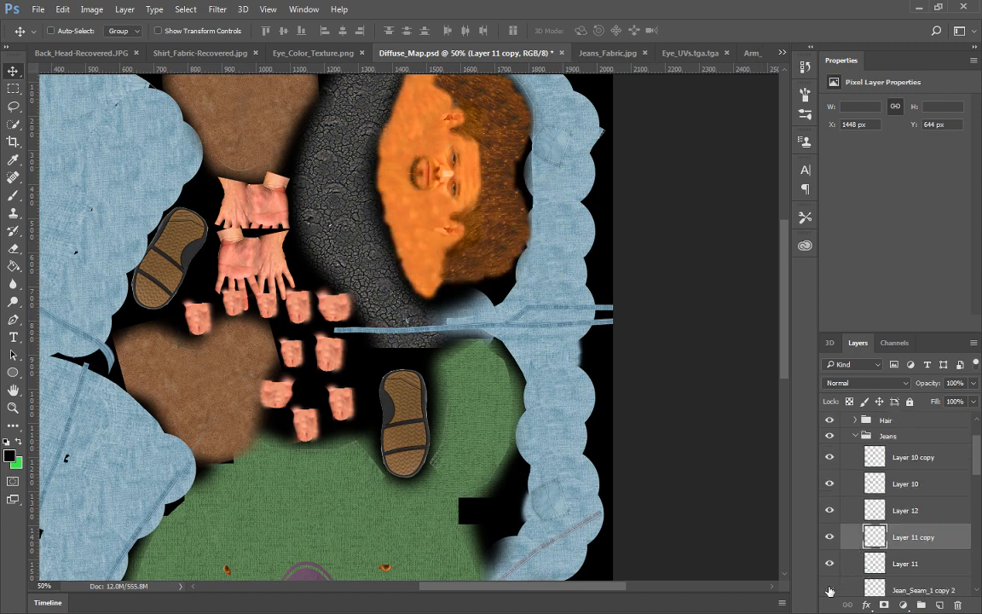
Duplicate the full-length lower seam on Layer 11 and rotate the copy 90° so it runs vertically
left_click(831, 564)
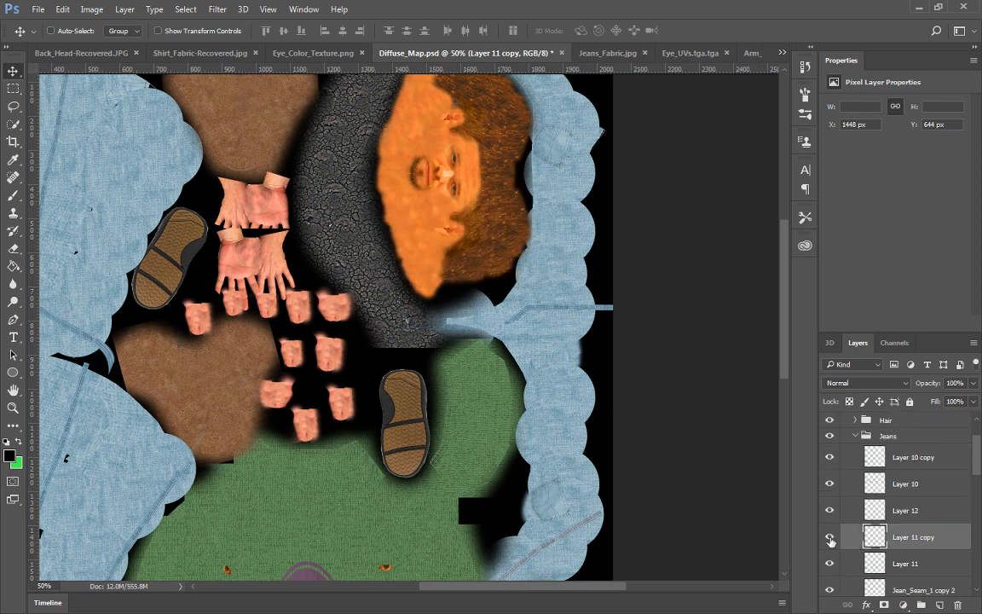
left_click(831, 540)
left_click(831, 539)
left_click(829, 561)
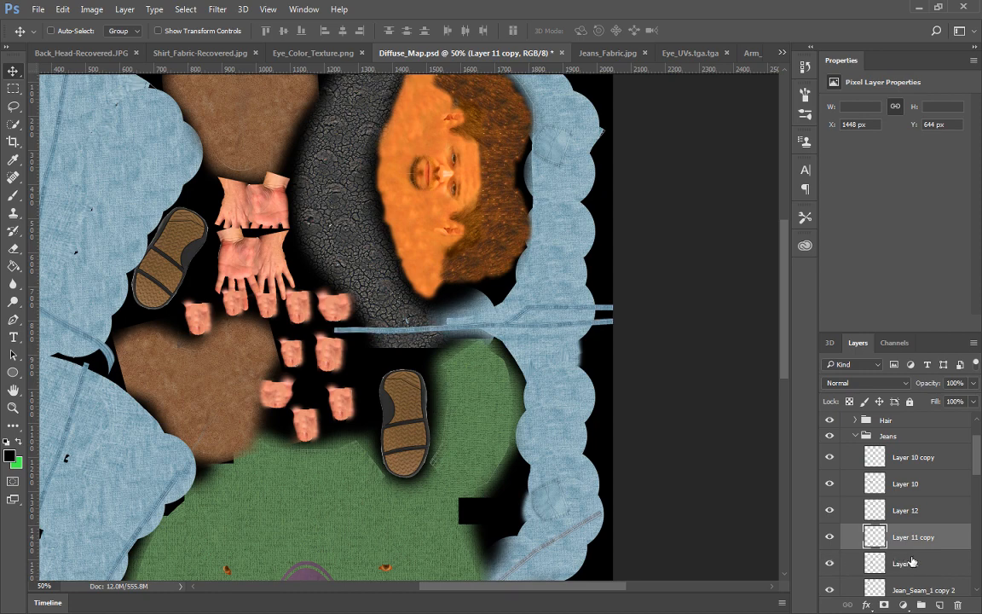
left_click_drag(911, 561, 939, 605)
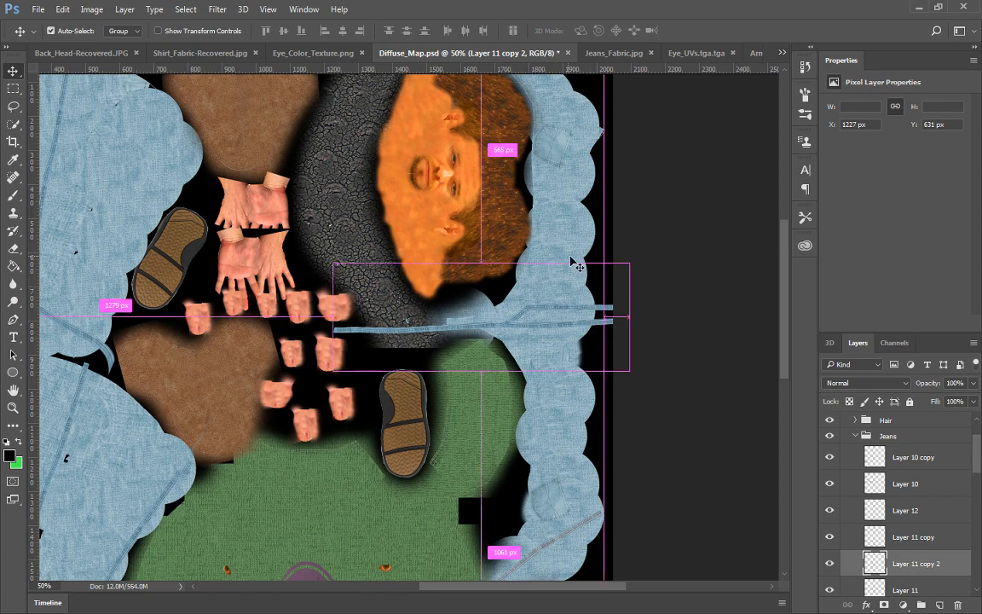
key("ctrl+t")
left_click_drag(648, 264, 533, 457)
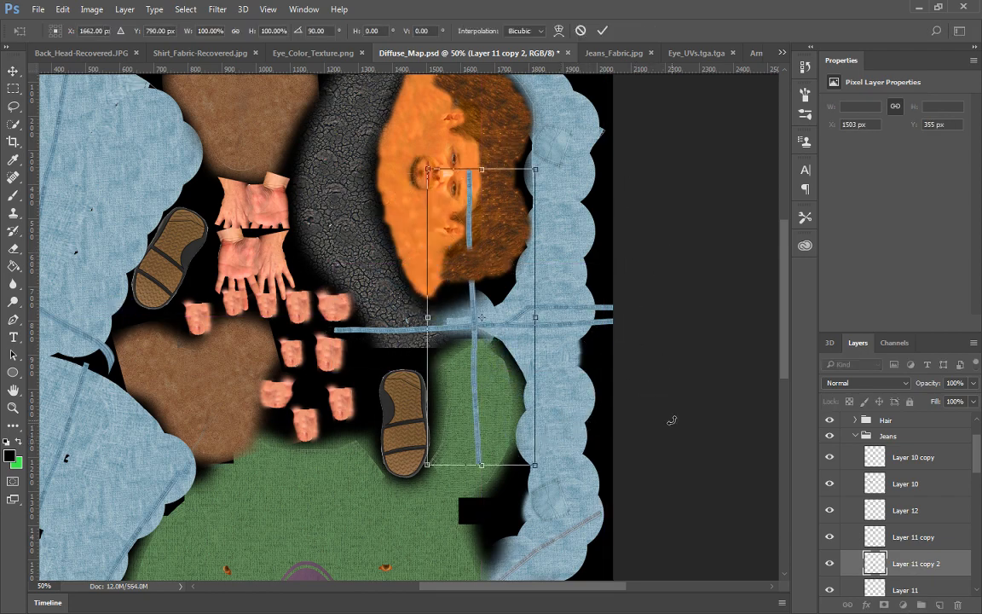
key("Return")
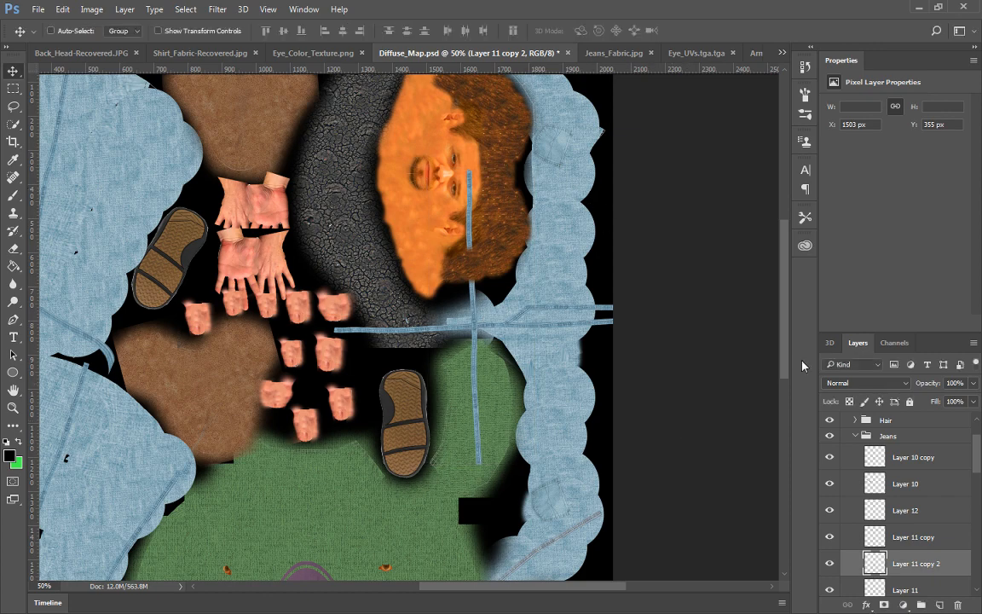
Show the UV wireframe and move the vertical seam copy onto the right-hand jeans UV piece at X 1779 px, Y 403 px
scroll(852, 427, "up", 1)
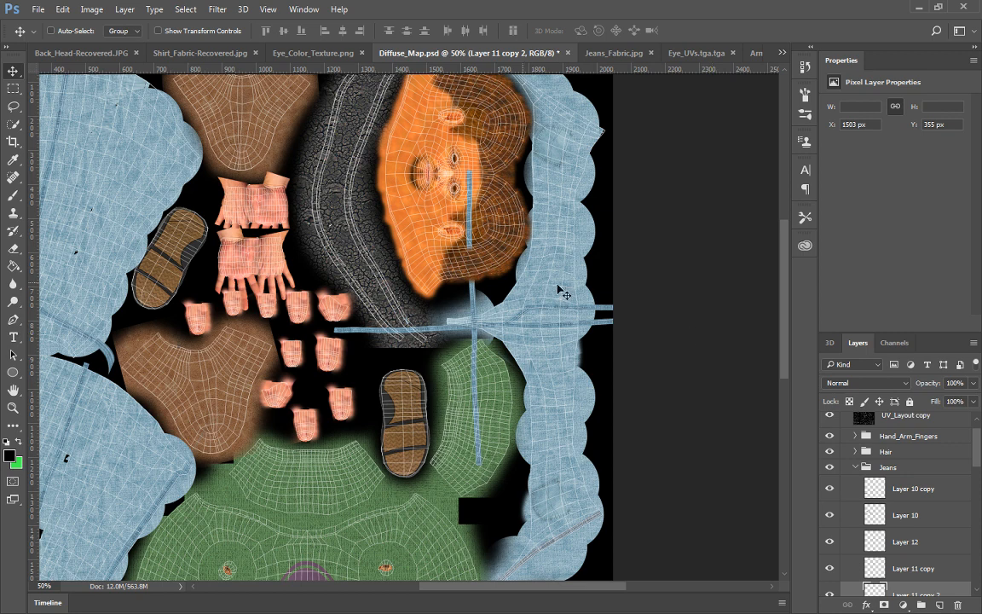
left_click_drag(485, 305, 565, 325)
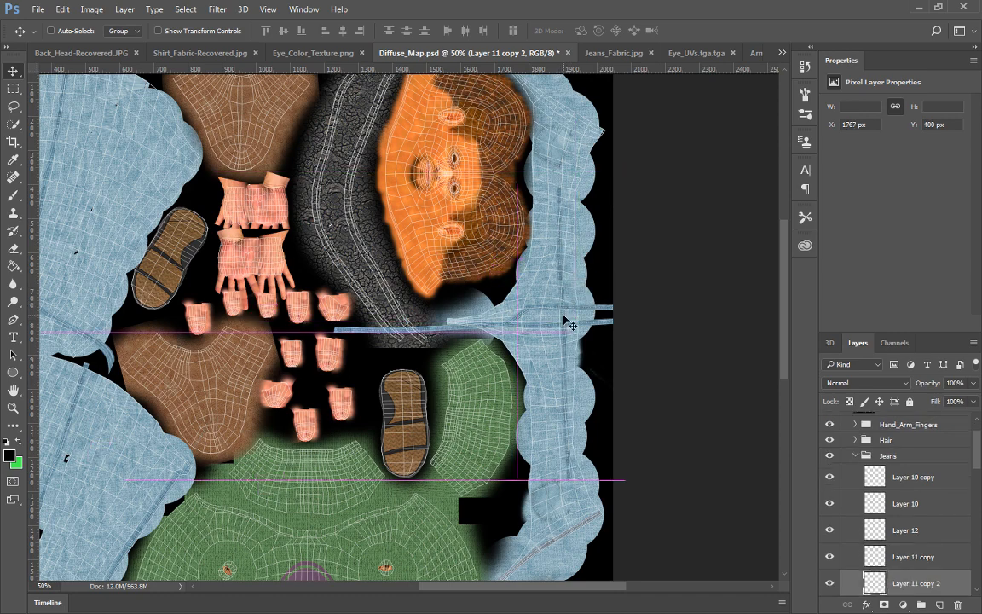
key("ctrl+plus")
key("ctrl+plus")
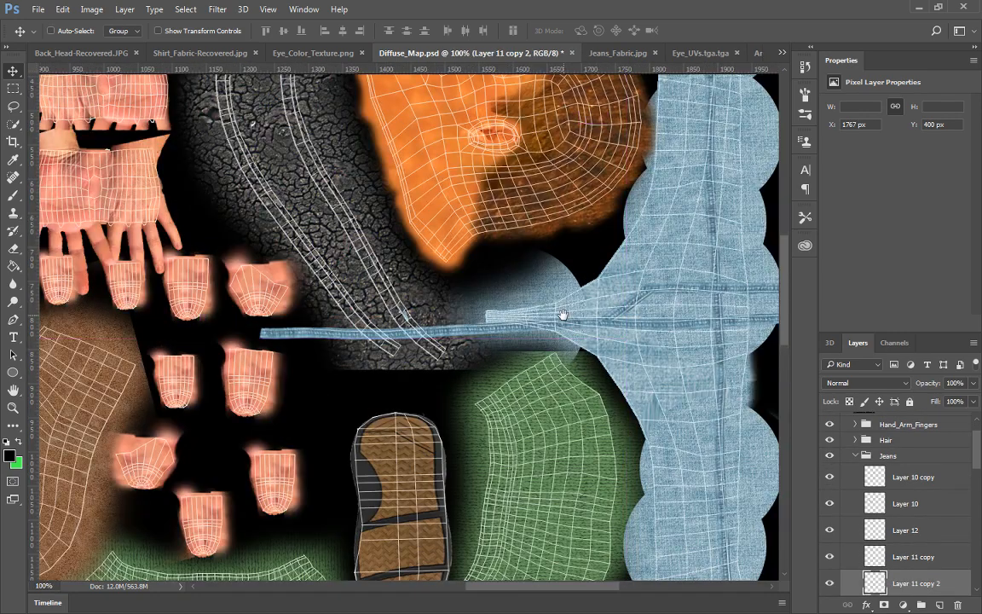
left_click_drag(709, 364, 590, 364)
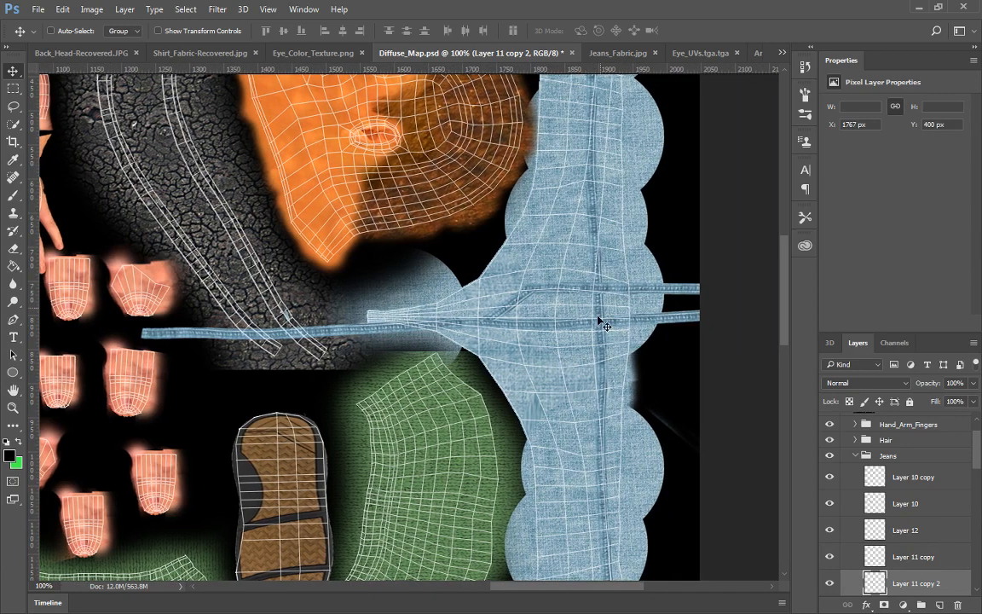
left_click_drag(605, 308, 596, 391)
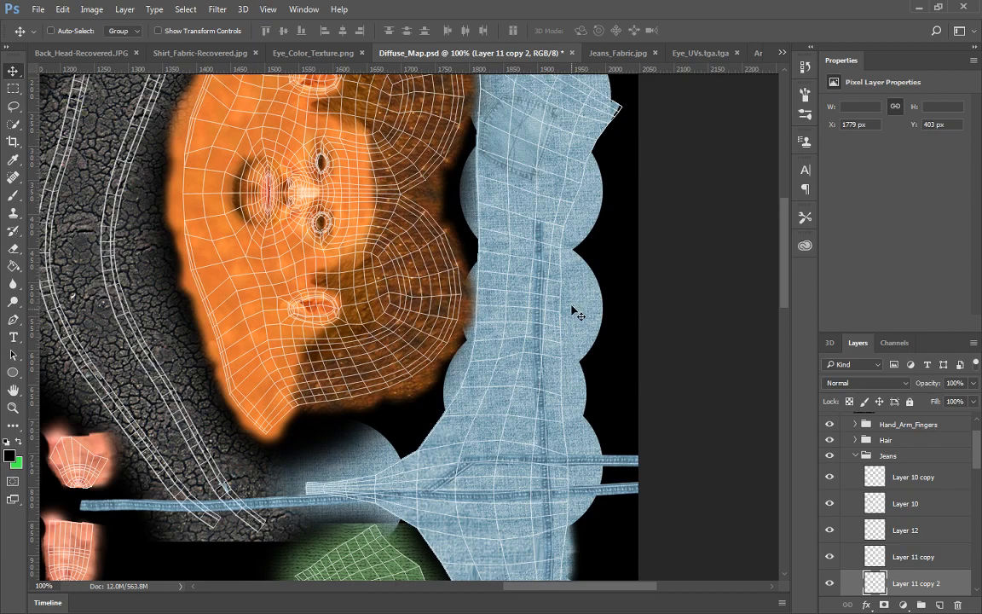
Rotate the vertical seam copy by 1.94° to follow the wireframe of the right-hand jeans UV piece
left_click_drag(582, 287, 590, 59)
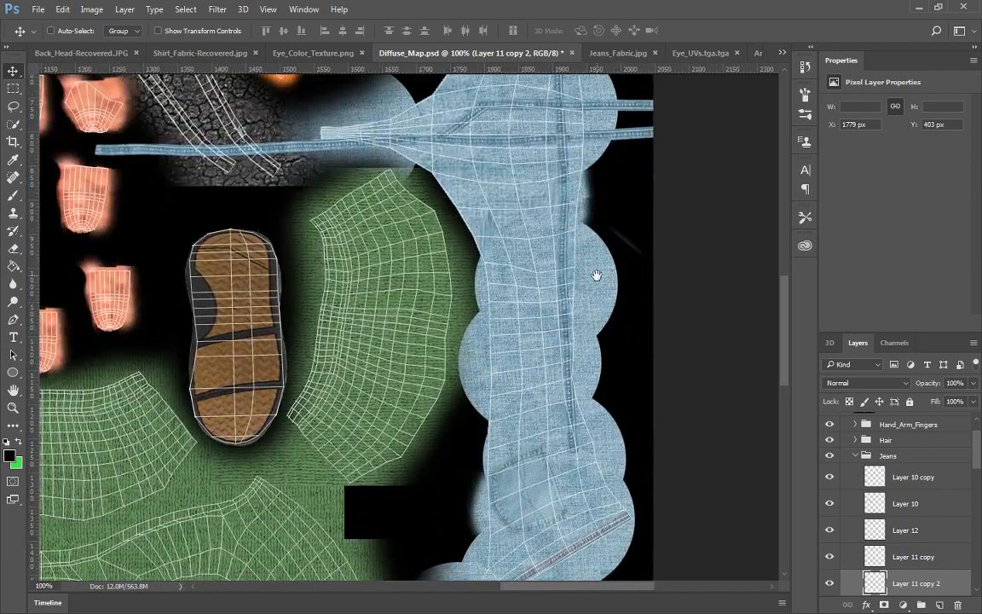
left_click_drag(597, 276, 582, 384)
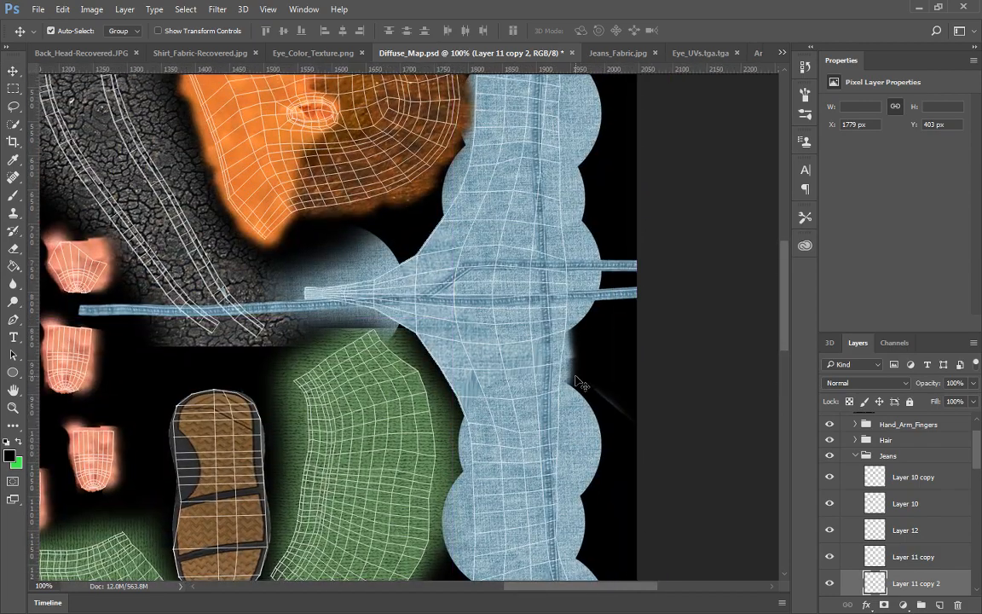
key("ctrl+t")
key("ctrl+minus")
key("ctrl+minus")
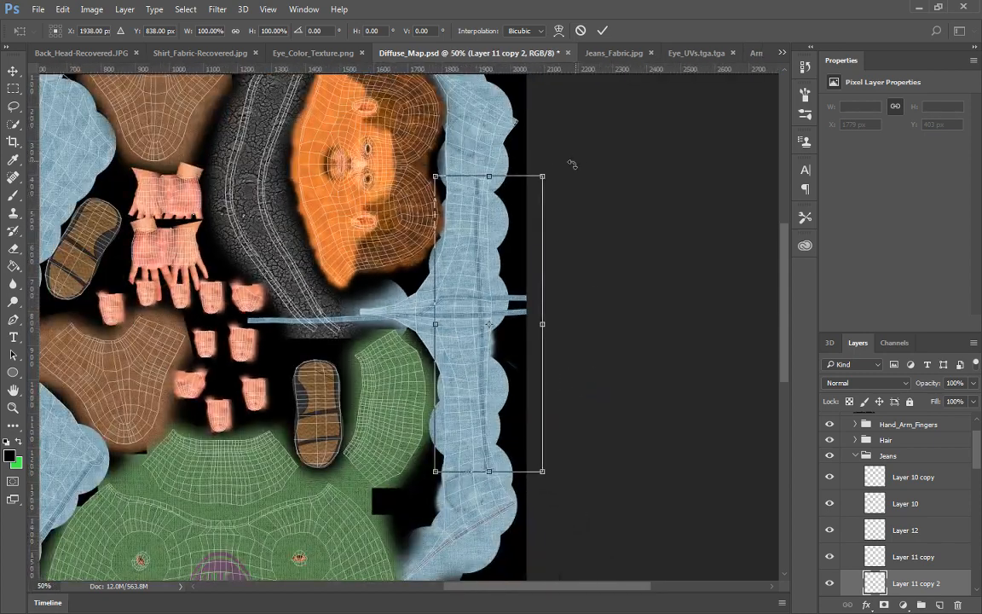
left_click_drag(576, 170, 580, 165)
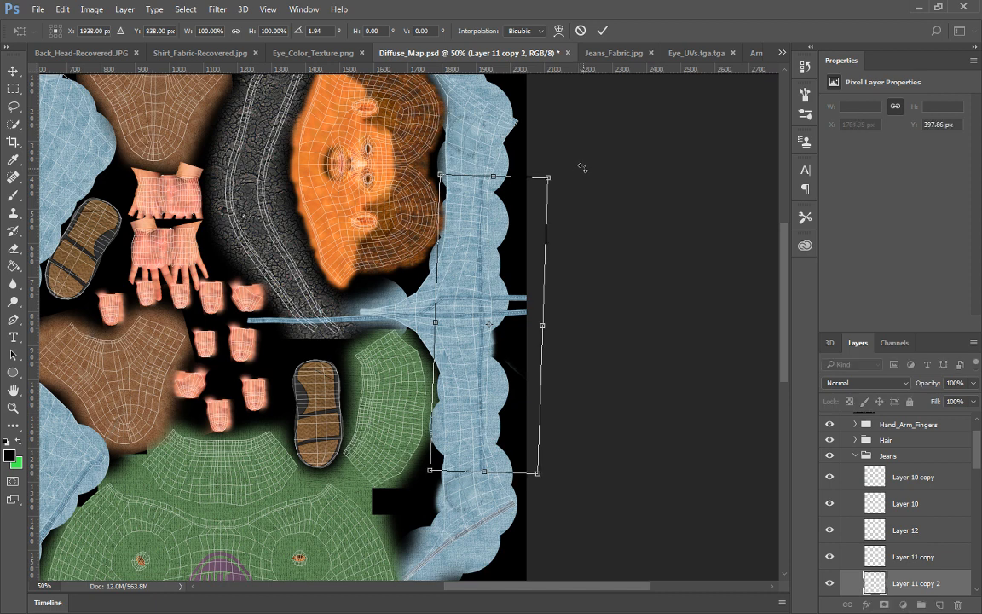
key("Return")
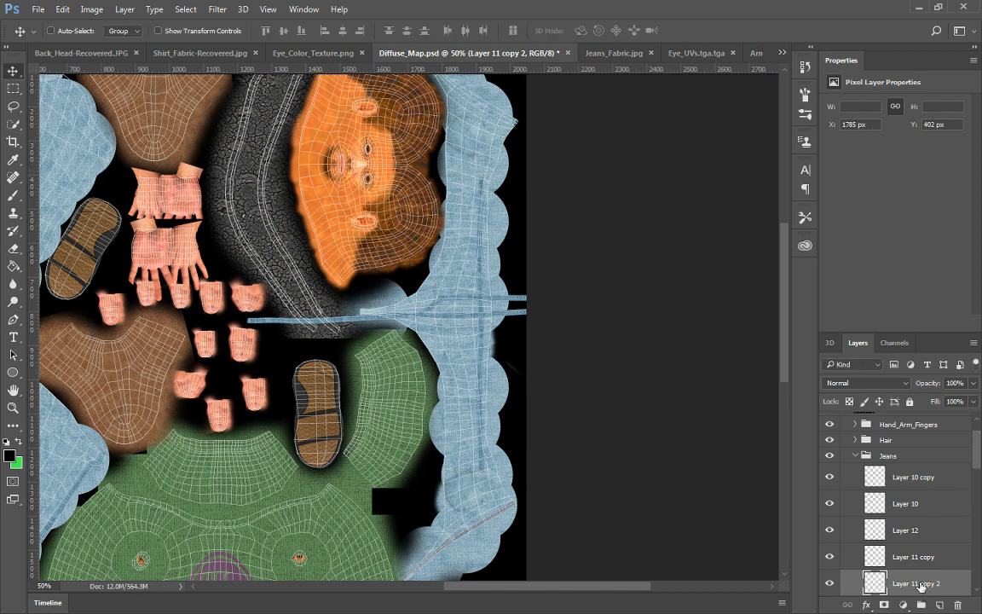
Duplicate the vertical seam and move the copy up along the jeans UV piece to X 1808 px, Y -421 px
left_click_drag(920, 587, 939, 605)
left_click_drag(588, 222, 582, 284)
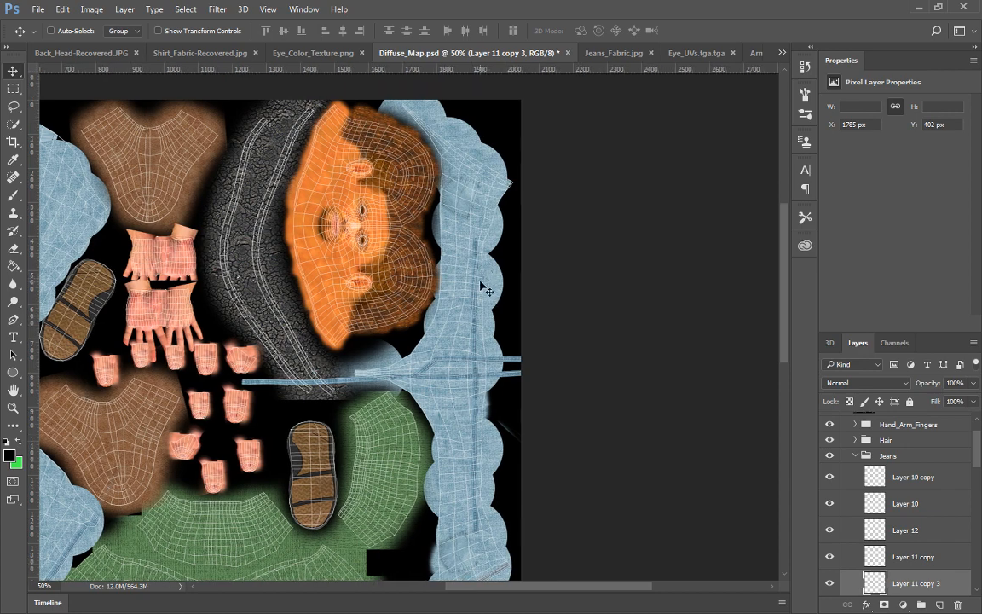
left_click_drag(484, 289, 497, 168)
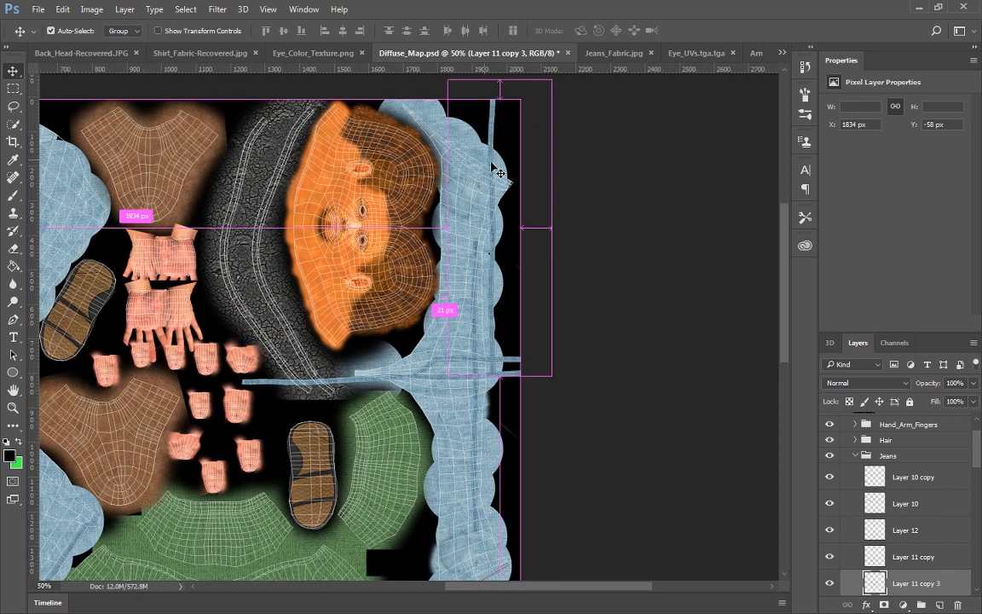
key("ctrl+plus")
left_click_drag(657, 185, 531, 312)
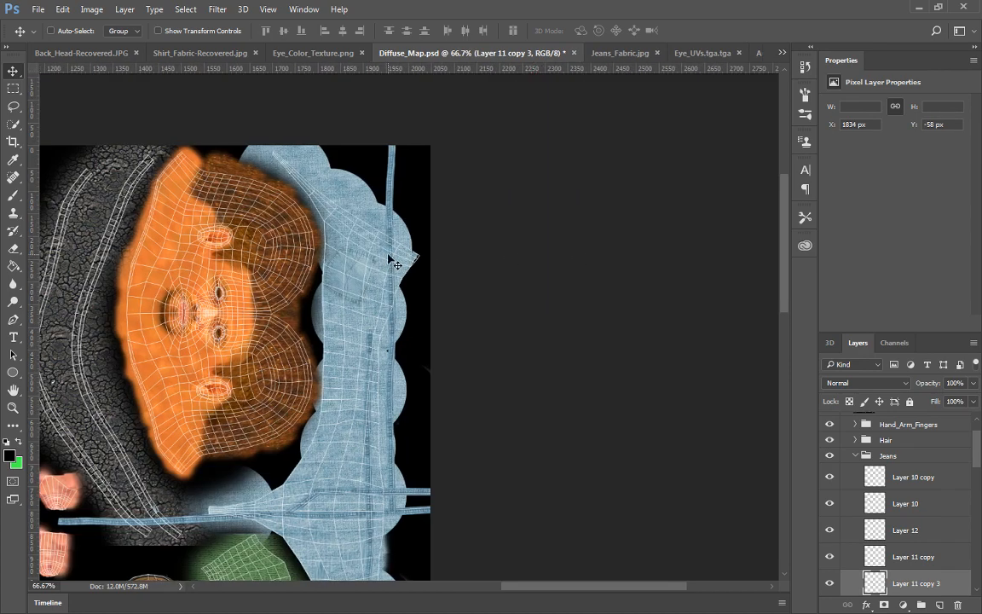
left_click_drag(394, 263, 380, 132)
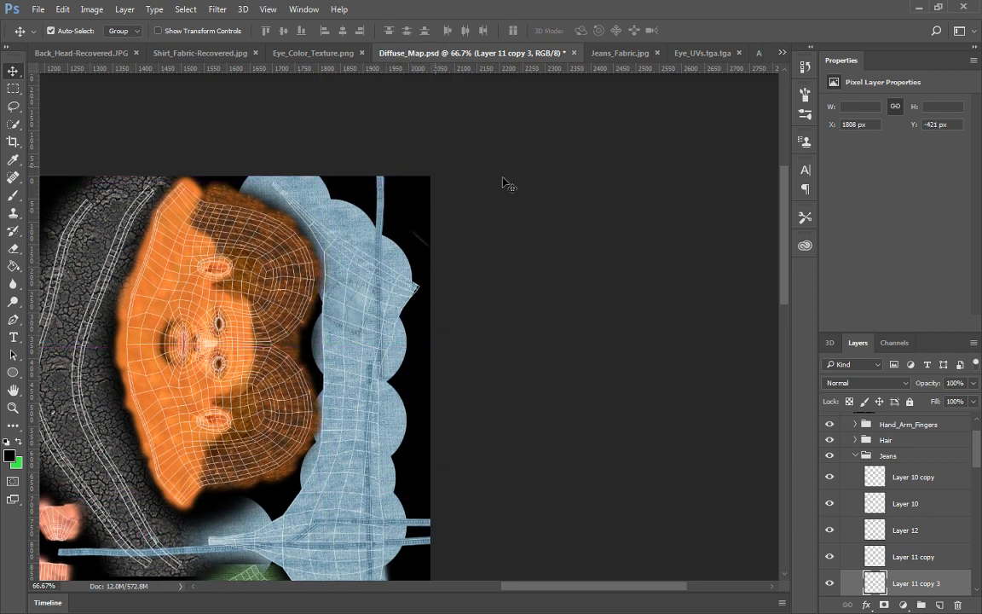
Rotate the upper vertical seam copy by 14.54° and move it along the upper jeans UV piece to X 1906 px, Y -416 px
key("ctrl+t")
left_click_drag(471, 386, 411, 398)
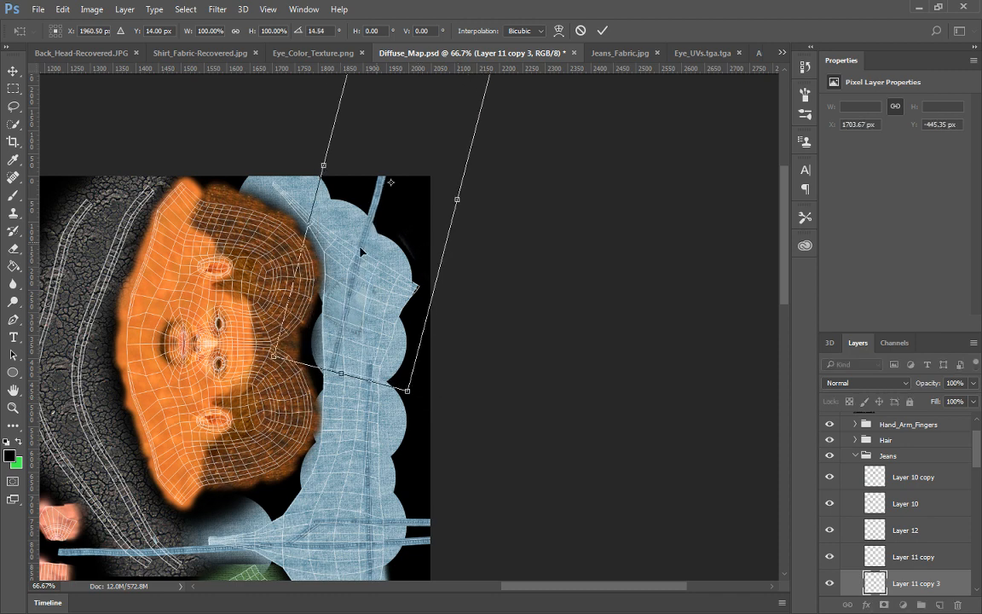
left_click_drag(353, 251, 402, 254)
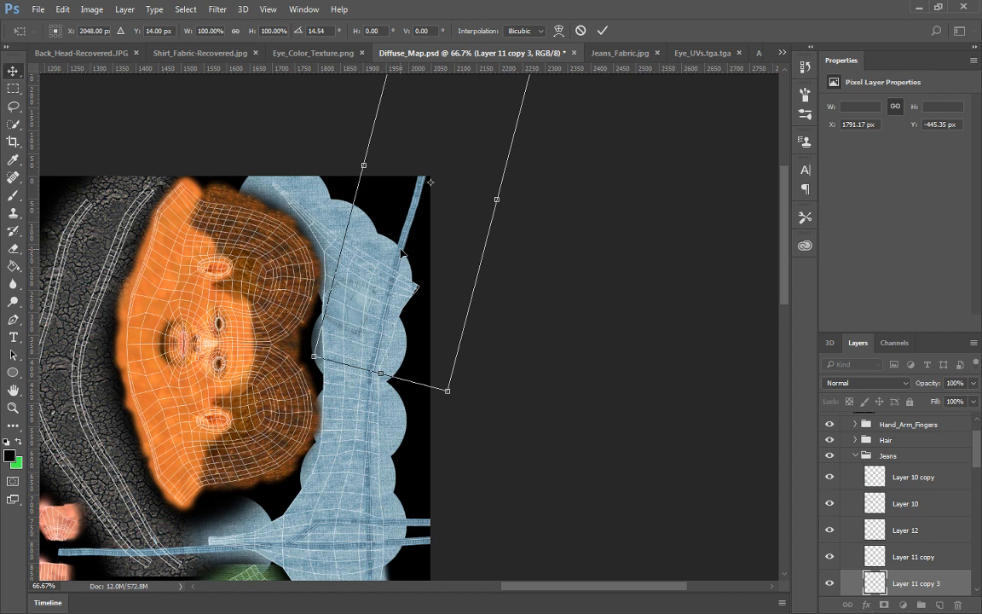
key("Return")
key("Left")
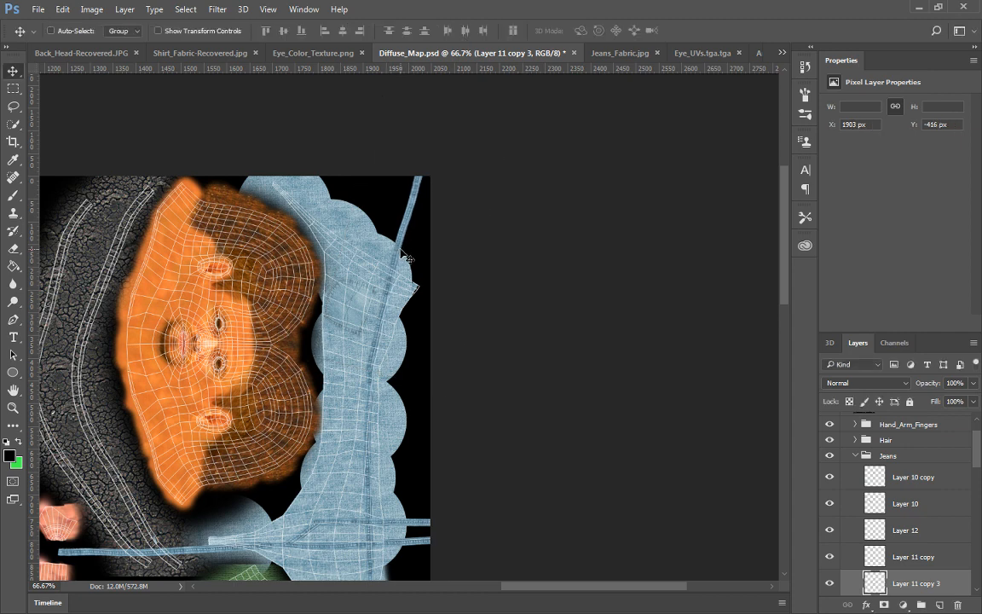
key("Up")
key("Up")
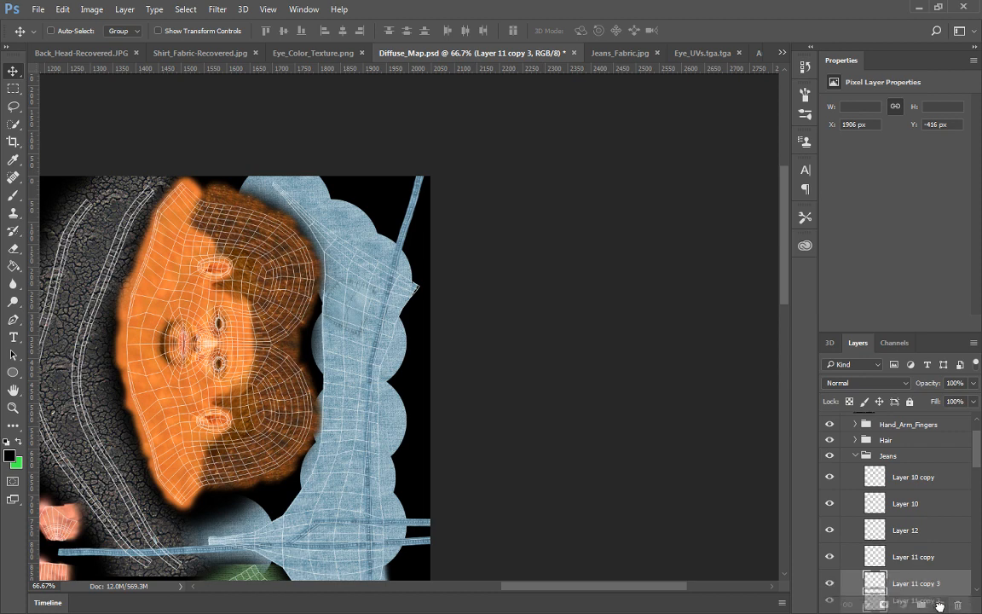
Duplicate the angled upper seam on Layer 11 copy 3 and flip the copy horizontally
key("ctrl+j")
left_click(62, 9)
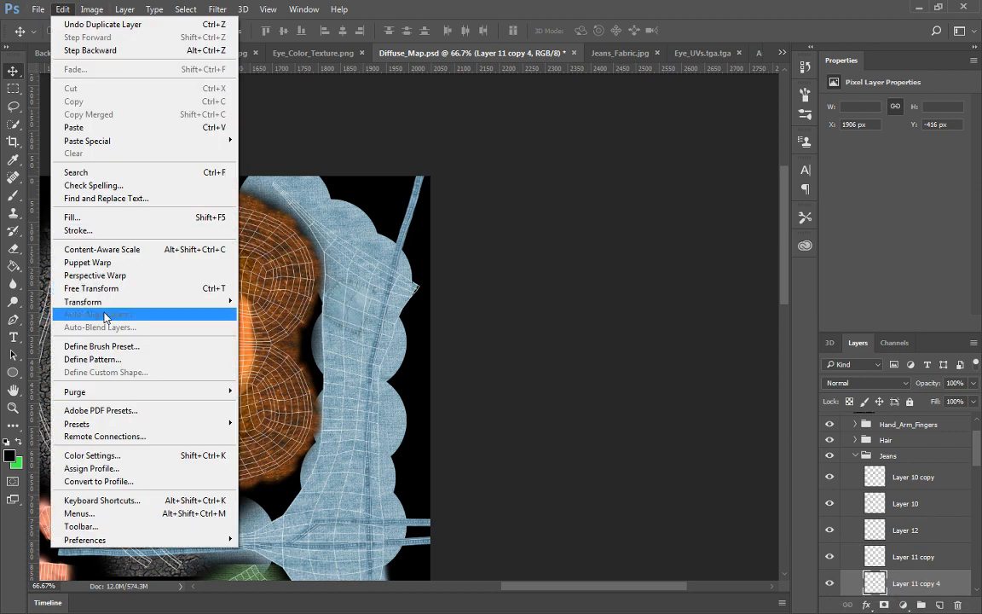
mouse_move(106, 302)
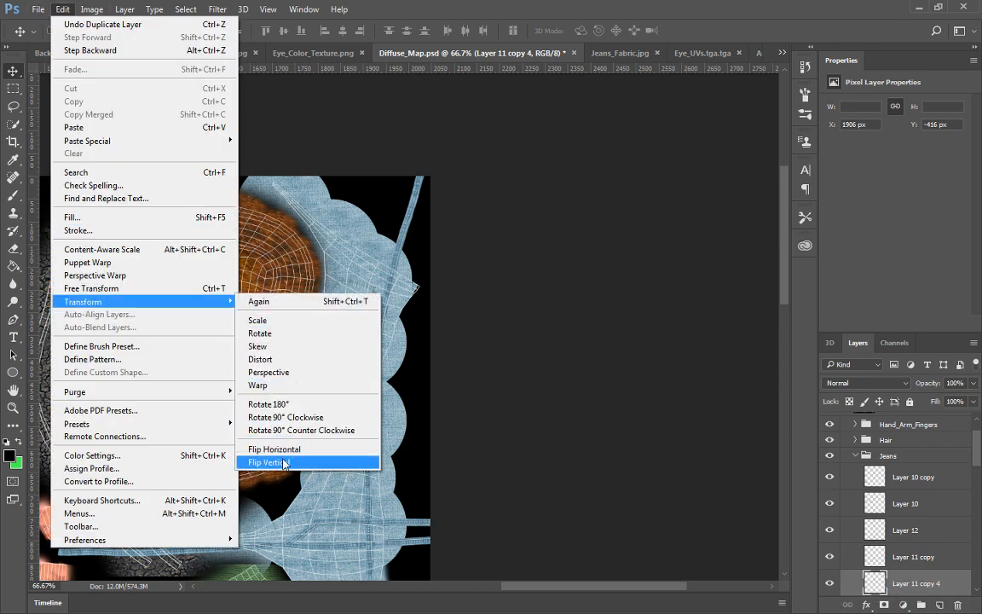
left_click(280, 449)
Move the flipped seam copy down to the lower end of the jeans UV piece at X 1916 px, Y 1270 px
scroll(502, 384, "down", 2)
key("ctrl+minus")
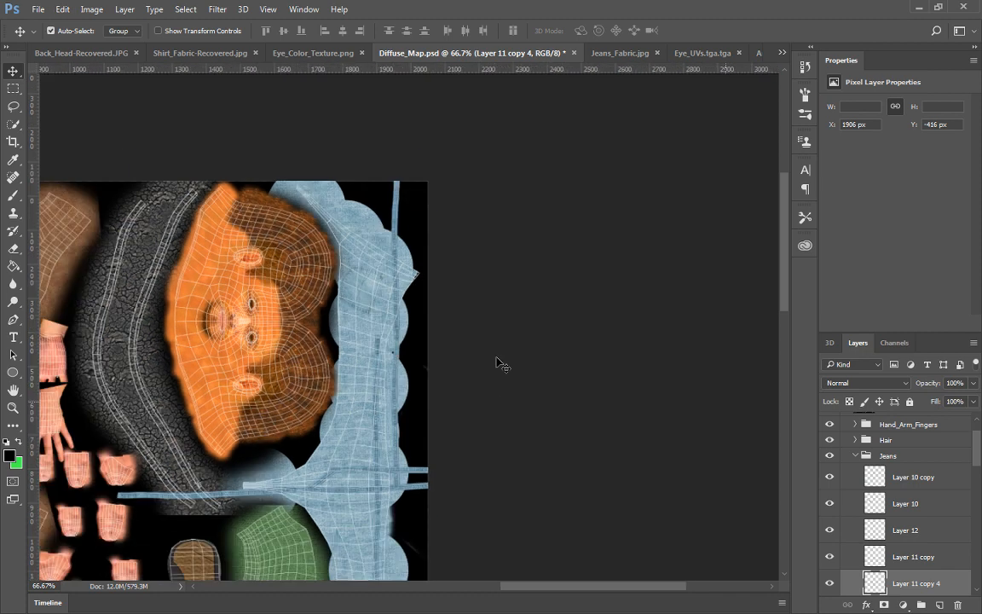
scroll(468, 283, "down", 5)
left_click_drag(410, 115, 411, 601)
left_click_drag(468, 407, 469, 319)
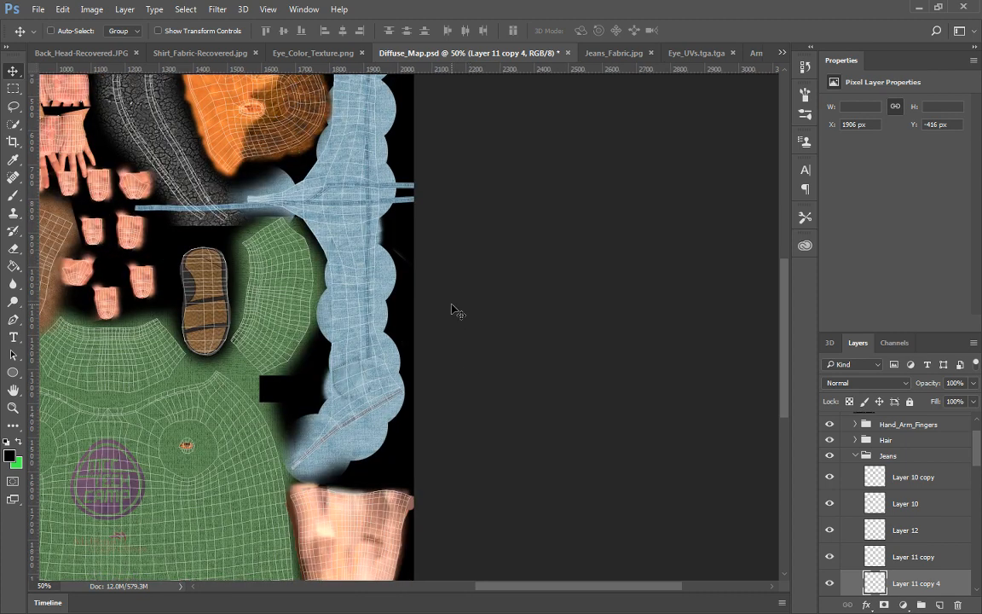
left_click_drag(480, 198, 481, 403)
left_click_drag(404, 172, 362, 403)
scroll(496, 216, "down", 5)
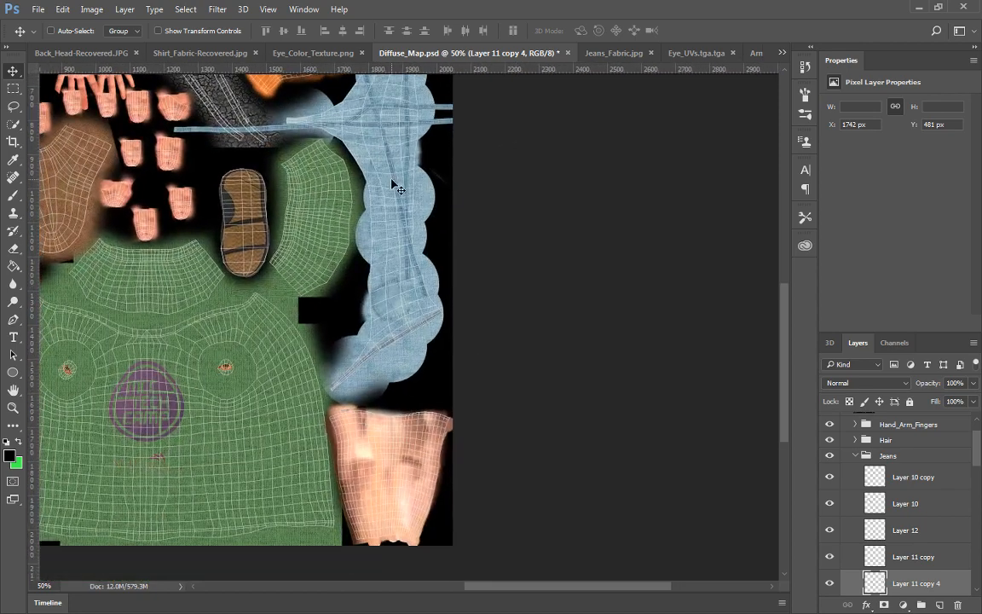
left_click_drag(396, 187, 453, 448)
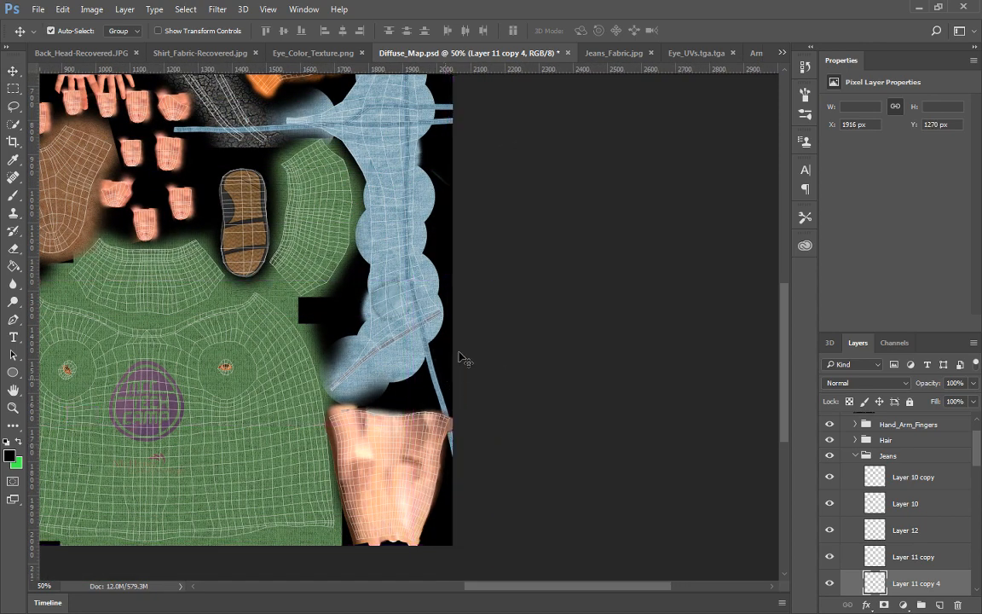
Rotate the flipped seam copy by -1.89° and nudge its transform reference point to X 2040.50 px, Y 1683 px
key("ctrl+t")
left_click_drag(503, 269, 500, 258)
key("Right")
key("Right")
key("Right")
key("Right")
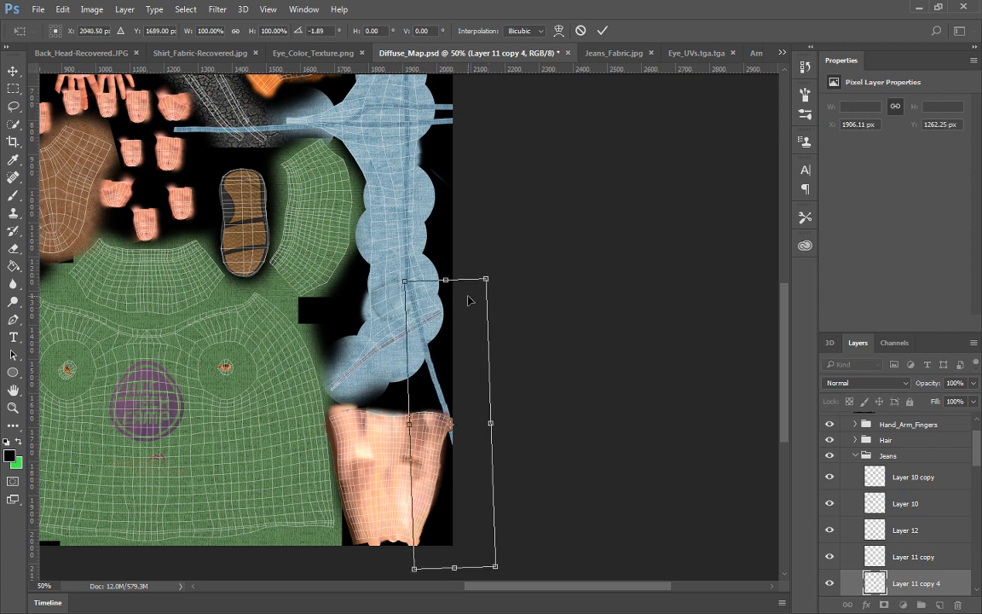
key("Up")
key("Up")
key("Up")
key("Up")
key("Up")
key("Up")
key("Up")
key("Up")
key("Up")
key("Up")
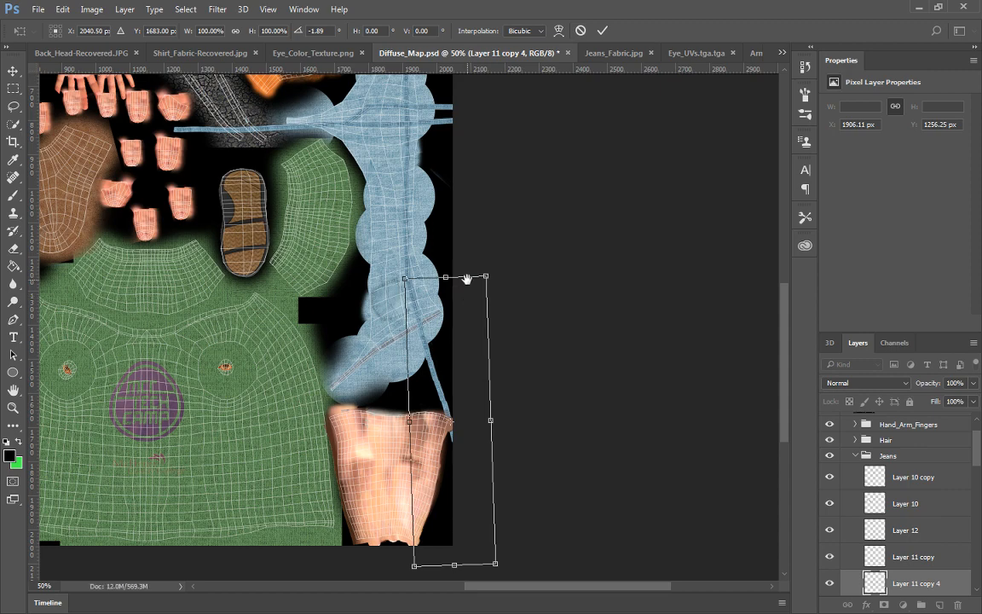
Increase the lower seam copy's rotation to -3.75° and align it with the vertical seam at X 1905 px, Y 1258 px
mouse_move(504, 257)
left_mouse_down()
mouse_move(503, 416)
mouse_move(518, 246)
left_mouse_up()
left_click_drag(522, 323, 521, 314)
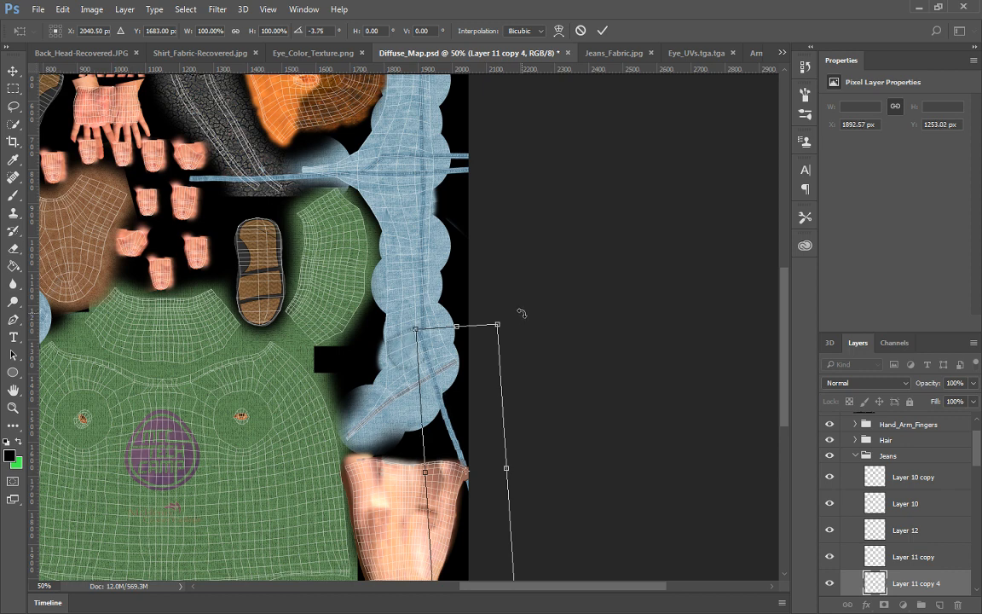
key("Right")
key("Right")
key("Right")
key("Right")
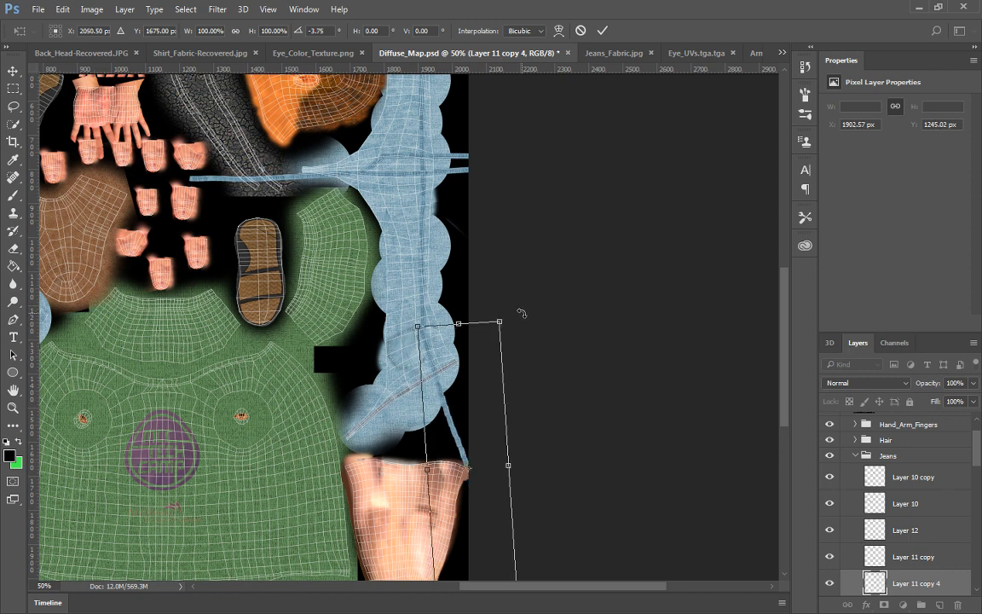
key("Up")
key("Up")
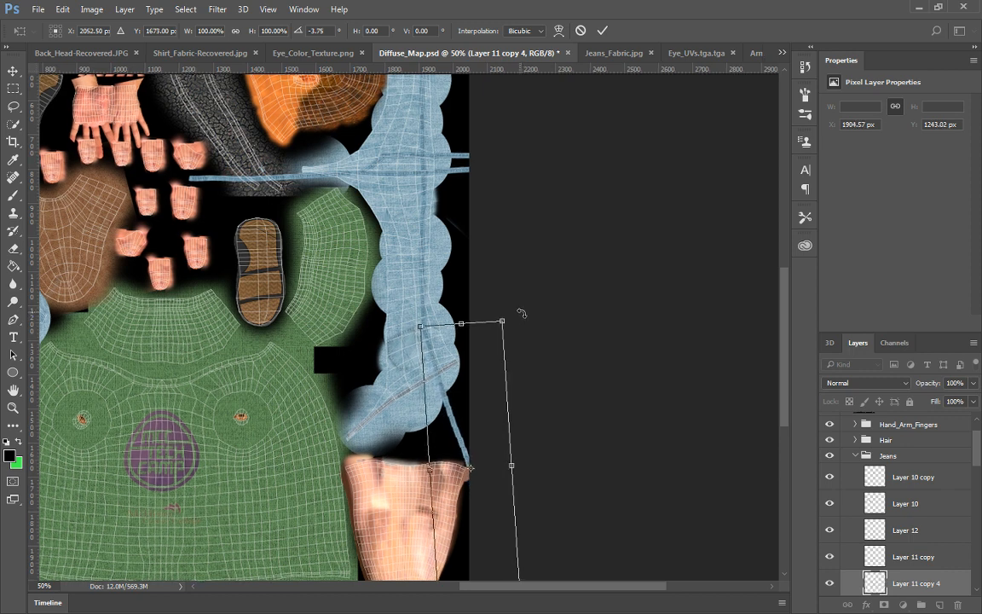
key("ctrl+plus")
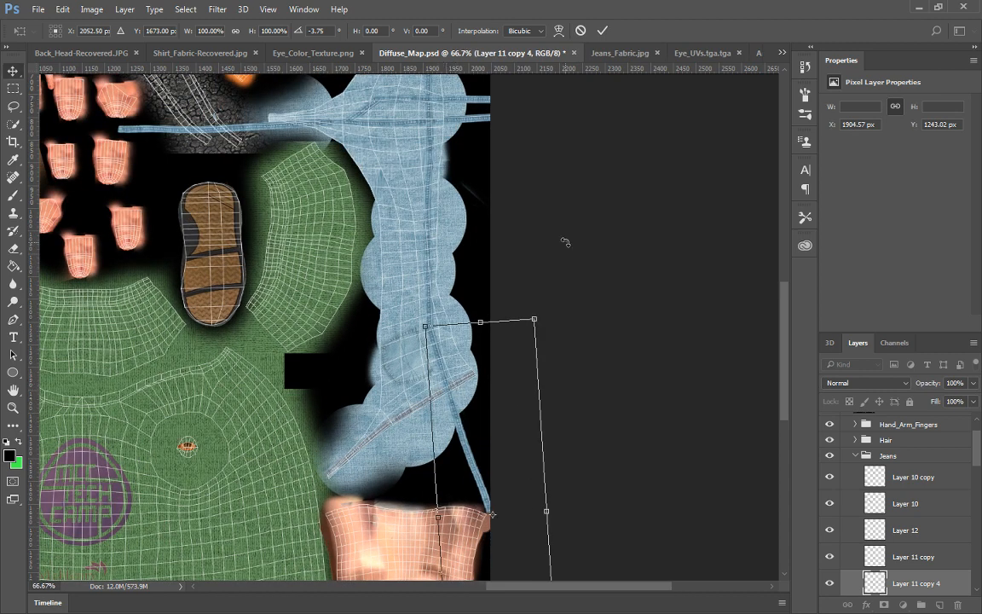
key("Return")
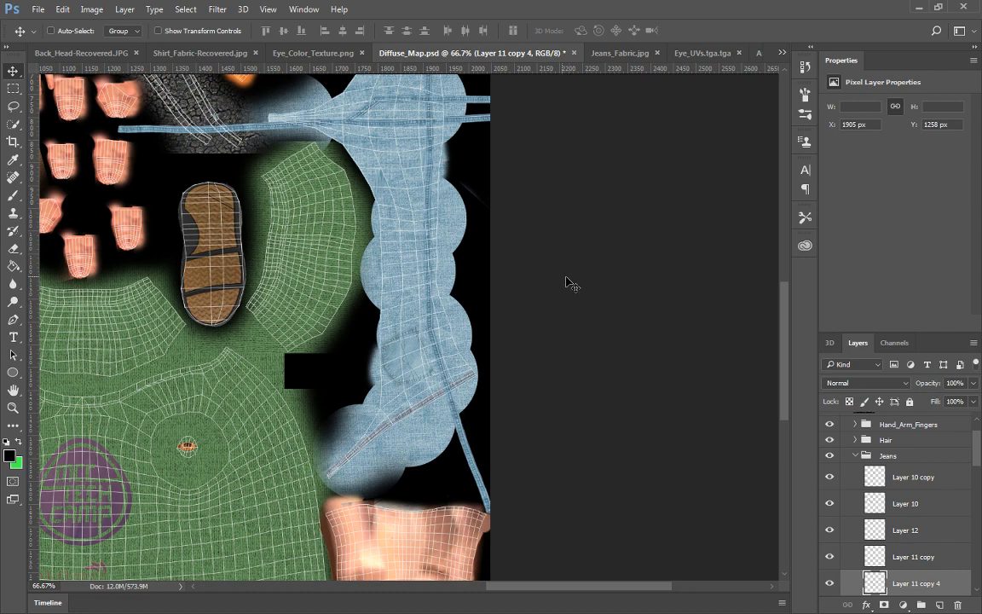
scroll(552, 318, "up", 6)
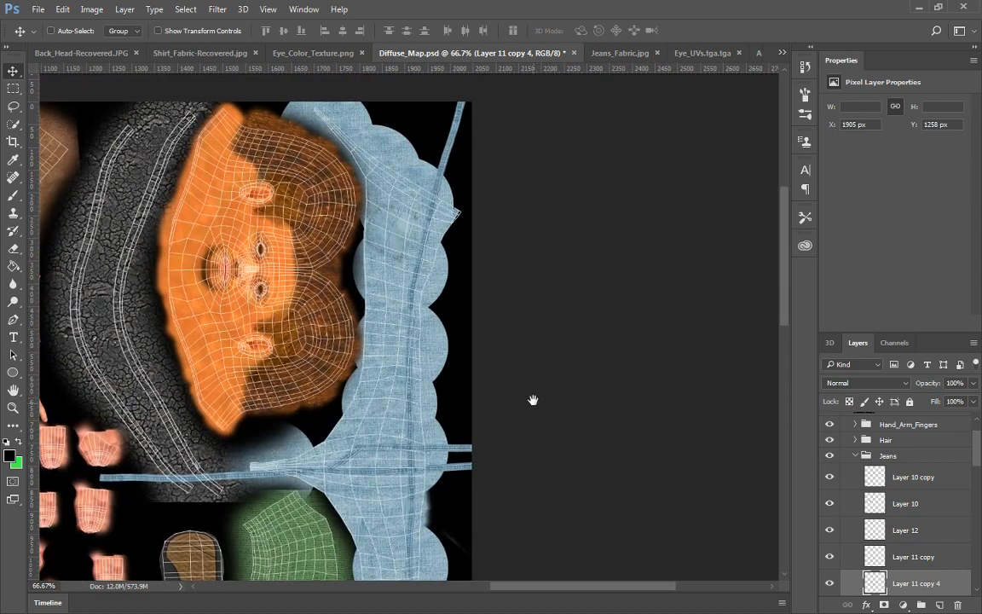
left_click_drag(533, 400, 554, 122)
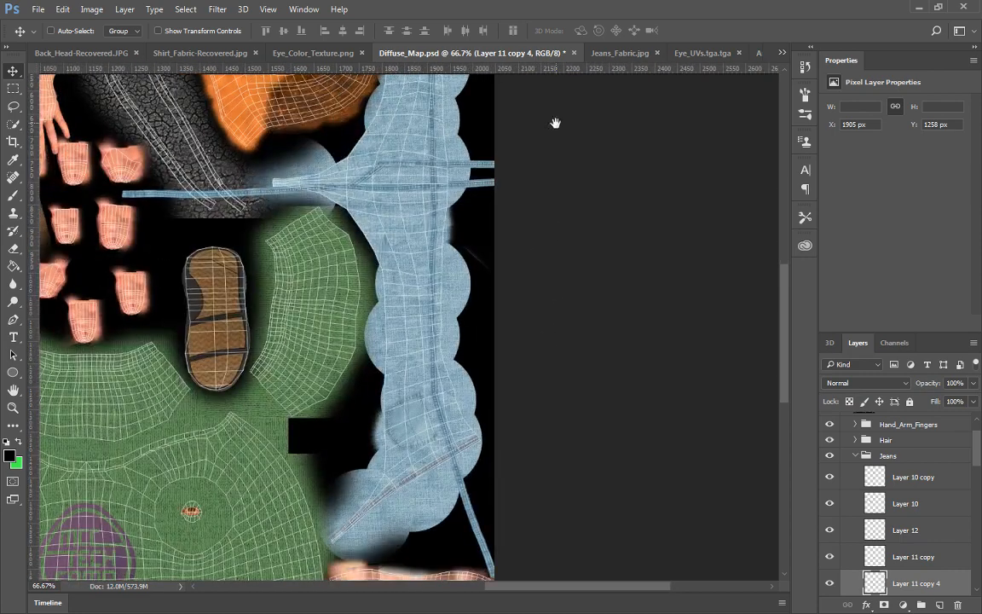
left_click_drag(527, 248, 503, 552)
scroll(537, 142, "down", 8)
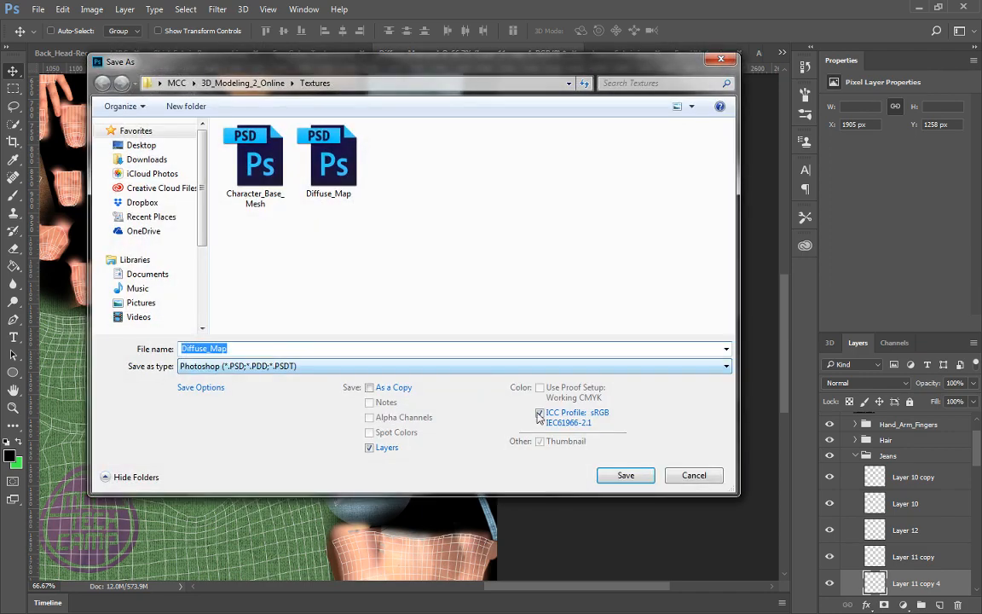
left_click(481, 367)
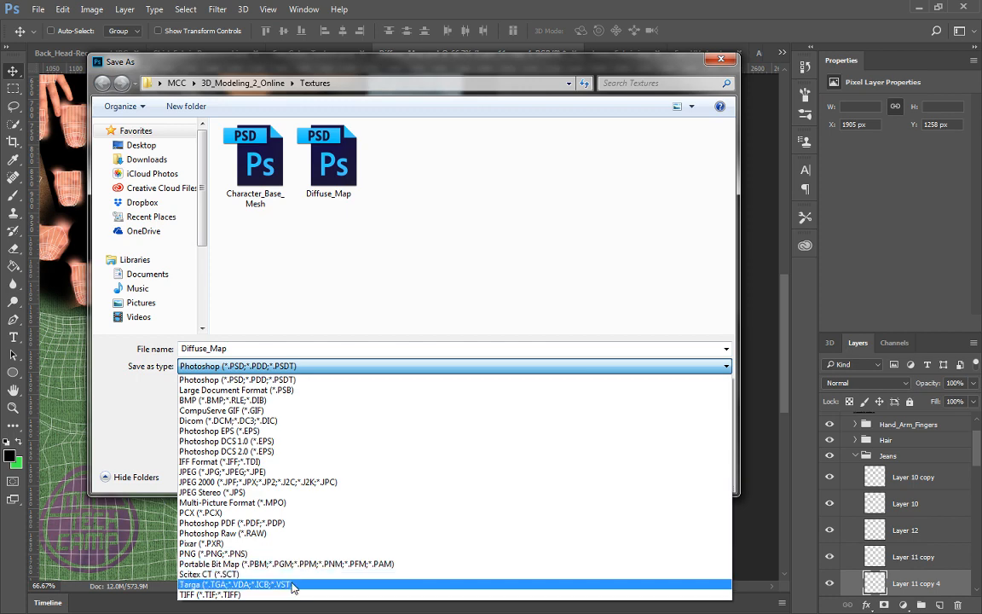
left_click(281, 584)
left_click(645, 474)
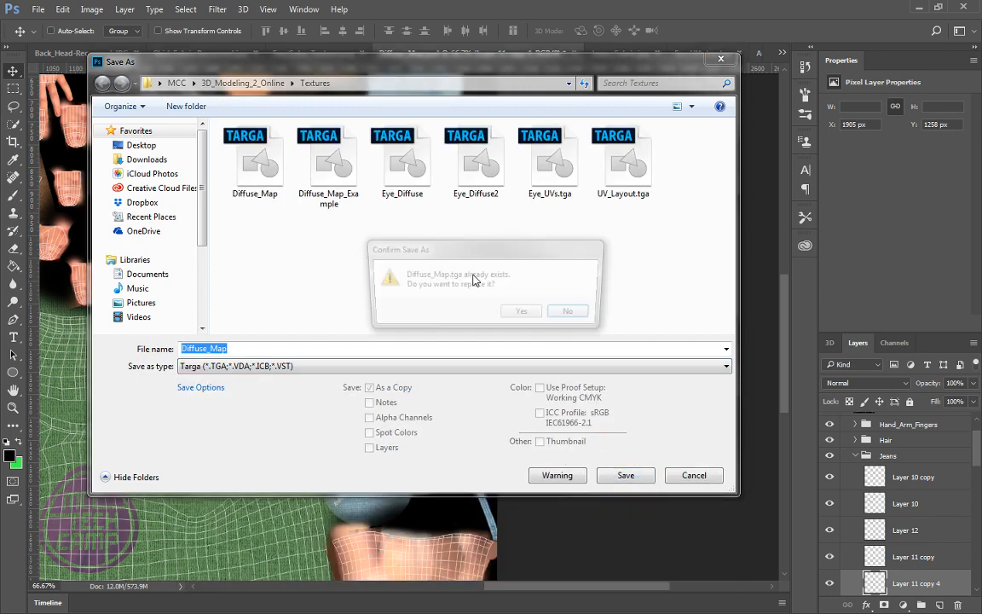
left_click(518, 287)
left_click(692, 474)
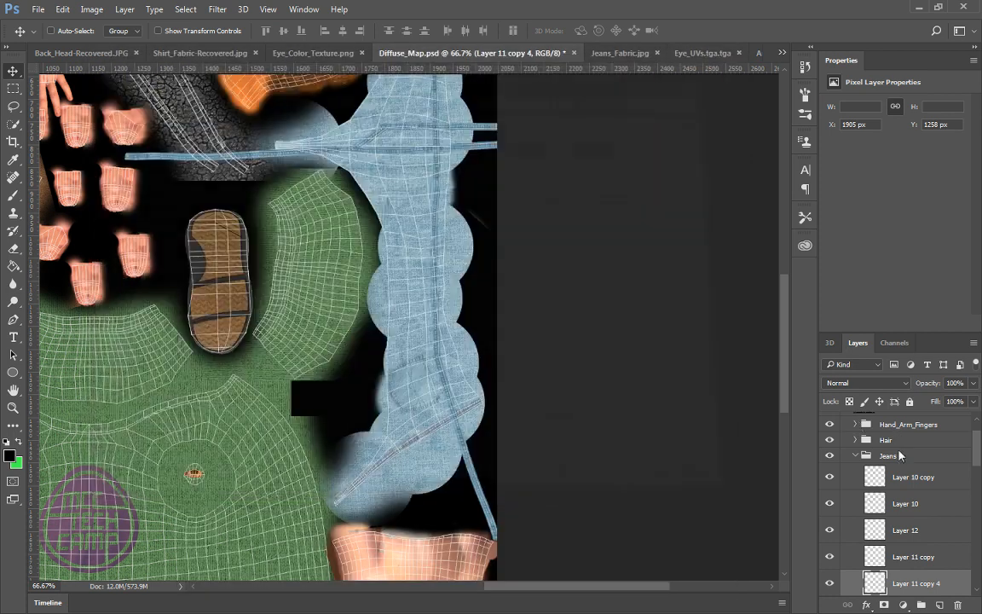
Hide the UV_Layout copy wireframe layer in the Projection_Texturing group
scroll(889, 457, "up", 1)
left_click(828, 442)
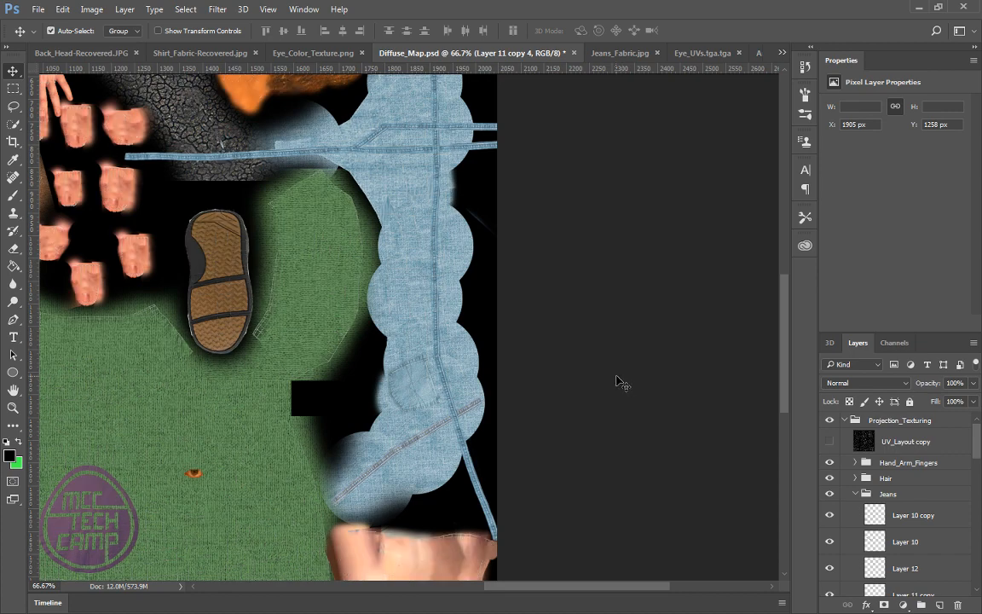
Save a Targa version of Diffuse_Map at 32 bits/pixel, replacing the existing Diffuse_Map.tga file
key("ctrl+shift+s")
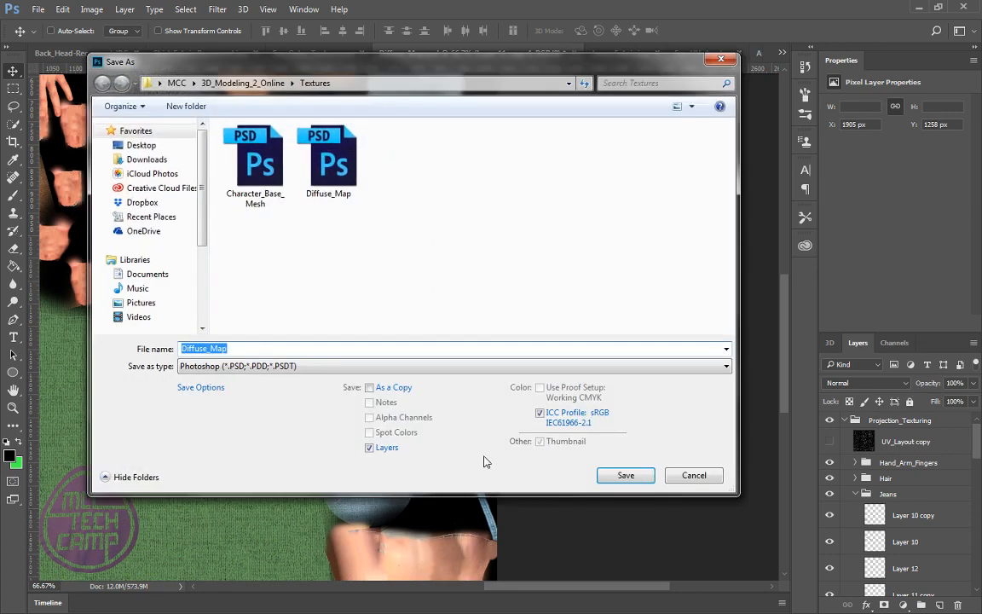
left_click(377, 365)
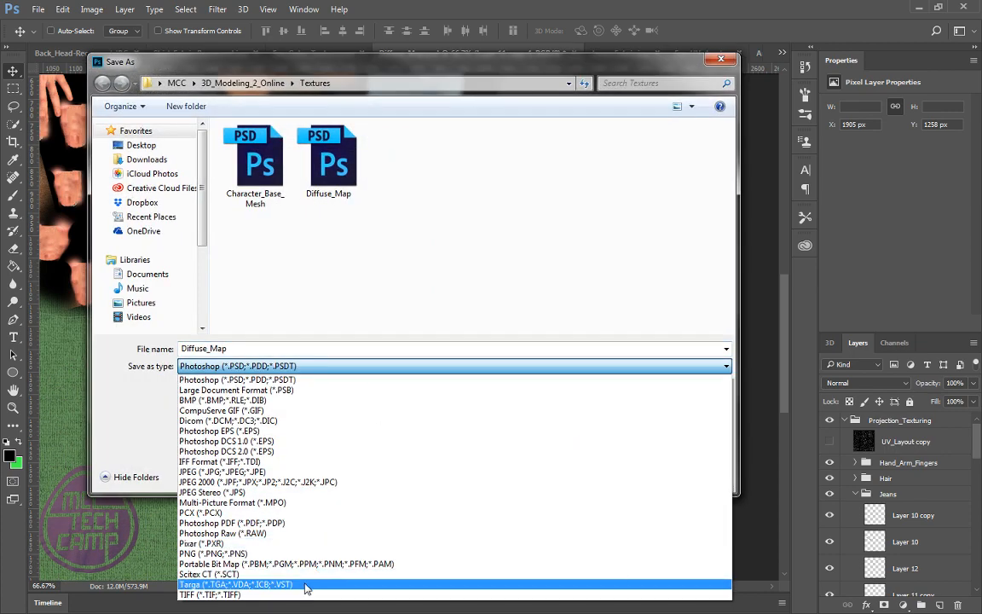
left_click(340, 522)
left_click(626, 478)
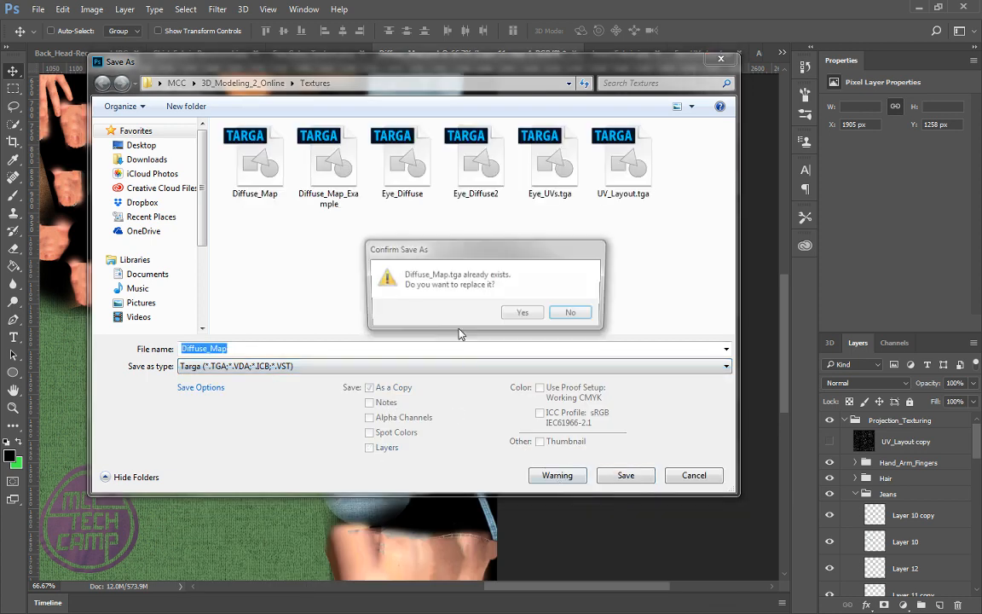
left_click(521, 312)
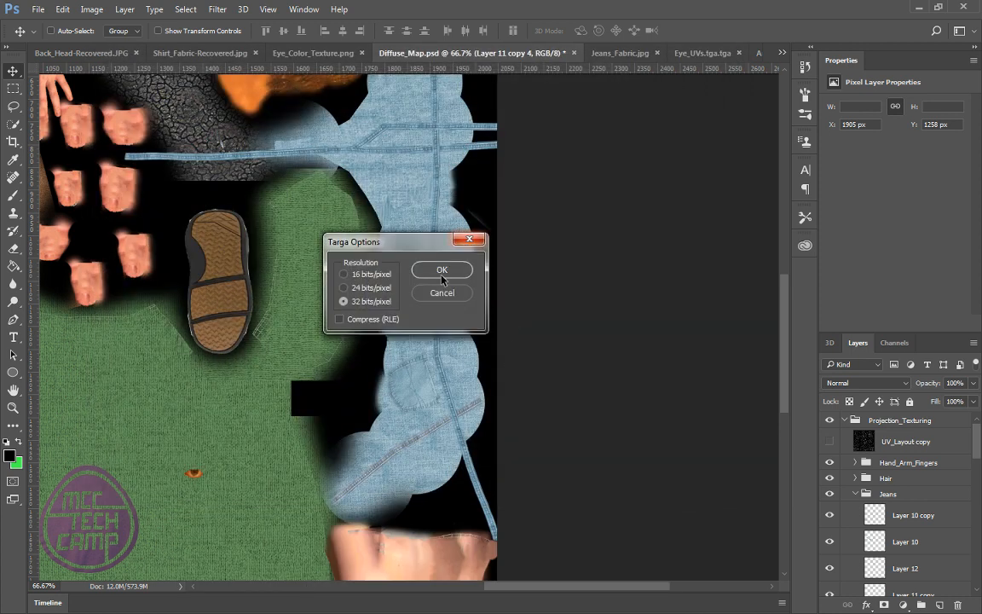
left_click(442, 270)
key("ctrl+0")
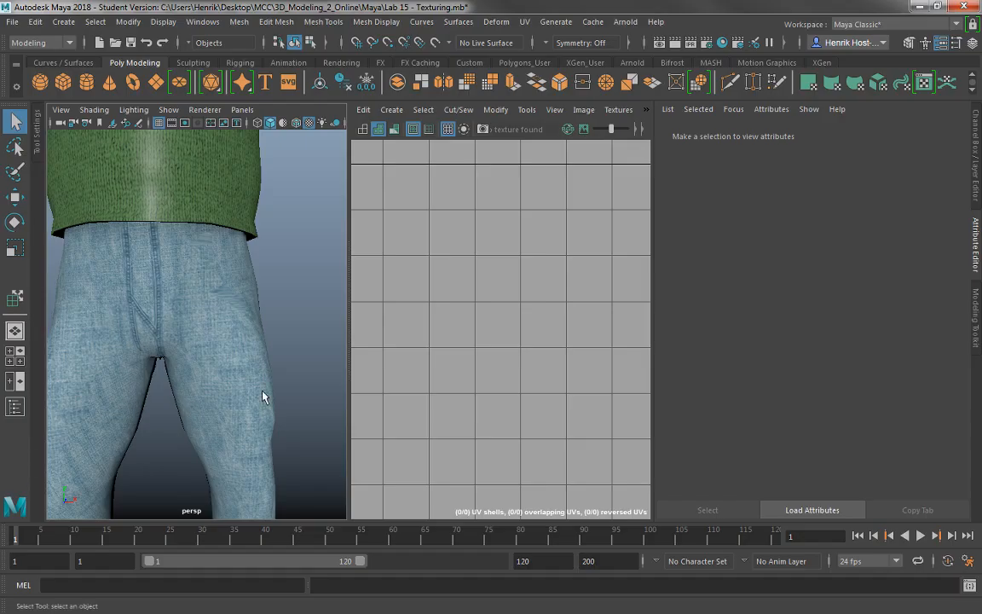
Switch to Maya, reload the character's Diffuse_Map.tga texture and examine the jeans seams on the model
left_click(248, 375)
left_click(938, 287)
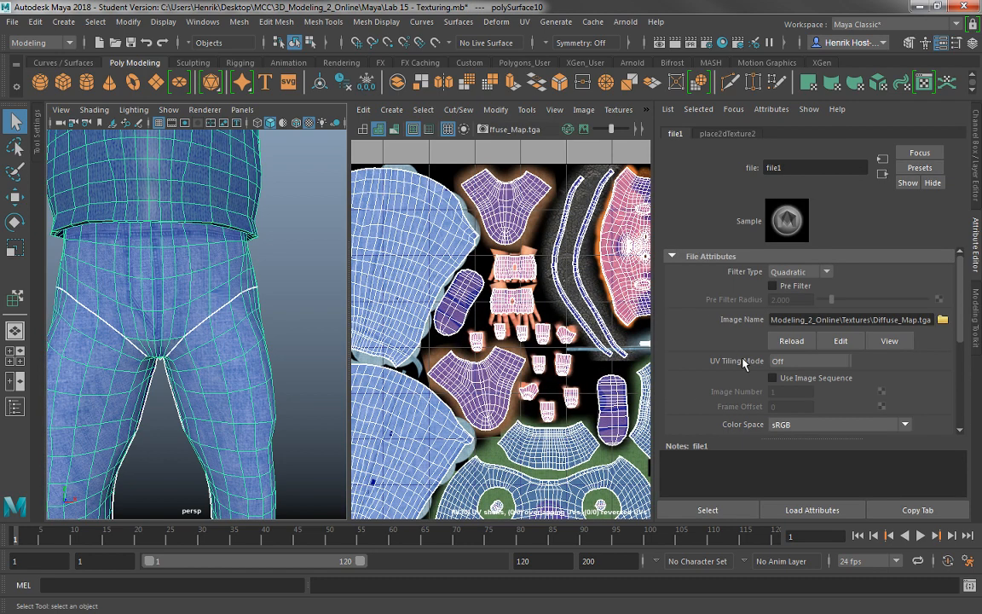
left_click(281, 287)
left_click_drag(281, 287, 519, 311)
left_click_drag(273, 280, 259, 331)
scroll(219, 350, "down", 5)
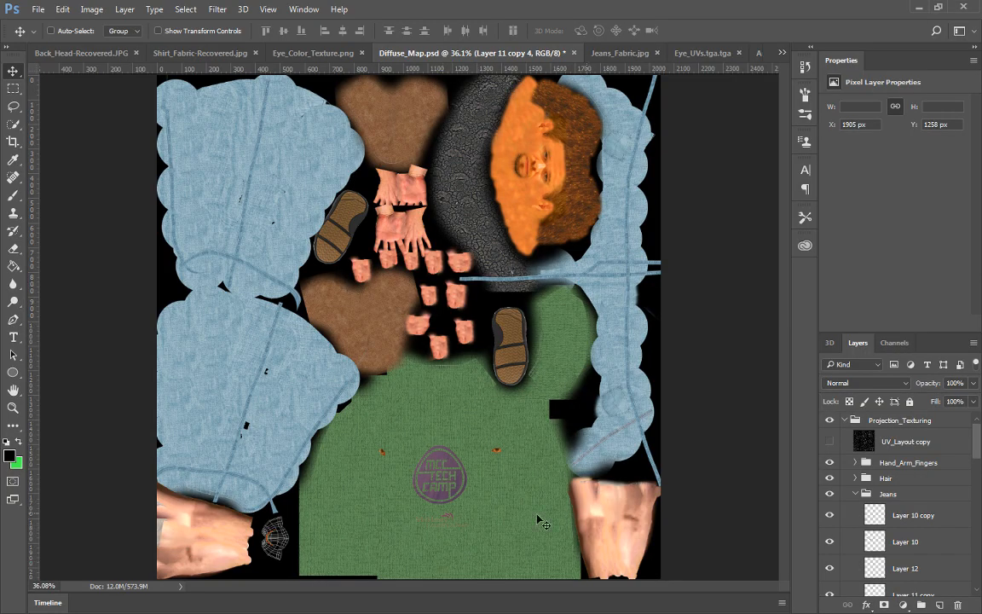
Switch to Photoshop and show the UV_Layout copy layer over the texture map around the narrow jeans strip
left_click(904, 442)
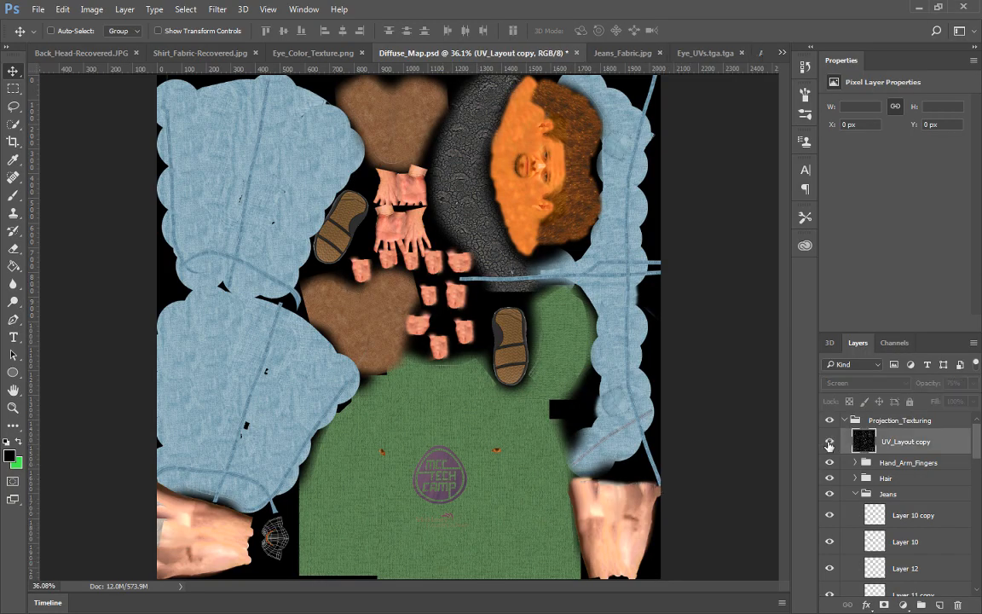
left_click(828, 444)
key("ctrl+plus")
key("ctrl+plus")
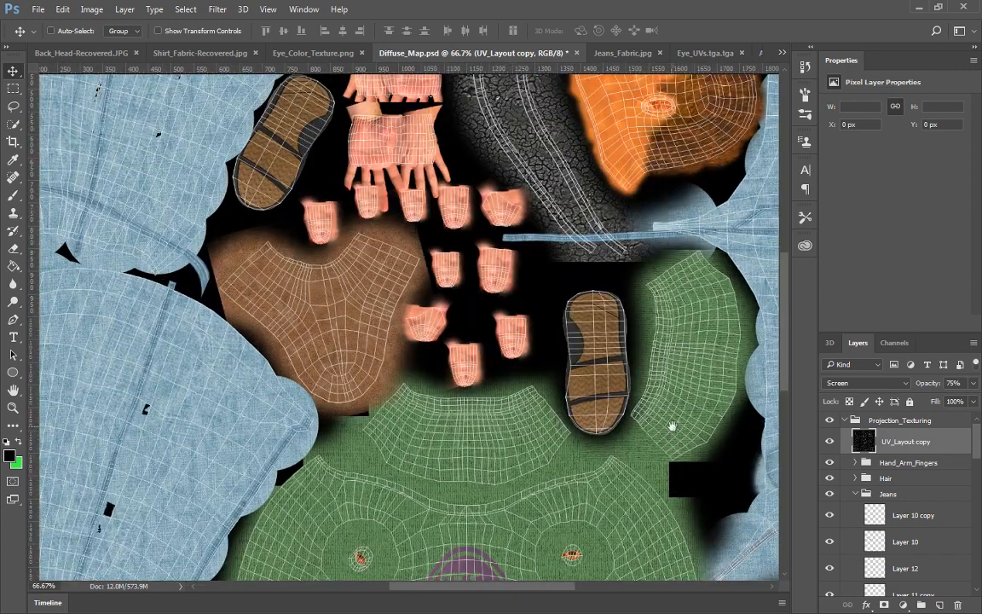
left_click_drag(672, 426, 303, 350)
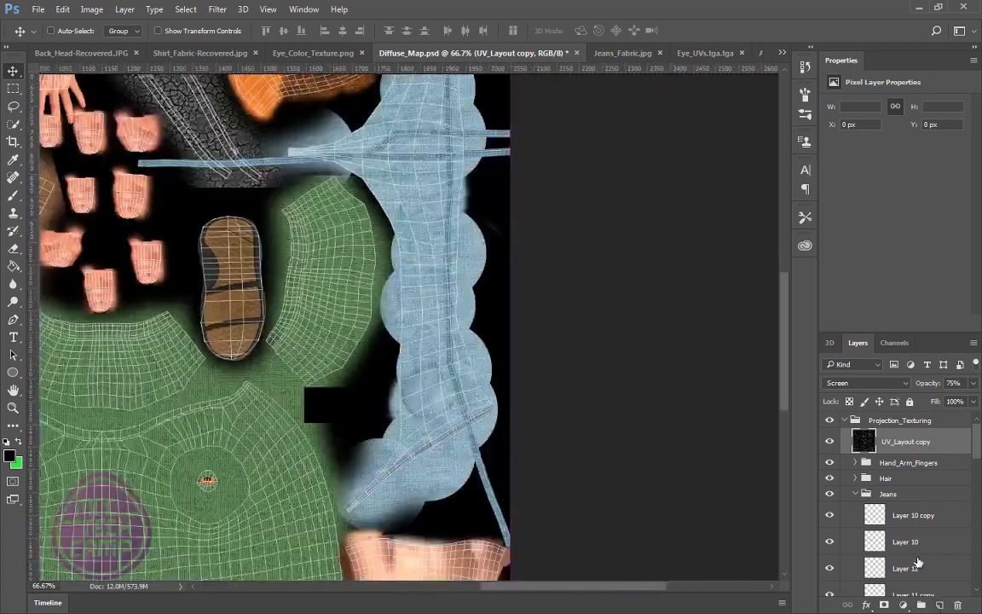
Examine the seam along the jeans strip and check which layer in the Jeans group holds it
left_click_drag(463, 239, 449, 465)
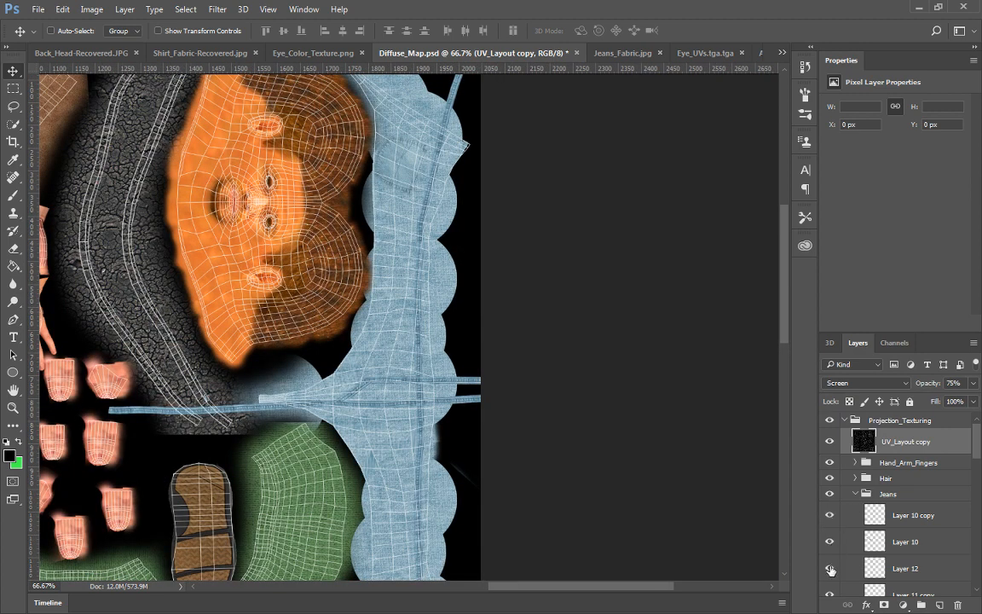
left_click_drag(573, 412, 567, 384)
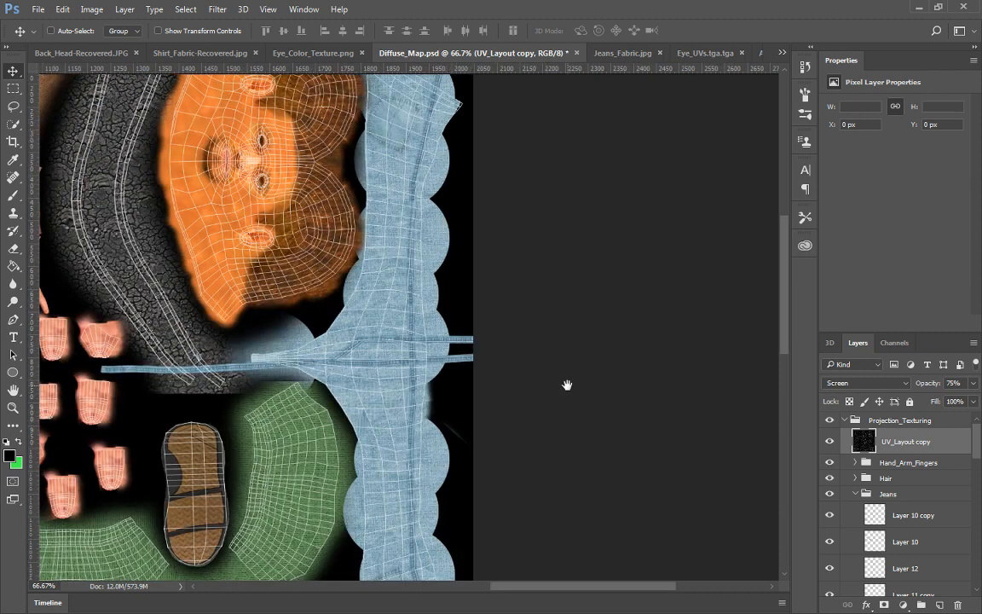
left_click(831, 596)
left_click_drag(657, 473, 651, 429)
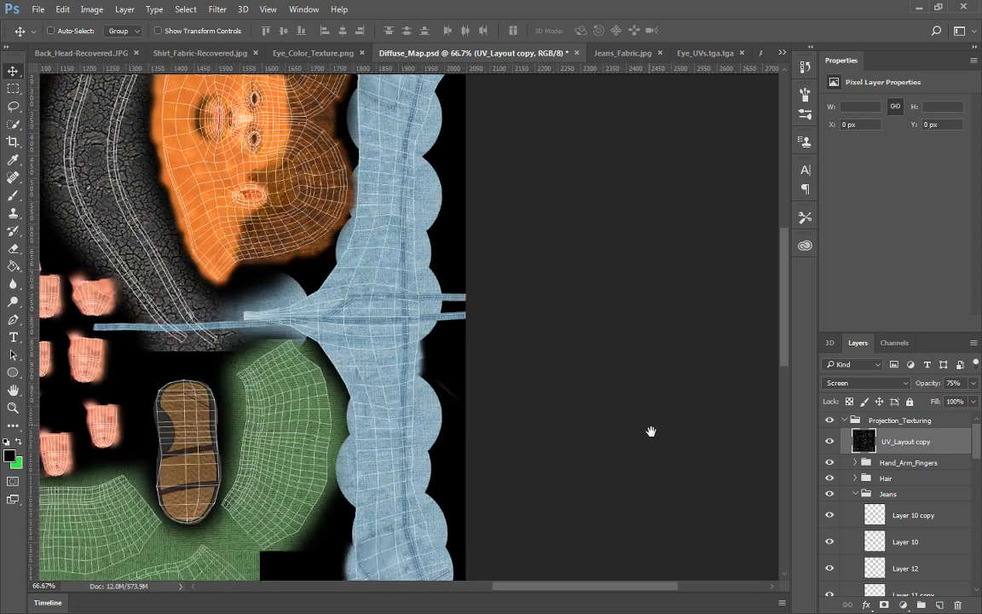
scroll(897, 552, "down", 1)
scroll(841, 578, "down", 1)
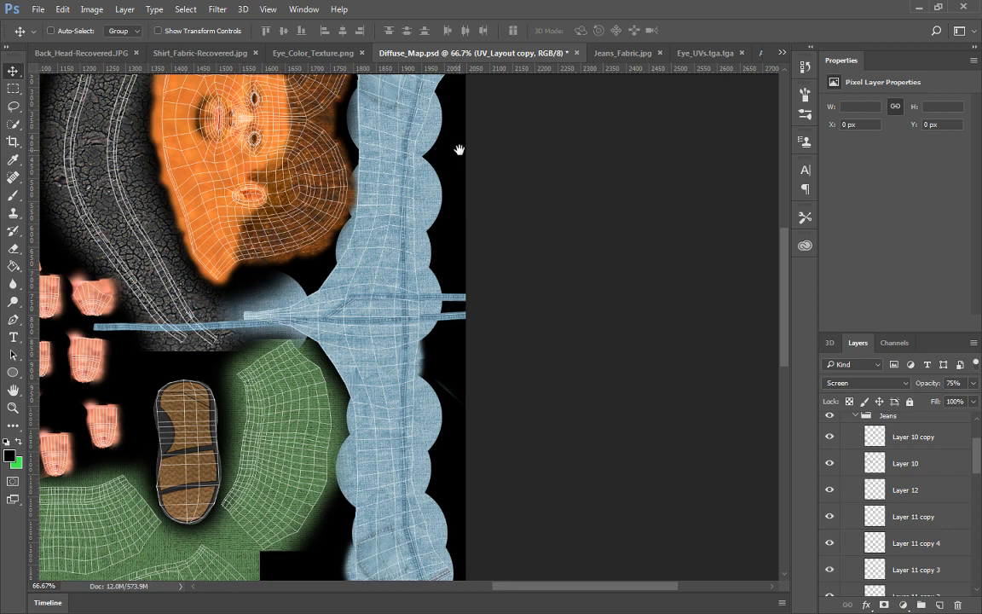
left_click_drag(459, 150, 462, 267)
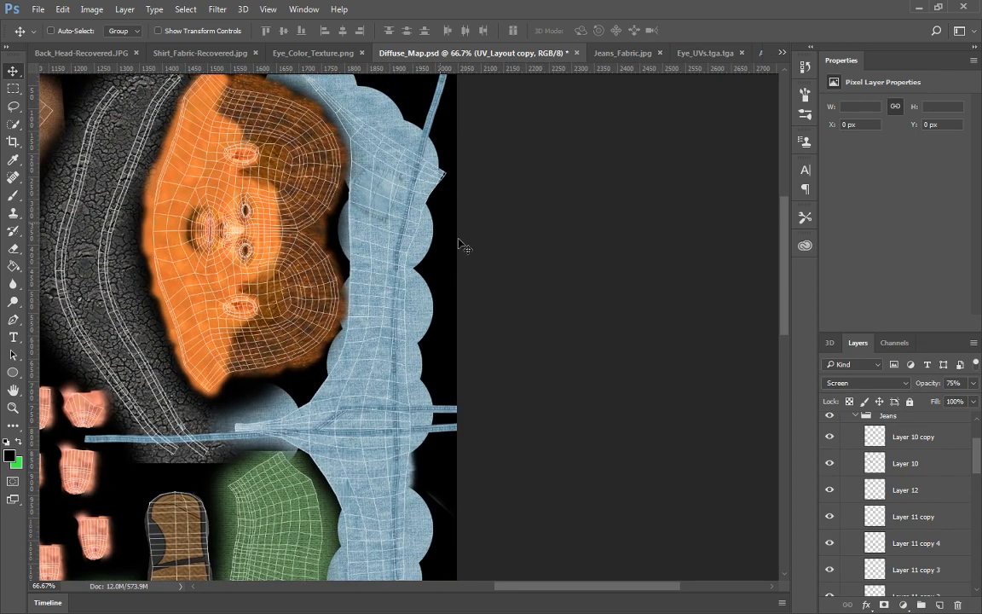
left_click(62, 9)
mouse_move(93, 302)
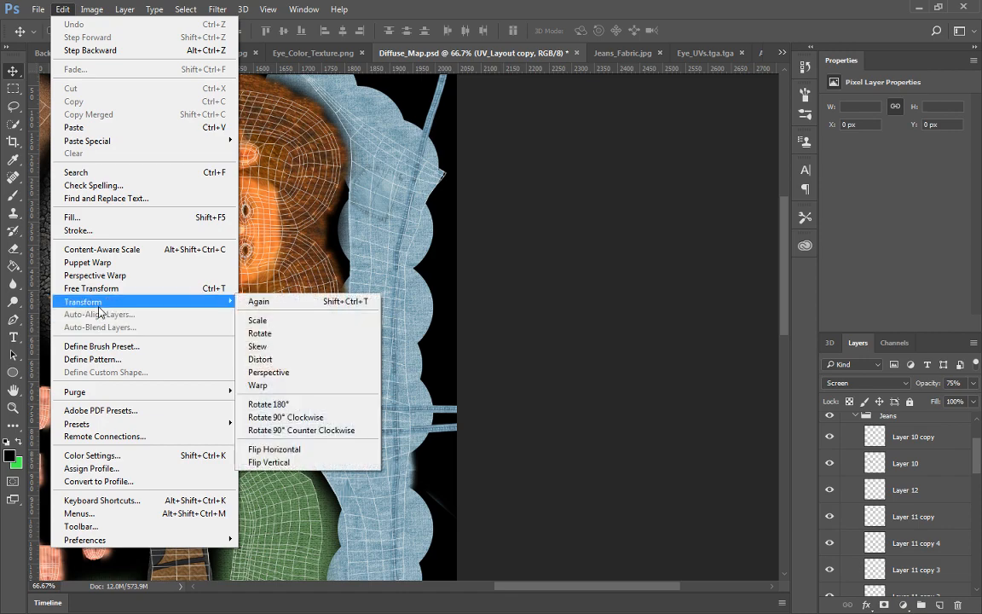
left_click(290, 390)
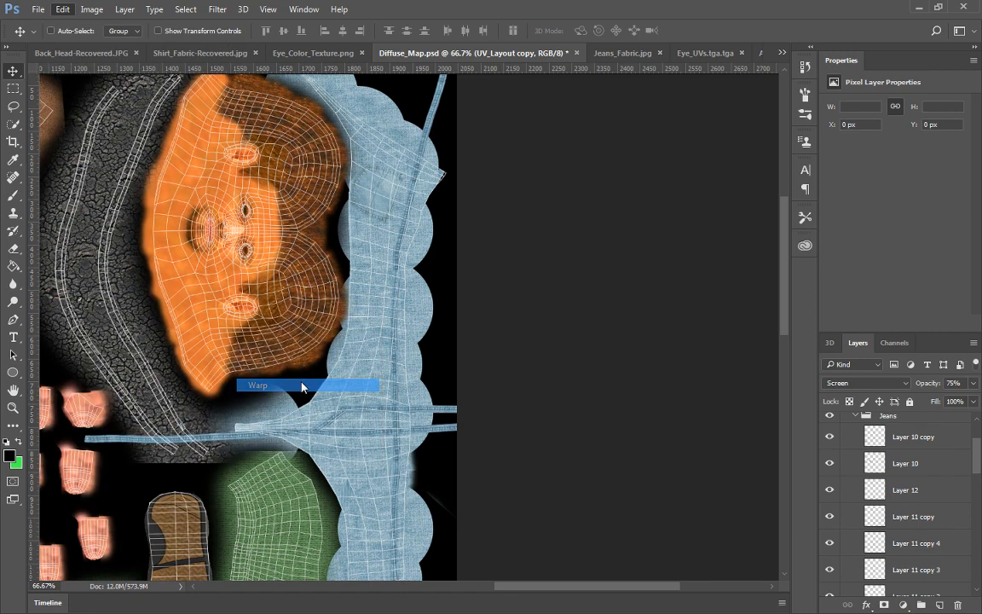
left_click_drag(469, 143, 555, 235)
key("Return")
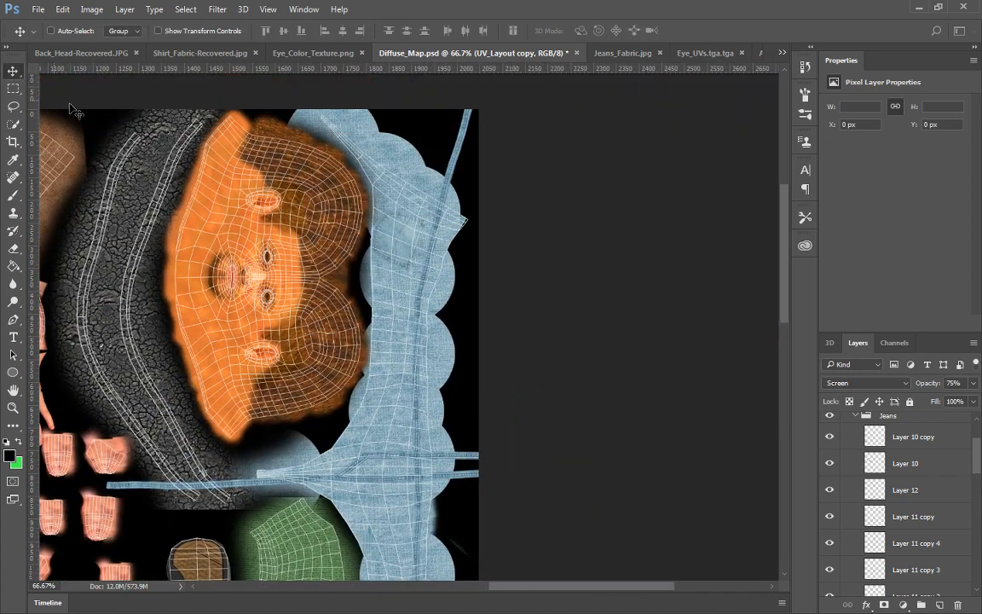
left_click(13, 89)
left_click_drag(380, 153, 532, 352)
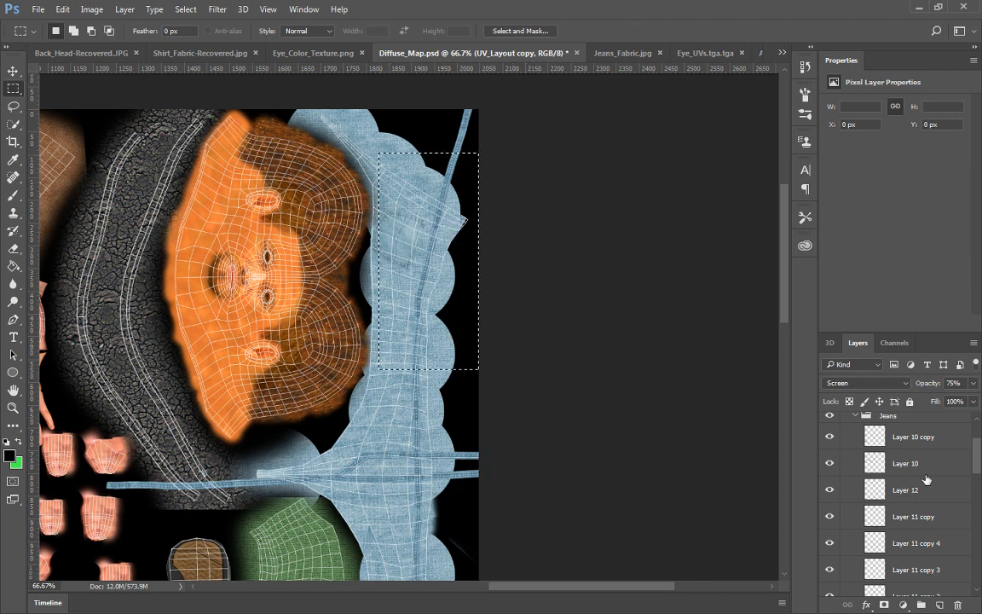
scroll(927, 480, "down", 3)
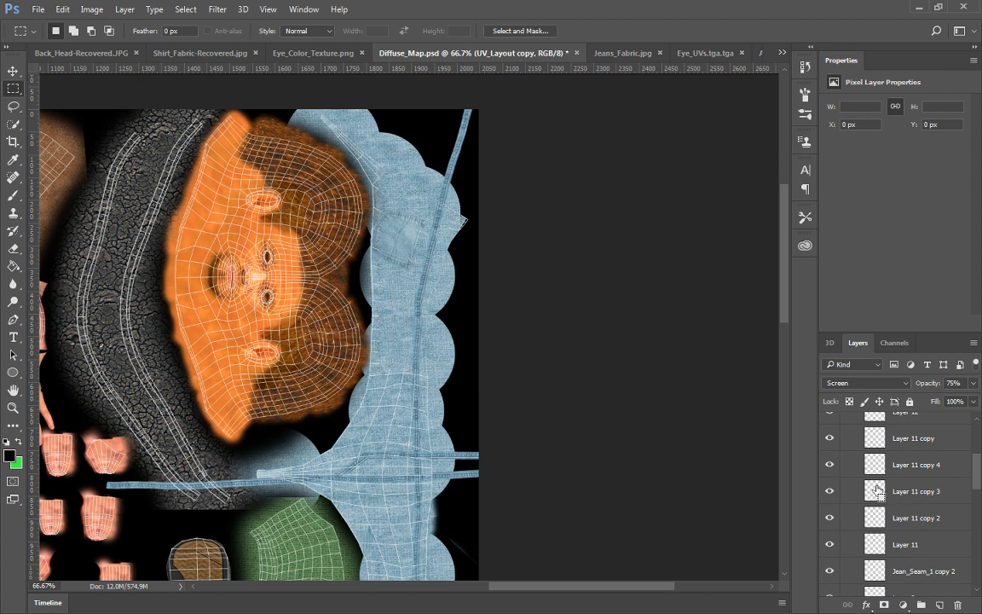
key("ctrl+v")
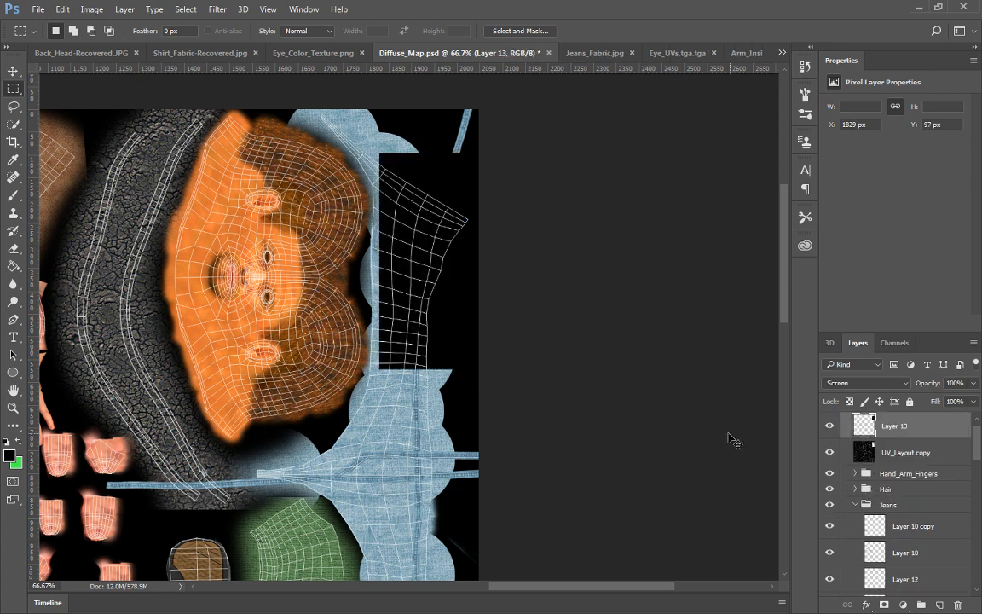
key("ctrl+z")
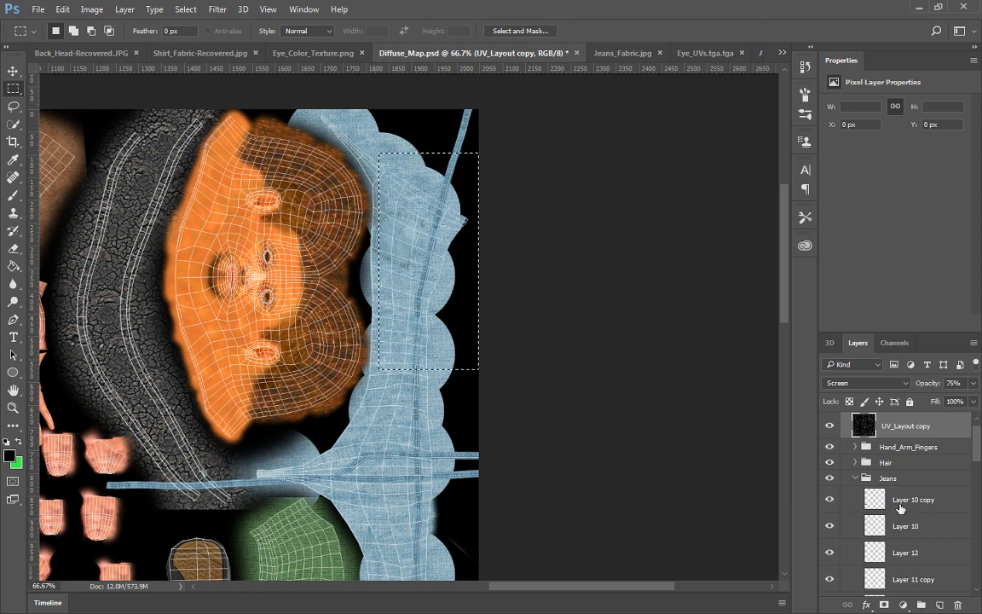
Identify the upper jeans seam by toggling the Layer 11 copies' visibility, select Layer 11 copy 3 and clear the rectangular selection
scroll(887, 512, "down", 3)
left_click(829, 498)
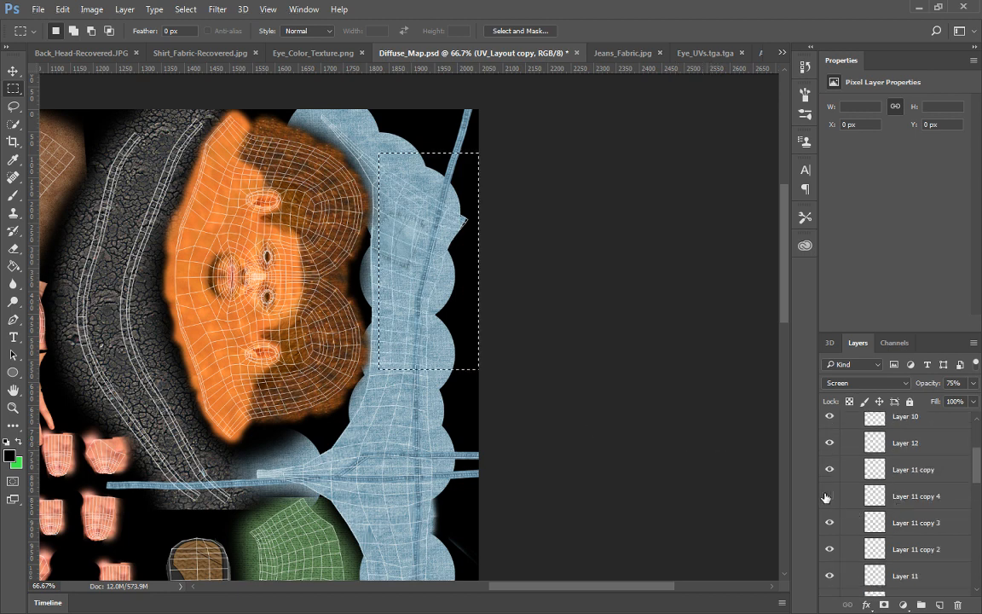
left_click(831, 554)
left_click(830, 571)
left_click(830, 571)
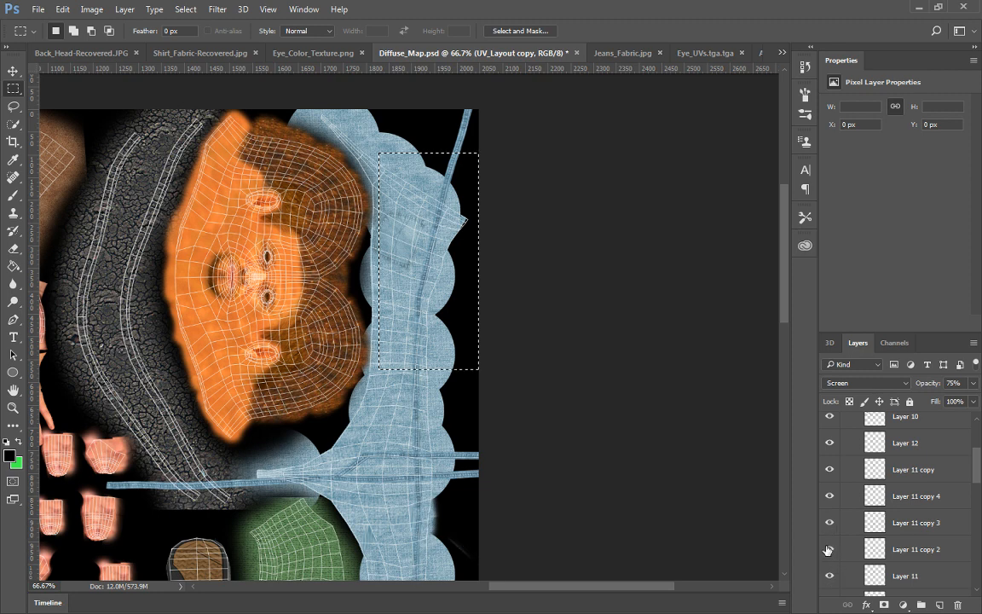
left_click(830, 523)
left_click(843, 520)
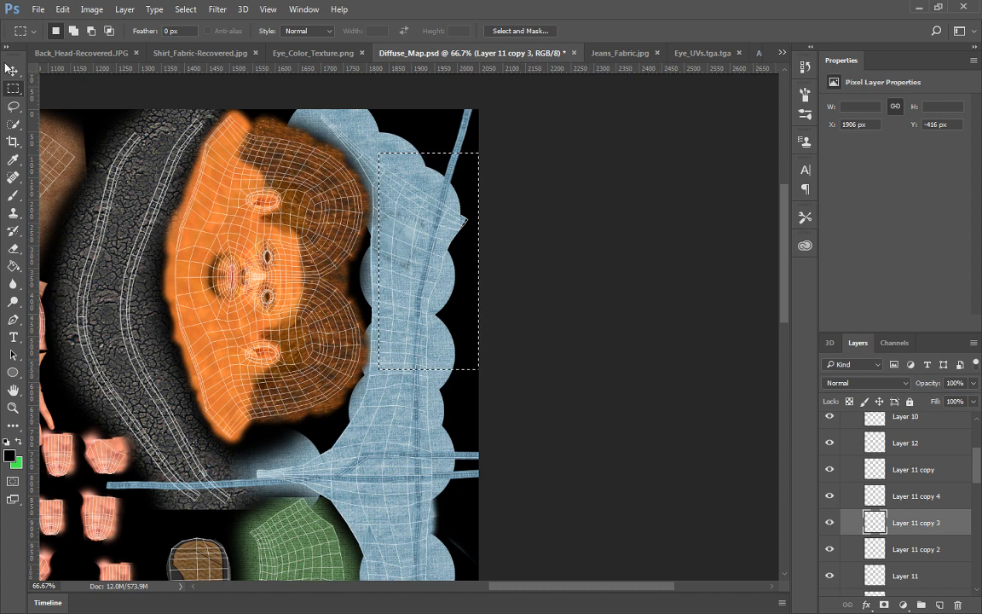
key("ctrl+d")
Warp the seam on Layer 11 copy 3 so its upper part bends outward to the UV corner of the jeans strip
left_click(62, 9)
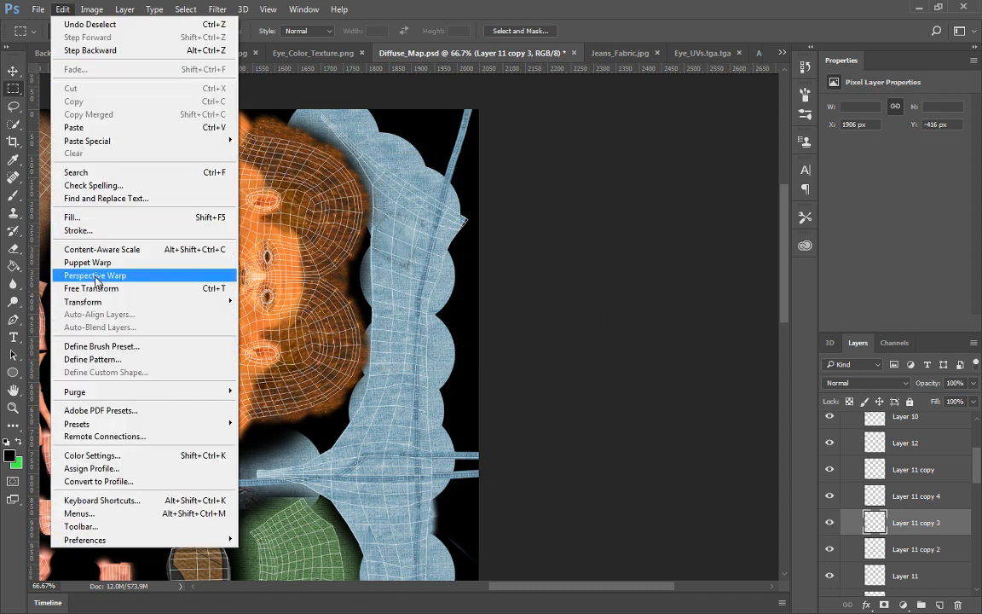
mouse_move(136, 302)
left_click(291, 386)
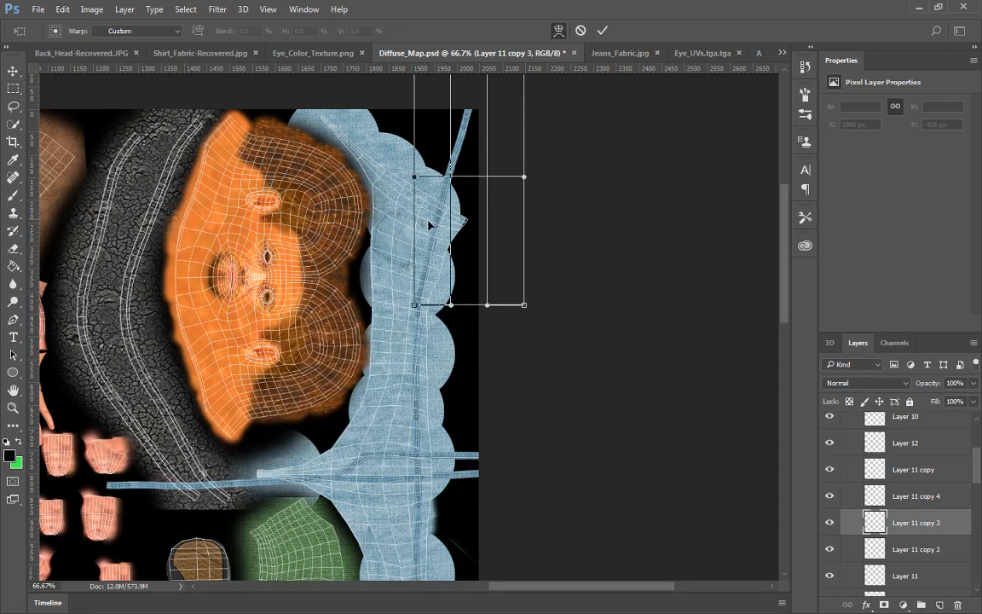
left_click_drag(601, 158, 594, 214)
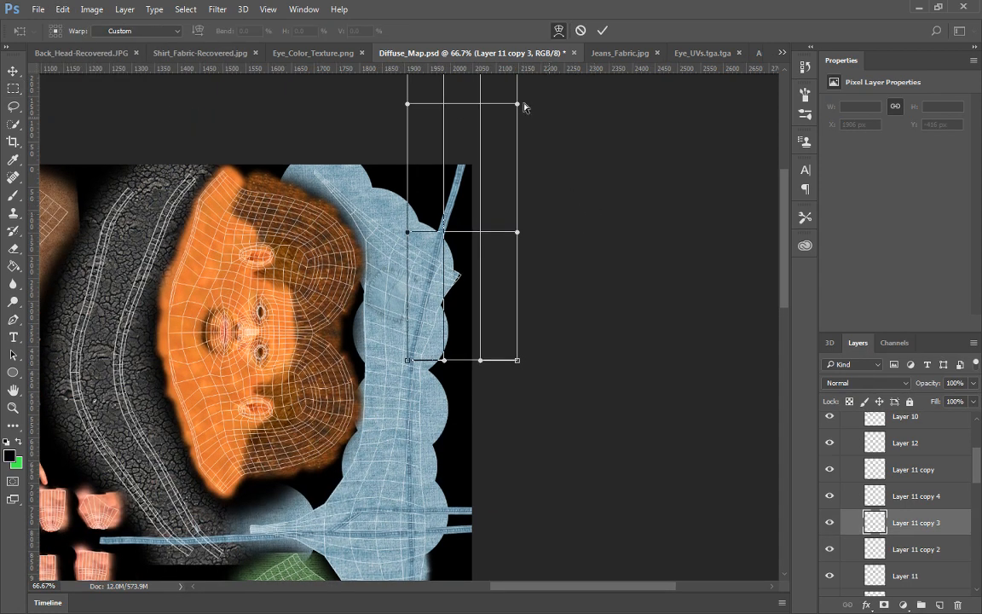
left_click_drag(524, 107, 548, 237)
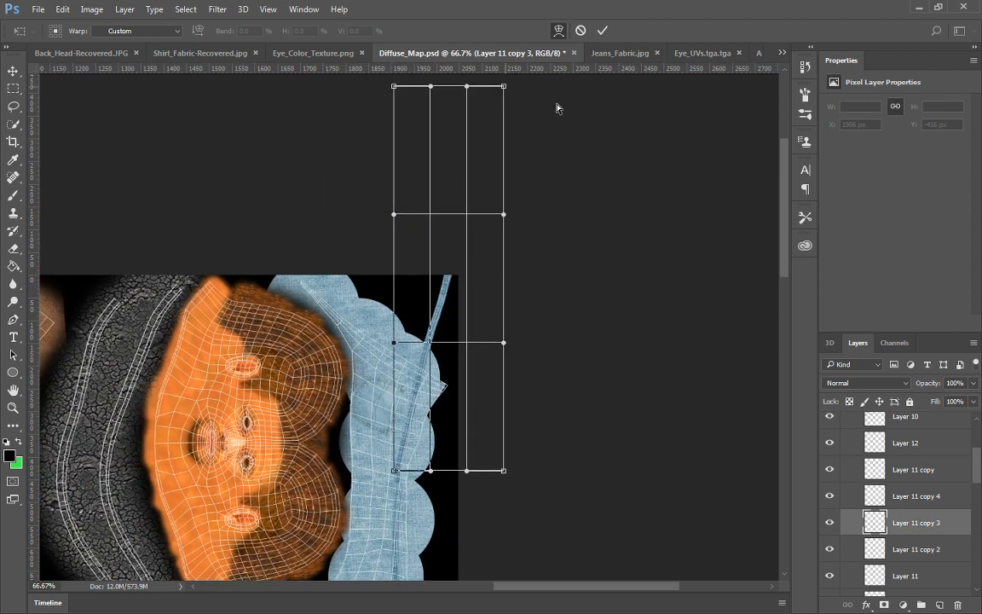
left_click_drag(503, 87, 629, 131)
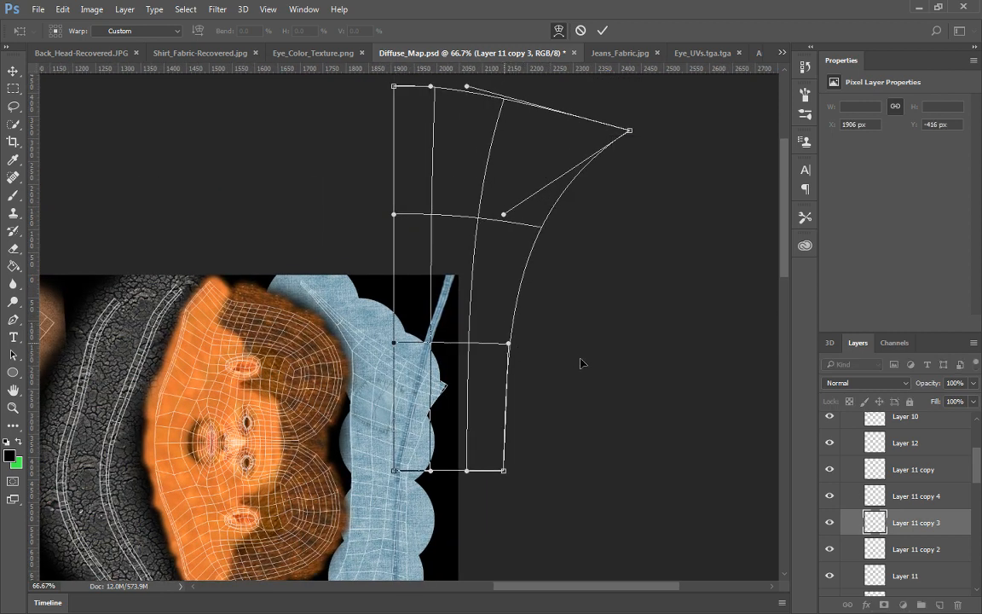
left_click_drag(508, 344, 676, 385)
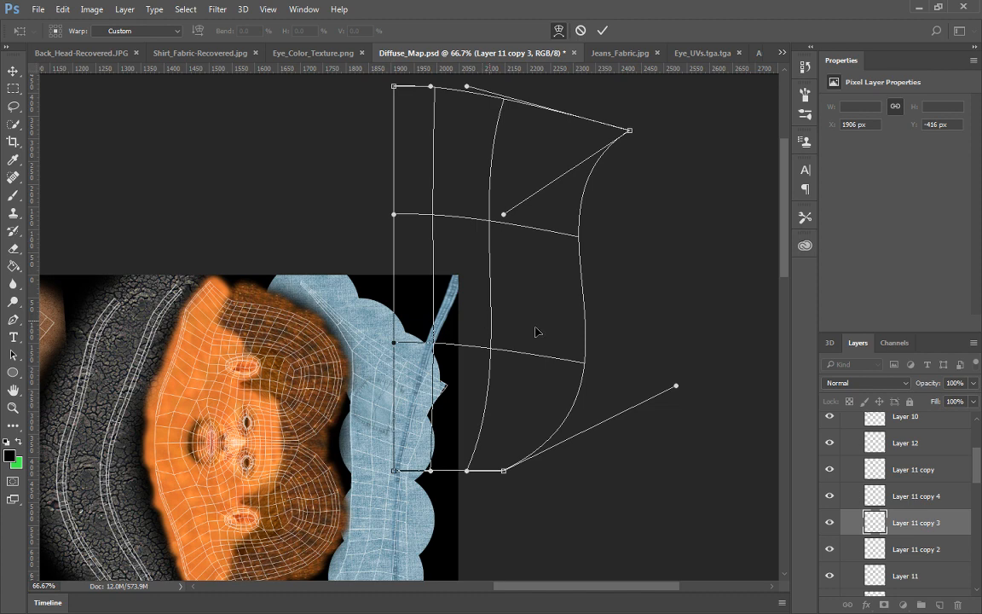
left_click_drag(536, 332, 555, 328)
left_click_drag(394, 214, 479, 262)
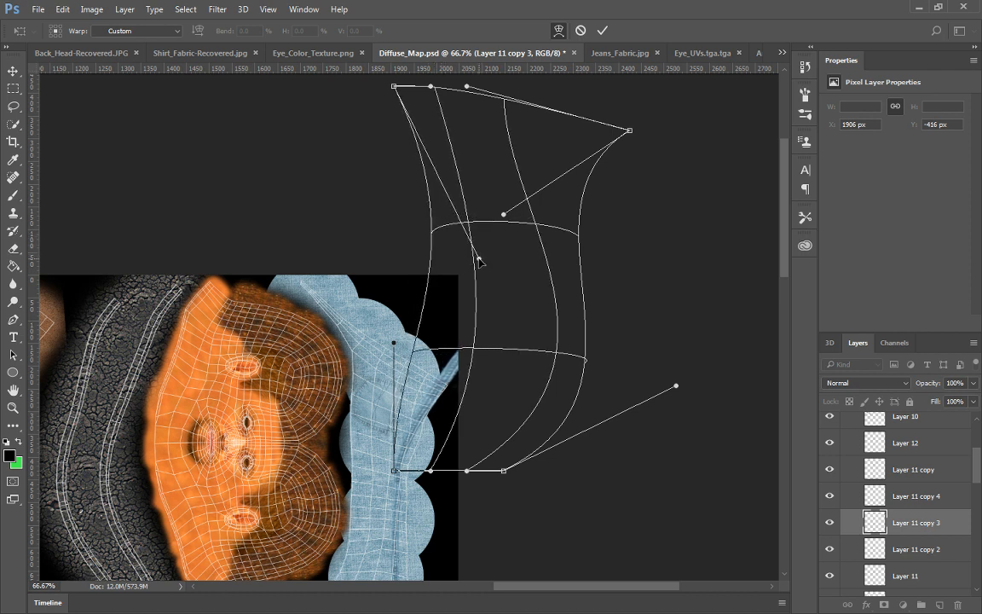
left_click_drag(469, 353, 467, 358)
key("m")
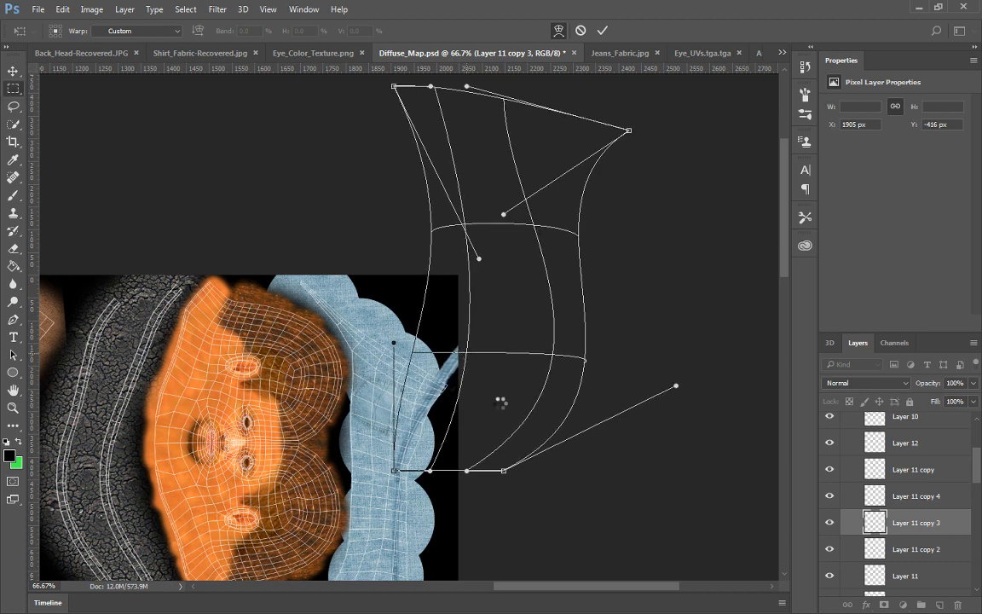
Identify the lower diagonal jeans seam by toggling the visibility of Layer 11 copy 4, and select that layer
left_click_drag(515, 445, 533, 105)
left_click_drag(558, 547, 558, 308)
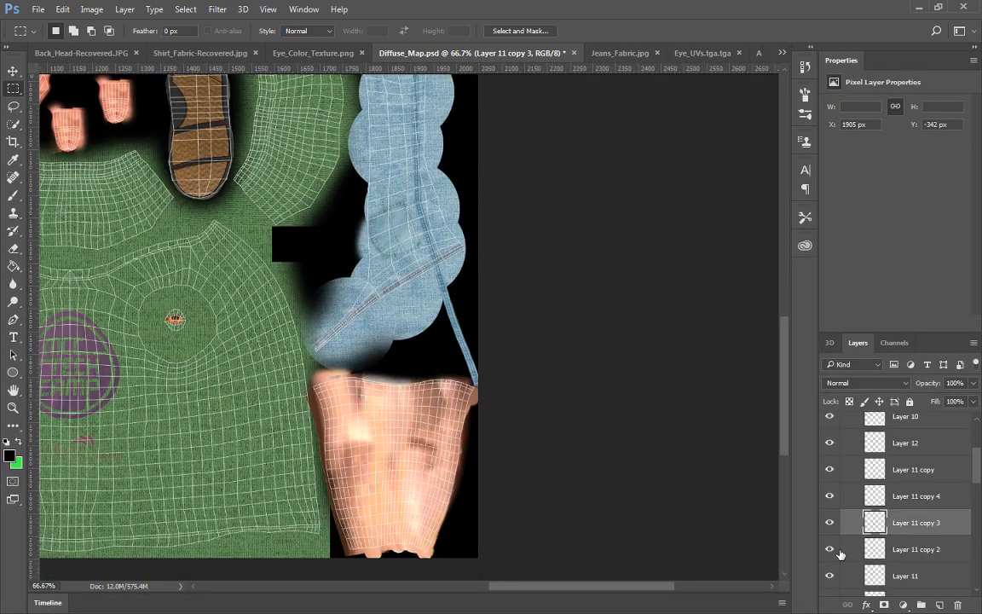
left_click(825, 496)
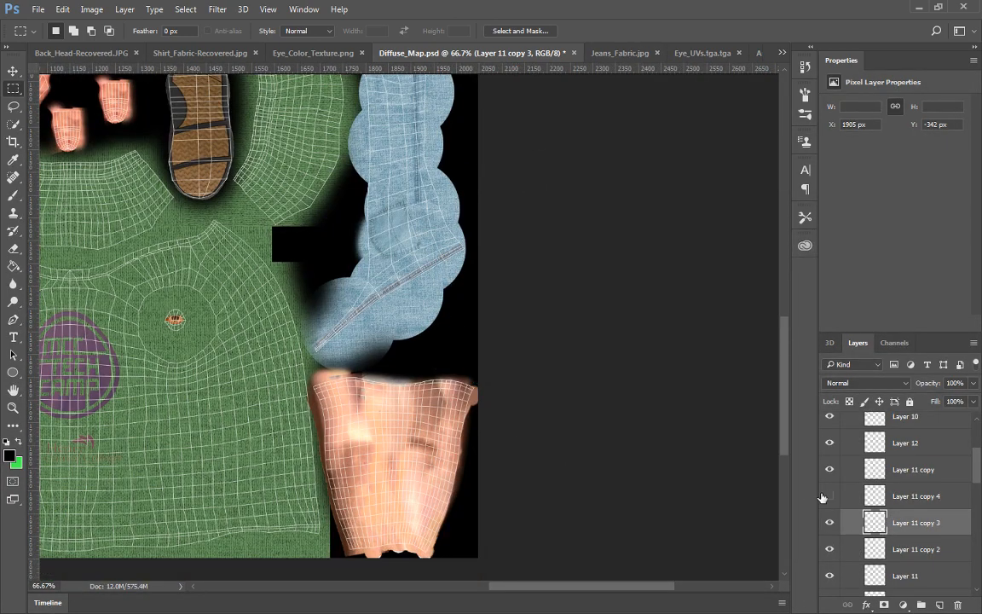
left_click(825, 497)
left_click(919, 497)
left_click(62, 9)
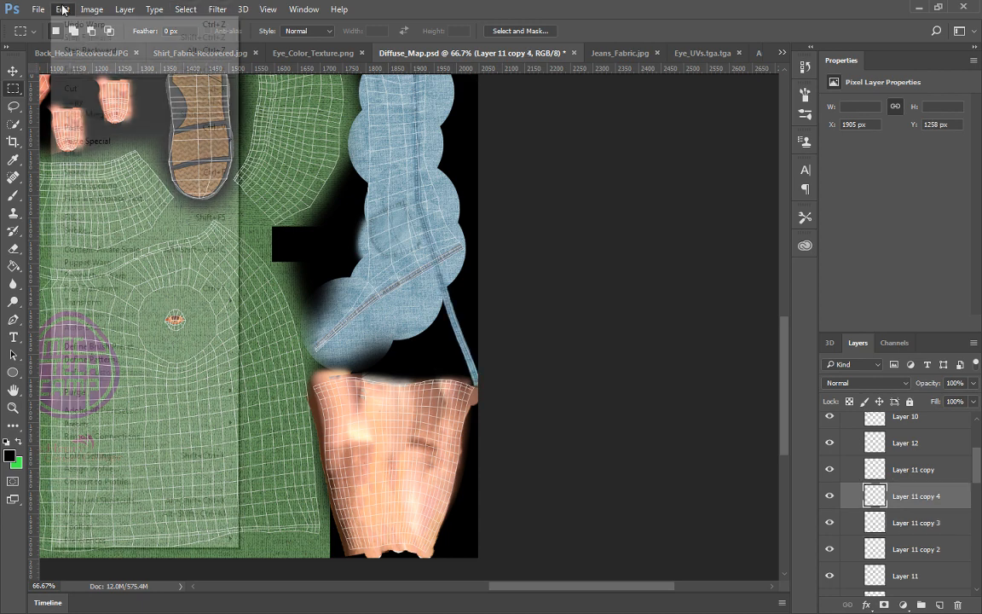
mouse_move(85, 302)
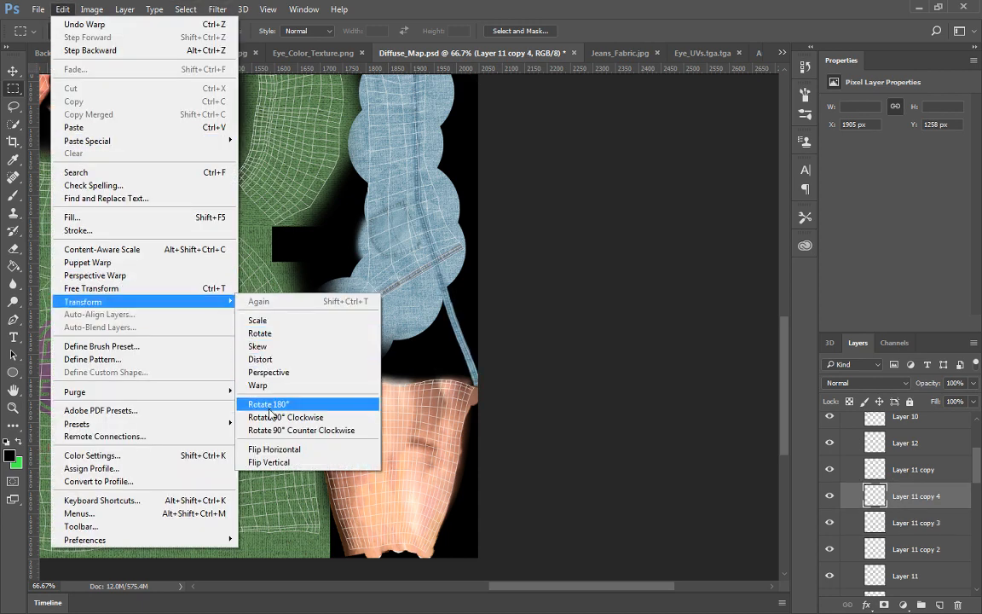
left_click(270, 386)
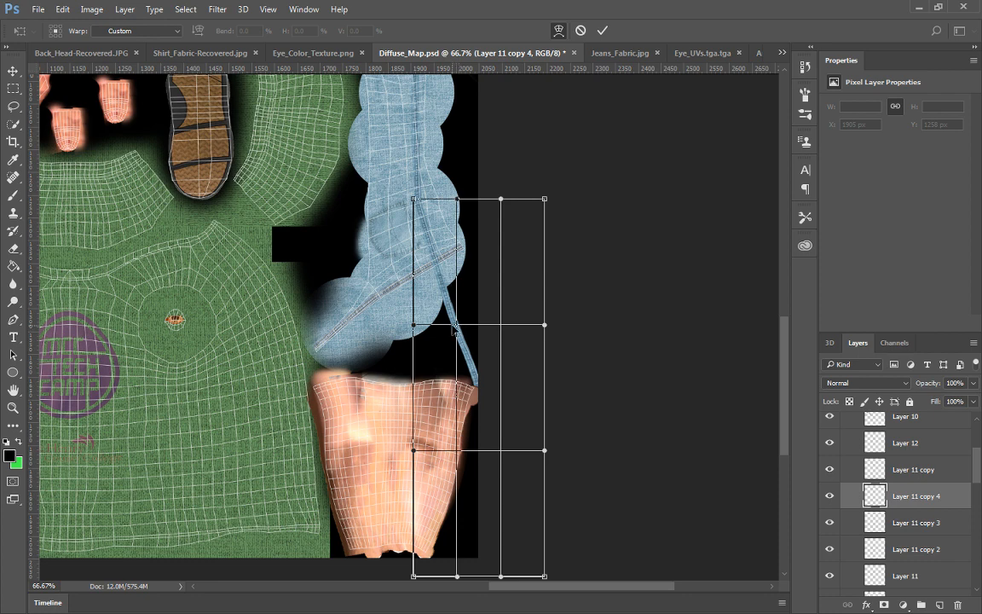
left_click_drag(454, 328, 474, 294)
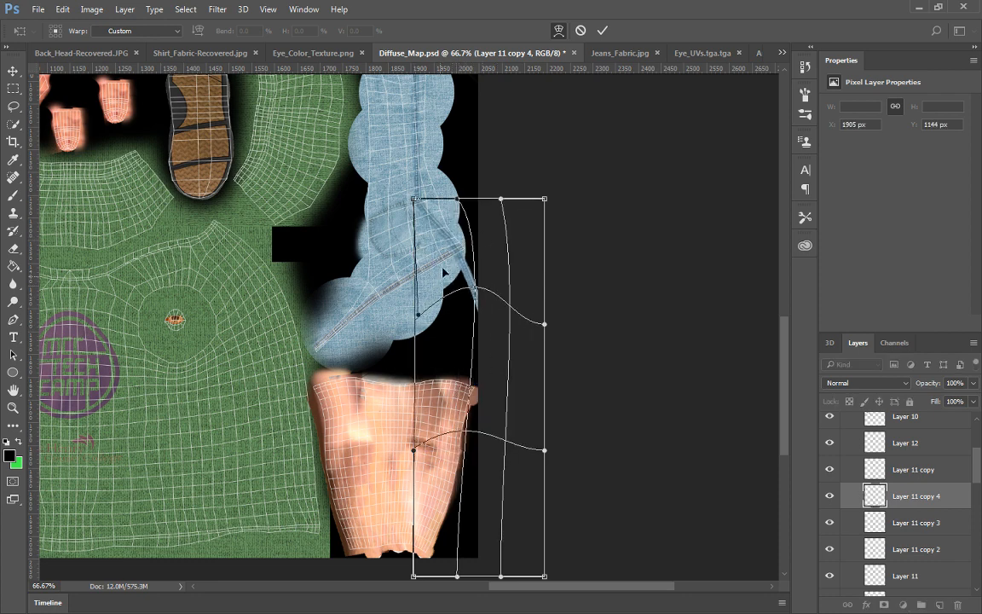
key("ctrl+z")
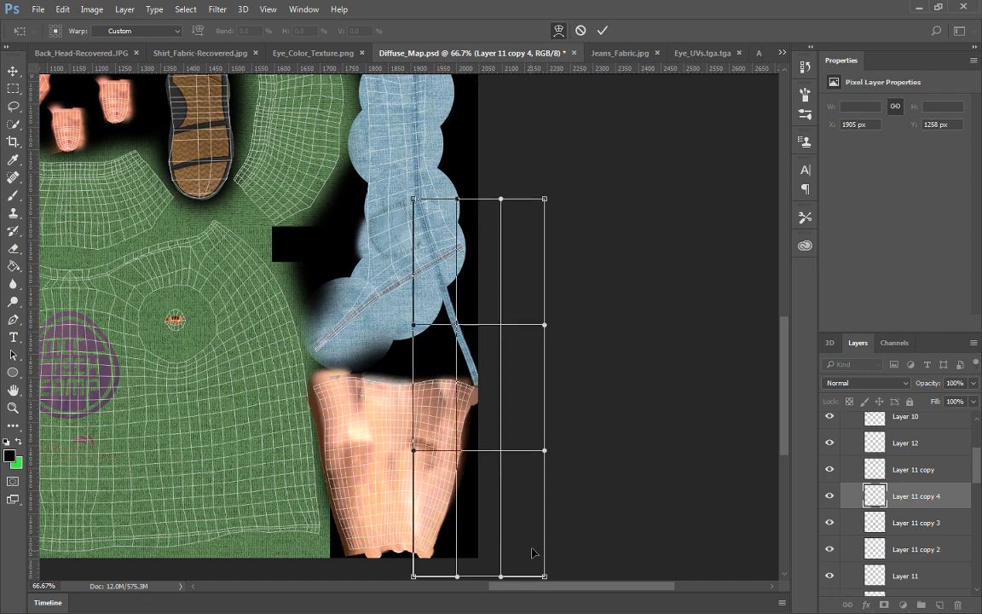
left_click_drag(645, 460, 650, 450)
left_click_drag(544, 324, 623, 221)
left_click_drag(501, 199, 724, 76)
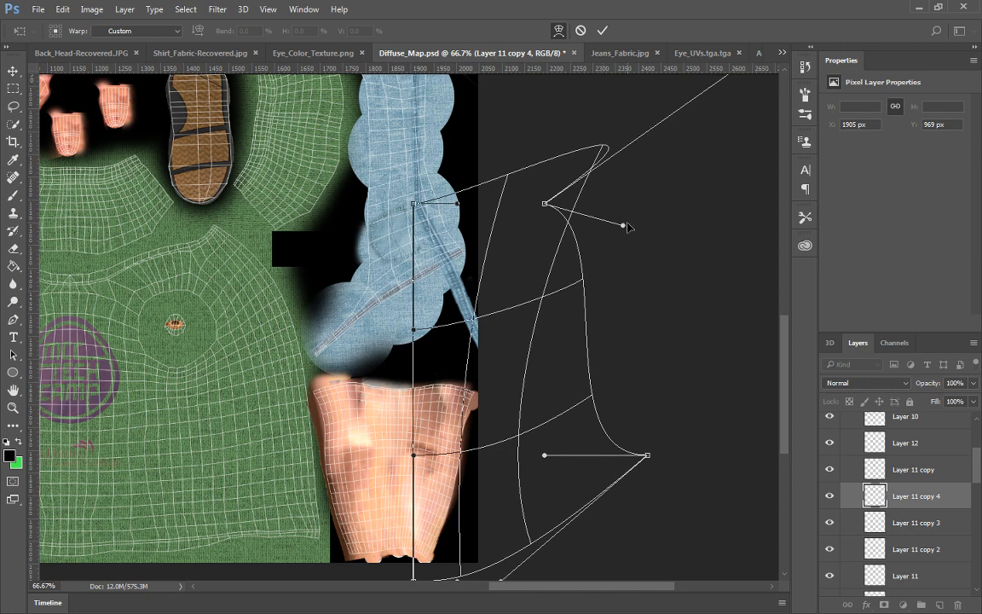
left_click_drag(623, 226, 679, 208)
left_click_drag(544, 204, 754, 73)
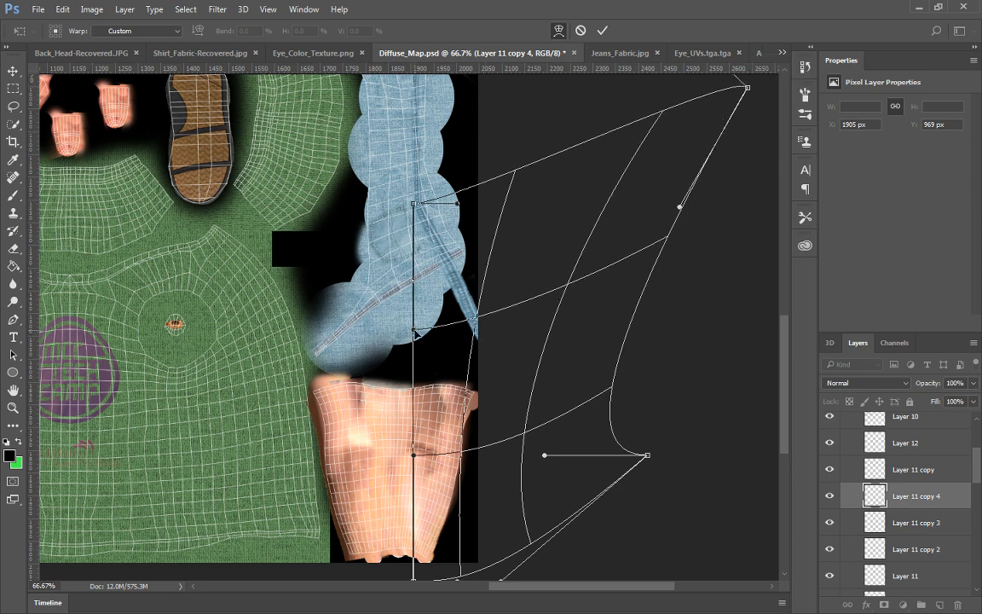
mouse_move(474, 309)
left_mouse_down()
mouse_move(480, 300)
mouse_move(467, 308)
left_mouse_up()
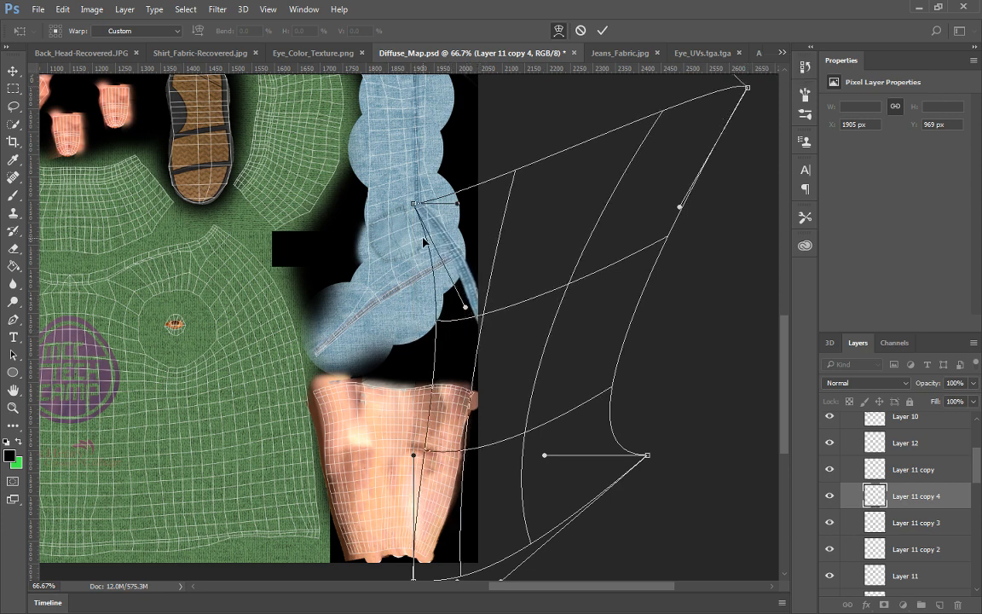
left_click_drag(457, 206, 395, 223)
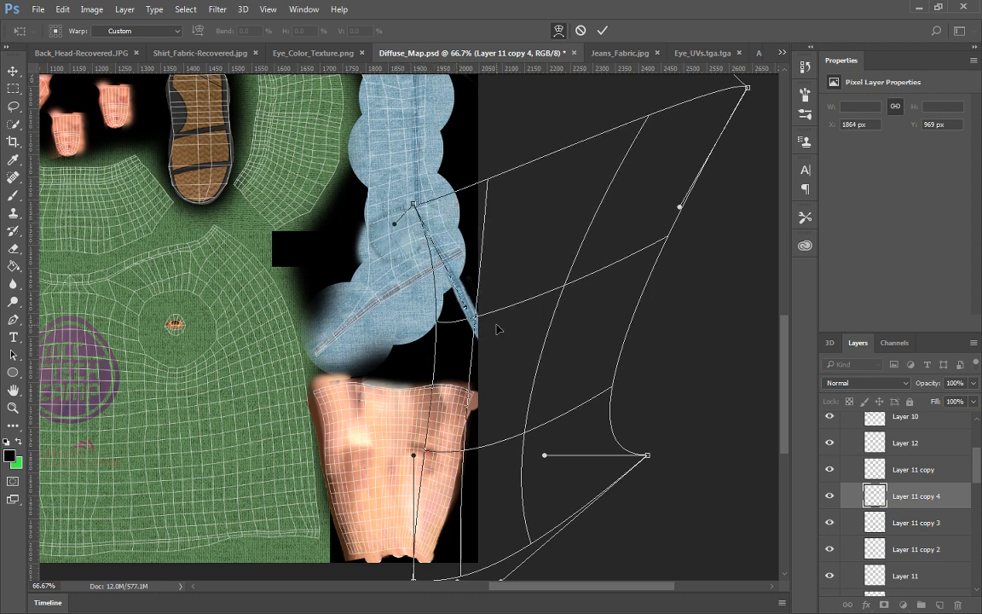
mouse_move(476, 317)
left_mouse_down()
mouse_move(506, 279)
mouse_move(483, 315)
left_mouse_up()
key("Return")
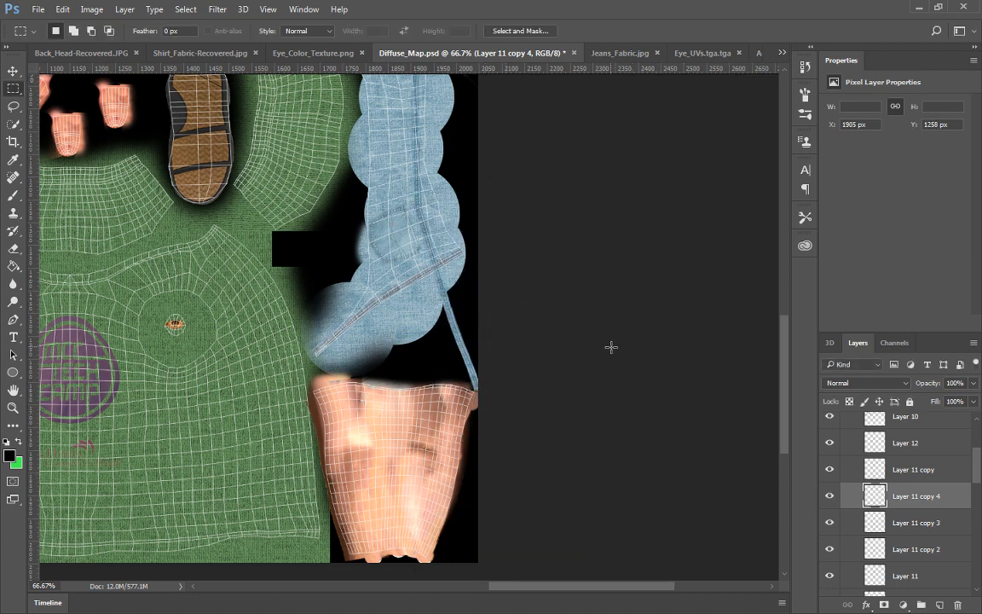
Duplicate Layer 11 copy 3, which holds the warped upper jeans seam, and flip the duplicate vertically
left_click_drag(549, 211, 518, 581)
left_click(888, 521)
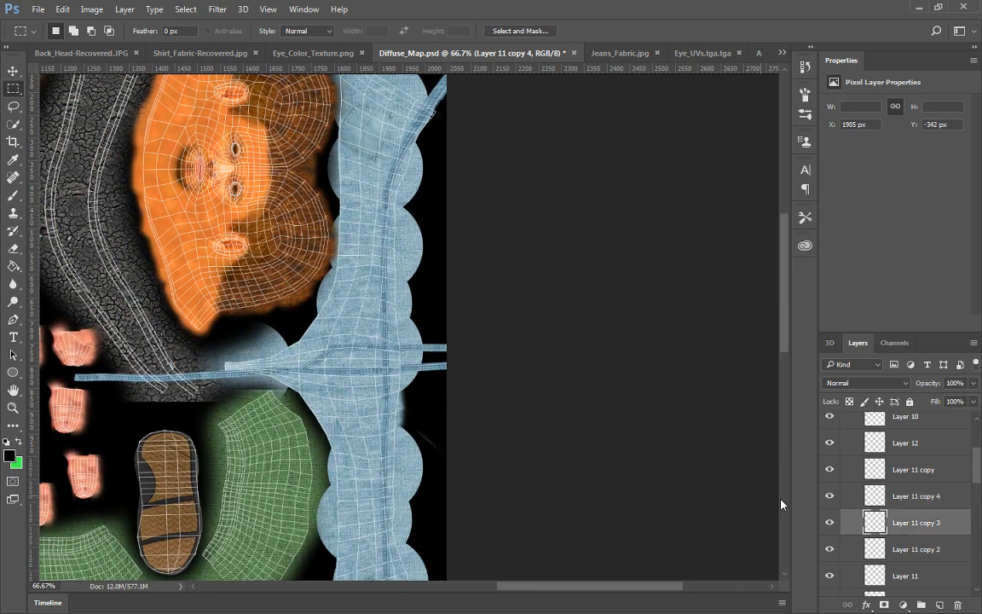
left_click_drag(938, 530, 941, 603)
left_click_drag(706, 320, 707, 346)
left_click(62, 9)
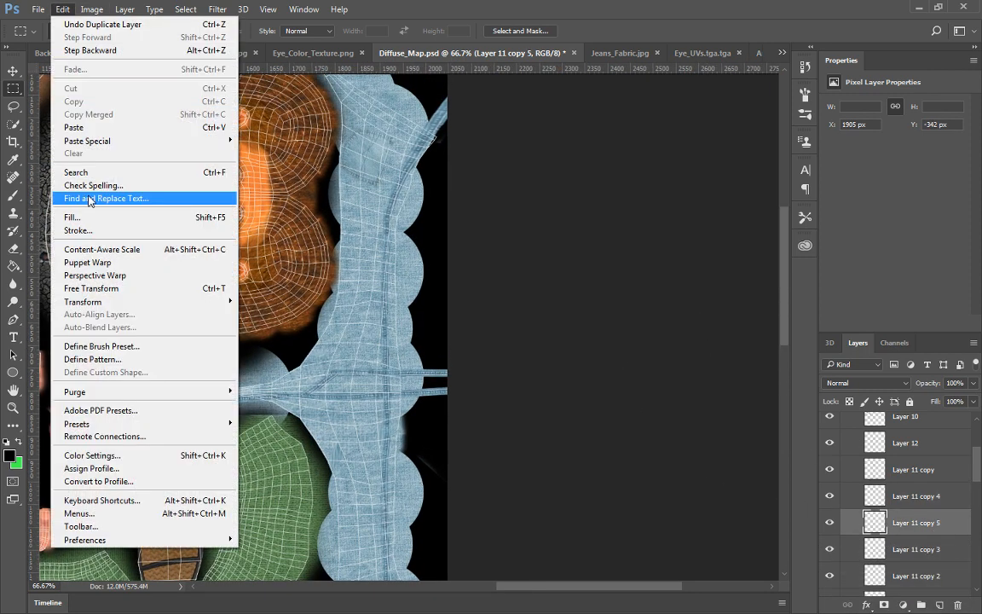
mouse_move(94, 302)
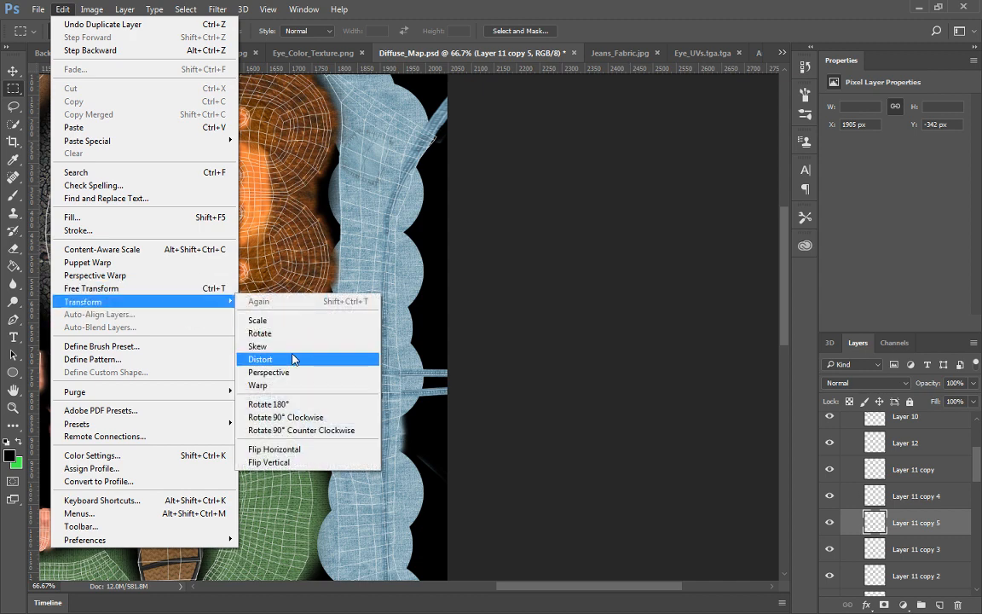
left_click(281, 462)
Move the flipped seam on Layer 11 copy 5 straight down to the lower end of the jeans strip
left_click(13, 71)
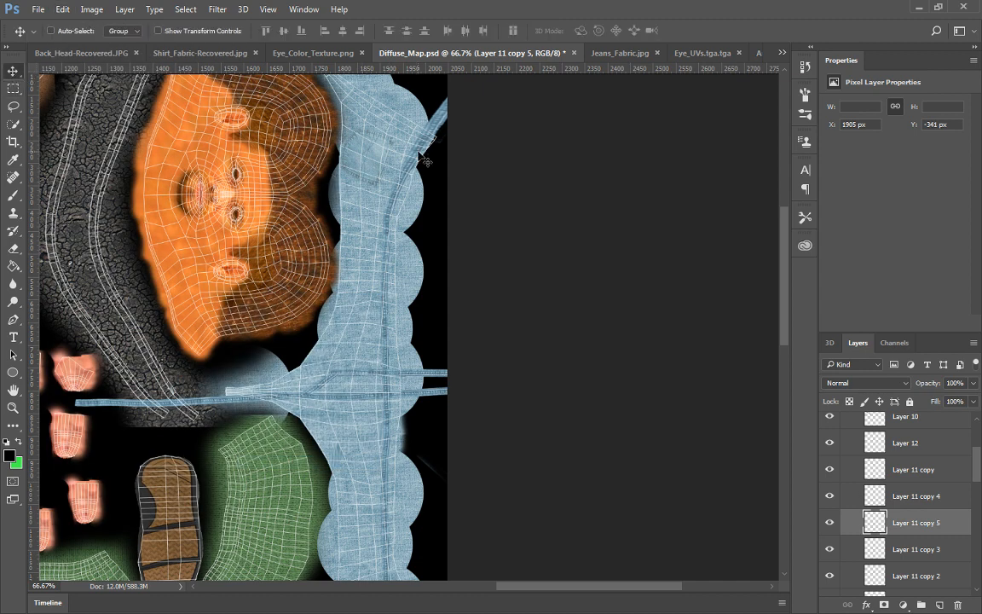
left_click_drag(425, 162, 407, 443)
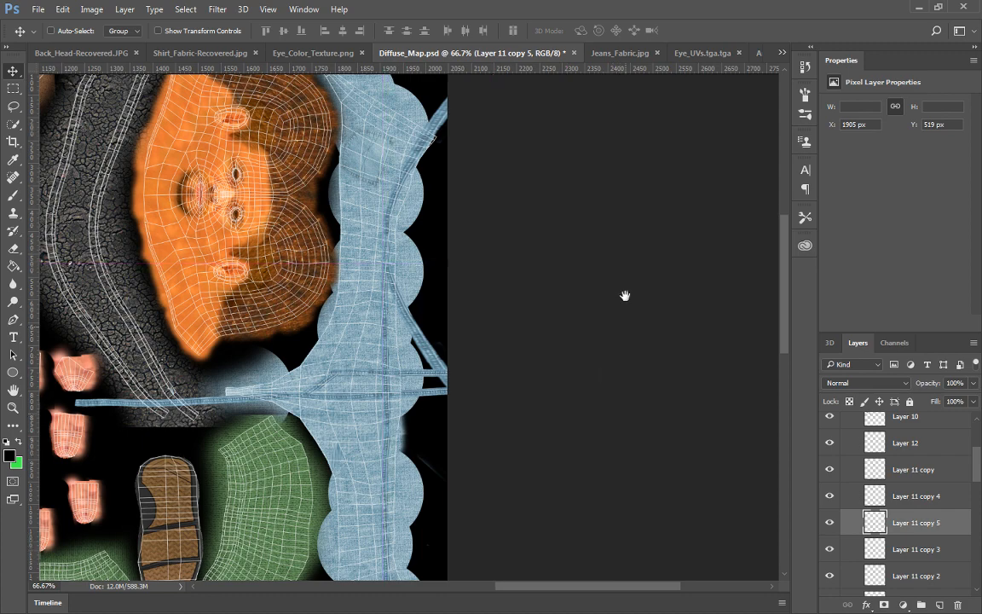
left_click_drag(612, 375, 605, 129)
left_click_drag(432, 117, 432, 437)
Rotate the flipped seam about -9.42° with Free Transform and nudge it towards the lower UV corner of the jeans strip
key("ctrl+t")
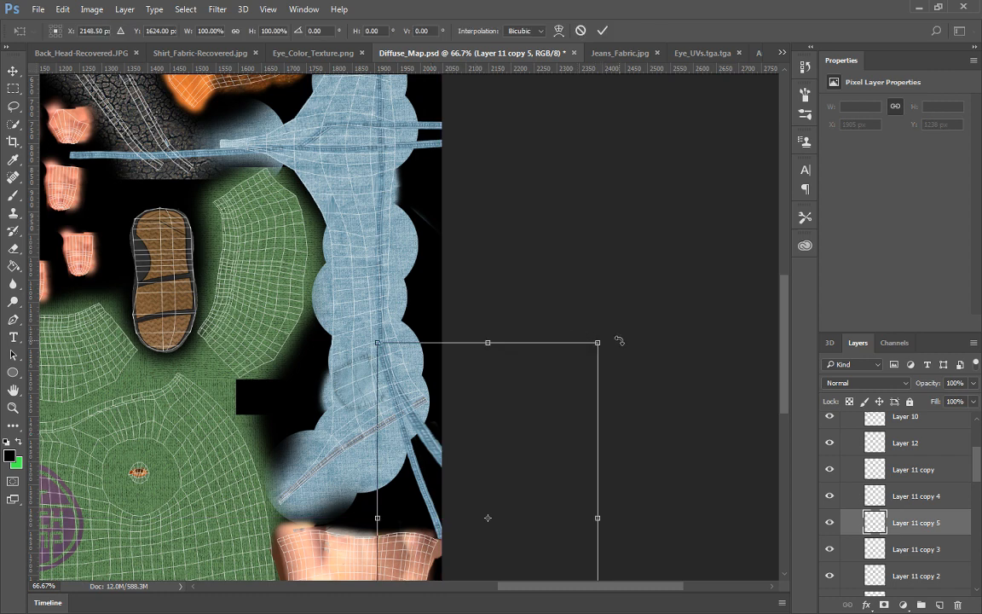
left_click_drag(619, 341, 588, 322)
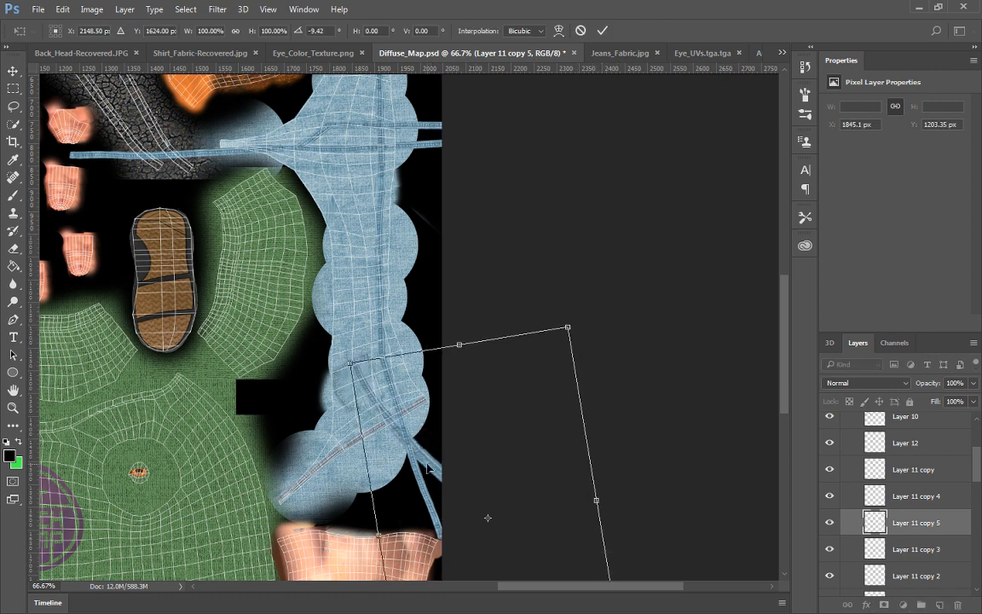
left_click_drag(427, 465, 455, 444)
key("Left")
key("Down")
key("Left")
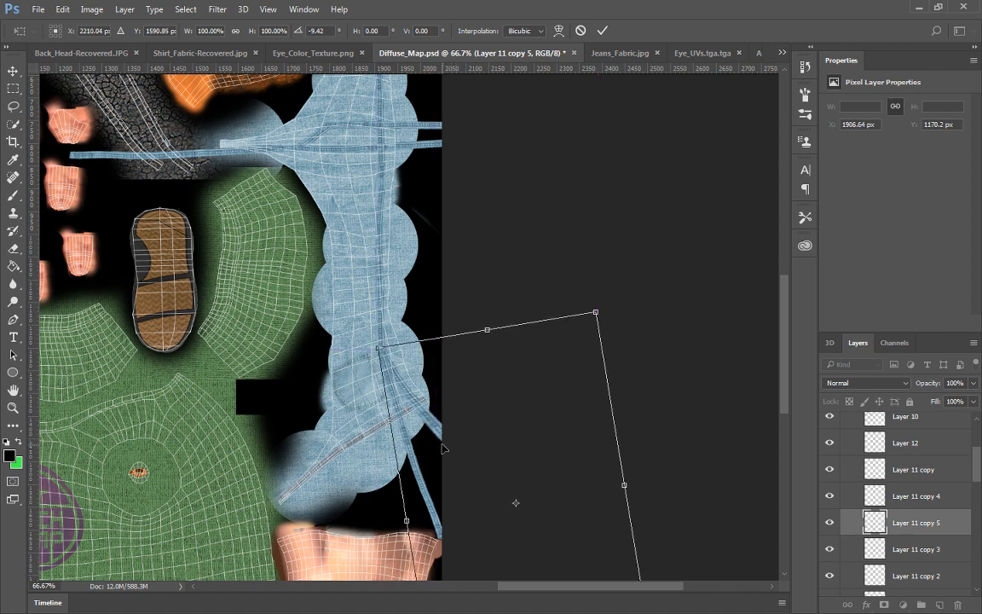
key("Left")
key("Up")
key("Left")
key("Left")
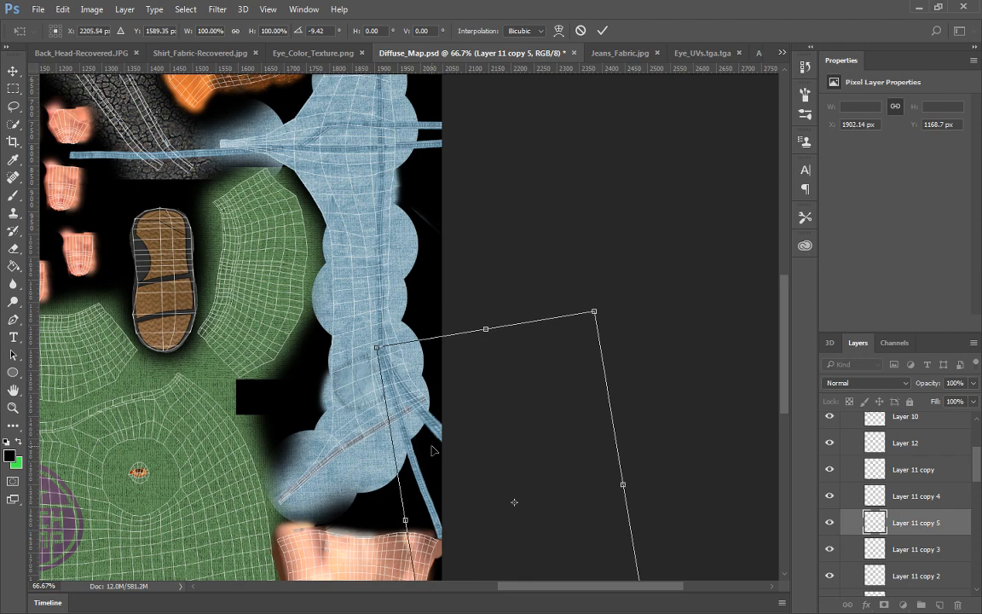
key("Left")
key("Return")
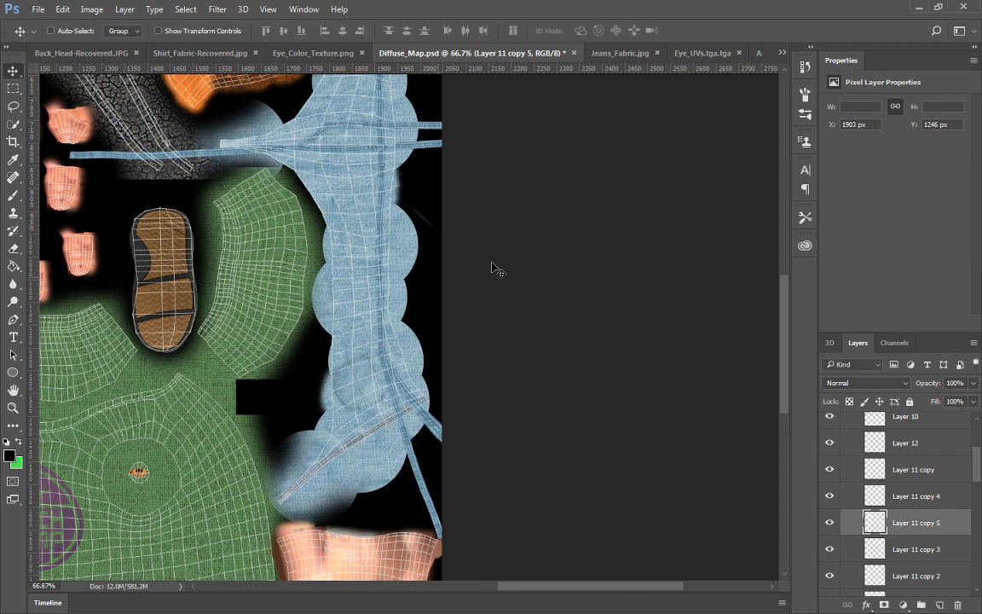
Free-transform the flipped seam again, shifting it up and right and rotating it by about -1.29°
mouse_move(499, 282)
left_mouse_down()
mouse_move(478, 560)
mouse_move(487, 285)
left_mouse_up()
key("ctrl+t")
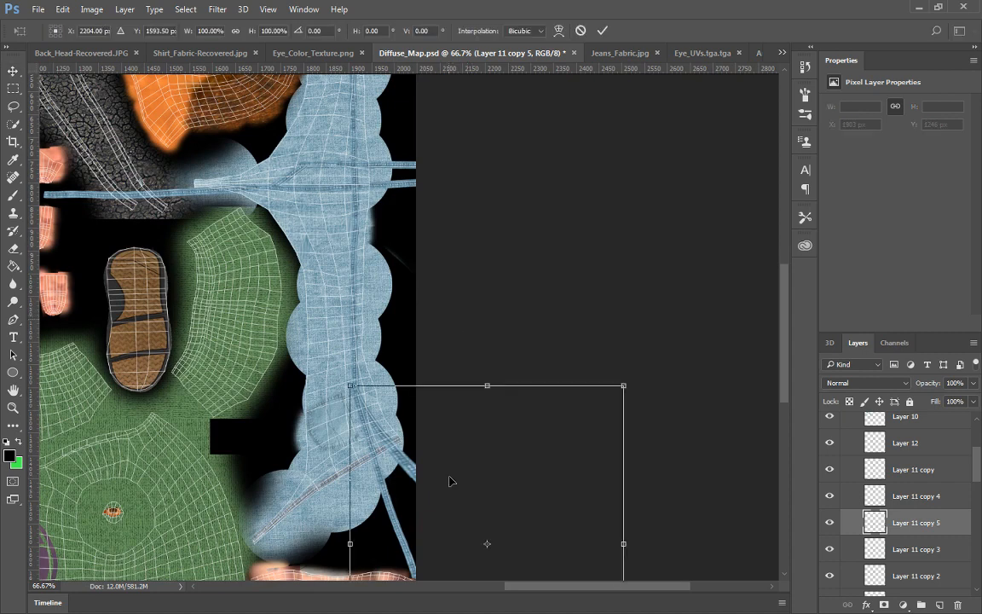
left_click_drag(500, 359, 479, 341)
left_click_drag(399, 482, 410, 467)
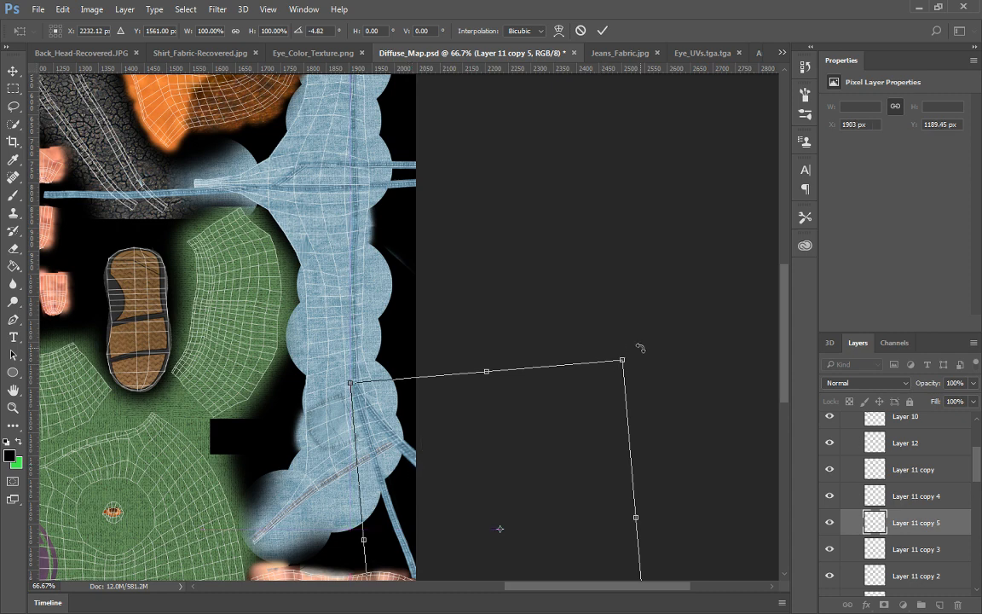
left_click_drag(640, 345, 642, 368)
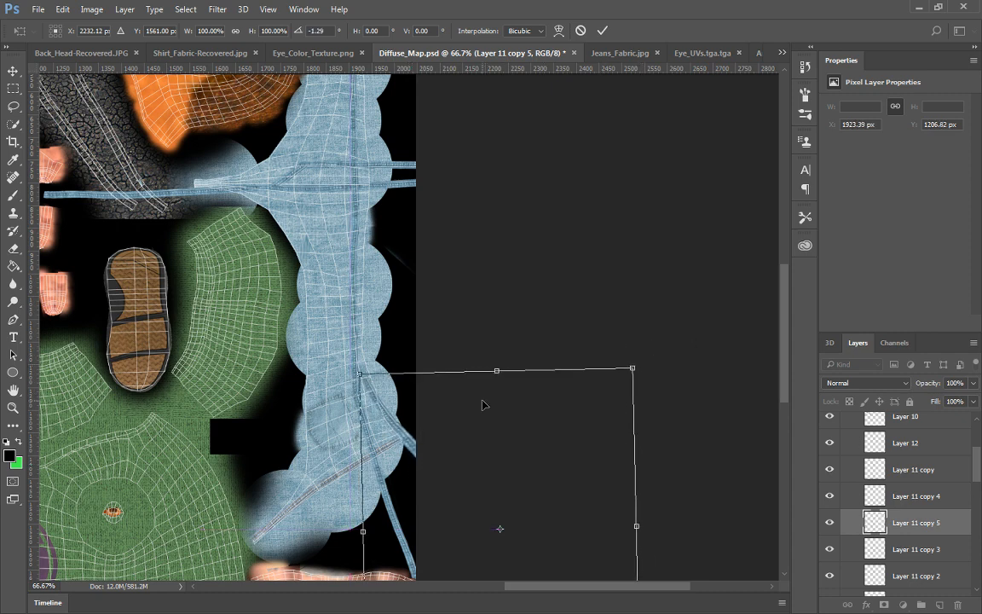
Nudge the flipped seam left and down in small increments so its upper end meets the vertical jeans seam
key("Left")
key("Left")
key("Left")
key("Down")
key("Down")
key("Down")
key("Left")
key("Left")
key("Left")
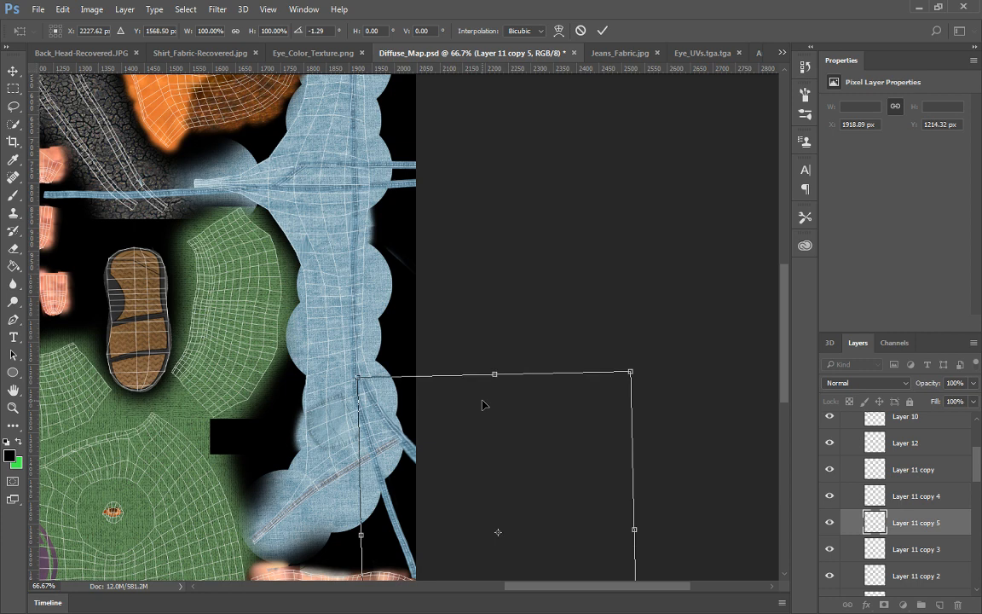
key("Down")
key("Down")
key("Down")
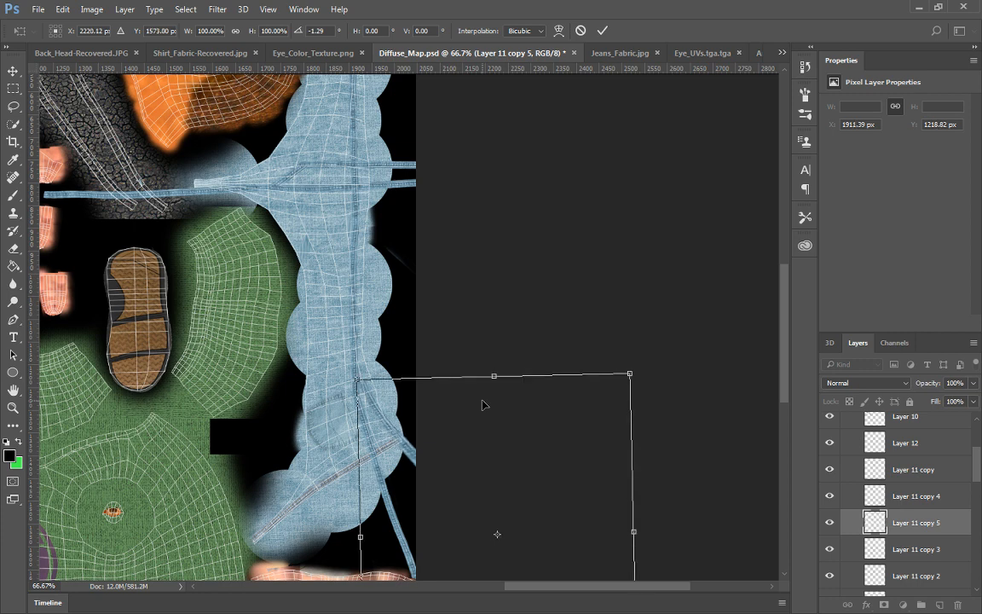
key("Left")
key("Left")
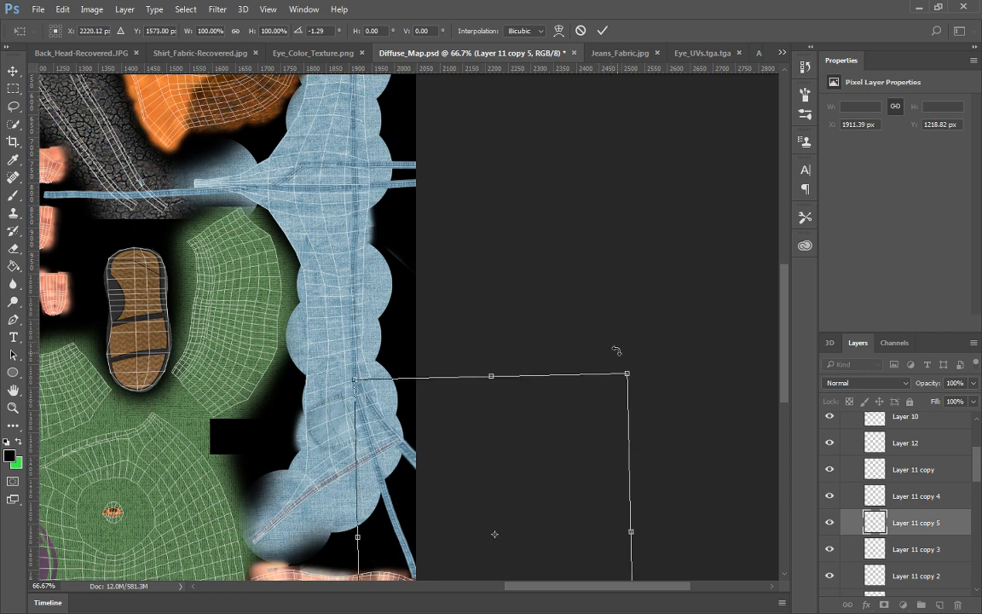
Set the flipped seam's rotation to about -0.01°, nudge it to about X 1906 px, Y 1232 px and apply the transform
left_click_drag(644, 362, 640, 364)
key("Left")
key("Left")
key("Left")
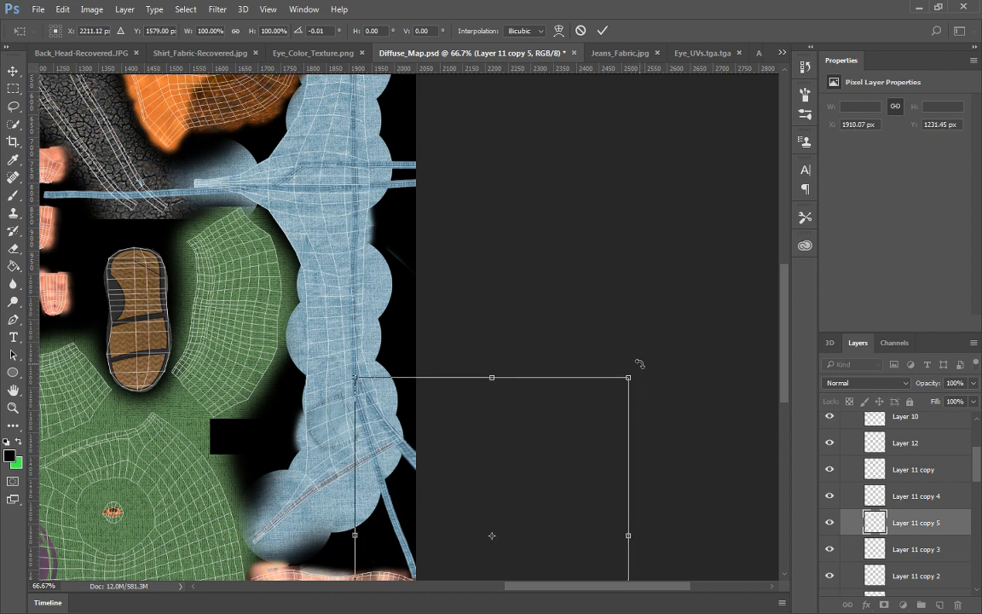
key("Down")
key("Down")
key("Down")
key("Left")
key("Left")
key("Left")
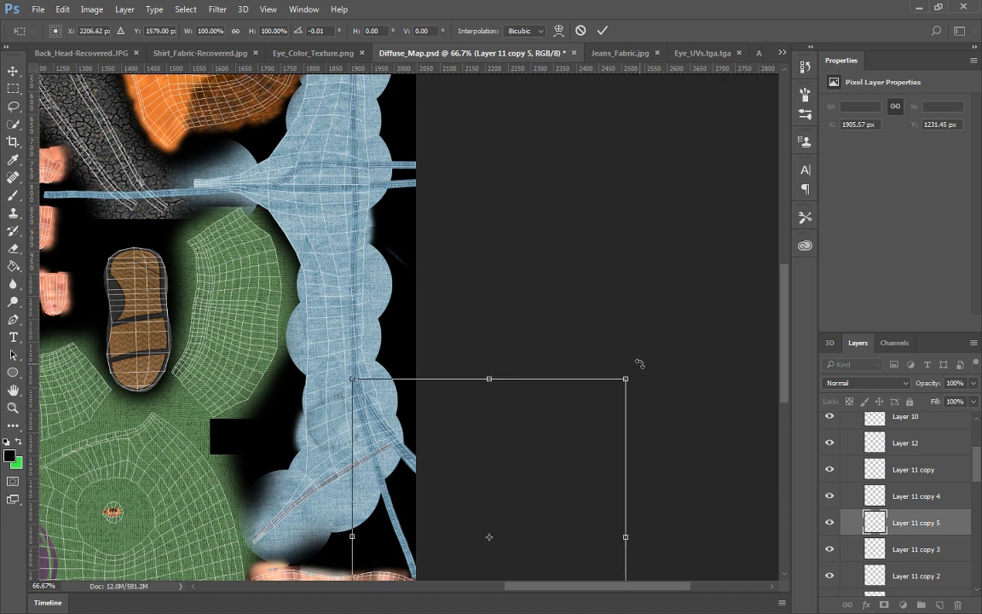
key("Return")
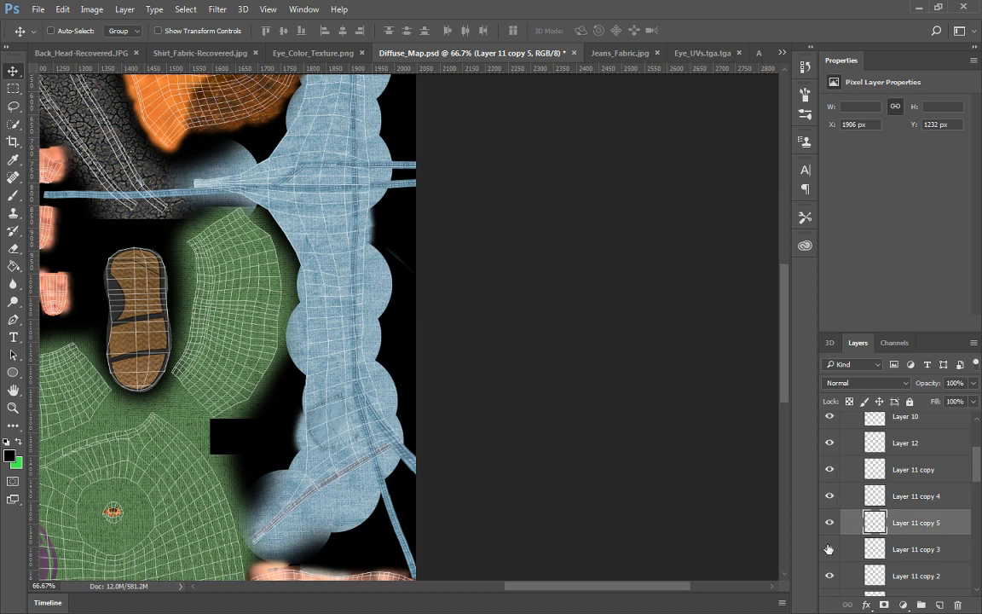
Toggle the jeans seam layers' visibility one by one to identify the redundant seam, and hide Layer 11 copy 4
left_click(828, 471)
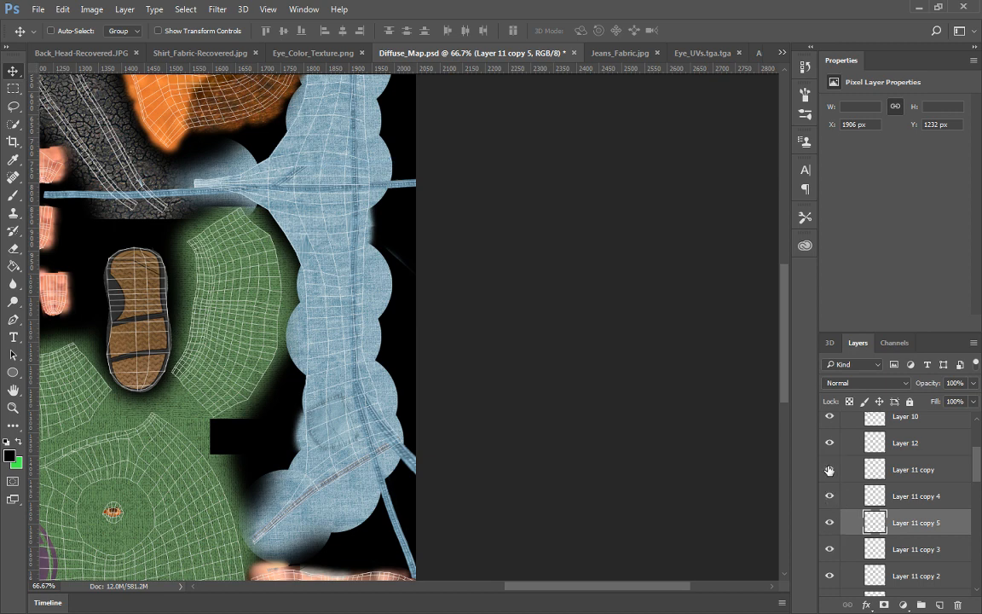
left_click(829, 470)
left_click(828, 578)
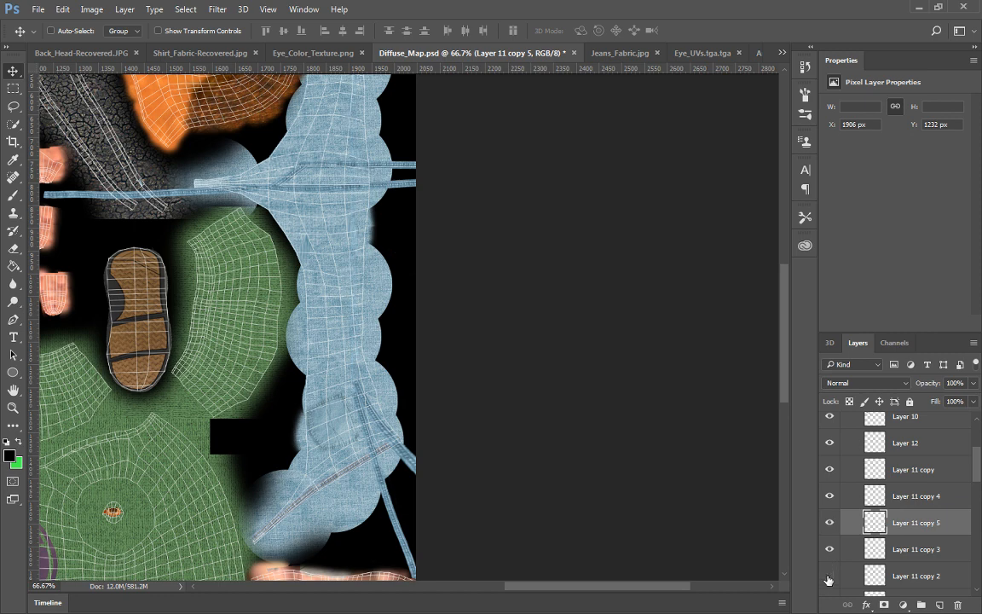
left_click(827, 578)
scroll(829, 579, "down", 1)
left_click(833, 561)
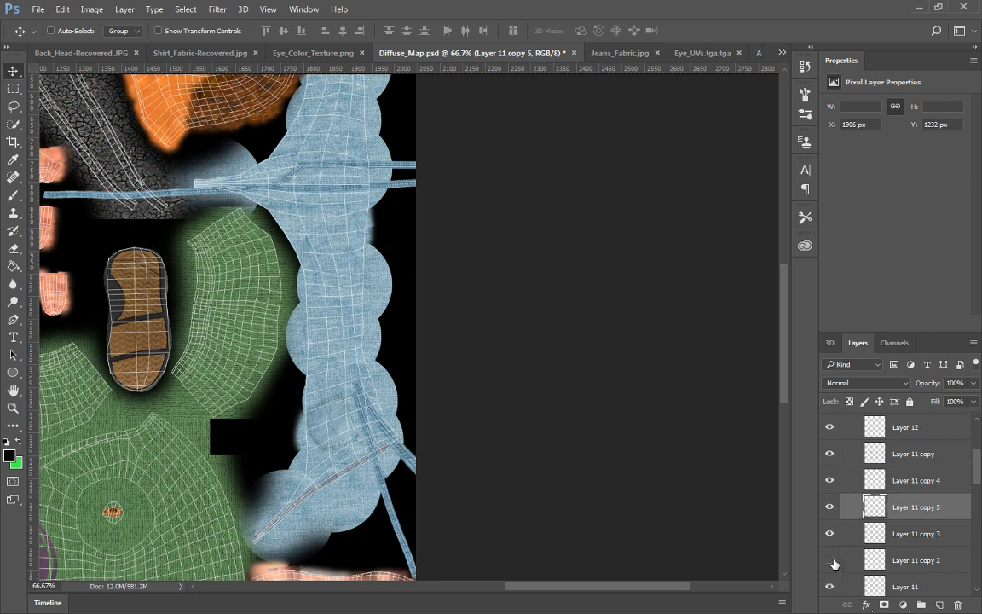
left_click(833, 585)
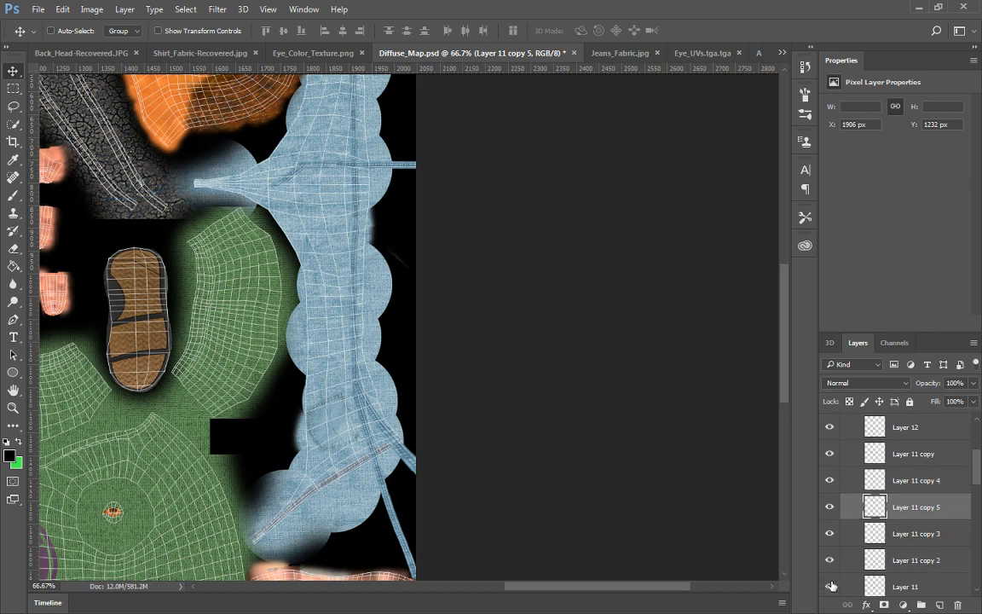
left_click(831, 586)
scroll(831, 583, "down", 2)
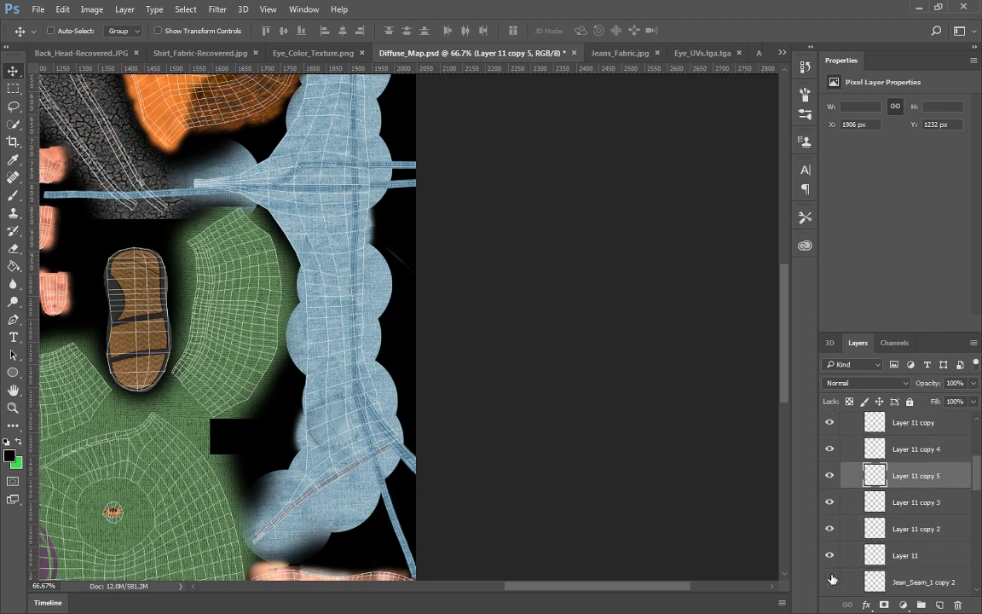
left_click(831, 451)
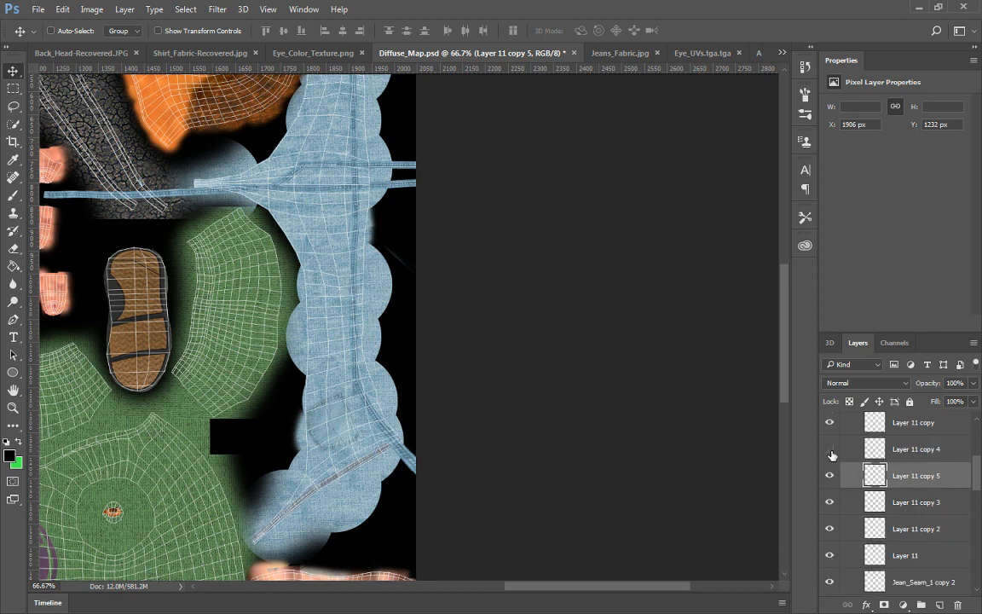
key("ctrl")
key("ctrl+shift+s")
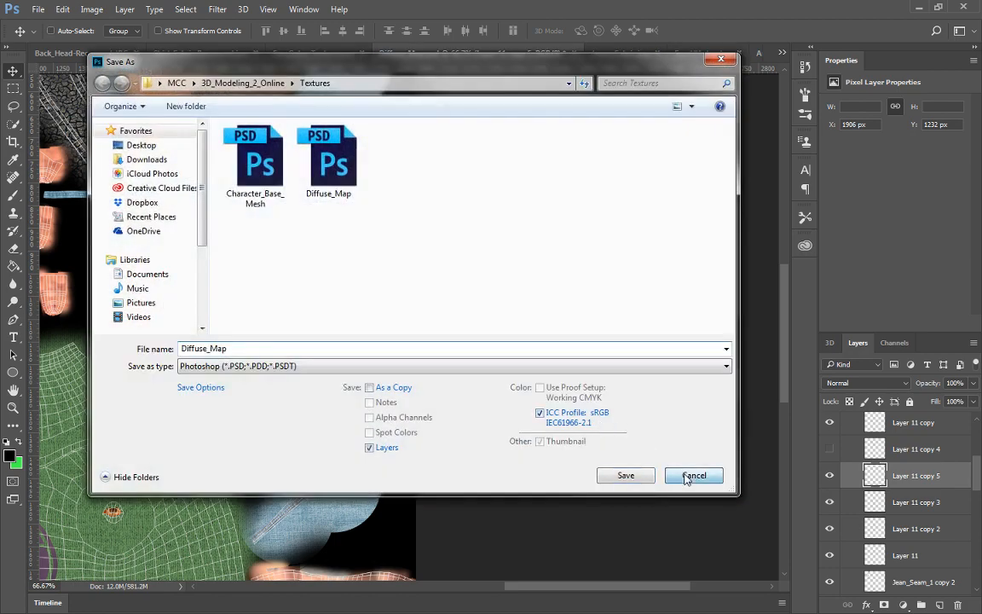
left_click(691, 475)
Hide the UV_Layout copy layer and save the texture as a Targa file named Diffuse_Map, replacing the existing file
scroll(831, 443, "up", 5)
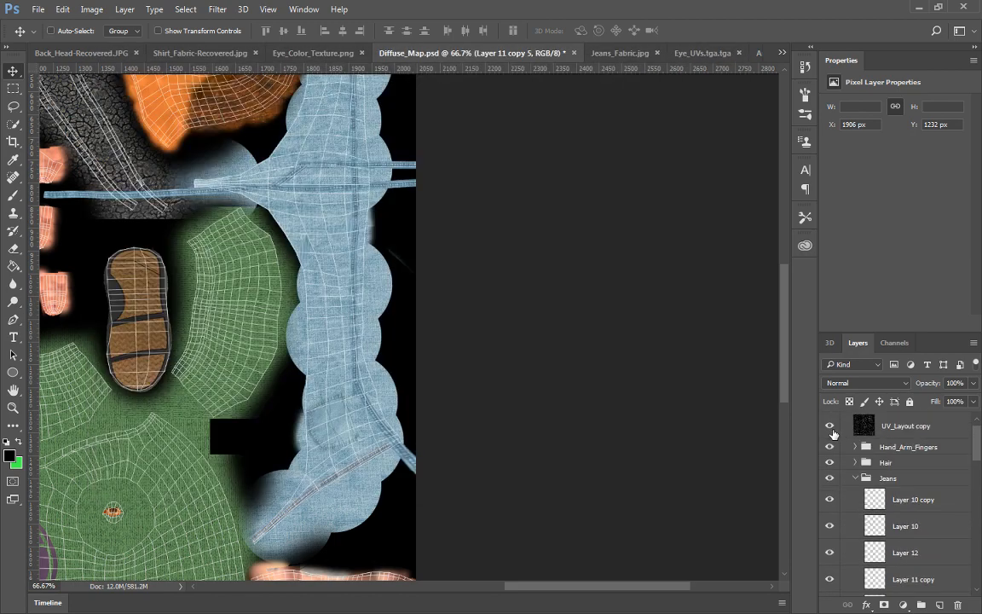
key("ctrl")
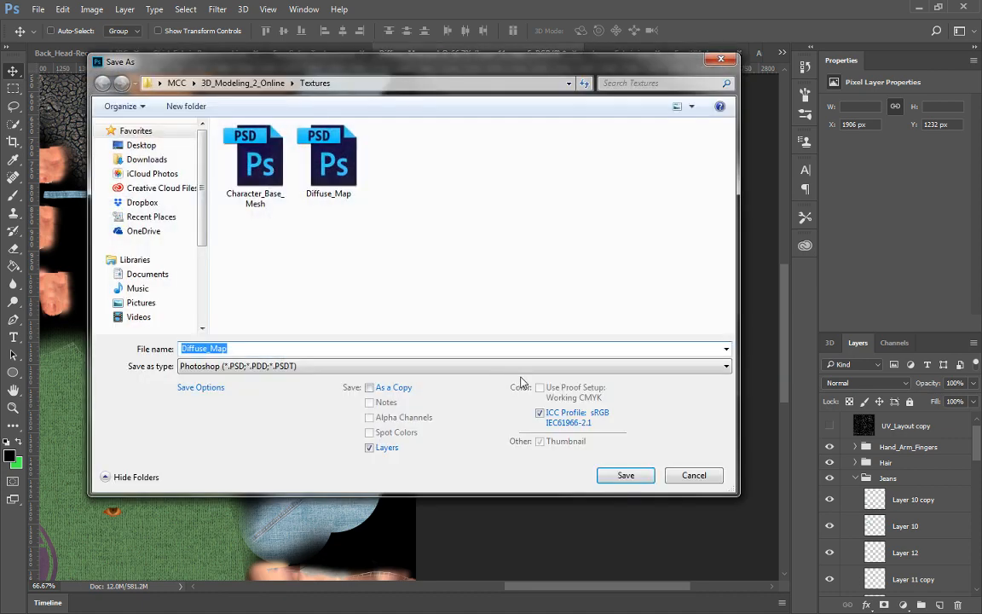
left_click(471, 366)
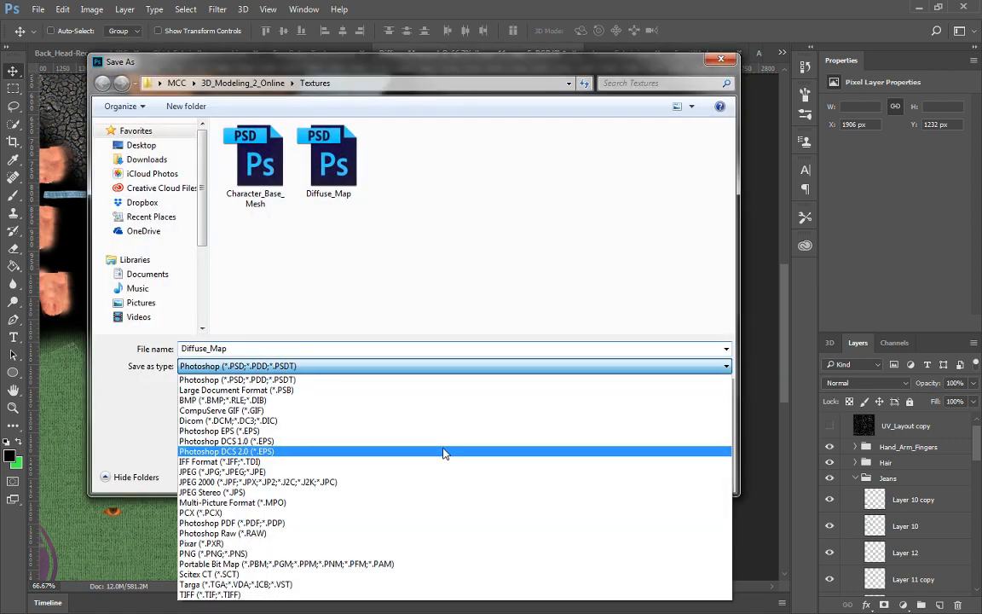
left_click(247, 584)
left_click(635, 480)
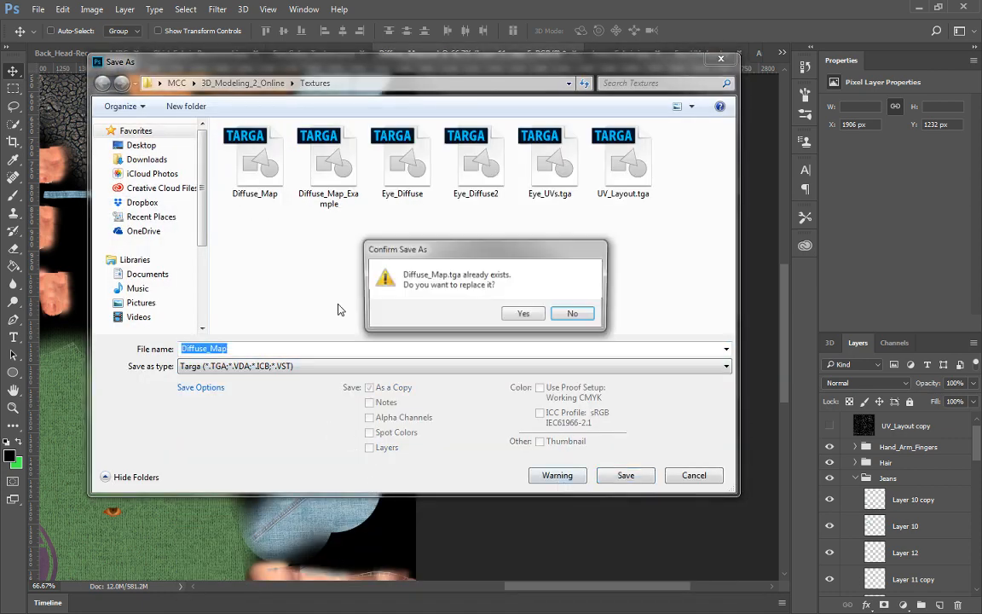
left_click(521, 314)
left_click(449, 275)
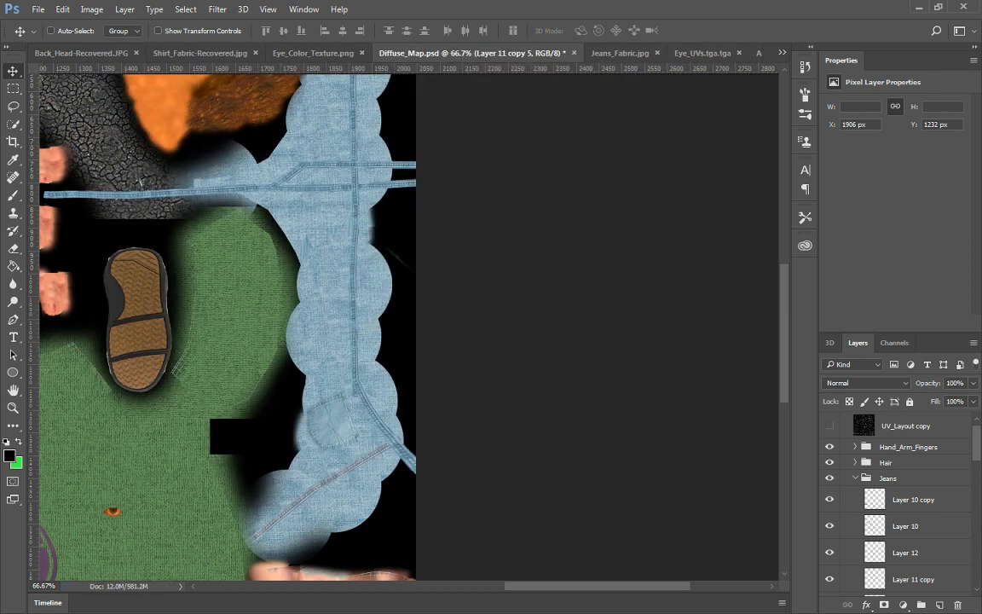
Switch to Maya, reload Diffuse_Map.tga in the blinn1 color texture, and inspect the back of the jeans on the model
key("alt+Tab")
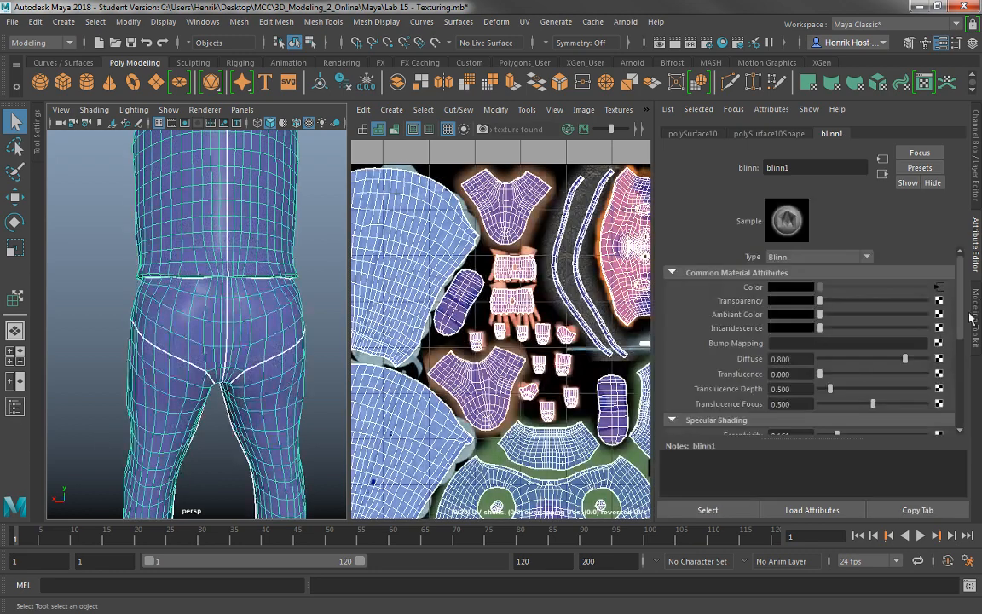
left_click(940, 288)
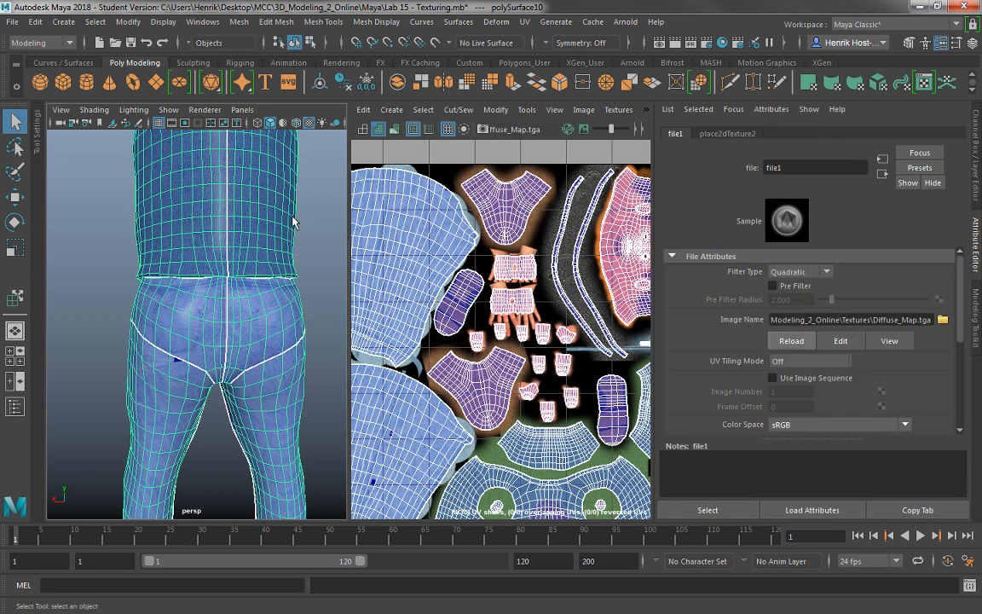
left_click(115, 300)
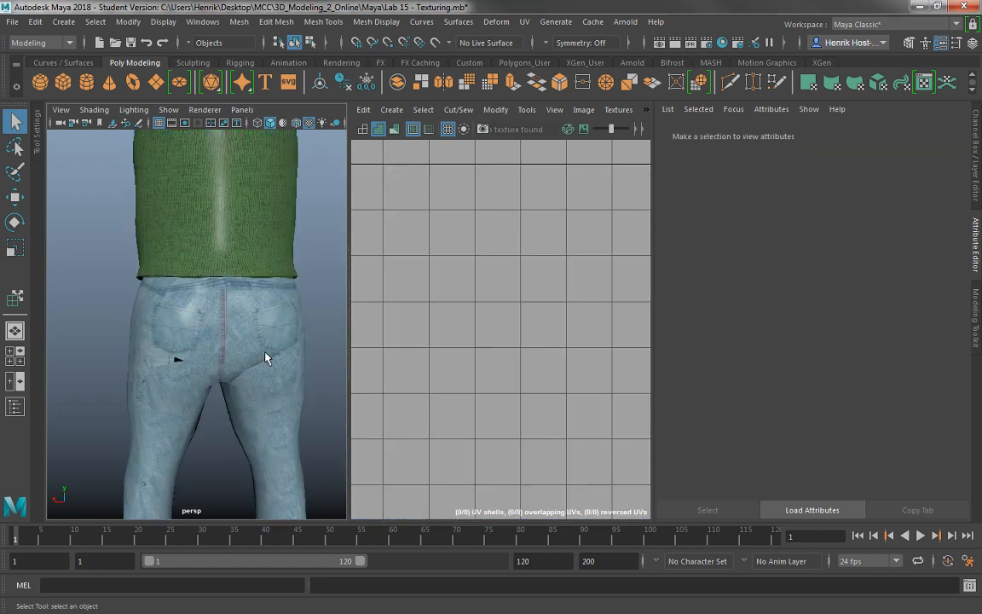
left_click_drag(298, 363, 240, 358)
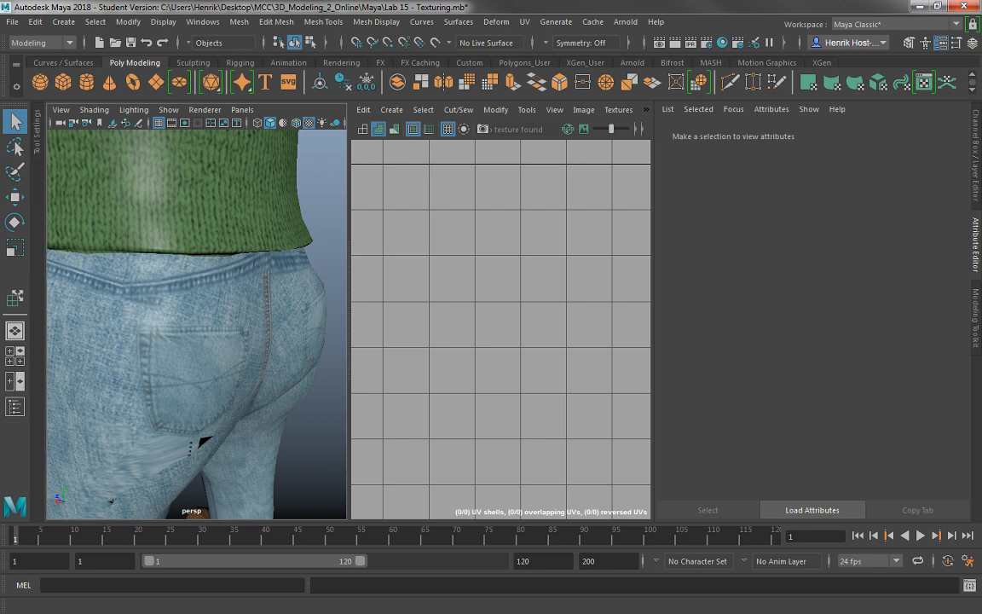
left_click_drag(244, 278, 138, 350)
Return to Photoshop and look through the layer stack and the Face group for the source of the black specks on the jeans
key("alt+Tab")
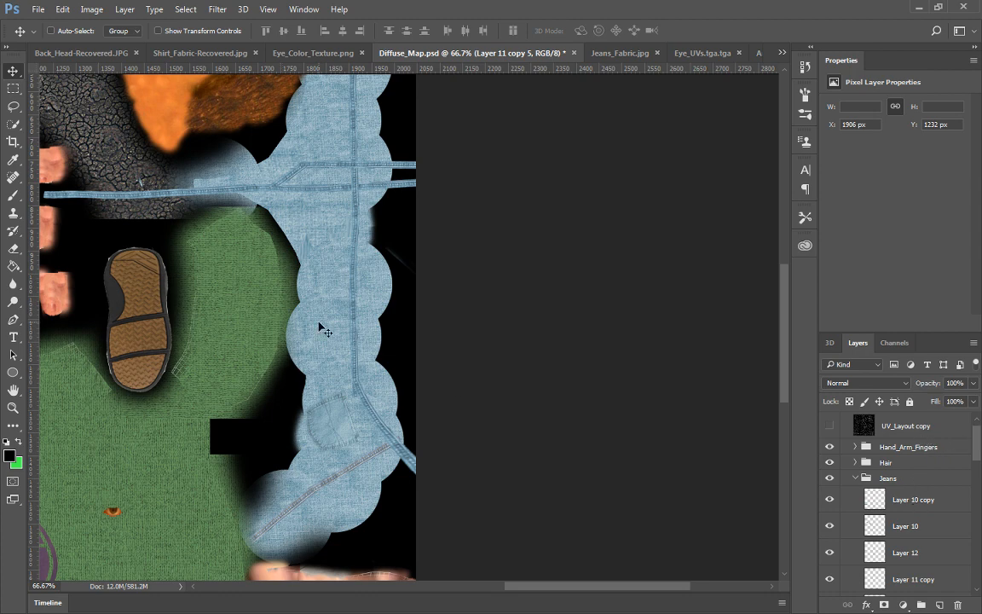
left_click_drag(414, 324, 460, 371)
key("ctrl+z")
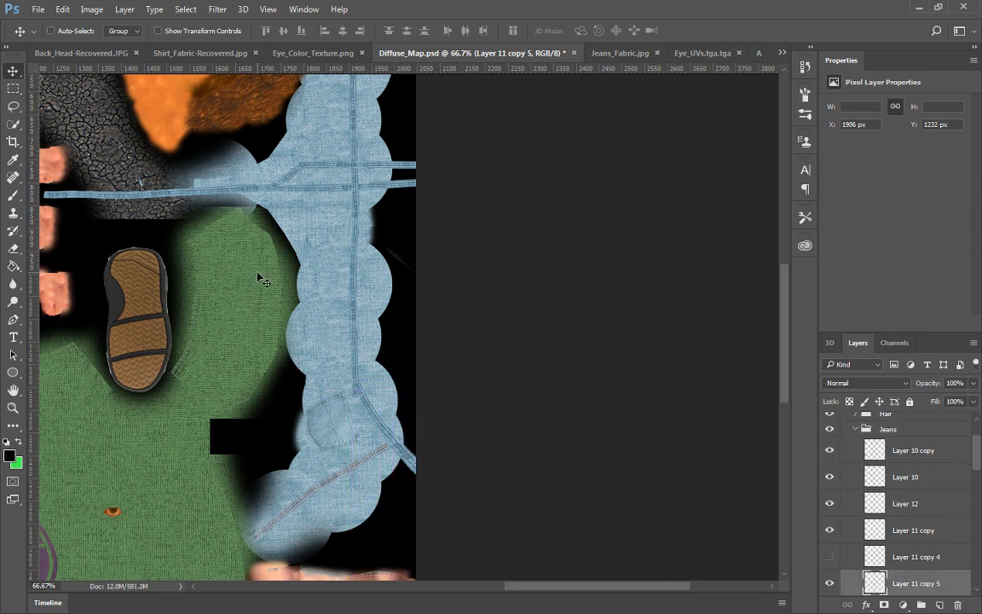
scroll(262, 279, "down", 4)
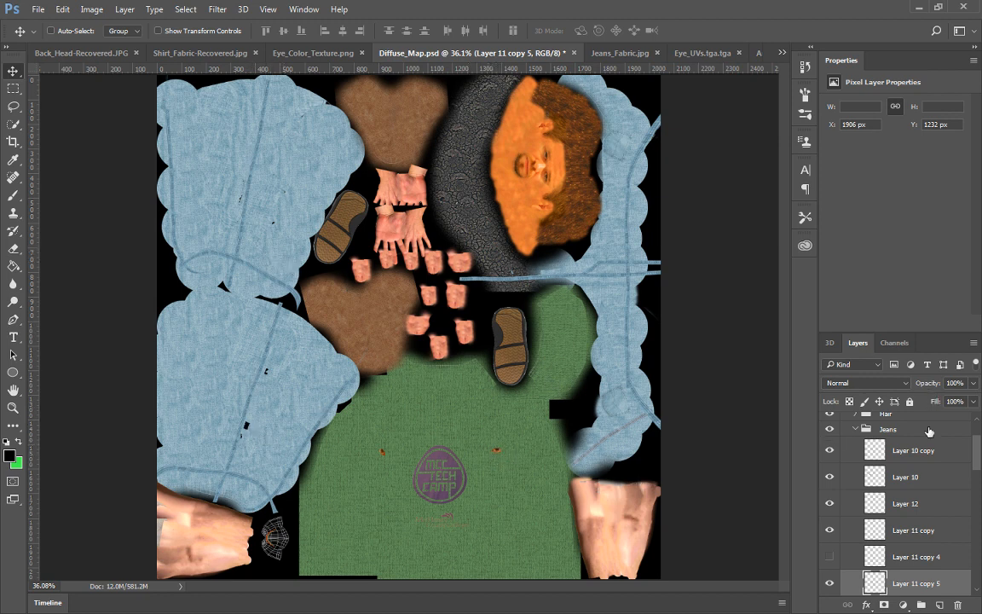
scroll(924, 472, "down", 5)
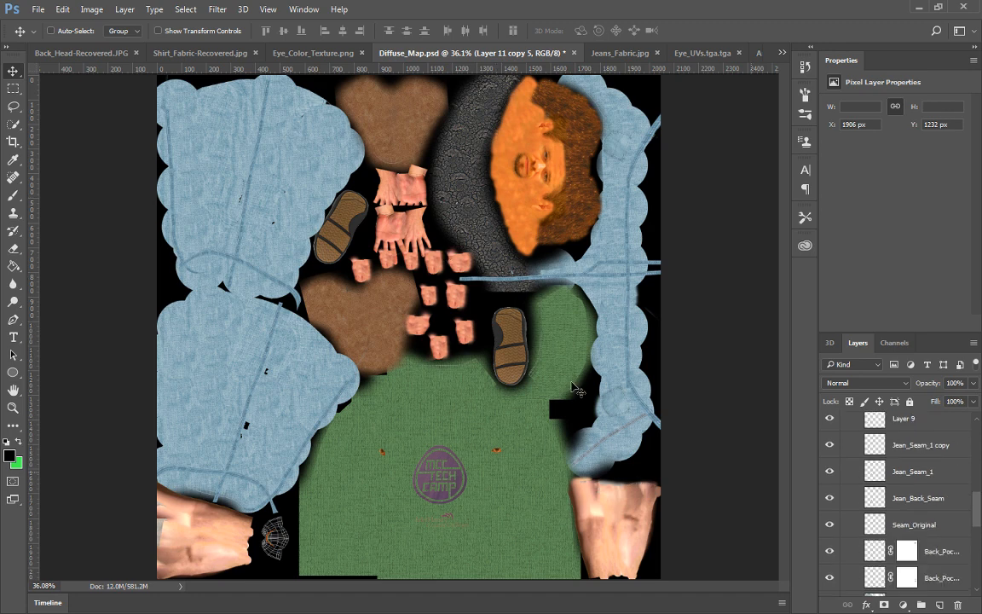
scroll(881, 510, "down", 5)
scroll(880, 511, "down", 2)
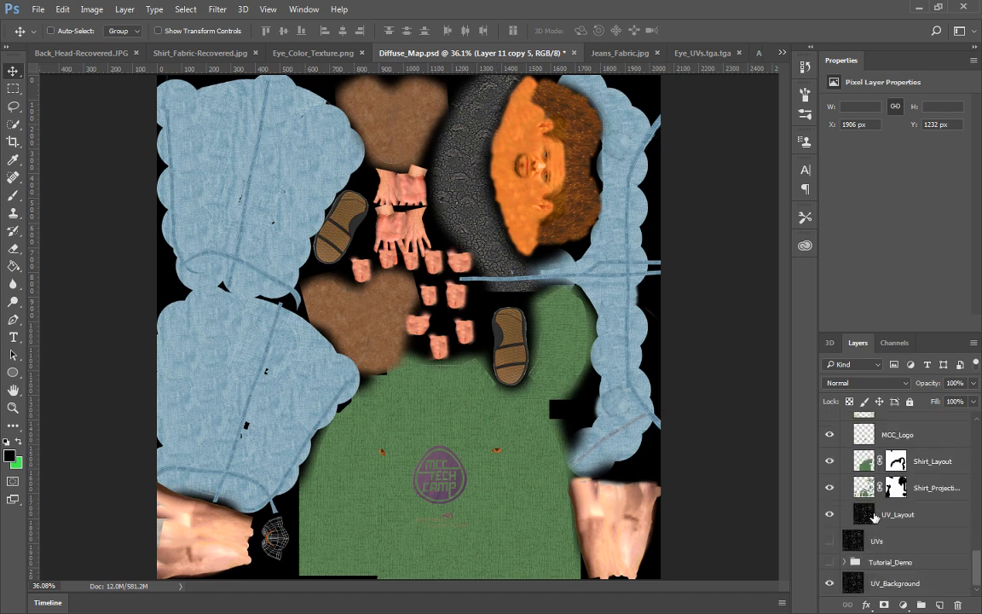
scroll(872, 516, "up", 3)
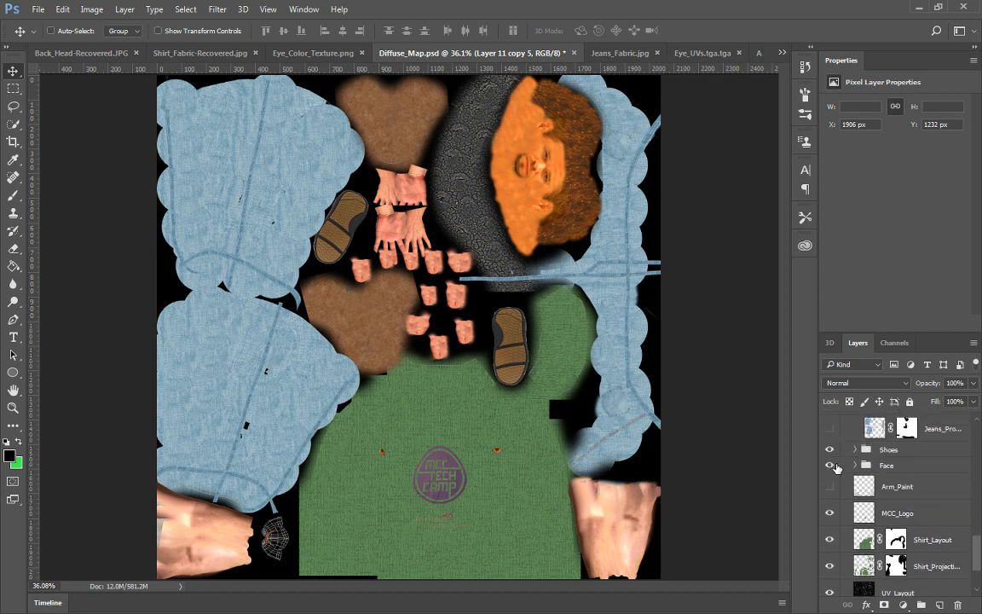
left_click(855, 466)
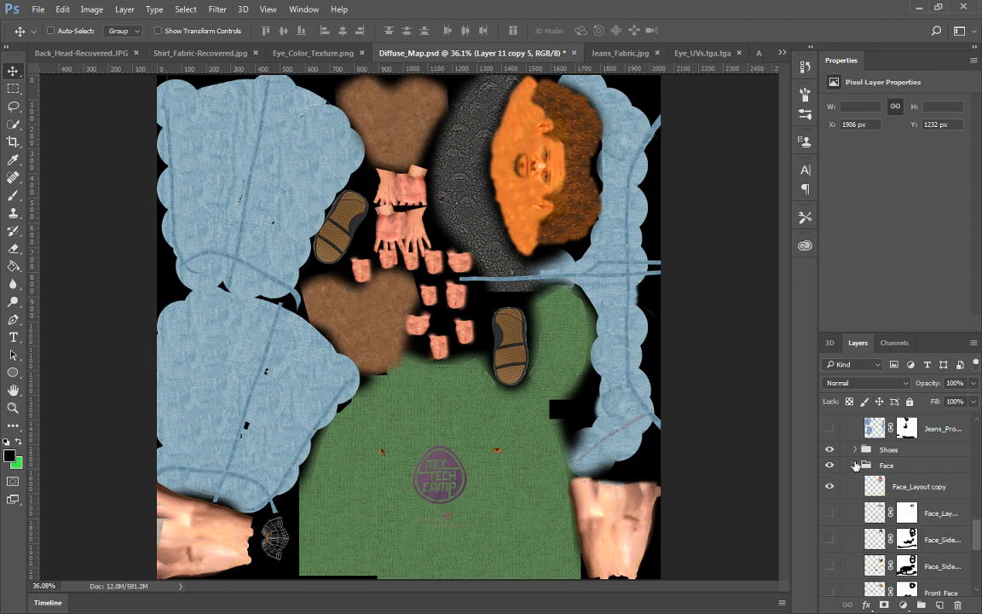
left_click(855, 465)
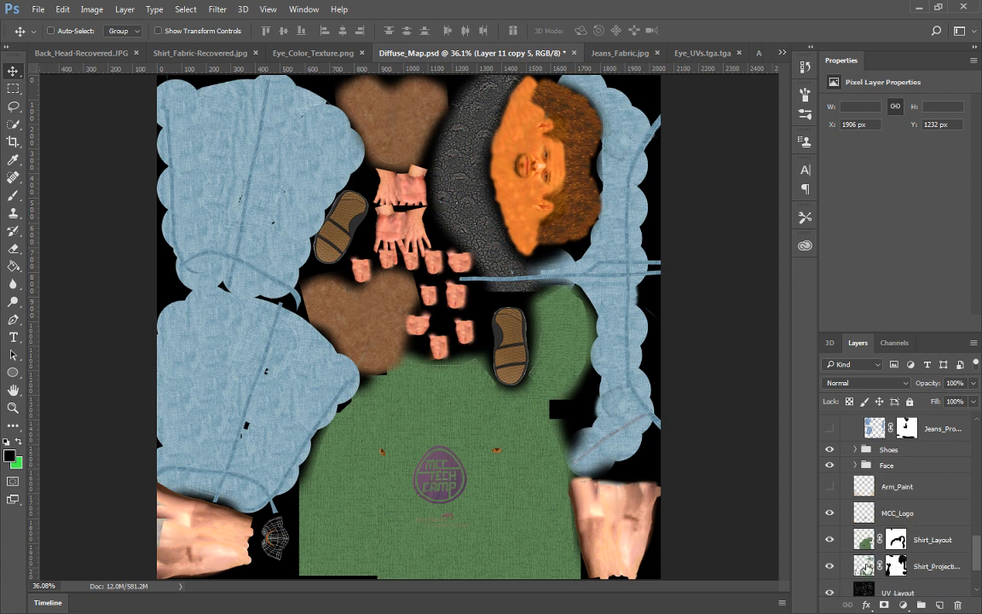
With the Eraser active, check the Shirt_Projection, Shirt_Layout, MCC_Logo and Face_Layout copy layers for the black specks on the jeans
left_click(866, 566)
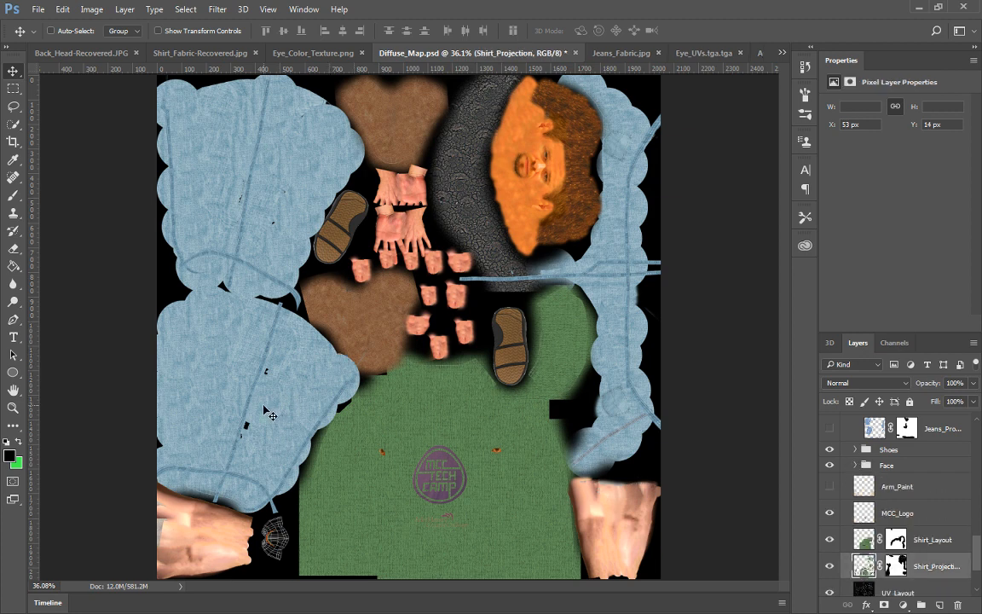
key("e")
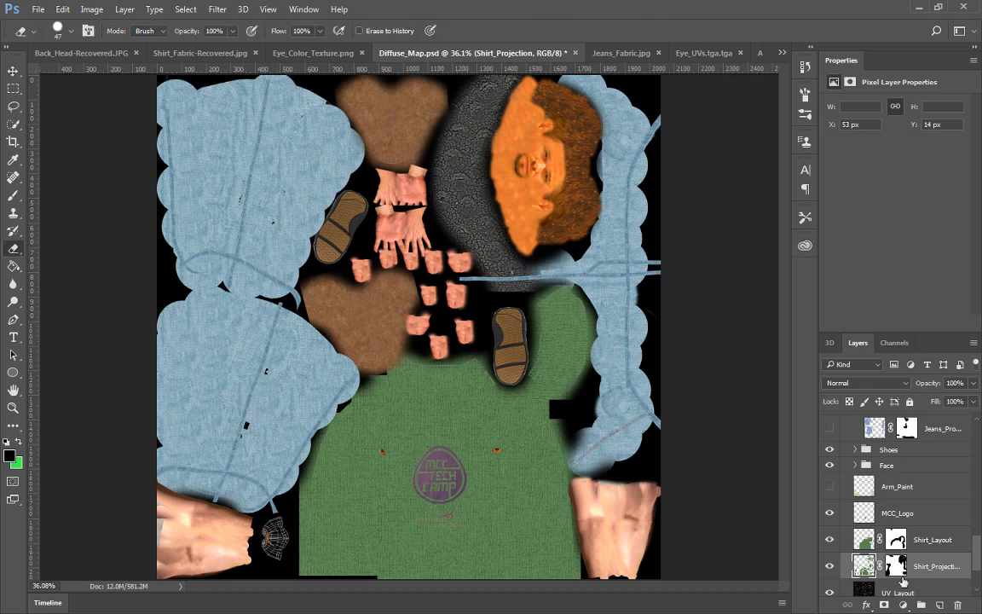
left_click(862, 539)
left_click(864, 512)
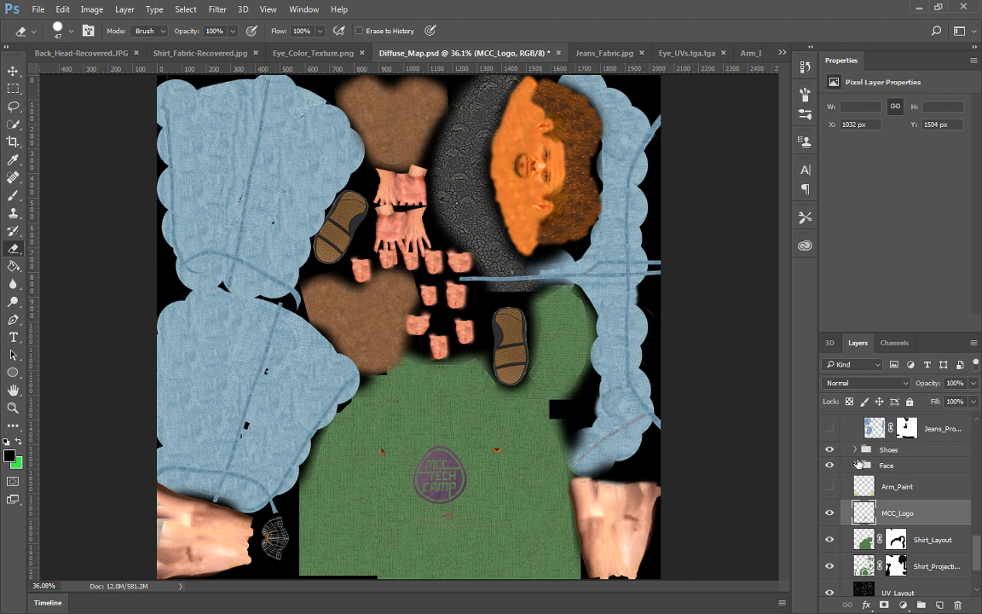
left_click(855, 466)
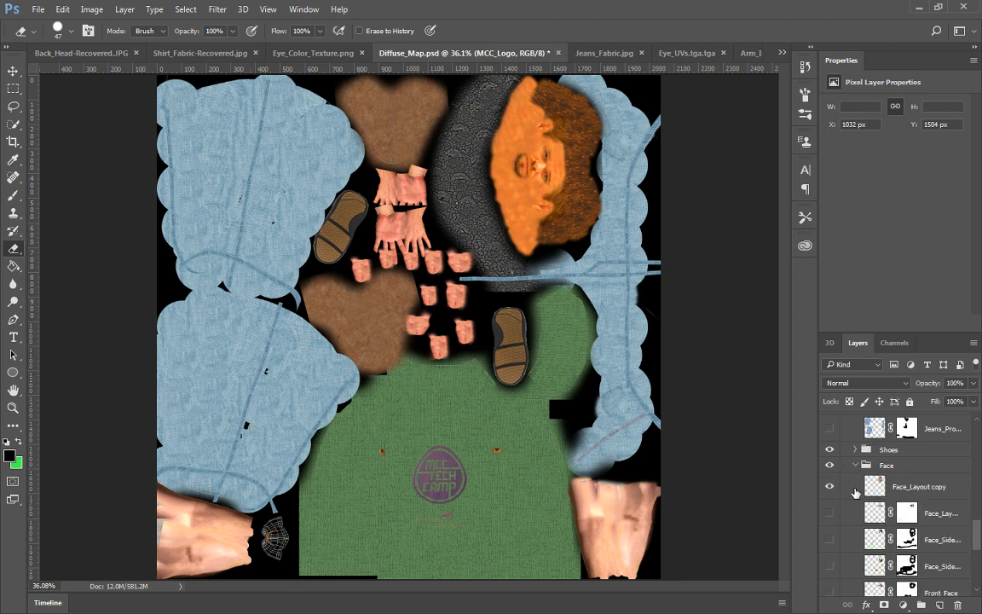
left_click(874, 486)
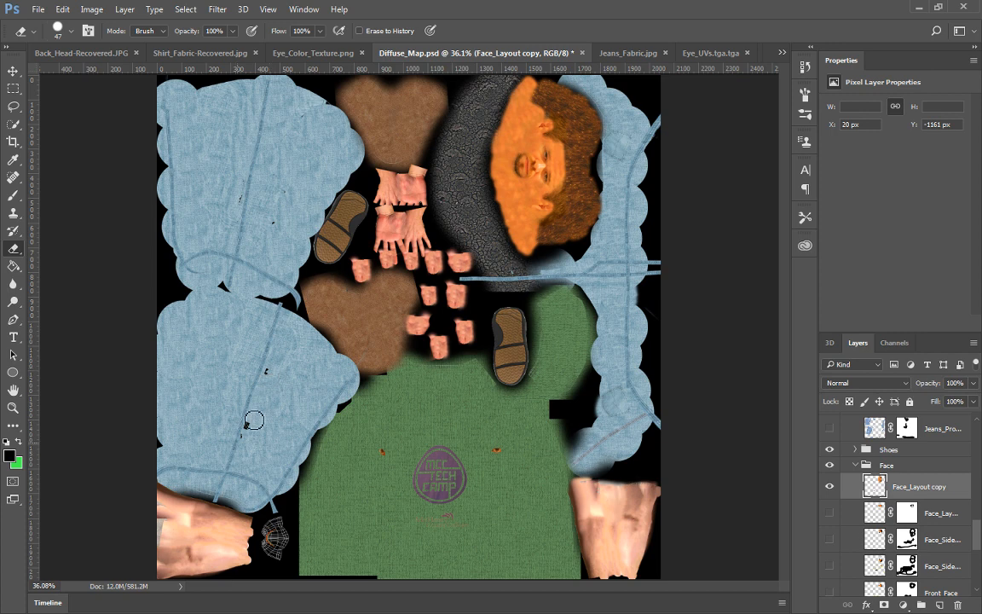
scroll(876, 516, "down", 4)
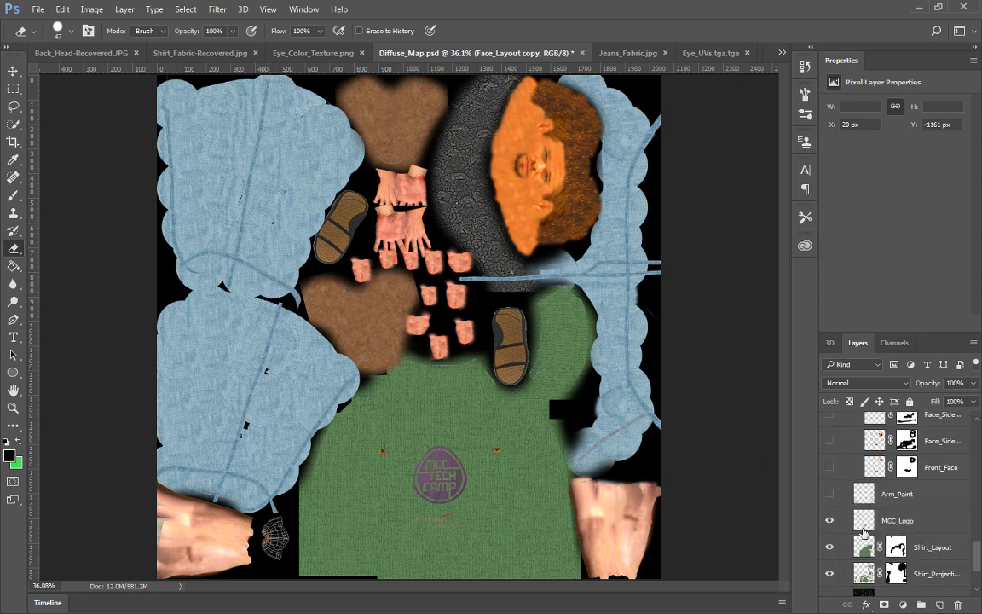
scroll(863, 528, "up", 3)
left_click(855, 435)
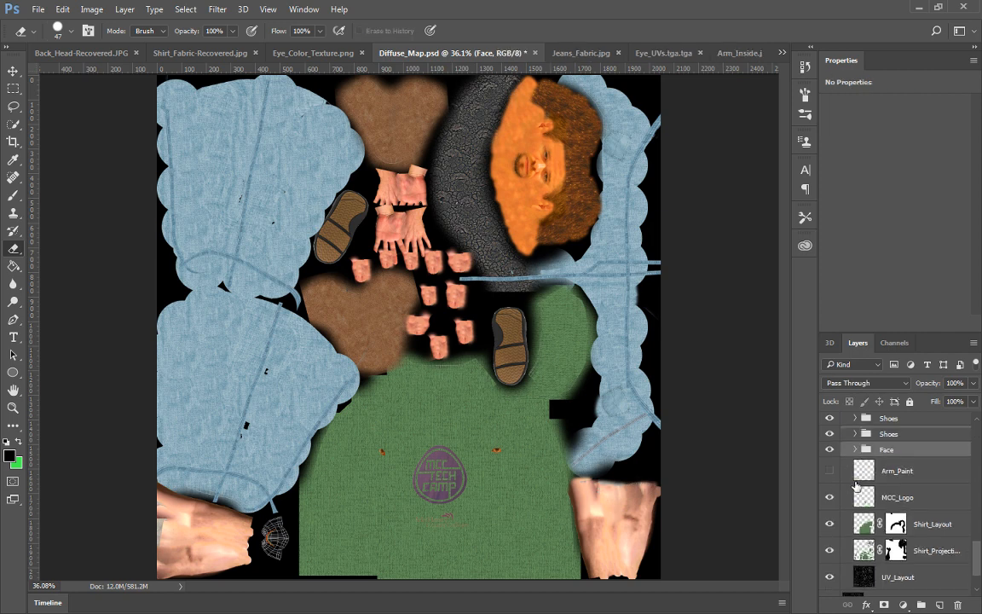
Look through the Shoes, Hair and Hand_Arm_Fingers groups for the source of the black specks on the jeans
scroll(857, 452, "up", 3)
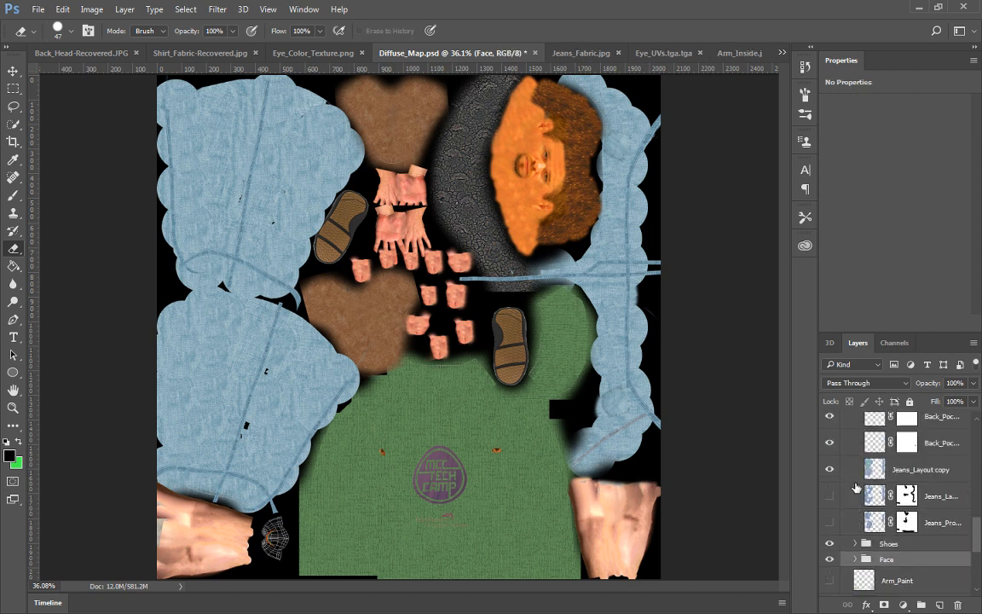
scroll(857, 495, "down", 1)
left_click(852, 529)
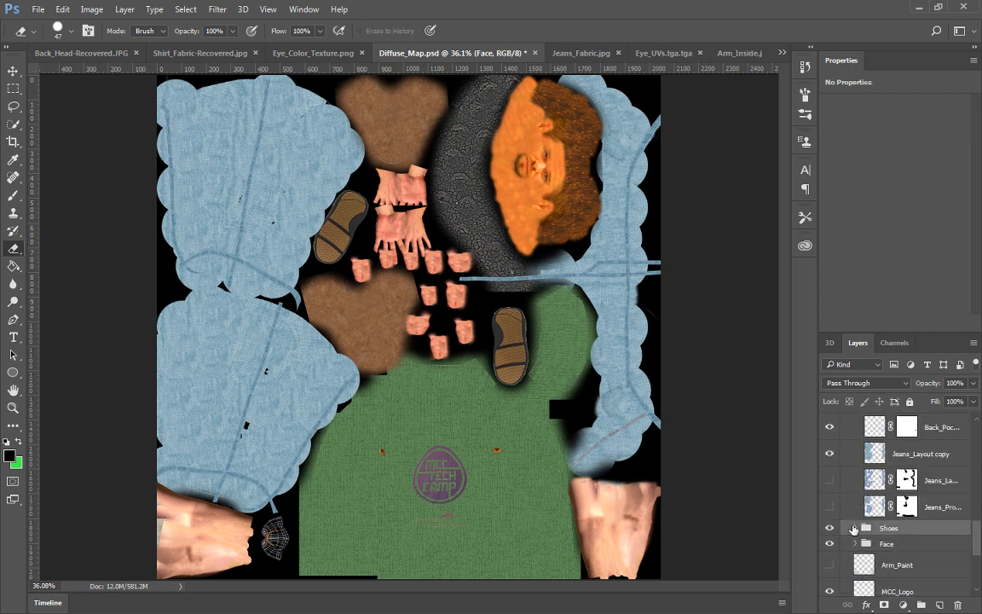
scroll(838, 497, "up", 8)
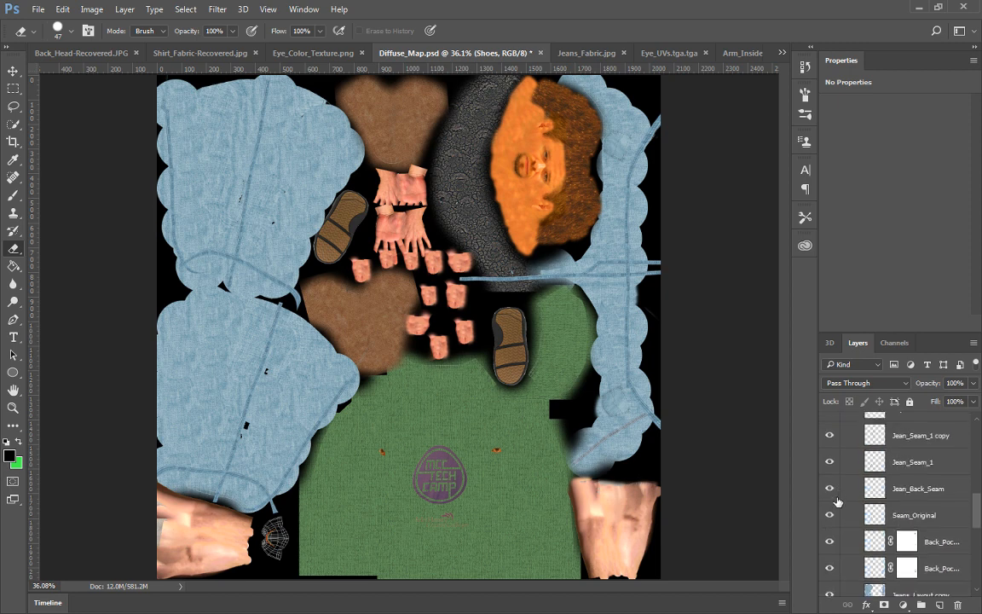
scroll(843, 513, "up", 5)
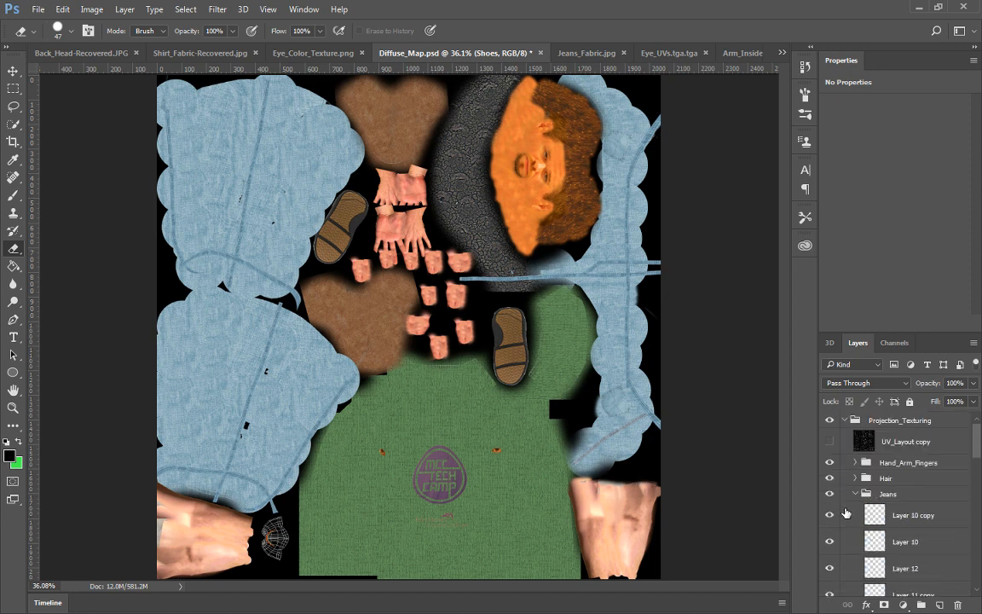
left_click(866, 480)
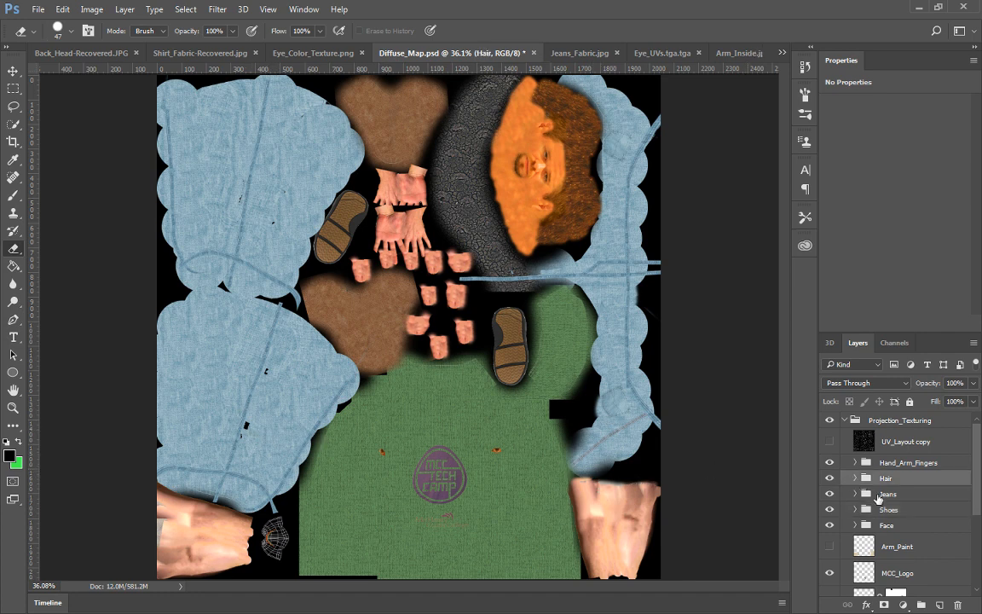
left_click(855, 478)
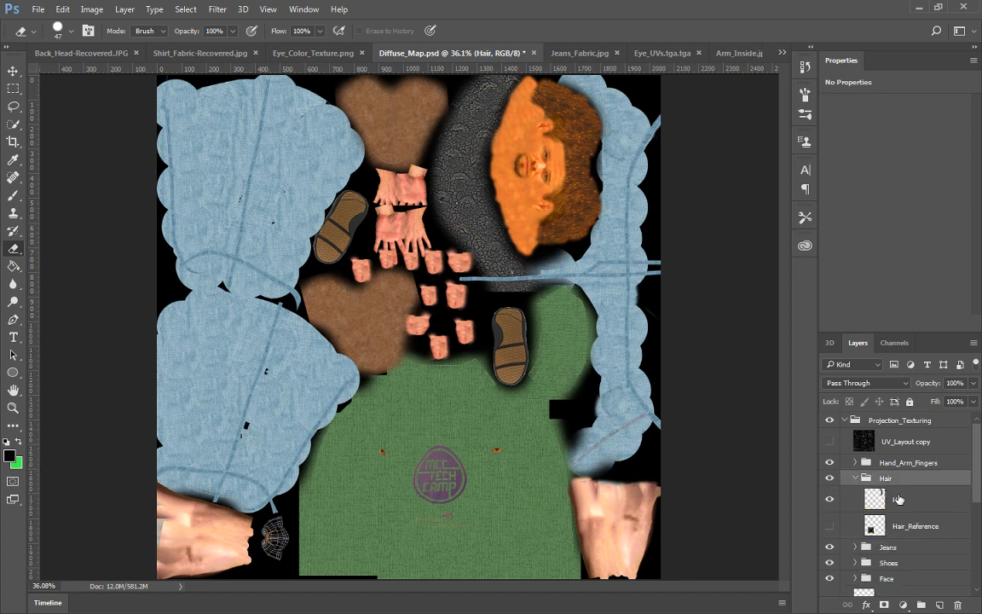
left_click(899, 499)
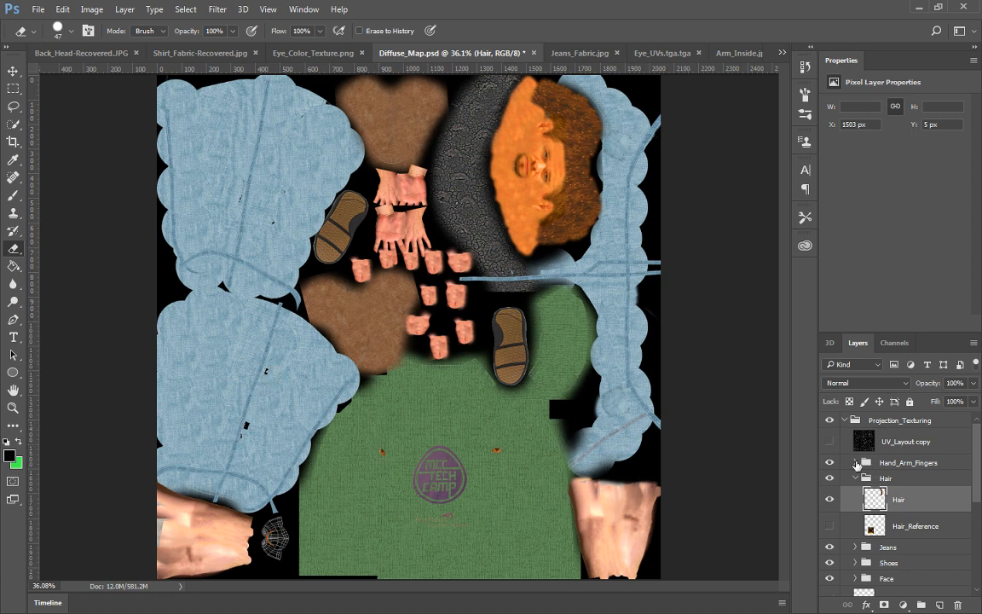
left_click(856, 463)
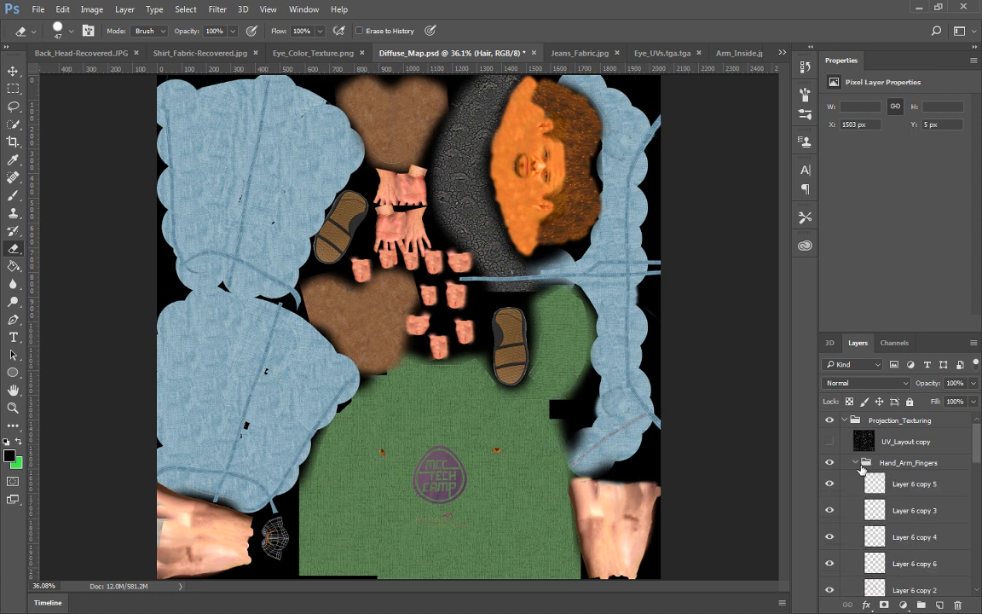
left_click(856, 463)
scroll(856, 465, "down", 2)
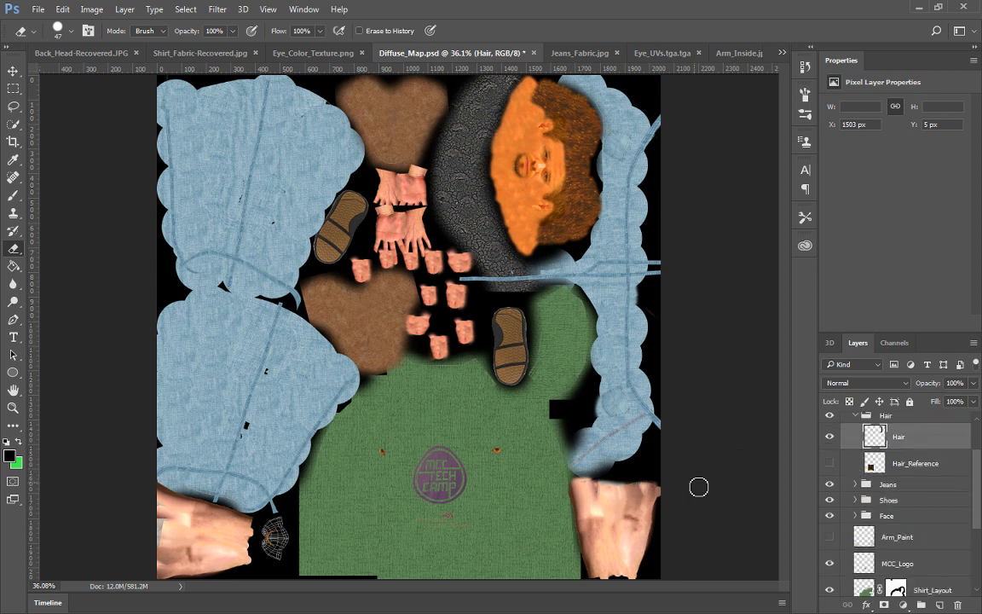
scroll(882, 495, "down", 1)
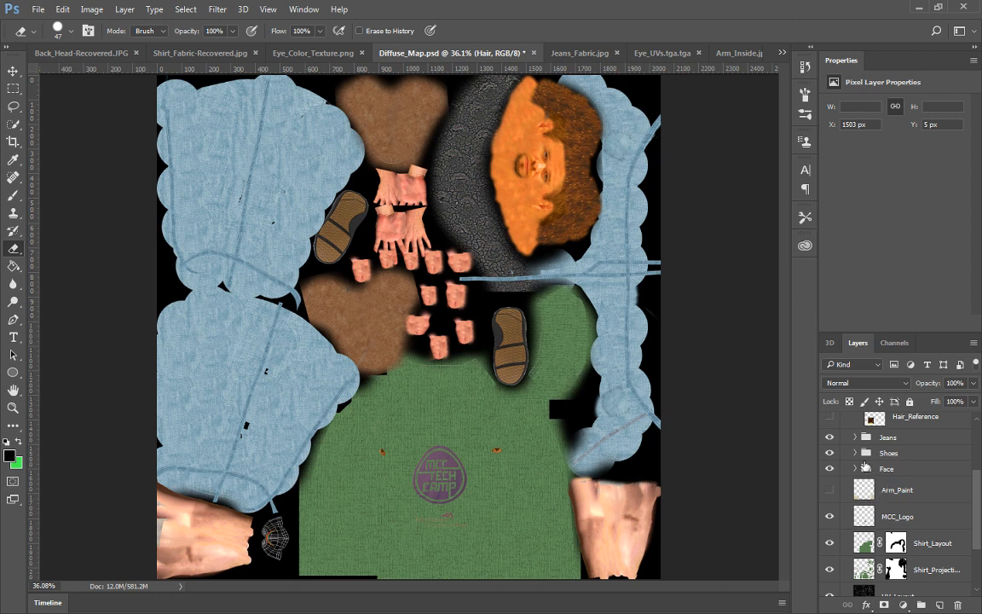
scroll(868, 482, "down", 1)
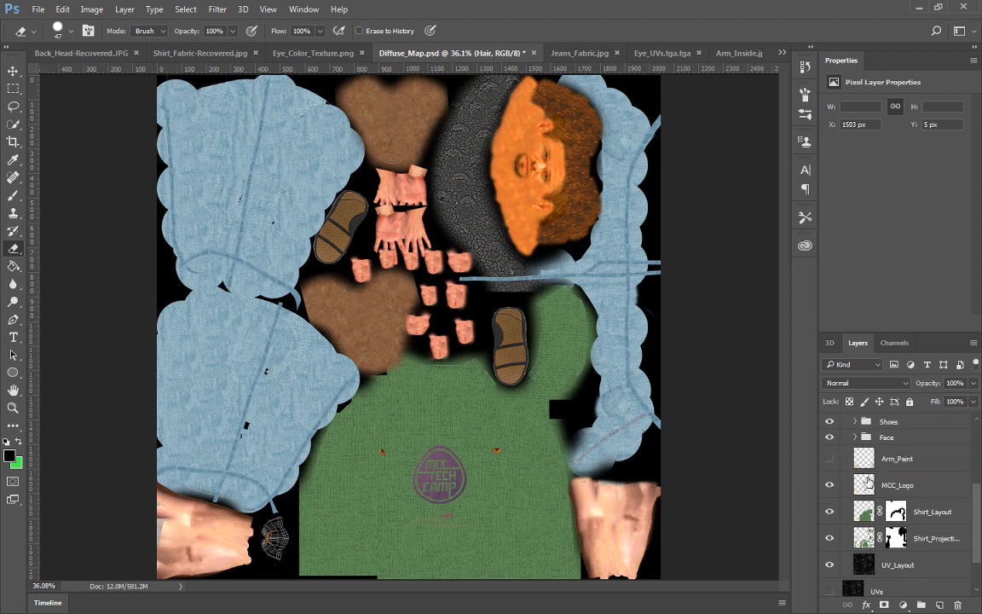
Select the MCC_Logo layer and toggle the visibility of Shirt_Layout and Shirt_Projection to check them for the black specks
left_click(866, 490)
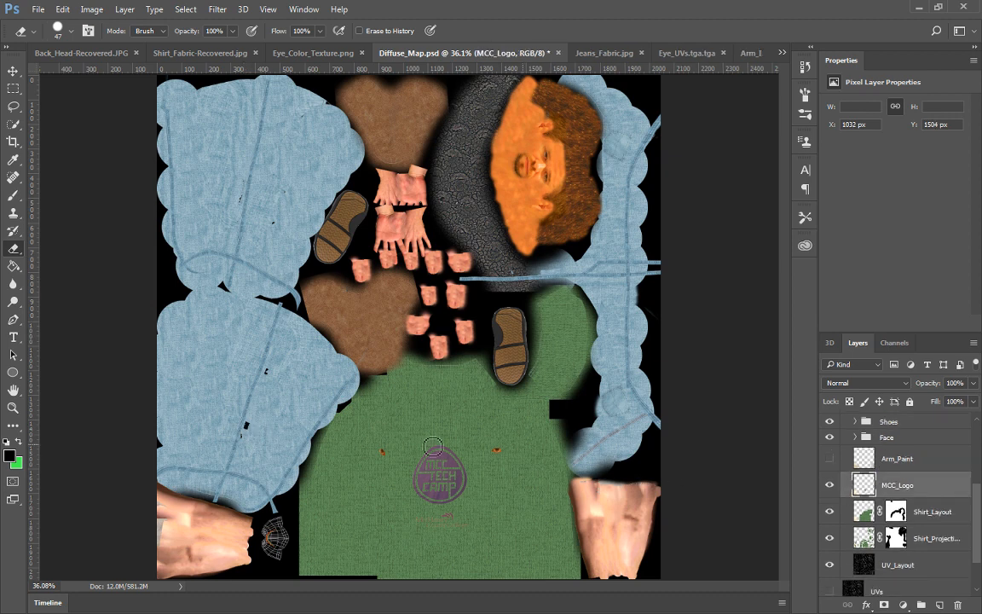
left_click(829, 512)
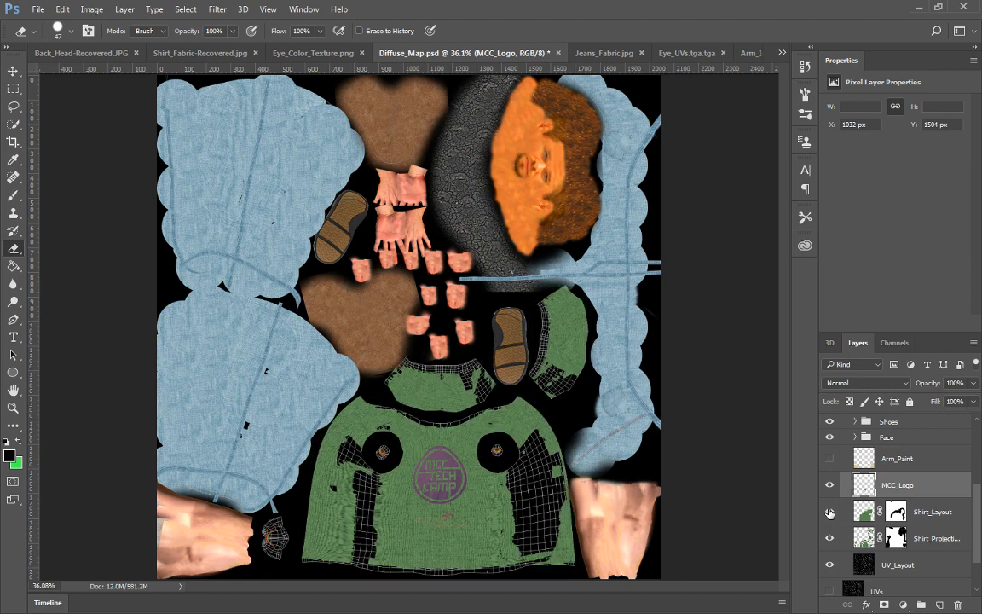
left_click(830, 511)
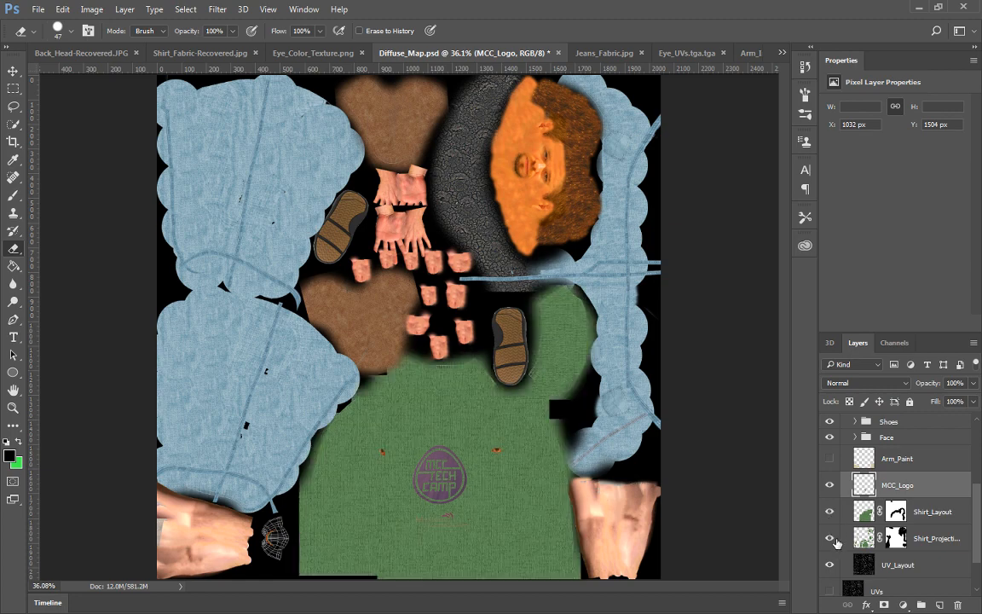
left_click(833, 539)
scroll(835, 543, "down", 2)
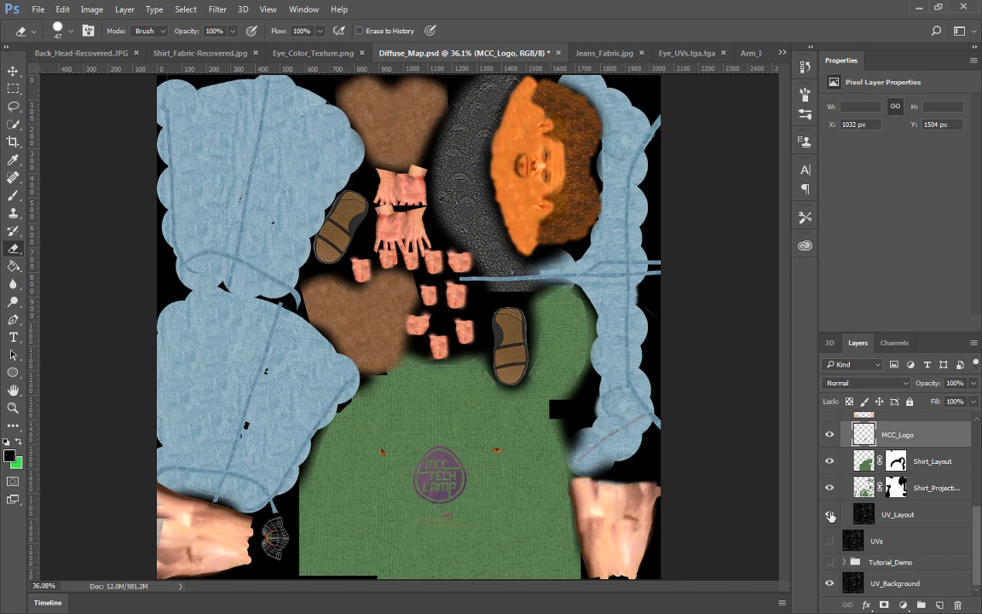
scroll(831, 516, "up", 4)
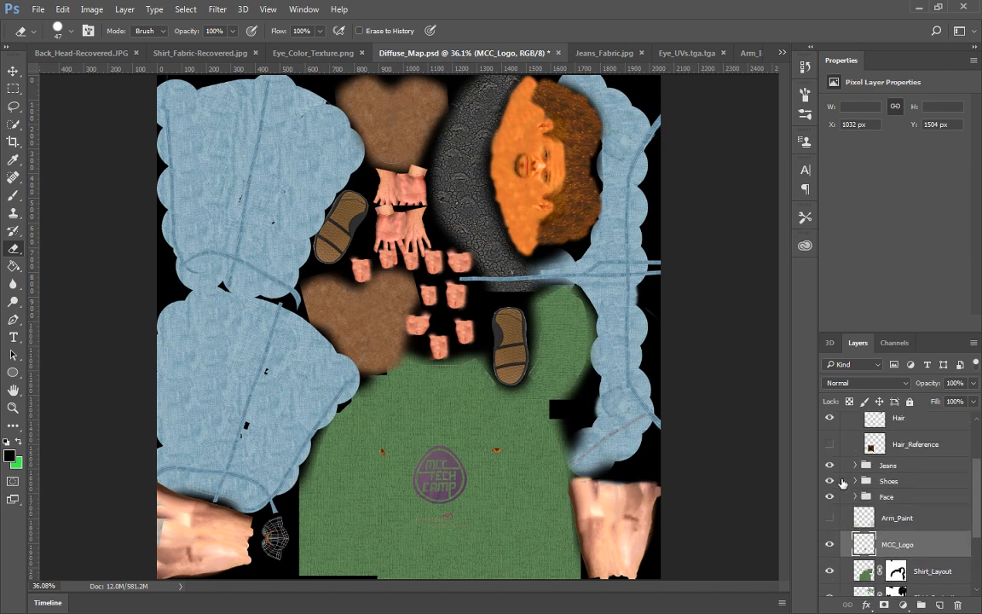
Toggle the Jeans group's visibility and examine its seam, back pocket and layout layers for the black specks
left_click(830, 466)
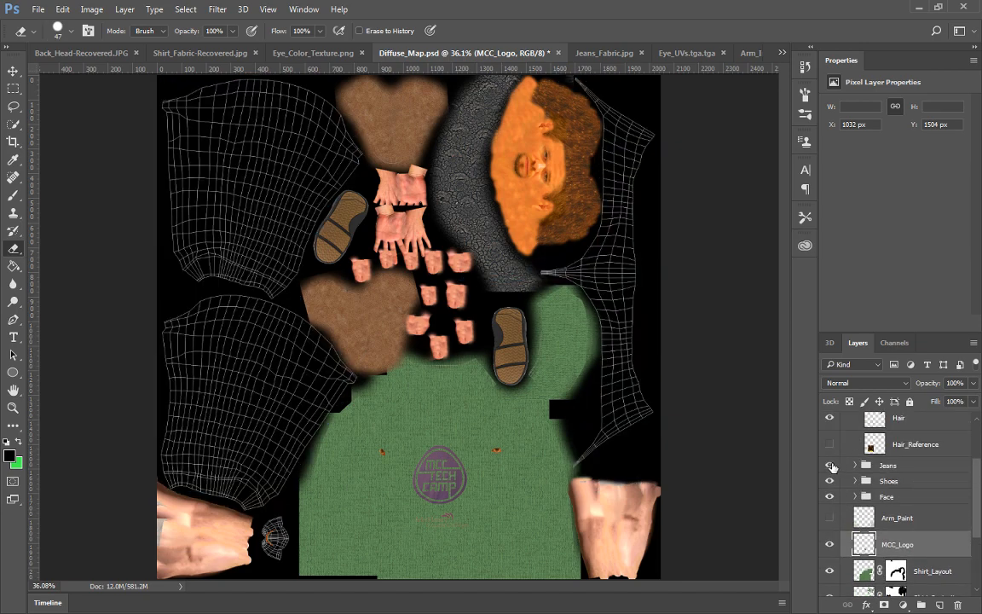
left_click(831, 465)
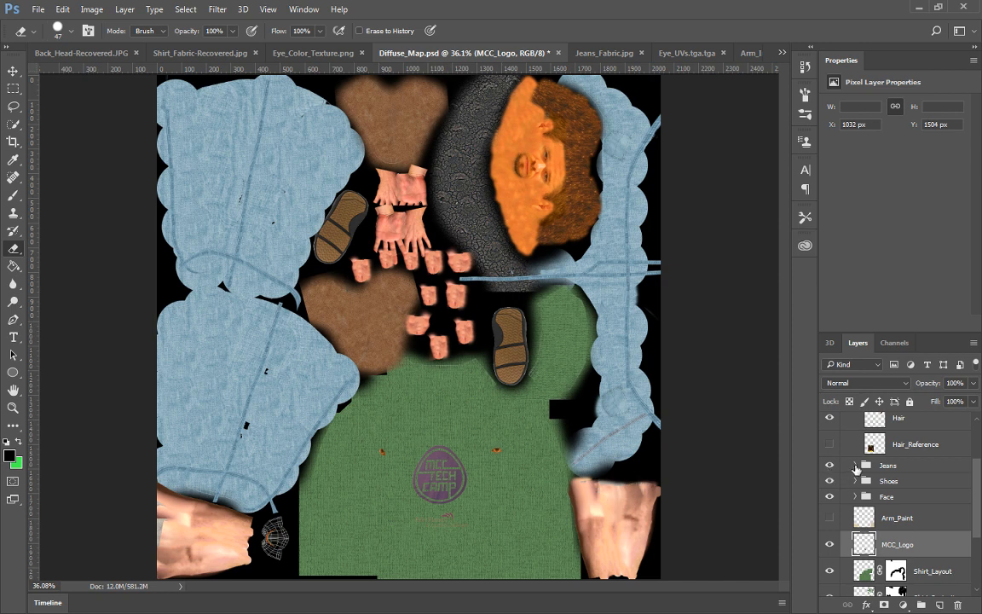
left_click(856, 466)
scroll(859, 486, "down", 10)
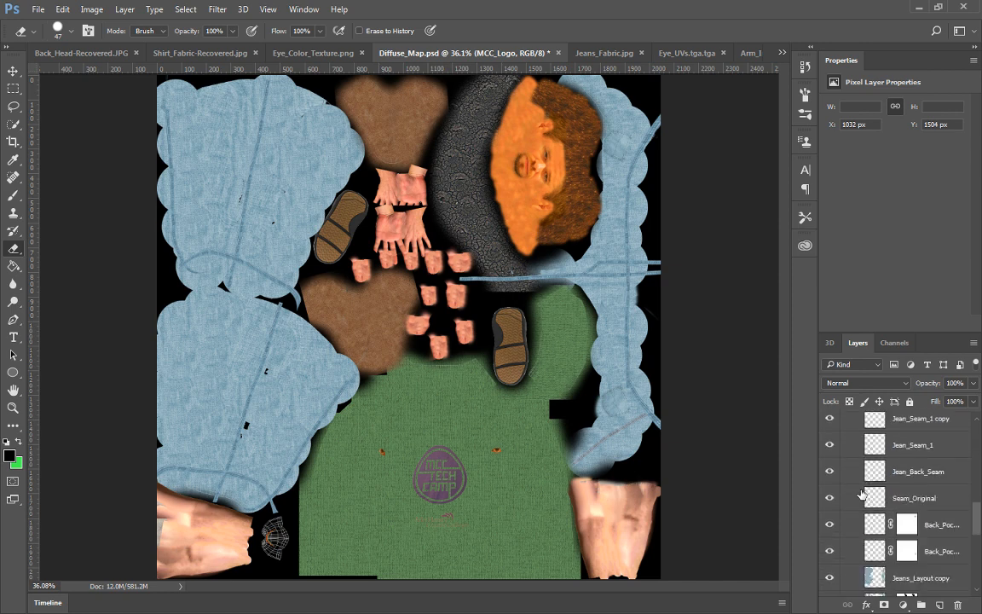
scroll(861, 494, "down", 2)
left_click(868, 488)
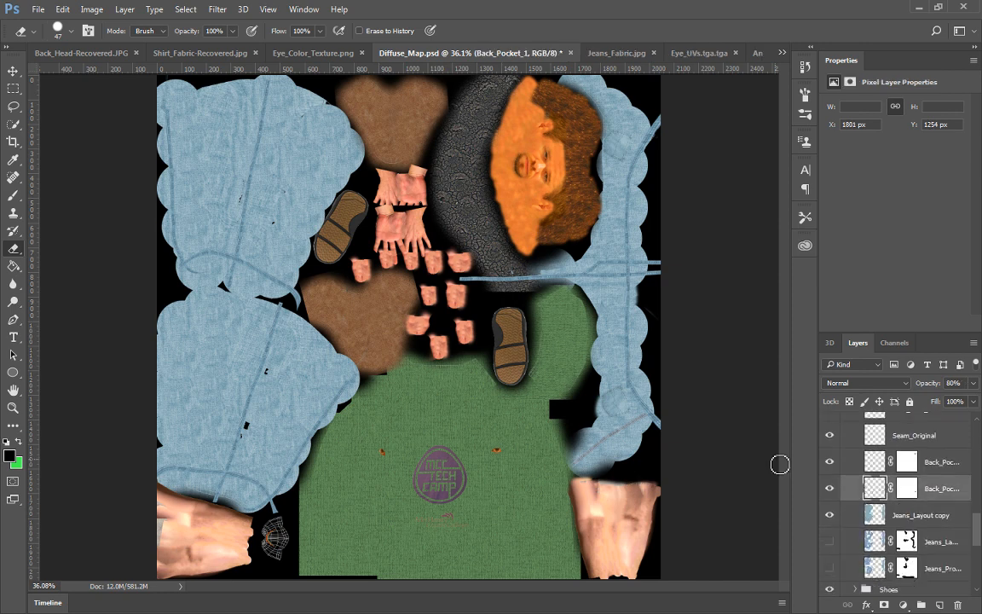
scroll(900, 442, "down", 3)
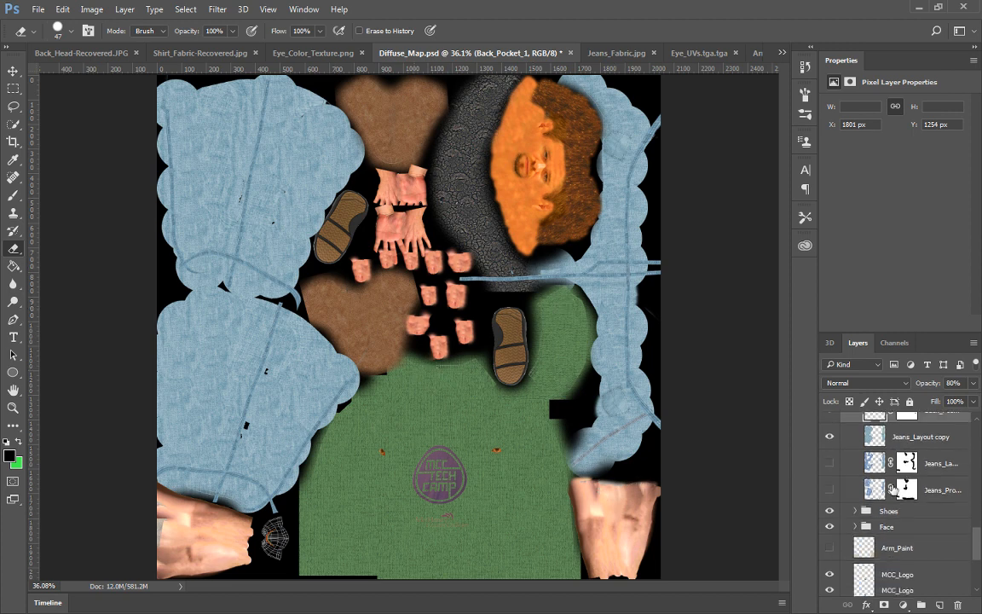
scroll(865, 516, "up", 8)
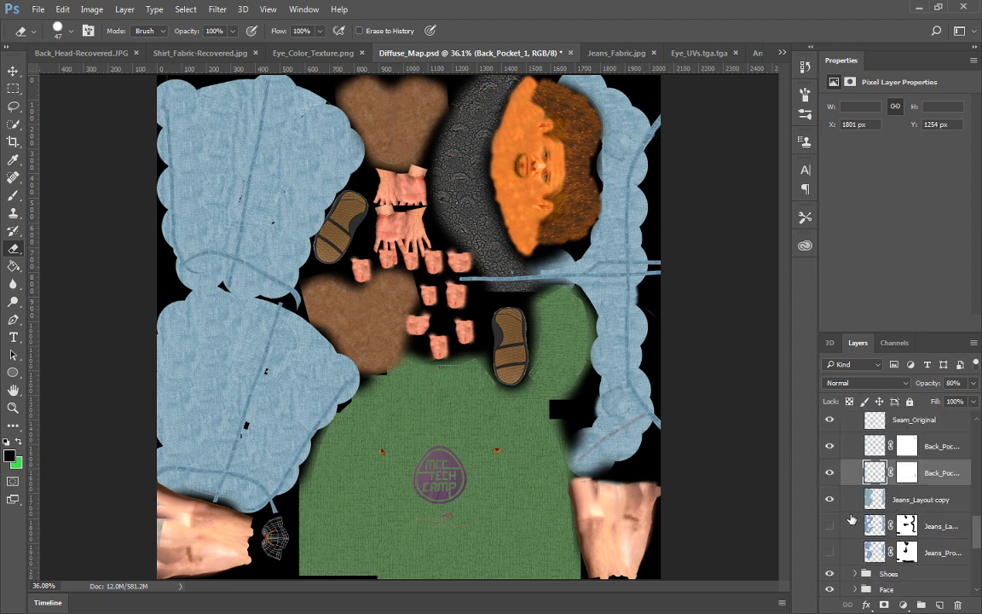
scroll(849, 505, "up", 5)
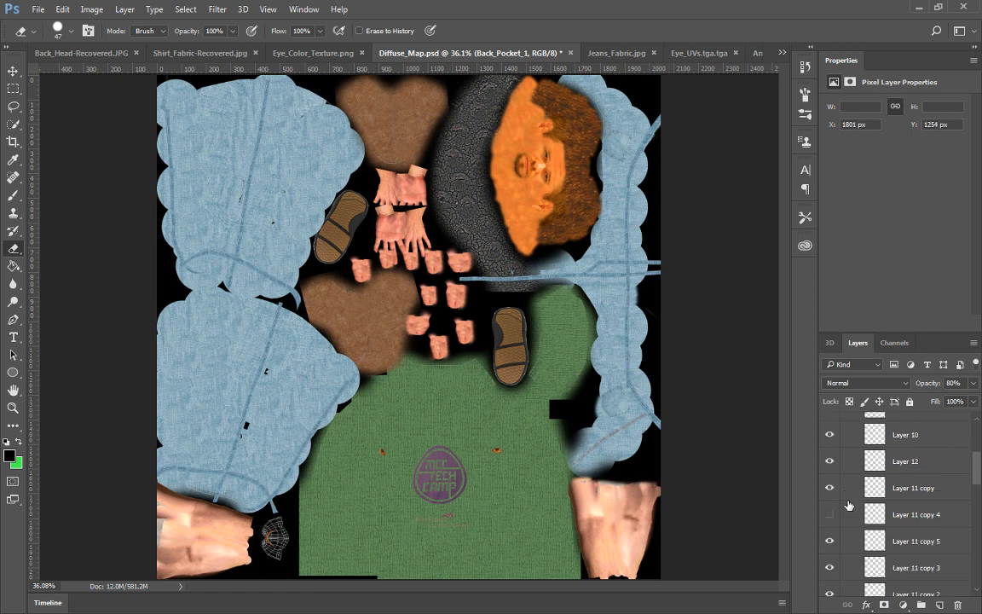
Collapse the Jeans group and toggle the Hair layer and Hand_Arm_Fingers group to check whether they cause the black specks
left_click(855, 497)
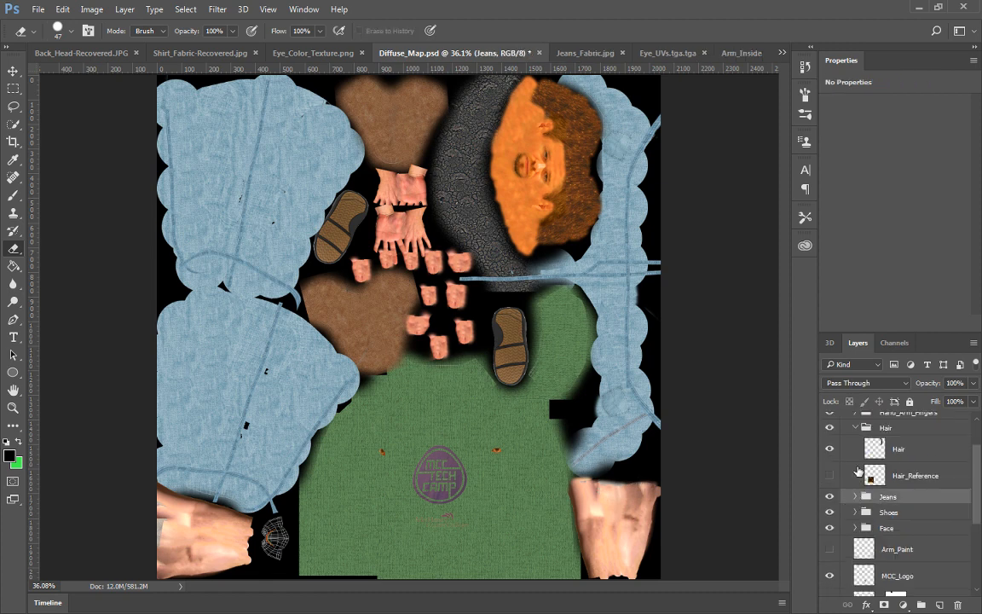
left_click(866, 454)
left_click(831, 449)
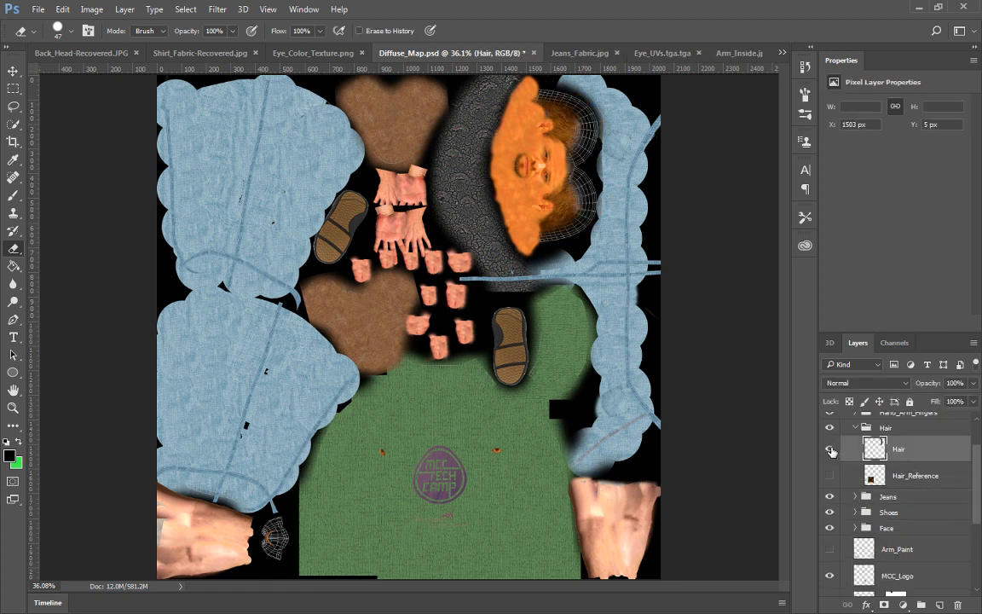
left_click(830, 449)
scroll(858, 460, "up", 1)
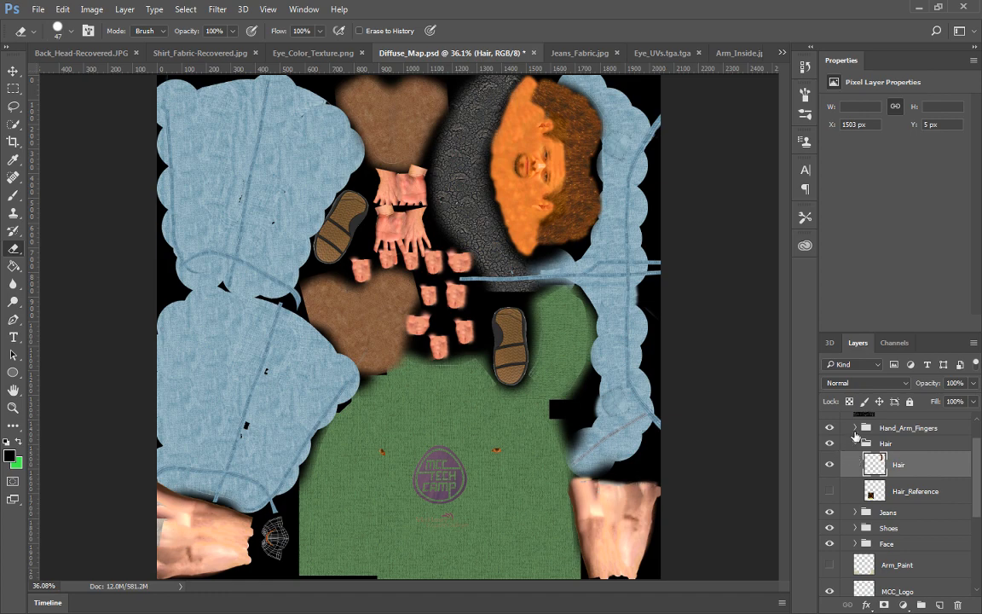
left_click(828, 429)
left_click(828, 429)
scroll(828, 430, "up", 2)
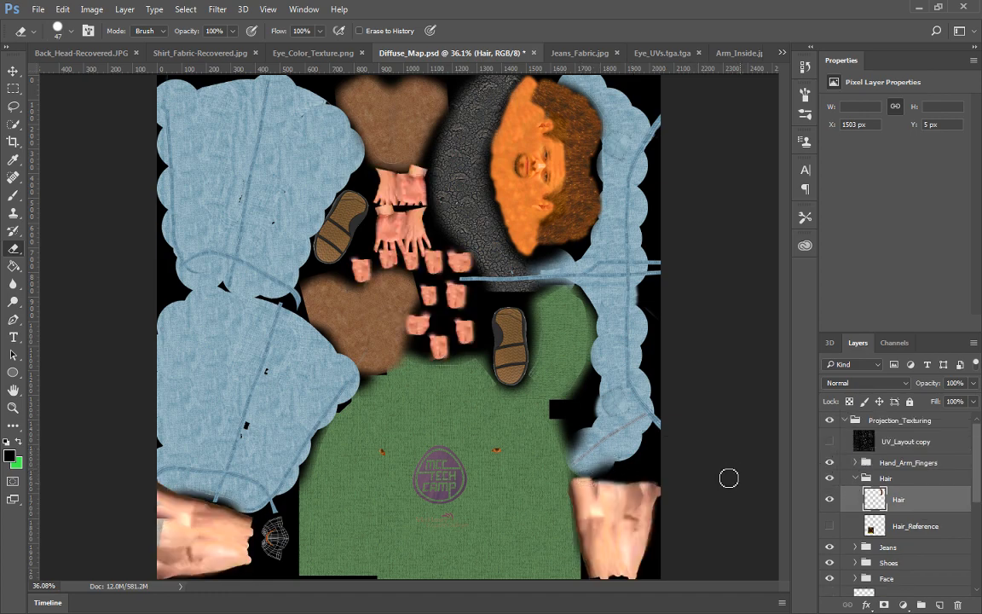
scroll(903, 511, "down", 6)
scroll(918, 525, "down", 1)
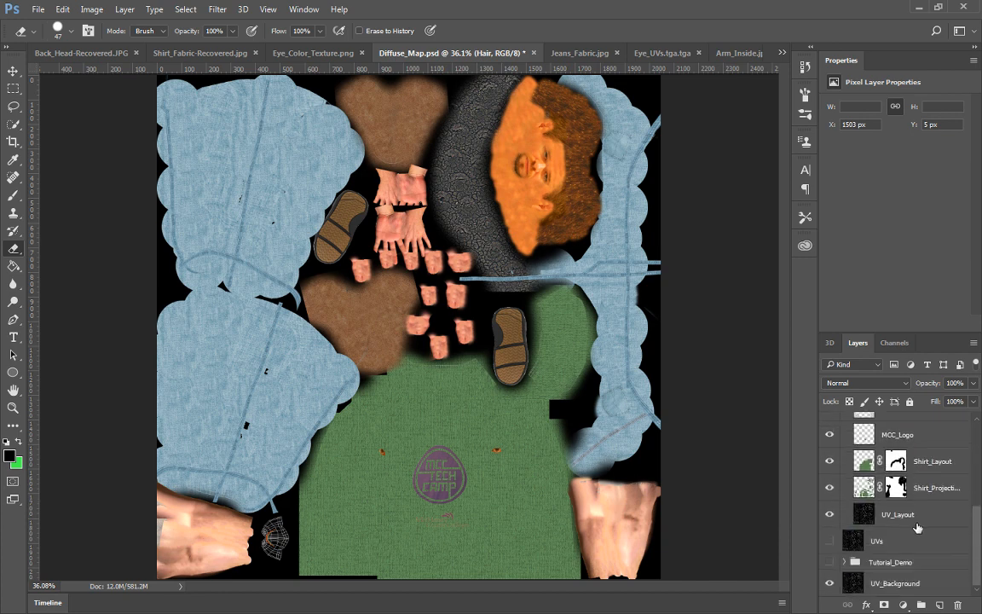
scroll(889, 530, "up", 3)
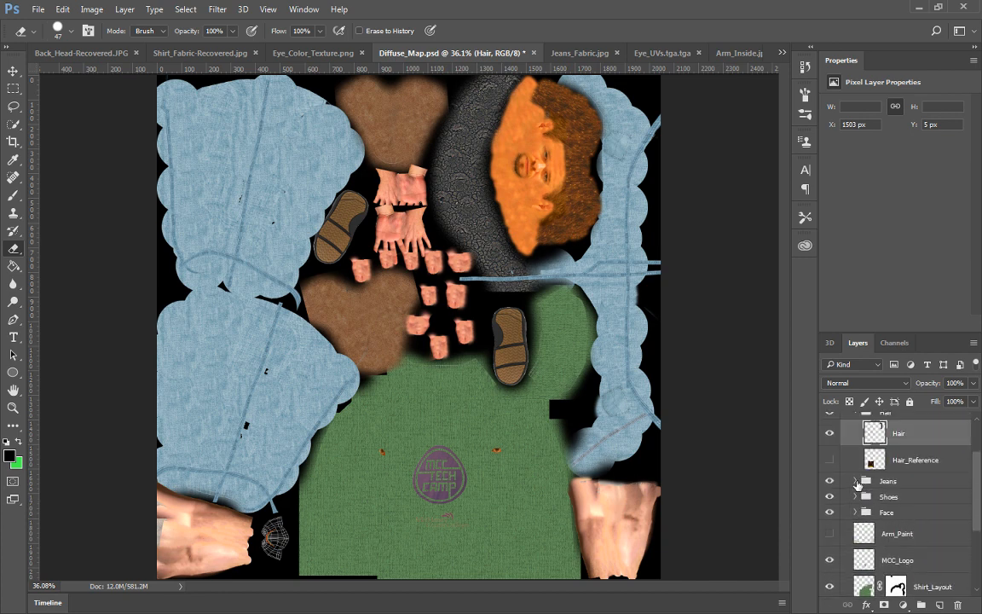
On the Jeans_Layout copy layer, heal the large black speck on the lower jeans piece with a 26 px Spot Healing Brush
left_click(856, 482)
scroll(879, 520, "down", 6)
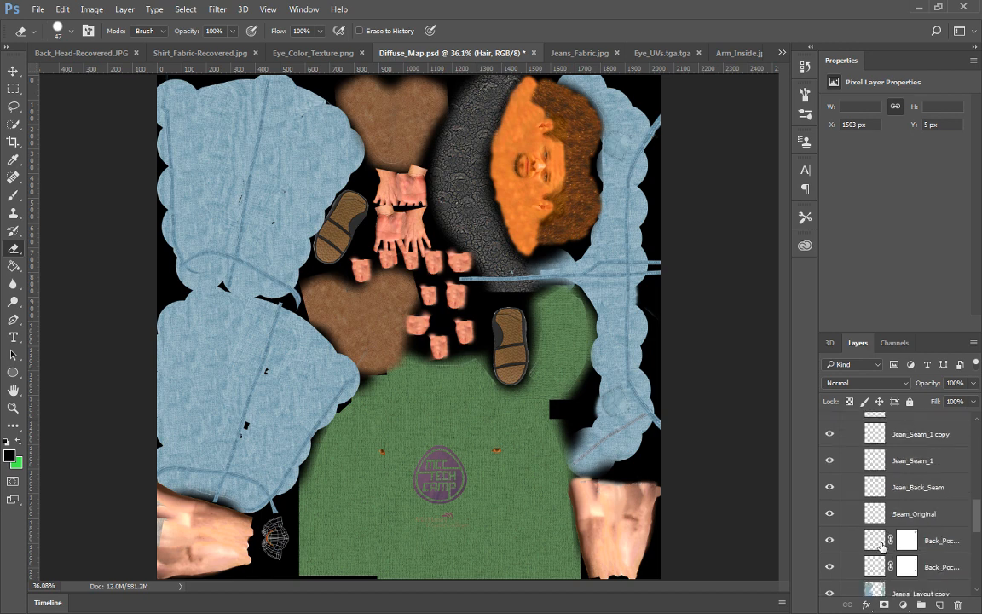
scroll(882, 545, "down", 2)
left_click(873, 532)
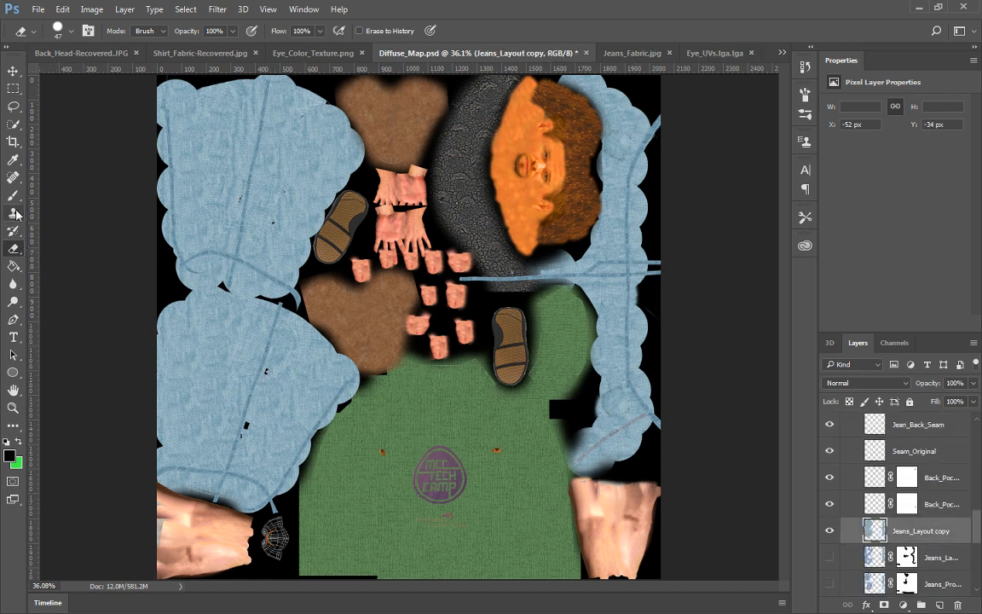
left_click(12, 177)
right_click(253, 427)
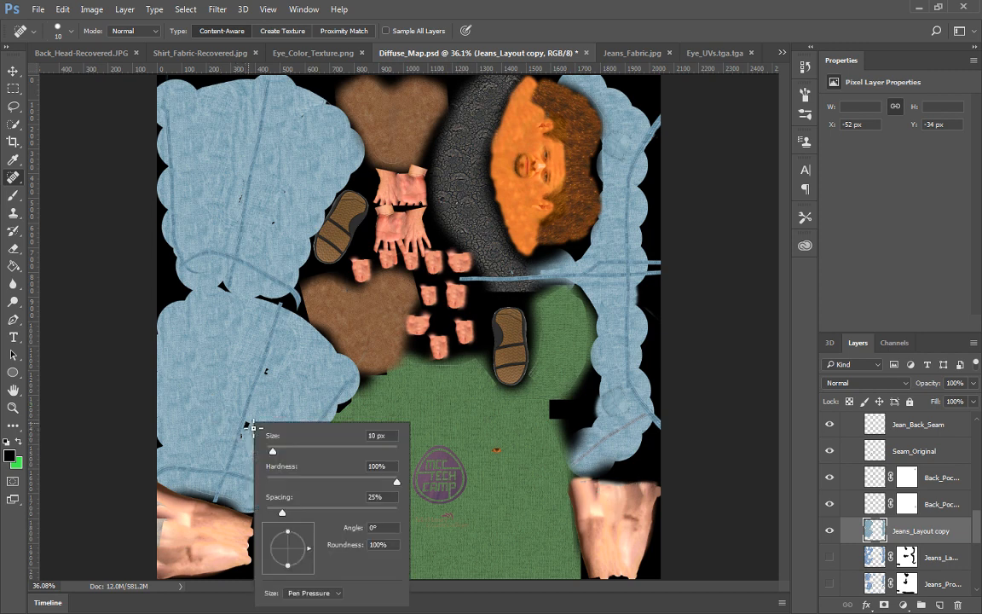
mouse_move(273, 451)
left_mouse_down()
mouse_move(283, 452)
mouse_move(251, 438)
left_mouse_up()
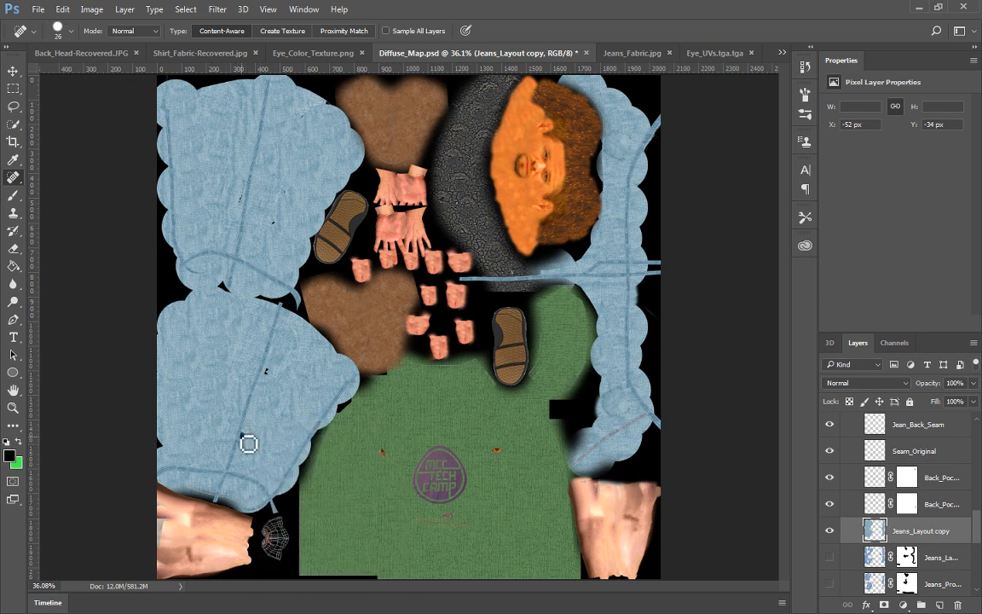
Heal the remaining black specks along the seams and near the edges of both large jeans pieces
left_click(266, 370)
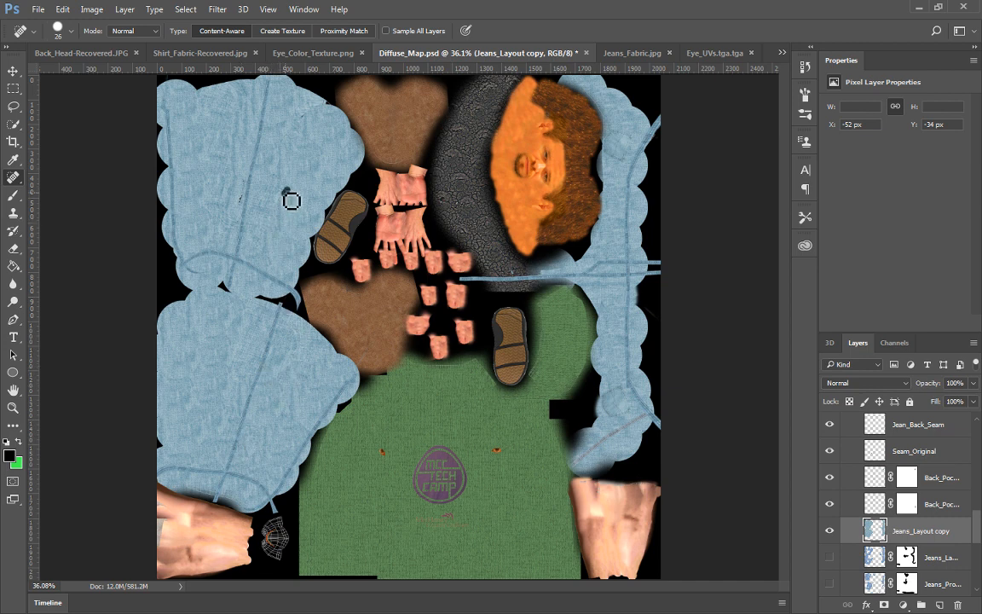
mouse_move(246, 180)
left_mouse_down()
mouse_move(242, 202)
mouse_move(243, 192)
left_mouse_up()
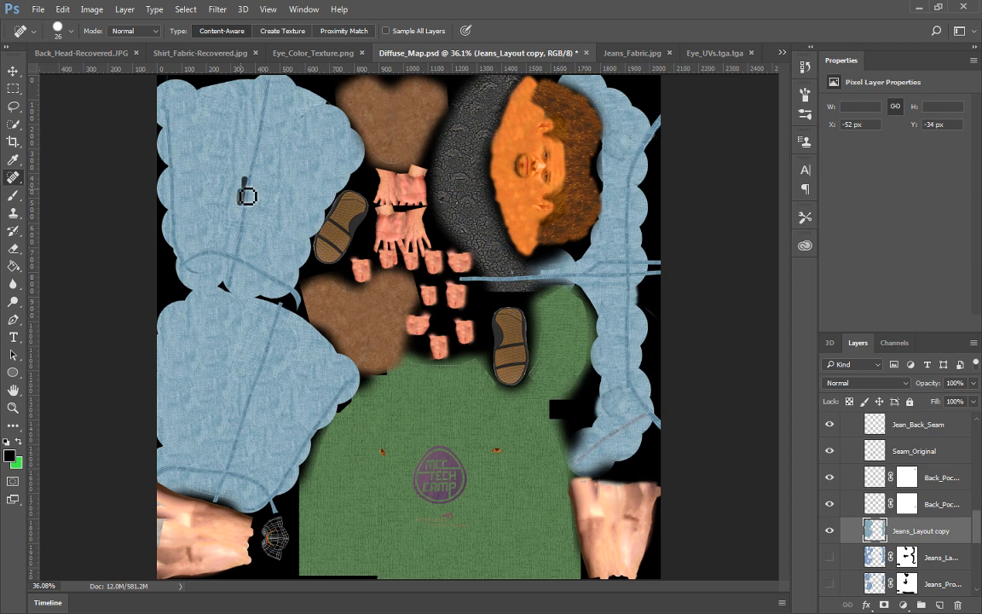
left_click_drag(305, 112, 315, 116)
Save the texture as a Targa copy named Diffuse_Map in the Textures folder, replacing the existing file
key("shift+ctrl+s")
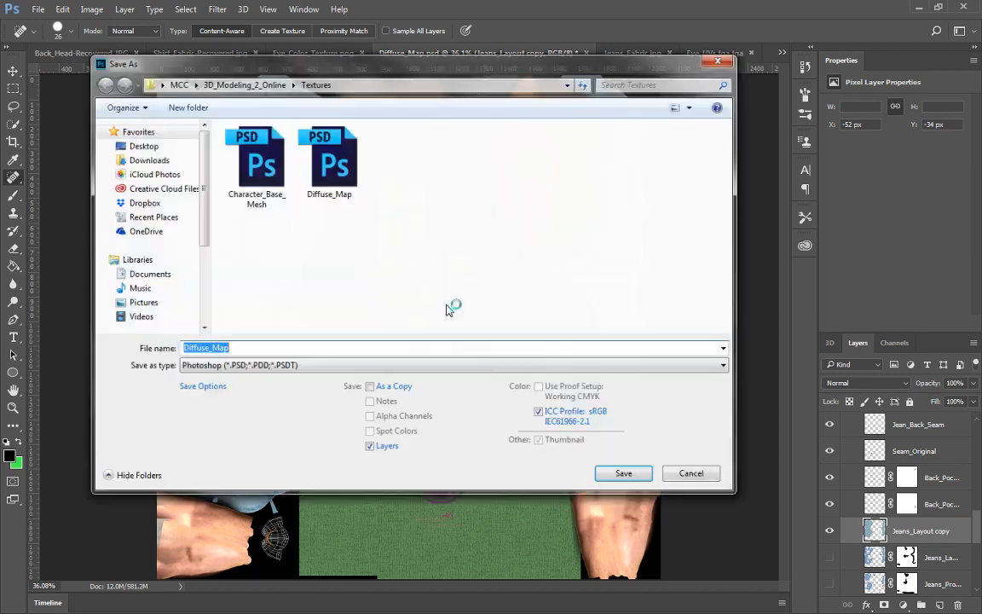
left_click(315, 366)
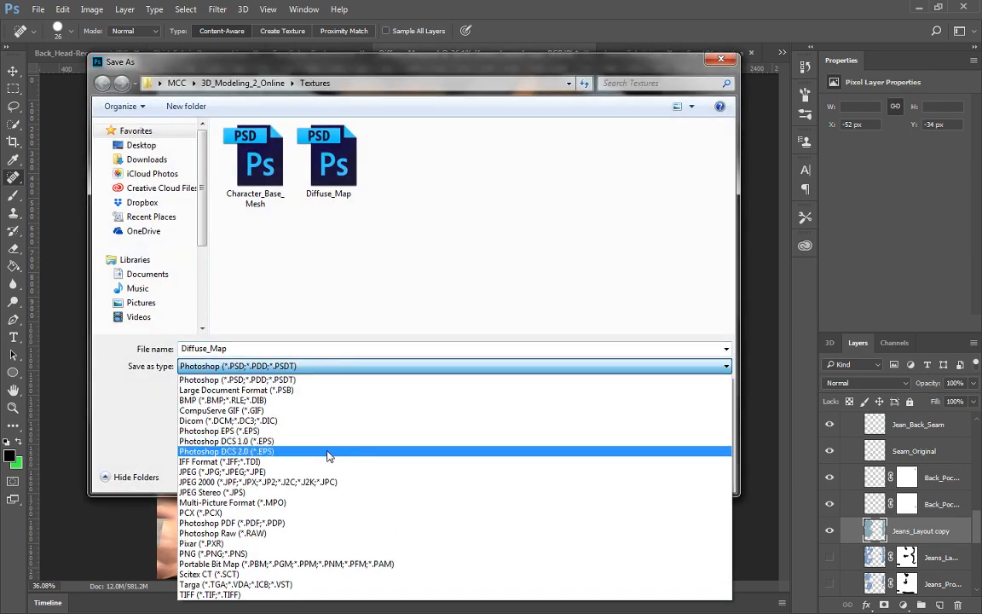
left_click(281, 584)
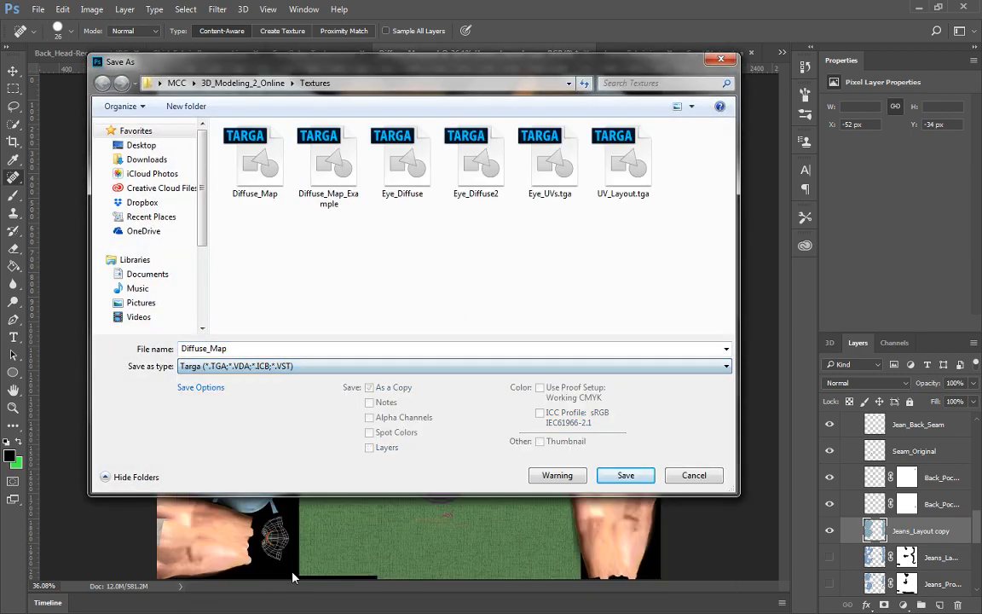
left_click(619, 474)
left_click(519, 314)
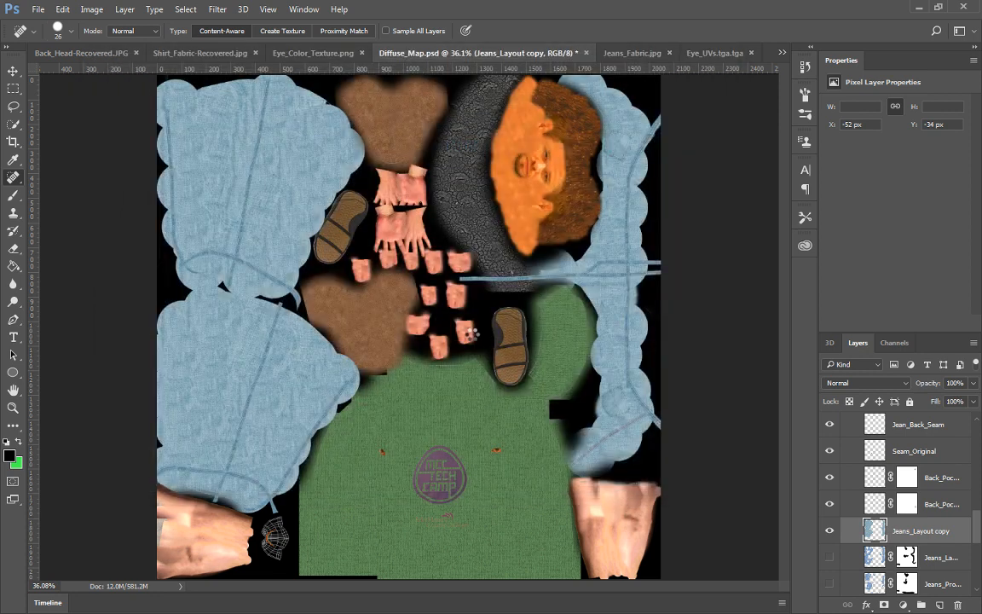
left_click(441, 264)
Switch to Maya and inspect the back and front of the character's jeans for black specks
key("alt+Tab")
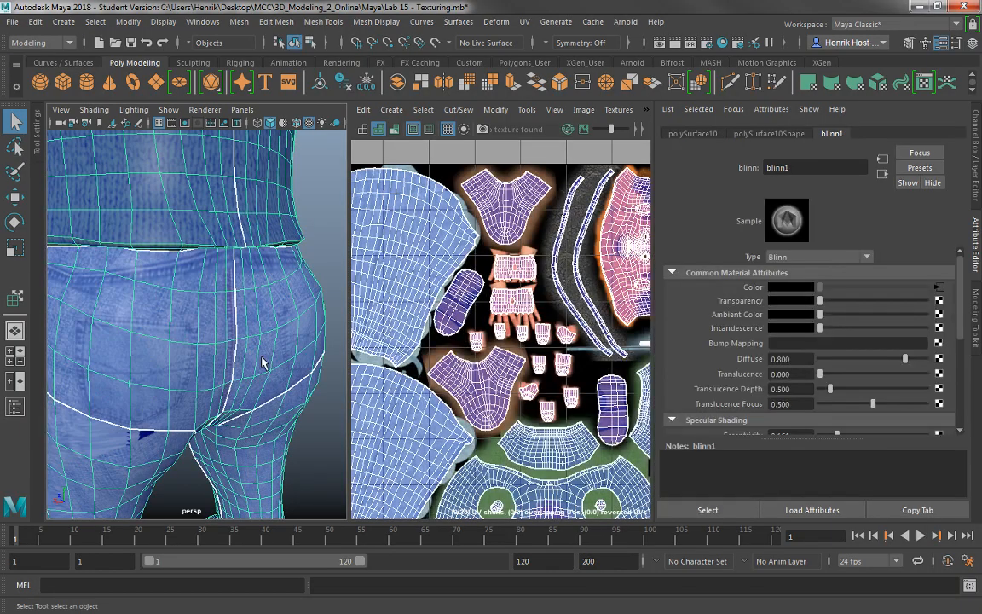
left_click_drag(195, 354, 308, 343)
left_click(75, 317)
left_click_drag(75, 317, 172, 382)
left_click(226, 328)
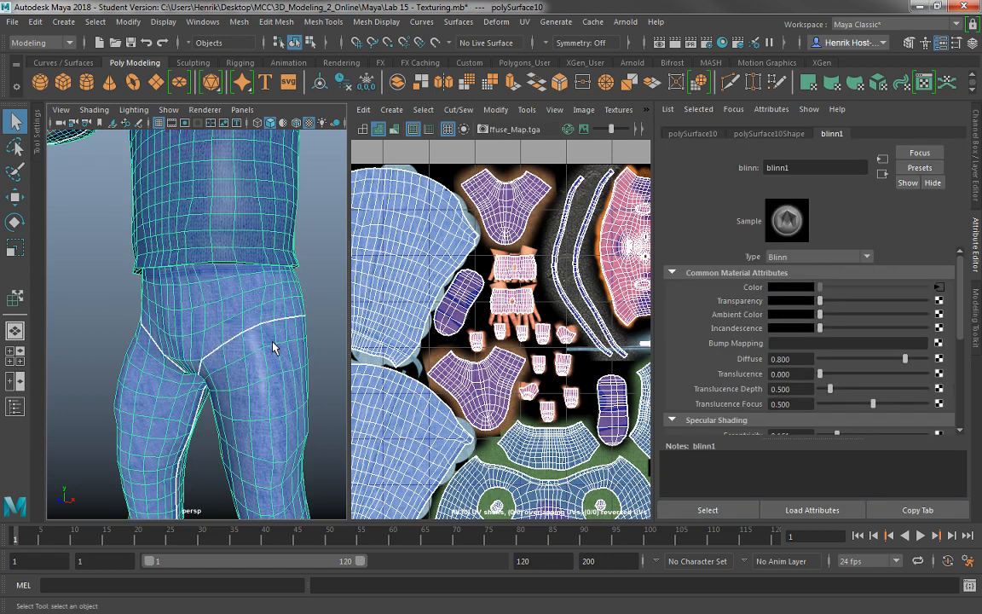
key("f")
left_click(254, 317)
left_click_drag(251, 323, 242, 347)
left_click_drag(240, 307, 249, 274)
left_click(214, 258)
Export the selected character as an OBJ named Touch_Ups in the Textures folder and return to Photoshop
left_click(13, 22)
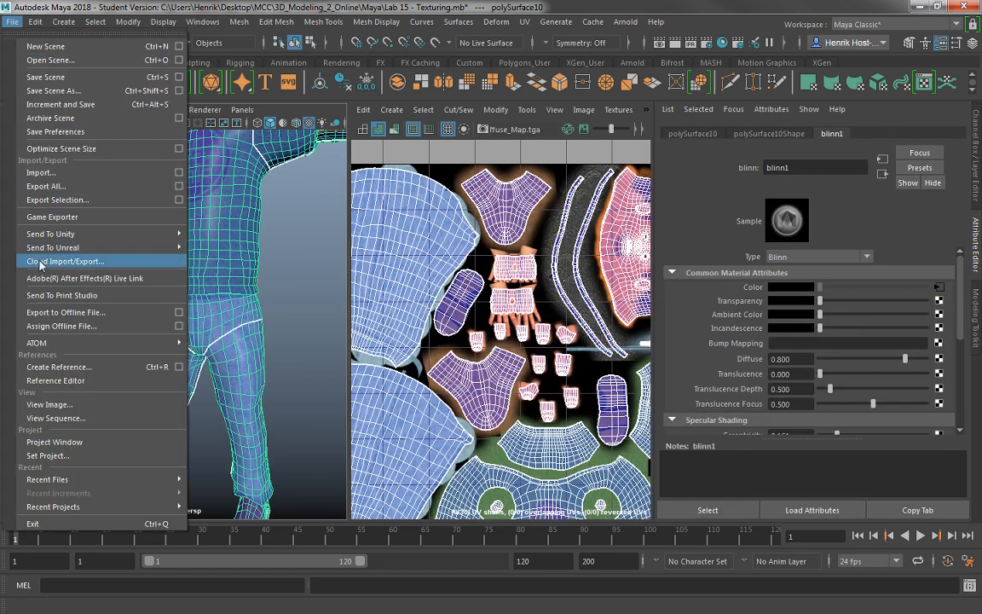
left_click(132, 204)
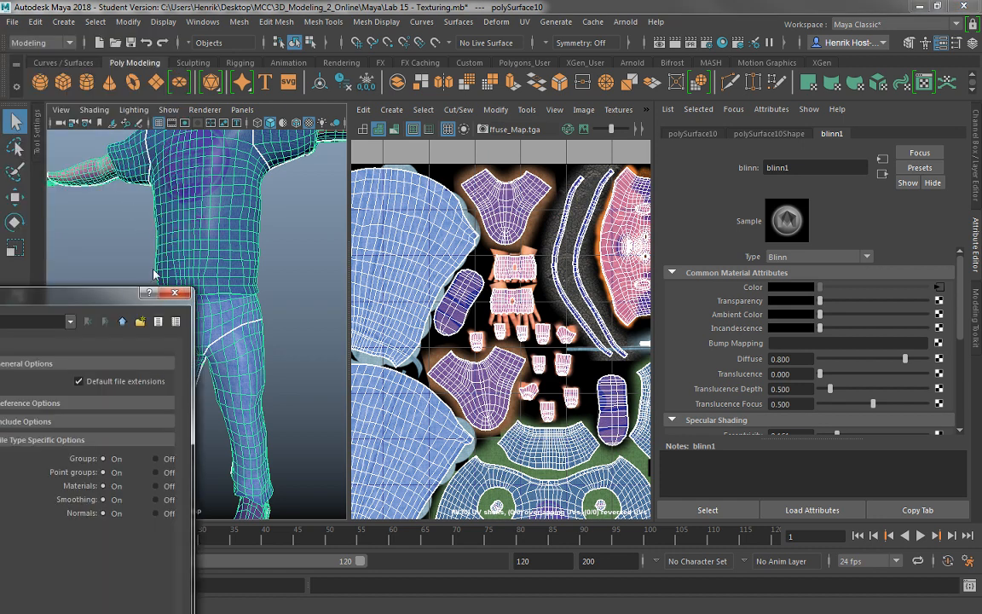
left_click_drag(118, 285, 627, 38)
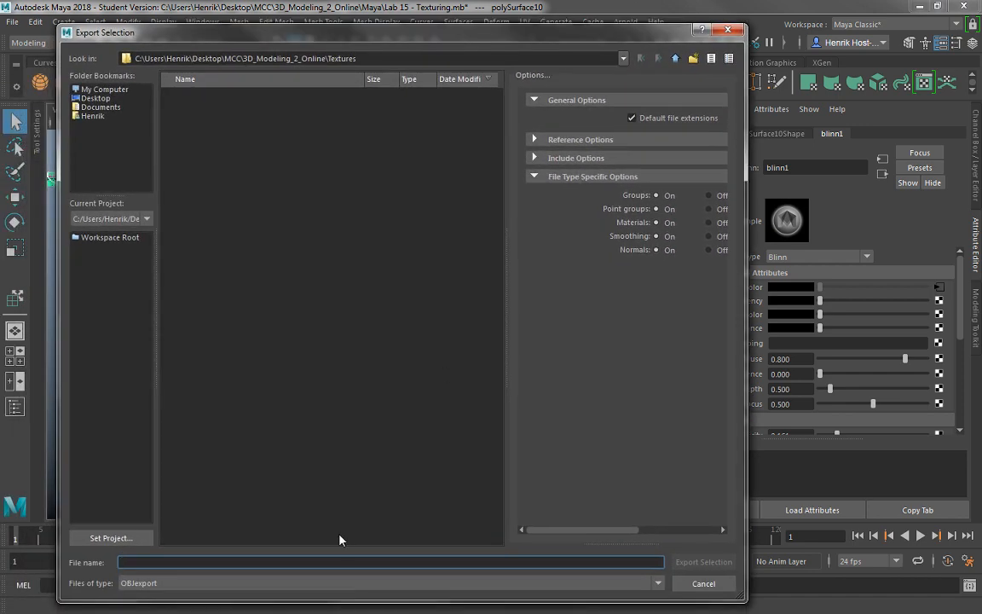
type("Touch")
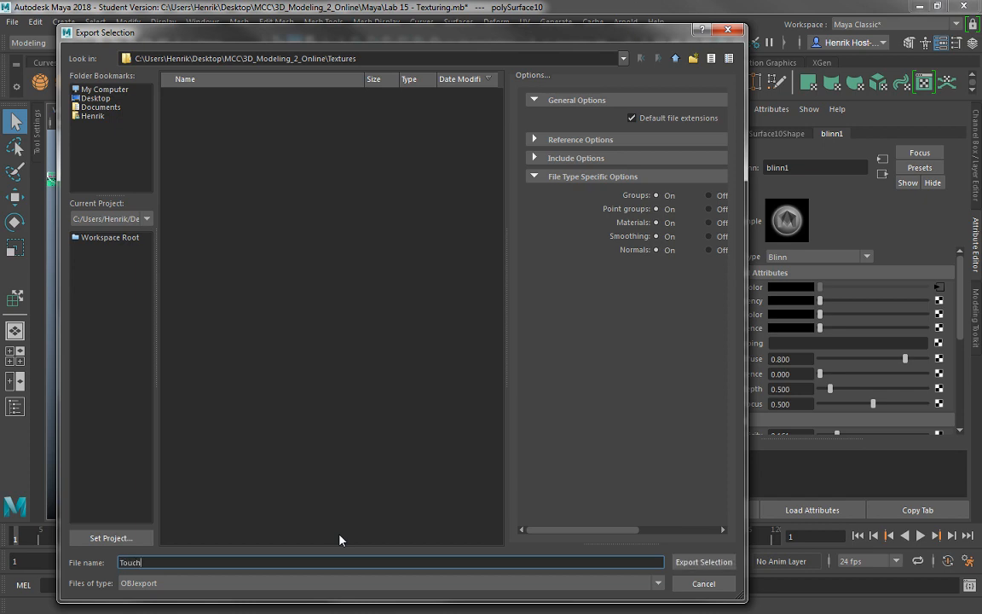
type("_Ups")
key("Return")
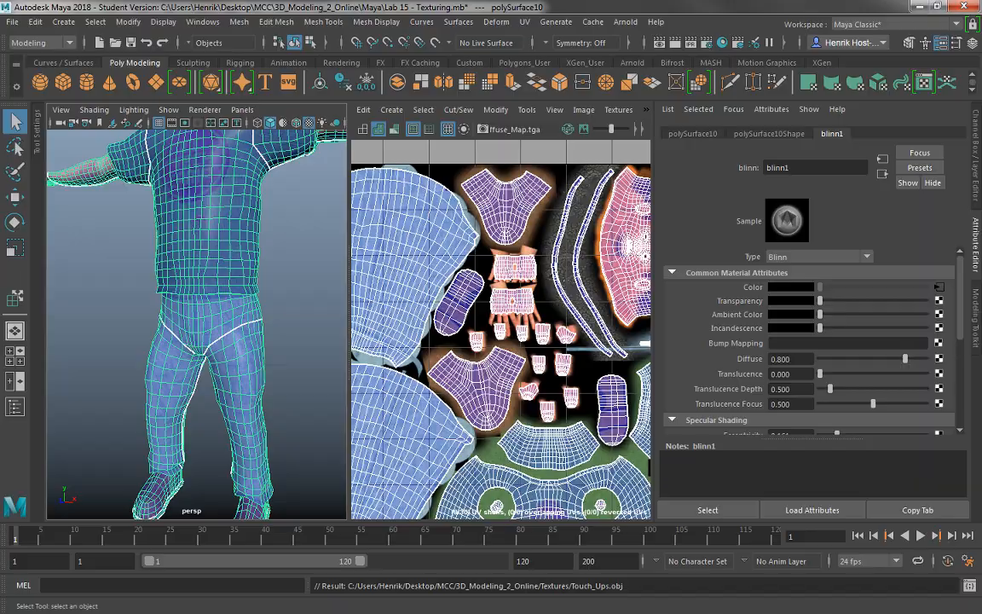
key("alt+Tab")
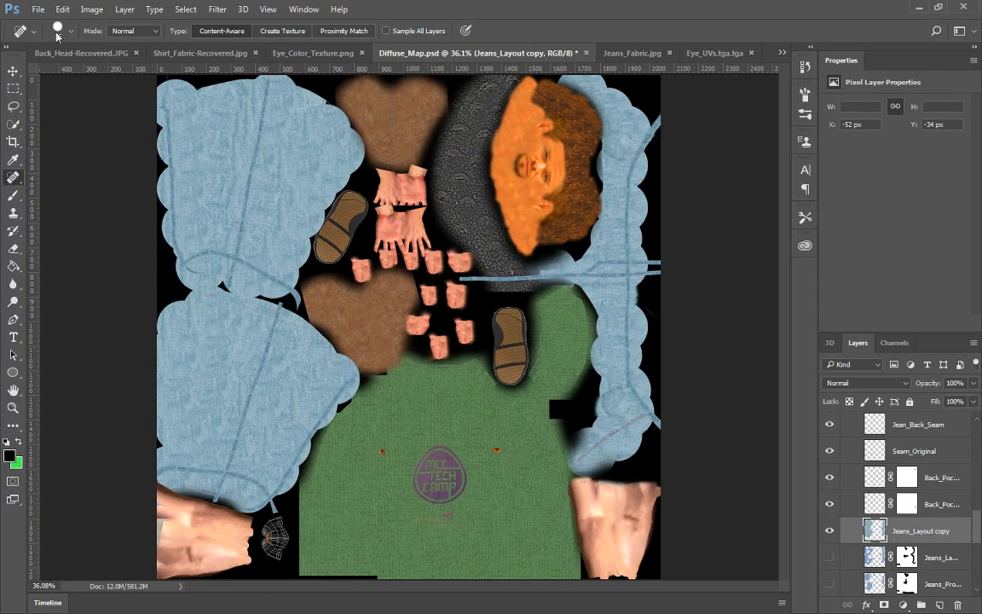
Try to open the Touch_Ups MTL file from the Textures folder
left_click(38, 9)
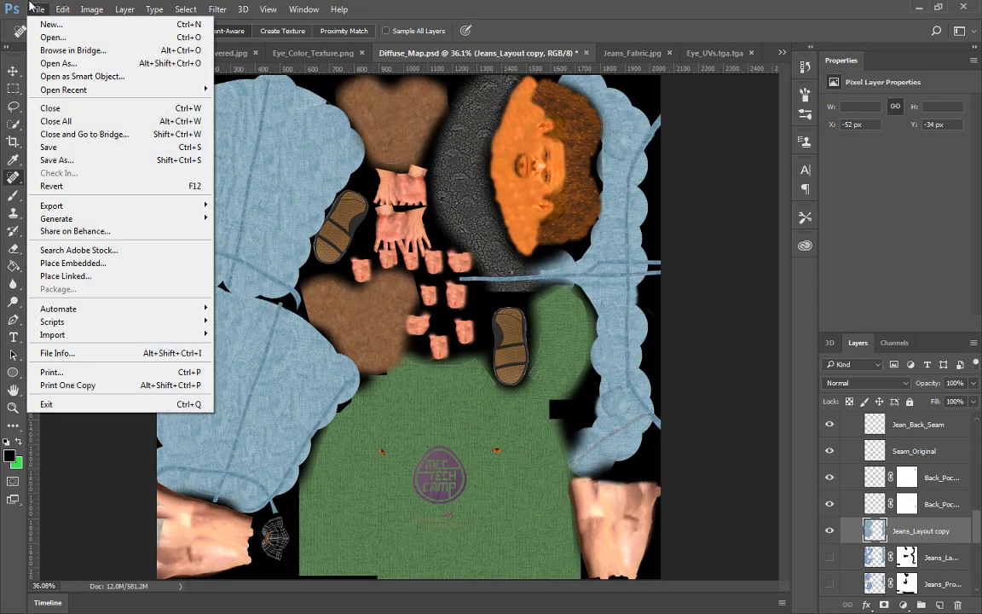
left_click(68, 37)
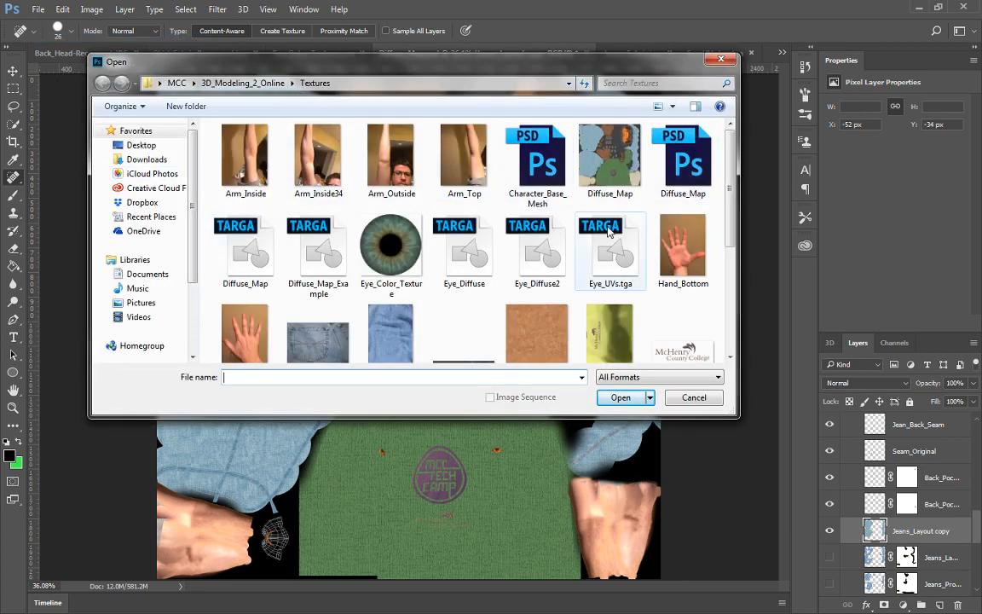
left_click(476, 223)
scroll(476, 224, "down", 3)
left_click(610, 237)
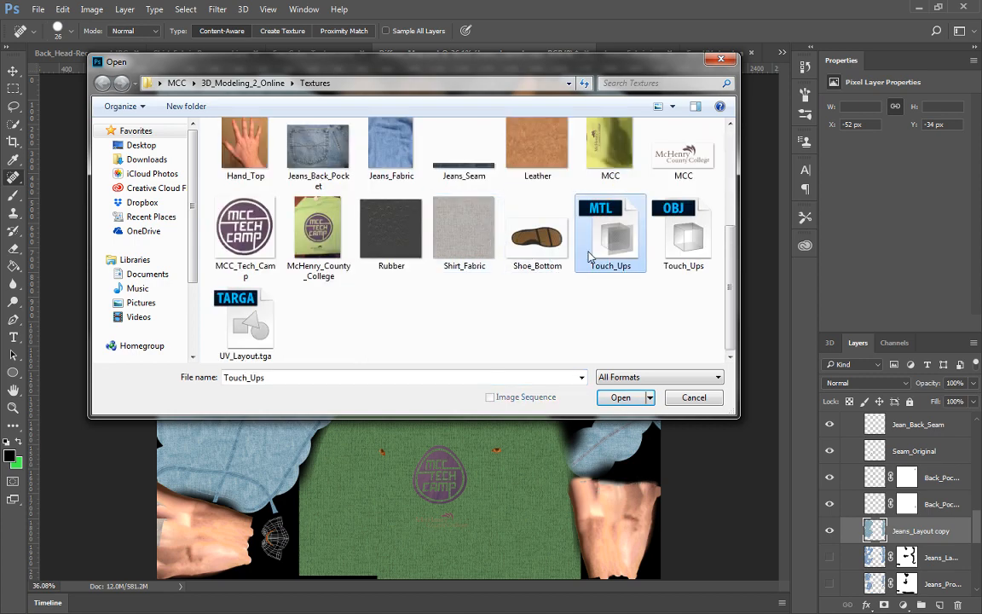
double_click(615, 243)
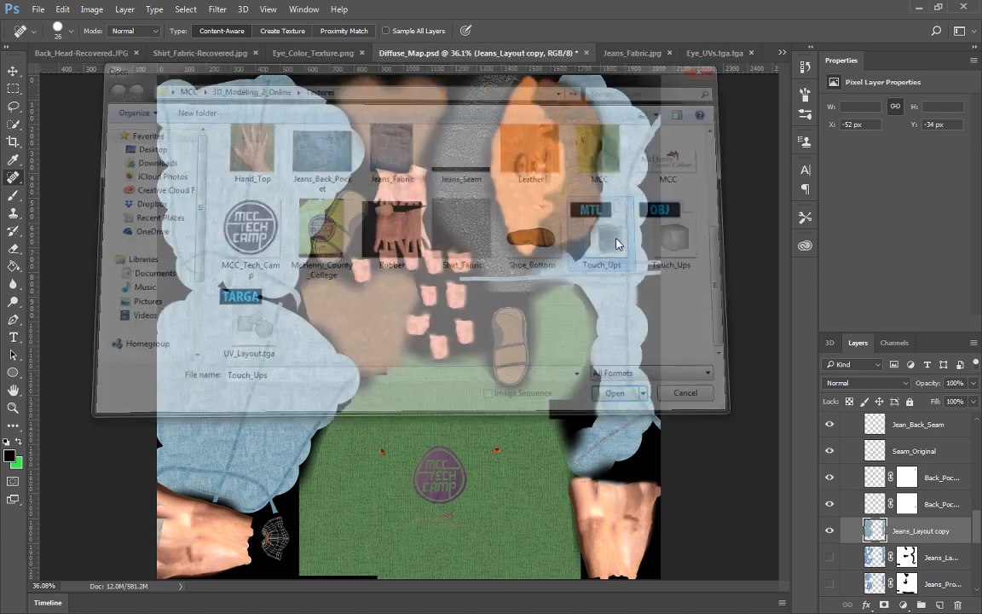
left_click(499, 241)
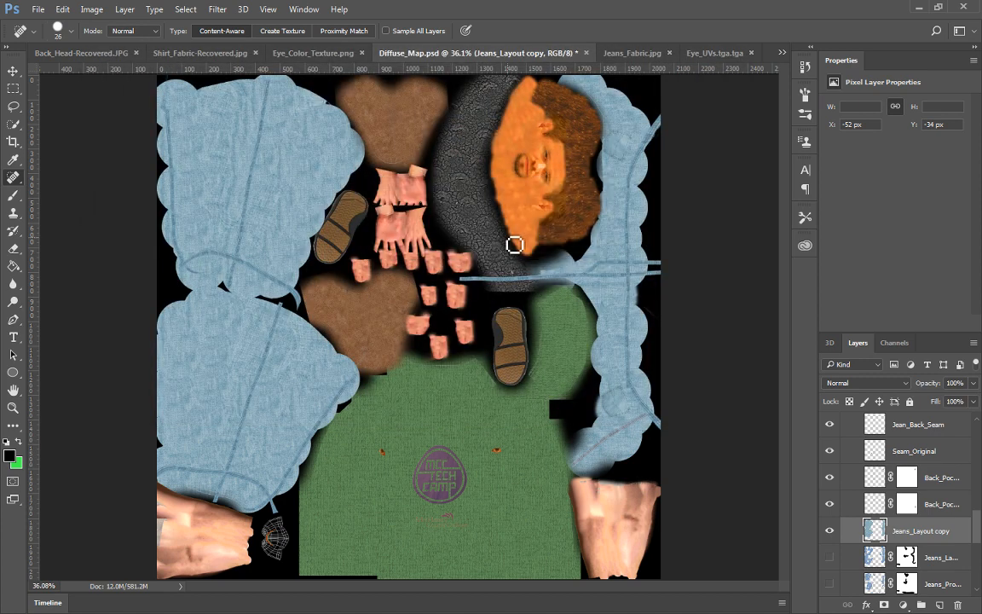
Open the Touch_Ups OBJ file as a new 3D document with the default scene settings
key("ctrl+o")
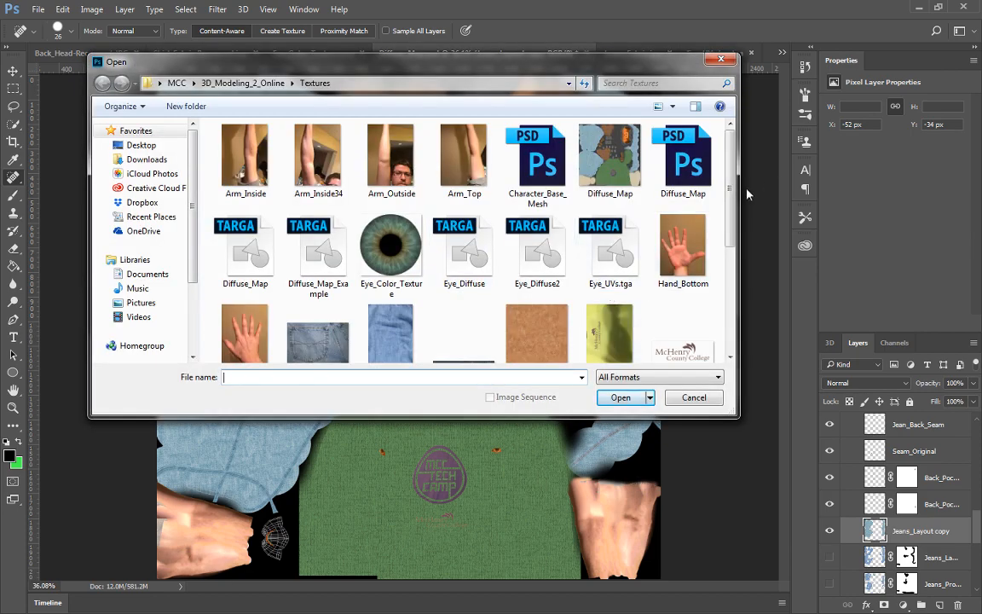
scroll(665, 205, "down", 5)
left_click(684, 232)
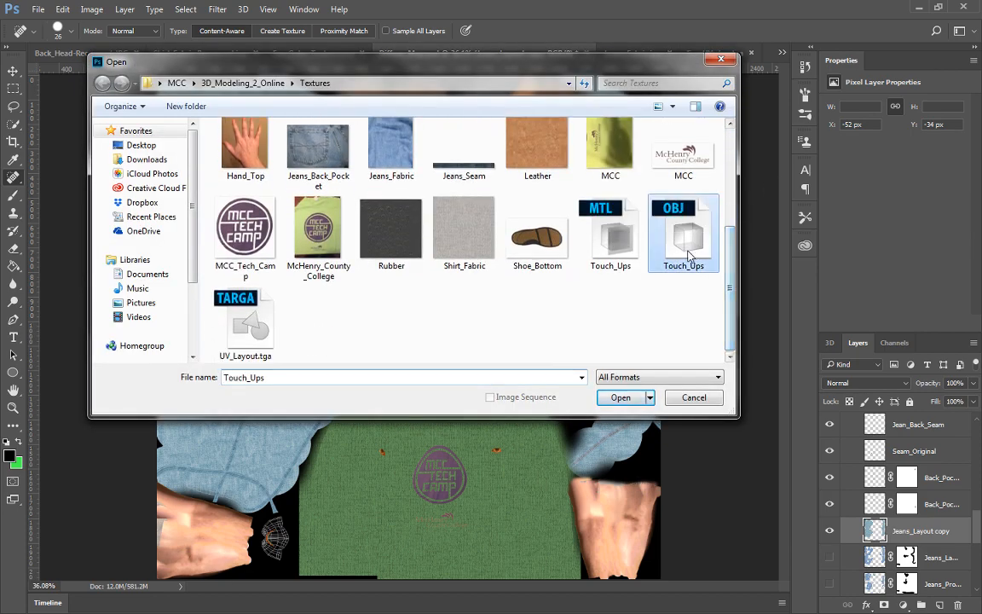
left_click(622, 397)
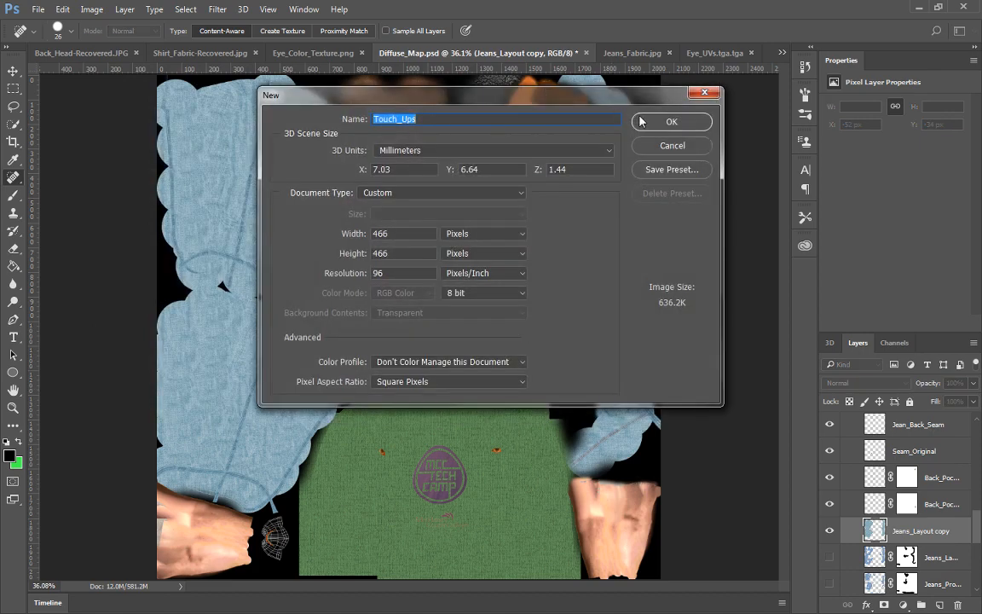
left_click(641, 121)
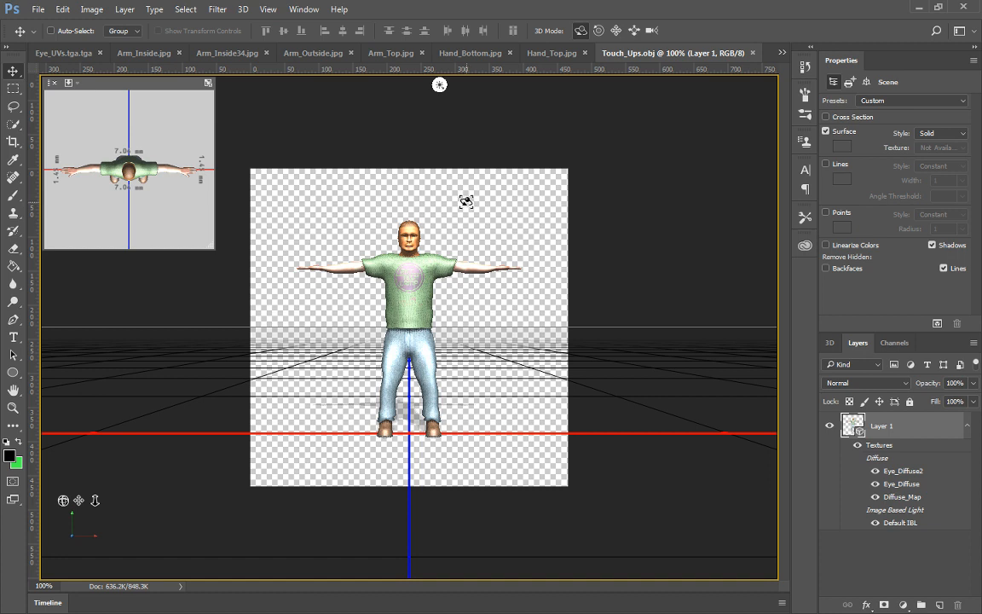
Orbit, zoom and pan around the 3D character to examine the seam along the underside of the arm
left_click_drag(465, 201, 325, 289)
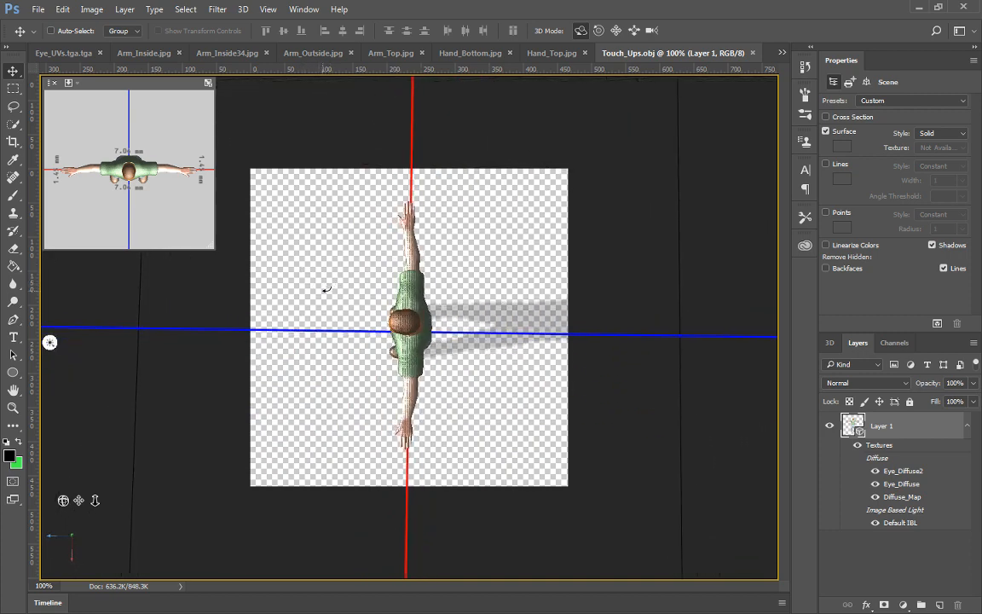
left_click(651, 31)
left_click_drag(457, 370, 392, 161)
left_click(615, 31)
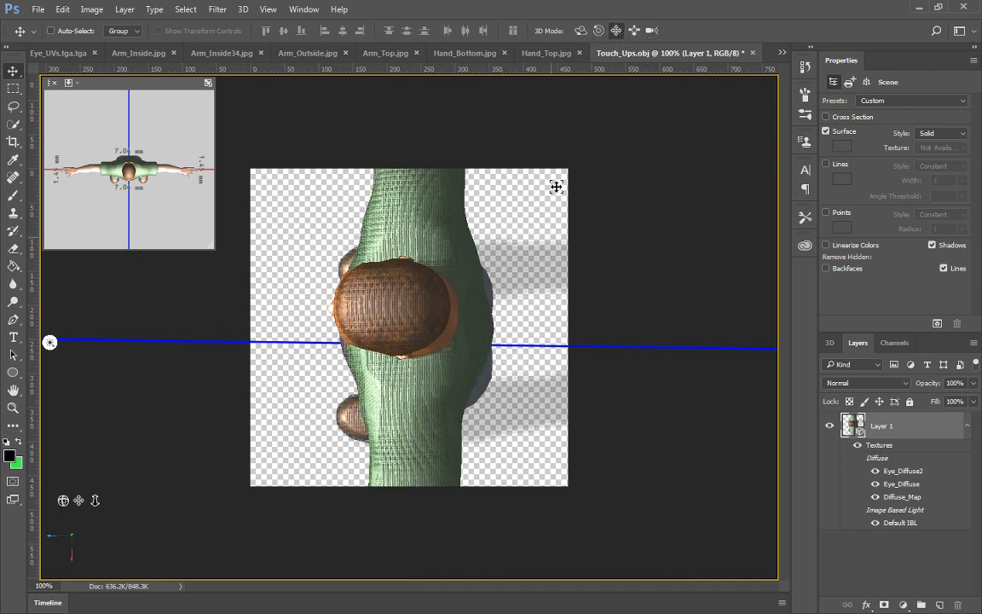
left_click_drag(537, 325, 541, 77)
left_click_drag(525, 380, 522, 141)
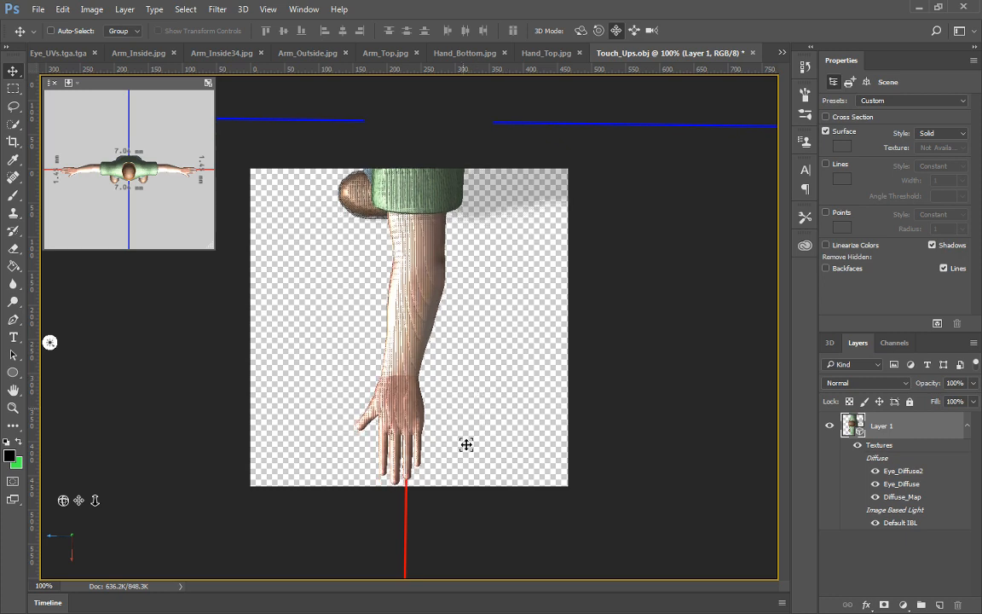
left_click(579, 31)
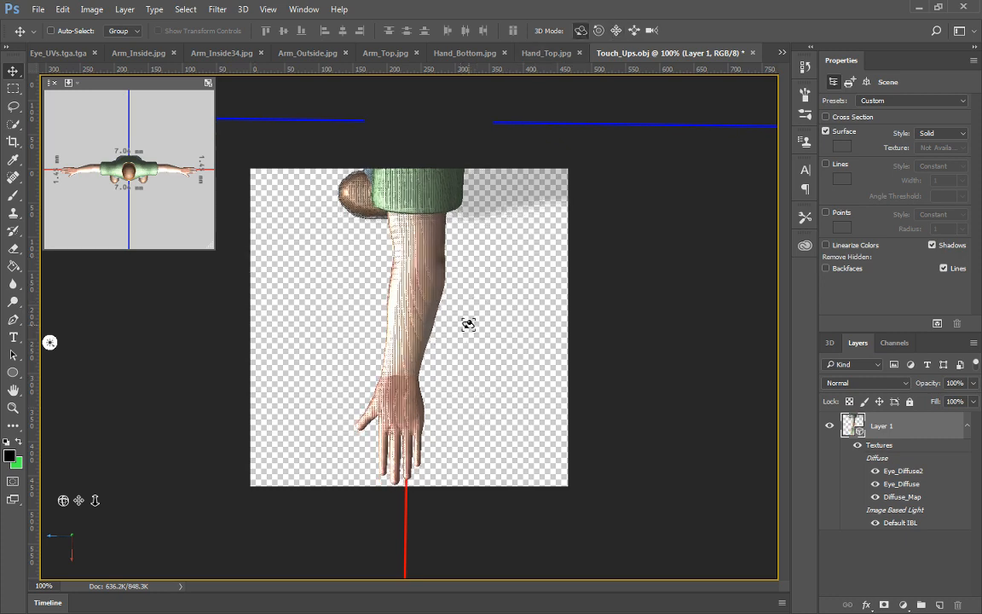
left_click_drag(467, 324, 348, 170)
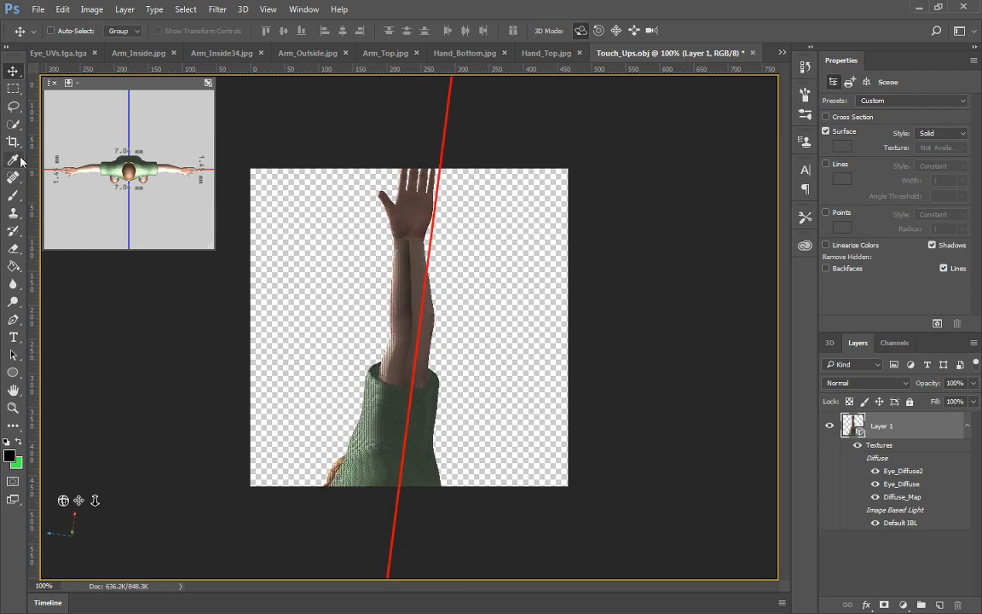
Try to heal the seam along the underside of the forearm with the Spot Healing Brush
left_click(13, 177)
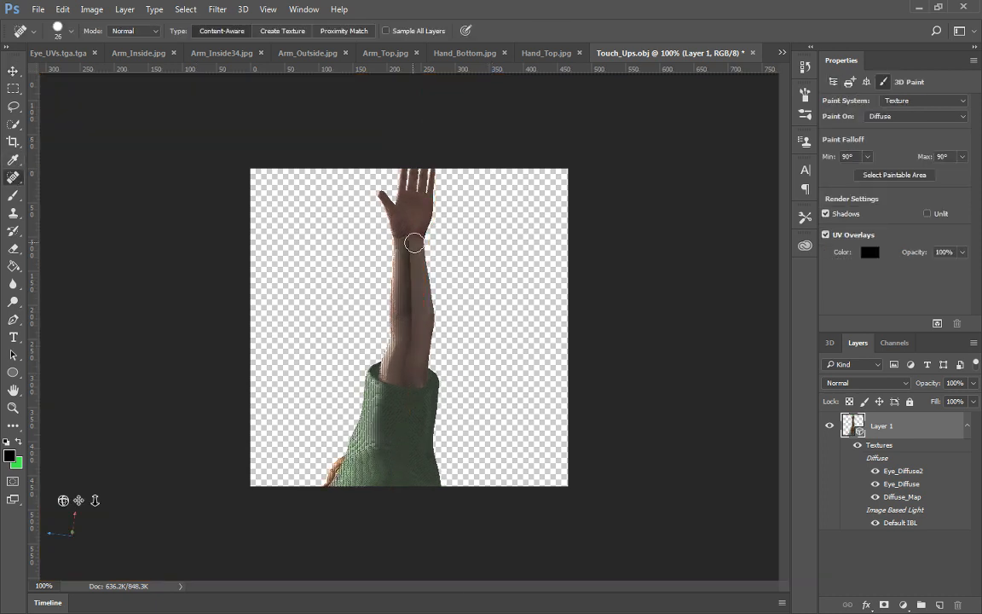
left_click_drag(411, 256, 403, 371)
key("ctrl+plus")
key("ctrl+plus")
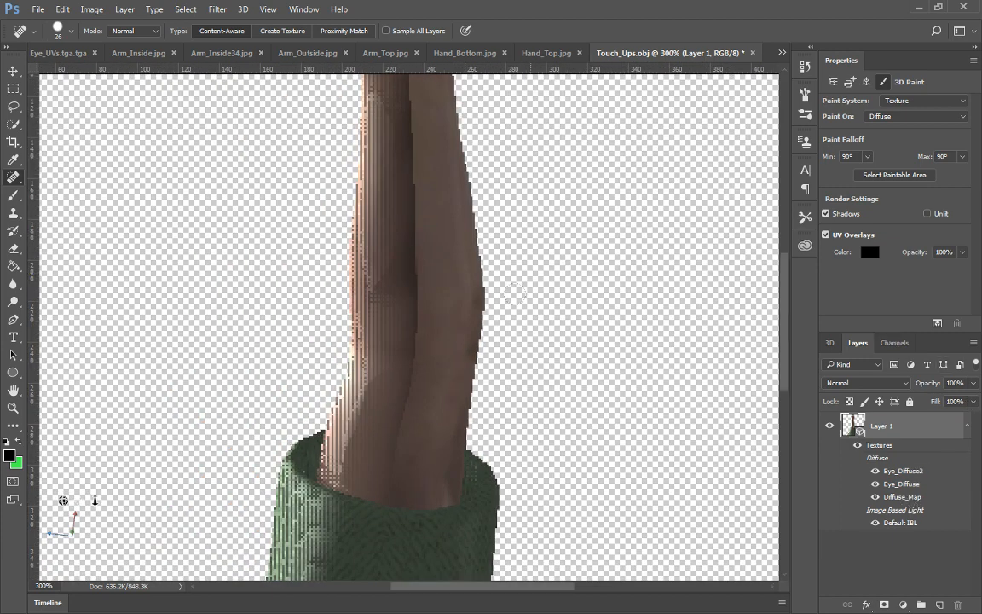
left_click(433, 265)
Enlarge the Spot Healing Brush to 47 px and try healing the middle of the forearm seam again
right_click(14, 177)
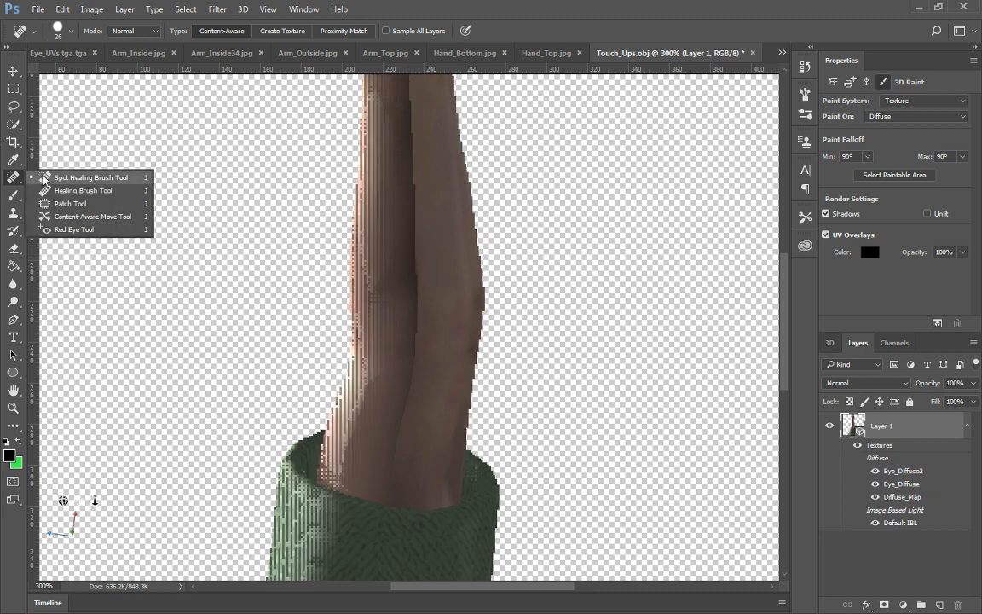
left_click(43, 178)
left_click(71, 31)
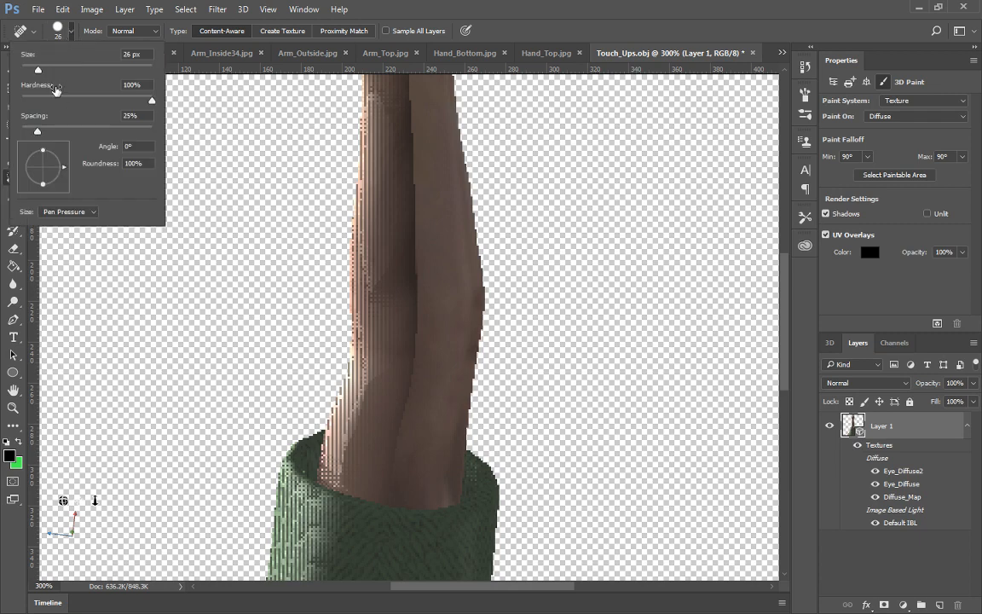
left_click(52, 68)
key("Return")
left_click(390, 246)
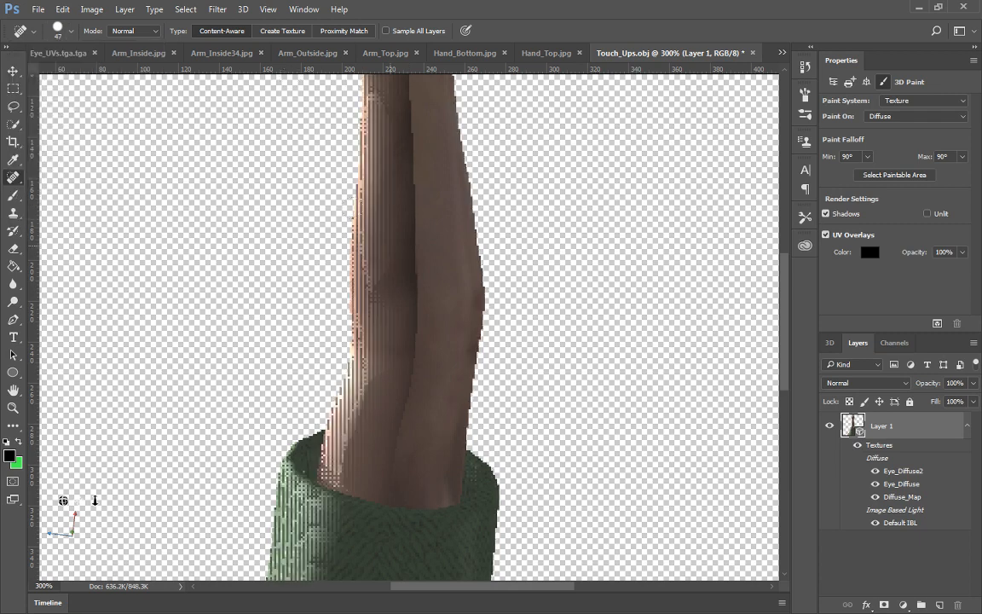
Orbit and pan to the other arm's underside, try a quick selection along its forearm seam, and clear the selection
scroll(390, 251, "down", 2)
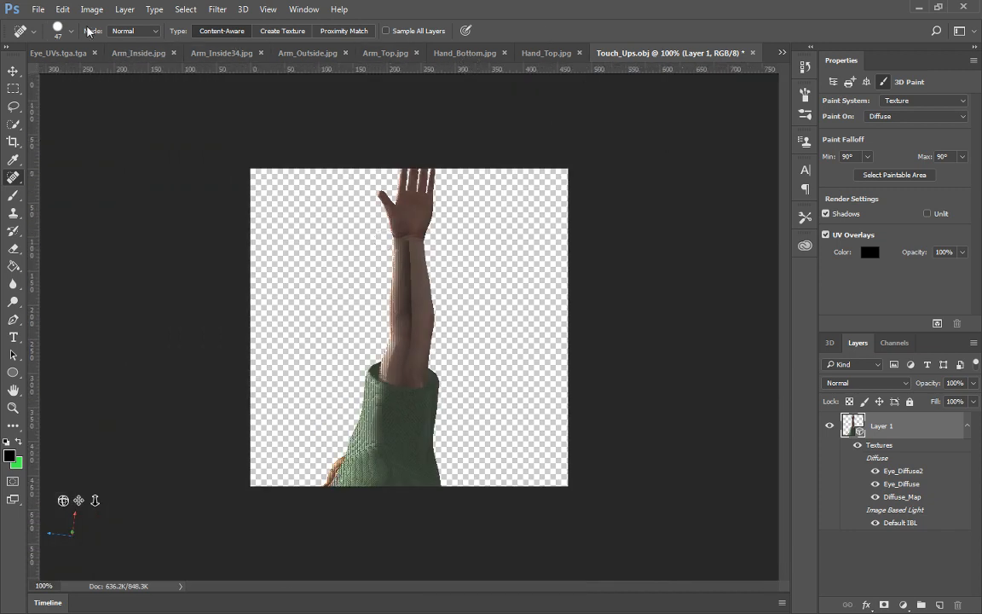
left_click(14, 72)
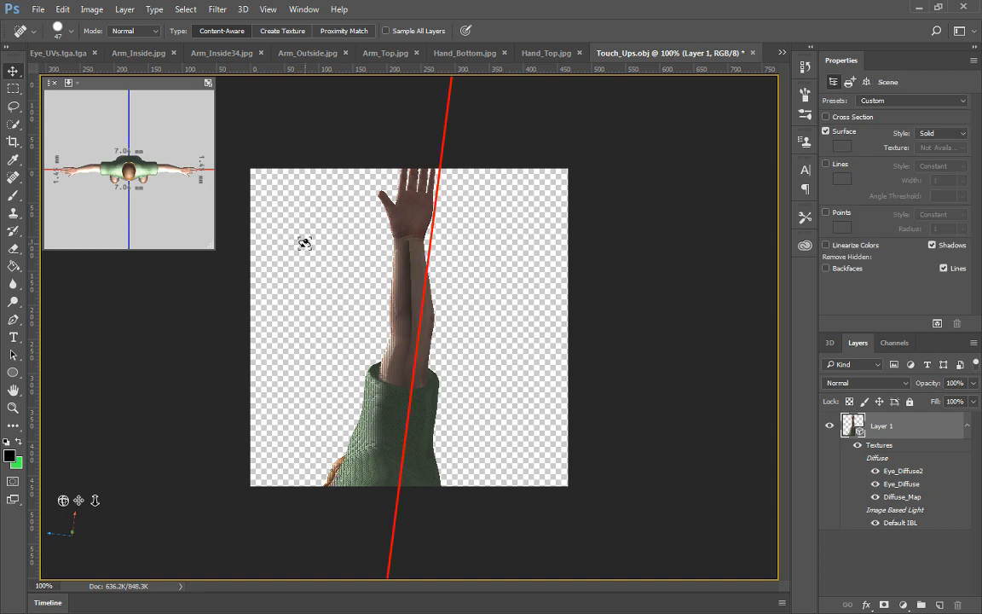
left_click_drag(306, 243, 582, 244)
key("v")
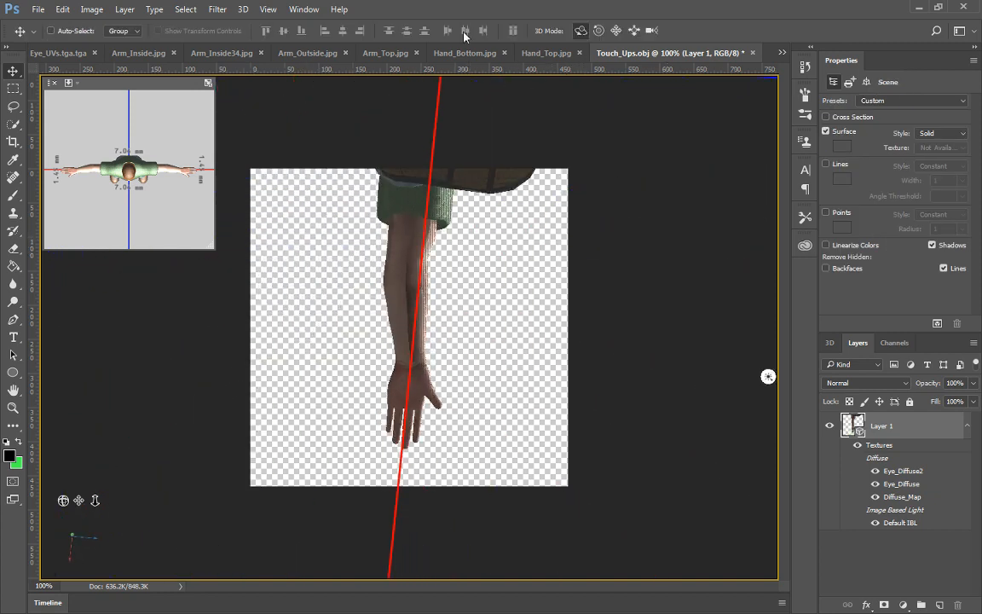
left_click_drag(406, 223, 401, 426)
left_click_drag(394, 377, 432, 410)
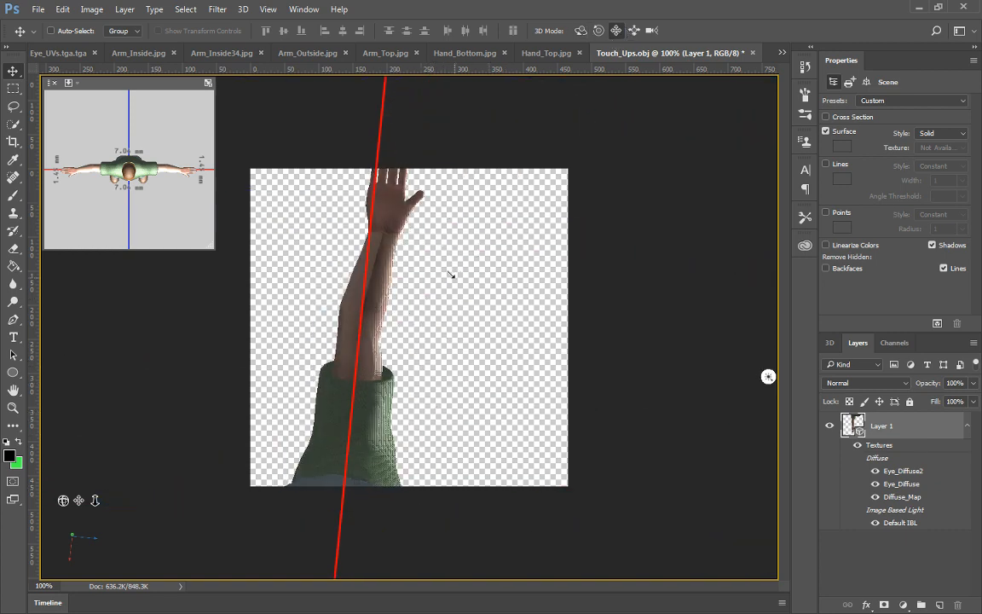
left_click(12, 124)
mouse_move(386, 262)
left_mouse_down()
mouse_move(390, 257)
mouse_move(381, 290)
left_mouse_up()
key("ctrl+d")
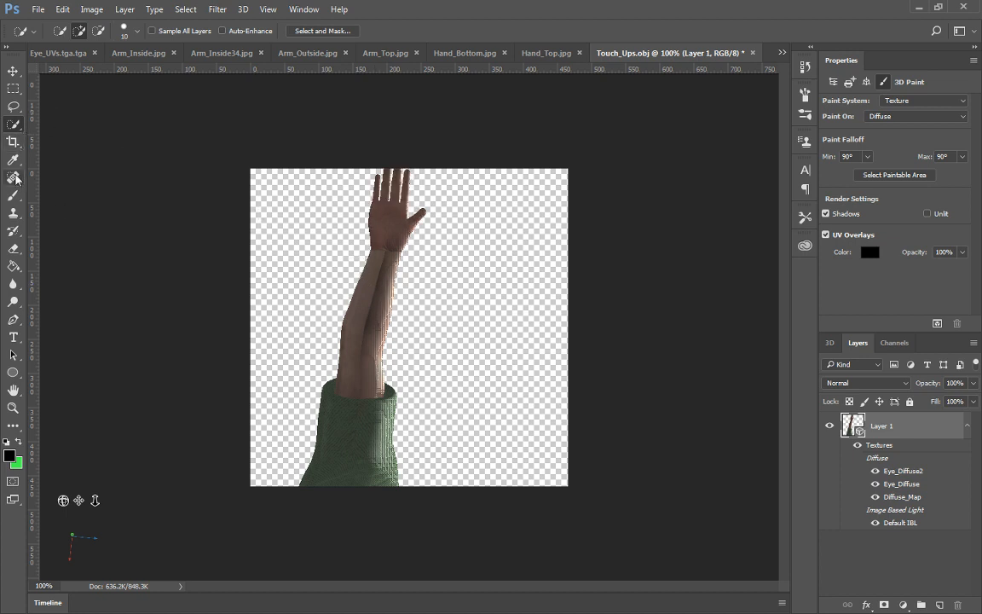
Reselect the 3D workspace, reduce the Spot Healing Brush to 14 px, and try to heal the seam just below the wrist
left_click(13, 177)
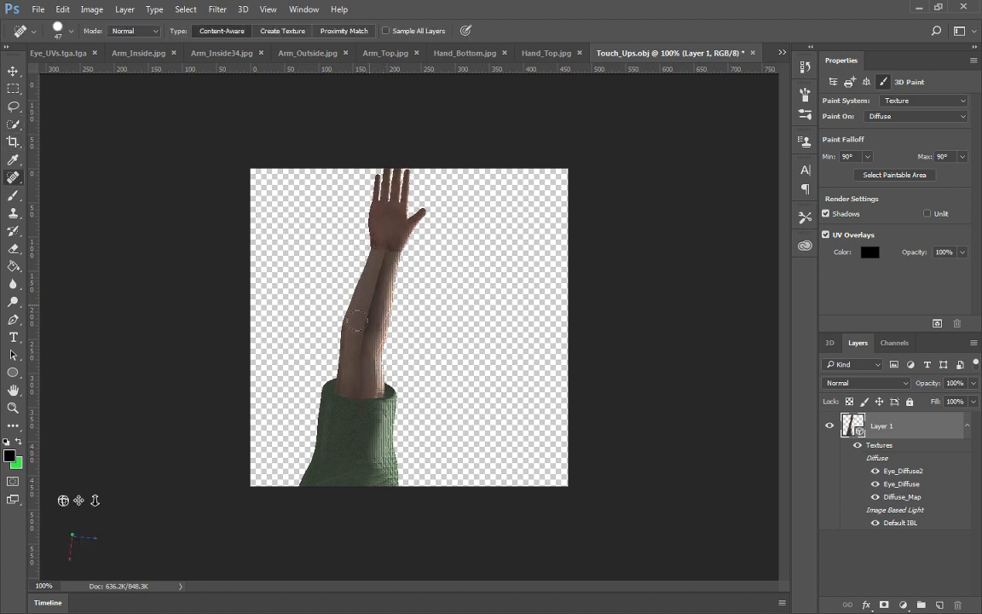
left_click(961, 31)
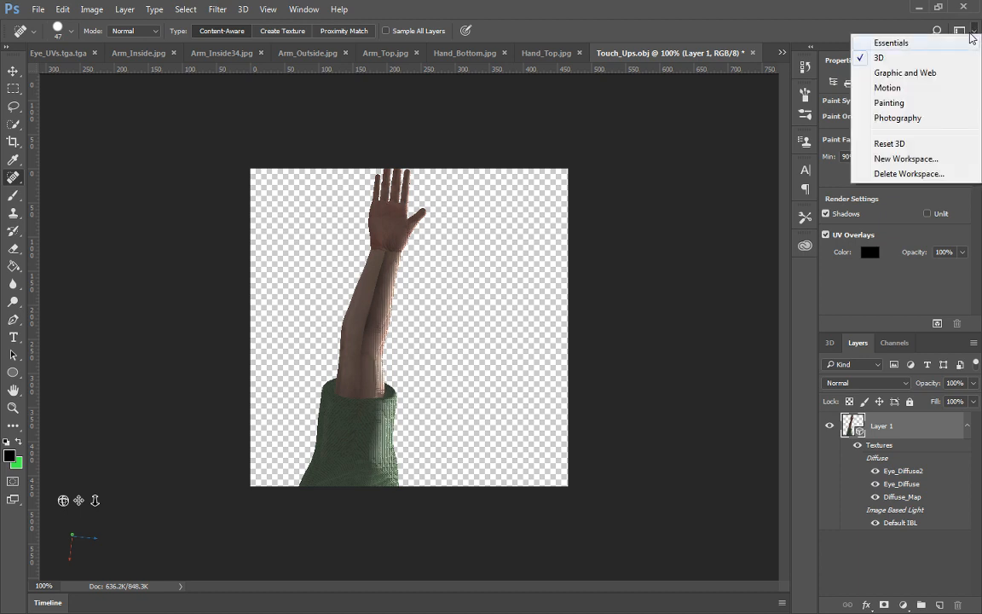
left_click(883, 54)
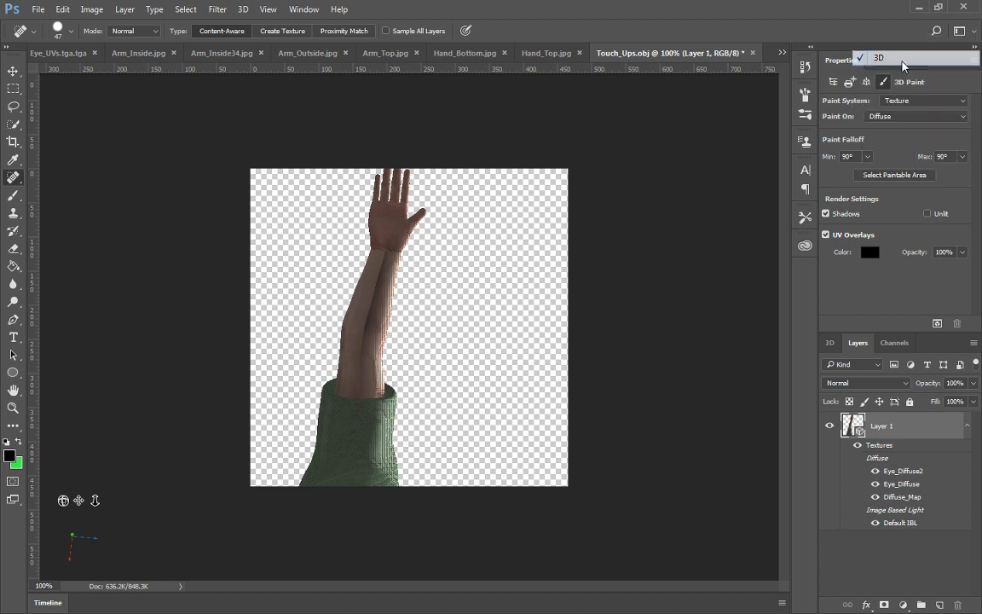
right_click(444, 285)
left_click(475, 316)
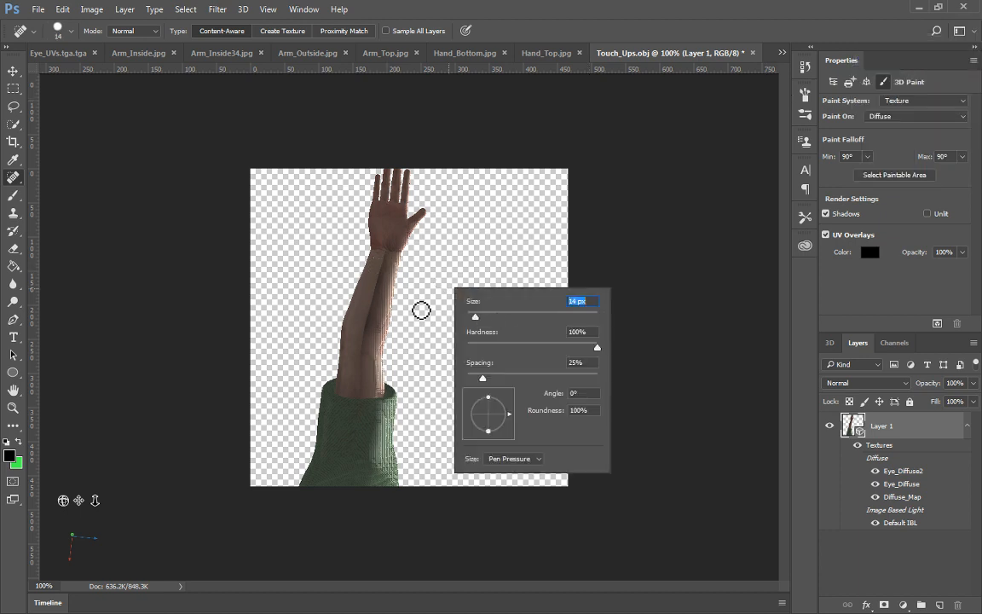
left_click(388, 263)
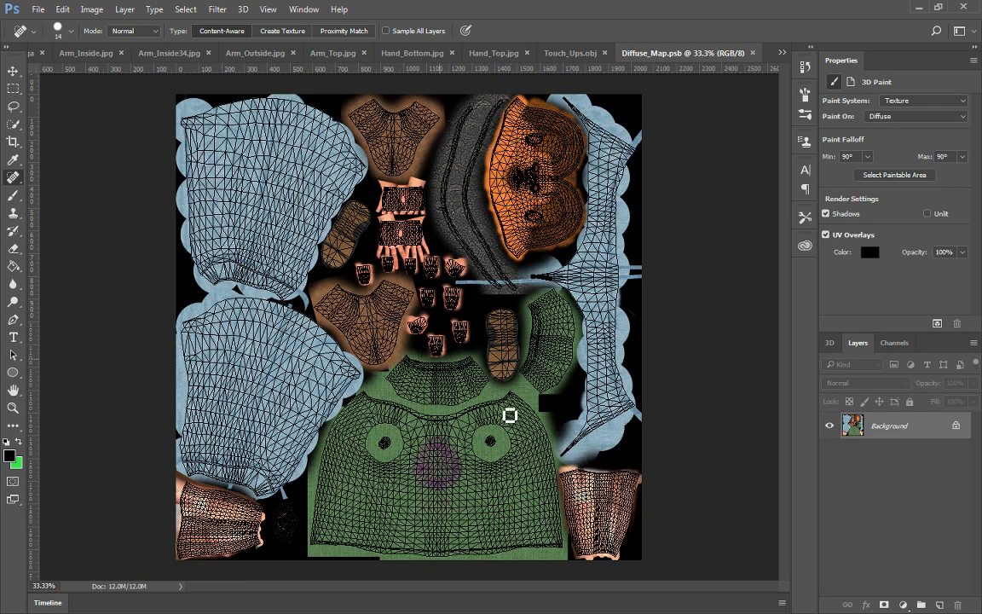
left_click(562, 53)
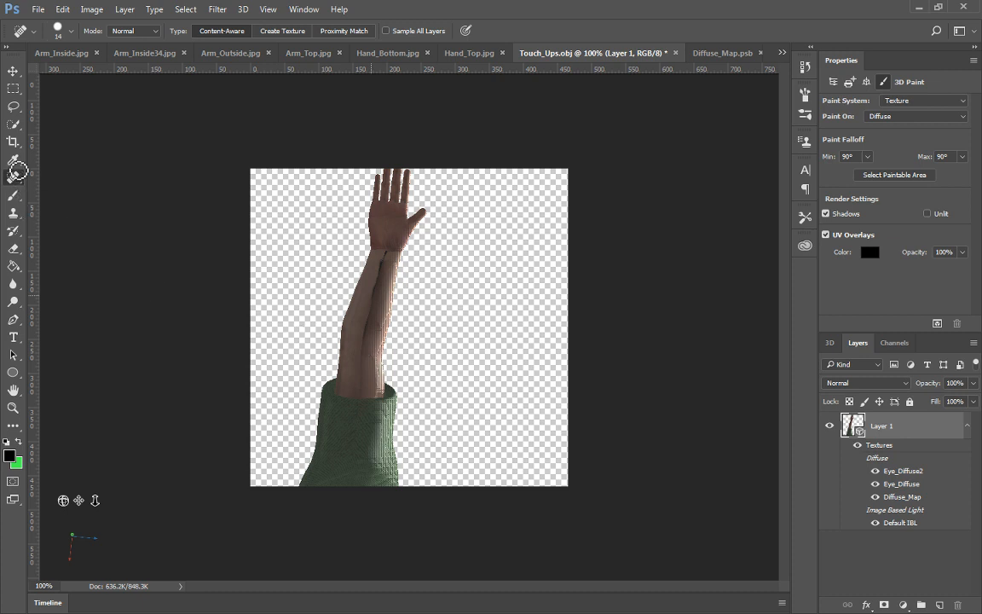
Try to cover the forearm seam with the Clone Stamp, undo the stroke, and sample clean skin from the forearm
left_click(13, 194)
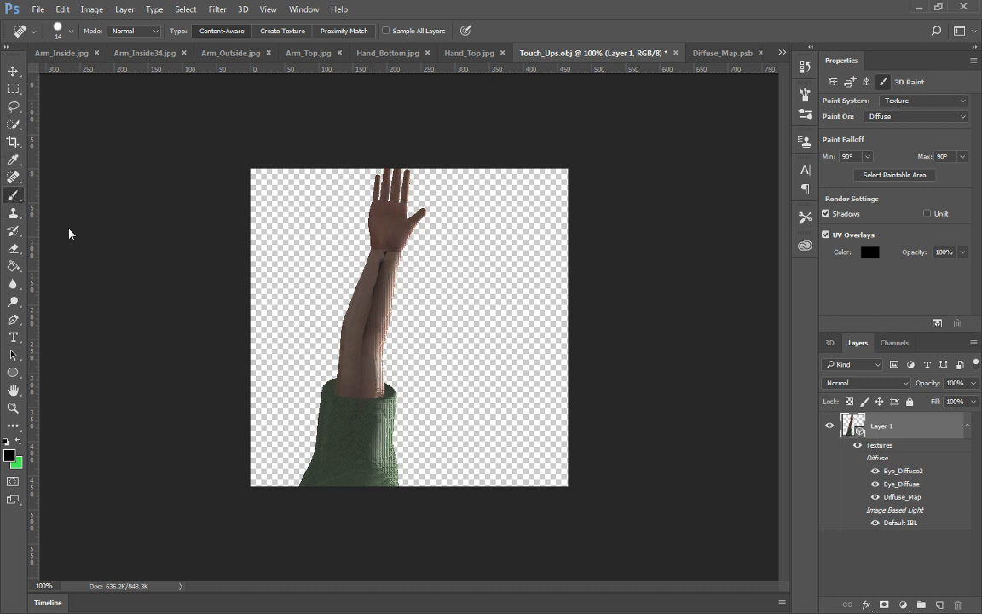
left_click(12, 126)
left_click(12, 127)
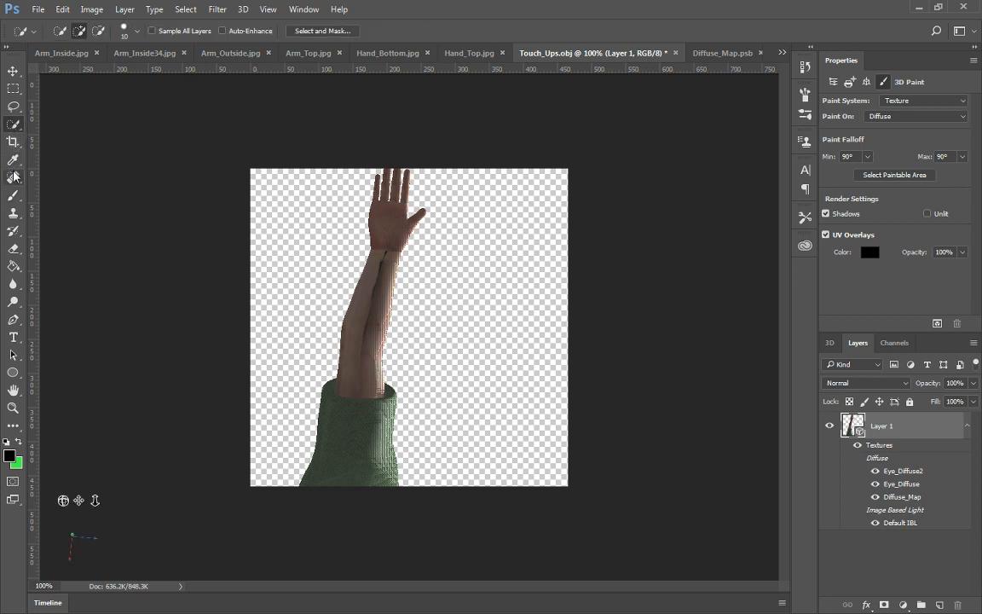
left_click(14, 198)
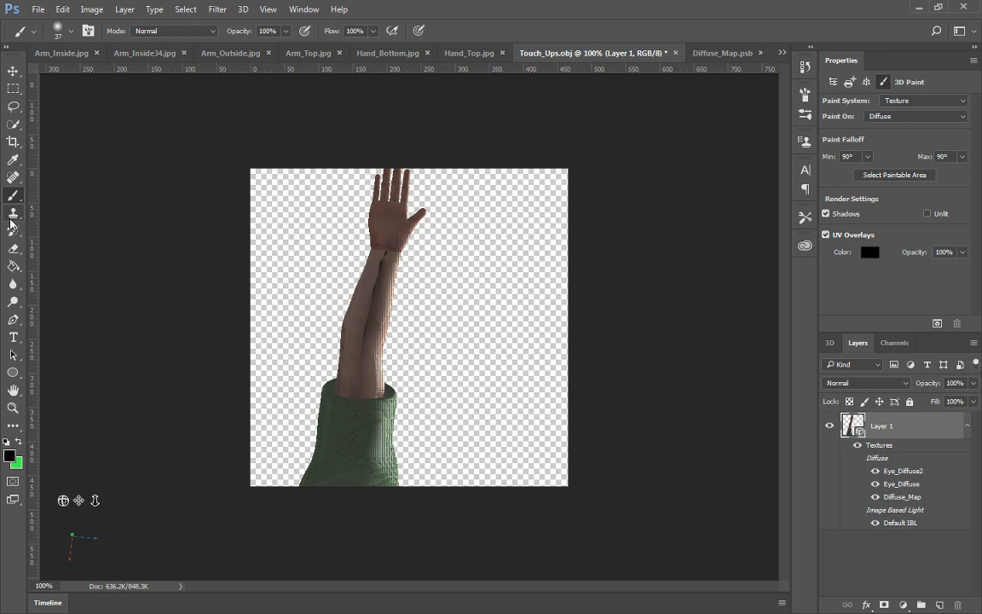
left_click(12, 212)
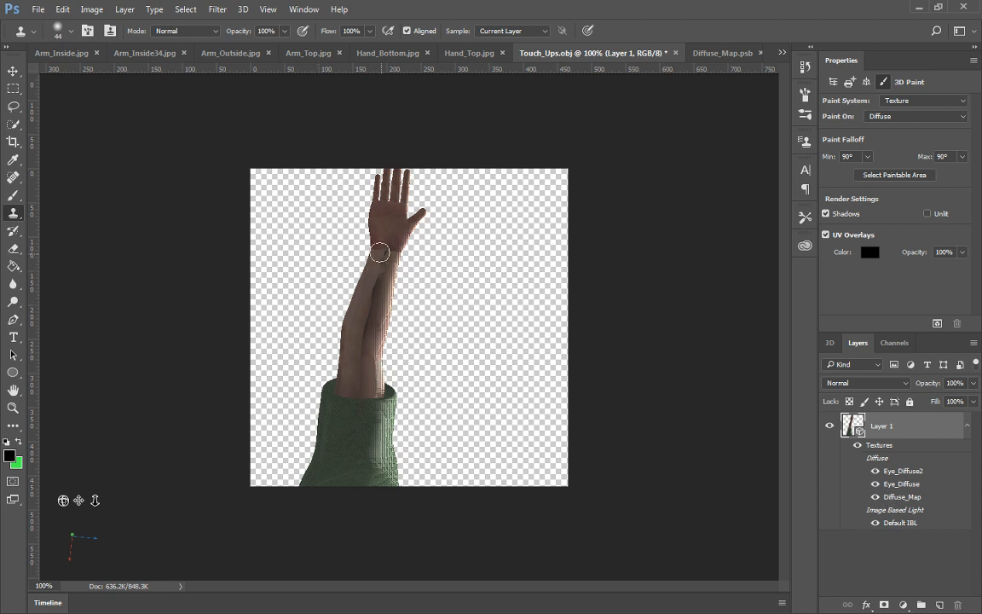
left_click_drag(382, 253, 365, 306)
key("ctrl+z")
key("ctrl+plus")
key("ctrl+plus")
key("ctrl+plus")
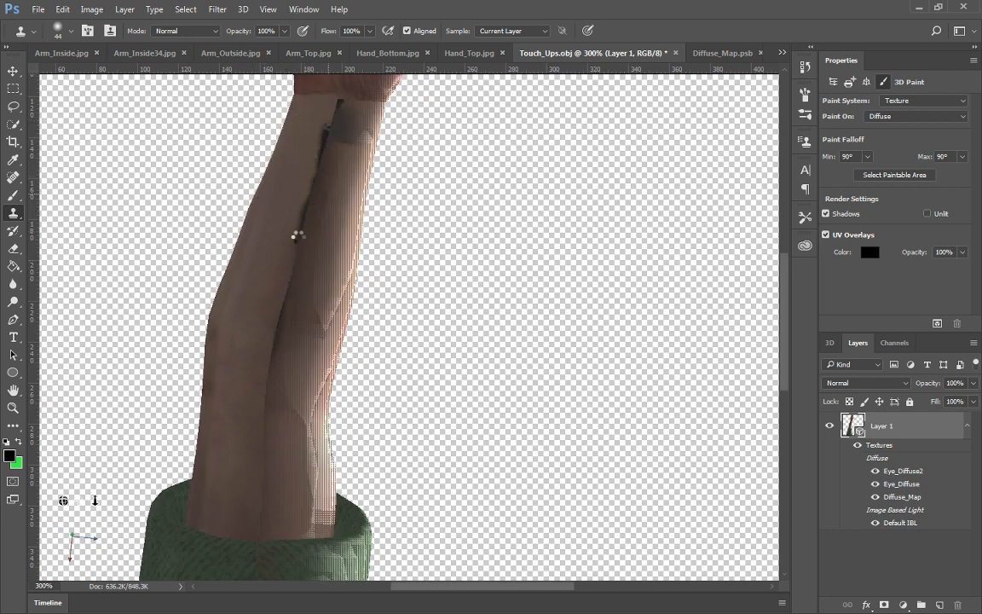
left_click(225, 308, "alt")
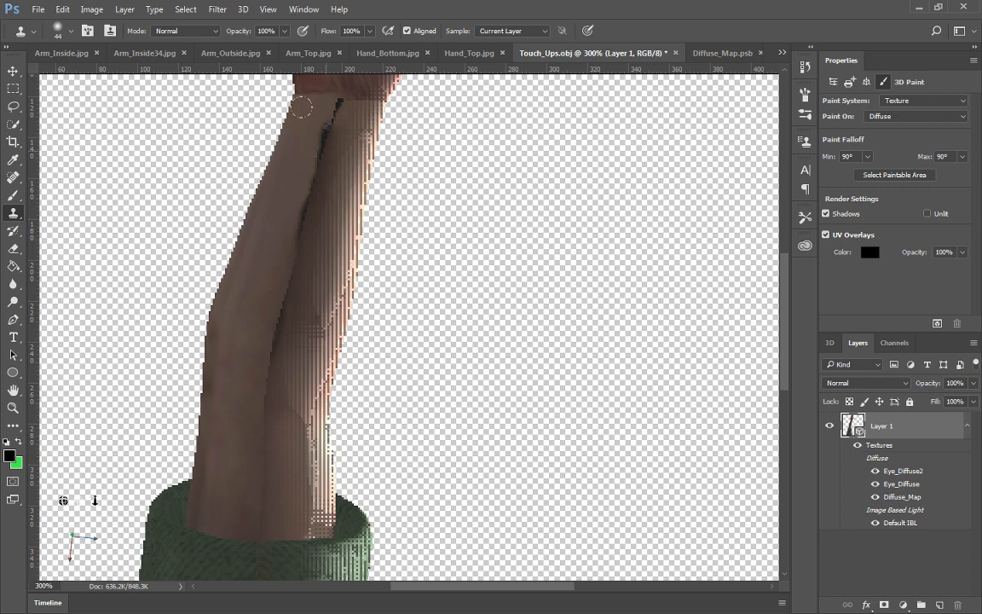
Close the Touch_Ups 3D document and the Diffuse_Map.psb texture without saving changes
left_click(675, 54)
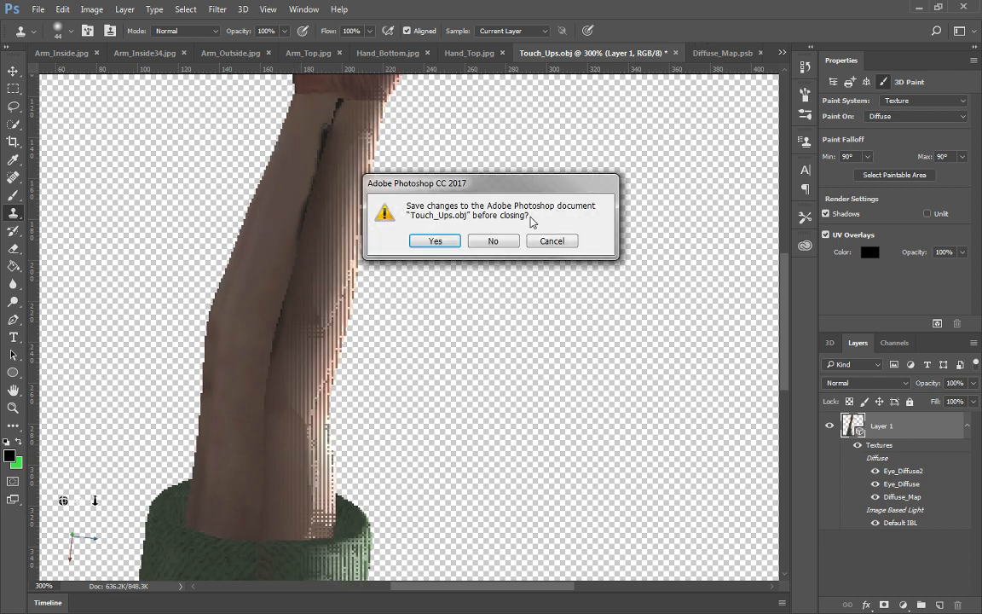
left_click(495, 242)
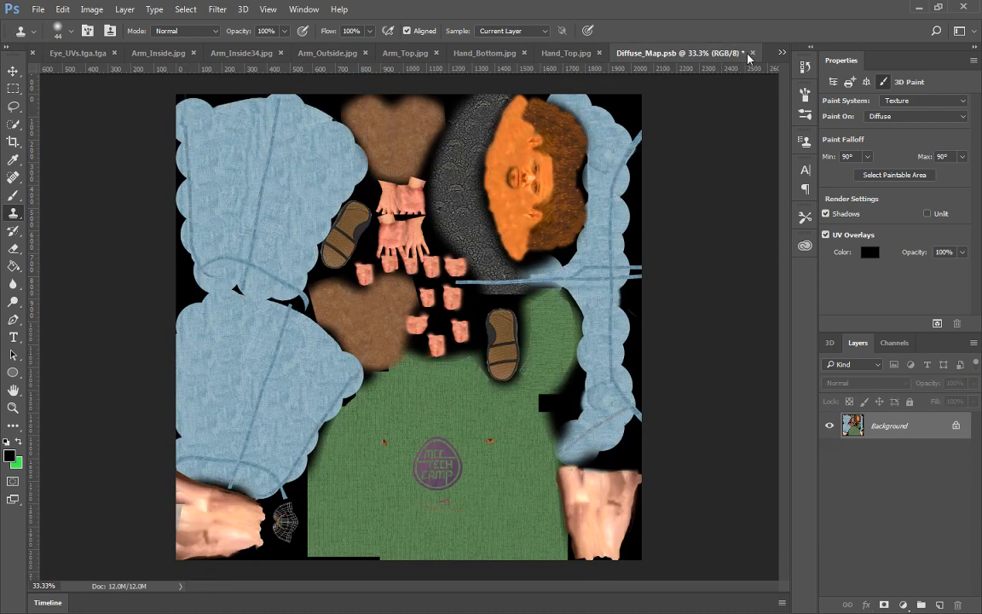
left_click(753, 53)
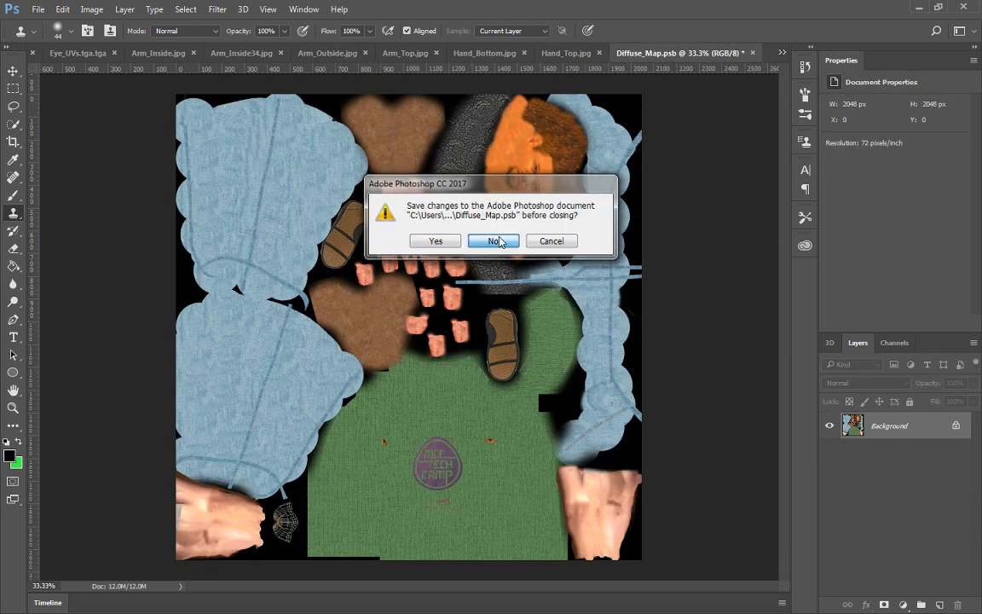
left_click(496, 241)
Open the Touch_Ups OBJ file again from the Textures folder
left_click(38, 9)
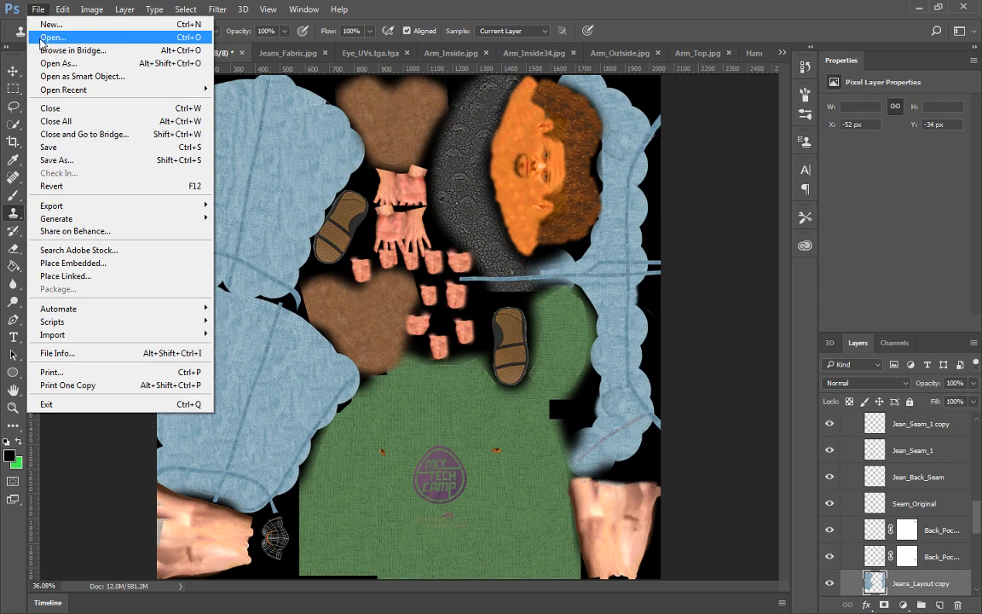
left_click(51, 38)
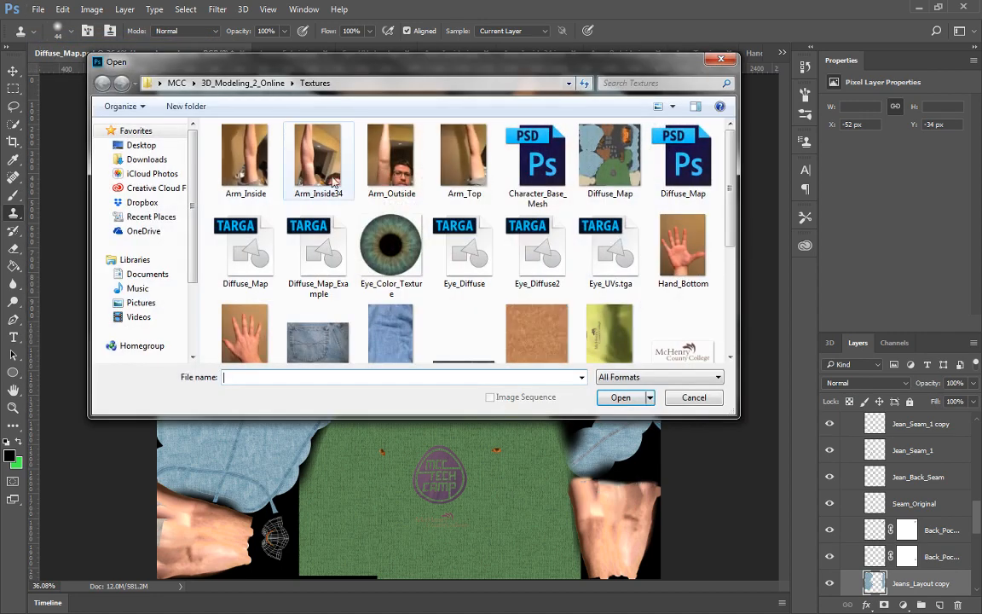
left_click(383, 177)
key("t")
left_click(680, 238)
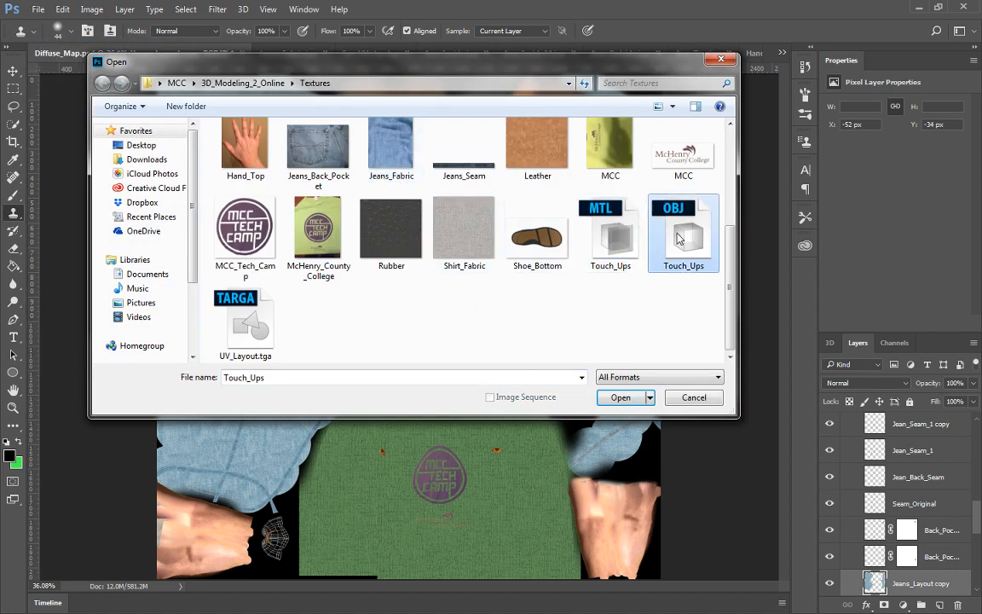
double_click(682, 247)
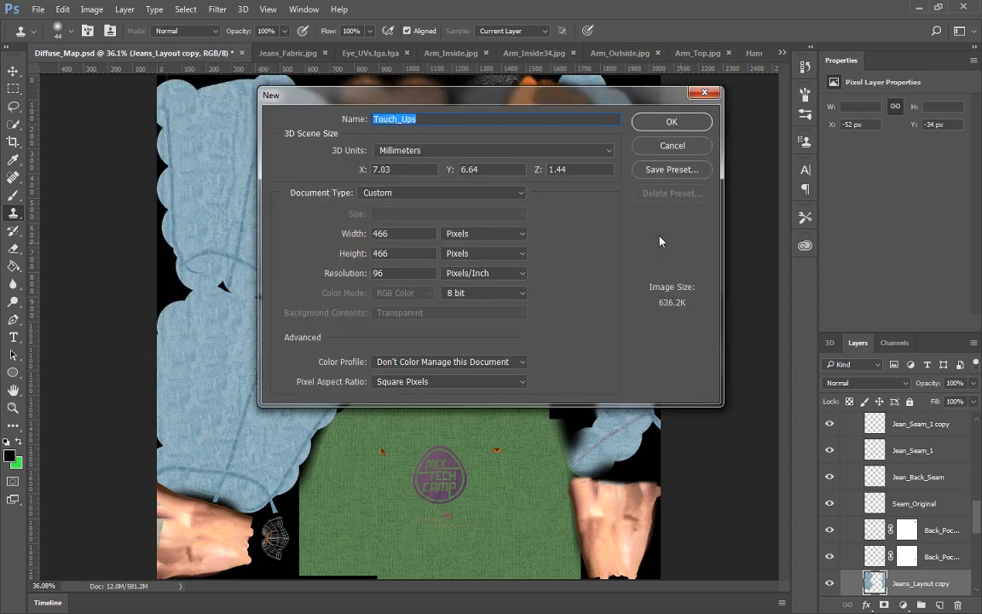
Create the 3D document at 1280 by 1280 pixels with a resolution of 300 pixels/inch
left_click(408, 233)
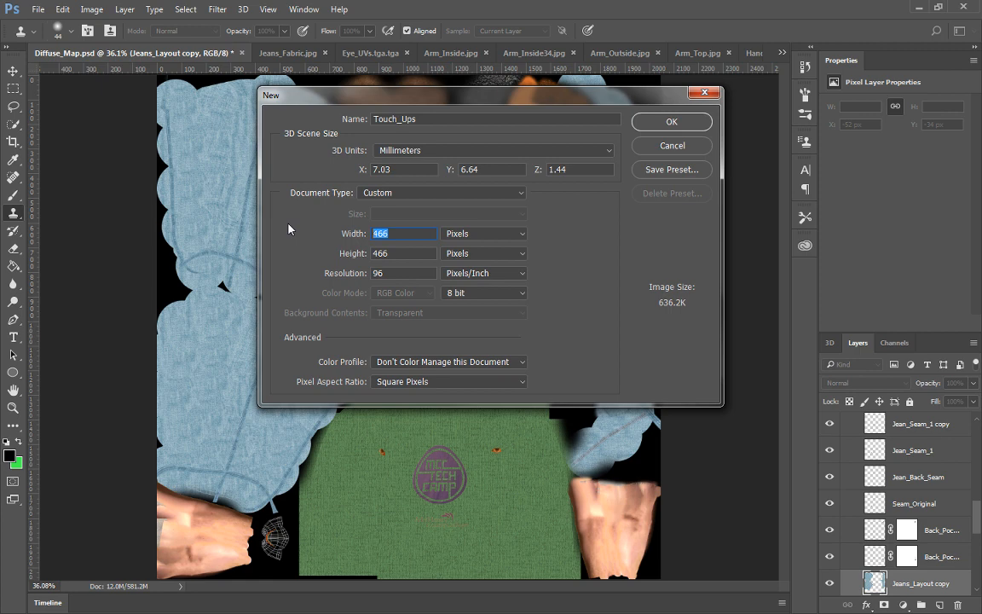
type("1280")
key("Tab")
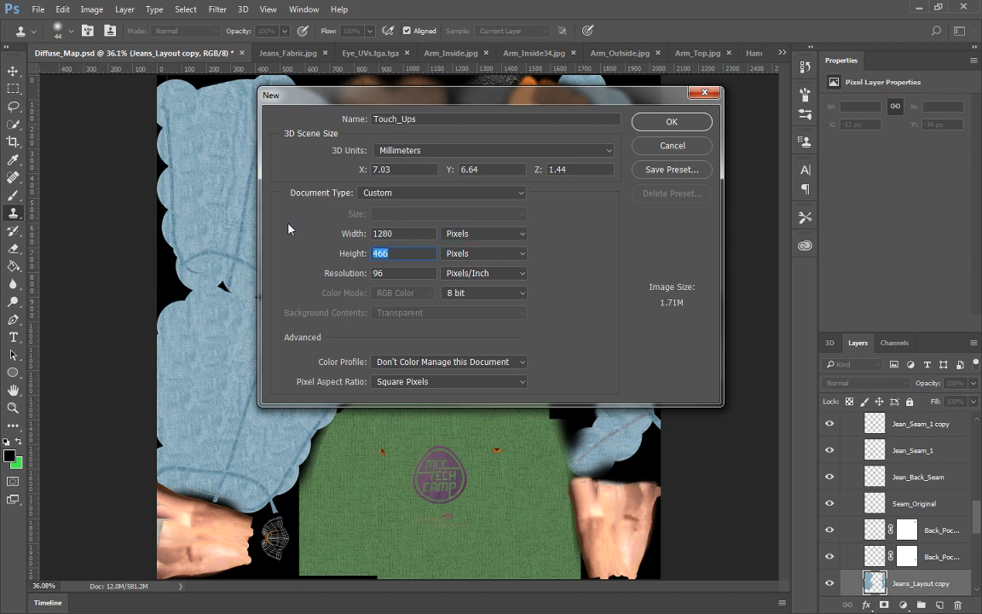
type("1280")
key("Tab")
key("Tab")
type("300")
left_click(657, 122)
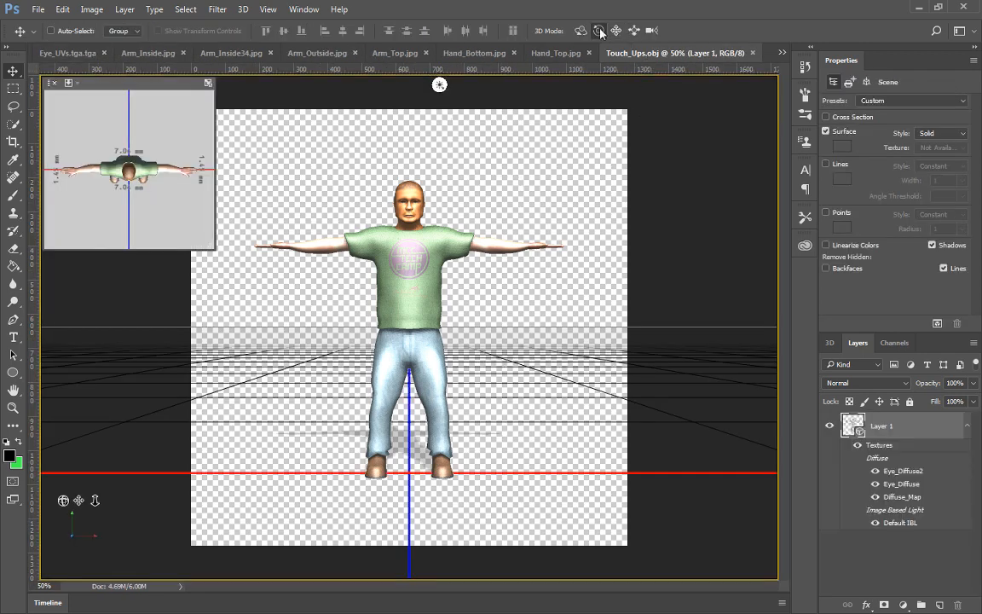
Orbit, zoom and pan the 3D camera to frame the underside of one arm from sleeve to palm
left_click_drag(503, 165, 334, 124)
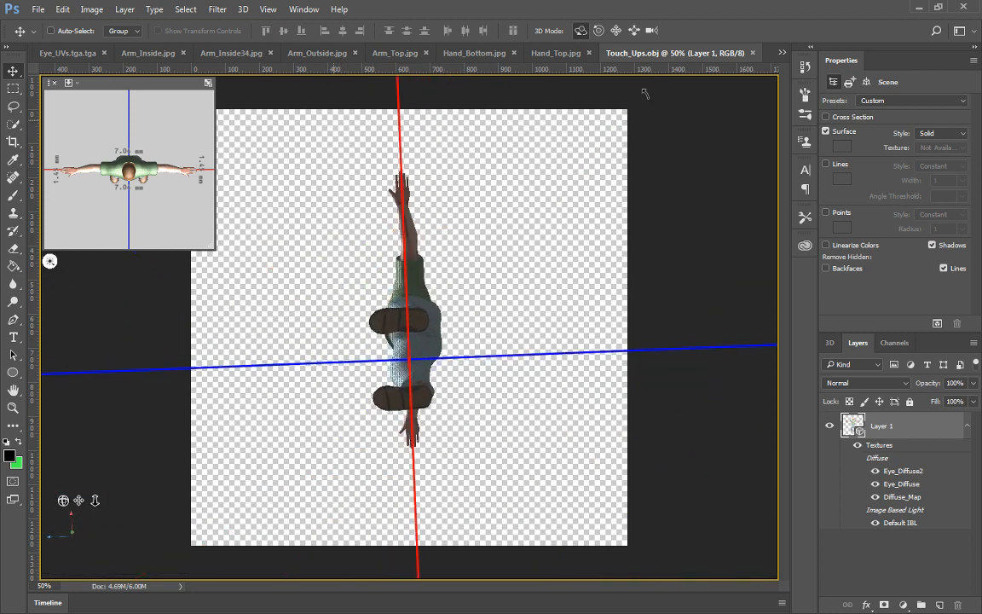
left_click(651, 31)
left_click_drag(481, 190, 472, 274)
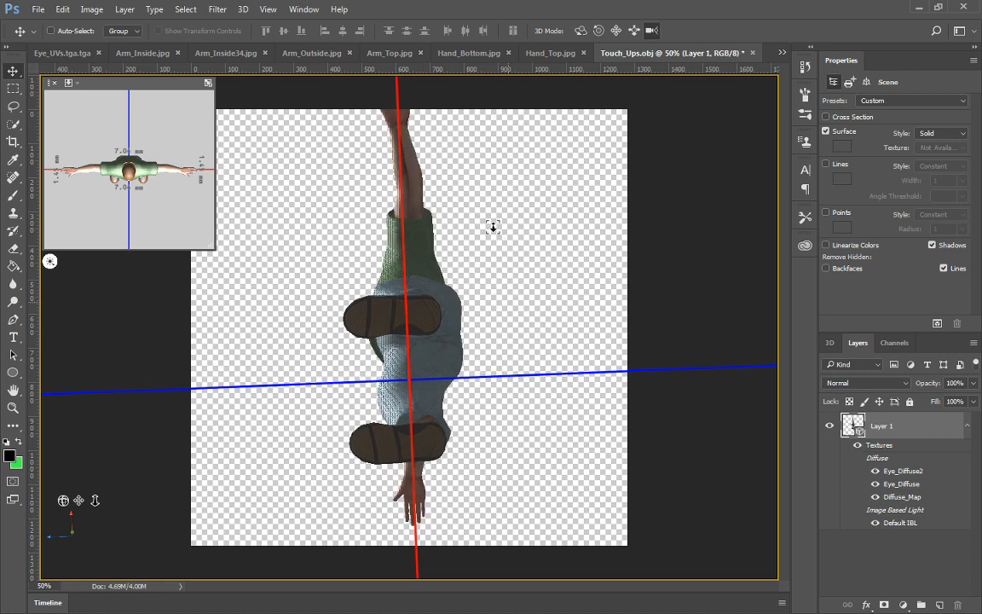
left_click_drag(493, 226, 522, 150)
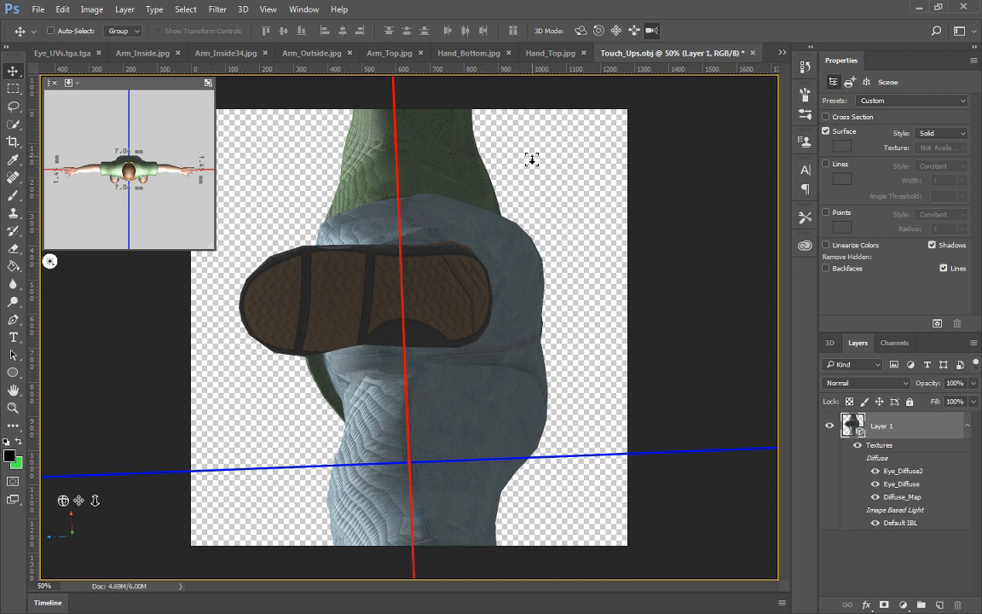
left_click(615, 29)
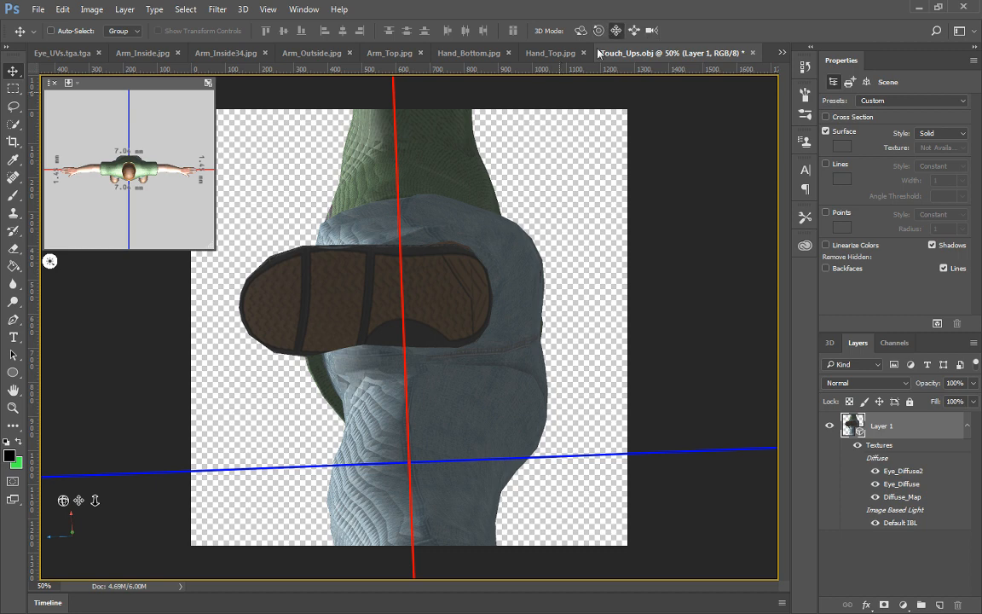
left_click_drag(479, 132, 488, 573)
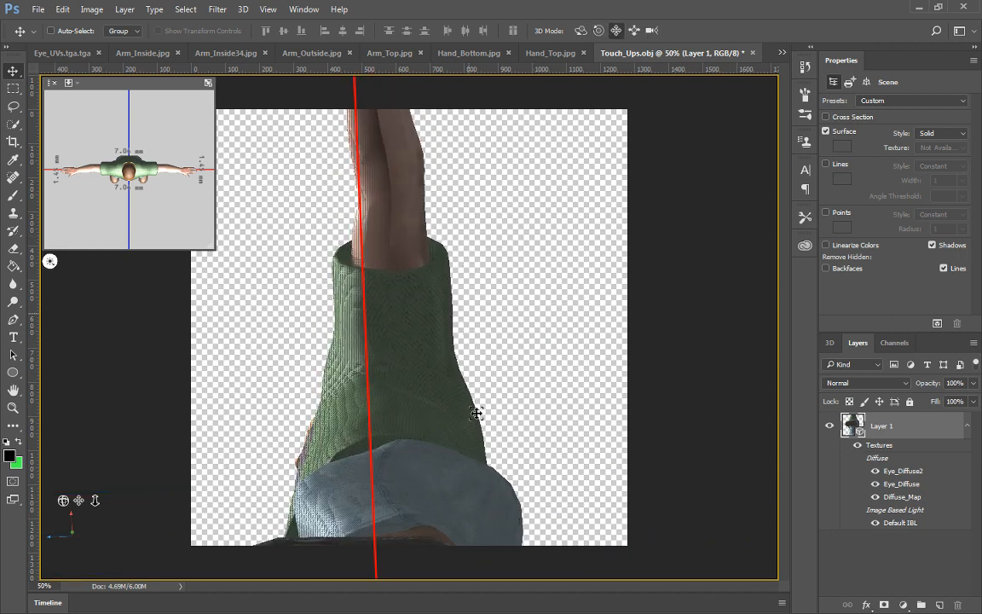
mouse_move(482, 458)
left_mouse_down()
mouse_move(487, 184)
mouse_move(499, 463)
left_mouse_up()
left_click(183, 115)
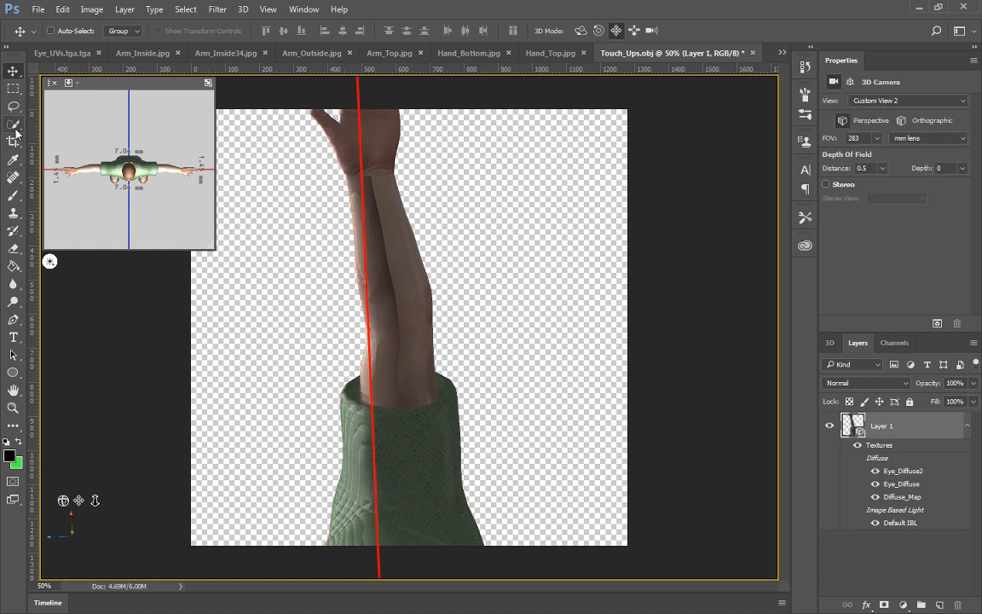
Set the Spot Healing Brush size to 32 px for touching up the arm texture
left_click(14, 125)
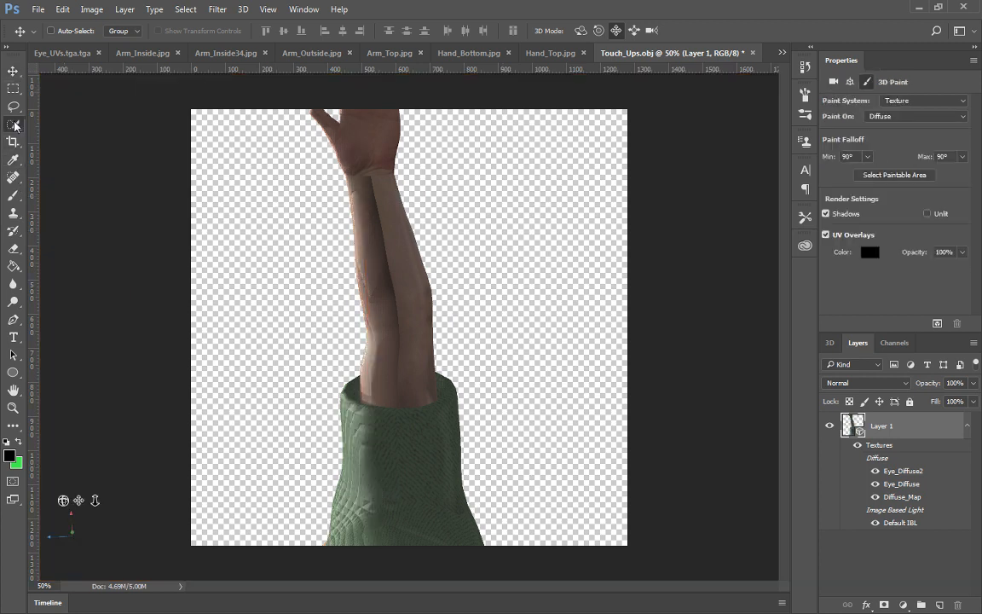
left_click(13, 177)
right_click(376, 189)
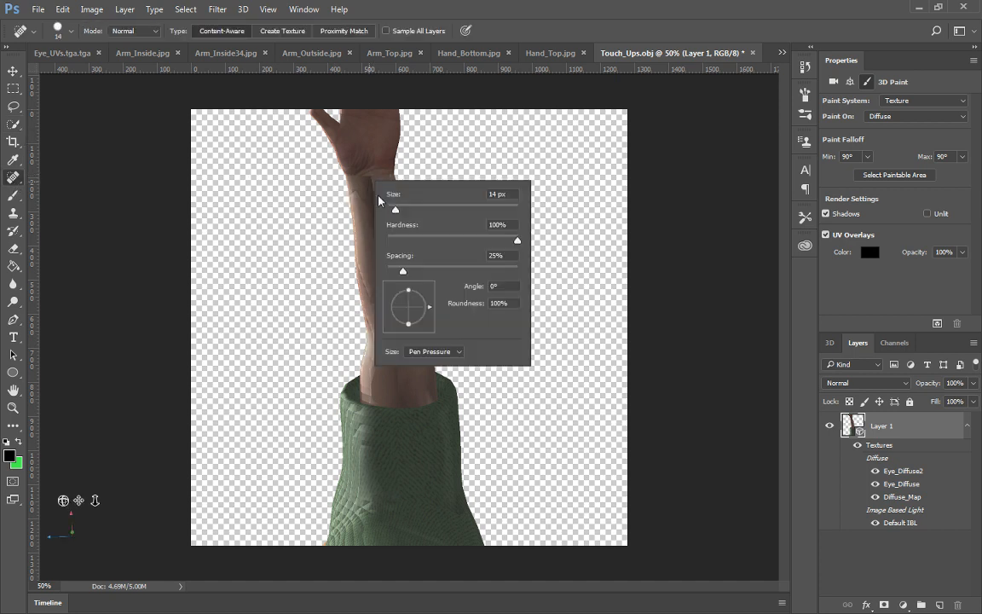
left_click_drag(400, 212, 401, 211)
key("Return")
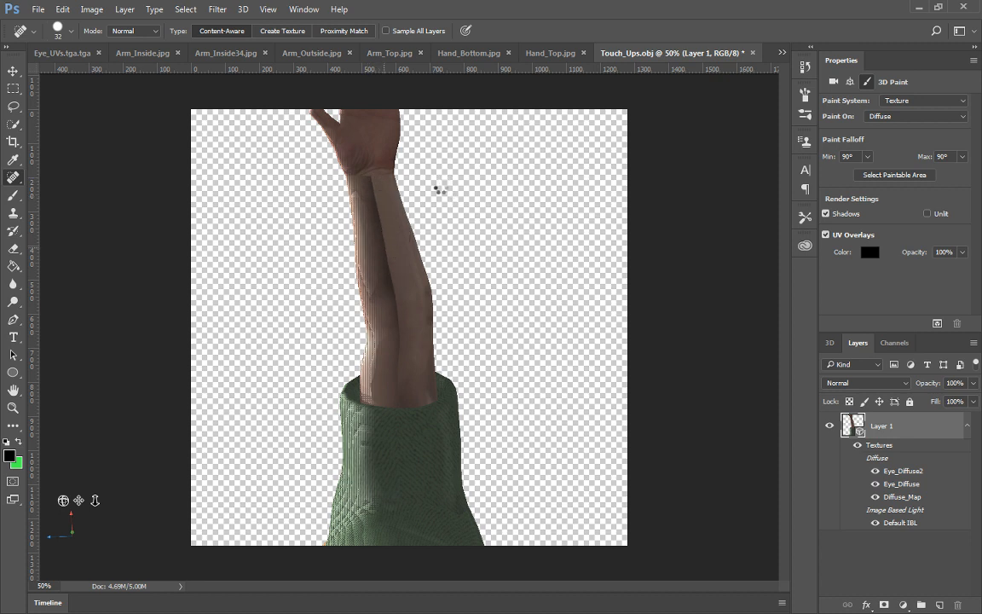
Rotate the infinite light so it illuminates the shaded underside of the arm
left_click(13, 71)
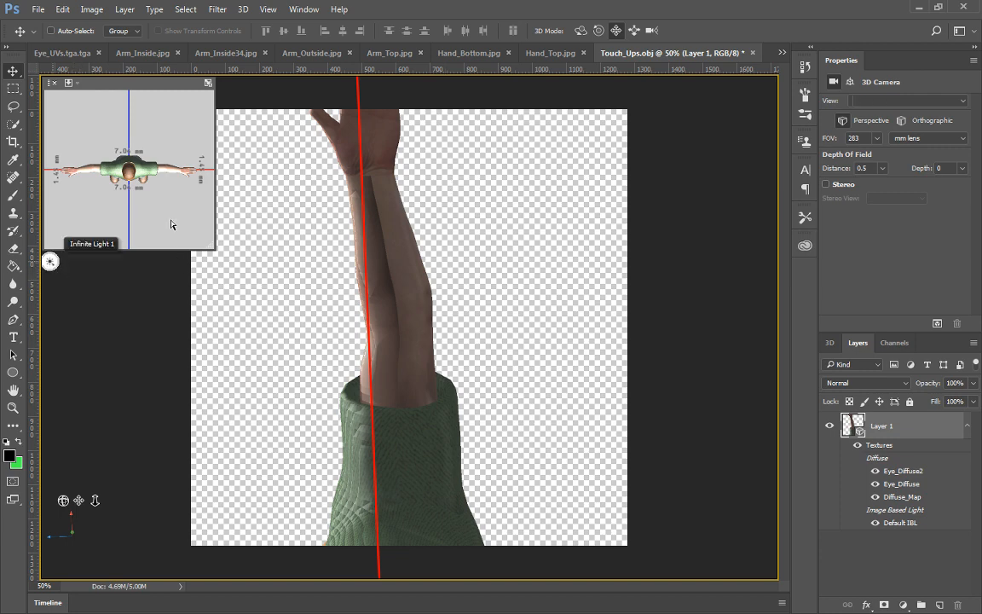
left_click(49, 260)
mouse_move(295, 257)
left_mouse_down()
mouse_move(518, 575)
mouse_move(409, 443)
mouse_move(460, 478)
mouse_move(526, 495)
mouse_move(565, 469)
mouse_move(467, 333)
mouse_move(491, 339)
left_mouse_up()
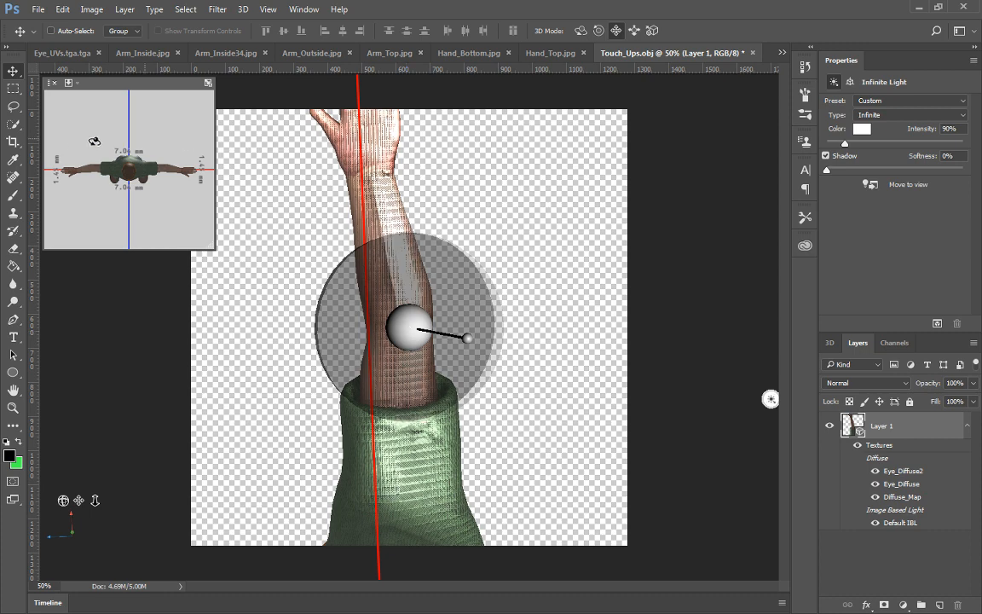
Try to cover the seam below the wrist by clone-stamping skin sampled from the forearm
left_click(14, 178)
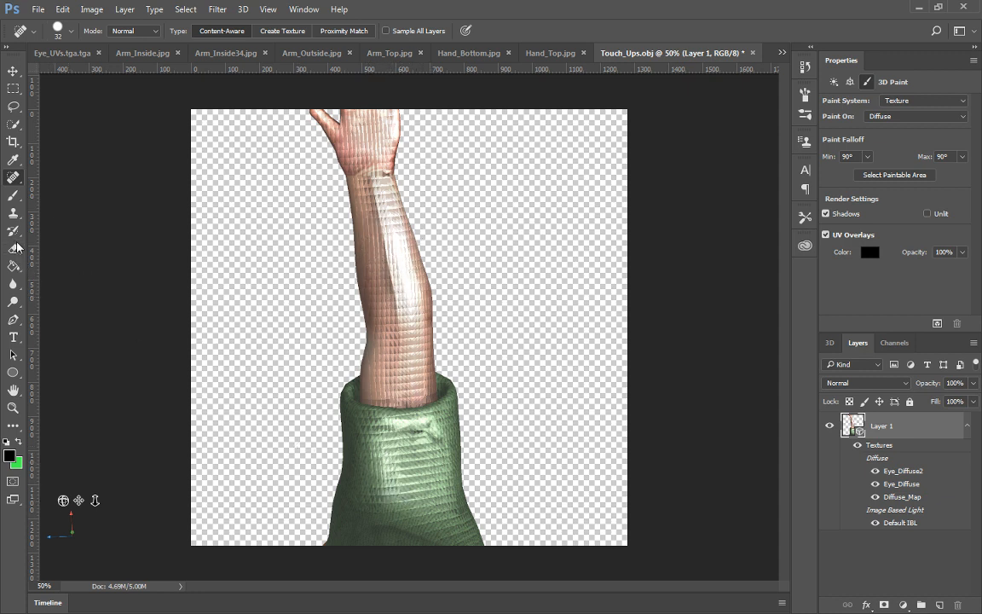
left_click(15, 214)
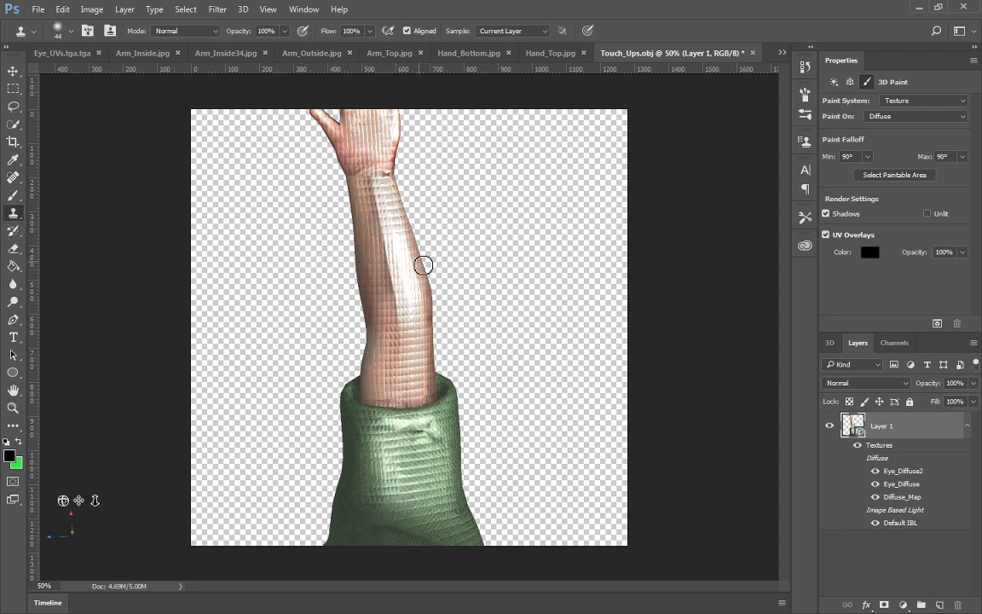
left_click(365, 261, "alt")
mouse_move(377, 189)
left_mouse_down()
mouse_move(395, 330)
mouse_move(389, 241)
mouse_move(419, 323)
mouse_move(387, 299)
mouse_move(384, 208)
left_mouse_up()
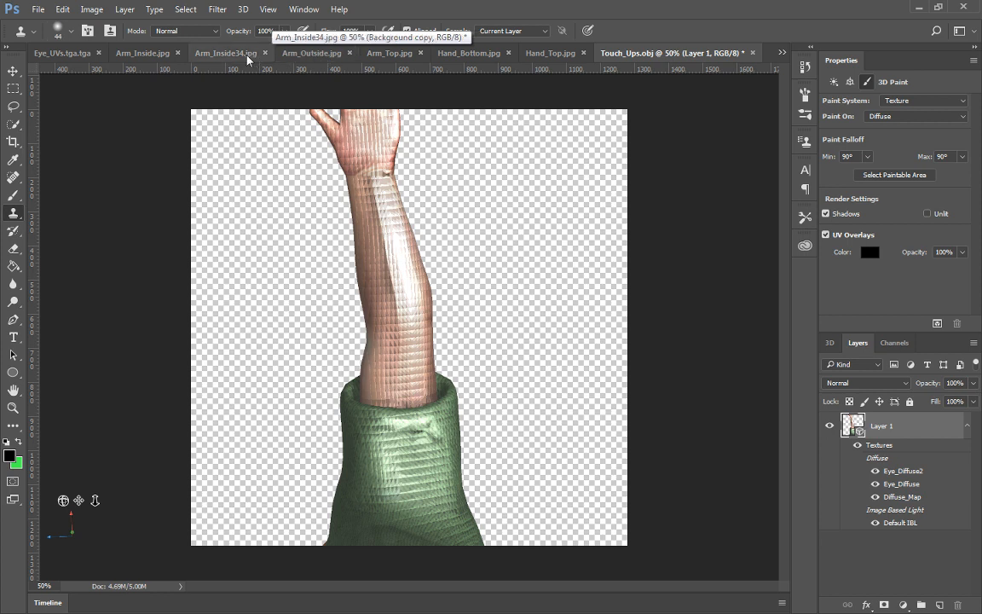
Copy the arm cut-out from Arm_Inside.jpg and paste it into Touch_Ups.obj as a new layer
left_click(140, 54)
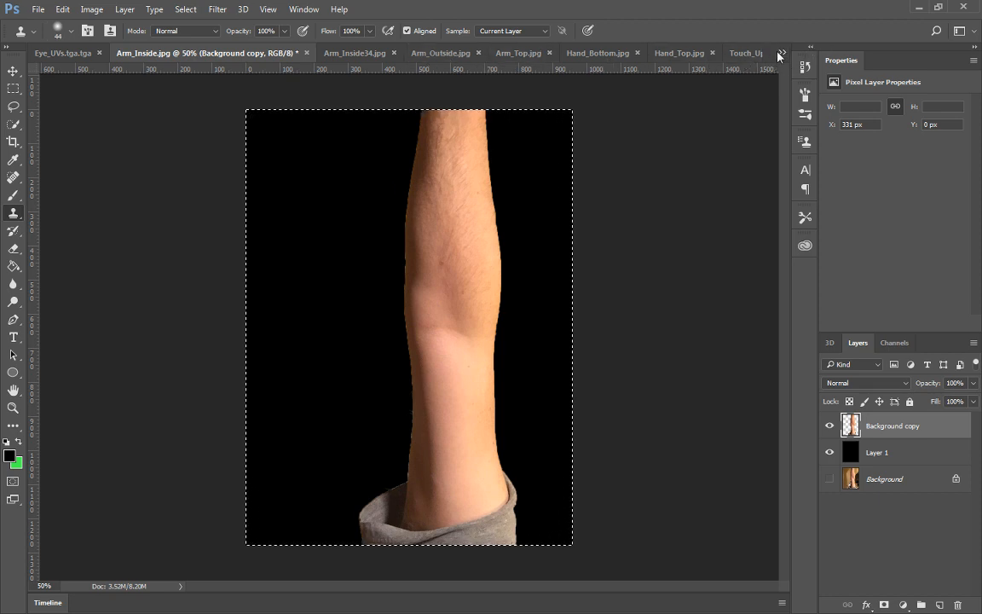
left_click(744, 53)
key("ctrl+v")
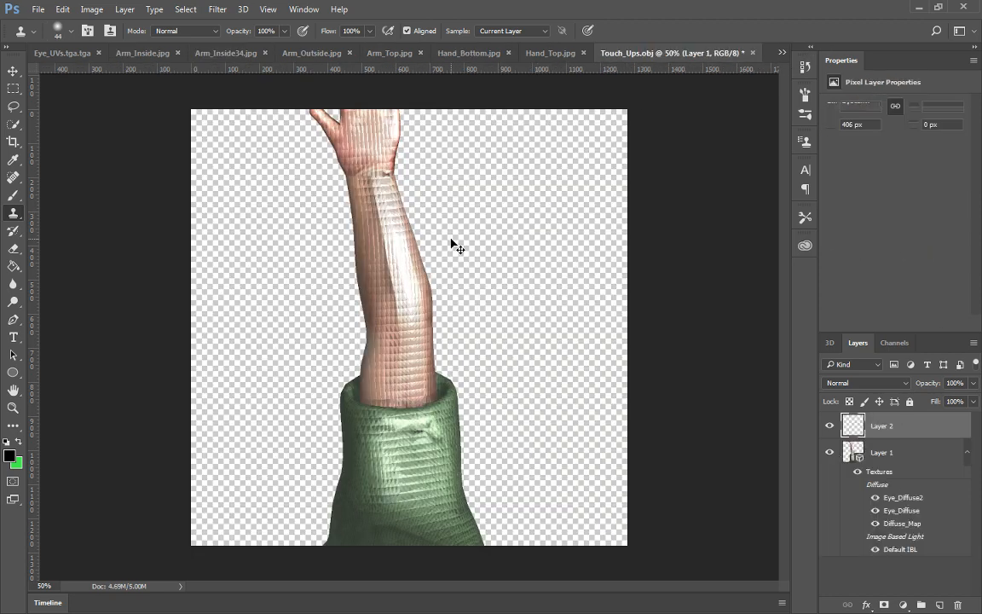
Try fitting the pasted arm over the model's arm at about 50.6% scale and -7.17° rotation, and delete its layer
key("ctrl+t")
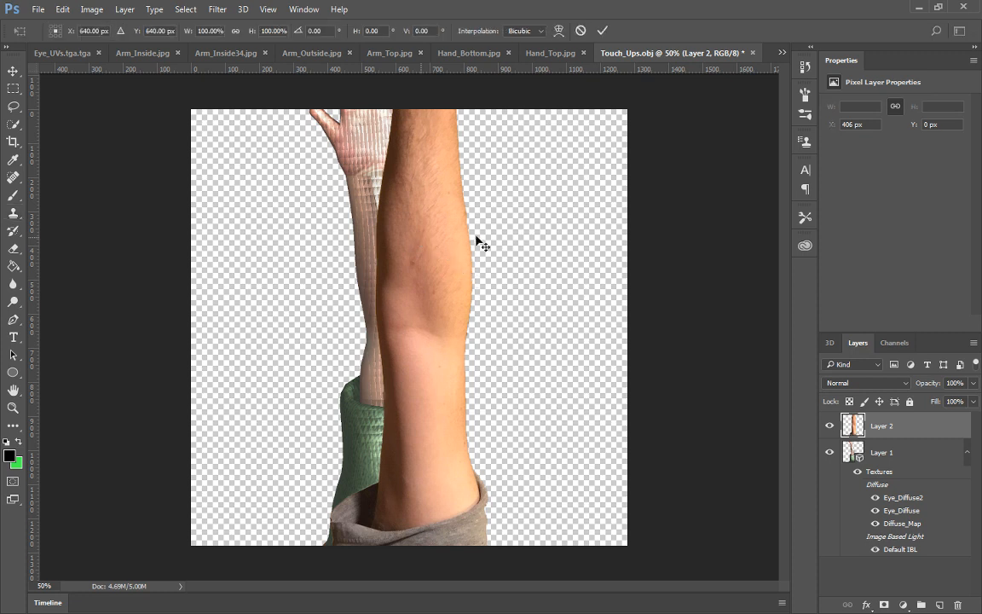
left_click_drag(489, 546, 390, 337)
left_click_drag(377, 191, 390, 270)
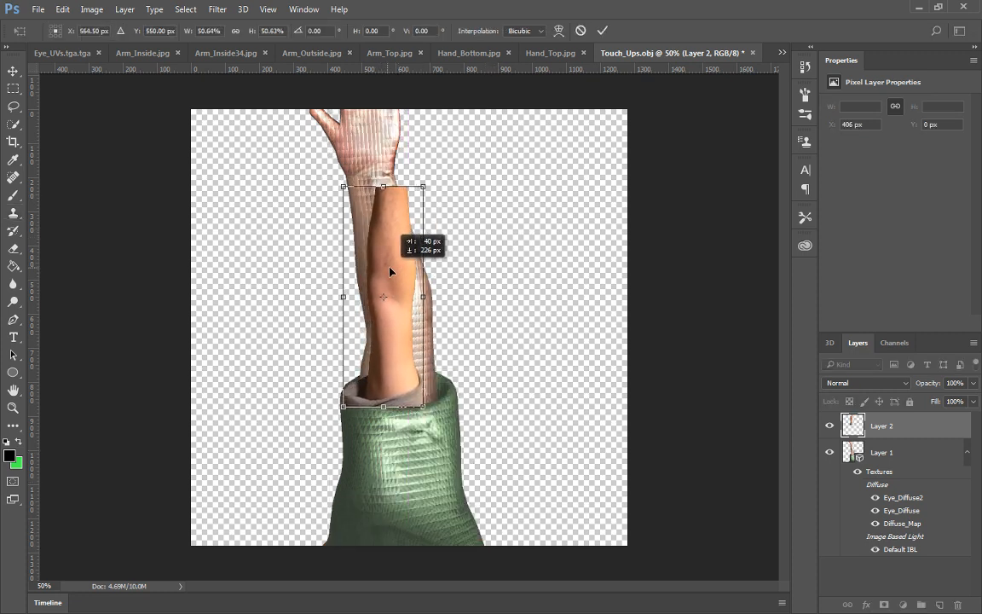
left_click_drag(429, 180, 423, 163)
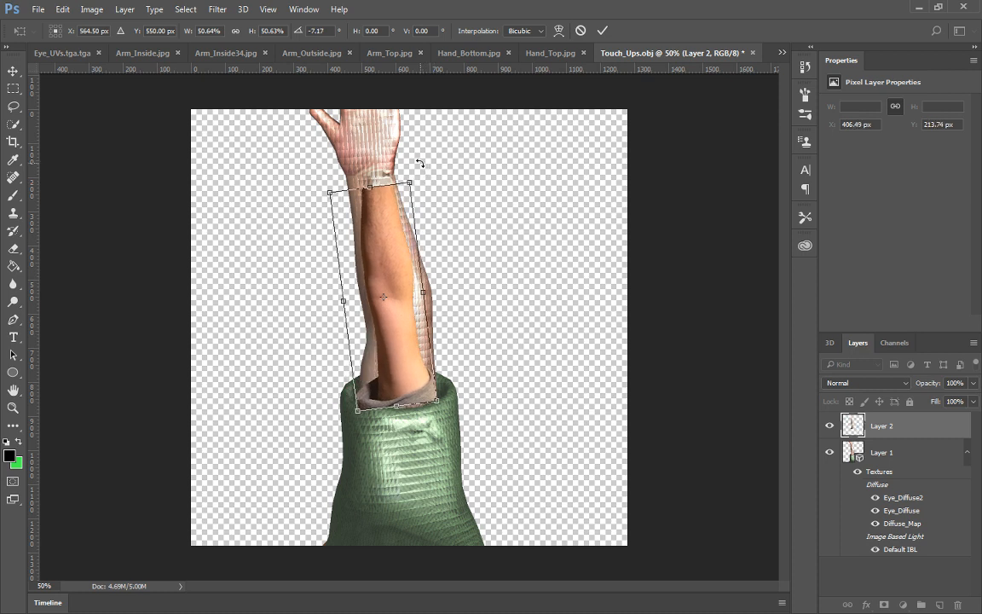
key("Return")
key("s")
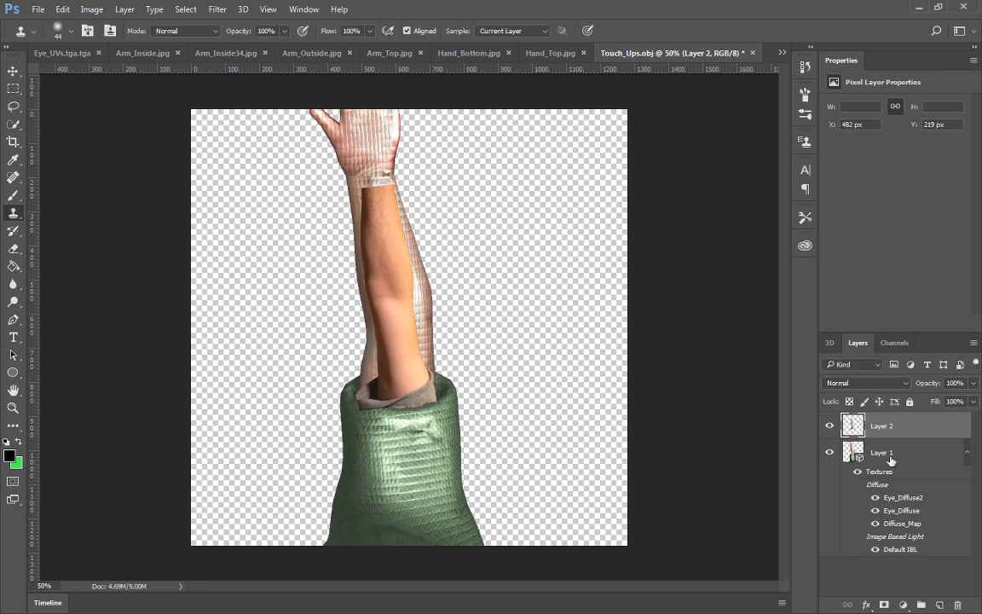
left_click(958, 606)
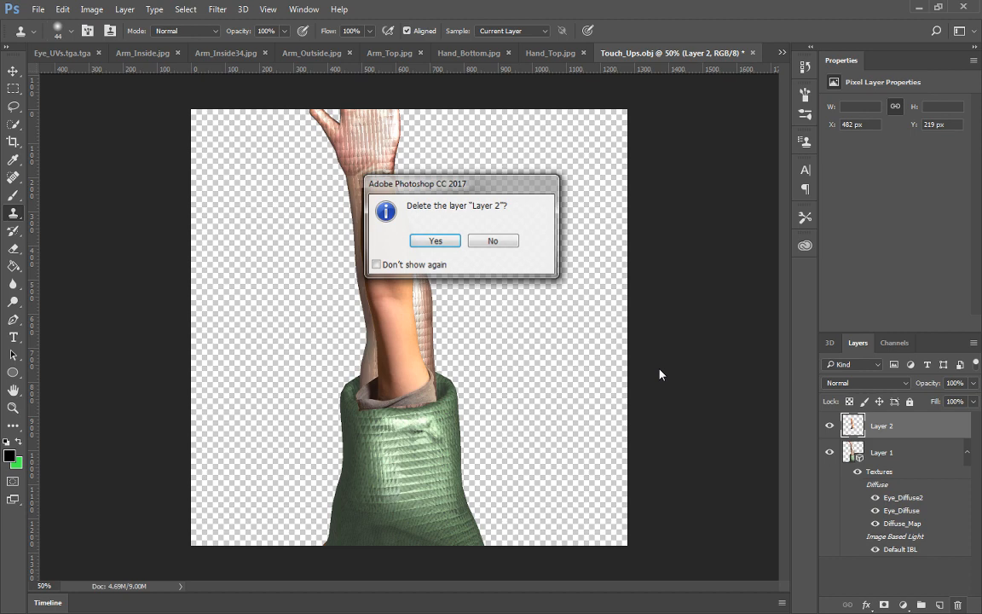
left_click(441, 241)
Copy the arm cut-out from Arm_Inside34.jpg into Touch_Ups.obj and flip the pasted layer horizontally
left_click(782, 53)
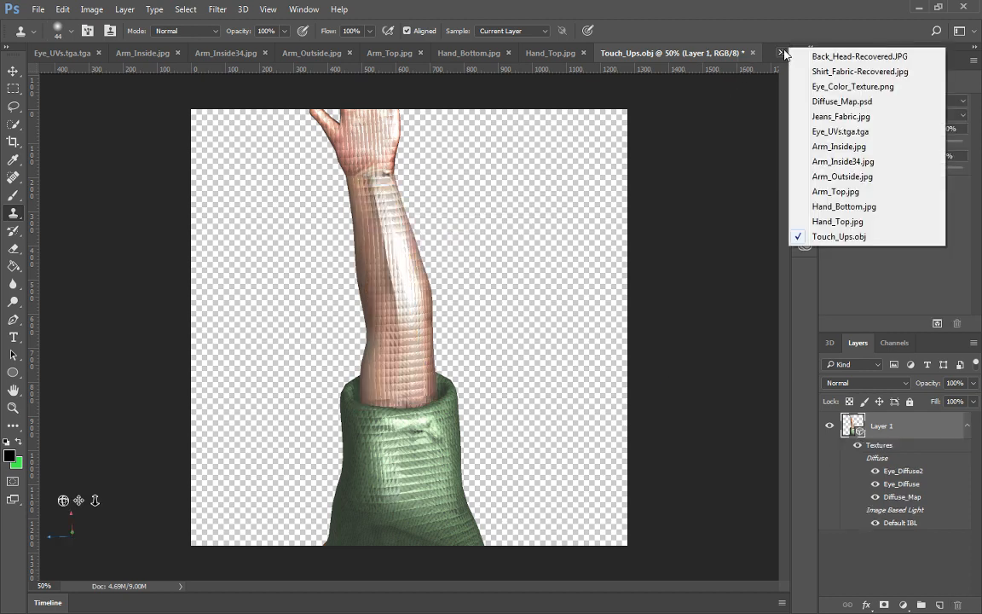
left_click(831, 162)
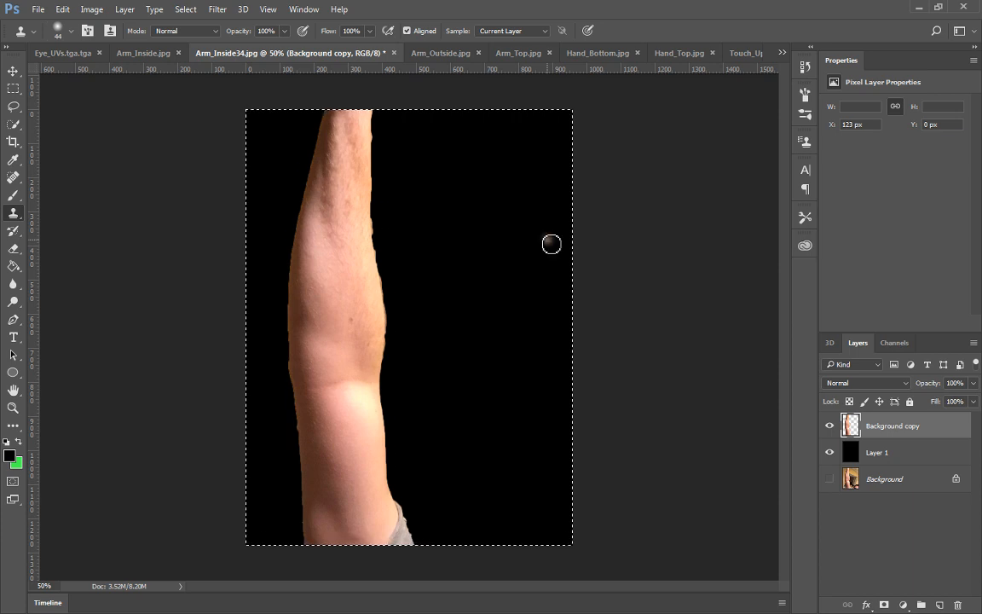
left_click(740, 52)
key("ctrl+v")
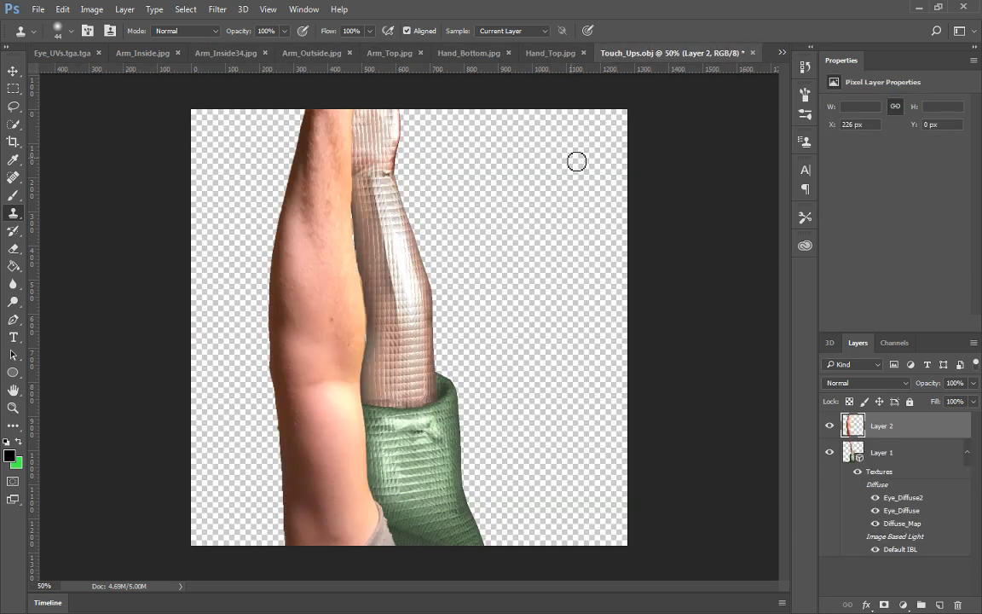
left_click(62, 9)
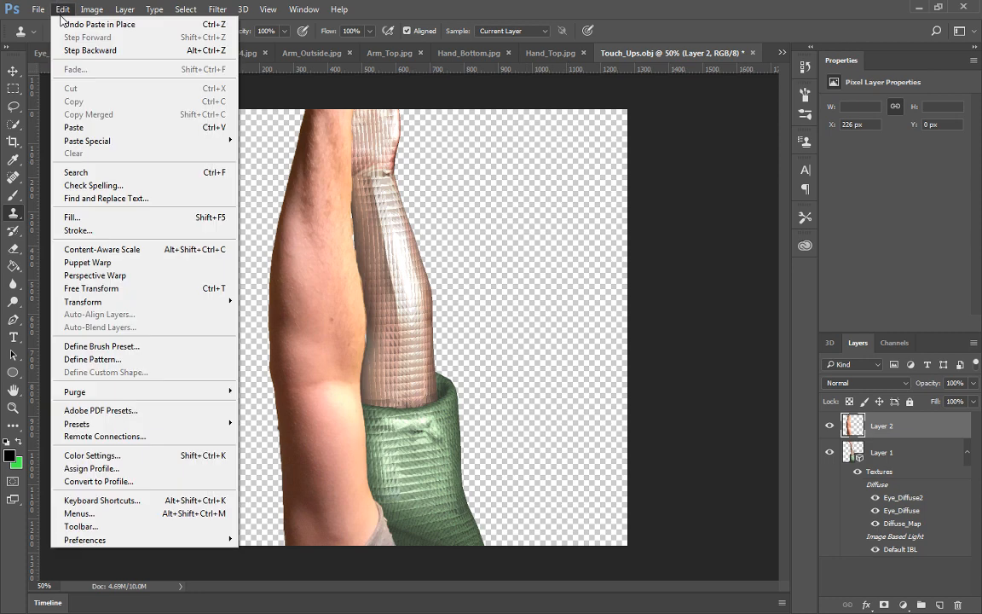
mouse_move(111, 303)
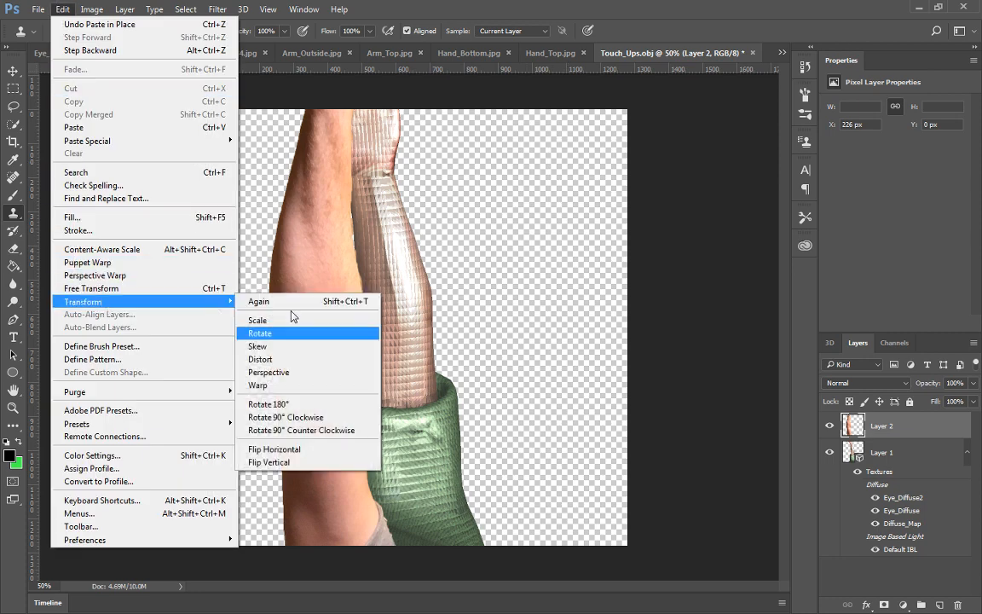
left_click(275, 449)
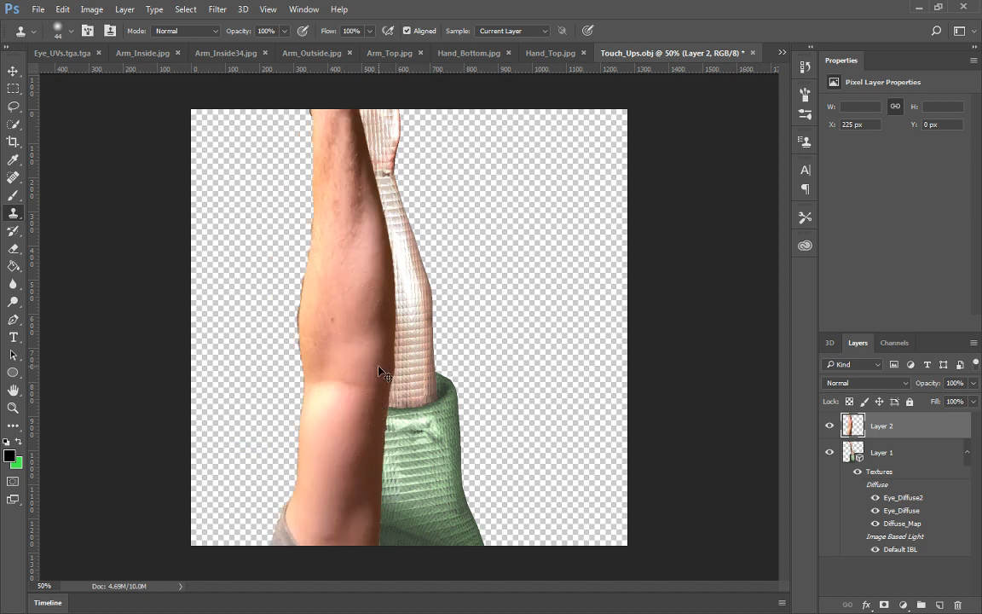
Scale down, rotate and position the flipped arm cut-out over the model's arm between the wrist and sleeve
key("ctrl+t")
left_click_drag(396, 546, 352, 408)
left_click_drag(306, 299, 374, 320)
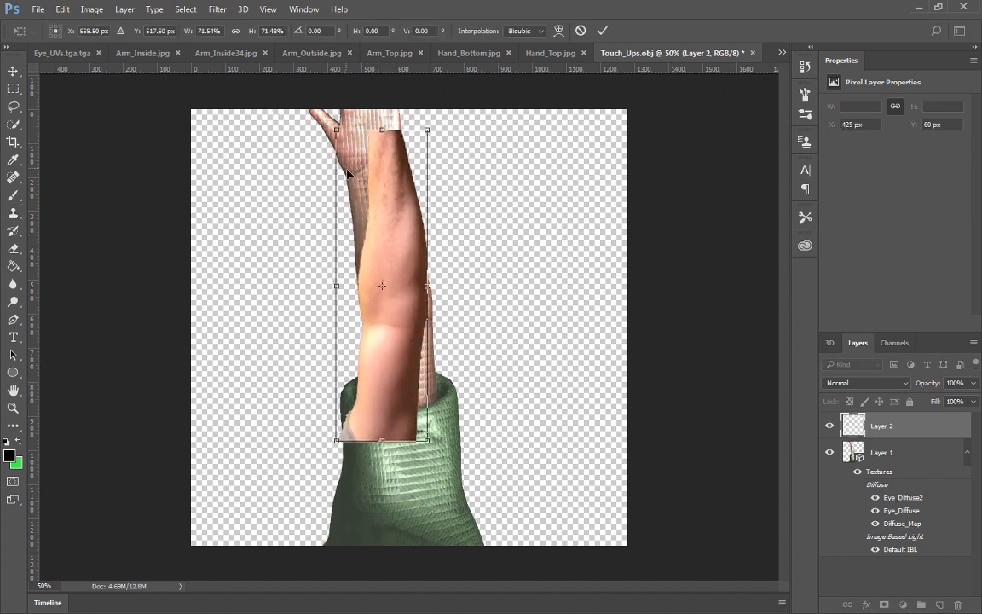
left_click_drag(336, 130, 346, 158)
left_click_drag(438, 149, 414, 144)
mouse_move(445, 433)
left_mouse_down()
mouse_move(423, 409)
mouse_move(417, 428)
mouse_move(420, 392)
left_mouse_up()
key("Return")
Erase the cut-out's excess over the wrist and along its lower edges with the hard 47 px Eraser
key("e")
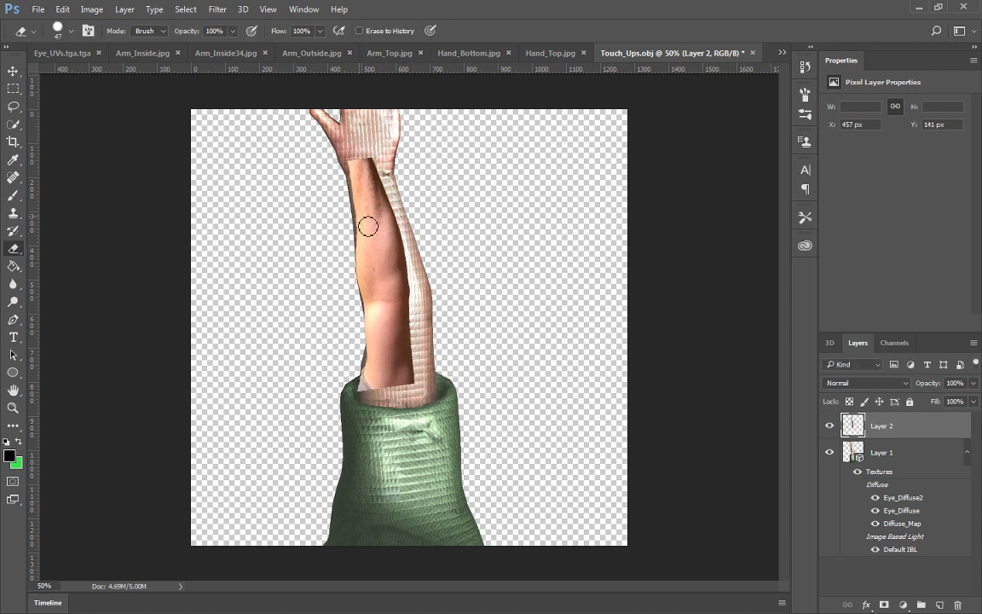
mouse_move(342, 169)
left_mouse_down()
mouse_move(322, 153)
mouse_move(370, 153)
left_mouse_up()
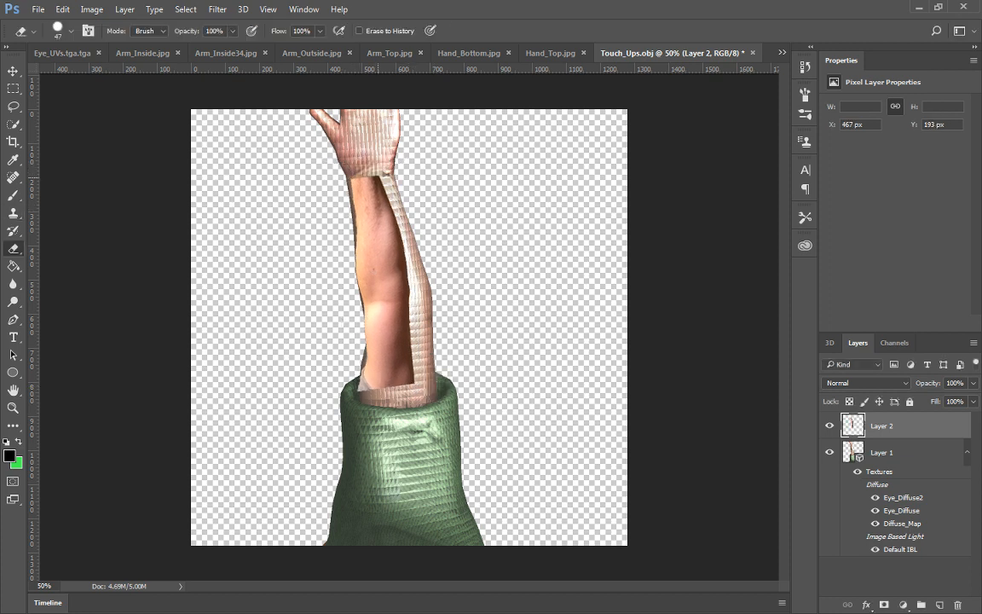
mouse_move(351, 374)
left_mouse_down()
mouse_move(381, 391)
mouse_move(414, 381)
mouse_move(359, 390)
mouse_move(413, 391)
mouse_move(412, 302)
left_mouse_up()
Fade the cut-out's long edges into the arm with a soft round eraser at 0% hardness and 81 px
right_click(297, 269)
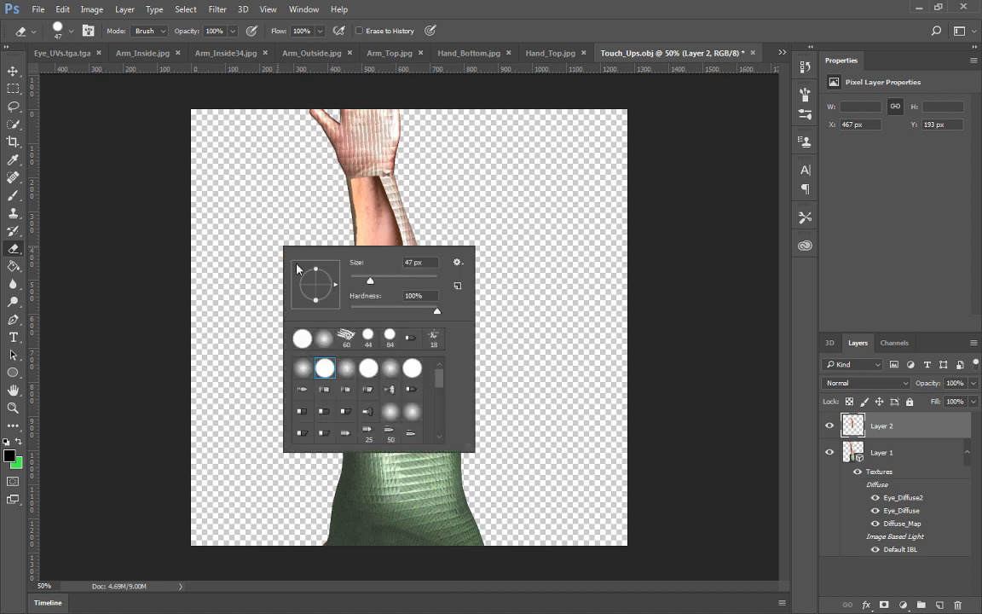
left_click(323, 338)
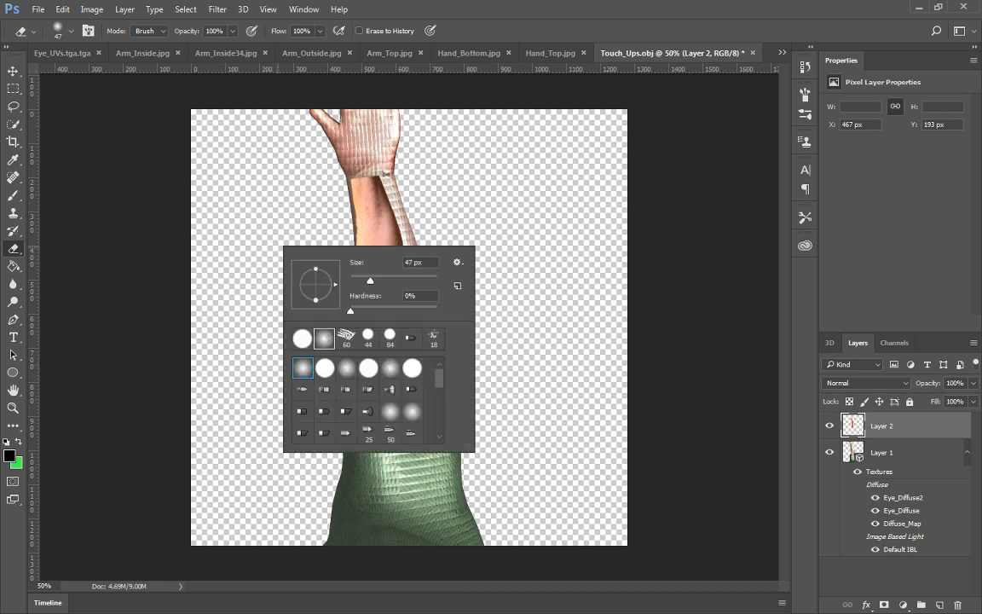
mouse_move(372, 172)
left_mouse_down()
mouse_move(399, 237)
mouse_move(397, 403)
left_mouse_up()
mouse_move(352, 186)
left_mouse_down()
mouse_move(340, 193)
mouse_move(360, 336)
left_mouse_up()
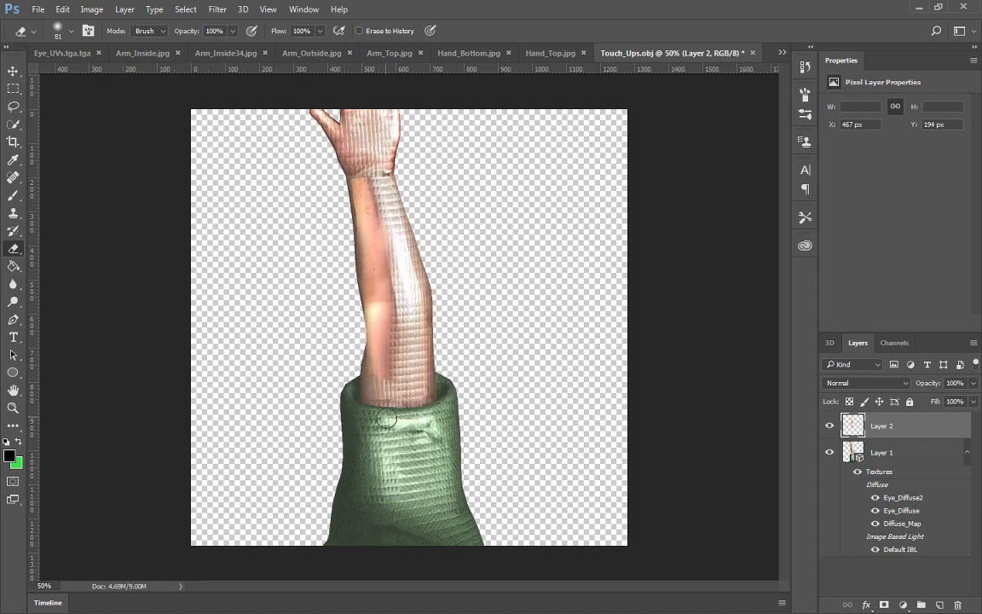
Move the blended skin patch sideways over the forearm seam and nudge it 4 px right
left_click(12, 70)
mouse_move(372, 231)
left_mouse_down()
mouse_move(389, 237)
mouse_move(382, 229)
left_mouse_up()
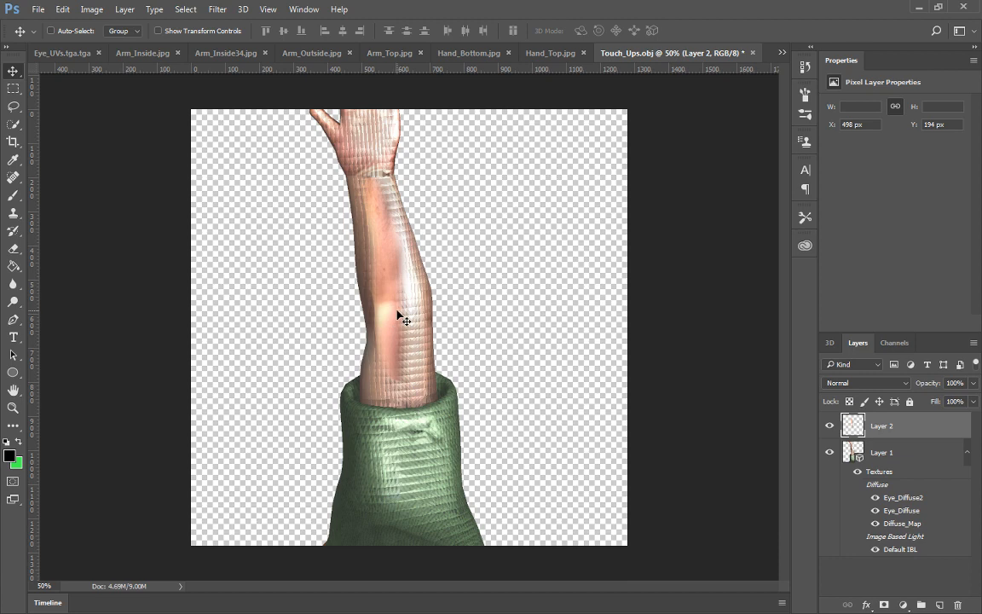
key("Right")
key("Right")
key("Right")
key("Right")
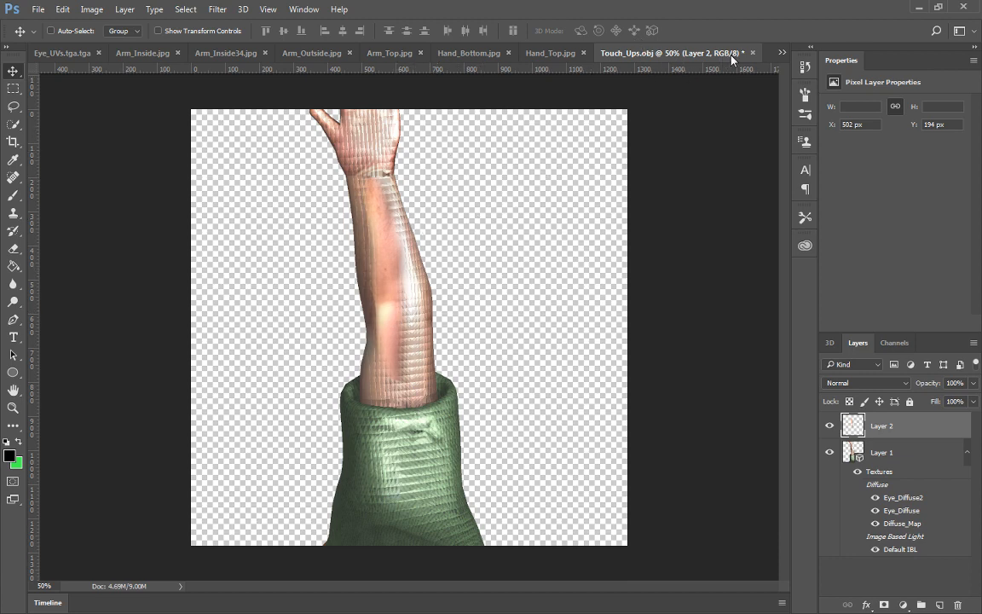
Merge the skin patch layer down into the 3D model's layer and rotate the infinite light around the arm
left_click(782, 53)
right_click(898, 432)
left_click(681, 494)
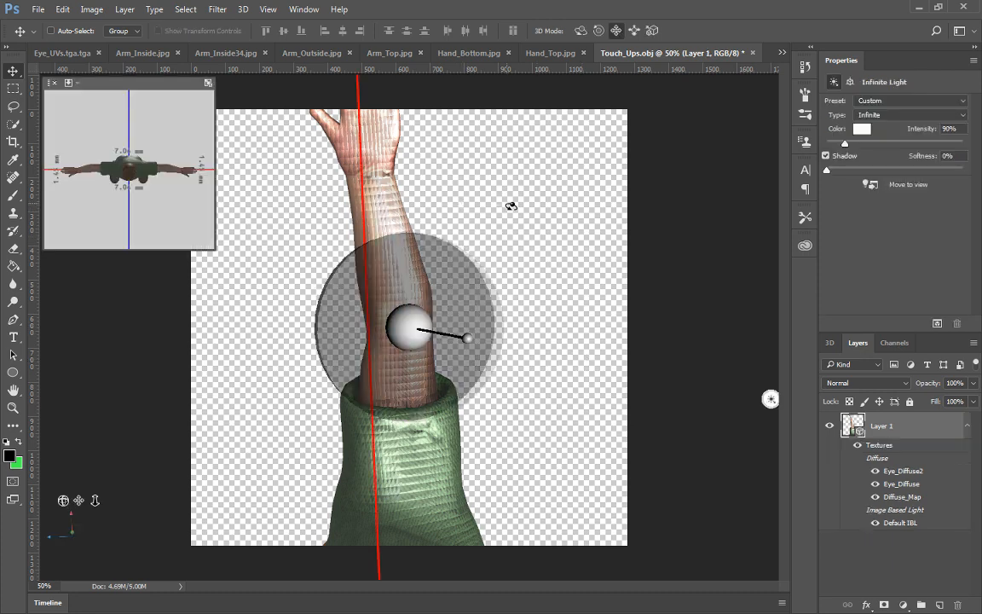
left_click_drag(511, 206, 527, 221)
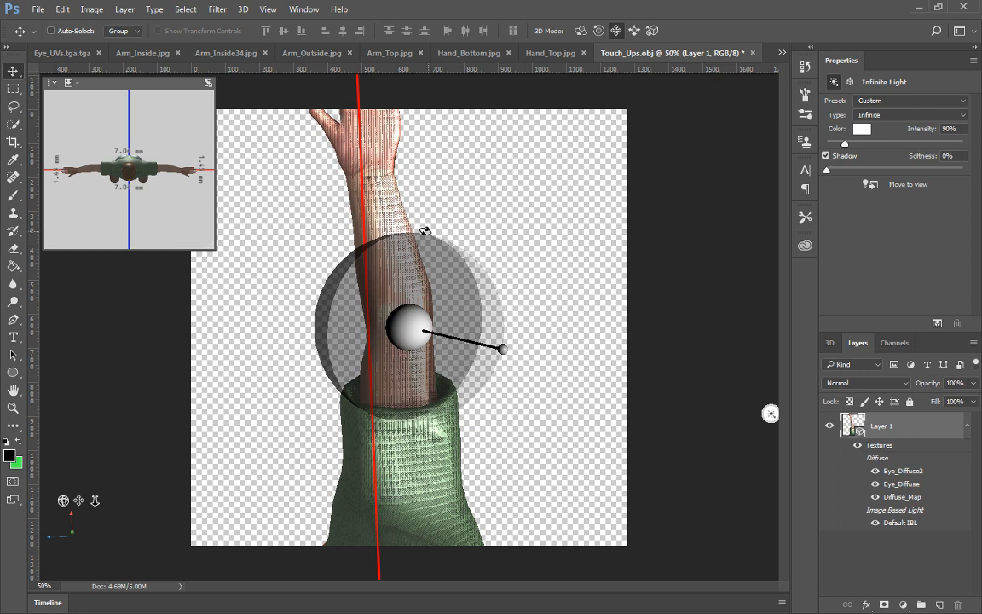
left_click(521, 138)
left_click_drag(507, 212, 596, 148)
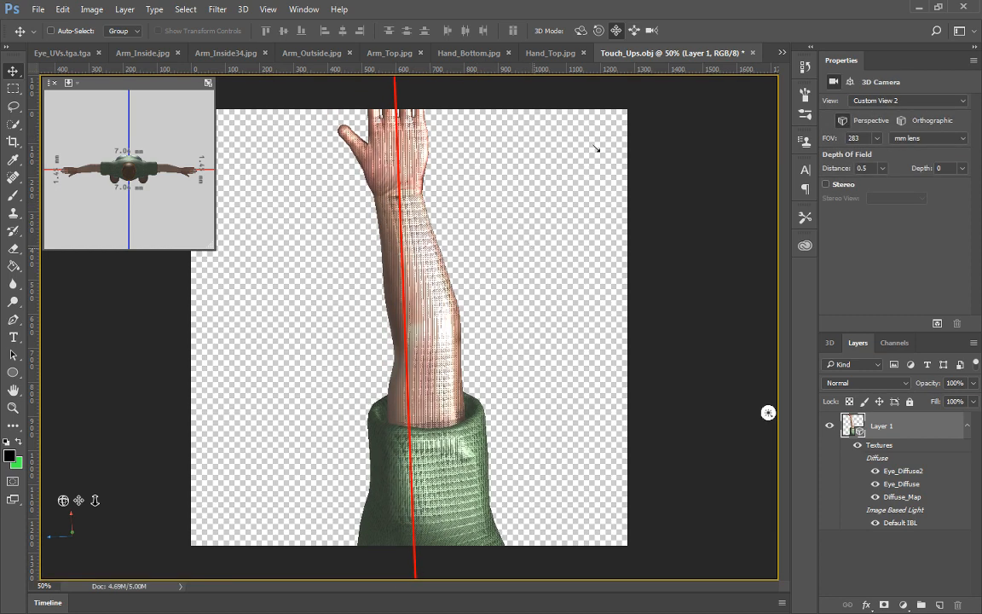
Check the merged patch on the Diffuse_Map texture with its UV overlay and return to Touch_Ups.obj
left_click(782, 52)
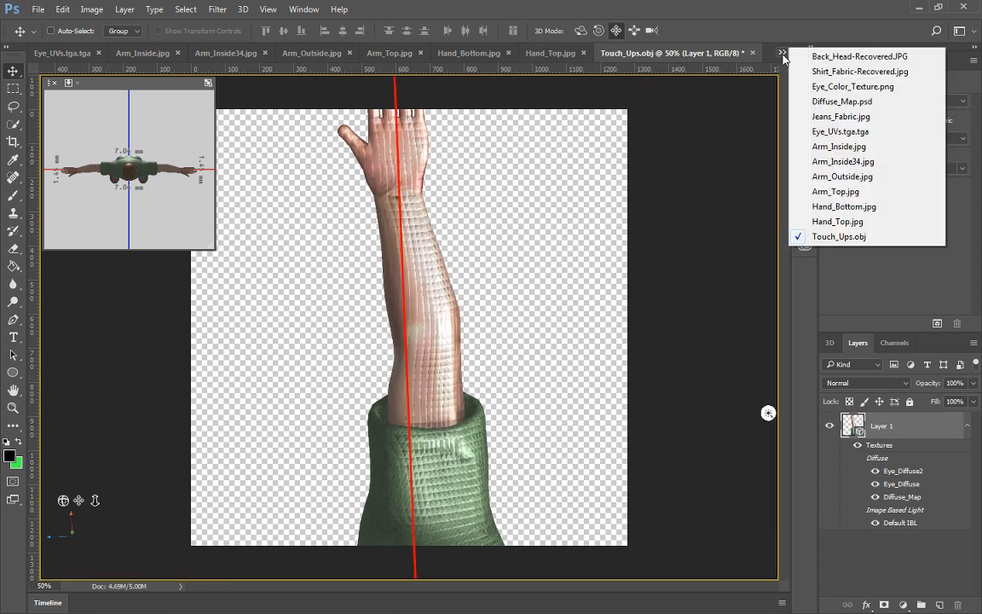
left_click(826, 237)
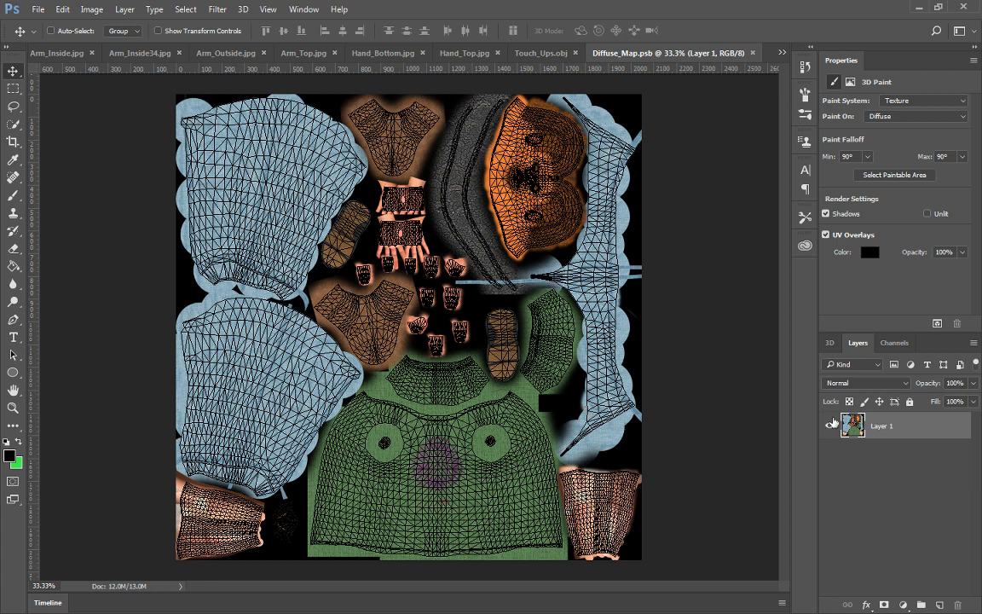
left_click(541, 53)
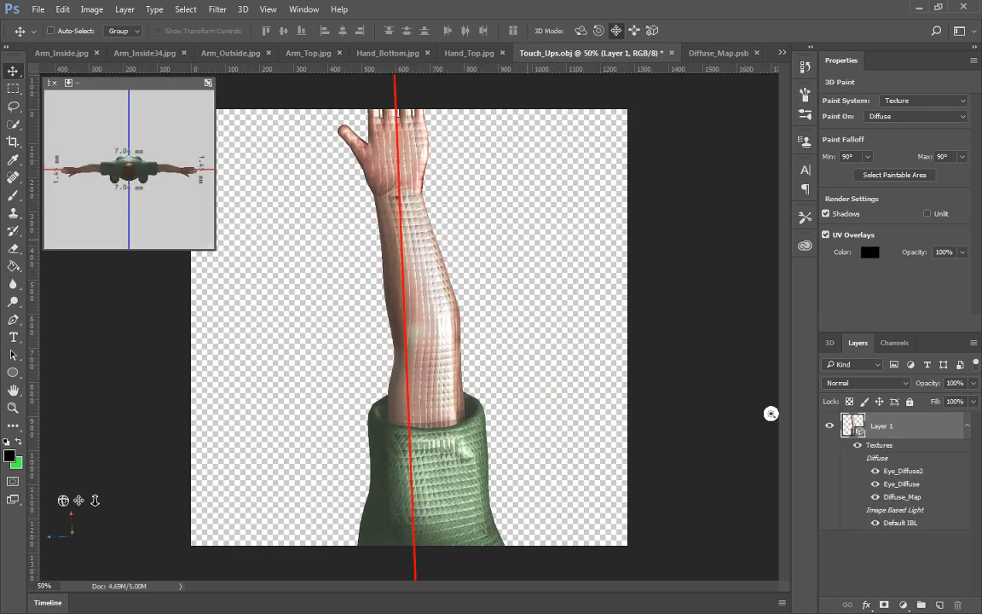
left_click(534, 283)
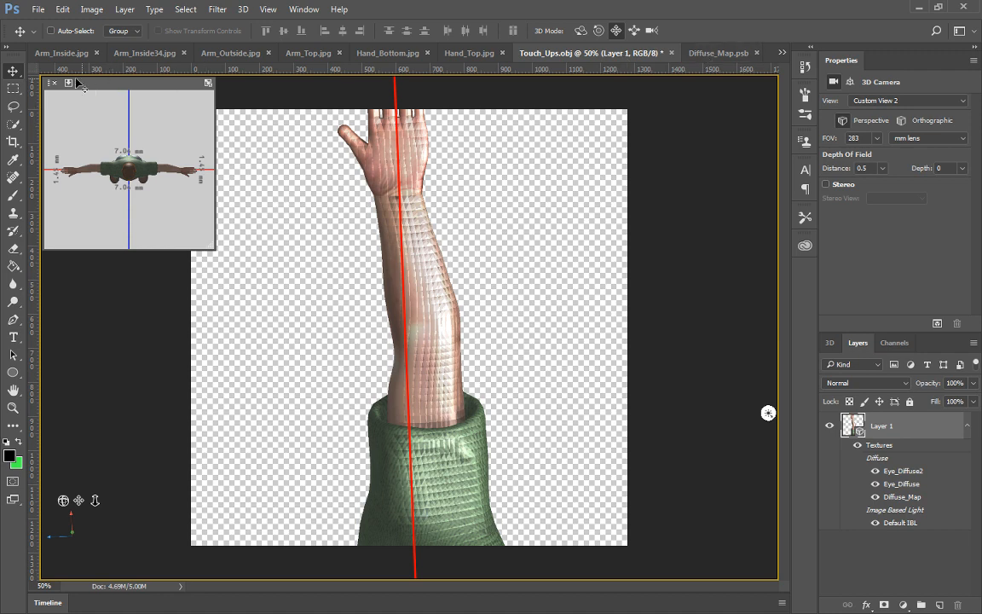
Paste the copied arm cut-out over the back-of-hand side of the model's arm and position it near the wrist
left_click(582, 30)
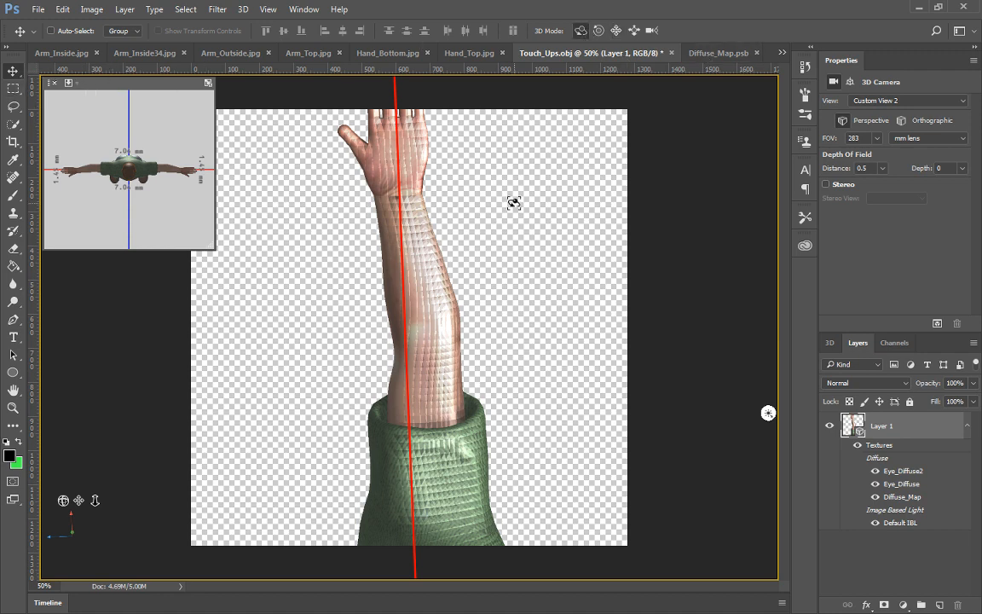
left_click_drag(514, 202, 640, 368)
key("ctrl+v")
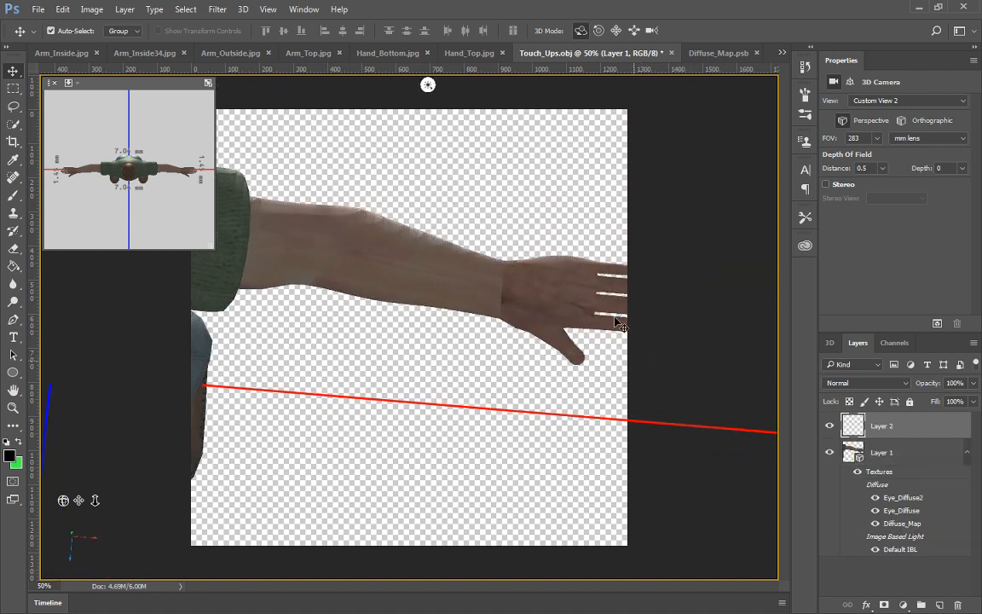
left_click_drag(400, 330, 470, 346)
key("ctrl+t")
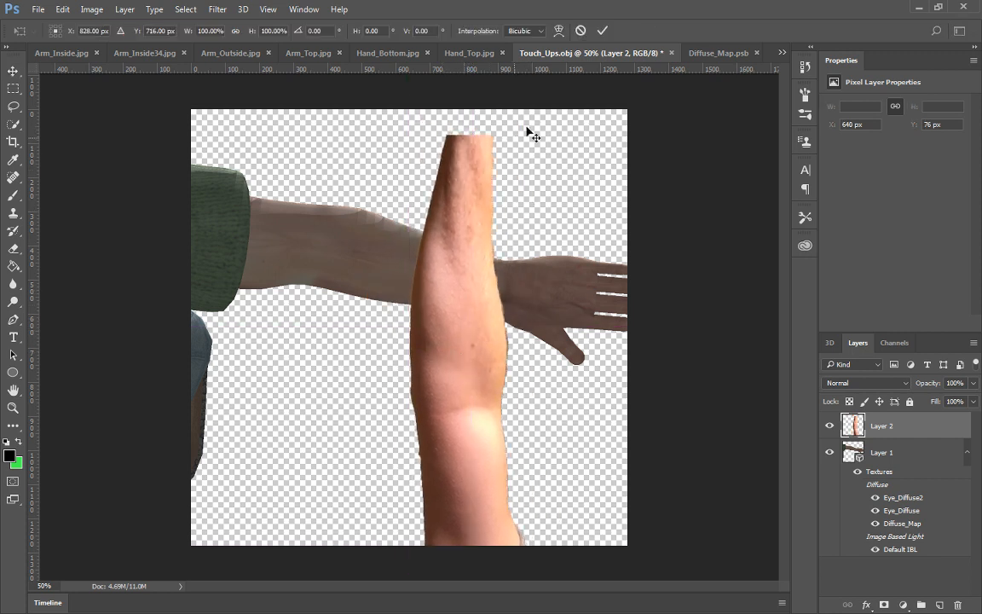
mouse_move(542, 128)
left_mouse_down()
mouse_move(574, 162)
mouse_move(483, 141)
mouse_move(526, 154)
mouse_move(482, 156)
mouse_move(456, 197)
mouse_move(417, 217)
mouse_move(538, 197)
mouse_move(409, 219)
mouse_move(511, 197)
mouse_move(428, 224)
mouse_move(492, 209)
mouse_move(472, 194)
mouse_move(427, 271)
mouse_move(439, 341)
mouse_move(465, 193)
mouse_move(457, 306)
mouse_move(481, 188)
mouse_move(482, 261)
mouse_move(480, 233)
mouse_move(444, 360)
mouse_move(428, 300)
mouse_move(417, 373)
mouse_move(394, 379)
mouse_move(427, 498)
mouse_move(396, 361)
mouse_move(482, 530)
mouse_move(407, 317)
left_mouse_up()
key("Return")
Erase most of the pasted cut-out with the soft 81 px Eraser, leaving a small skin patch below the wrist
key("e")
mouse_move(477, 241)
left_mouse_down()
mouse_move(508, 290)
mouse_move(502, 263)
mouse_move(470, 304)
mouse_move(506, 278)
mouse_move(463, 326)
mouse_move(496, 293)
left_mouse_up()
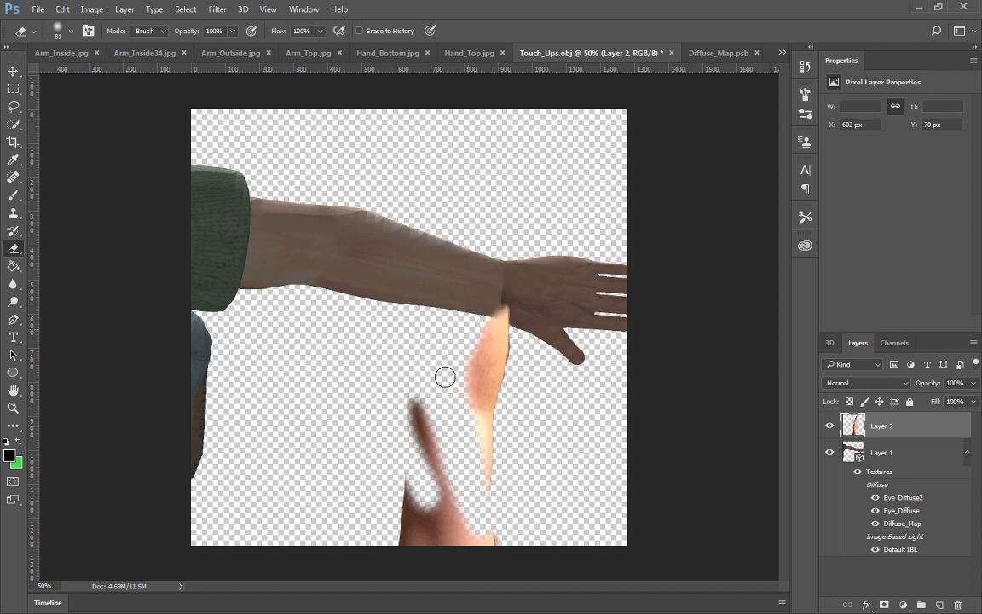
mouse_move(445, 377)
left_mouse_down()
mouse_move(425, 476)
mouse_move(415, 391)
mouse_move(436, 468)
mouse_move(419, 478)
mouse_move(420, 543)
mouse_move(398, 525)
mouse_move(420, 586)
mouse_move(425, 538)
mouse_move(513, 572)
mouse_move(464, 419)
mouse_move(495, 420)
mouse_move(435, 396)
mouse_move(504, 400)
mouse_move(437, 392)
left_mouse_up()
mouse_move(459, 347)
left_mouse_down()
mouse_move(521, 417)
mouse_move(540, 376)
mouse_move(520, 311)
mouse_move(490, 292)
mouse_move(431, 300)
mouse_move(418, 355)
mouse_move(507, 418)
mouse_move(513, 334)
mouse_move(474, 293)
left_mouse_up()
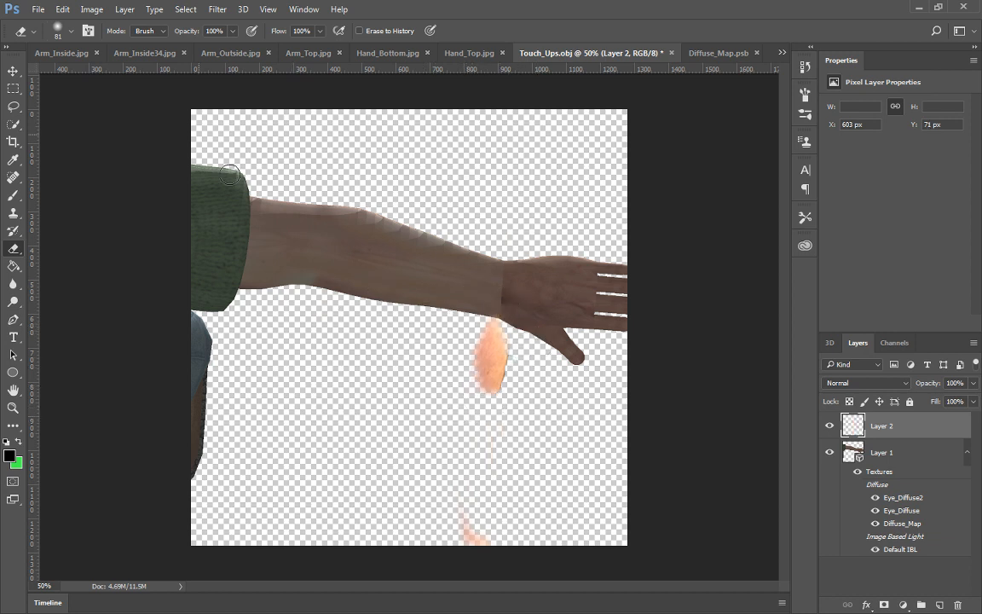
Move the small skin patch over the wrist seam on the back of the hand and merge it into the model's layer
left_click(13, 70)
left_click_drag(490, 372, 497, 292)
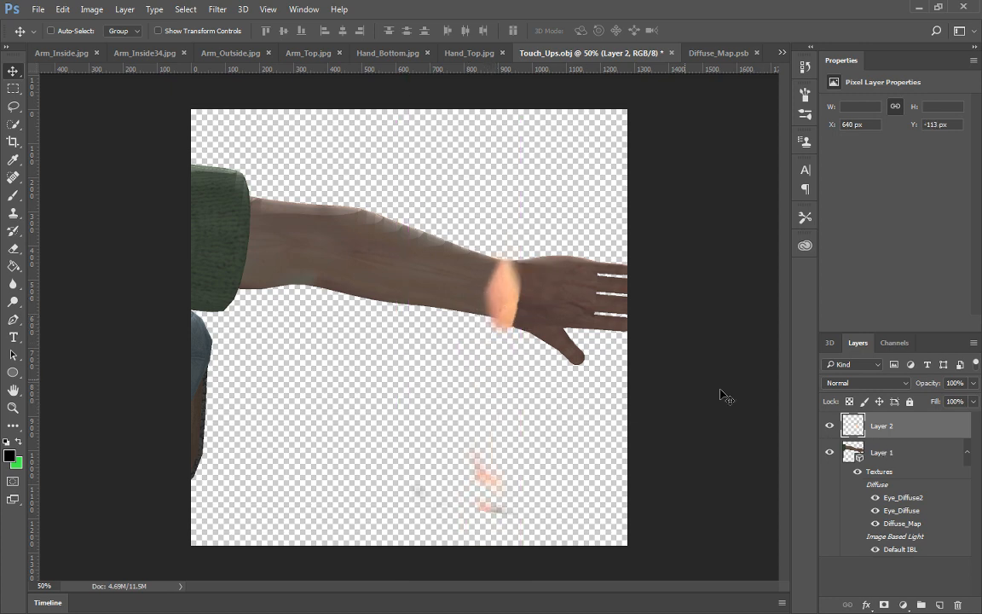
right_click(913, 427)
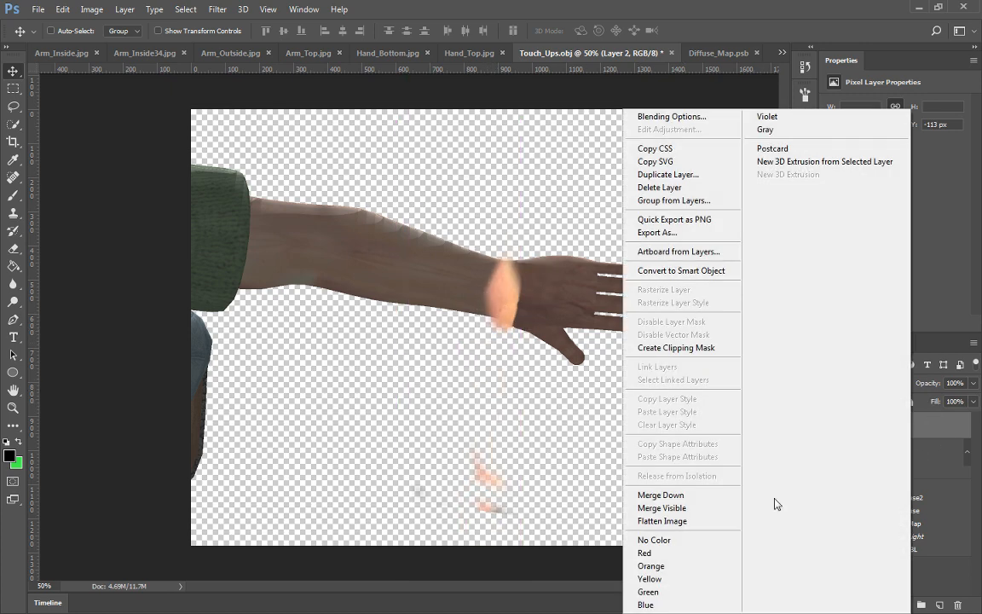
left_click(695, 445)
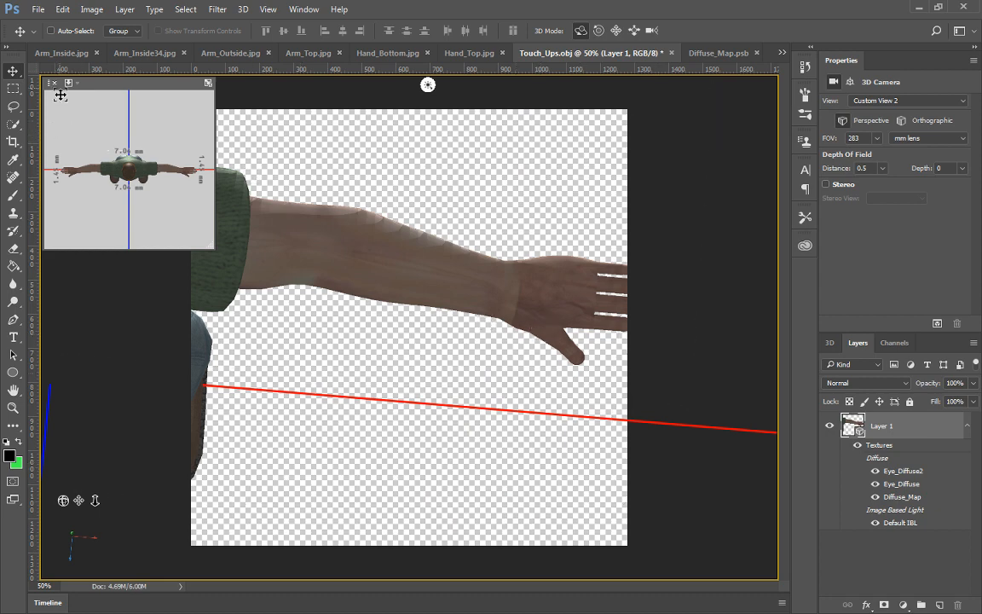
Paste the arm cut-out over the palm side of the arm and erase it down to a small soft-edged skin patch
left_click_drag(369, 235, 521, 99)
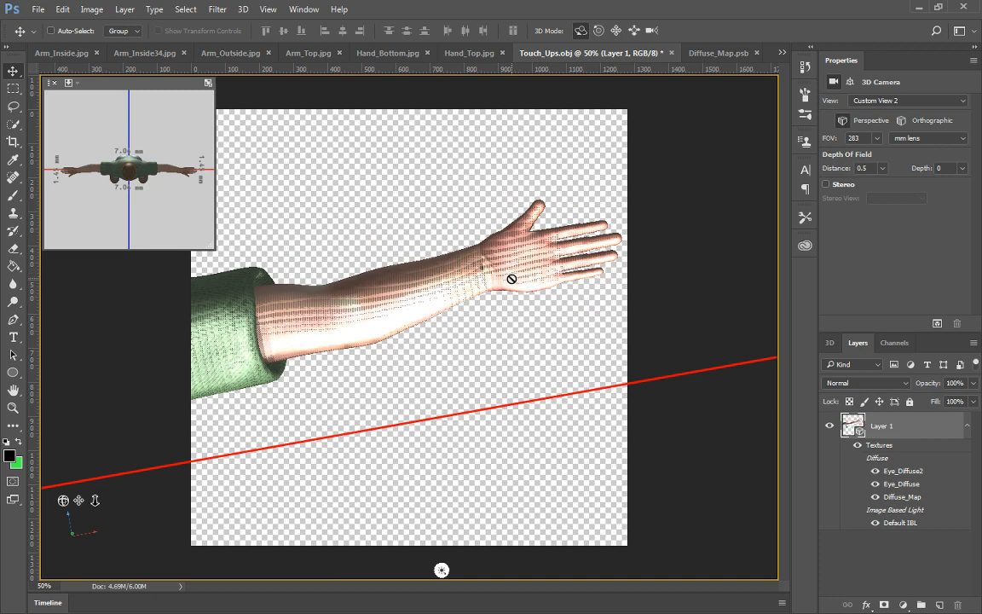
key("ctrl+v")
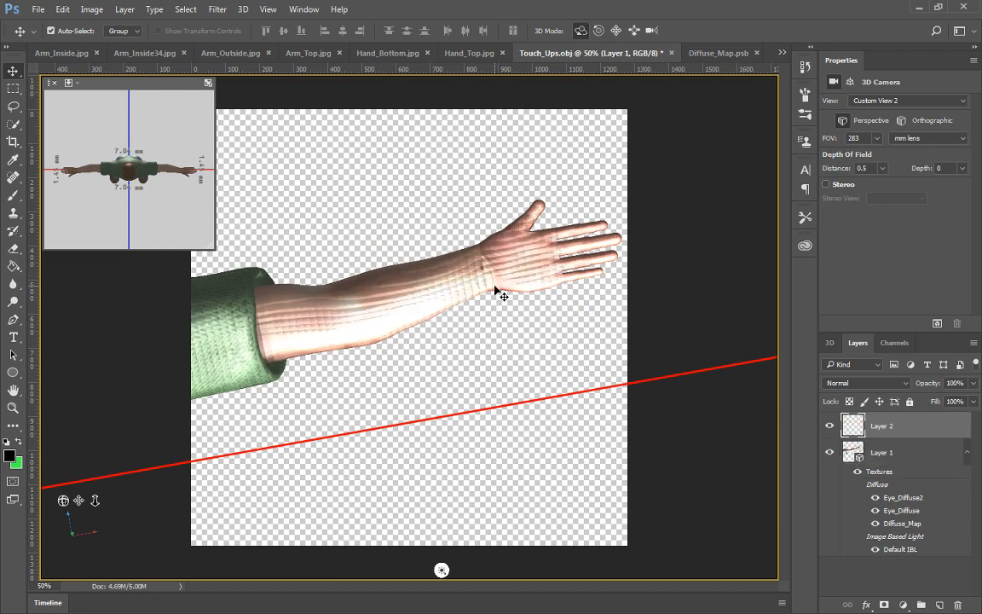
key("e")
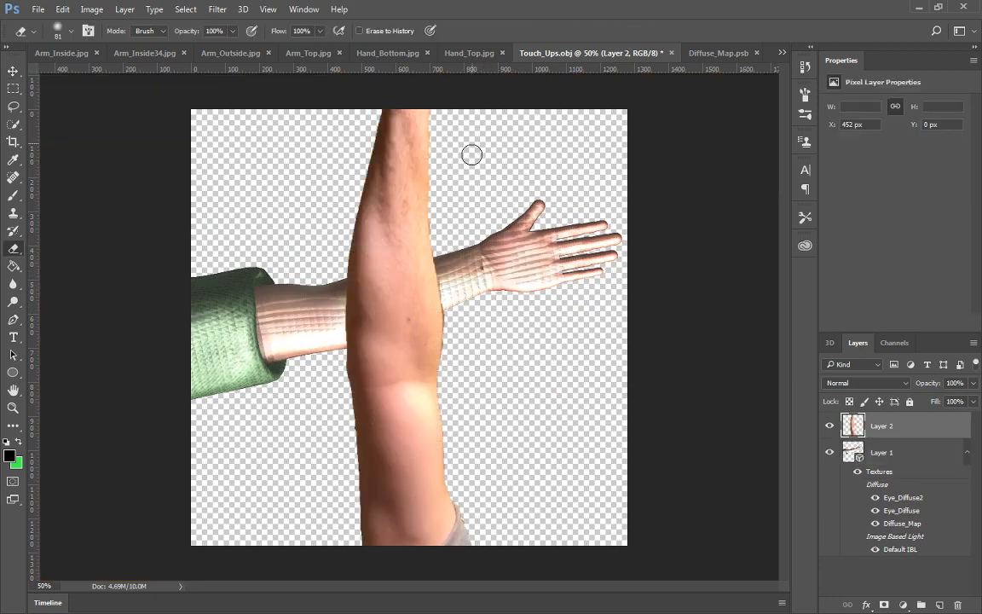
mouse_move(376, 100)
left_mouse_down()
mouse_move(401, 119)
mouse_move(280, 164)
mouse_move(335, 171)
left_mouse_up()
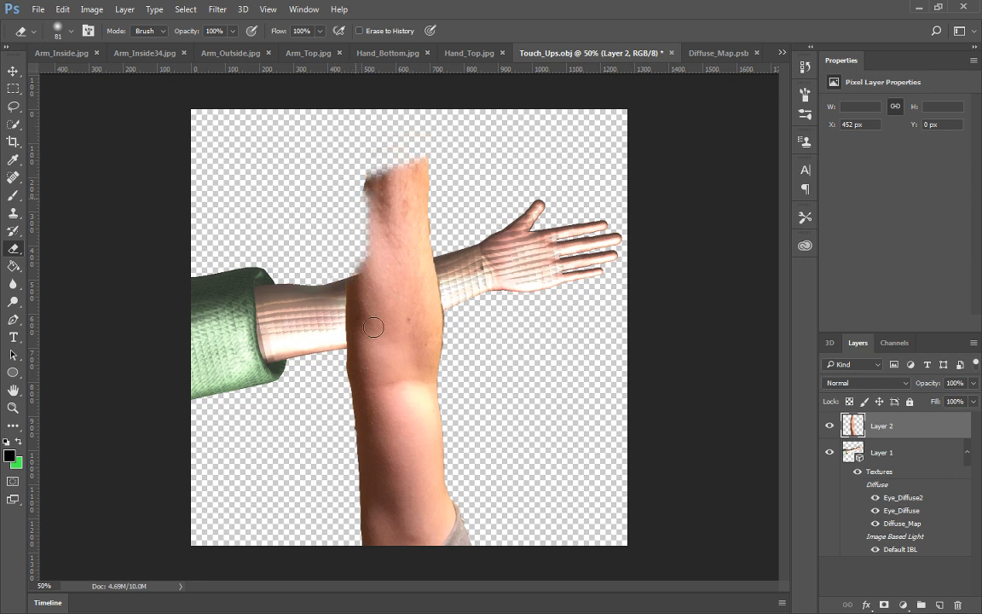
mouse_move(373, 322)
left_mouse_down()
mouse_move(400, 397)
mouse_move(389, 359)
mouse_move(400, 297)
mouse_move(423, 289)
mouse_move(403, 338)
mouse_move(410, 397)
mouse_move(455, 418)
mouse_move(482, 312)
mouse_move(407, 249)
mouse_move(257, 305)
mouse_move(365, 281)
mouse_move(414, 255)
mouse_move(383, 301)
mouse_move(415, 254)
mouse_move(343, 240)
mouse_move(473, 216)
mouse_move(445, 198)
mouse_move(397, 197)
mouse_move(356, 169)
mouse_move(364, 222)
mouse_move(395, 229)
mouse_move(338, 348)
mouse_move(362, 446)
mouse_move(354, 403)
mouse_move(360, 527)
mouse_move(426, 538)
mouse_move(409, 554)
mouse_move(296, 515)
mouse_move(440, 521)
mouse_move(372, 498)
mouse_move(460, 490)
mouse_move(345, 473)
mouse_move(478, 453)
mouse_move(394, 443)
mouse_move(411, 427)
mouse_move(338, 361)
mouse_move(392, 431)
mouse_move(361, 404)
mouse_move(375, 401)
mouse_move(394, 424)
left_mouse_up()
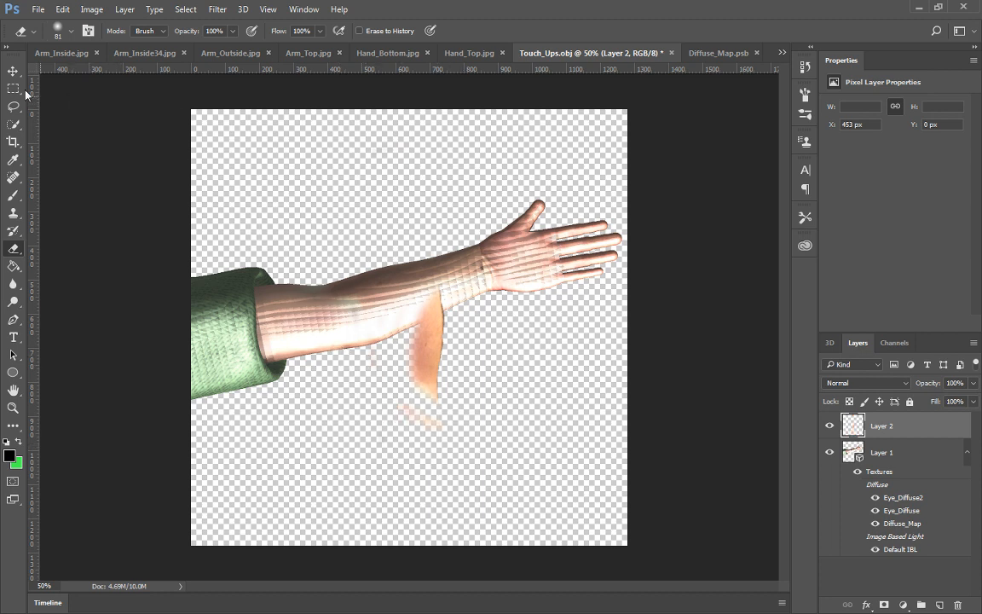
left_click_drag(417, 368, 441, 400)
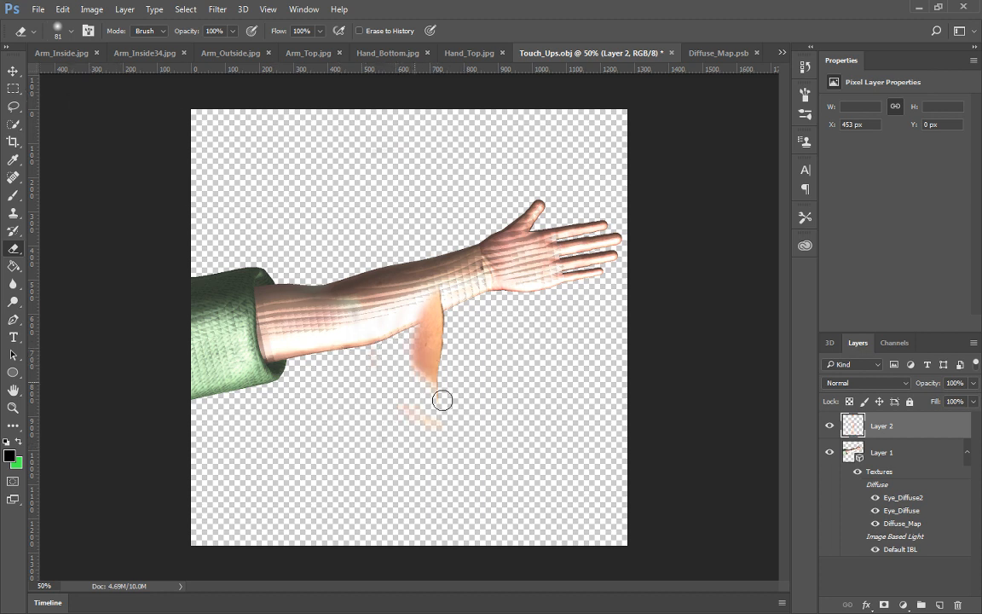
Move the skin patch up to the palm-side wrist and soften its edges with the 81 px Eraser
left_click(13, 71)
left_click_drag(431, 351, 483, 292)
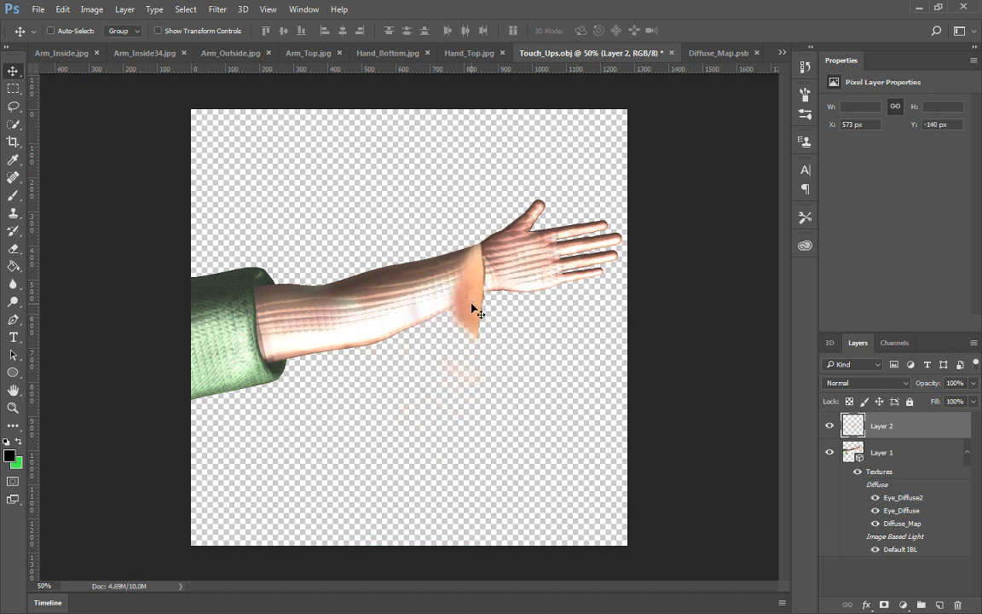
key("e")
mouse_move(466, 247)
left_mouse_down()
mouse_move(494, 282)
mouse_move(490, 263)
left_mouse_up()
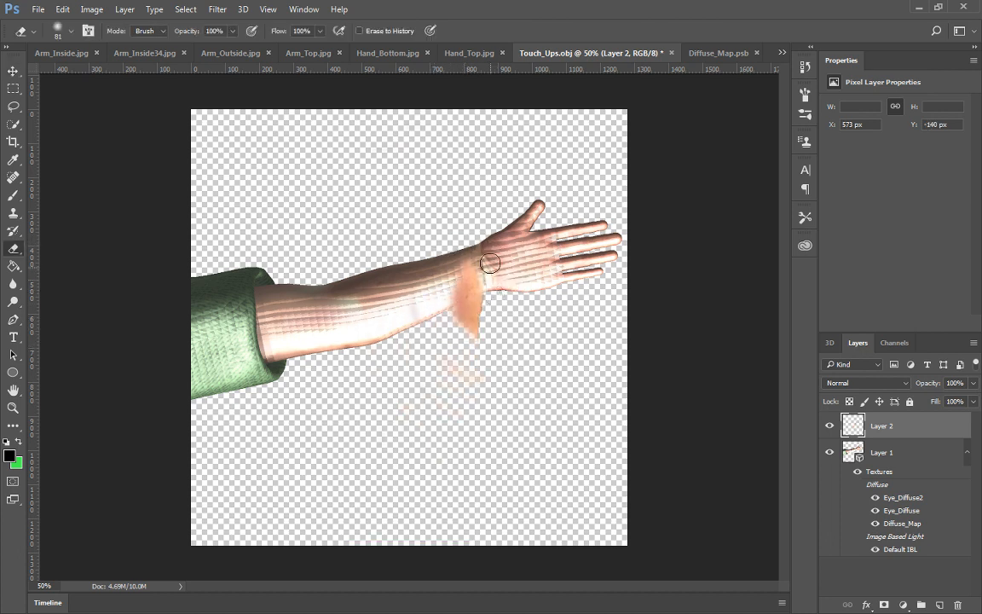
mouse_move(492, 319)
left_mouse_down()
mouse_move(488, 329)
mouse_move(473, 286)
mouse_move(479, 275)
left_mouse_up()
Position the softened patch across the palm-side wrist seam and merge it down into the model's layer
key("v")
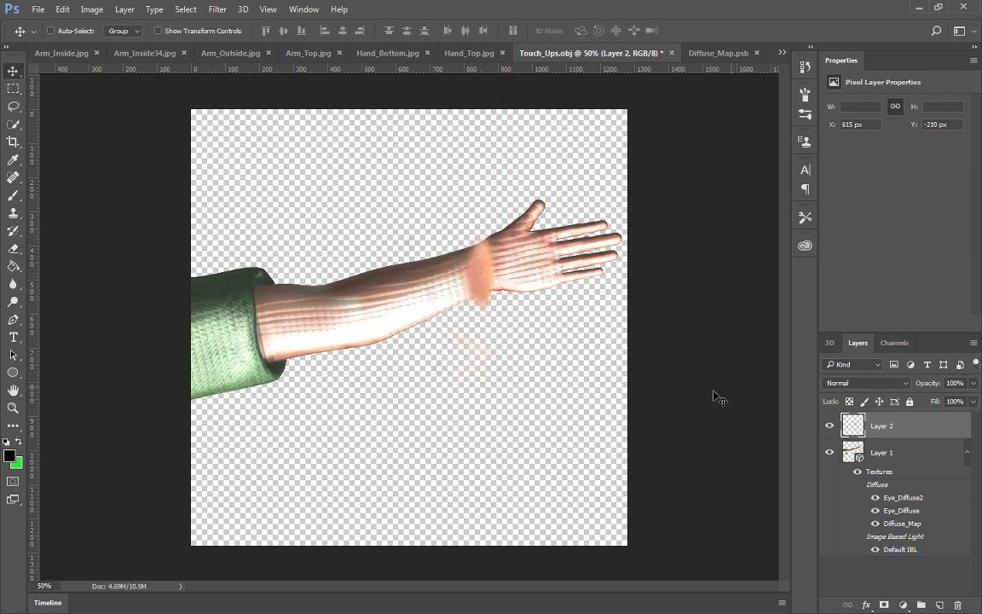
right_click(906, 429)
left_click(660, 496)
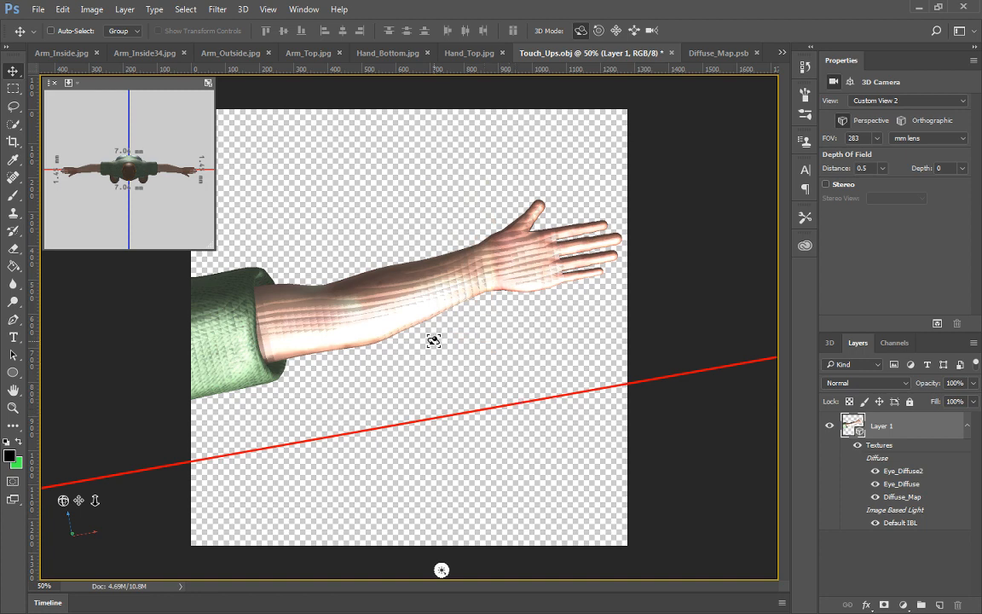
Show the model's other arm upright and paste the arm cut-out over it as a new layer
left_click_drag(433, 340, 493, 265)
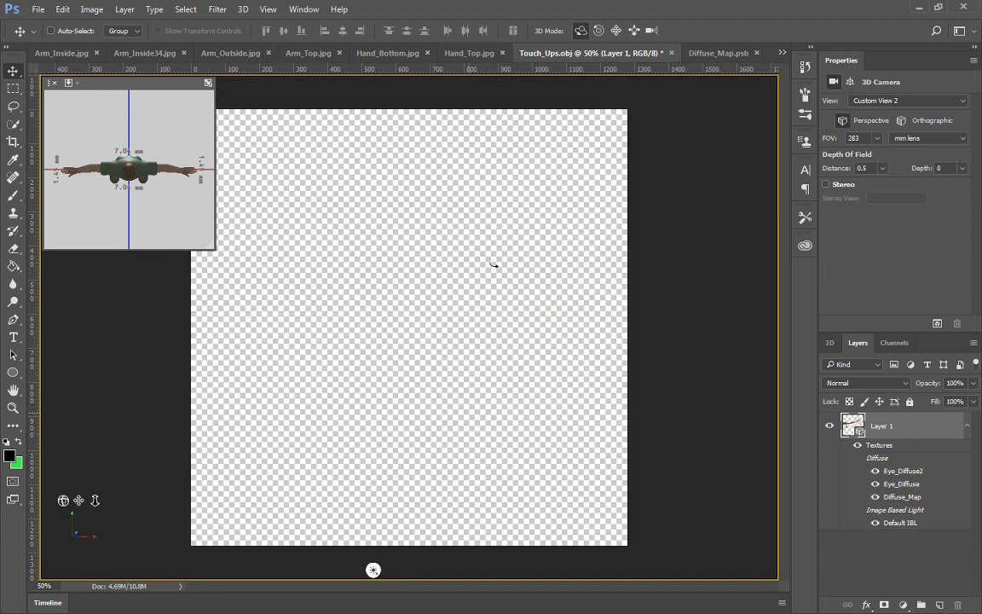
left_click(615, 29)
left_click_drag(366, 258, 648, 409)
left_click_drag(368, 346, 550, 101)
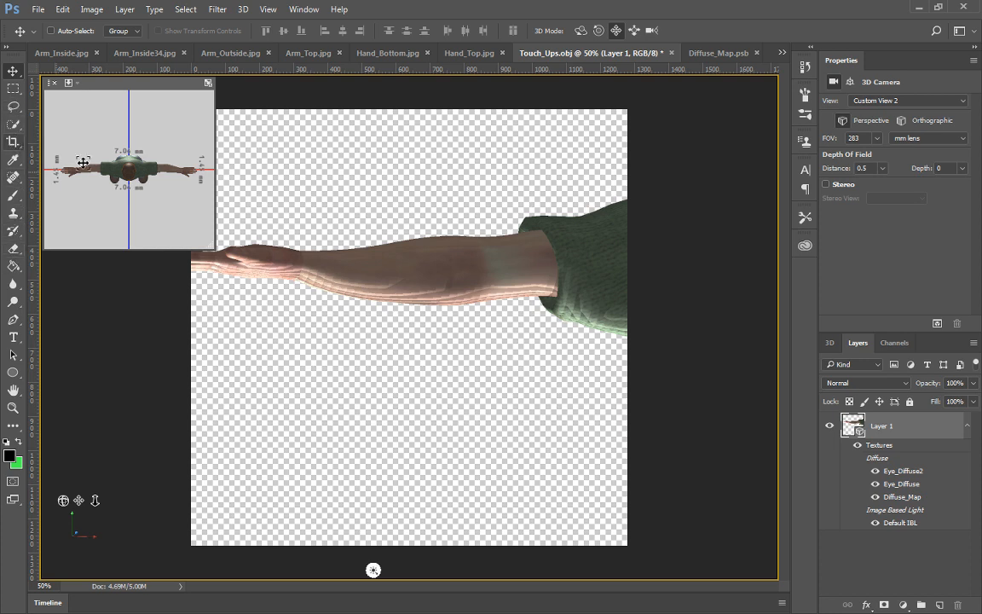
left_click(580, 30)
left_click_drag(394, 134, 554, 99)
key("ctrl+v")
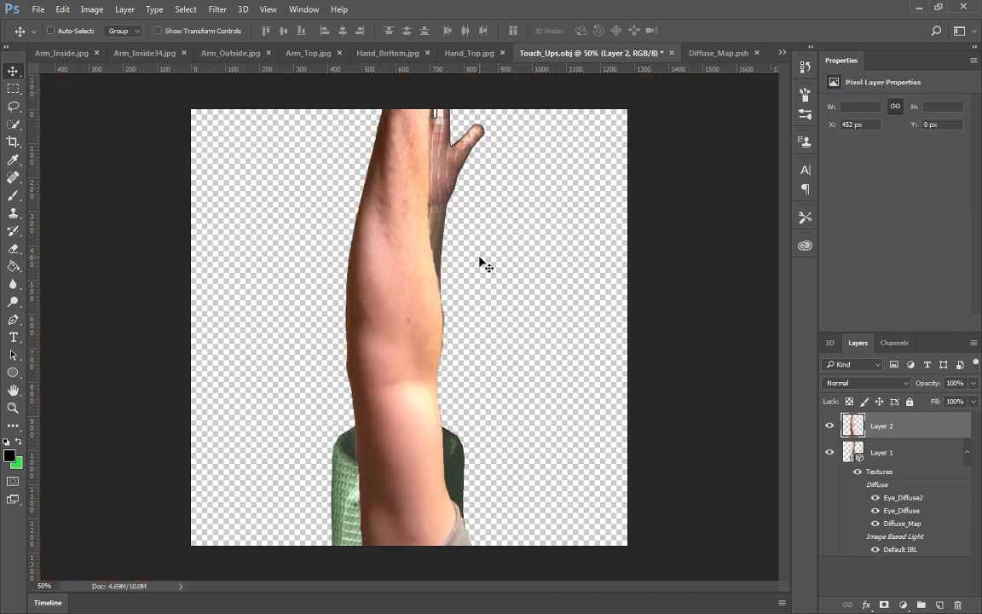
Fade the cut-out's long edges and erase its ends over the hand and sleeve with the soft 81 px Eraser
key("e")
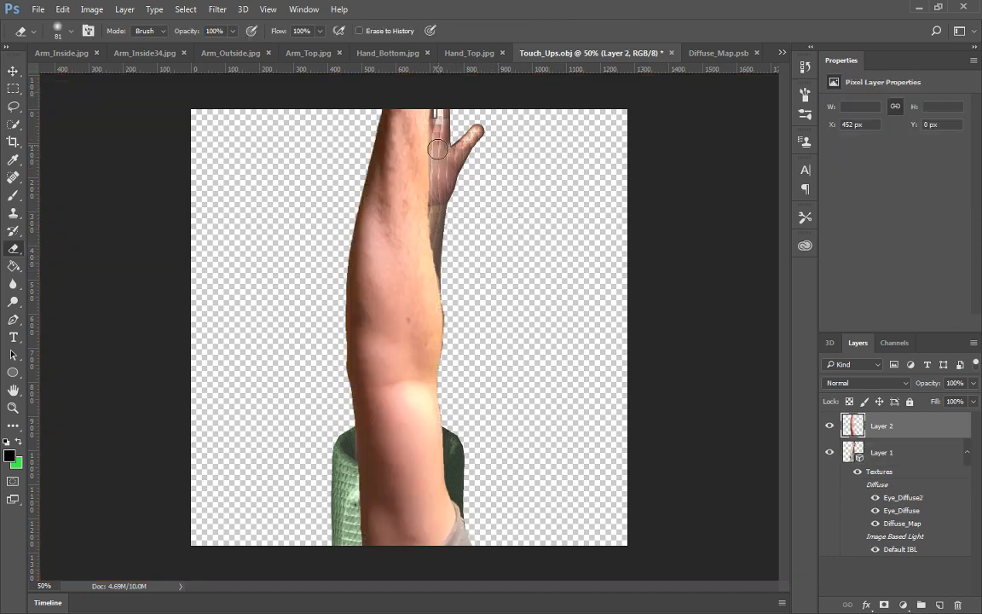
mouse_move(439, 119)
left_mouse_down()
mouse_move(421, 93)
mouse_move(368, 136)
mouse_move(354, 231)
mouse_move(375, 99)
mouse_move(341, 254)
mouse_move(337, 331)
mouse_move(385, 531)
mouse_move(352, 360)
mouse_move(355, 262)
mouse_move(377, 426)
mouse_move(421, 553)
mouse_move(360, 524)
mouse_move(431, 583)
mouse_move(456, 535)
mouse_move(422, 556)
mouse_move(479, 503)
mouse_move(414, 548)
mouse_move(471, 505)
mouse_move(423, 531)
left_mouse_up()
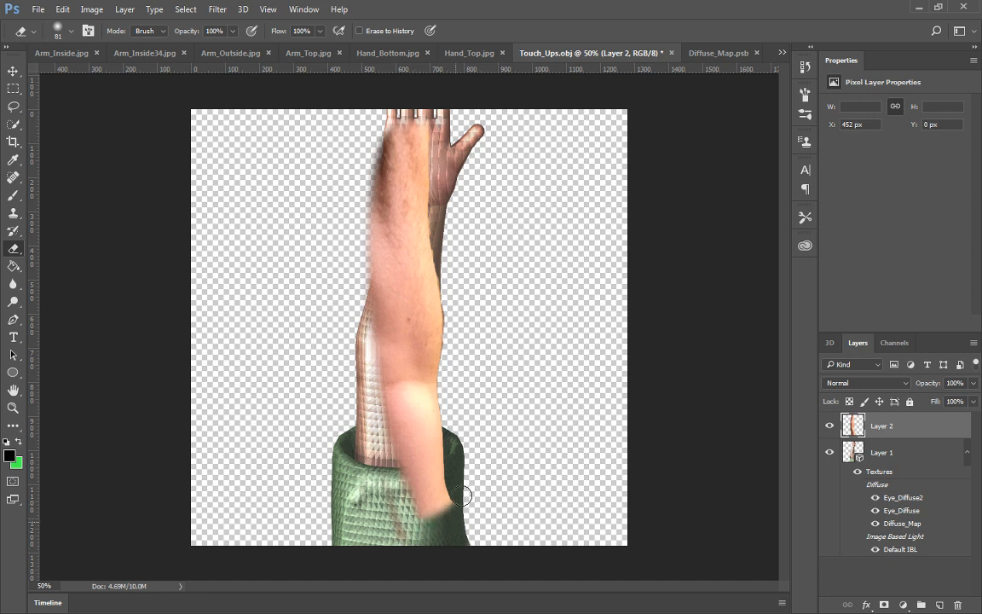
mouse_move(462, 496)
left_mouse_down()
mouse_move(424, 133)
mouse_move(384, 115)
mouse_move(345, 144)
mouse_move(385, 122)
mouse_move(429, 139)
mouse_move(477, 192)
mouse_move(435, 160)
mouse_move(358, 172)
mouse_move(378, 144)
left_mouse_up()
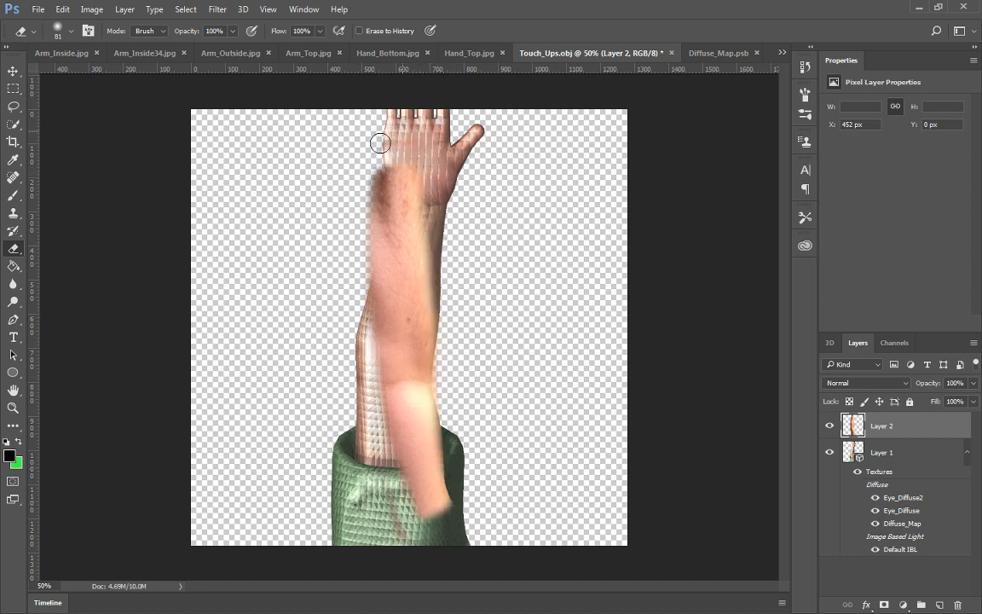
Move the blended cut-out over the forearm and rotate it about 10° to follow the arm between hand and sleeve
left_click(15, 71)
left_click_drag(410, 329, 382, 298)
key("ctrl")
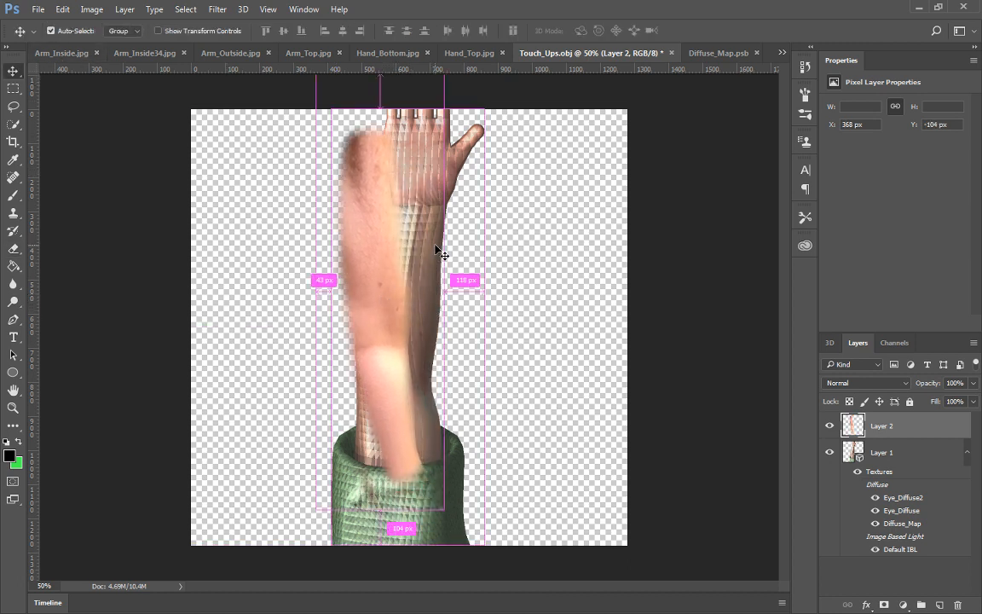
key("ctrl+t")
left_click_drag(501, 222, 503, 234)
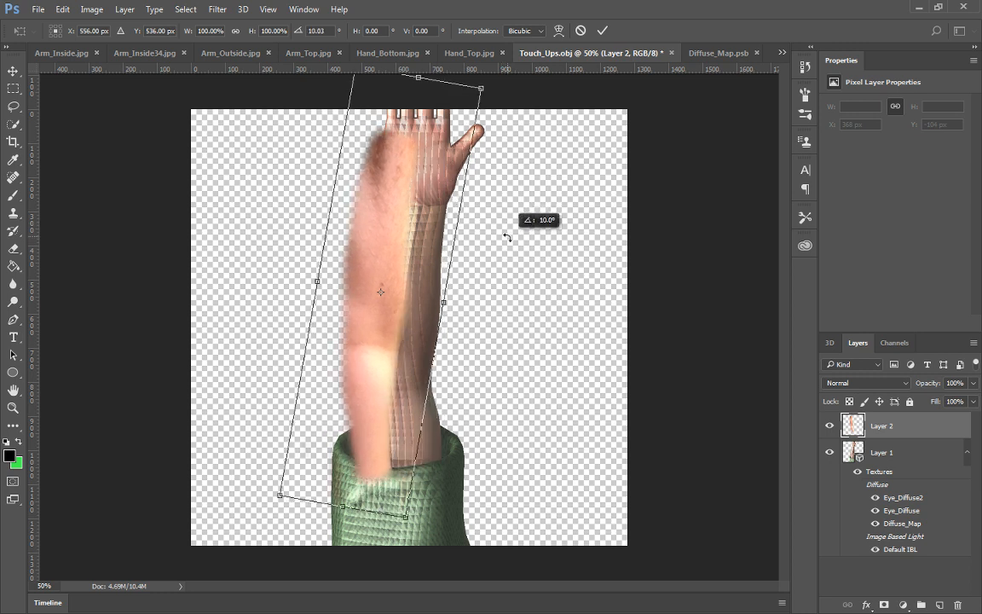
left_click_drag(406, 242, 410, 235)
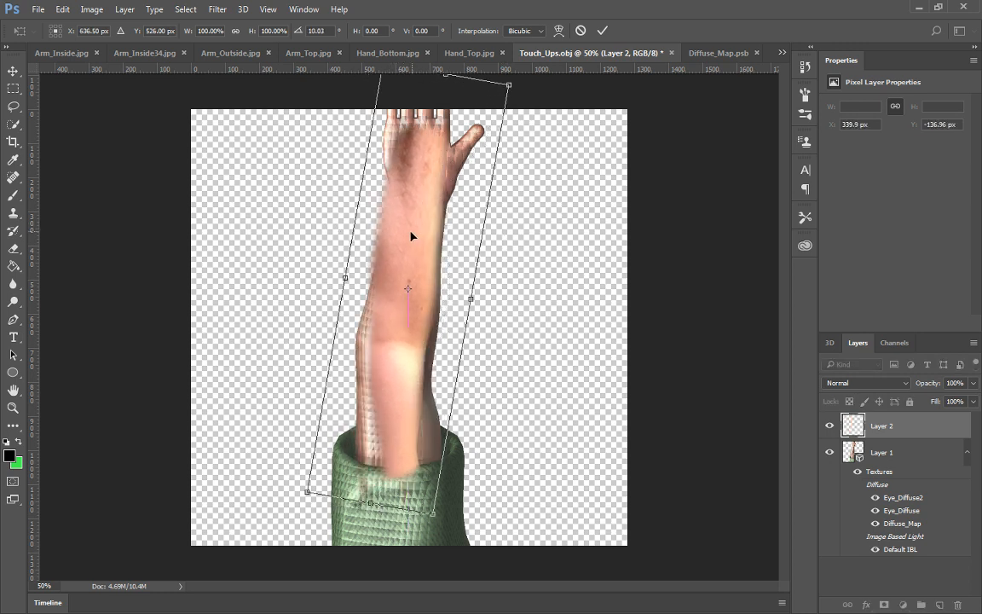
key("Return")
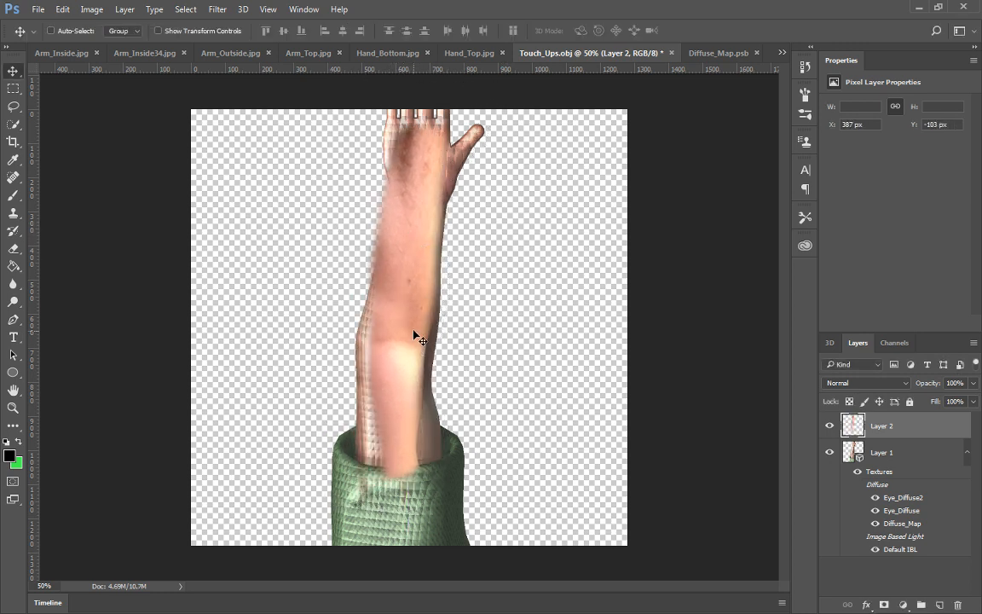
Erase the cut-out's overlap on the hand, the forearm's outer edge and the sleeve with the soft 81 px Eraser, and merge it down
key("e")
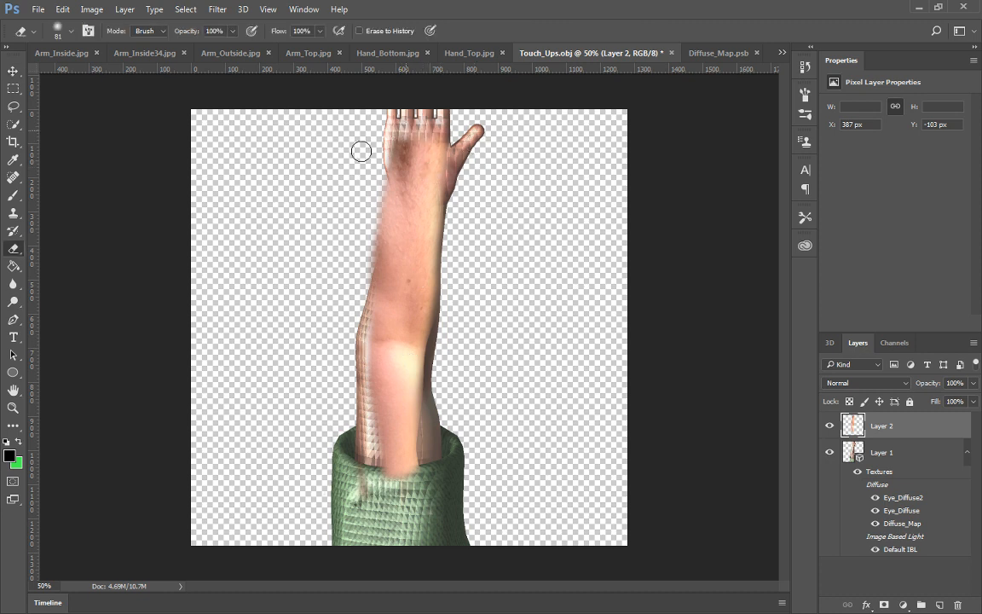
mouse_move(362, 149)
left_mouse_down()
mouse_move(463, 142)
mouse_move(390, 143)
mouse_move(423, 154)
mouse_move(401, 166)
mouse_move(500, 187)
left_mouse_up()
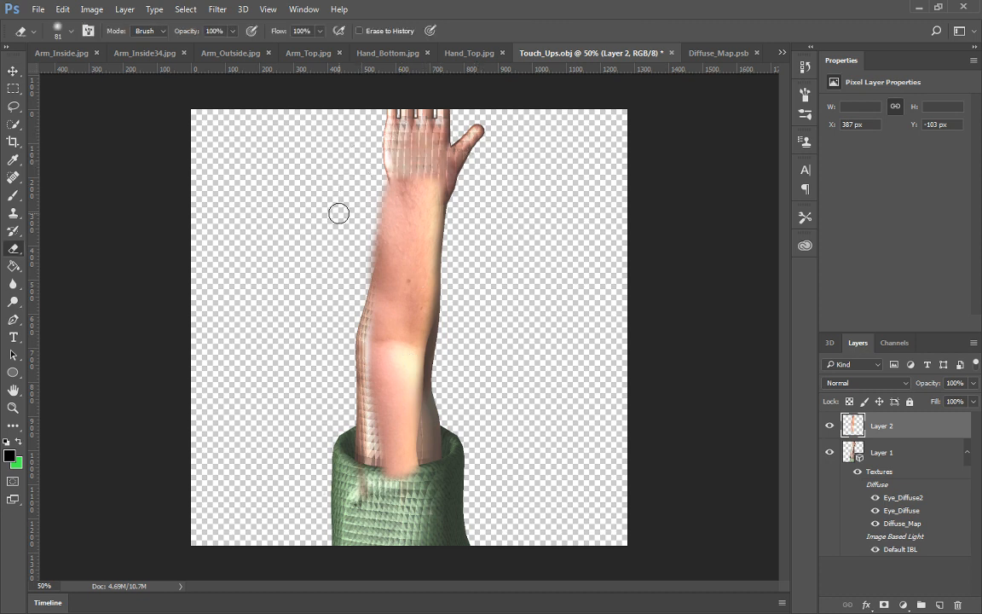
mouse_move(338, 214)
left_mouse_down()
mouse_move(496, 205)
mouse_move(386, 180)
mouse_move(345, 209)
mouse_move(401, 187)
mouse_move(454, 191)
mouse_move(483, 205)
mouse_move(389, 195)
mouse_move(343, 246)
left_mouse_up()
left_click_drag(384, 203, 369, 341)
mouse_move(384, 477)
left_mouse_down()
mouse_move(358, 463)
mouse_move(407, 469)
mouse_move(452, 428)
mouse_move(419, 460)
mouse_move(430, 429)
mouse_move(431, 202)
left_mouse_up()
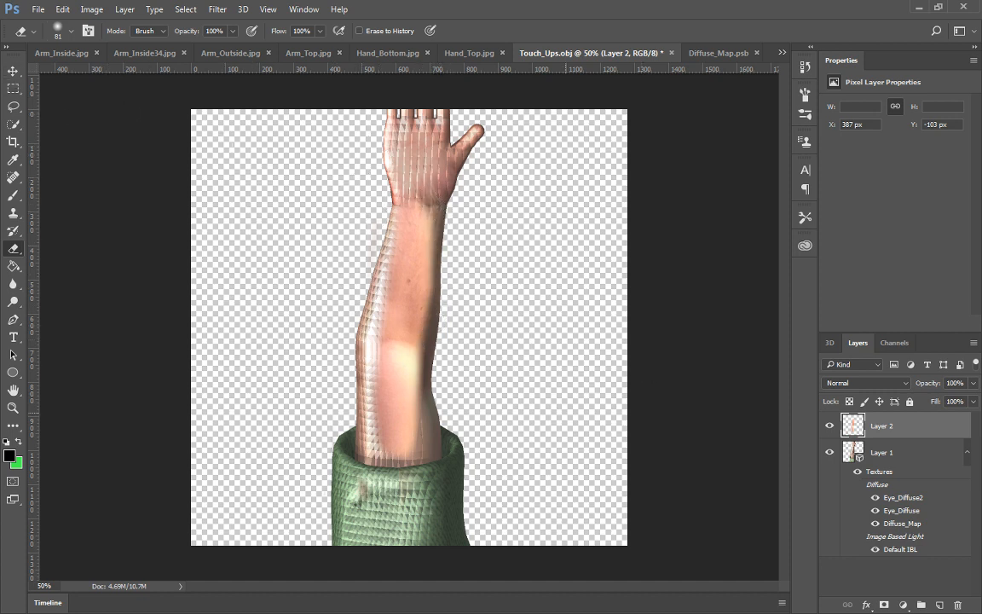
right_click(909, 433)
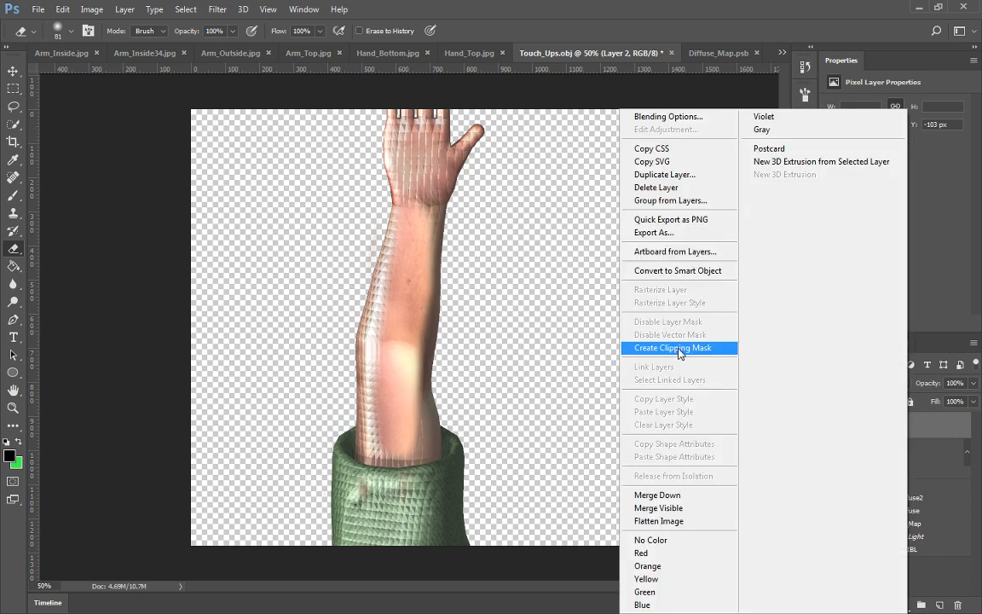
left_click(658, 494)
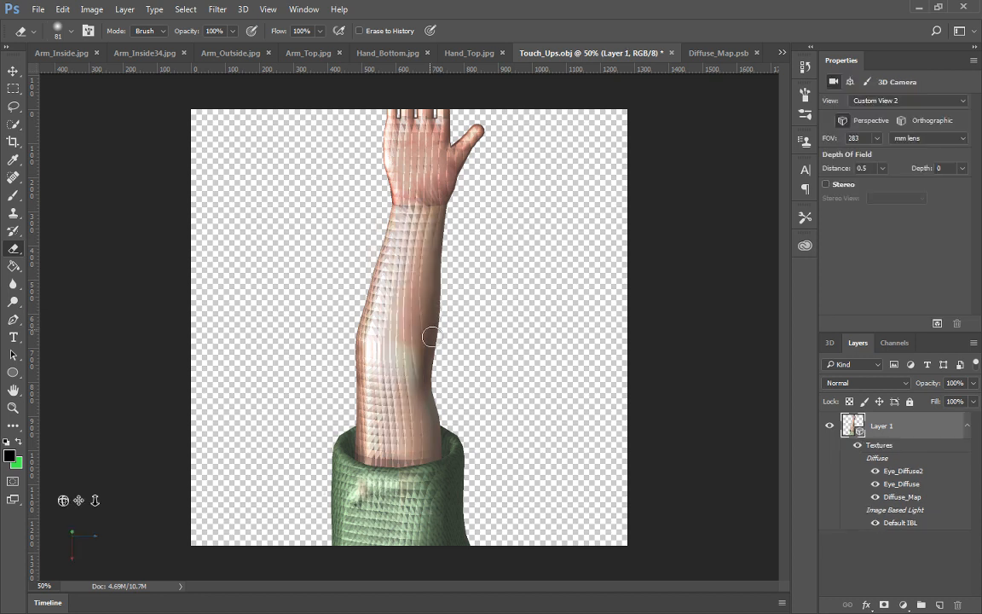
Paste the arm cut-out as a new layer and erase it down to a small skin patch beside the elbow
key("ctrl+z")
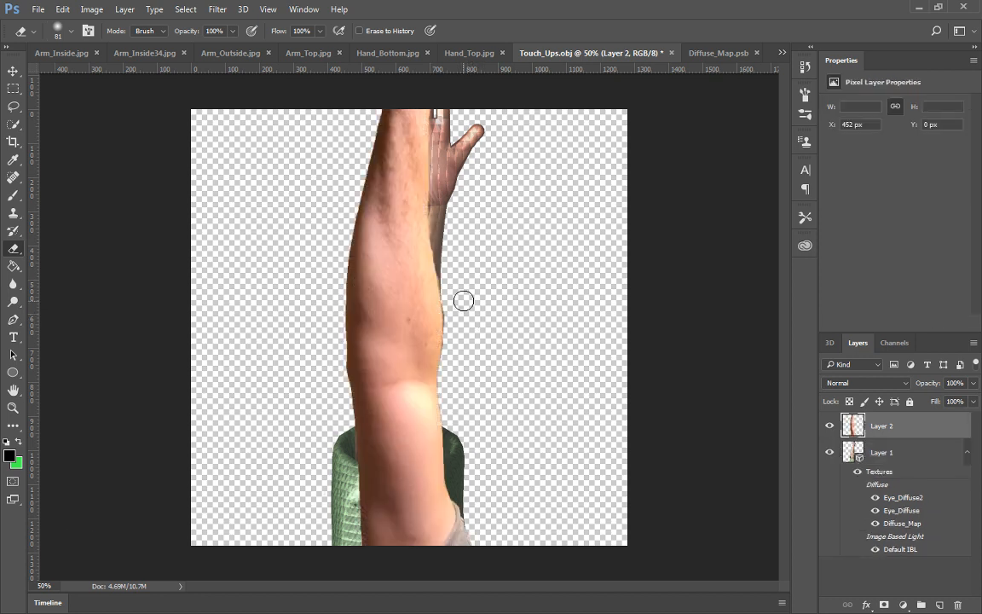
left_click_drag(434, 410, 422, 393)
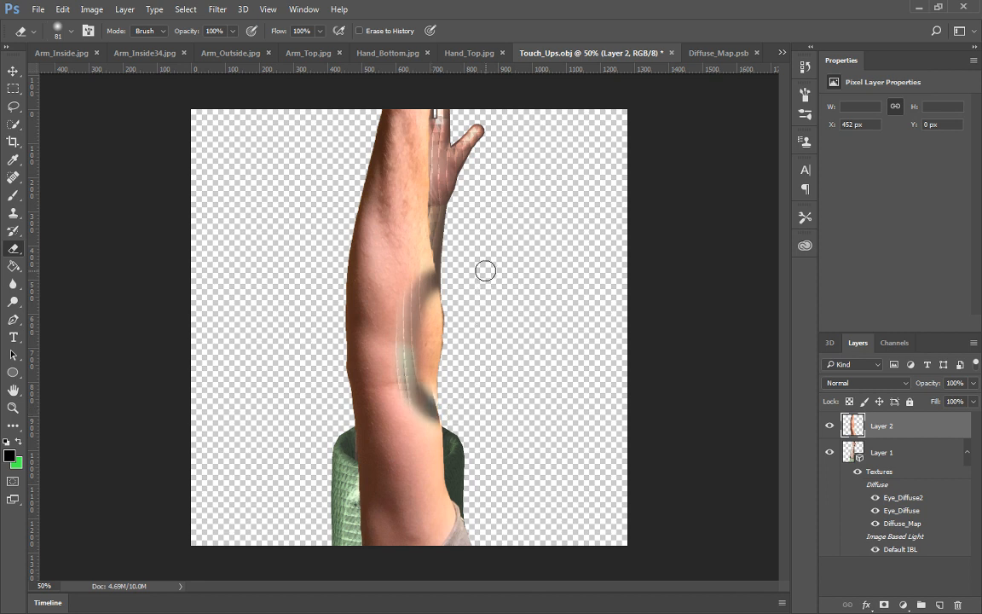
key("ctrl+z")
mouse_move(453, 288)
left_mouse_down()
mouse_move(421, 288)
mouse_move(404, 346)
mouse_move(428, 392)
mouse_move(450, 395)
mouse_move(404, 396)
mouse_move(373, 237)
mouse_move(371, 319)
left_mouse_up()
mouse_move(372, 237)
left_mouse_down()
mouse_move(378, 355)
mouse_move(395, 314)
left_mouse_up()
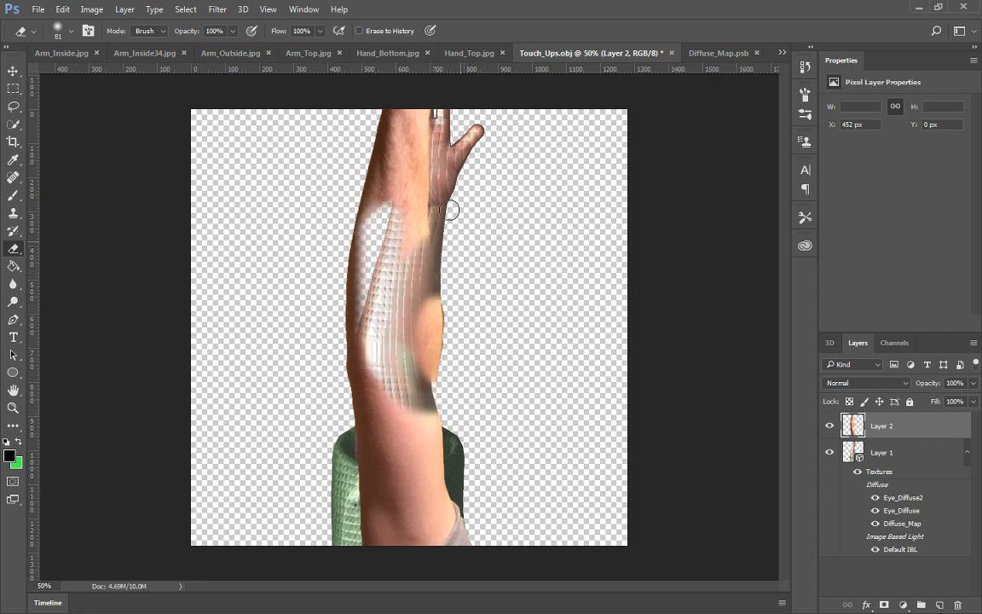
mouse_move(449, 210)
left_mouse_down()
mouse_move(340, 204)
mouse_move(375, 102)
left_mouse_up()
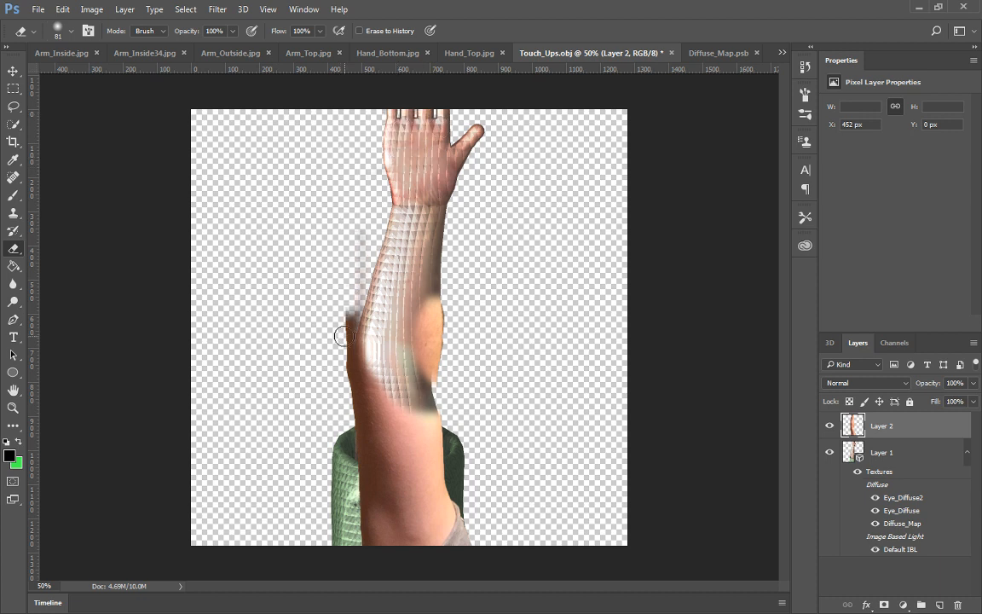
mouse_move(341, 336)
left_mouse_down()
mouse_move(362, 298)
mouse_move(353, 429)
mouse_move(381, 422)
mouse_move(470, 431)
mouse_move(382, 389)
mouse_move(445, 412)
mouse_move(363, 326)
mouse_move(373, 481)
mouse_move(406, 532)
mouse_move(383, 529)
mouse_move(377, 547)
mouse_move(353, 489)
left_mouse_up()
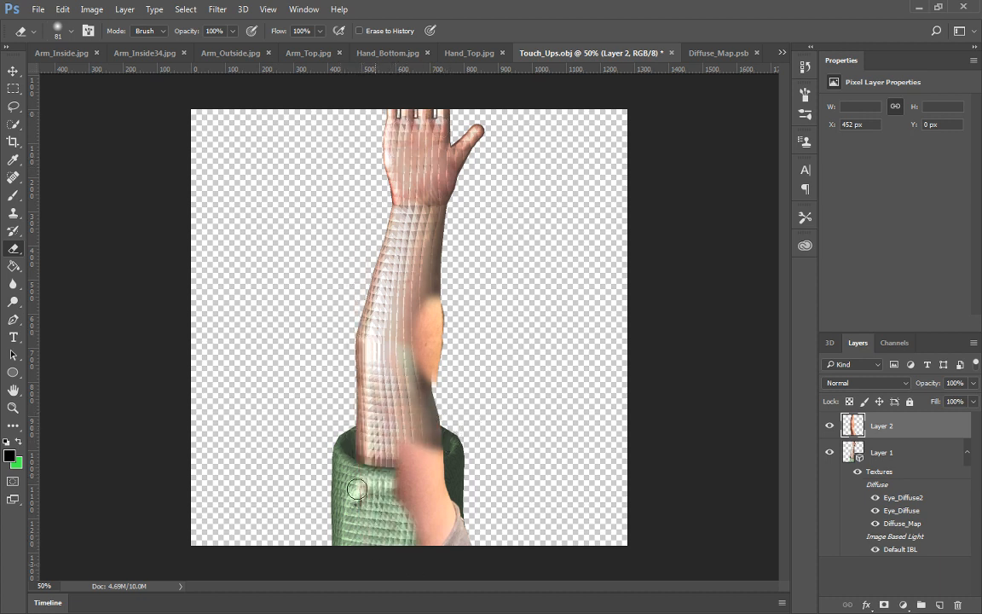
mouse_move(454, 445)
left_mouse_down()
mouse_move(393, 438)
mouse_move(466, 476)
mouse_move(373, 494)
mouse_move(447, 489)
mouse_move(458, 506)
mouse_move(417, 537)
left_mouse_up()
Rotate the skin patch about -88° and lay it across the wrist seam
key("v")
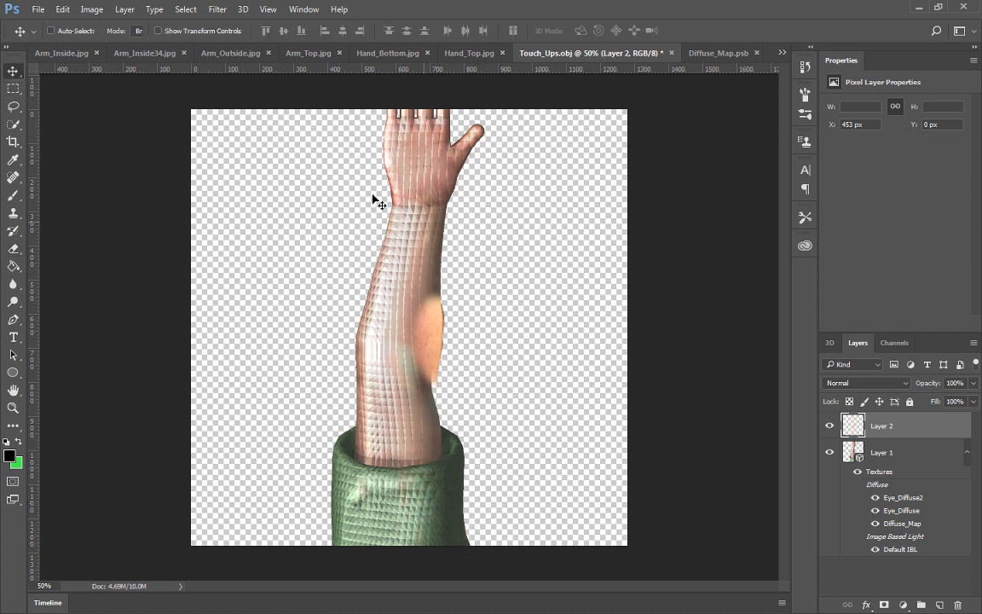
mouse_move(377, 298)
left_mouse_down()
mouse_move(417, 222)
mouse_move(408, 211)
mouse_move(445, 230)
left_mouse_up()
key("ctrl+t")
left_click_drag(491, 268, 422, 123)
left_click_drag(419, 198, 432, 211)
key("Return")
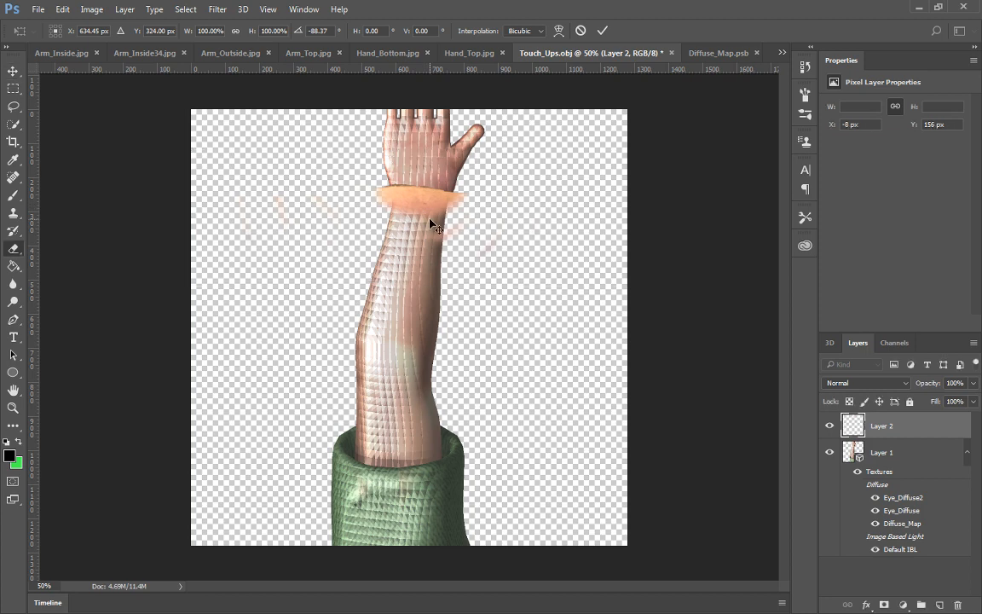
Soften the wrist patch's edges with the Eraser and merge it down into the model's layer
key("e")
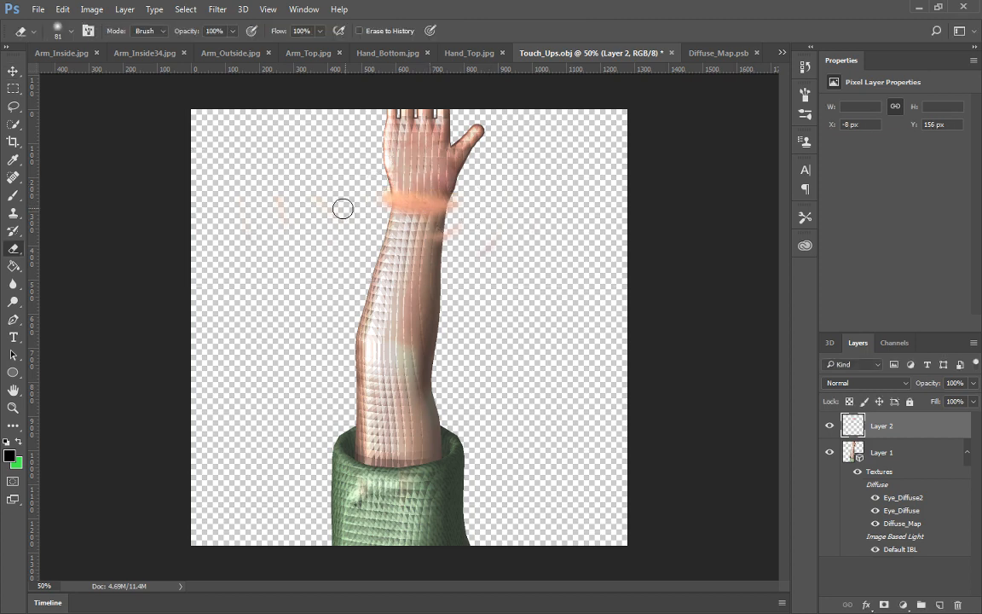
right_click(900, 428)
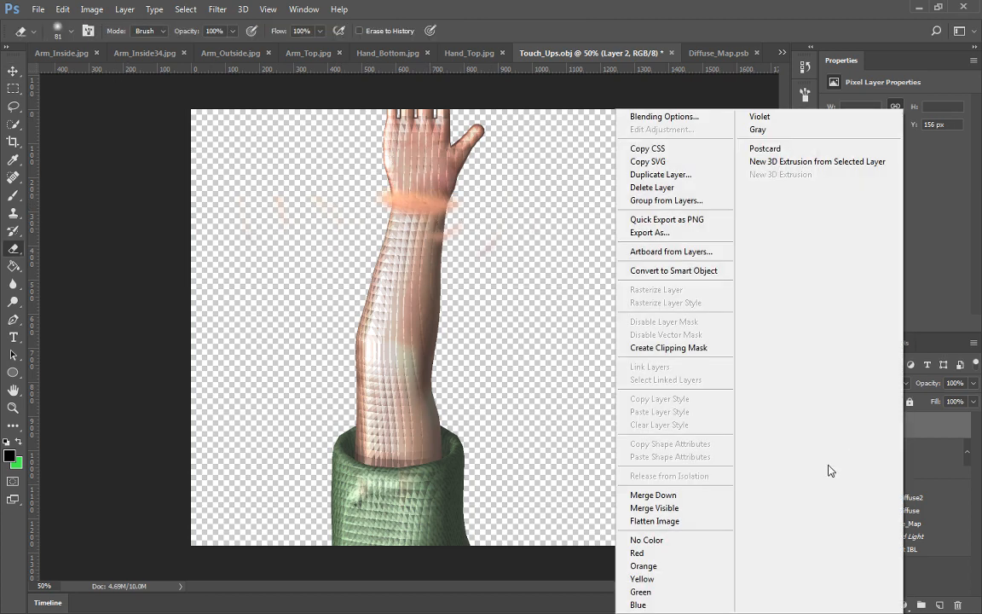
left_click(620, 497)
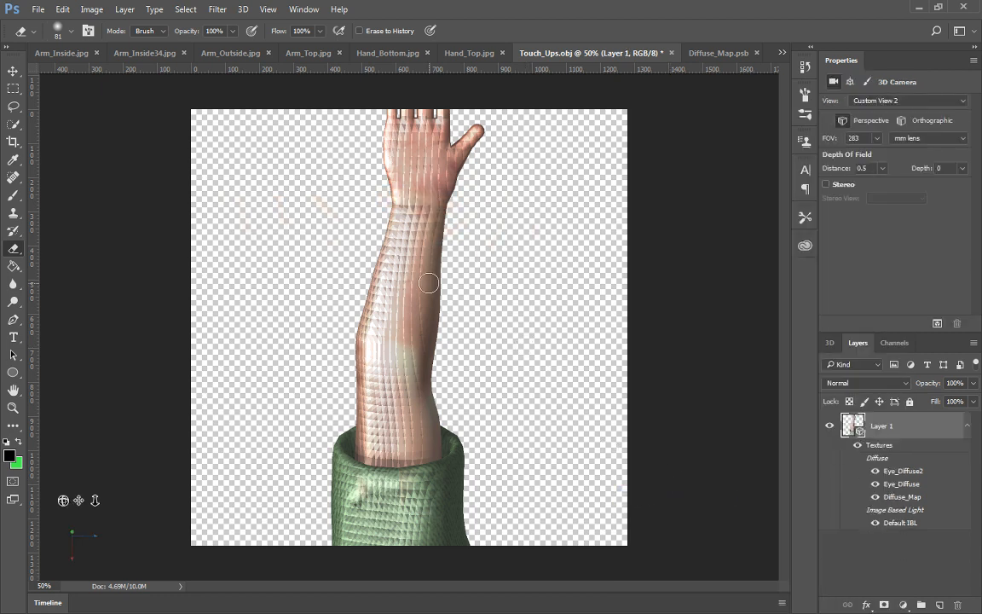
Paste the arm cut-out again and erase all but a narrow skin patch along the forearm's thumb-side edge
key("ctrl+z")
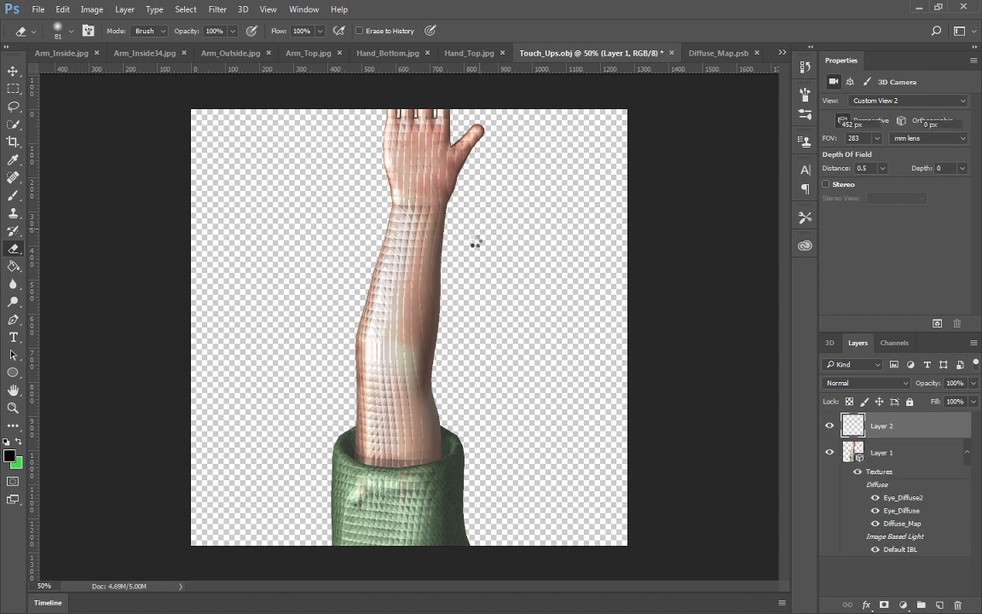
mouse_move(428, 262)
left_mouse_down()
mouse_move(398, 324)
mouse_move(401, 348)
mouse_move(405, 286)
mouse_move(427, 230)
mouse_move(382, 365)
mouse_move(422, 396)
mouse_move(449, 348)
mouse_move(449, 312)
mouse_move(395, 199)
mouse_move(294, 243)
mouse_move(394, 177)
mouse_move(414, 135)
mouse_move(362, 124)
mouse_move(411, 108)
mouse_move(504, 143)
mouse_move(370, 163)
mouse_move(418, 218)
mouse_move(430, 215)
mouse_move(379, 217)
mouse_move(348, 366)
mouse_move(370, 253)
mouse_move(380, 343)
mouse_move(363, 458)
mouse_move(348, 399)
mouse_move(399, 565)
mouse_move(290, 528)
mouse_move(322, 522)
mouse_move(301, 515)
mouse_move(398, 526)
mouse_move(303, 487)
mouse_move(453, 494)
mouse_move(377, 451)
mouse_move(232, 430)
mouse_move(433, 483)
left_mouse_up()
mouse_move(362, 436)
left_mouse_down()
mouse_move(480, 411)
mouse_move(329, 409)
mouse_move(459, 399)
mouse_move(330, 366)
mouse_move(469, 386)
mouse_move(416, 425)
mouse_move(399, 423)
mouse_move(368, 384)
left_mouse_up()
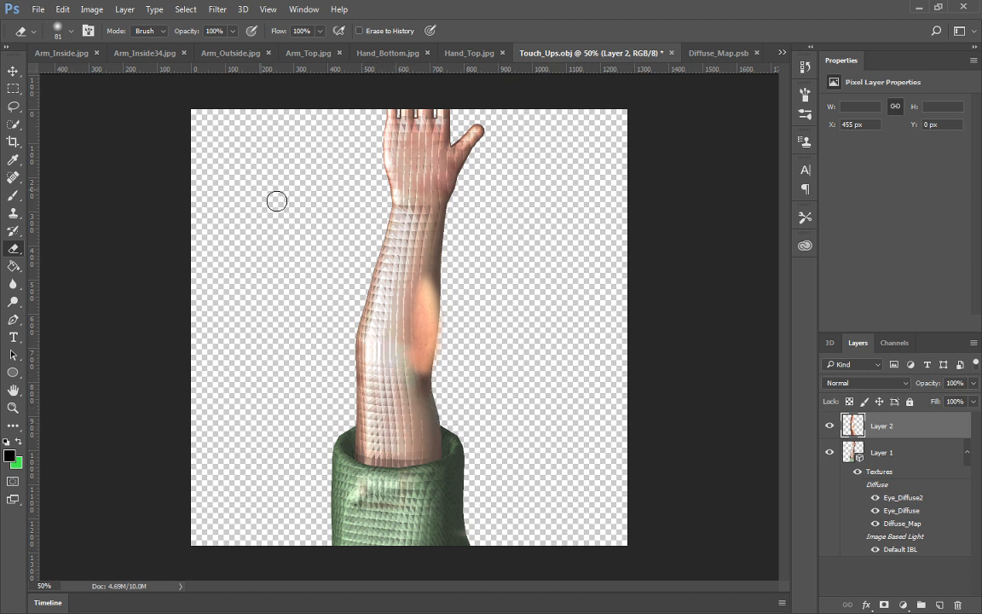
Rotate the narrow skin patch about -83°, lay it across the wrist seam and merge it down
left_click(13, 71)
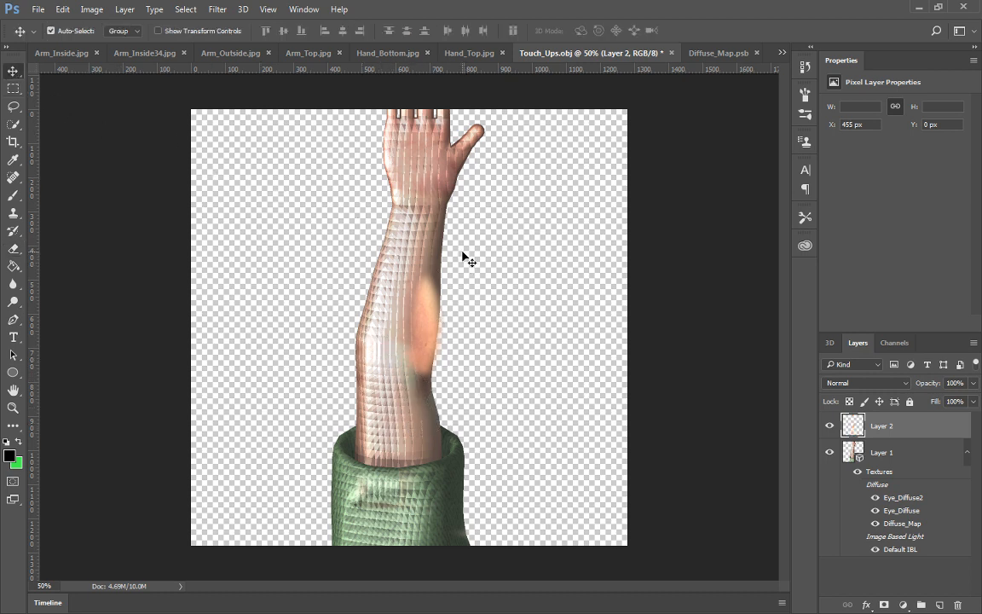
key("ctrl+t")
left_click_drag(497, 304, 422, 187)
left_click_drag(431, 318, 433, 208)
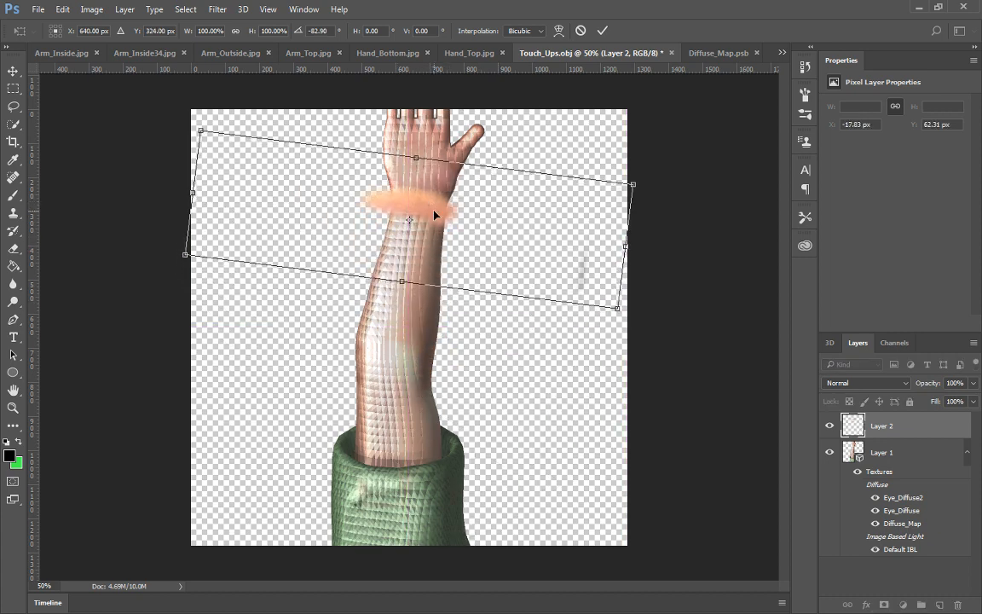
key("Return")
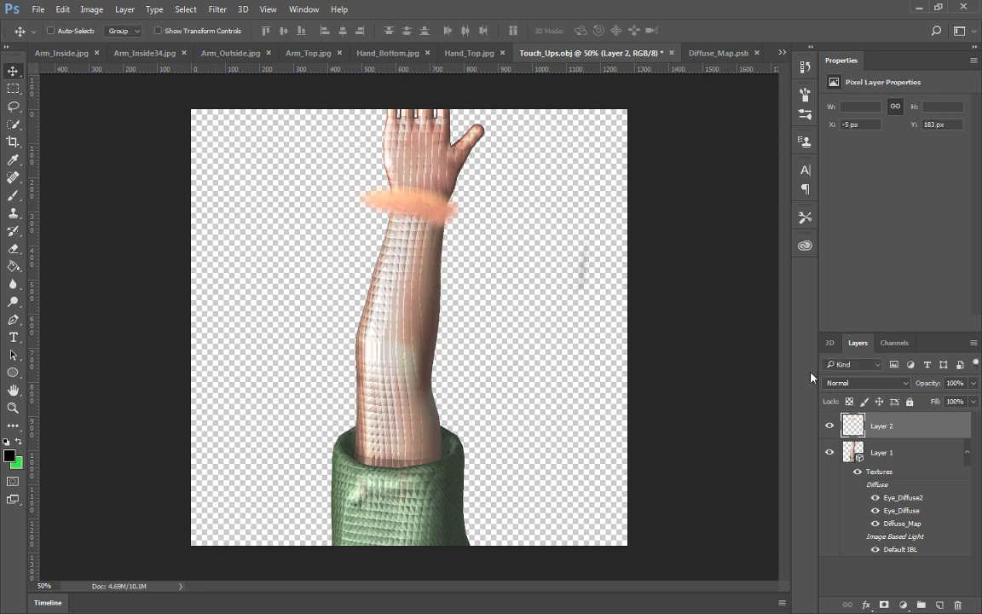
right_click(900, 428)
left_click(648, 493)
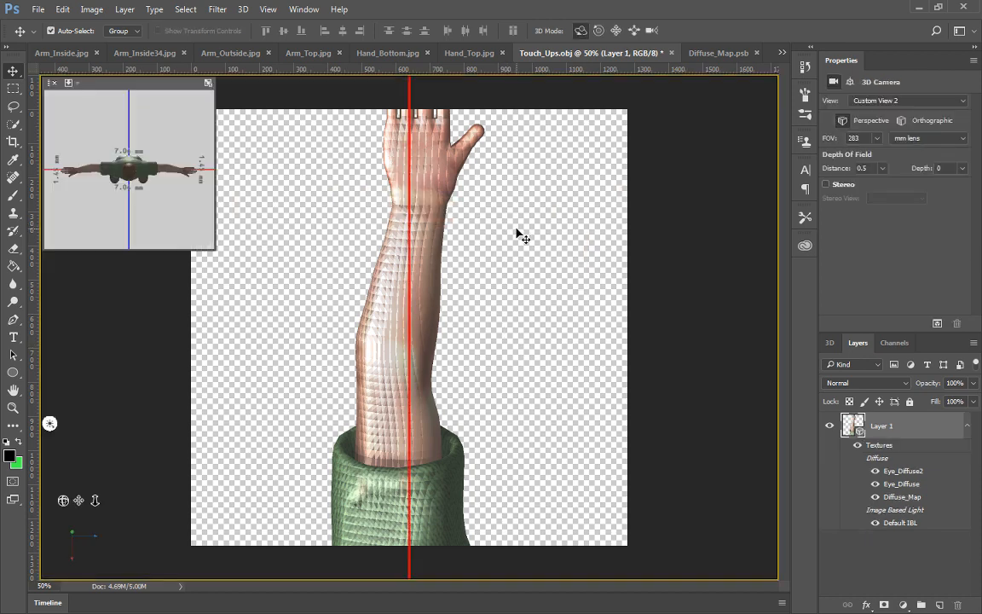
Turn the model to show the arm's shaded side with the hand pointing down, and paste the arm cut-out over it as a new layer
key("ctrl+plus")
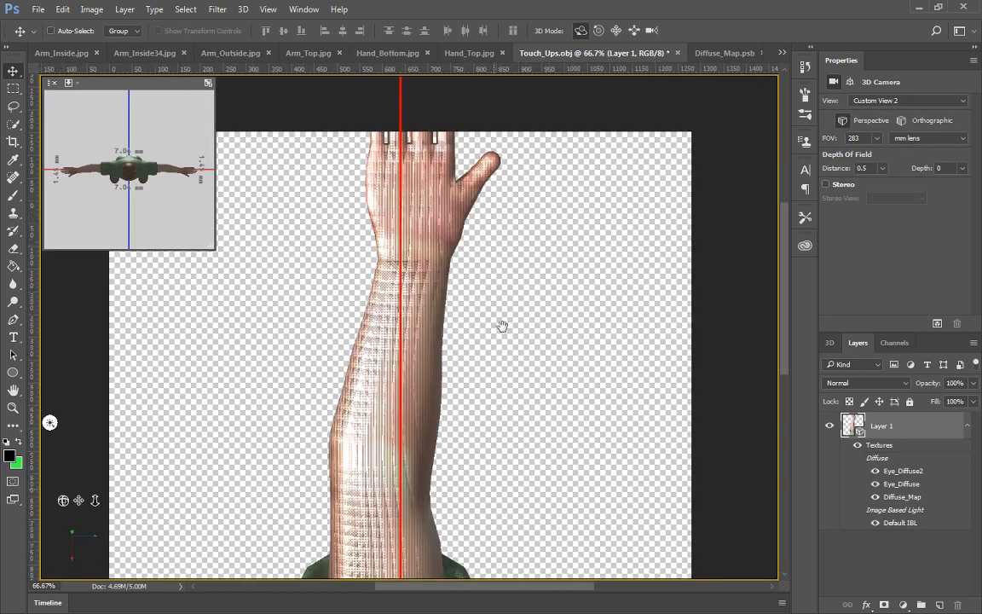
scroll(503, 326, "up", 3)
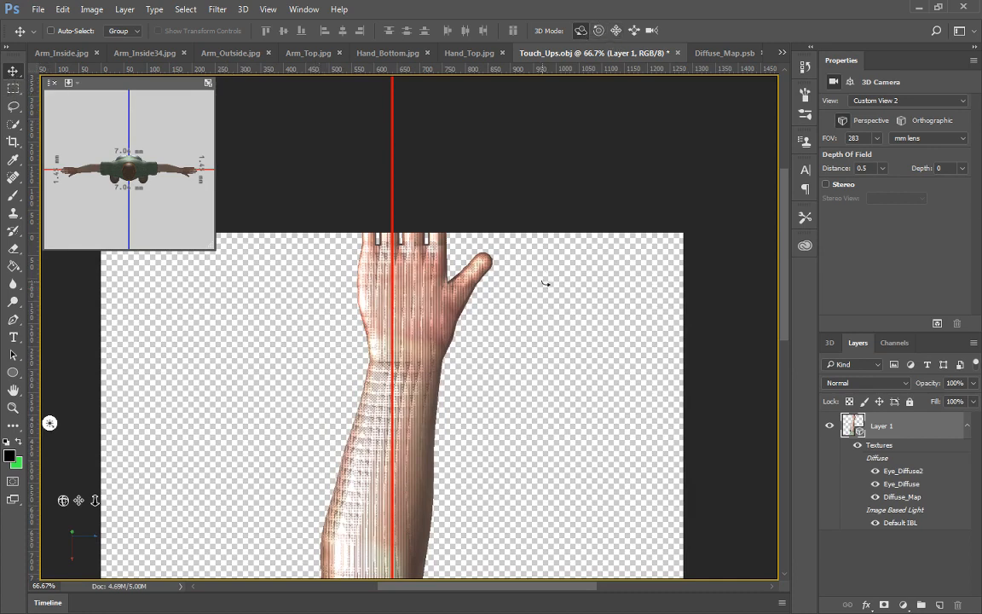
left_click_drag(545, 283, 586, 327)
scroll(520, 277, "up", 4)
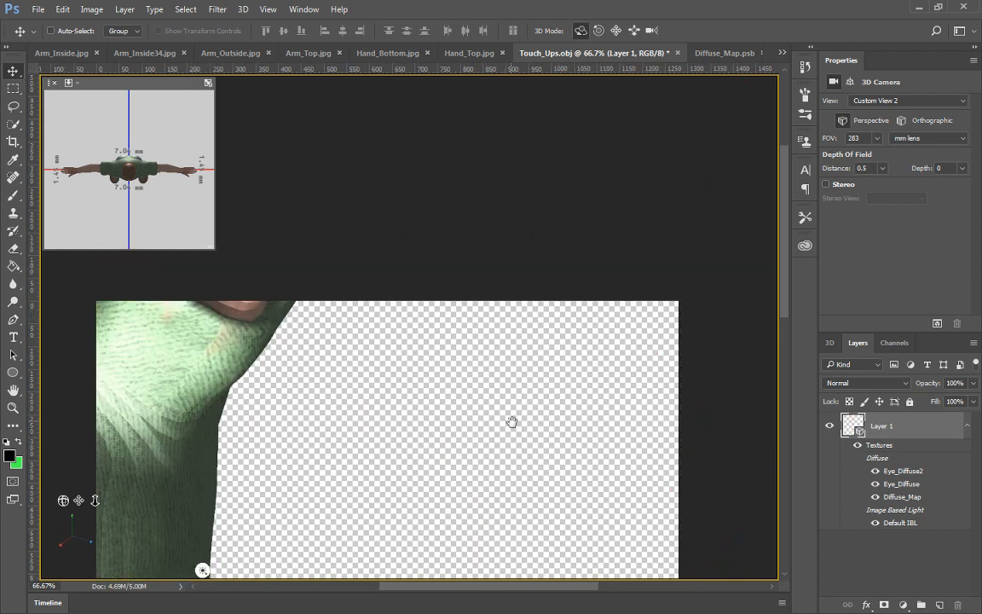
scroll(518, 336, "down", 4)
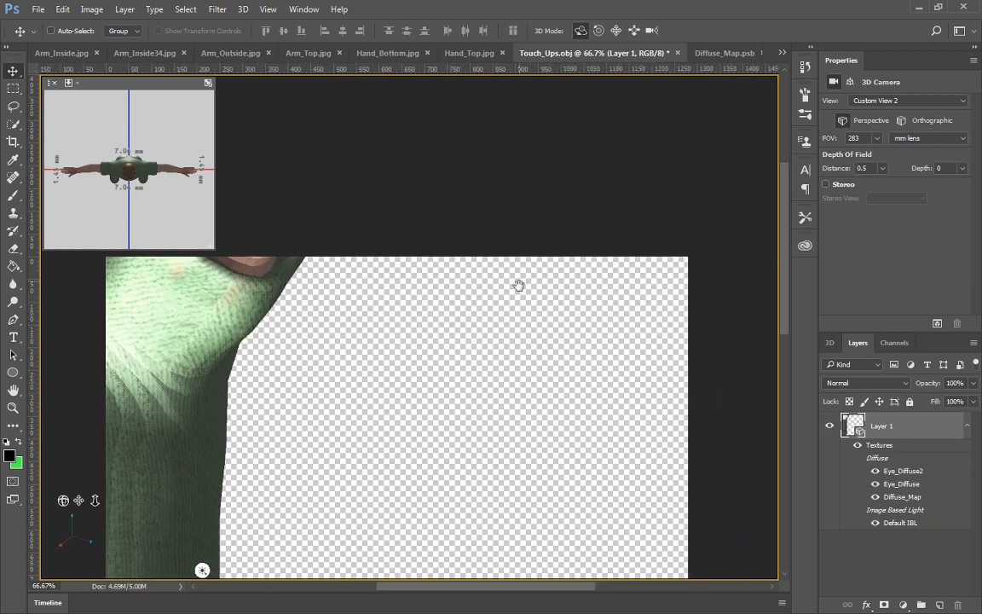
left_click_drag(516, 231, 498, 309)
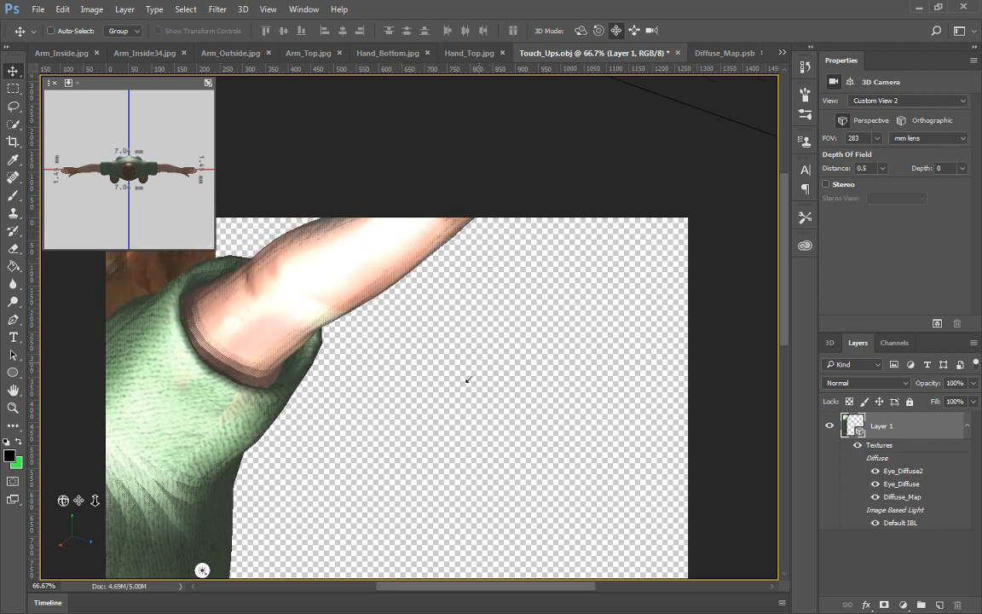
left_click_drag(467, 380, 431, 249)
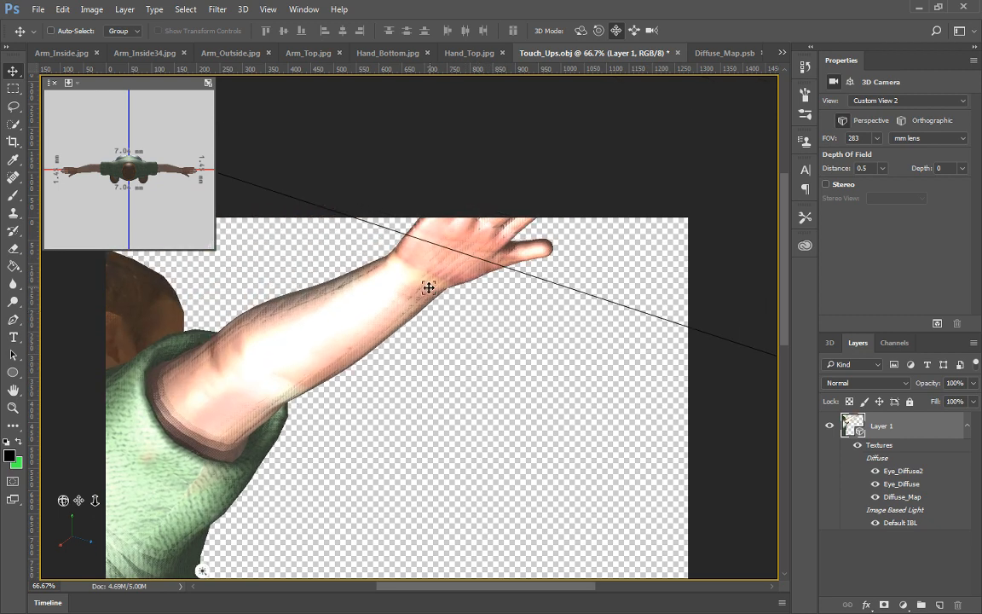
left_click(580, 31)
left_click_drag(469, 389, 404, 472)
left_click_drag(519, 405, 533, 296)
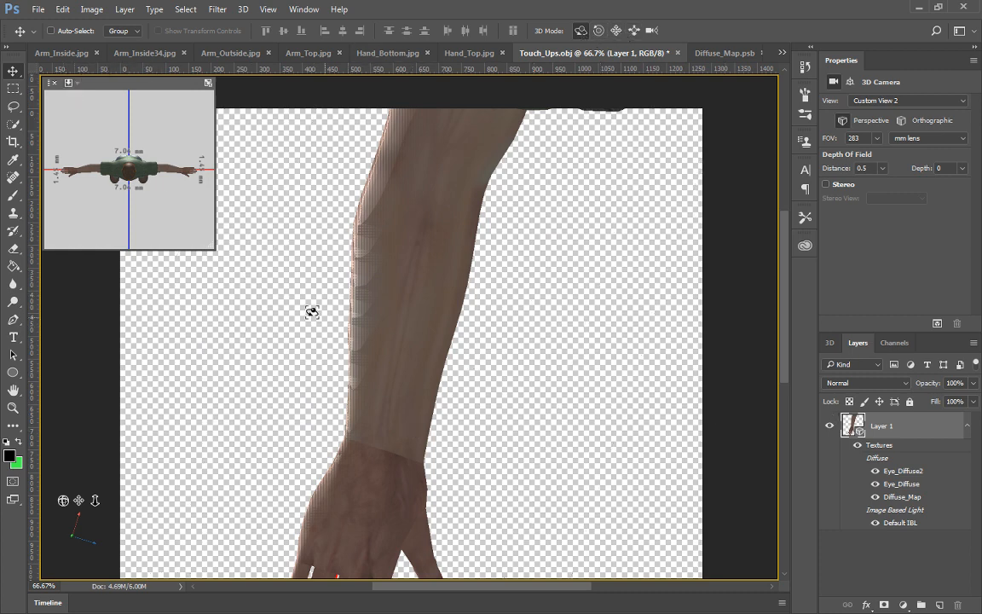
mouse_move(596, 376)
left_mouse_down()
mouse_move(599, 365)
mouse_move(613, 369)
left_mouse_up()
key("ctrl+v")
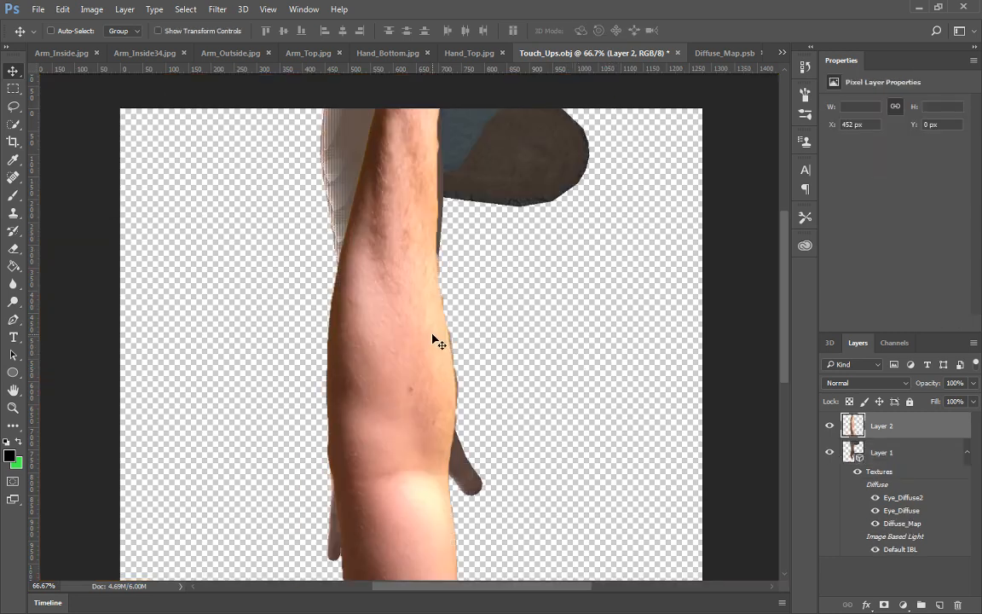
Erase the cut-out over the forearm and hand with the soft 81 px Eraser, keeping a small skin patch beside the thumb
key("e")
mouse_move(434, 341)
left_mouse_down()
mouse_move(399, 370)
mouse_move(373, 422)
mouse_move(373, 457)
mouse_move(387, 380)
mouse_move(401, 442)
mouse_move(443, 488)
mouse_move(464, 493)
mouse_move(391, 463)
mouse_move(471, 519)
mouse_move(418, 513)
mouse_move(468, 532)
mouse_move(317, 556)
mouse_move(366, 596)
mouse_move(328, 545)
mouse_move(326, 475)
mouse_move(390, 328)
mouse_move(324, 478)
mouse_move(348, 462)
mouse_move(435, 323)
mouse_move(345, 364)
mouse_move(408, 258)
mouse_move(396, 296)
mouse_move(343, 314)
mouse_move(421, 317)
left_mouse_up()
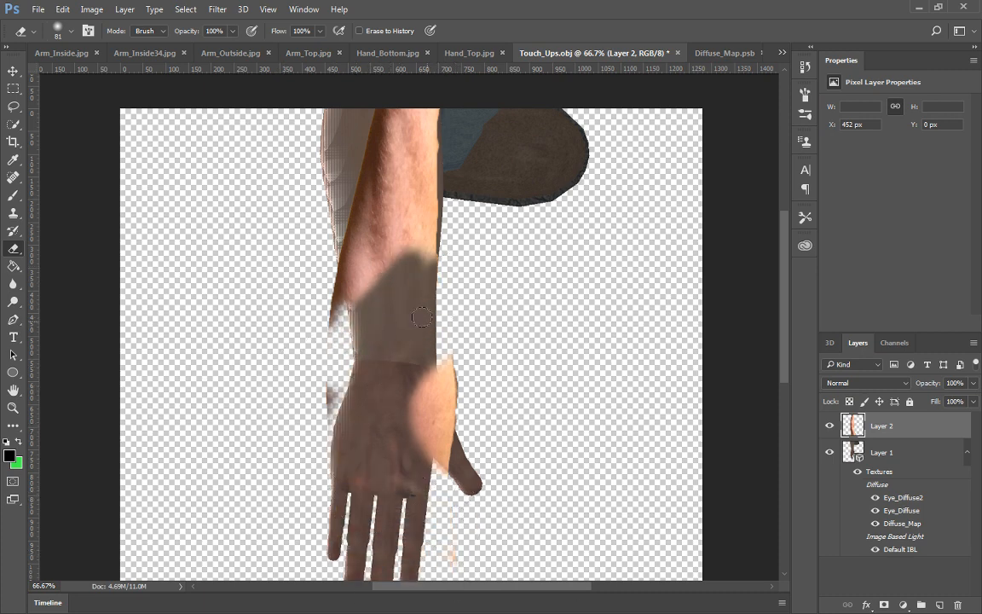
mouse_move(458, 429)
left_mouse_down()
mouse_move(447, 456)
mouse_move(413, 486)
left_mouse_up()
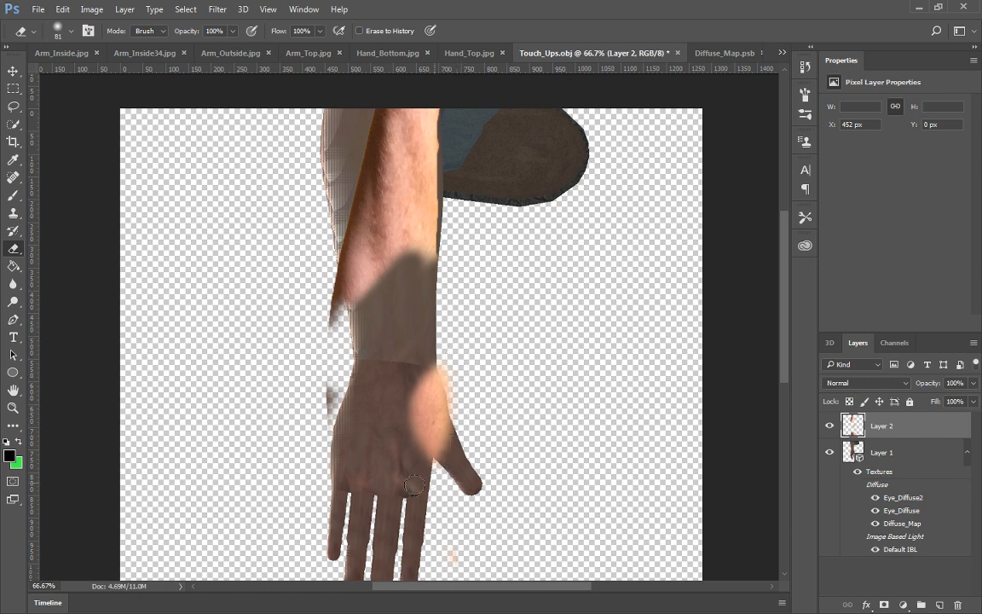
mouse_move(335, 386)
left_mouse_down()
mouse_move(429, 214)
mouse_move(287, 307)
mouse_move(403, 250)
mouse_move(328, 320)
mouse_move(397, 219)
mouse_move(298, 254)
mouse_move(312, 226)
mouse_move(451, 182)
mouse_move(411, 128)
mouse_move(289, 146)
mouse_move(358, 143)
mouse_move(410, 90)
left_mouse_up()
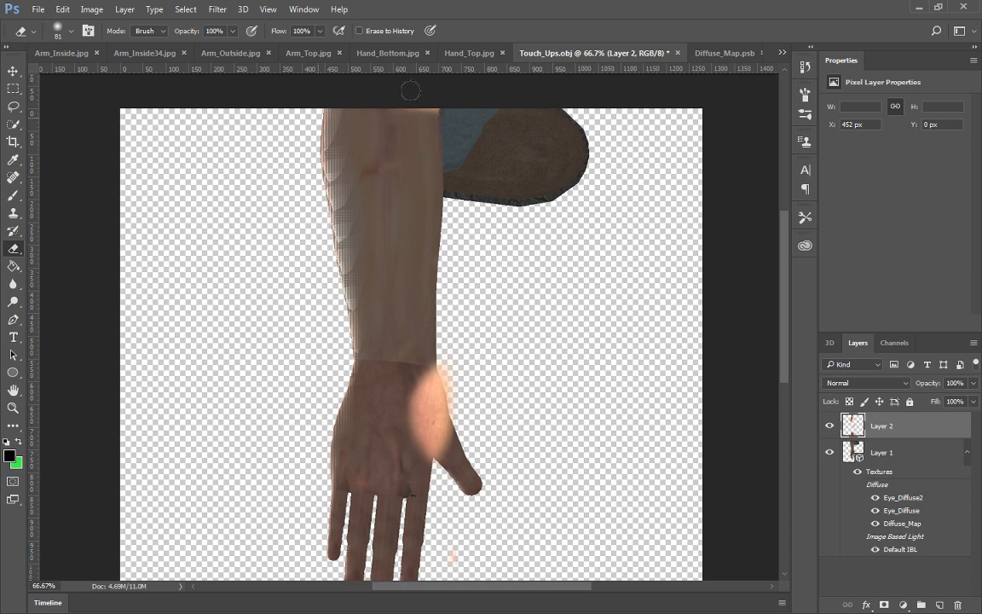
Rotate the skin patch about -88°, lay it across the wrist seam above the palm and merge it down
left_click(12, 71)
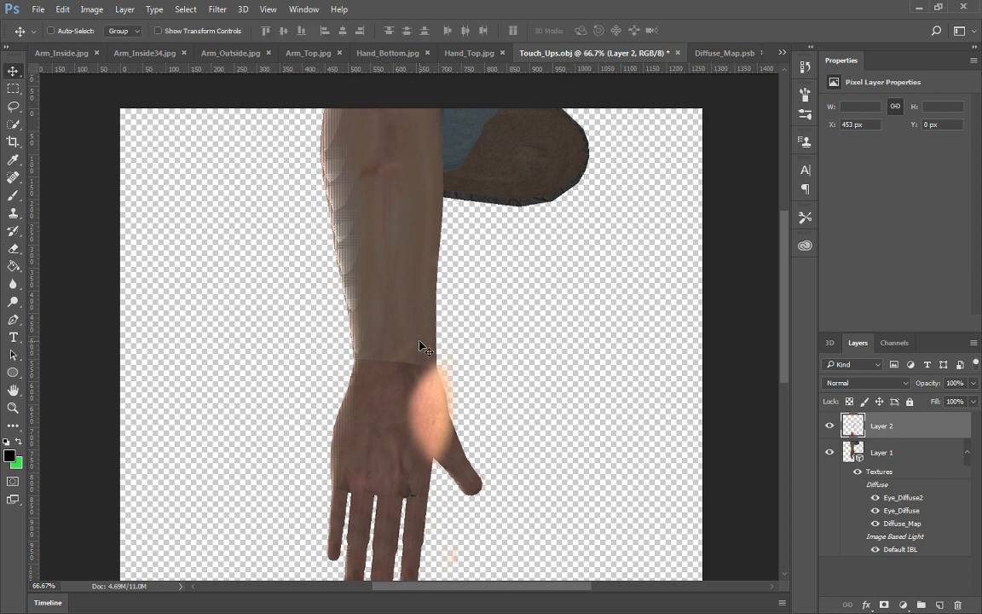
key("ctrl+t")
left_click_drag(515, 364, 361, 216)
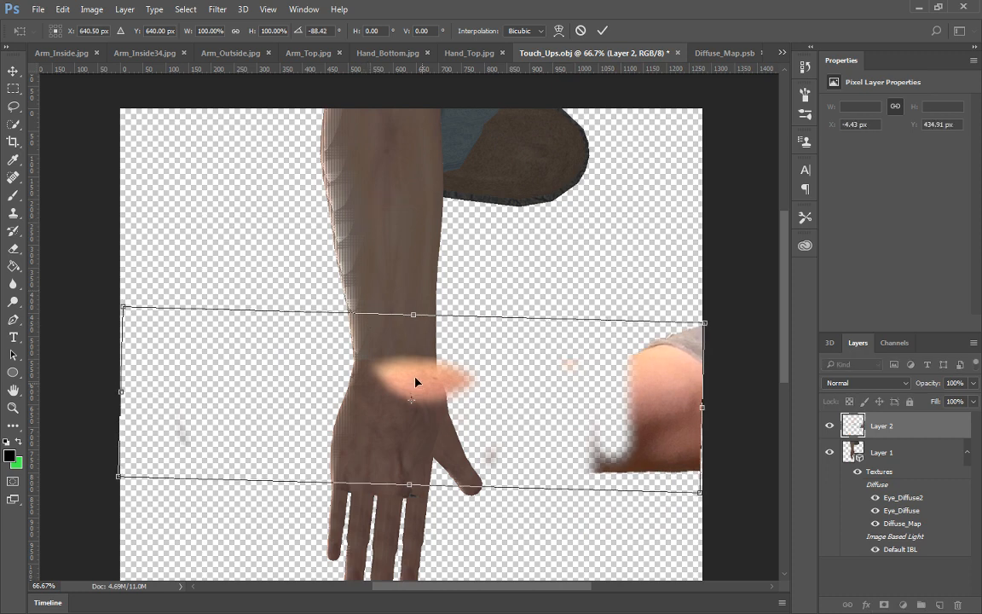
left_click_drag(415, 382, 385, 367)
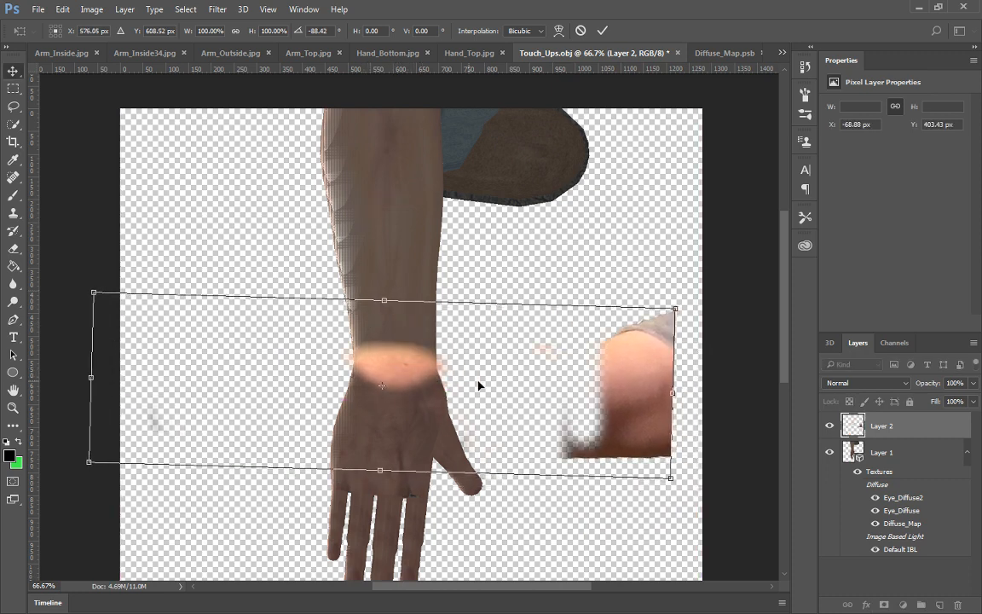
key("Return")
right_click(914, 431)
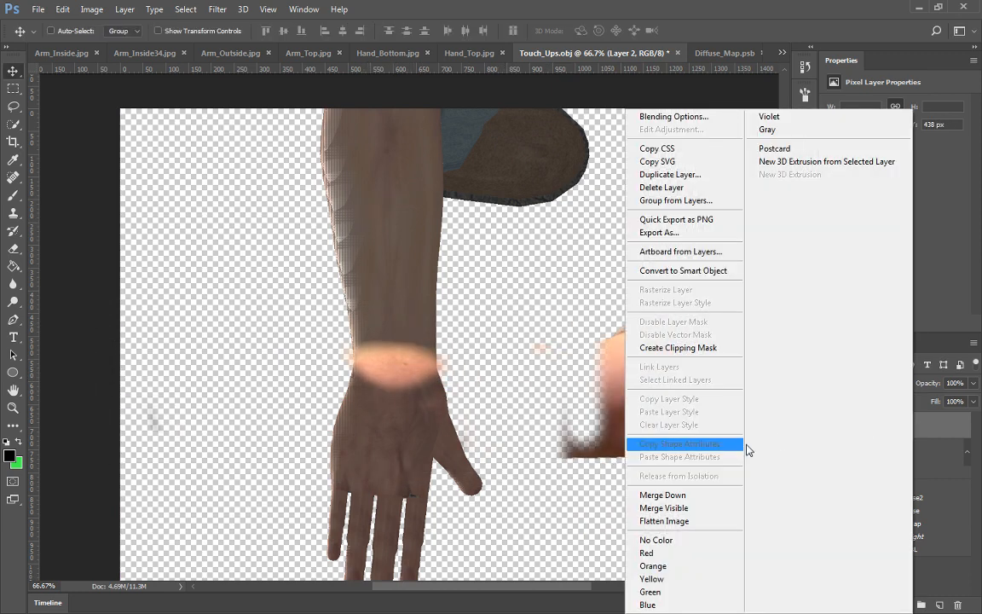
left_click(703, 497)
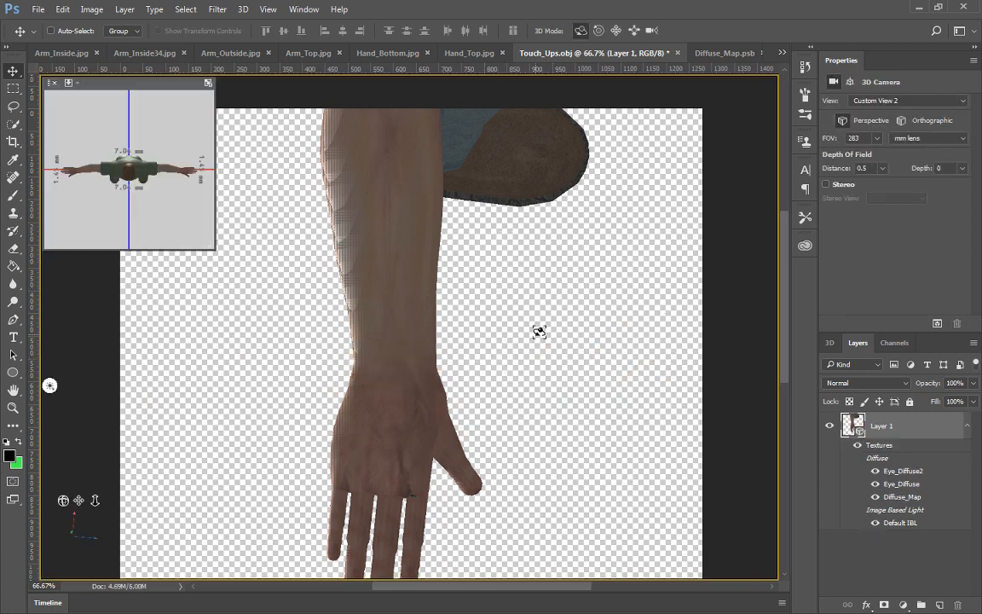
Orbit, pan and zoom the 3D camera out to show the character in side profile from head to jeans
left_click_drag(539, 332, 409, 282)
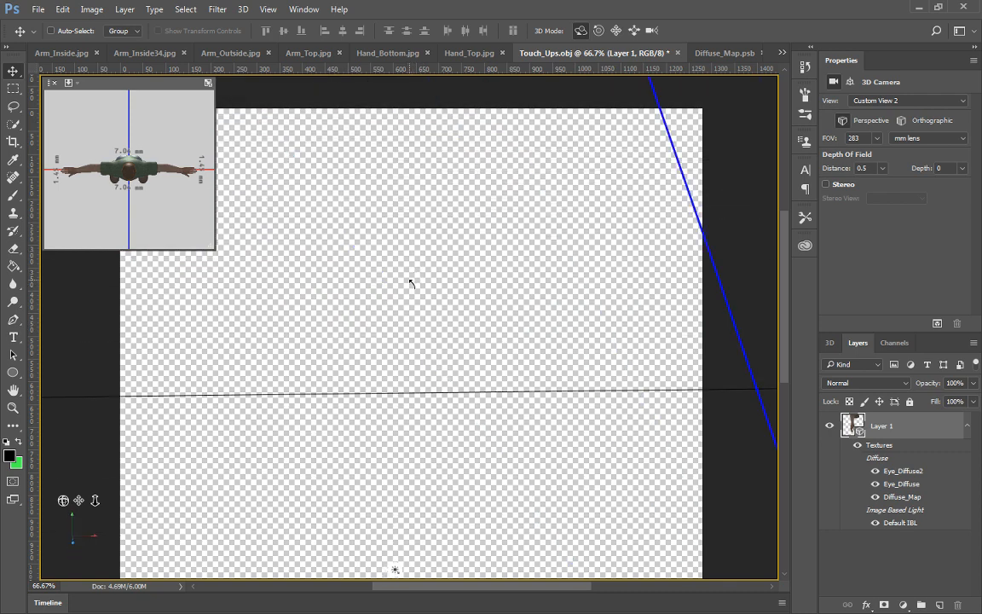
left_click(614, 31)
left_click_drag(460, 374, 608, 245)
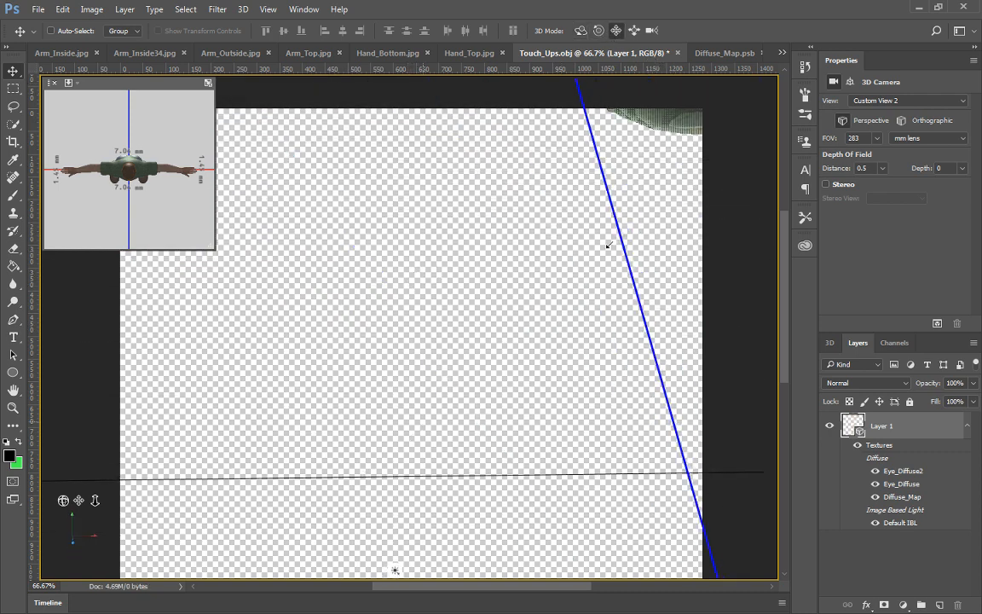
left_click_drag(533, 381, 593, 327)
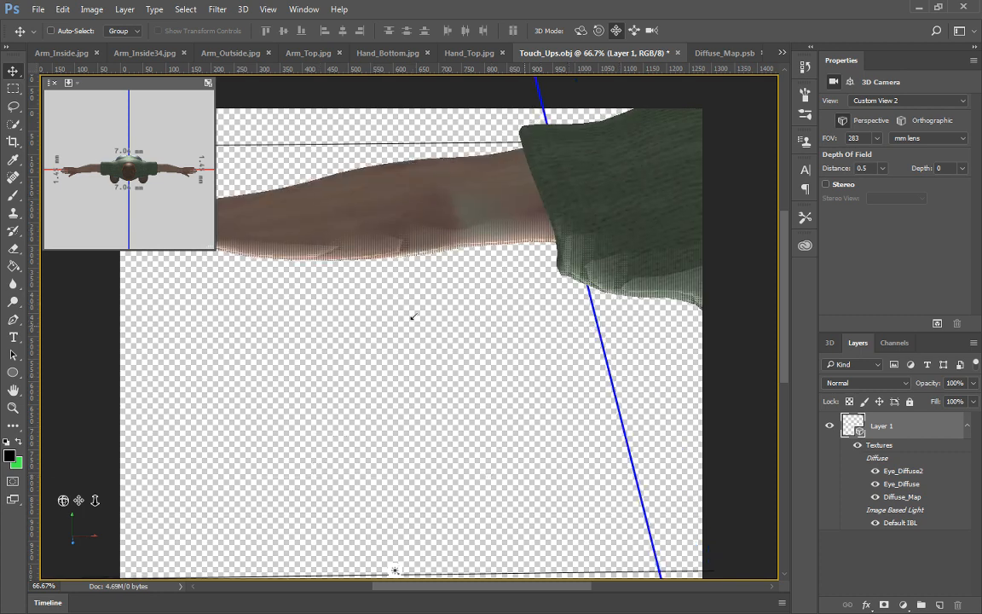
left_click_drag(412, 316, 567, 361)
left_click_drag(251, 288, 597, 358)
left_click_drag(223, 316, 561, 187)
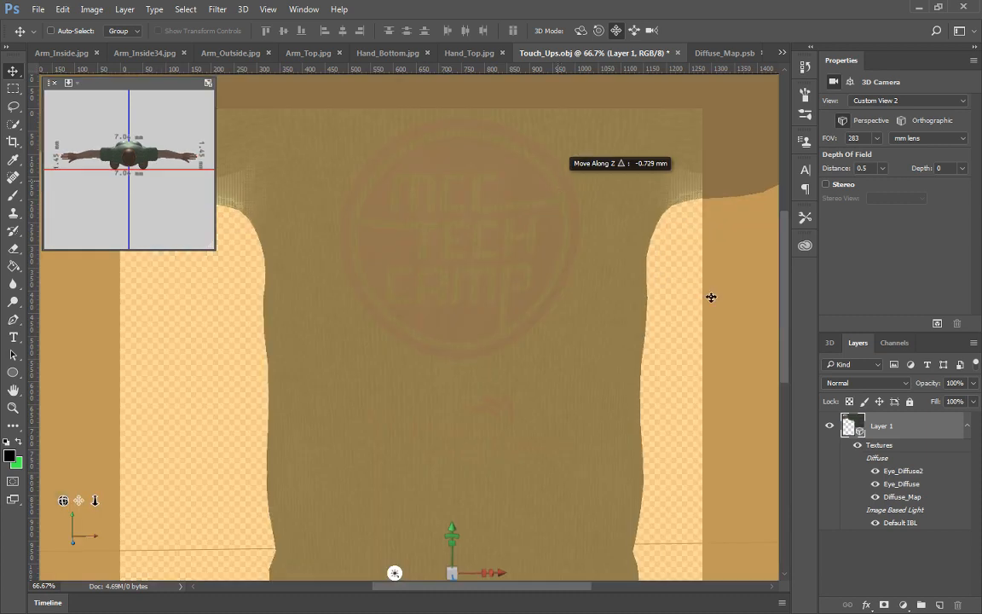
left_click_drag(715, 284, 828, 604)
left_click(650, 29)
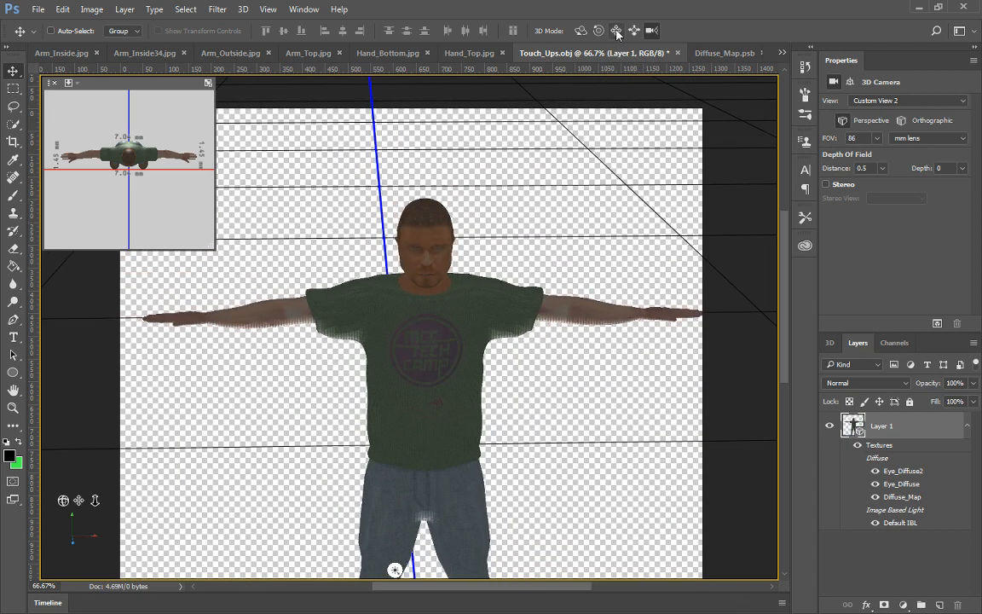
left_click(583, 31)
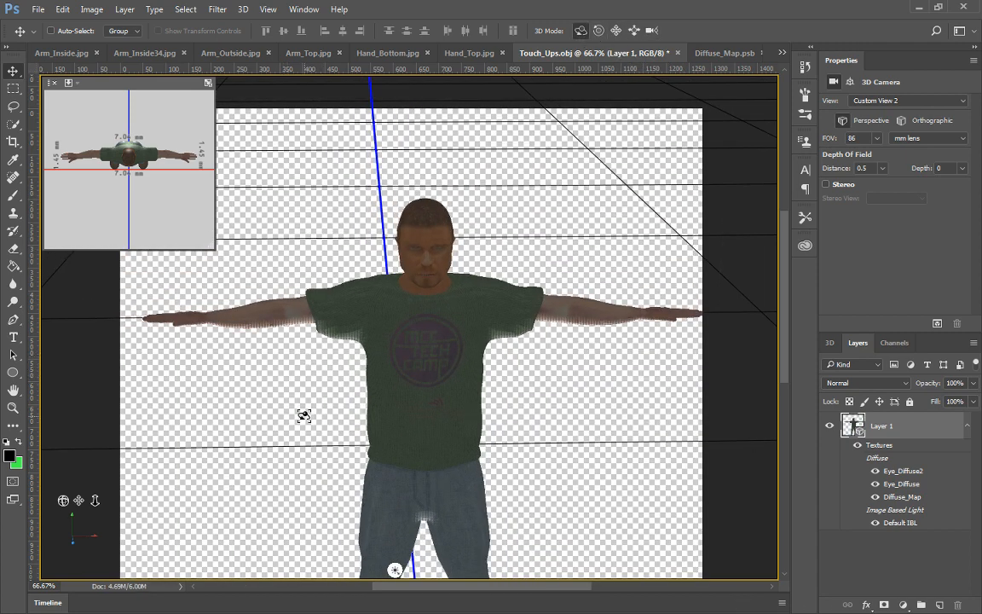
left_click_drag(304, 416, 430, 400)
left_click_drag(526, 346, 526, 295)
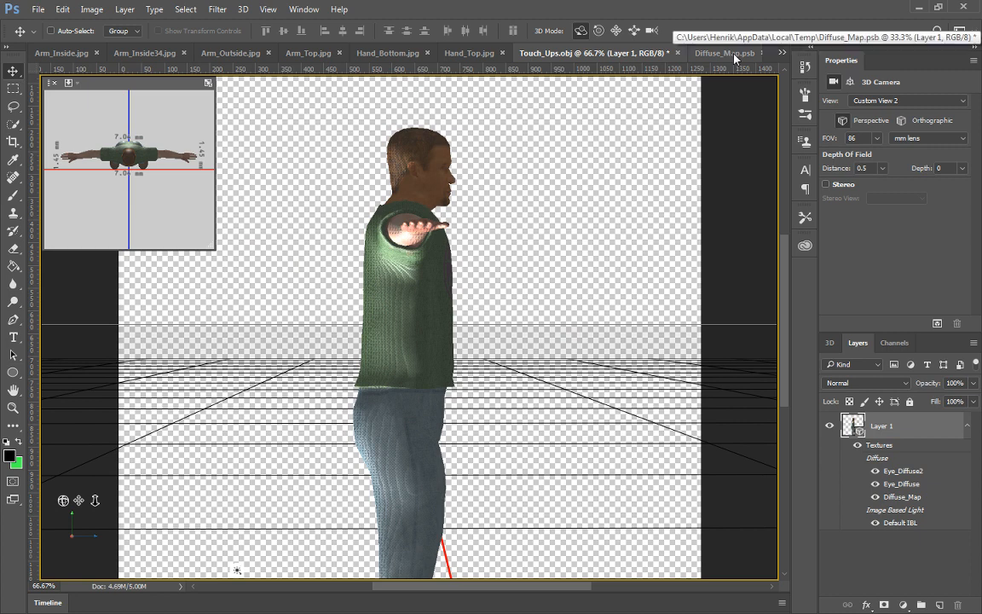
Copy the Jean_Seam_1 copy layer's contents from Diffuse_Map.psd and paste them into Touch_Ups.obj as a new layer
left_click(778, 53)
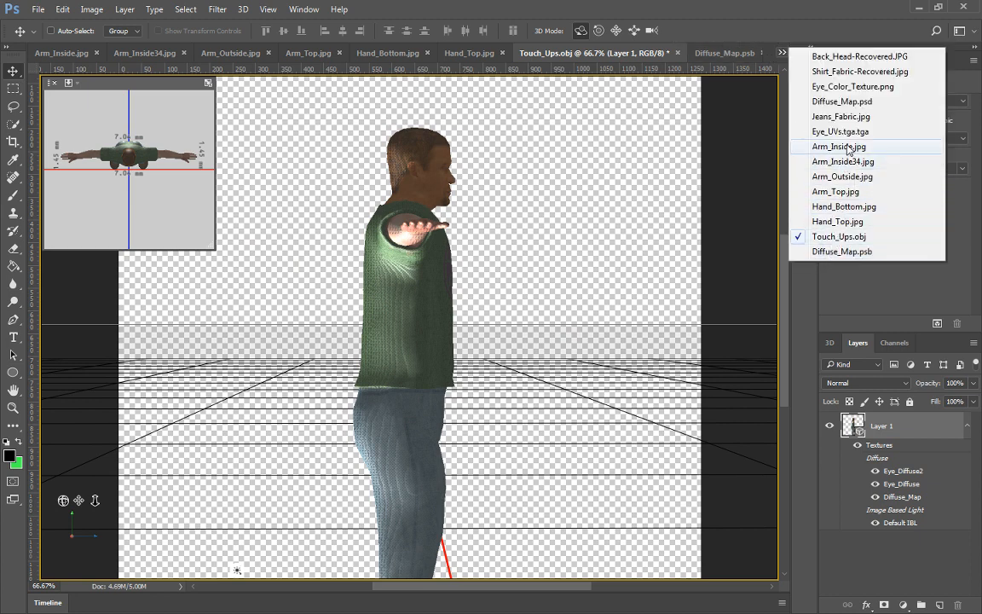
left_click(849, 103)
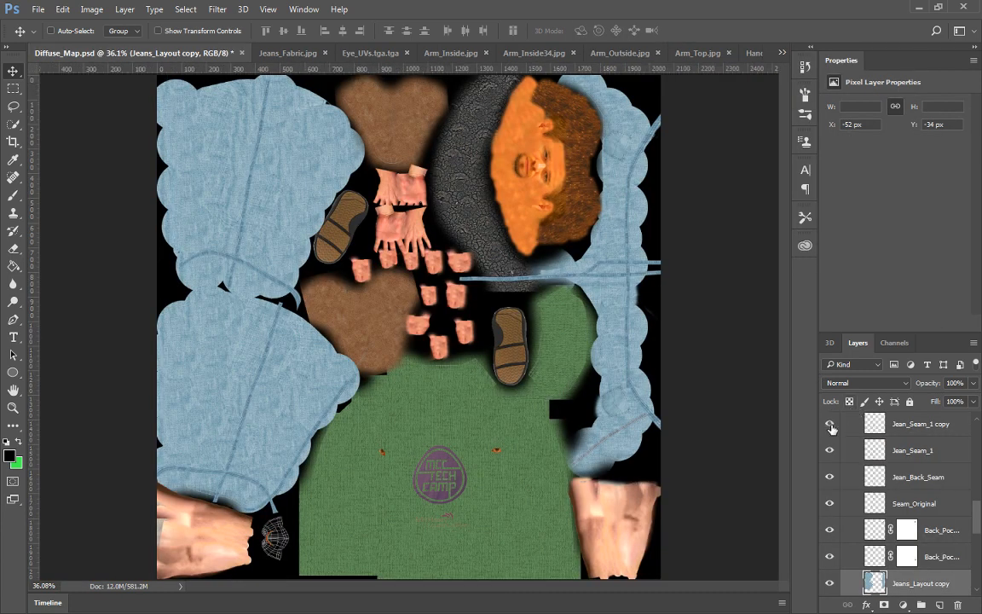
left_click(889, 430)
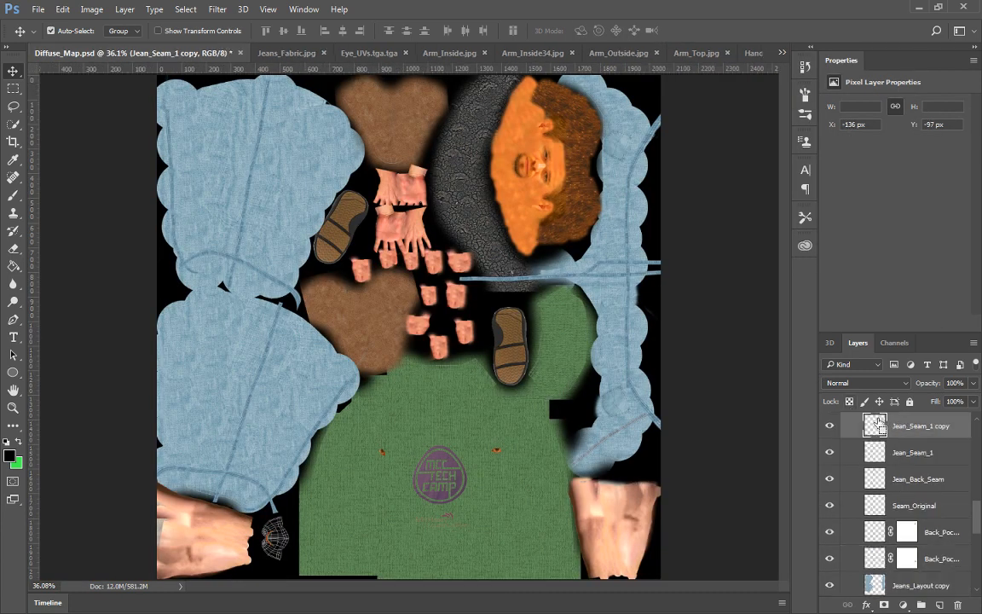
key("ctrl+a")
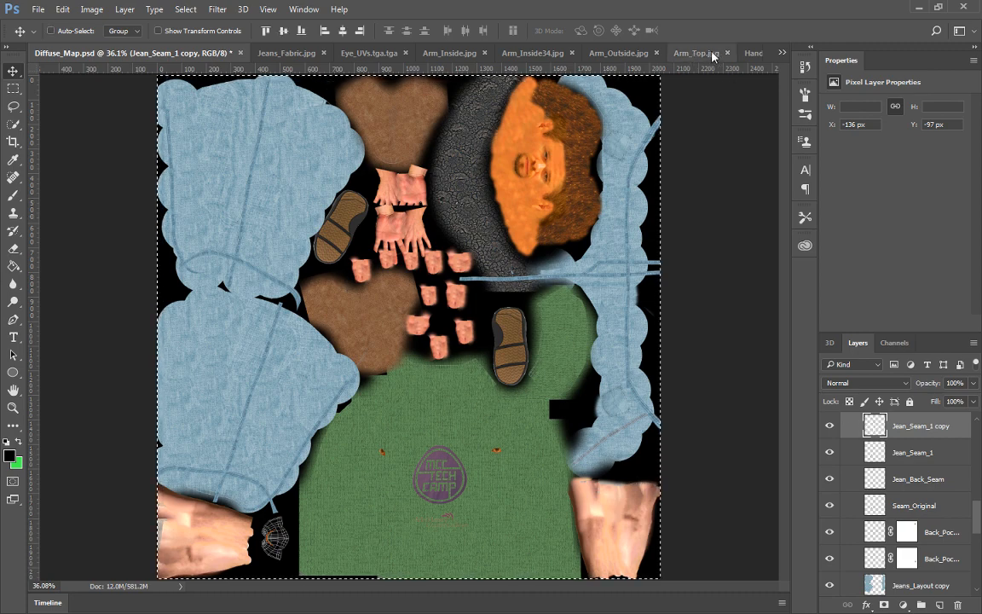
left_click(781, 53)
left_click(839, 236)
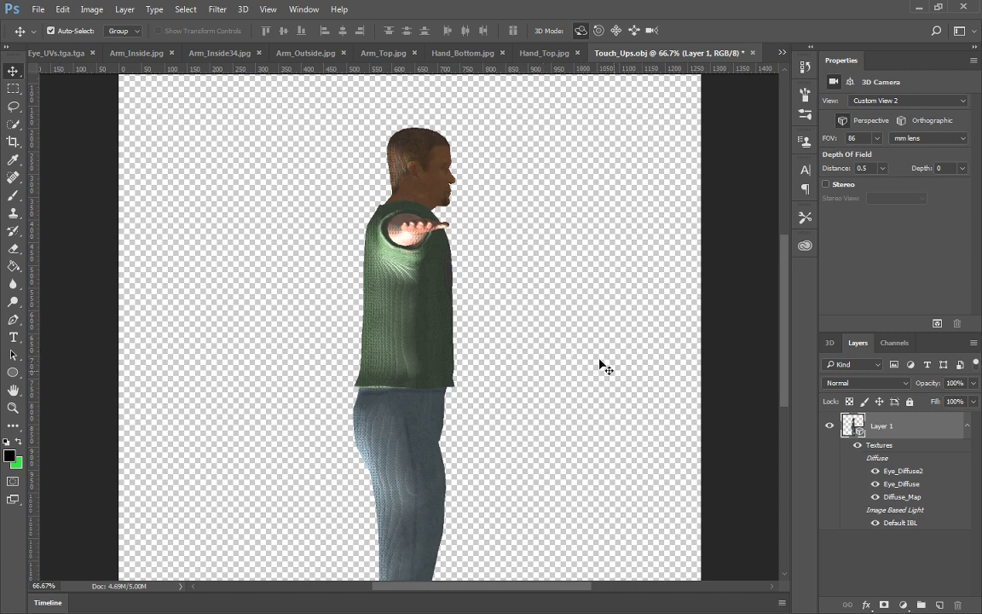
key("ctrl+v")
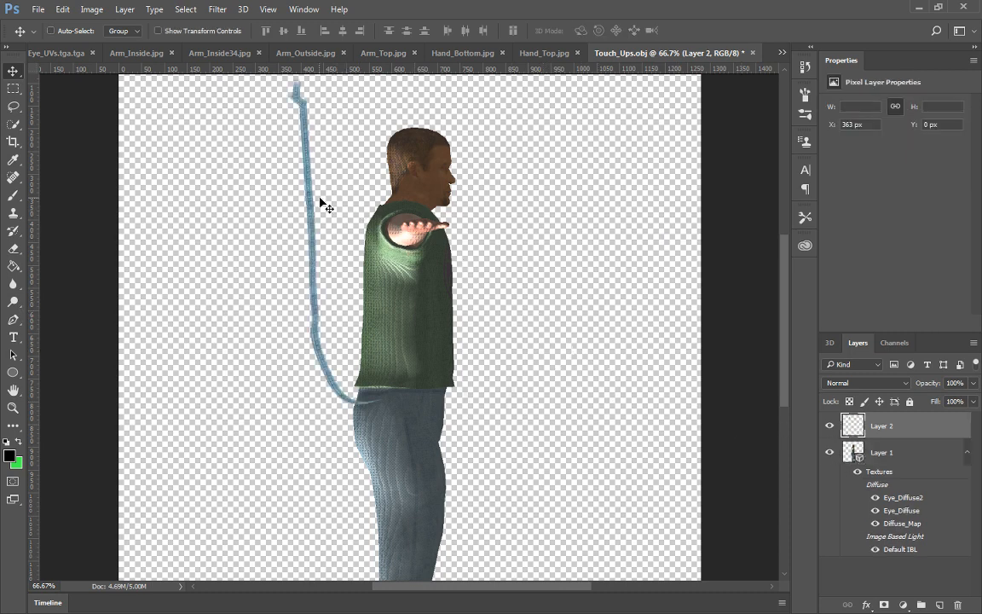
Erase both ends of the pasted seam with the soft 81 px Eraser and move the short straight strip onto the jeans' hip
key("e")
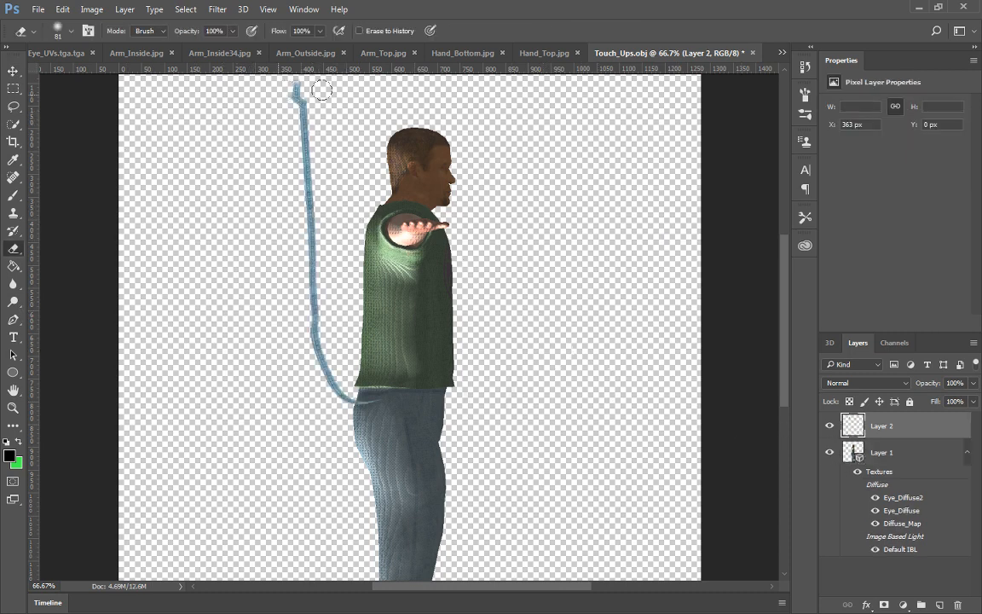
left_click_drag(300, 102, 311, 91)
mouse_move(319, 345)
left_mouse_down()
mouse_move(414, 399)
mouse_move(294, 360)
mouse_move(326, 390)
left_mouse_up()
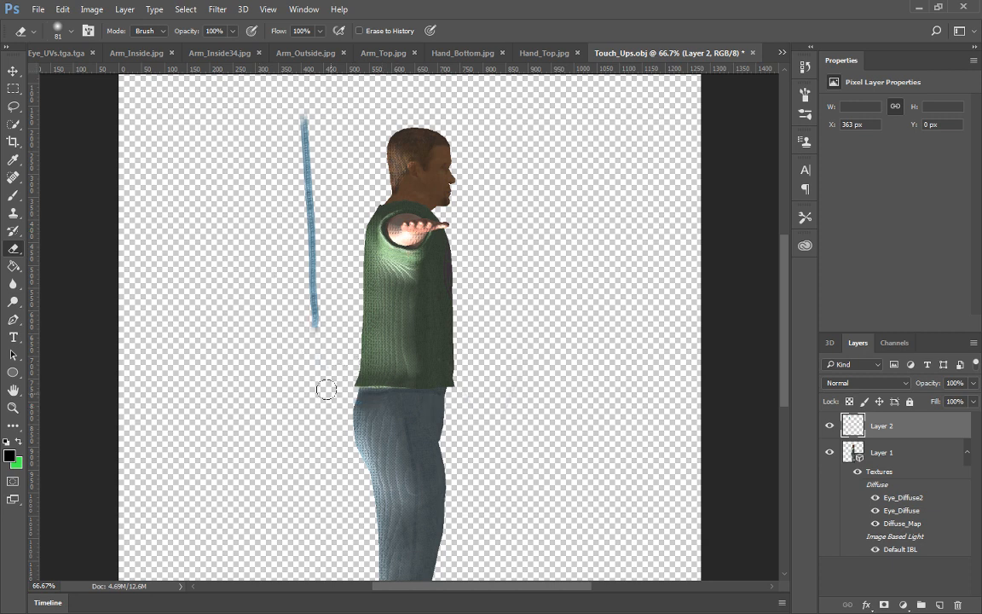
left_click_drag(312, 329, 305, 247)
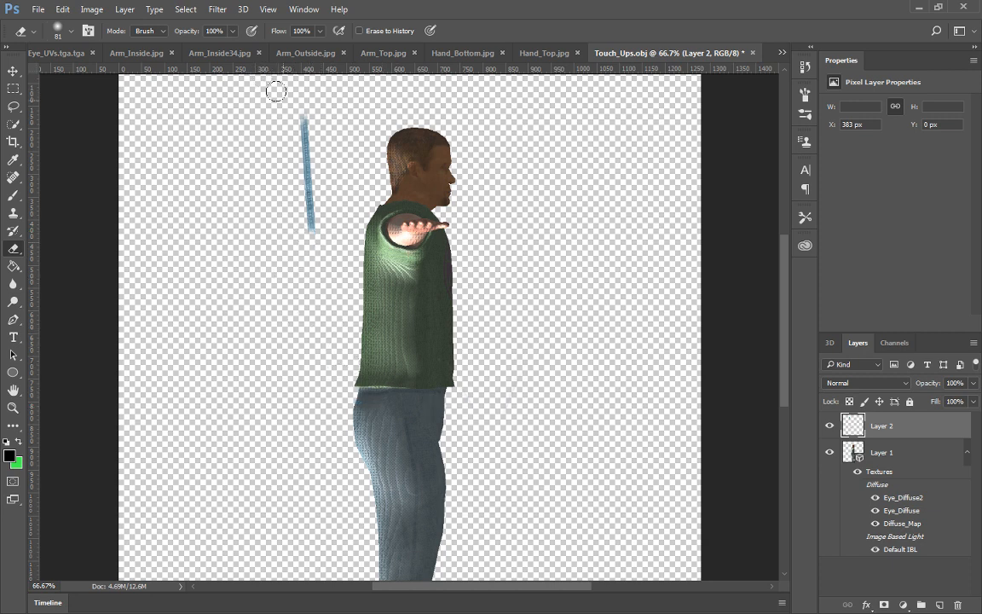
left_click(13, 70)
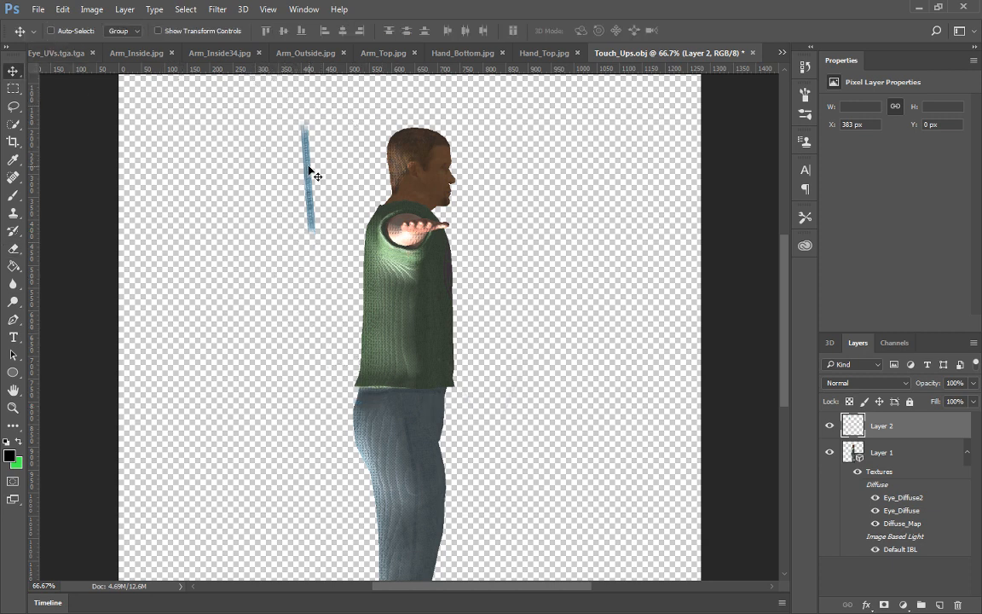
left_click_drag(317, 278, 403, 422)
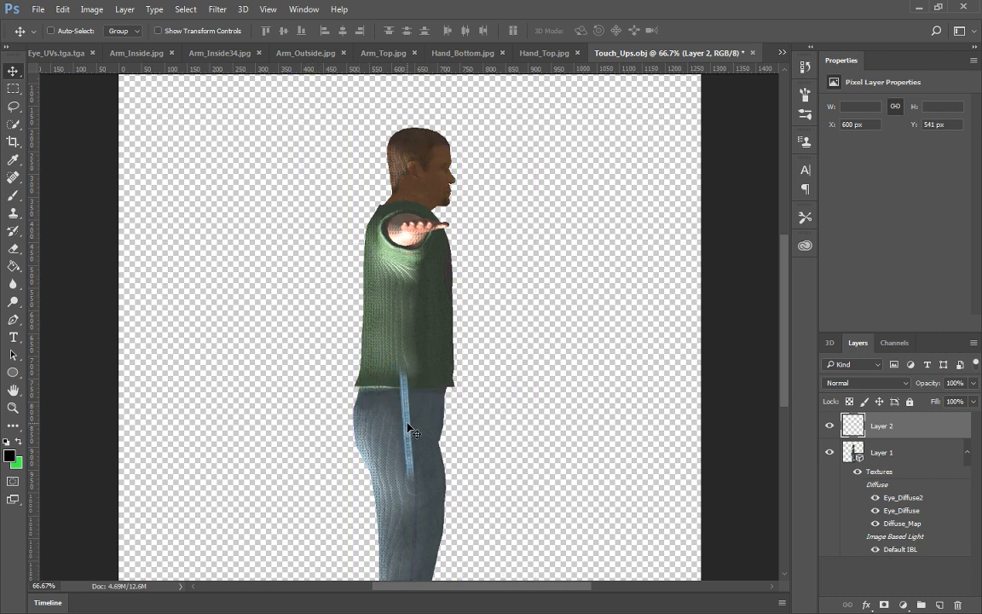
Rotate the seam strip -1.4°, scale it to 72.69% and set it on the jeans' side just below the shirt hem
key("ctrl+plus")
key("ctrl+plus")
scroll(623, 296, "down", 5)
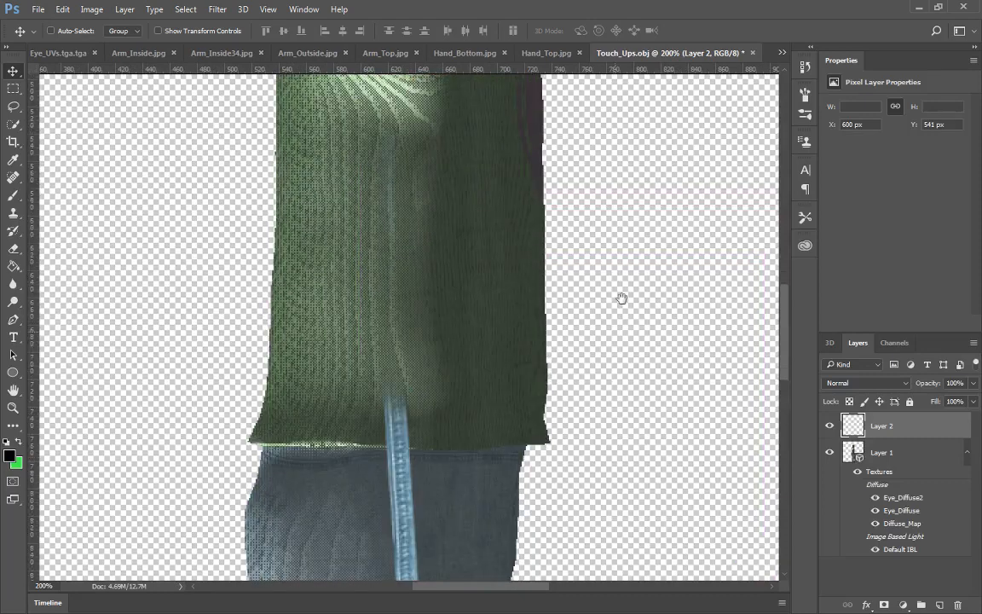
scroll(615, 174, "down", 2)
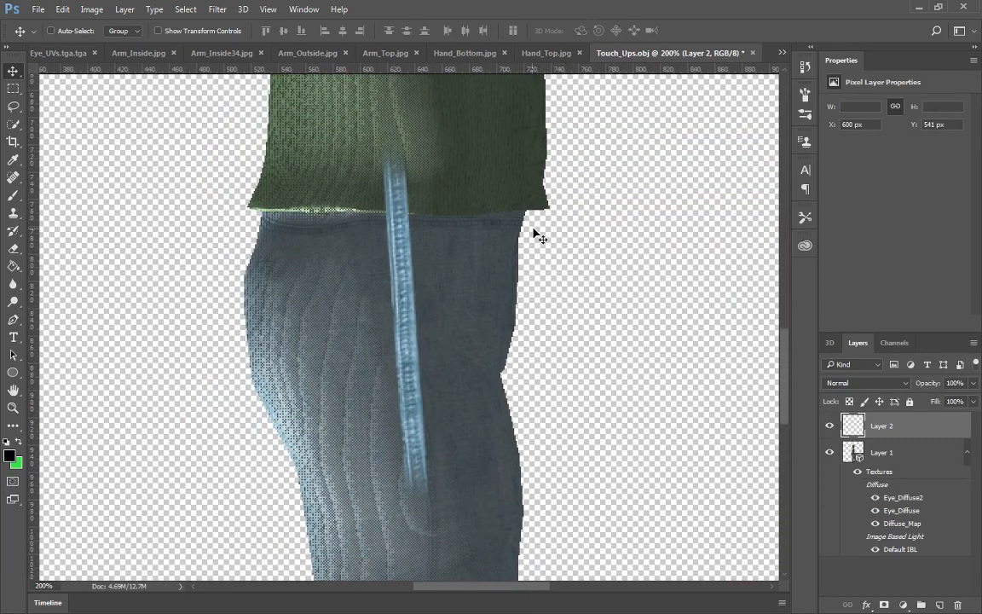
key("ctrl+t")
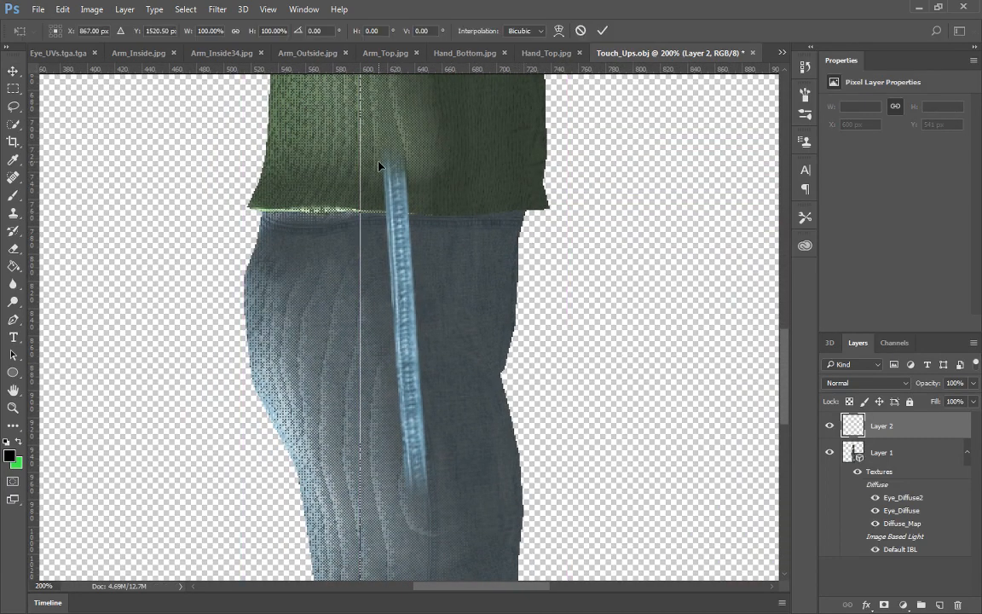
key("ctrl+minus")
key("ctrl+minus")
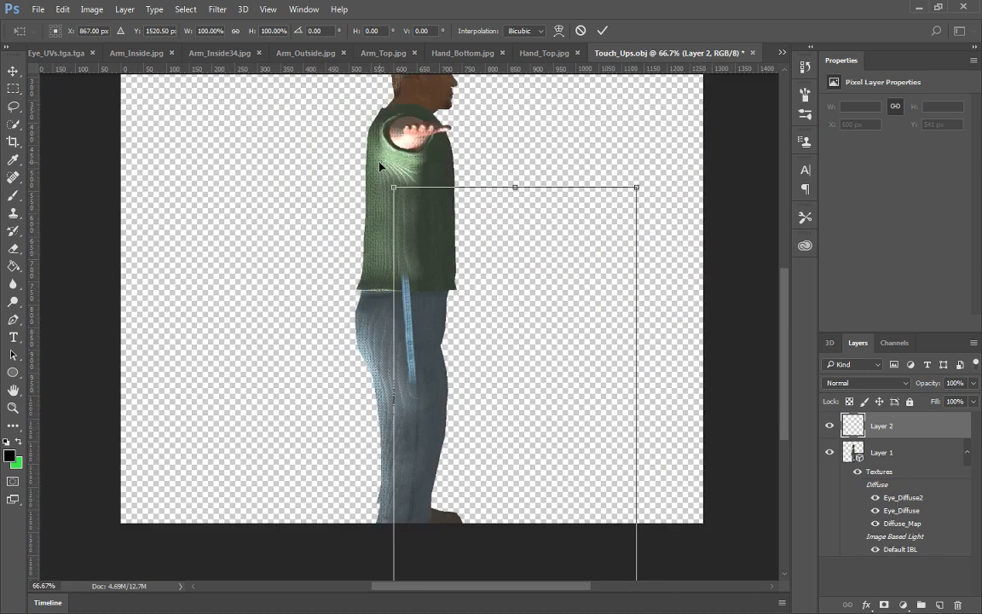
left_click_drag(381, 166, 383, 169)
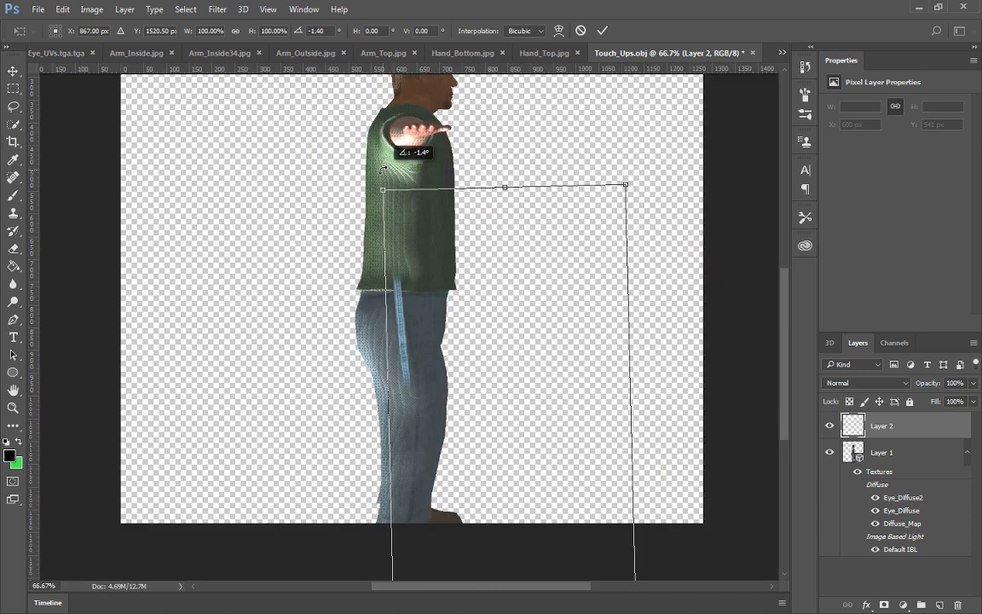
left_click_drag(383, 189, 454, 430)
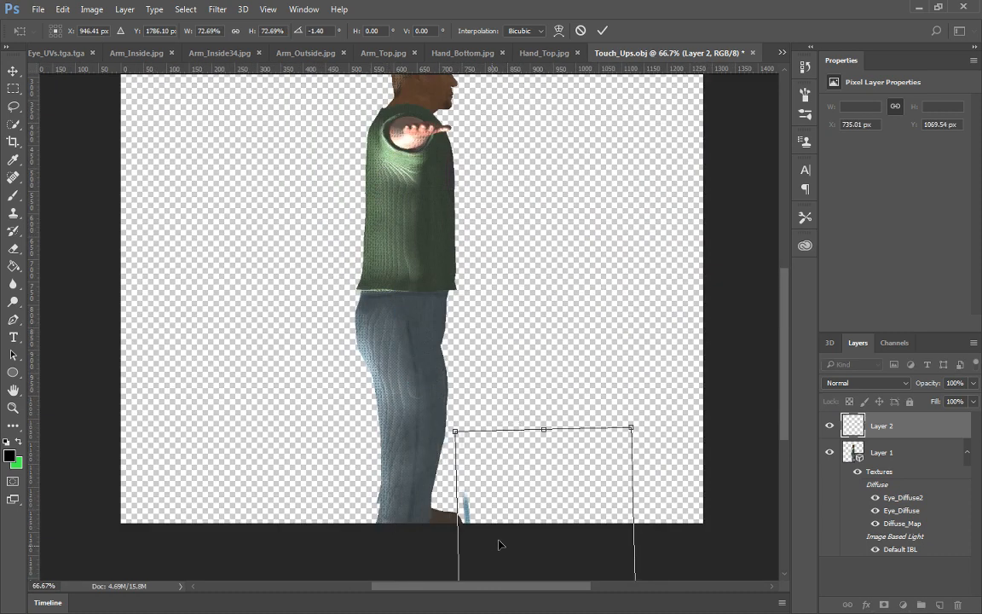
left_click_drag(468, 512, 408, 312)
key("Return")
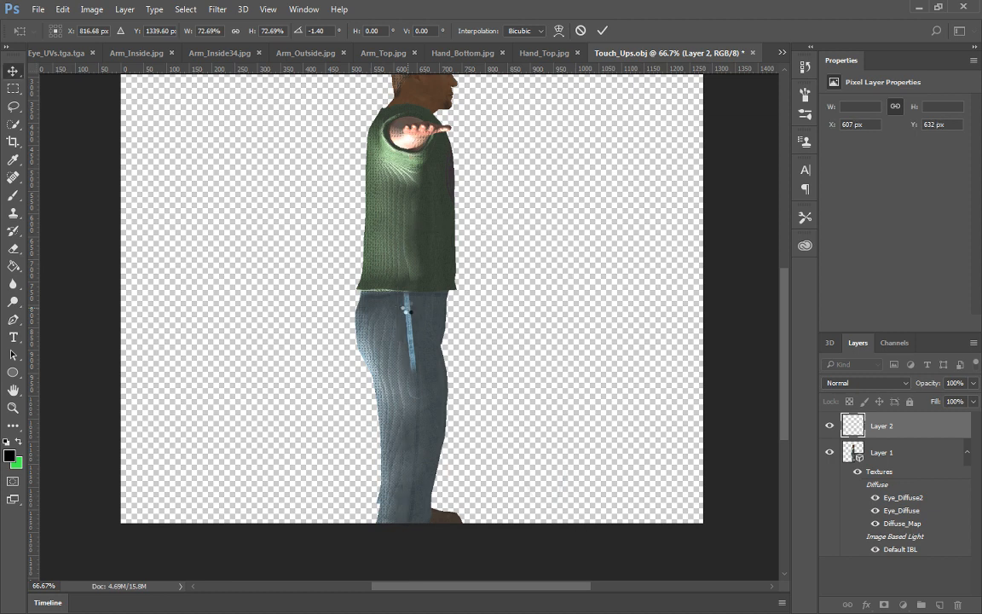
Fade out the strip's lower end with the Eraser to blend it into the jeans' side seam, and merge it down
key("ctrl+plus")
key("ctrl+plus")
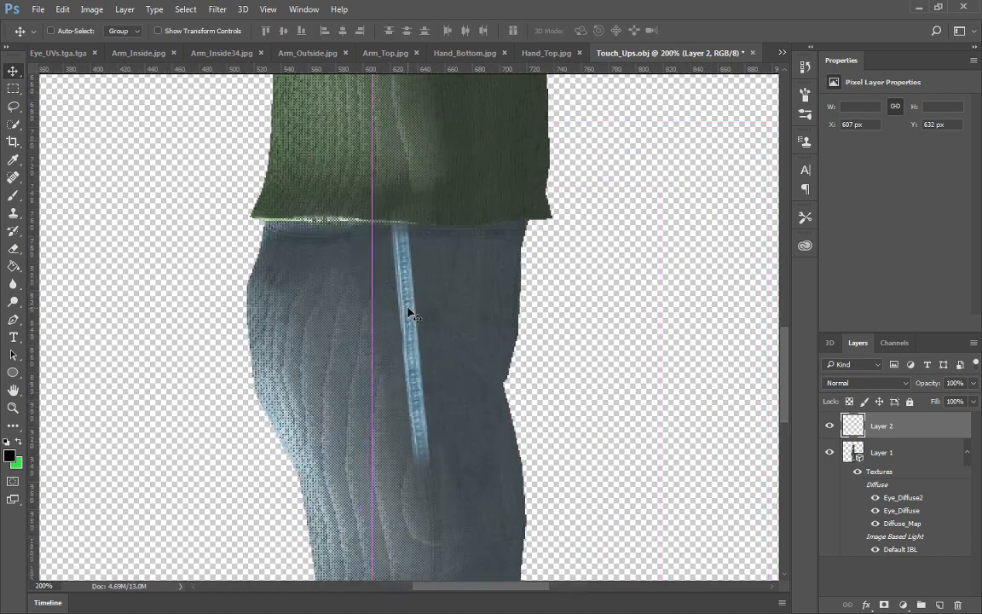
key("e")
left_click(417, 444)
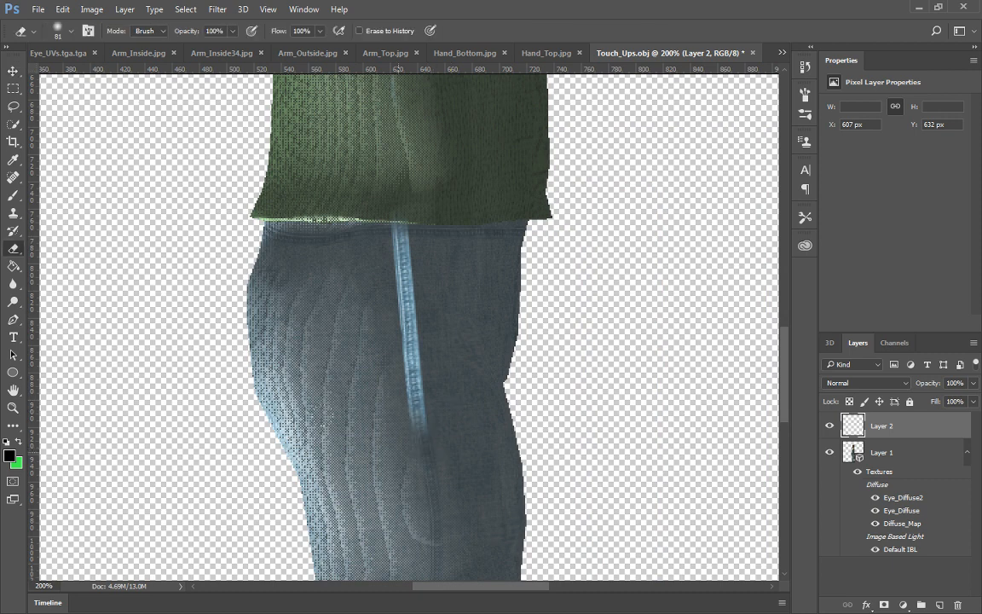
left_click_drag(418, 411, 407, 347)
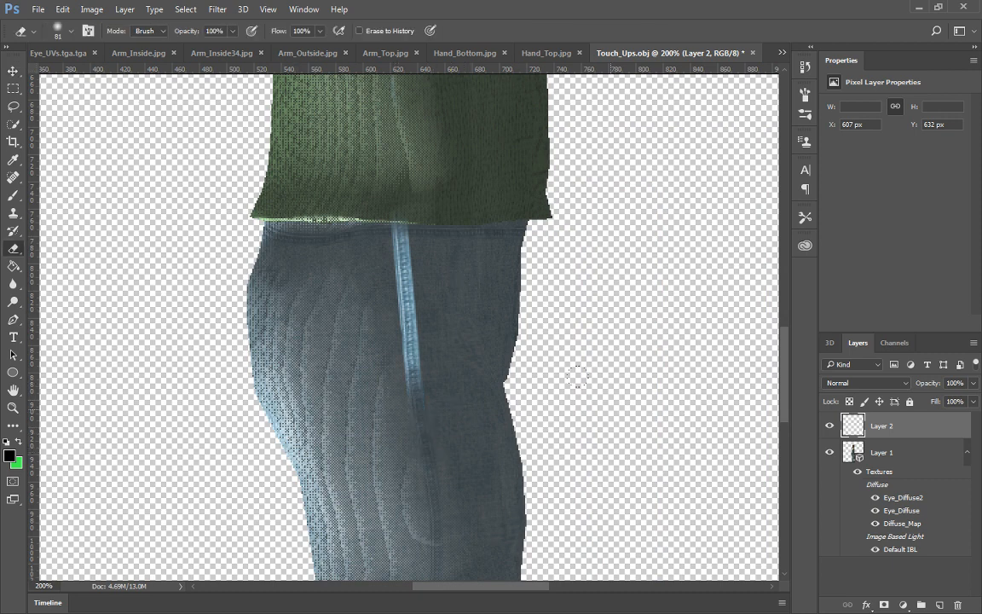
right_click(902, 427)
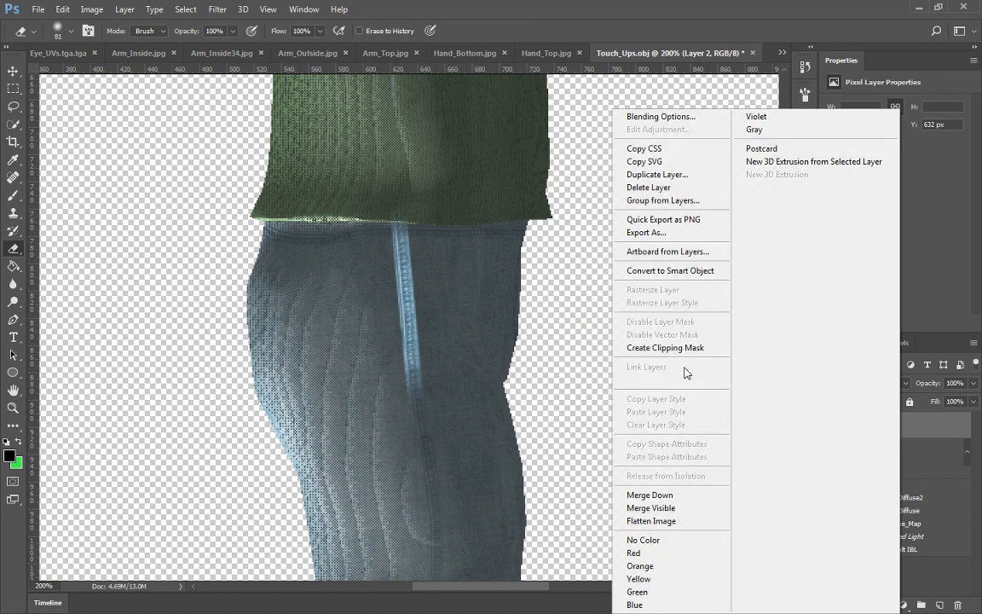
left_click(669, 494)
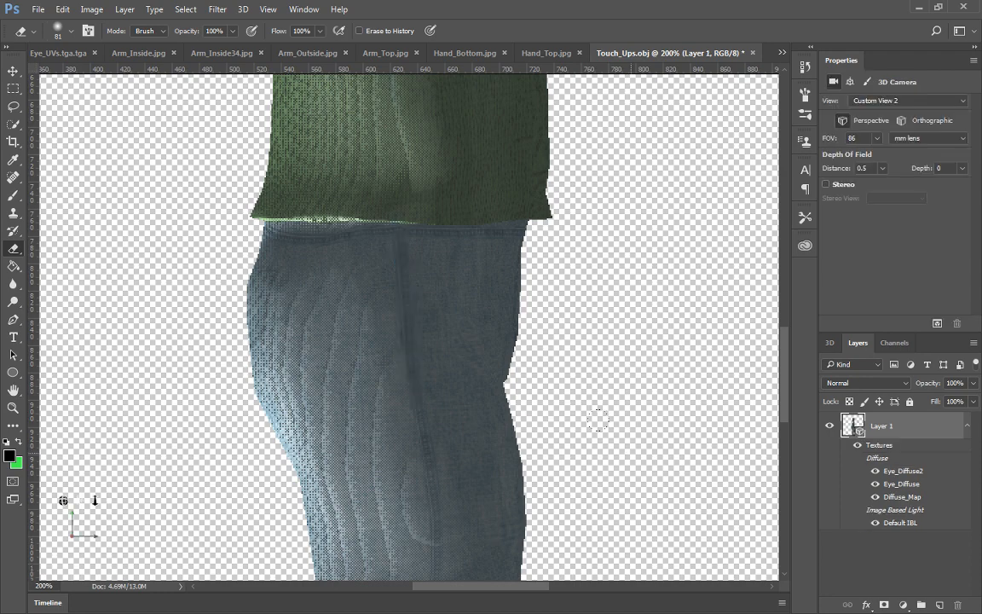
Paste the copied jean seam as a new layer over the view of the character's opposite side
key("v")
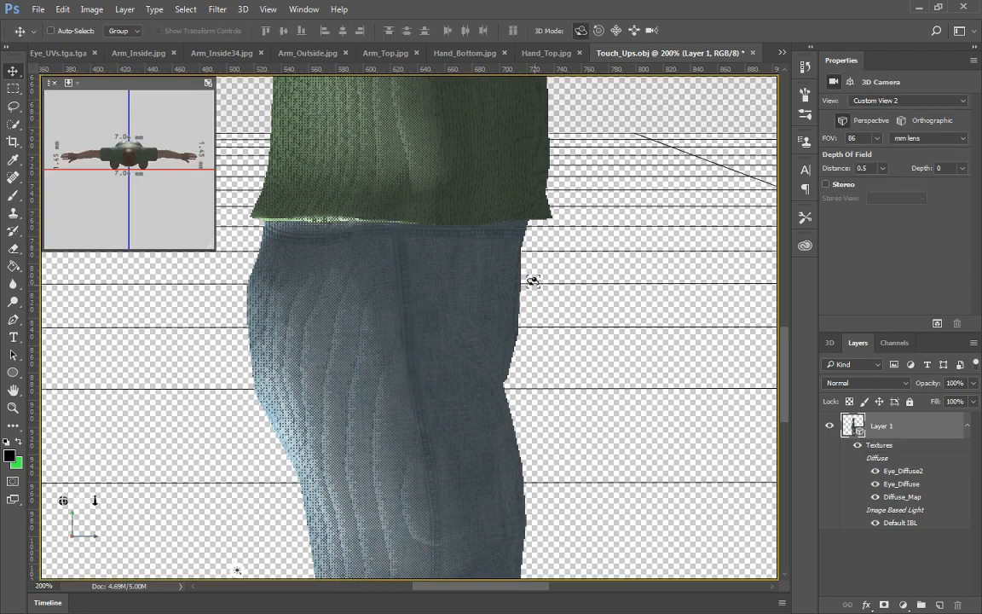
left_click_drag(634, 288, 373, 292)
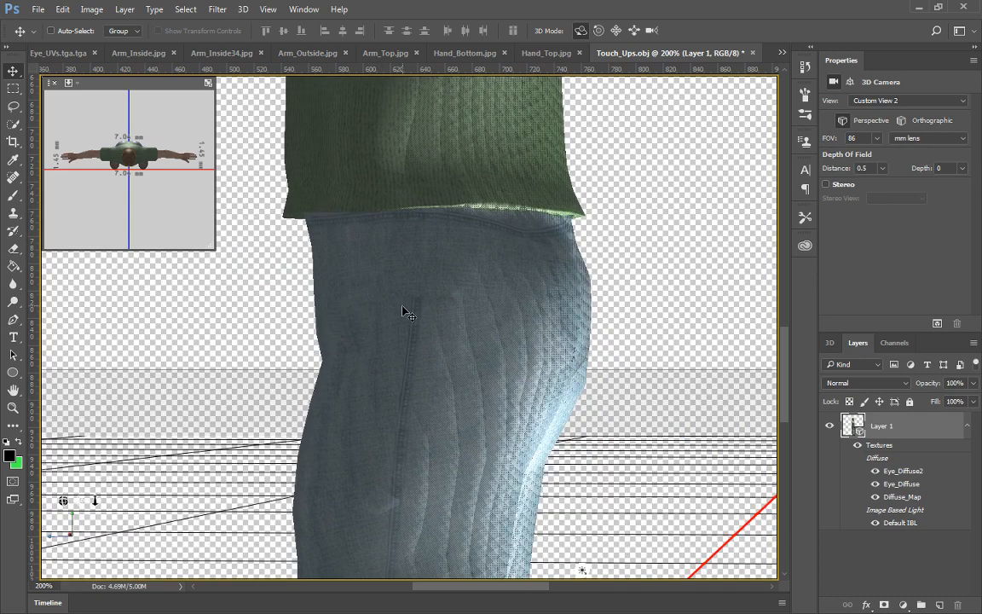
key("ctrl+shift+alt+n")
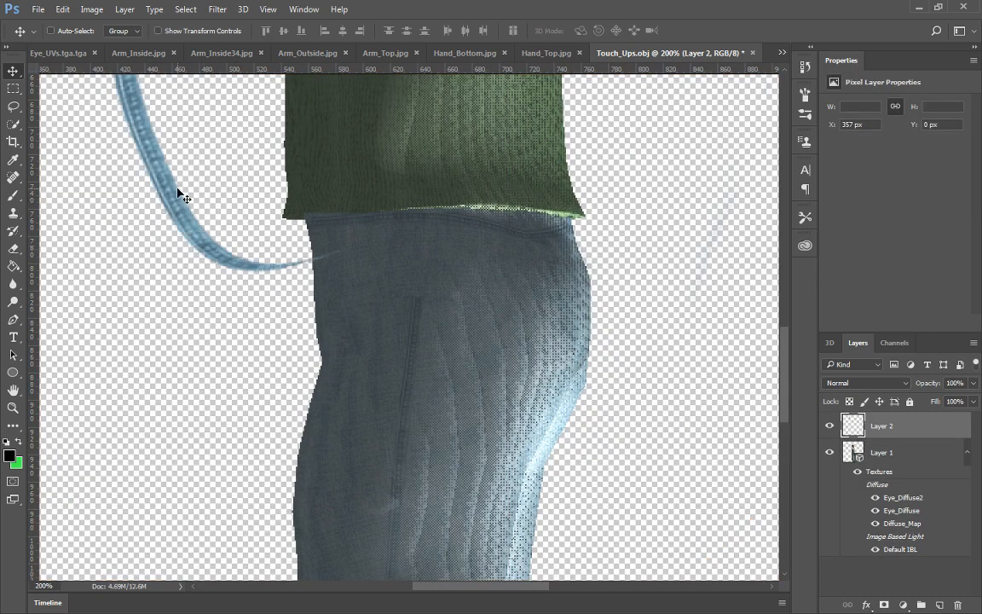
left_click_drag(177, 189, 349, 535)
key("ctrl+z")
key("ctrl+minus")
key("ctrl+minus")
key("ctrl+minus")
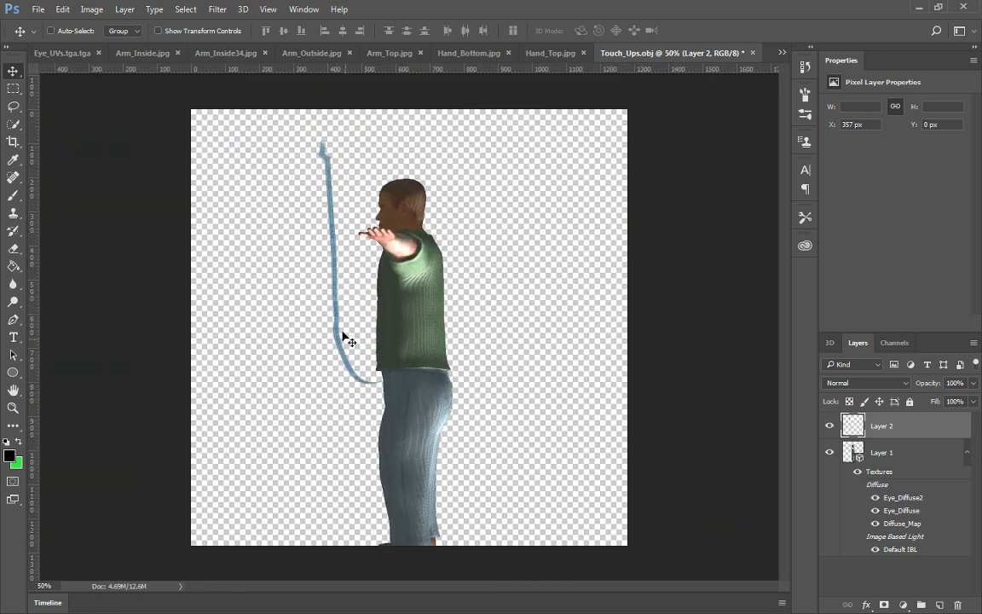
Erase both ends of the pasted seam and move the short straight strip onto the jeans' hip at the shirt hem
key("e")
mouse_move(372, 380)
left_mouse_down()
mouse_move(336, 364)
mouse_move(340, 340)
mouse_move(346, 371)
mouse_move(335, 277)
mouse_move(334, 310)
left_mouse_up()
mouse_move(311, 159)
left_mouse_down()
mouse_move(344, 157)
mouse_move(313, 173)
mouse_move(345, 174)
mouse_move(303, 181)
mouse_move(349, 183)
mouse_move(283, 199)
mouse_move(369, 192)
mouse_move(301, 194)
left_mouse_up()
left_click(15, 71)
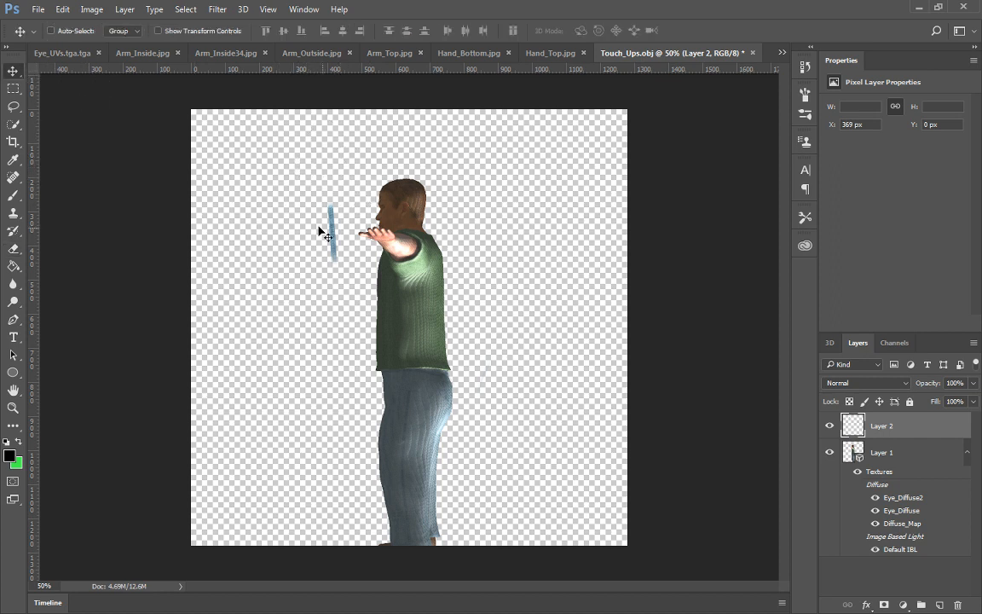
left_click_drag(333, 234, 424, 406)
key("ctrl+plus")
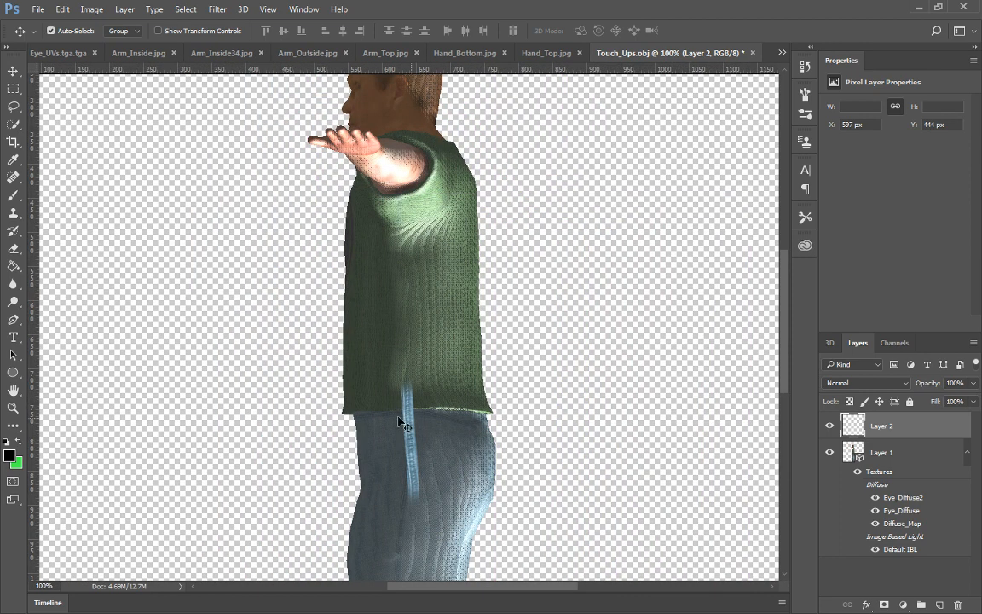
Scale the seam strip to about 77.8%, rotate it 7.86°, set it on the jeans' side just below the shirt hem, and merge it down
key("ctrl+t")
left_click_drag(379, 194, 414, 314)
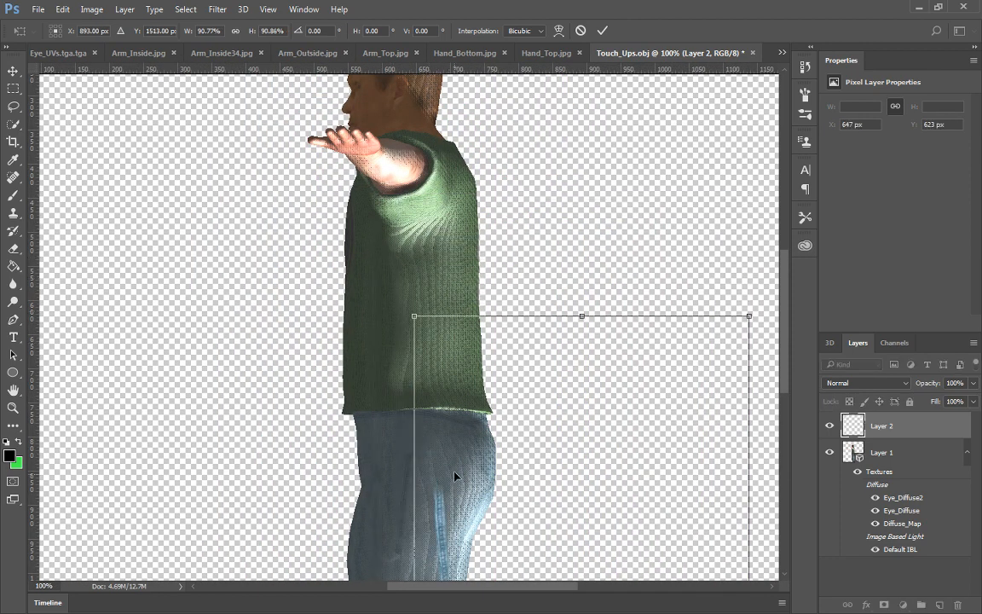
left_click_drag(433, 494, 408, 422)
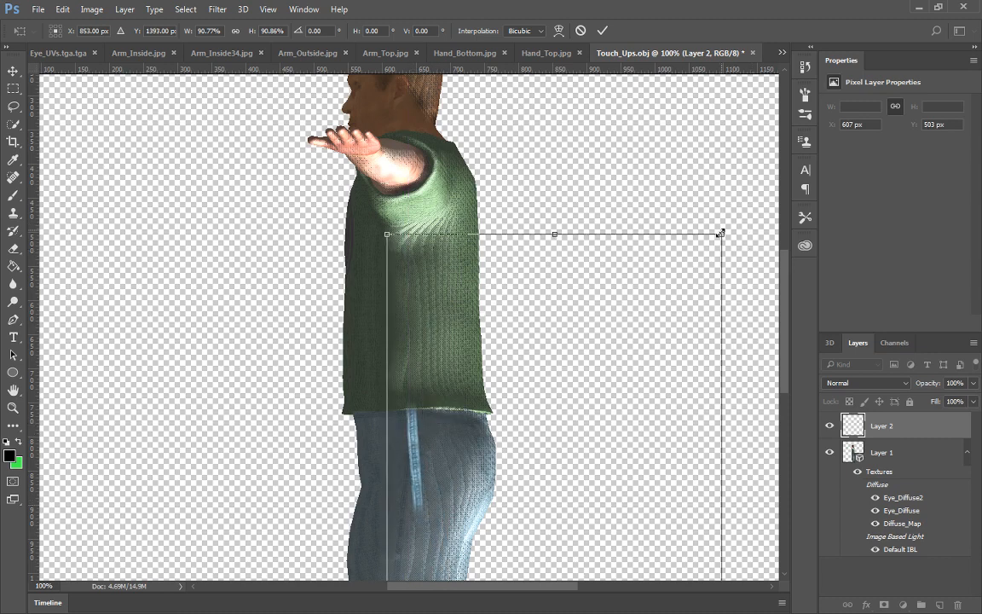
left_click_drag(720, 232, 757, 345)
left_click_drag(471, 491, 407, 444)
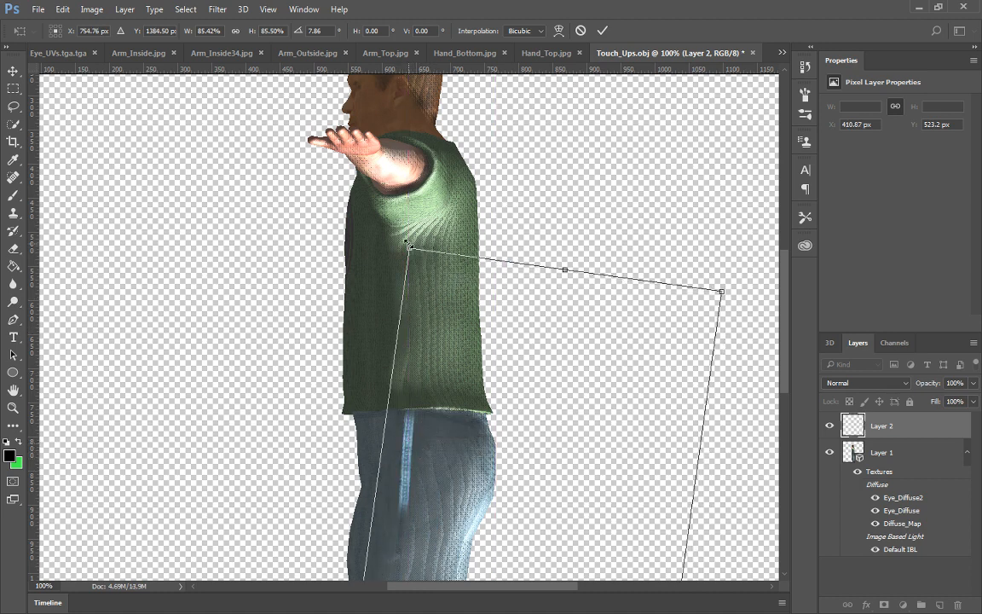
left_click_drag(408, 244, 425, 351)
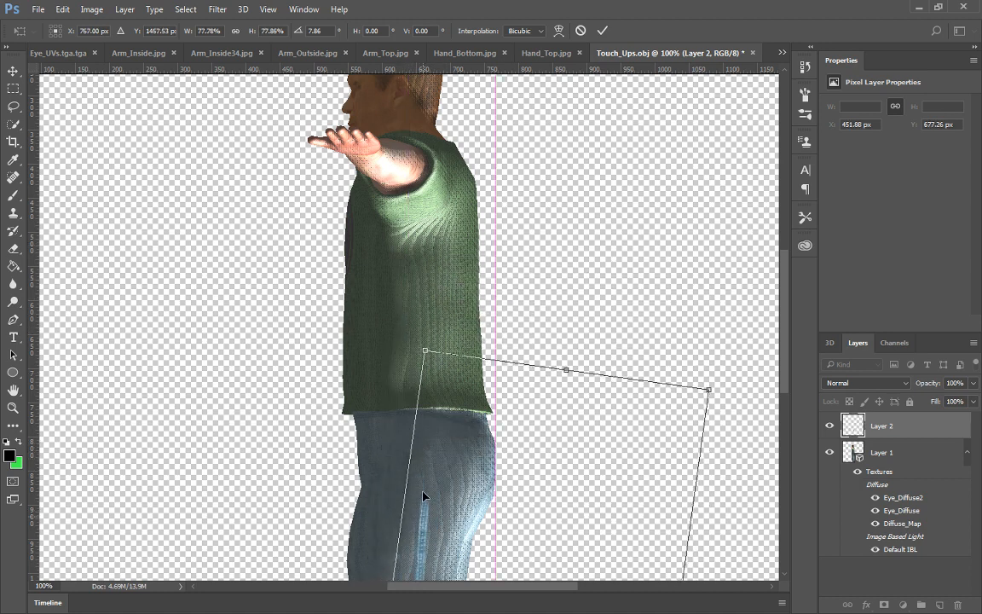
left_click_drag(423, 495, 414, 427)
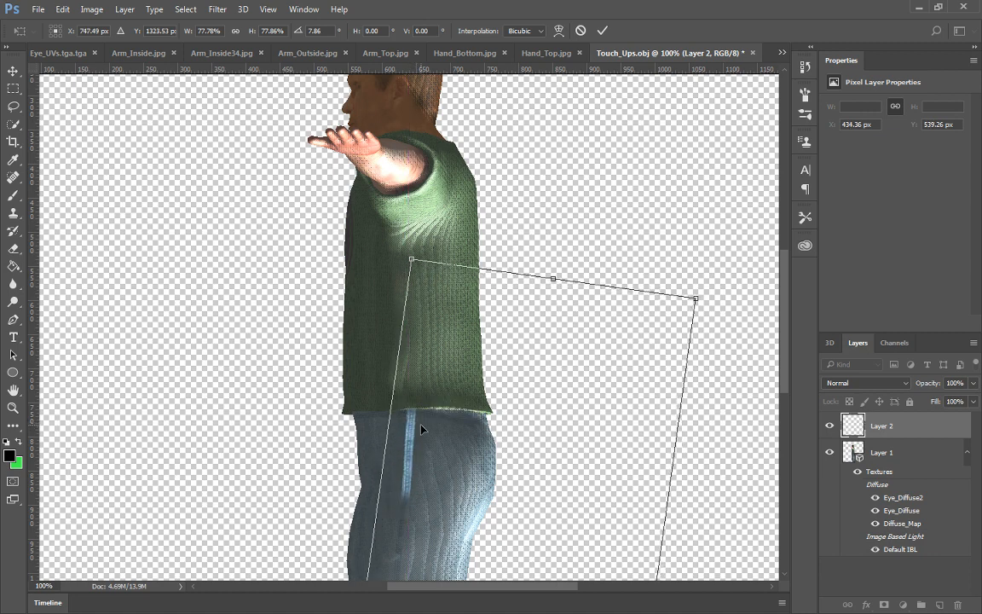
key("Return")
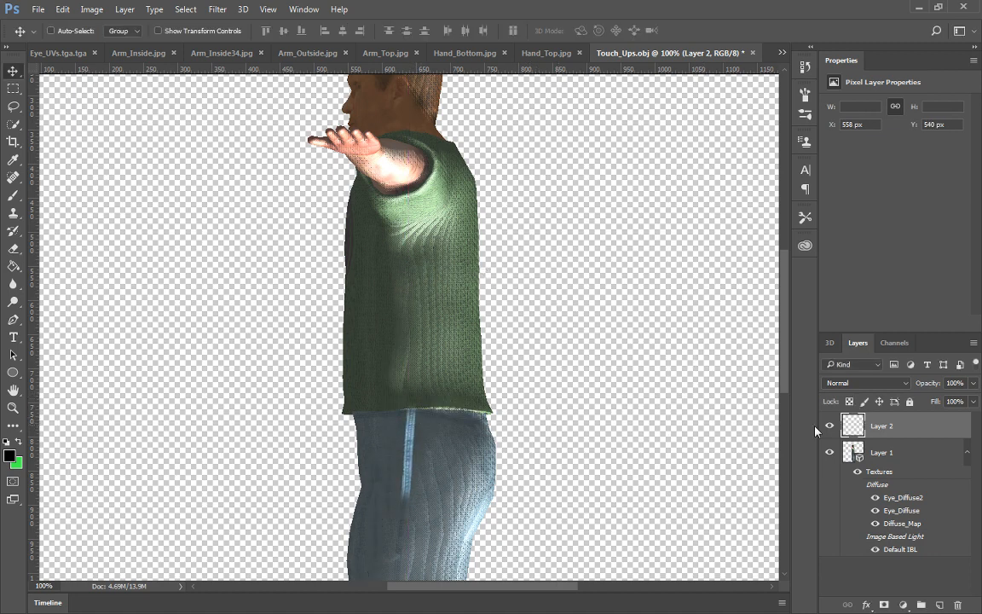
right_click(915, 431)
left_click(635, 447)
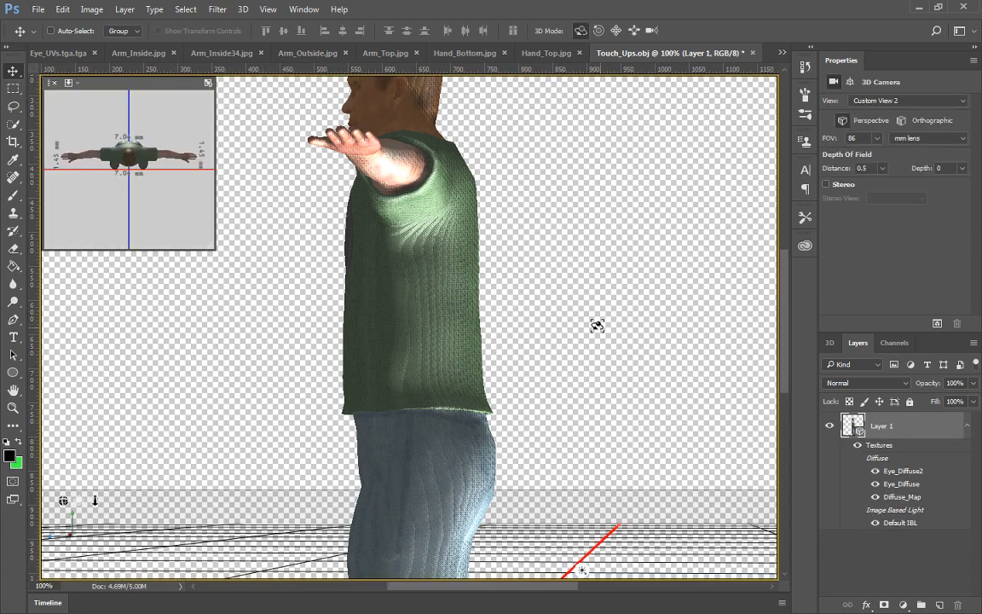
Redirect the infinite light so that it illuminates the character's back from above and to one side
left_click_drag(537, 295, 326, 259)
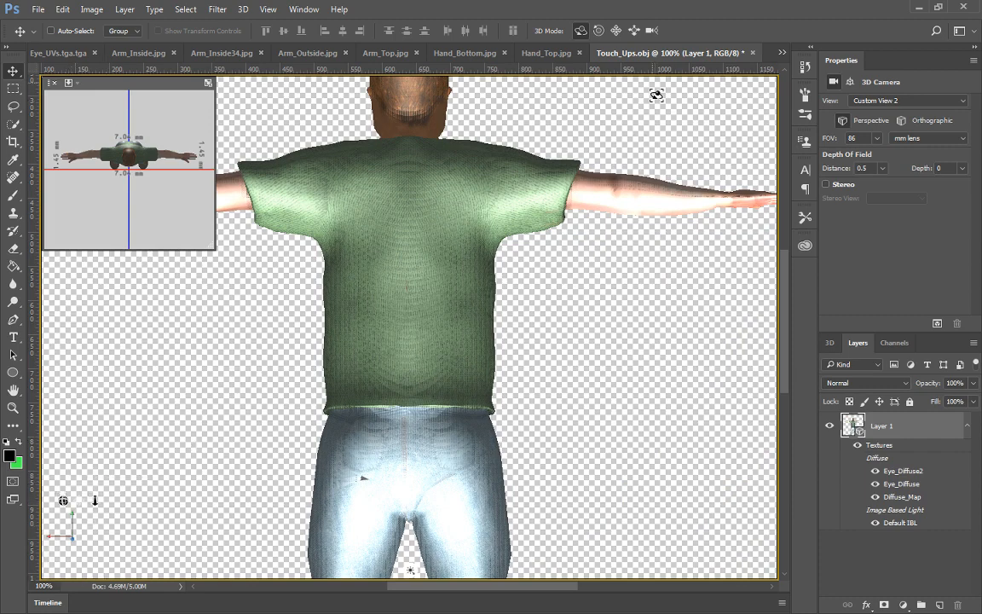
key("ctrl+minus")
key("ctrl+minus")
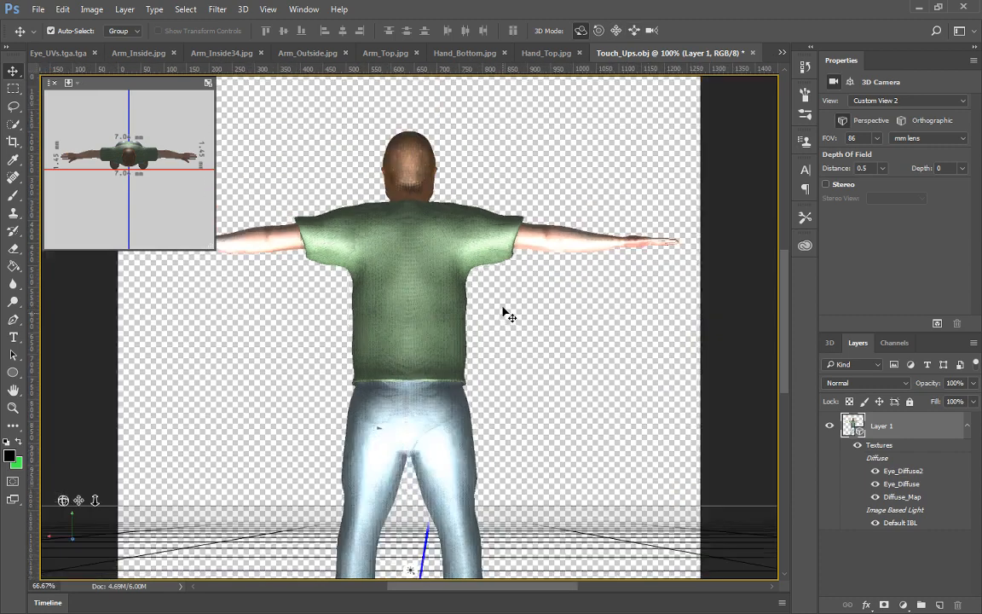
left_click(410, 568)
left_click_drag(410, 217, 410, 148)
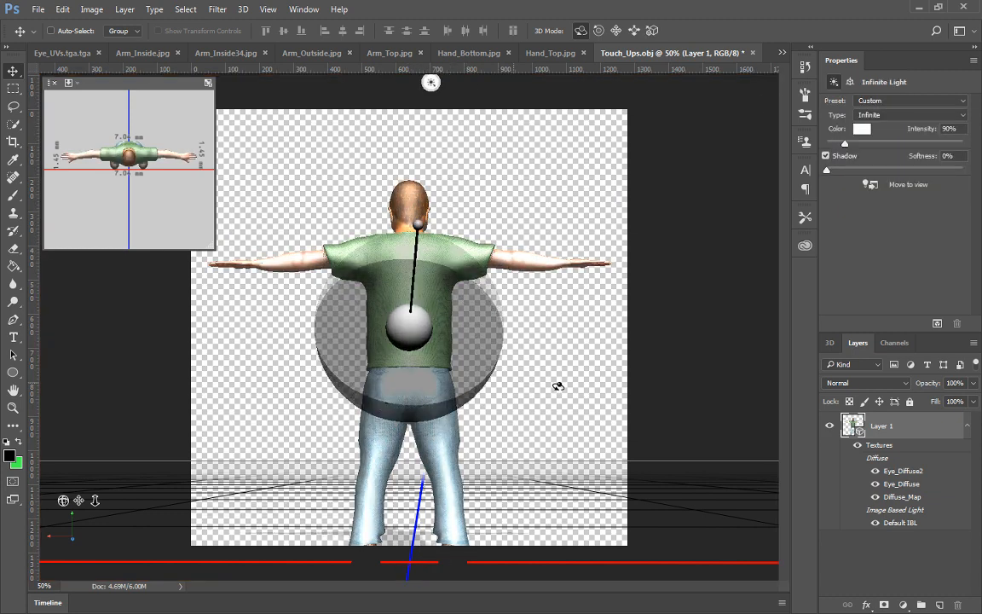
left_click(533, 376)
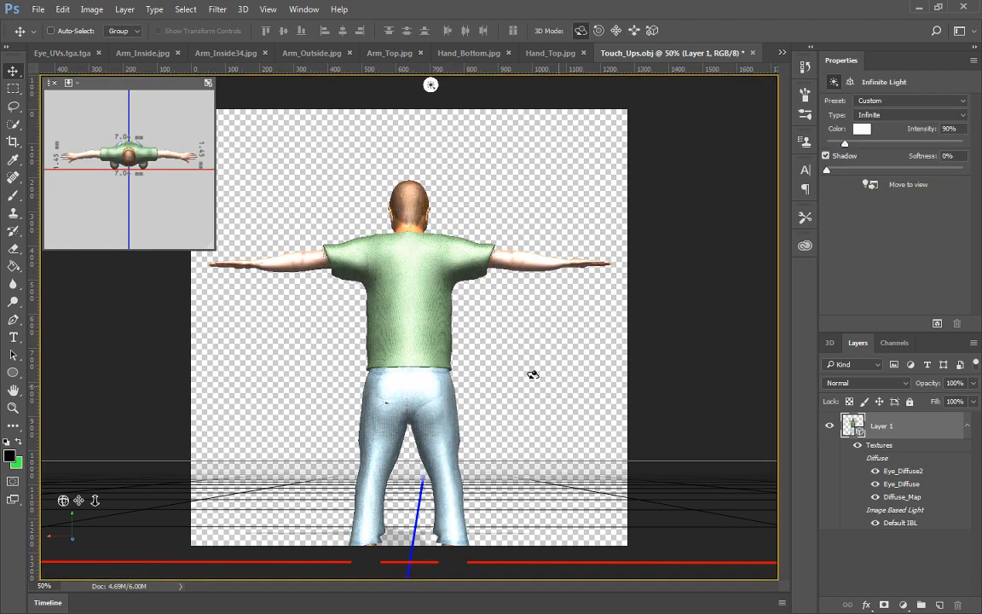
left_click(431, 82)
left_click_drag(383, 303, 332, 256)
left_click(490, 376)
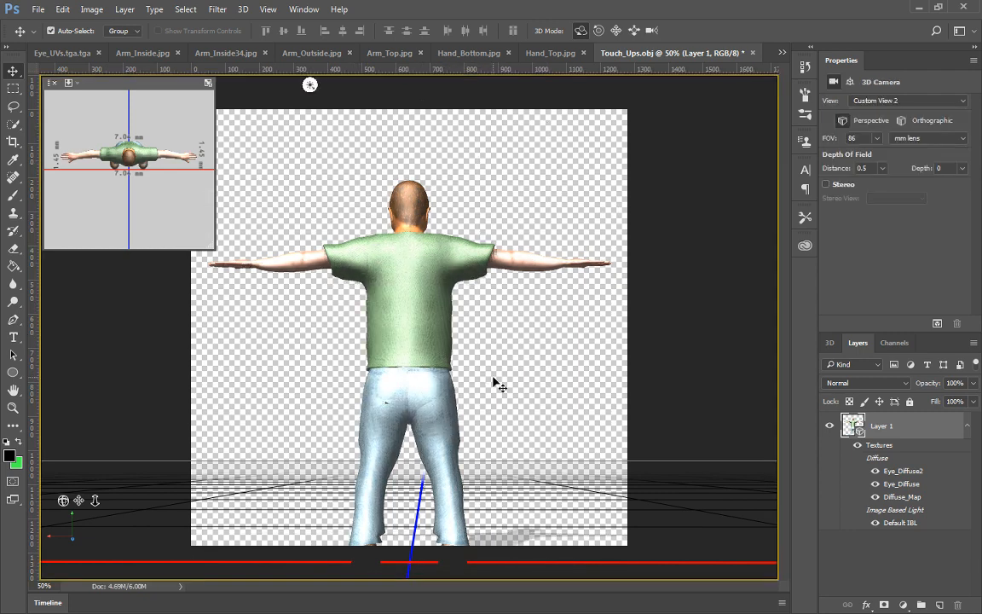
Add a new empty layer to the Diffuse_Map texture and return to the Touch_Ups.obj document
key("ctrl+plus")
key("ctrl+plus")
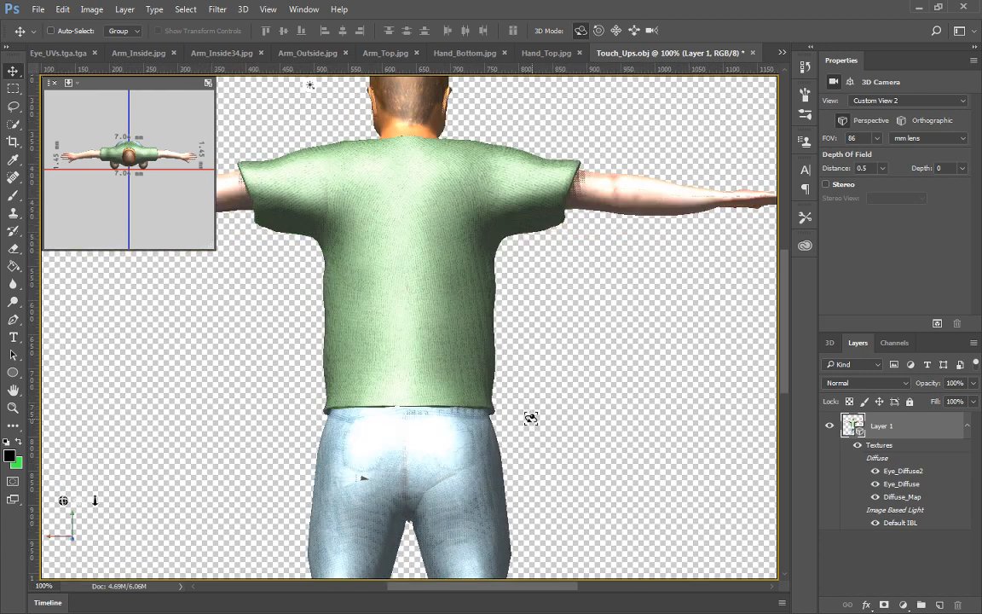
left_click_drag(538, 421, 534, 429)
key("ctrl+plus")
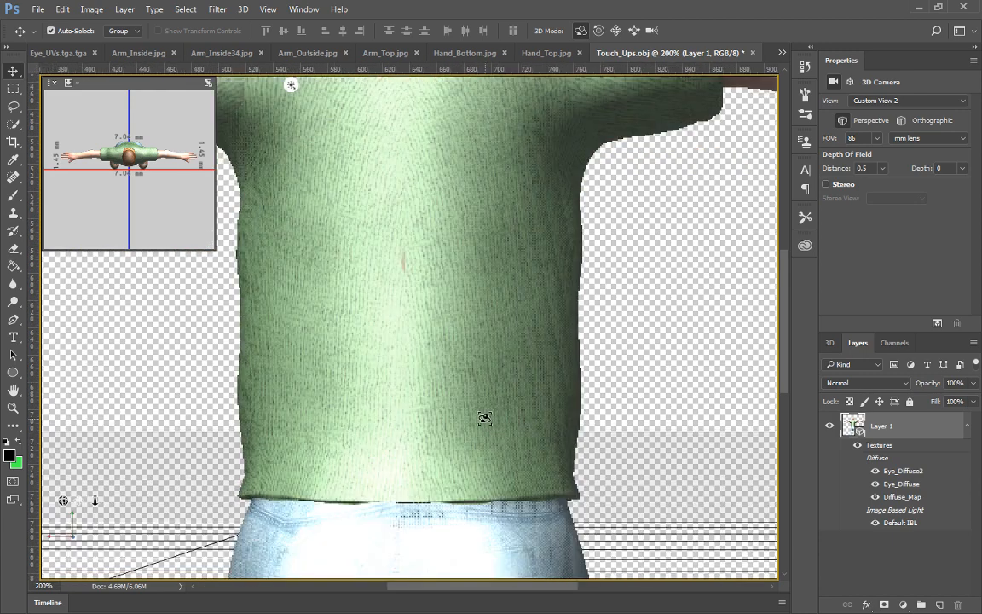
left_click_drag(662, 387, 660, 357)
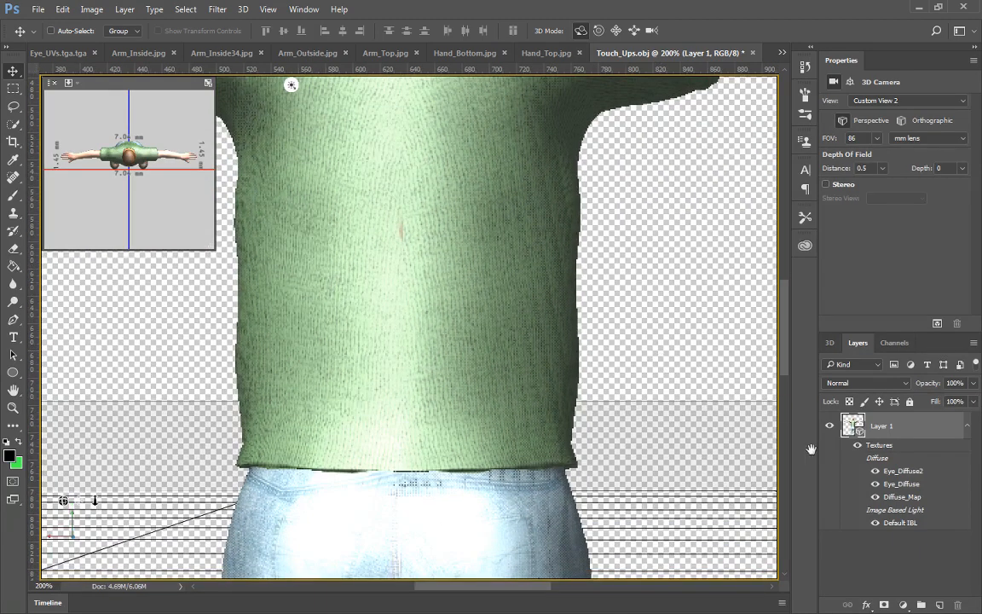
double_click(903, 497)
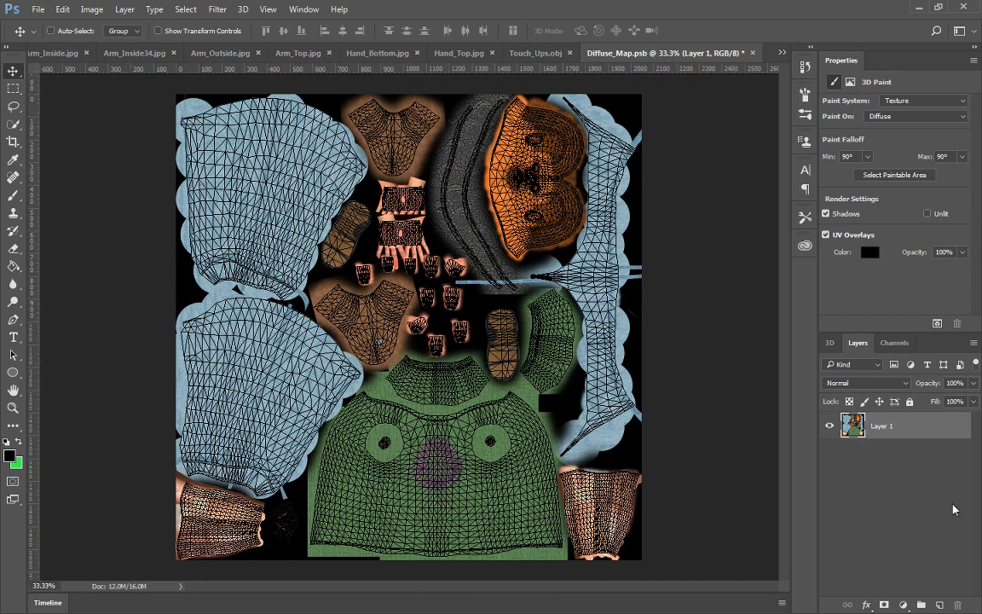
left_click(938, 605)
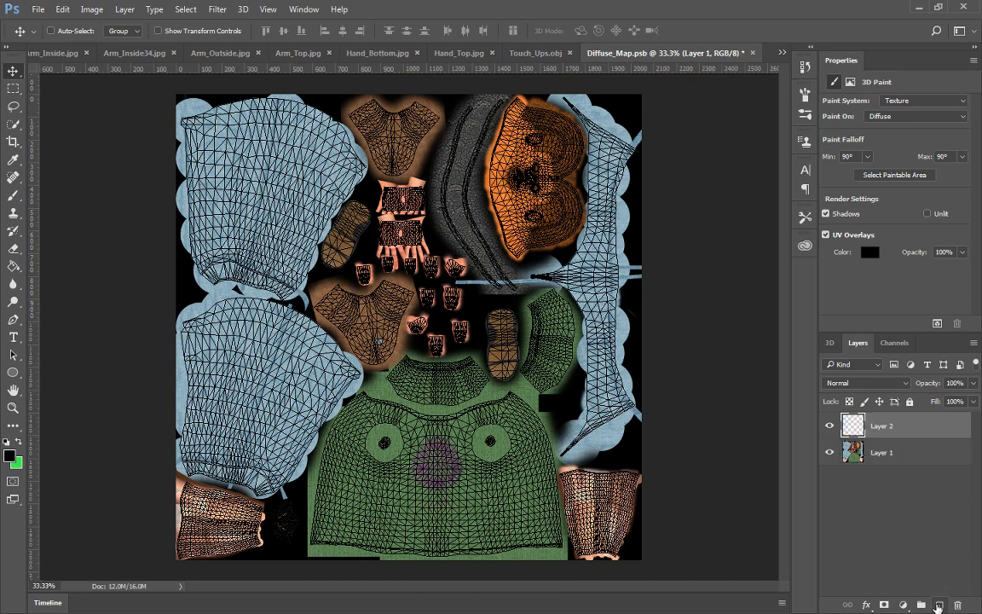
left_click(537, 54)
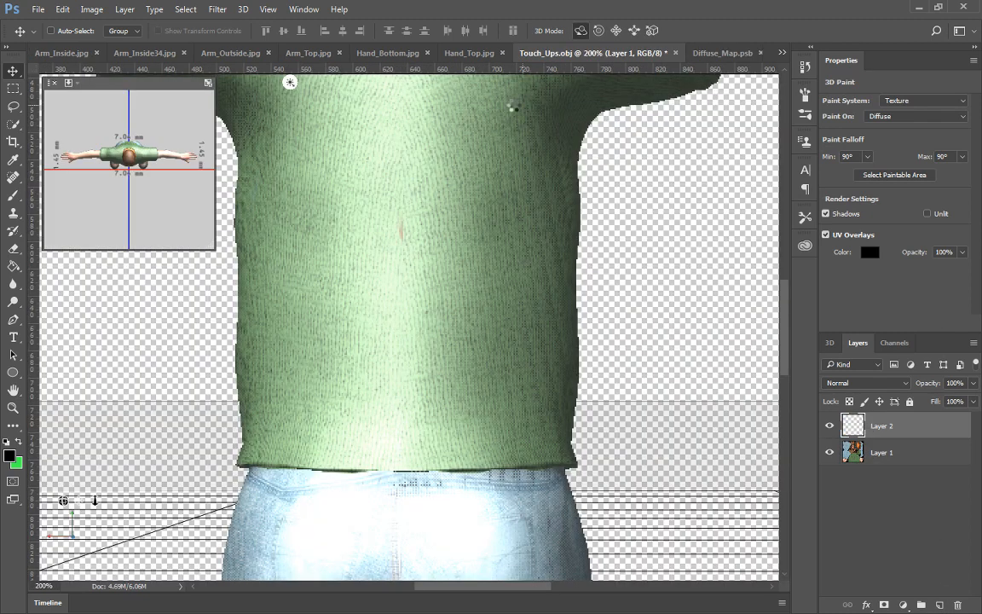
key("ctrl+z")
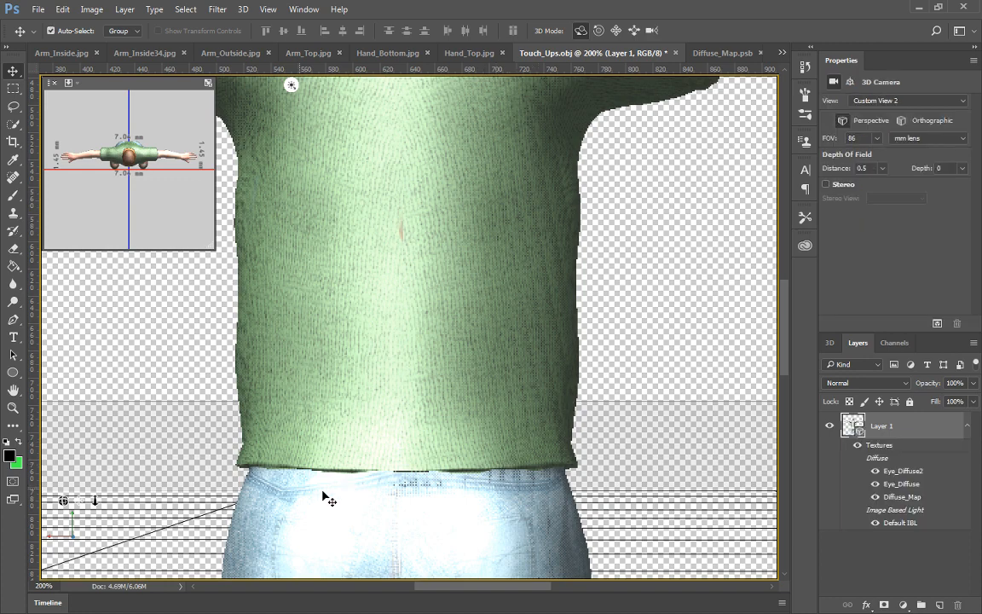
Paste the jean seam as a new layer in Touch_Ups.obj and move it over the middle of the character's back
key("ctrl+v")
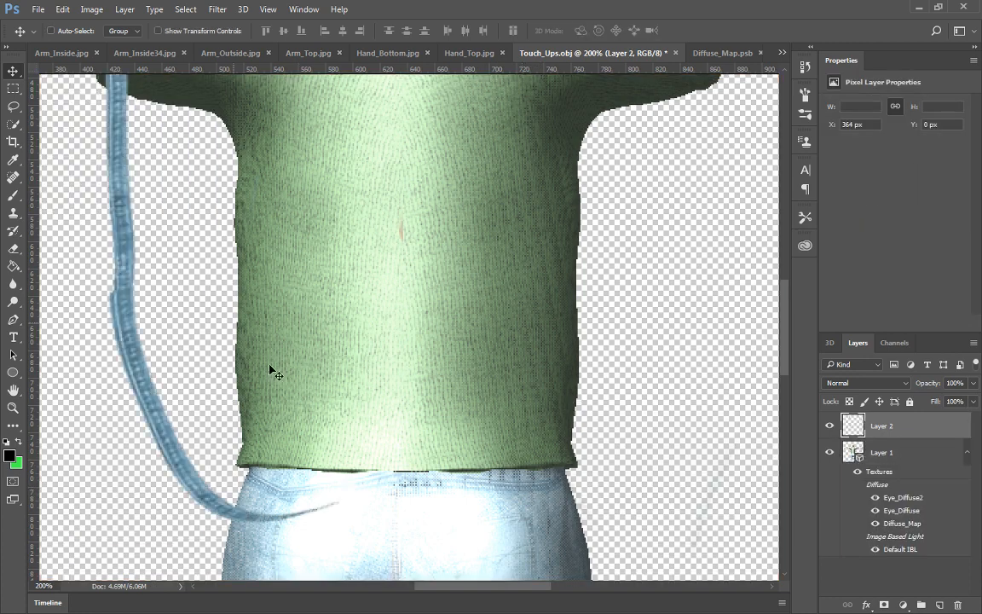
left_click_drag(242, 313, 445, 380)
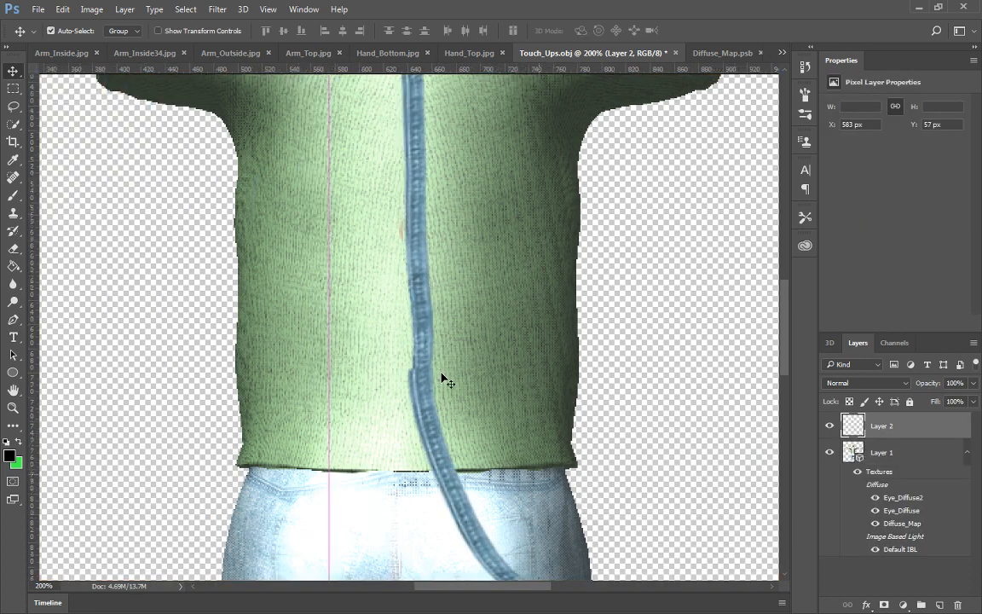
key("ctrl+minus")
key("ctrl+minus")
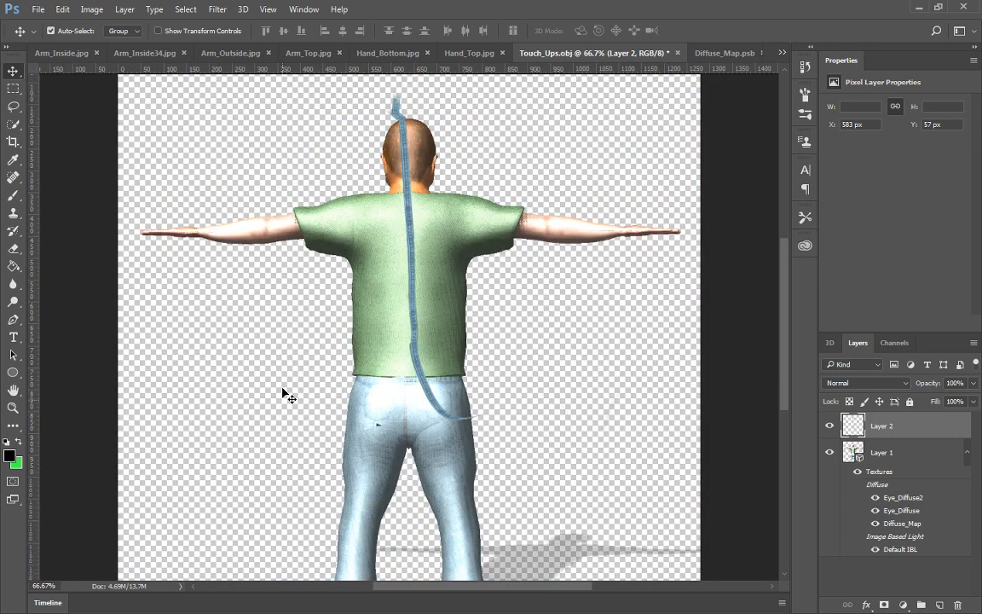
key("ctrl+minus")
left_click_drag(424, 238, 437, 260)
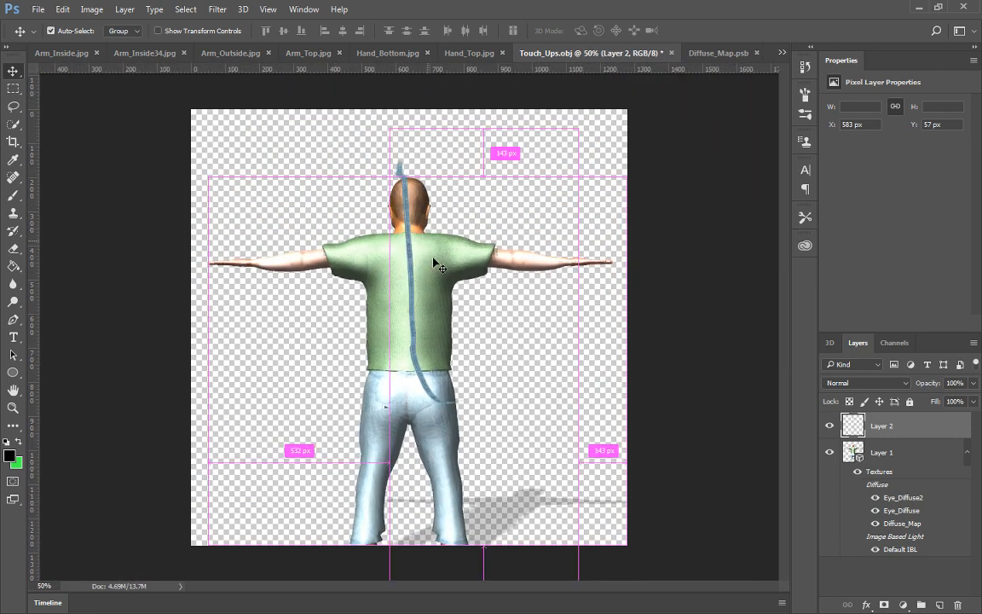
Rotate the pasted seam to -82.89° and lay it across the back of the jeans' waist just below the shirt hem
key("ctrl+t")
mouse_move(593, 122)
left_mouse_down()
mouse_move(368, 121)
mouse_move(169, 197)
mouse_move(125, 292)
mouse_move(120, 330)
left_mouse_up()
mouse_move(311, 509)
left_mouse_down()
mouse_move(392, 388)
mouse_move(413, 378)
left_mouse_up()
left_click_drag(272, 194, 297, 162)
left_click_drag(381, 332, 410, 384)
key("ctrl+plus")
key("ctrl+plus")
key("ctrl+plus")
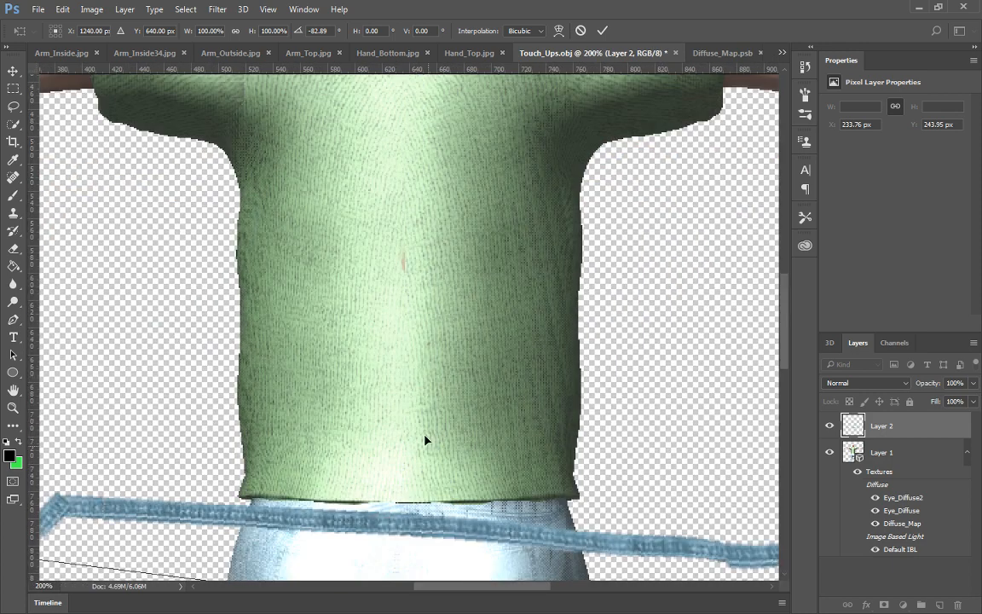
Scale the transformed jeans seam strip to about 50.76% and place it across the back waistband below the shirt
left_click_drag(425, 440, 526, 320)
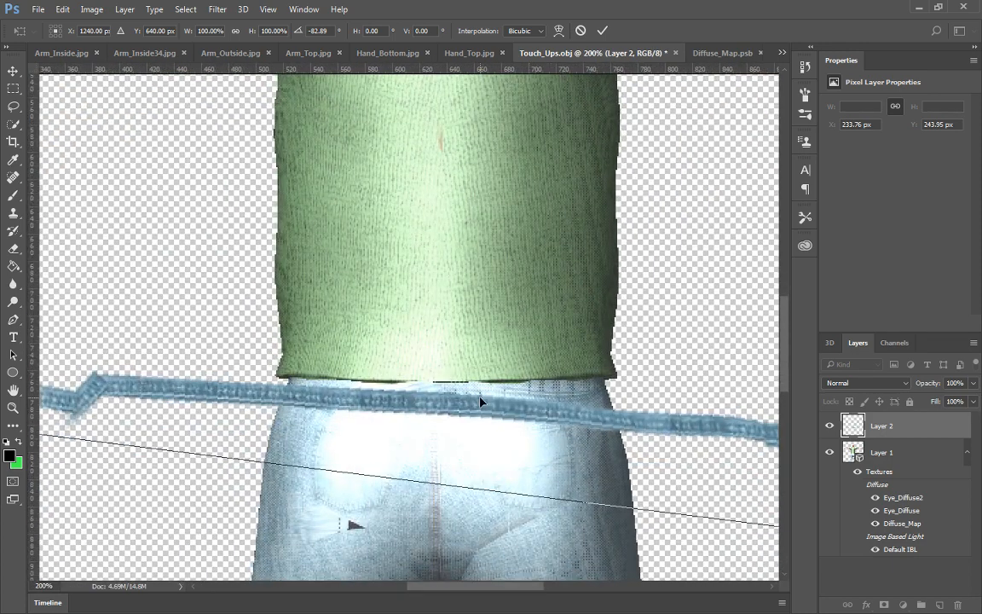
key("ctrl+minus")
key("ctrl+minus")
key("ctrl+minus")
key("ctrl+minus")
left_click_drag(752, 412, 550, 290)
left_click_drag(375, 290, 429, 366)
key("ctrl+plus")
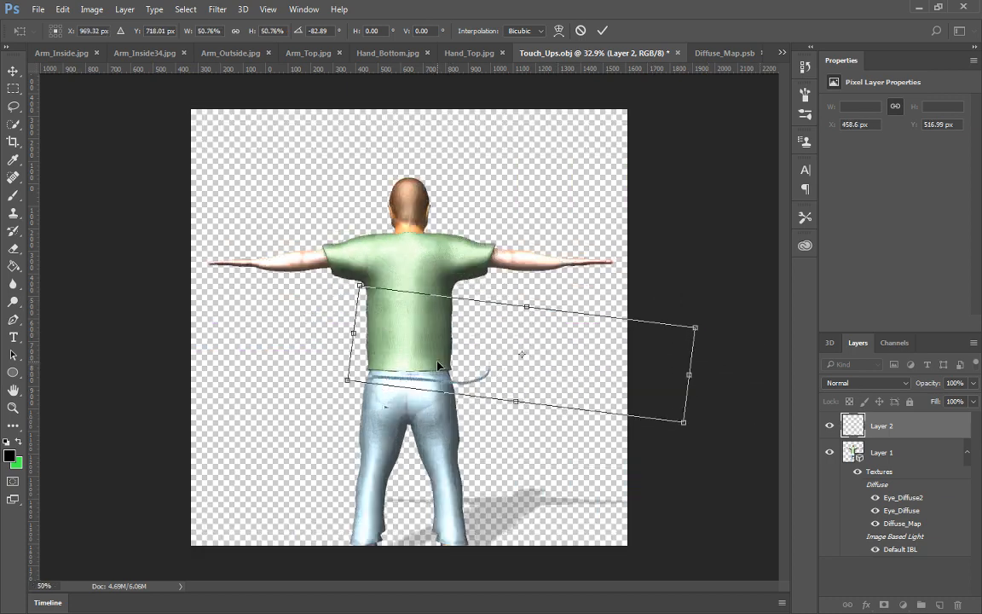
key("ctrl+plus")
key("ctrl+plus")
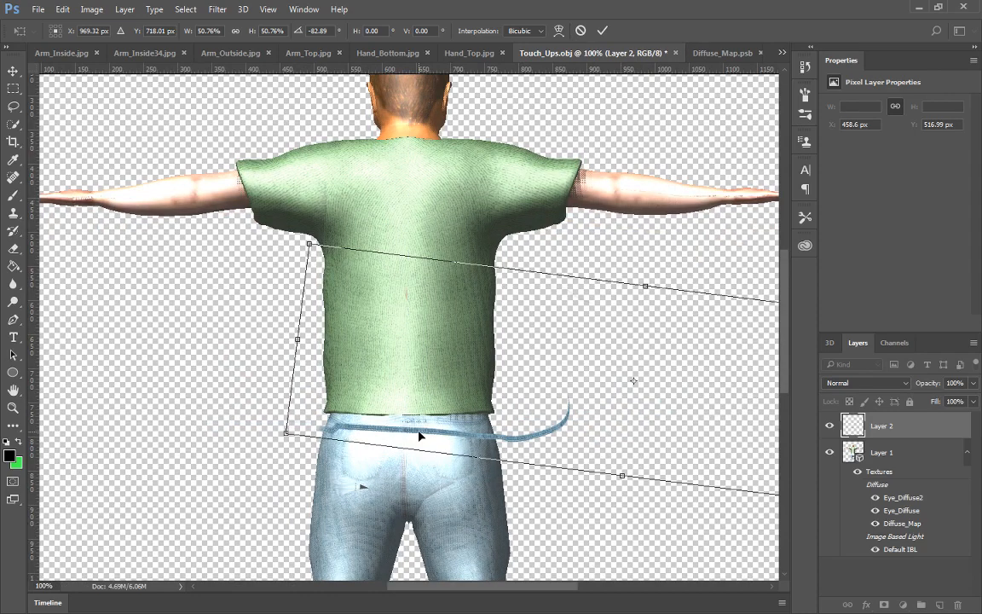
Shift the seam strip slightly toward the shirt hem, to about X 965 px, Y 707 px
left_click_drag(417, 434, 414, 431)
key("Up")
key("Up")
key("Up")
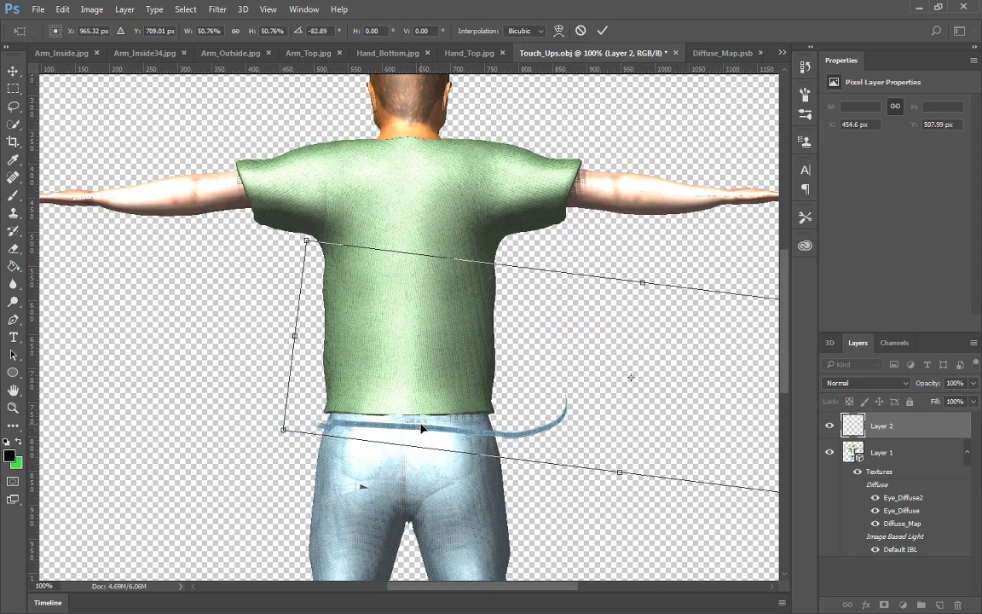
key("Up")
key("Up")
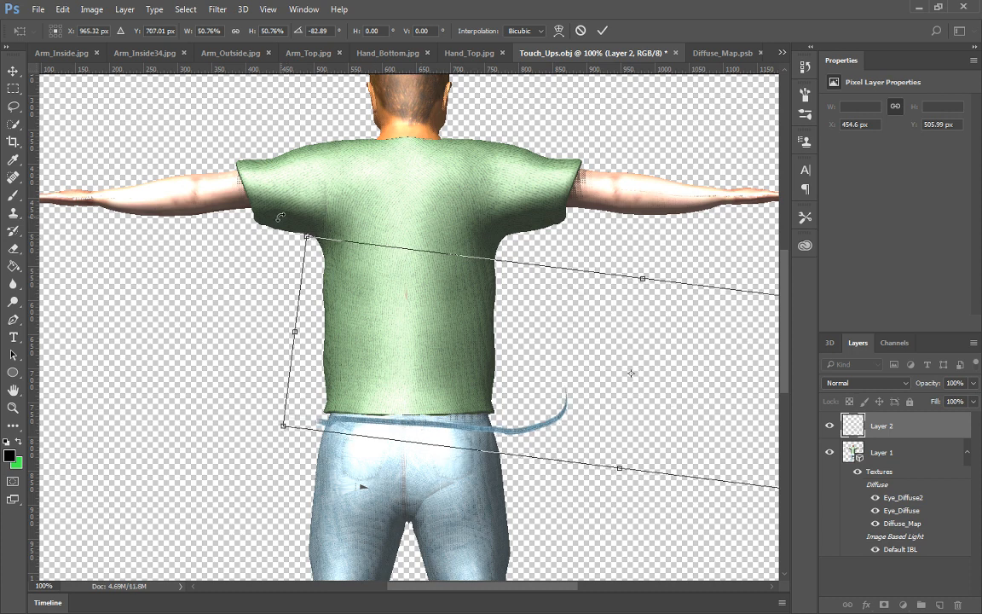
Rotate the seam strip to about -85.33° and nudge it left and up to about X 955 px, Y 693 px
left_click_drag(291, 232, 284, 245)
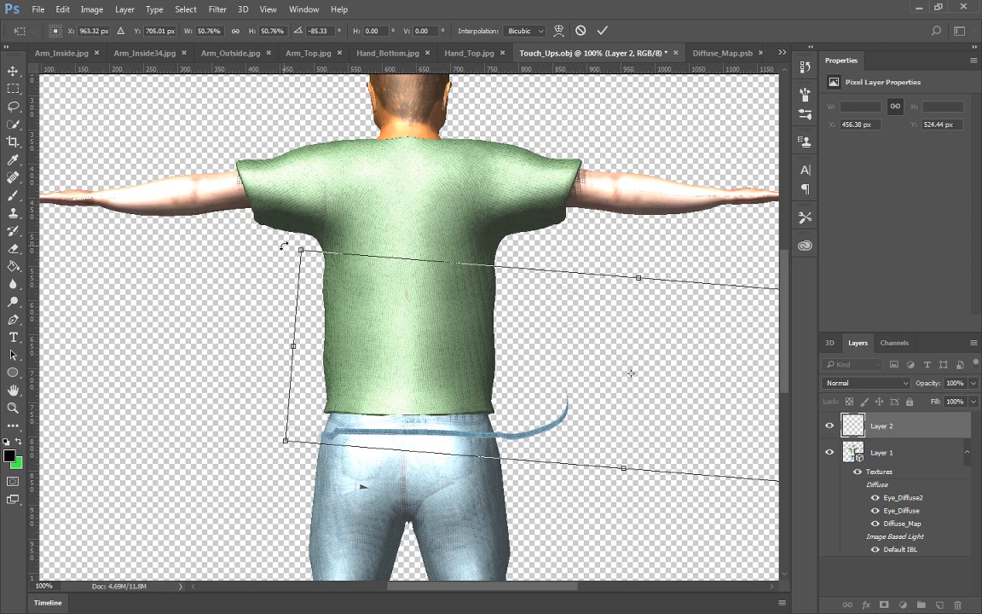
key("Left")
key("Left")
key("Left")
key("Left")
key("Left")
key("Up")
key("Up")
key("Up")
key("Up")
key("Up")
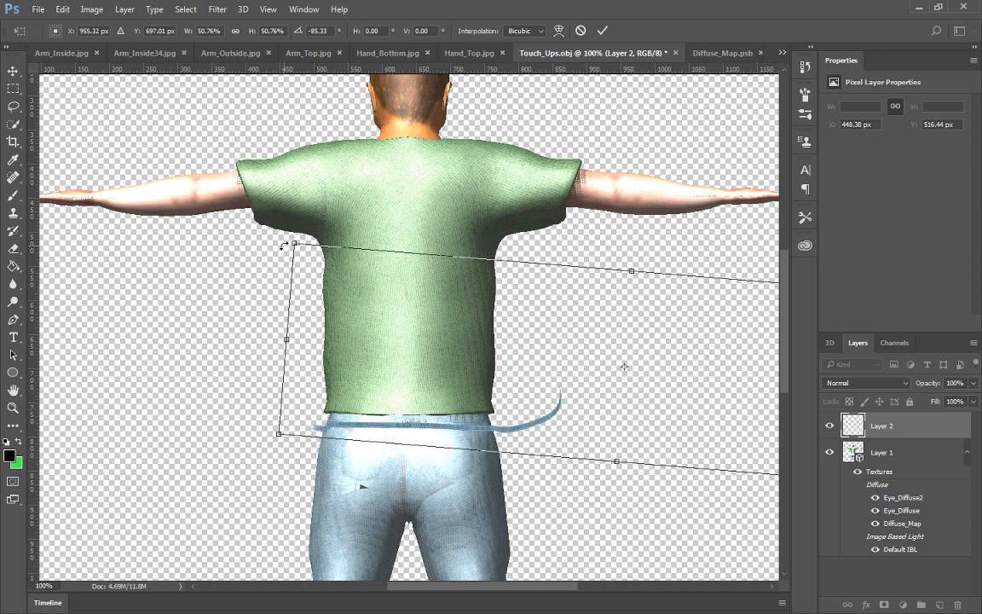
key("Up")
key("Up")
key("Up")
key("Up")
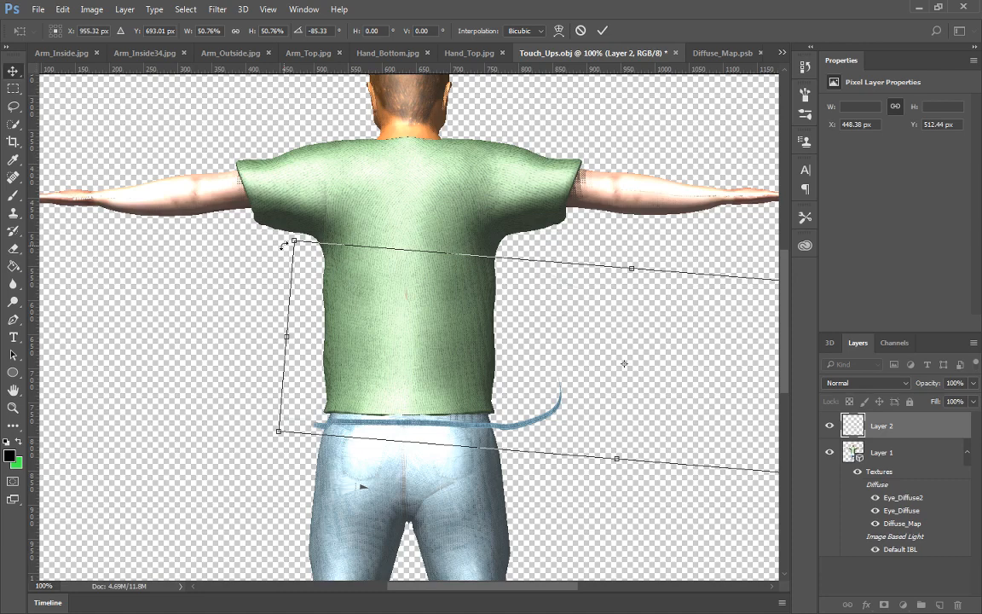
Apply the transform and merge the seam layer down into the 3D model layer
key("Return")
right_click(886, 425)
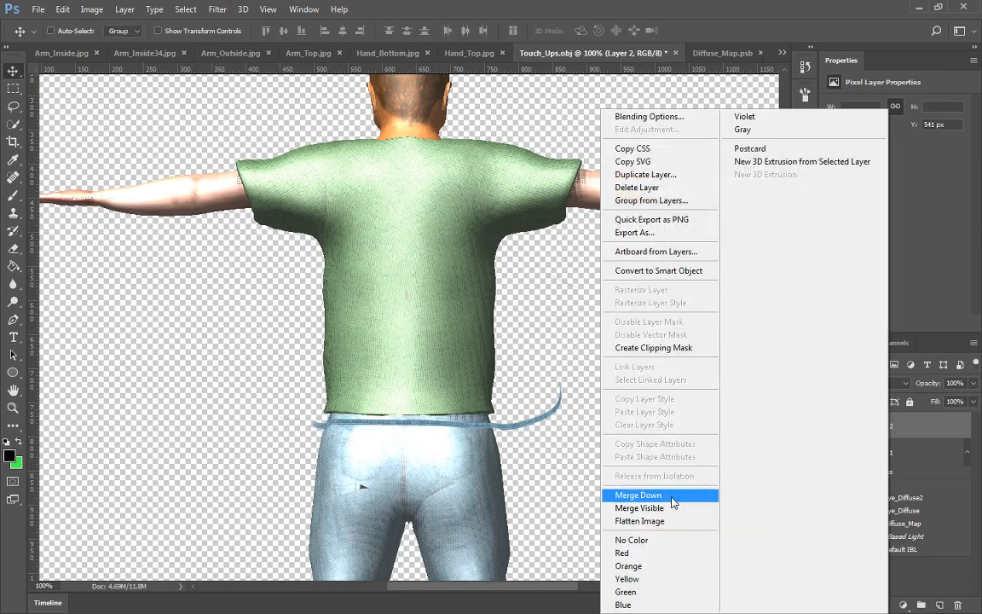
left_click(618, 495)
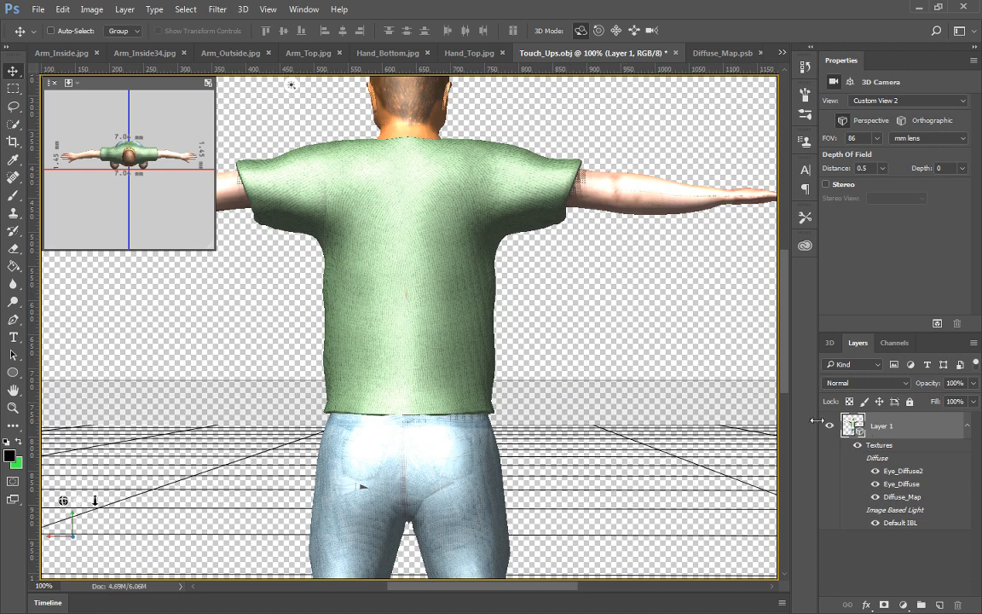
Open the Diffuse_Map.psb texture at 100% and examine the projected seams on the jeans pieces with the Eraser tool ready
left_click(732, 54)
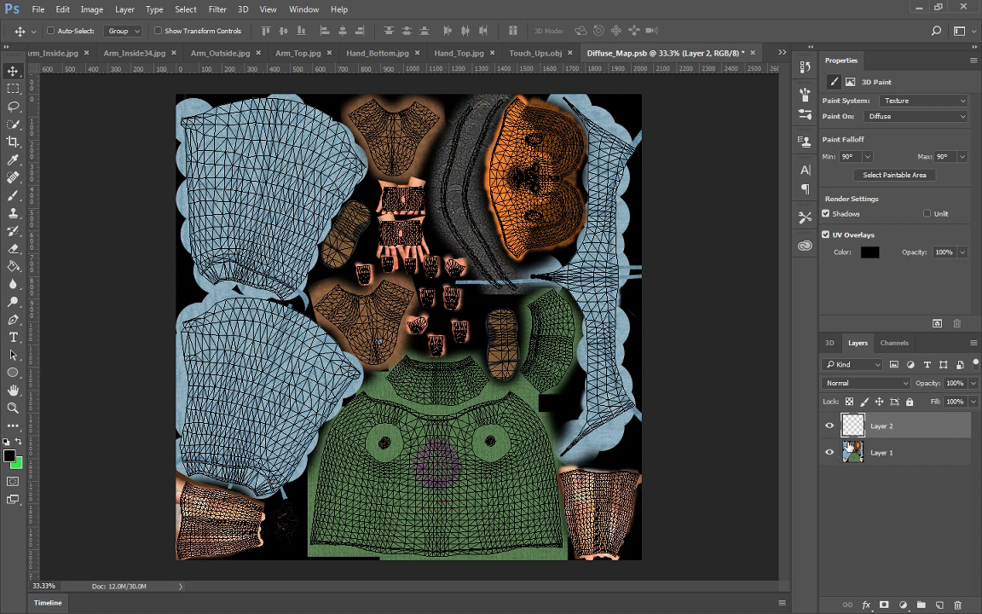
key("ctrl+1")
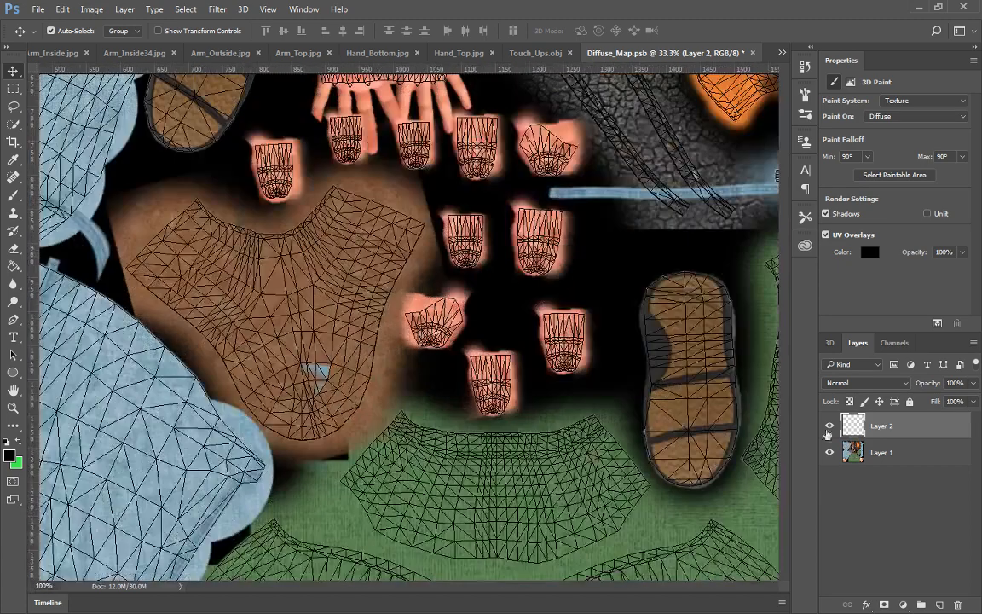
key("e")
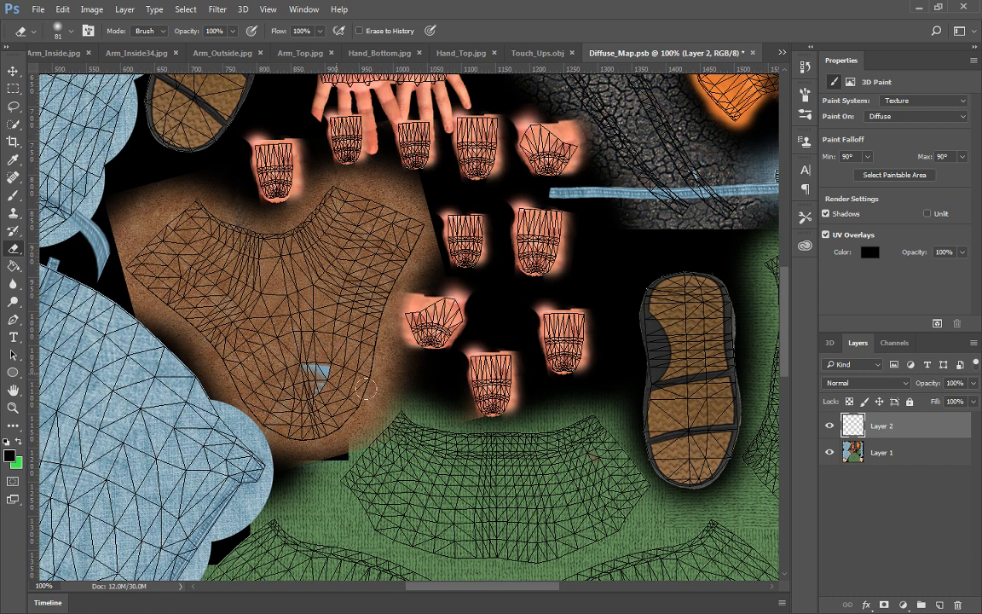
scroll(247, 398, "right", 10)
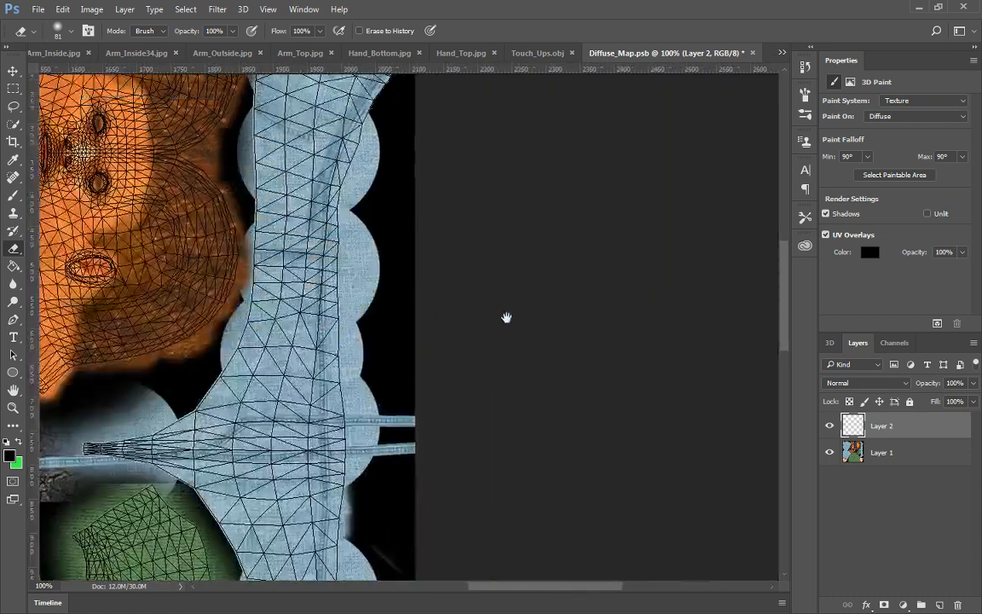
left_click_drag(508, 381, 510, 401)
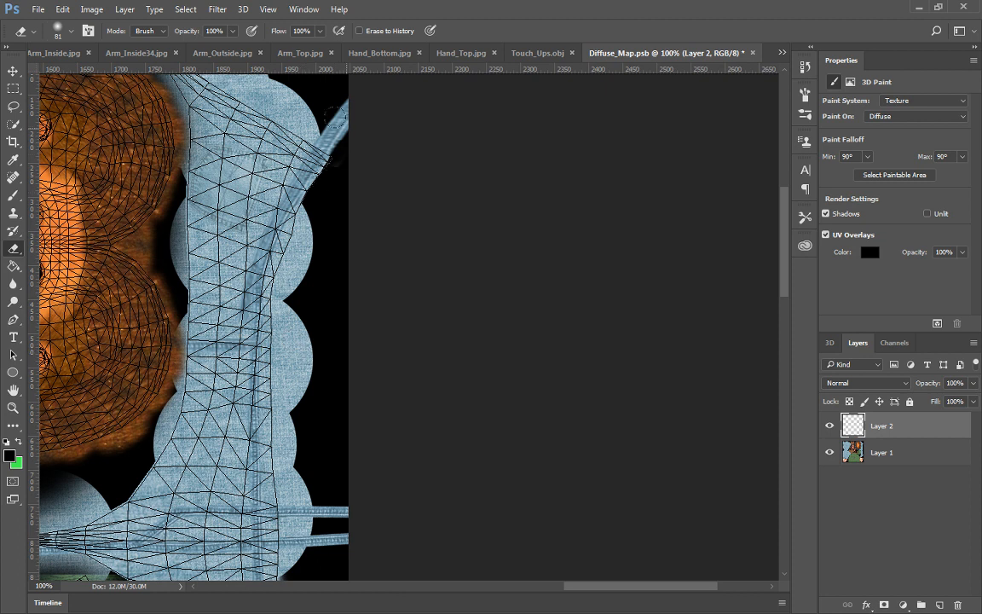
Copy the entire Layer 1 texture and switch to the Diffuse_Map.psd document
left_click(893, 460)
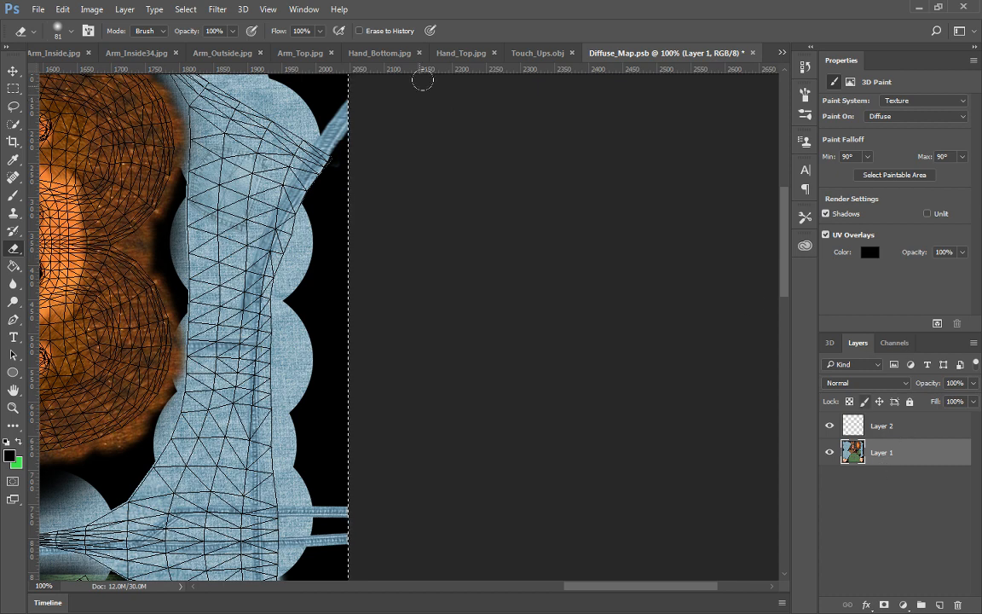
left_click(782, 52)
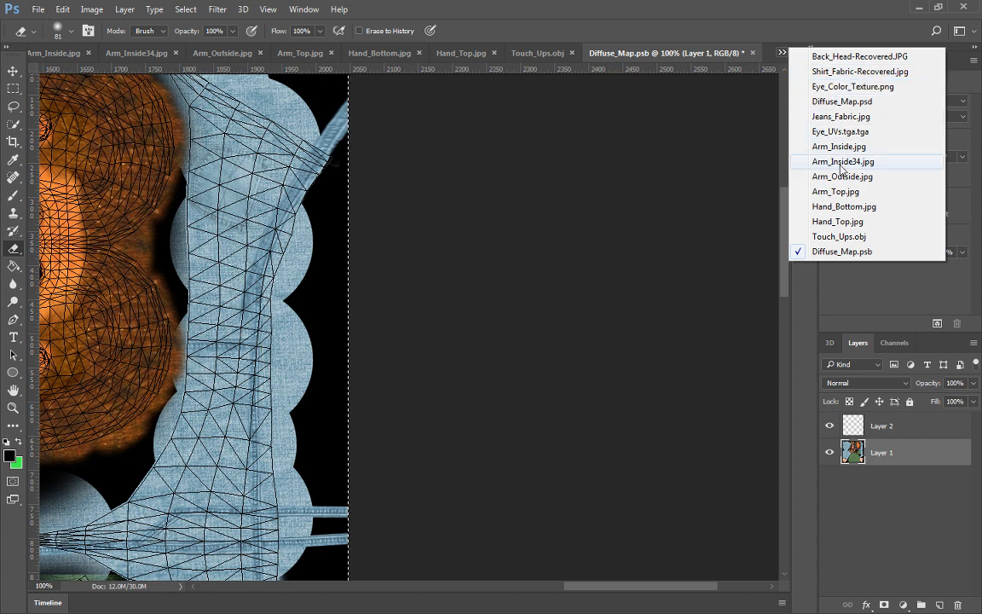
left_click(843, 101)
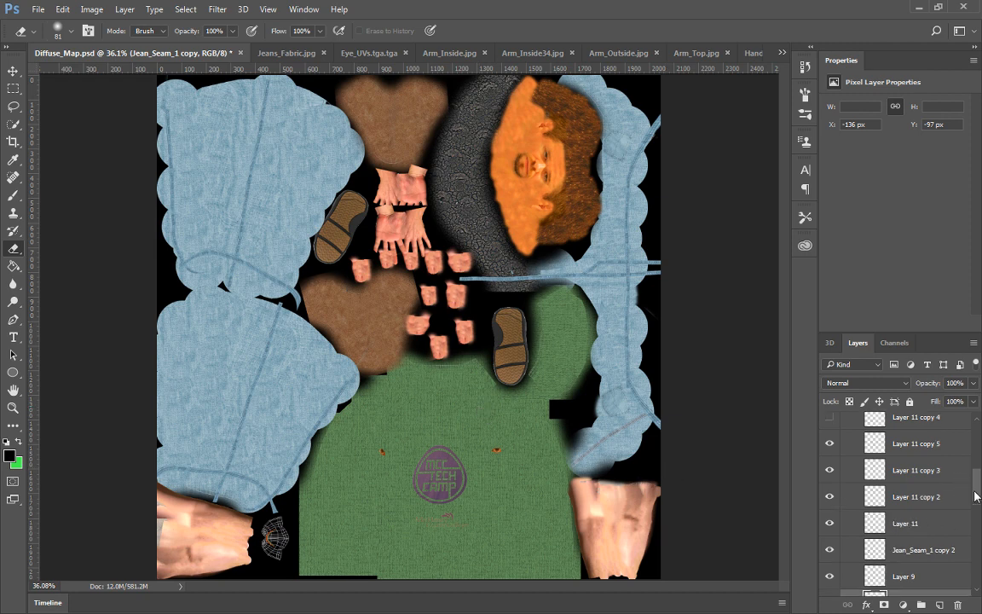
Paste the copied texture into the Projection_Texturing group, directly beneath the UV_Layout copy layer
left_click_drag(975, 488, 978, 429)
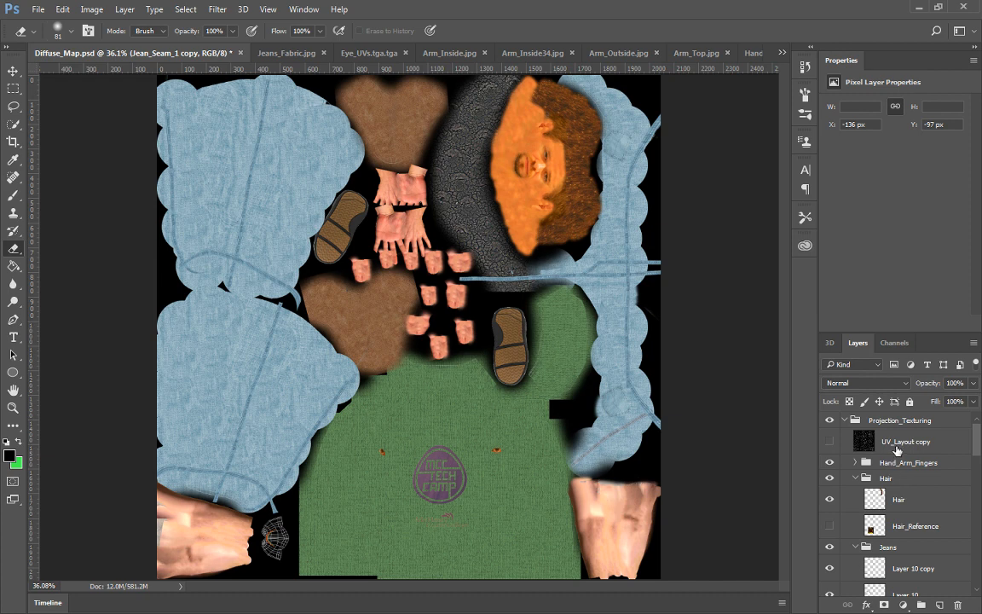
left_click(897, 447)
key("ctrl+shift+alt+e")
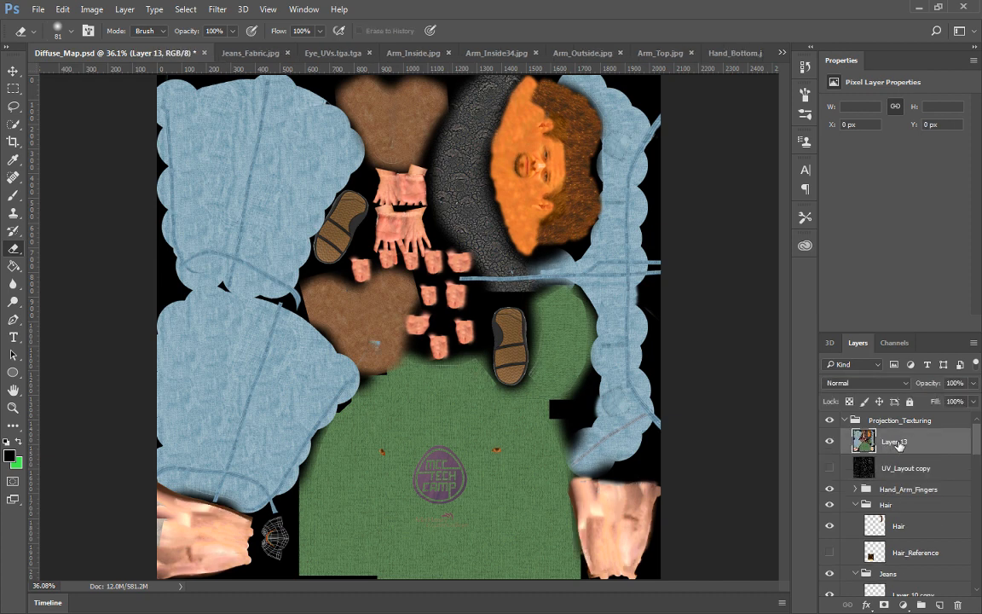
left_click_drag(896, 443, 847, 471)
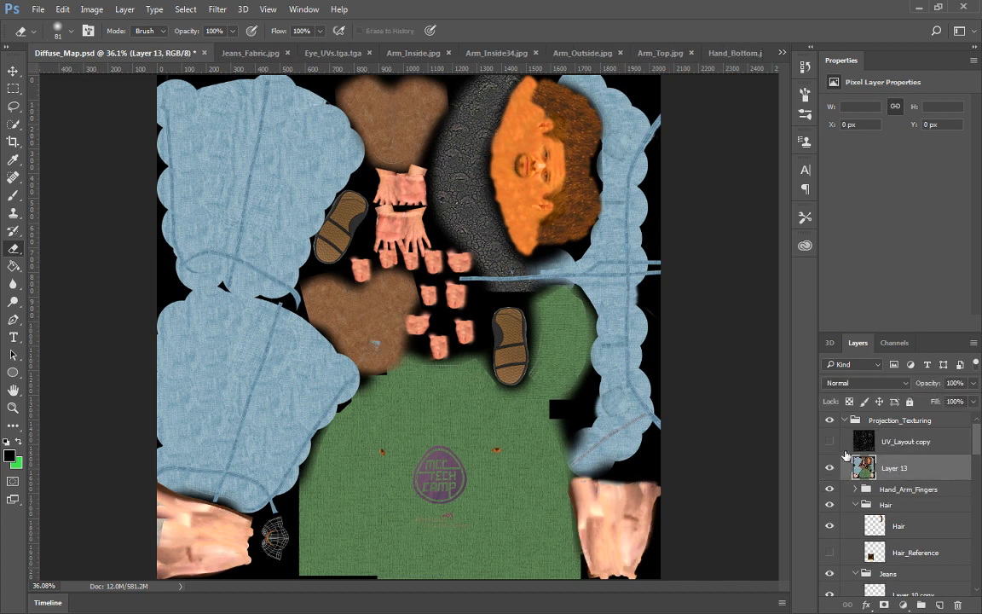
Compare the pasted Layer 13 texture with the original layers beneath it by repeatedly toggling its visibility
left_click(829, 469)
left_click(828, 468)
left_click(830, 468)
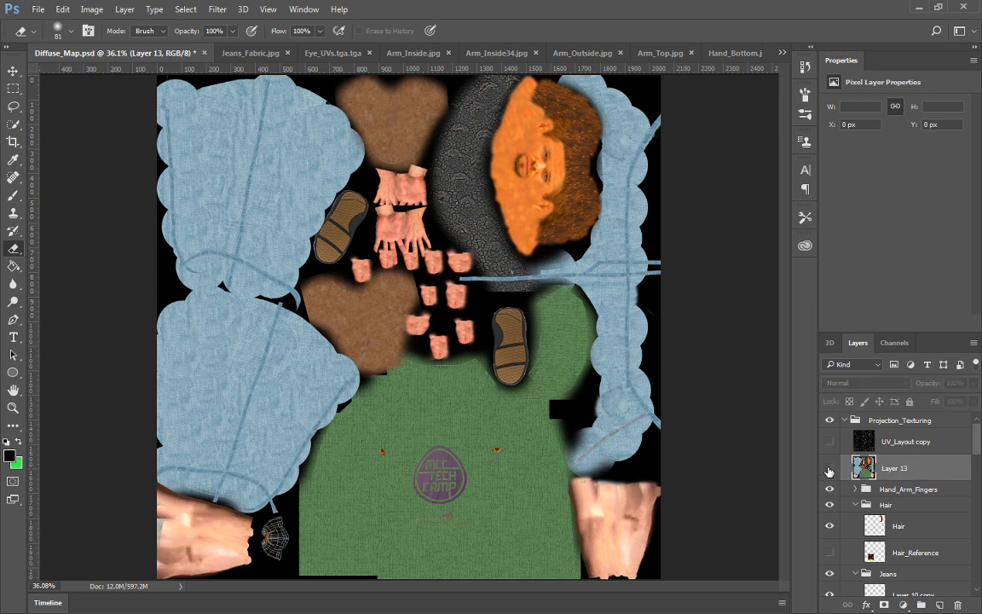
left_click(830, 469)
left_click(829, 469)
left_click(829, 468)
left_click(830, 469)
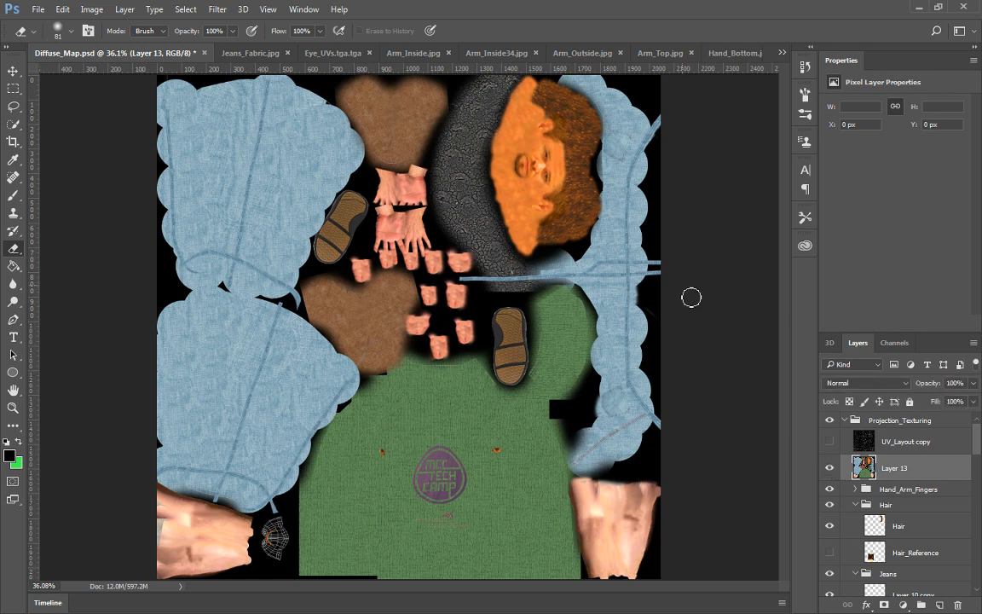
left_click(829, 469)
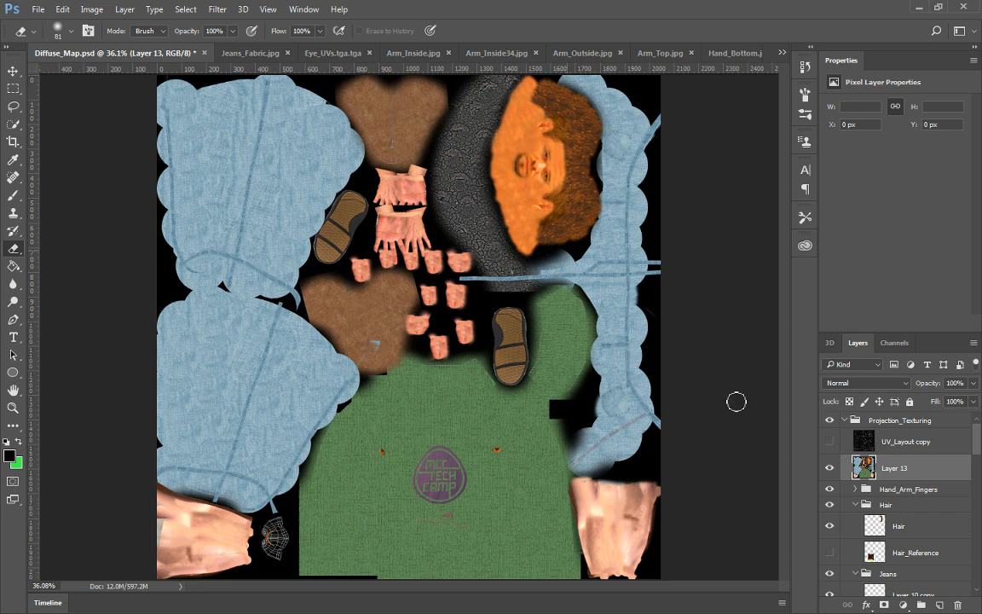
left_click(828, 469)
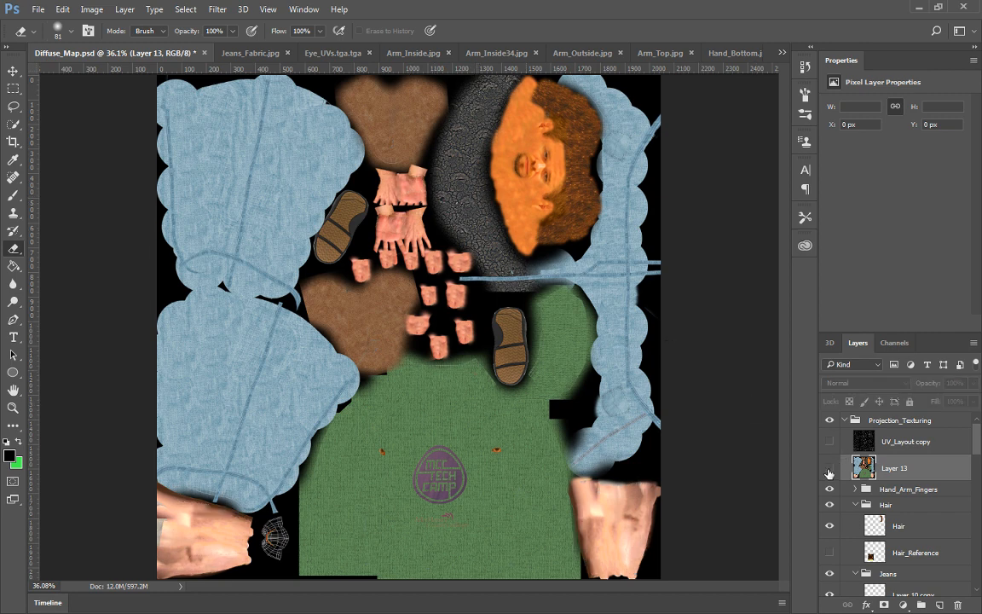
left_click(829, 469)
left_click(829, 469)
left_click(829, 469)
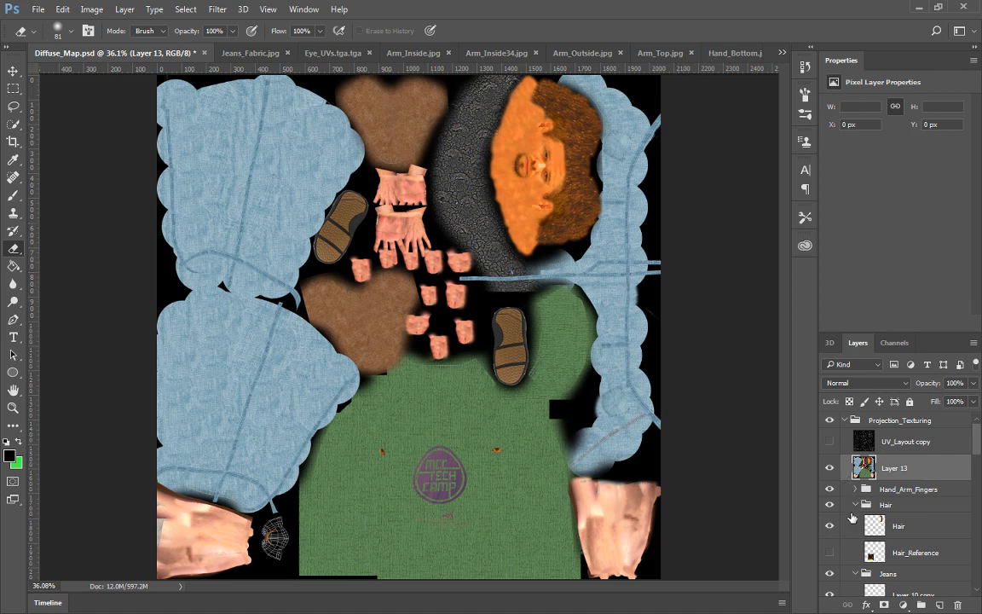
scroll(852, 518, "down", 1)
scroll(840, 551, "down", 1)
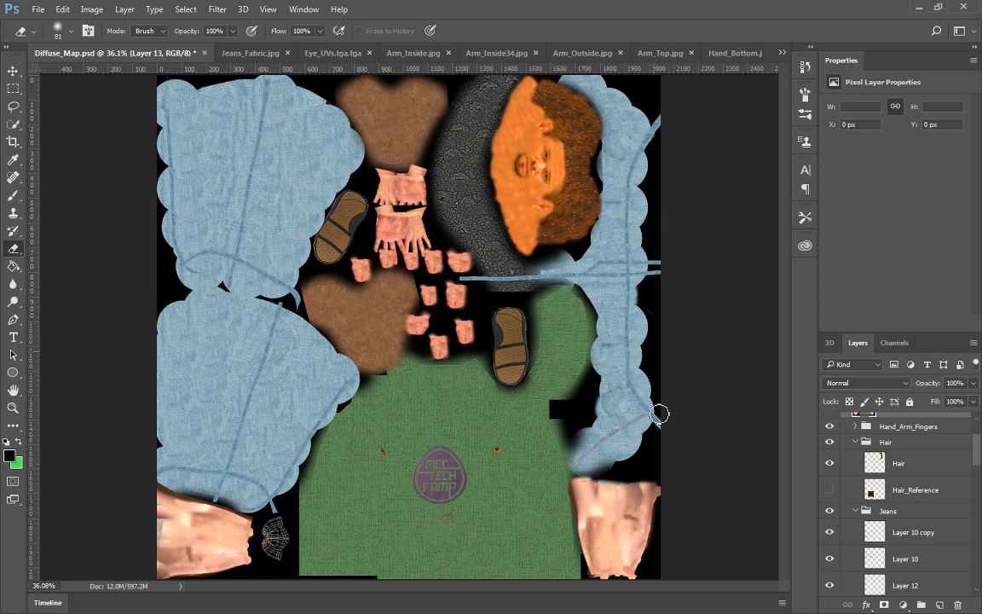
scroll(864, 463, "up", 3)
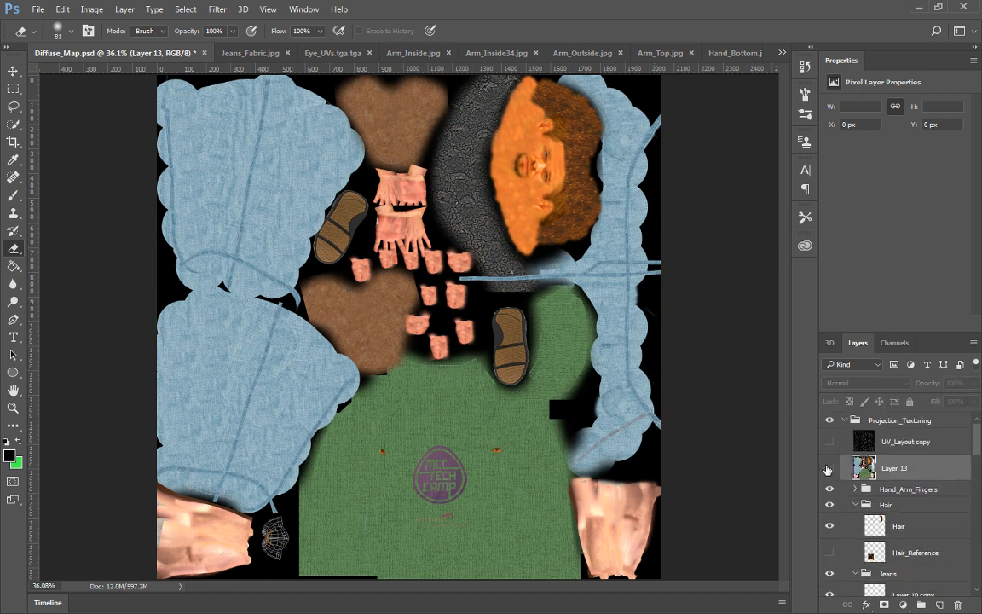
left_click(829, 468)
left_click(829, 468)
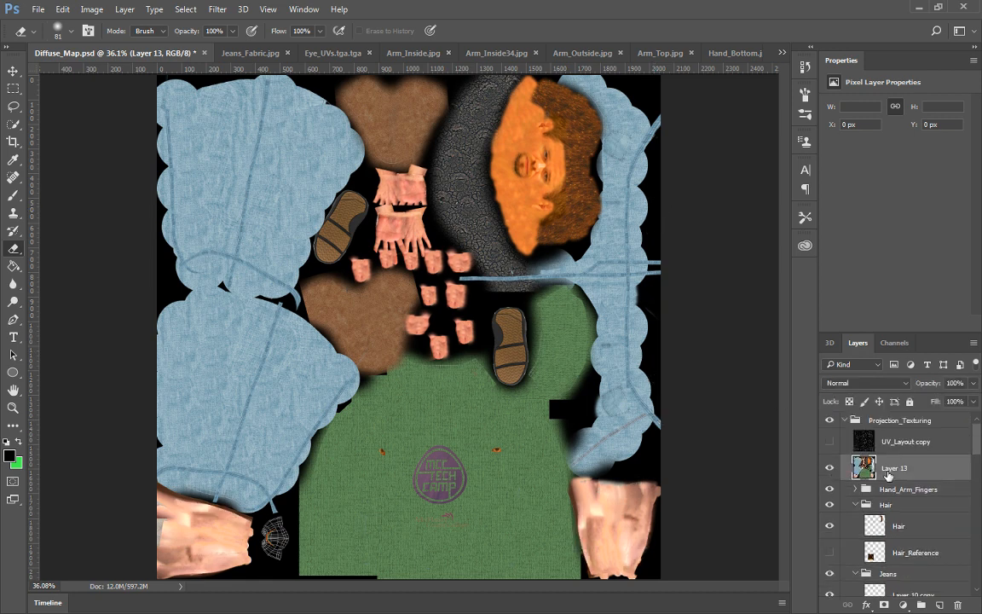
Hide Layer 11 copy 3 and Layer 11 copy 5 in the Jeans group, checking the neighbouring seam layers' visibility
scroll(902, 534, "down", 3)
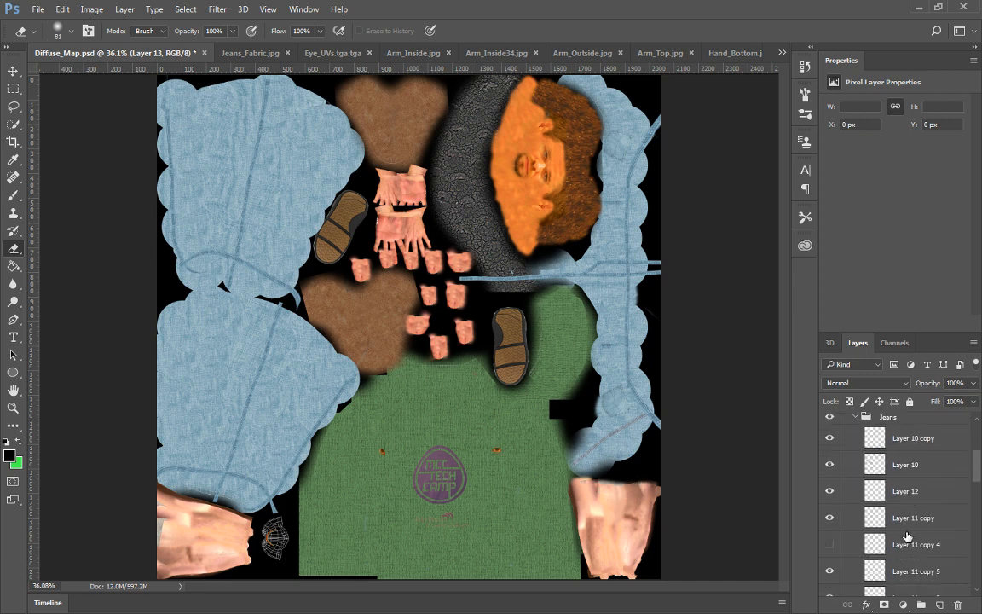
left_click(830, 544)
scroll(831, 545, "down", 2)
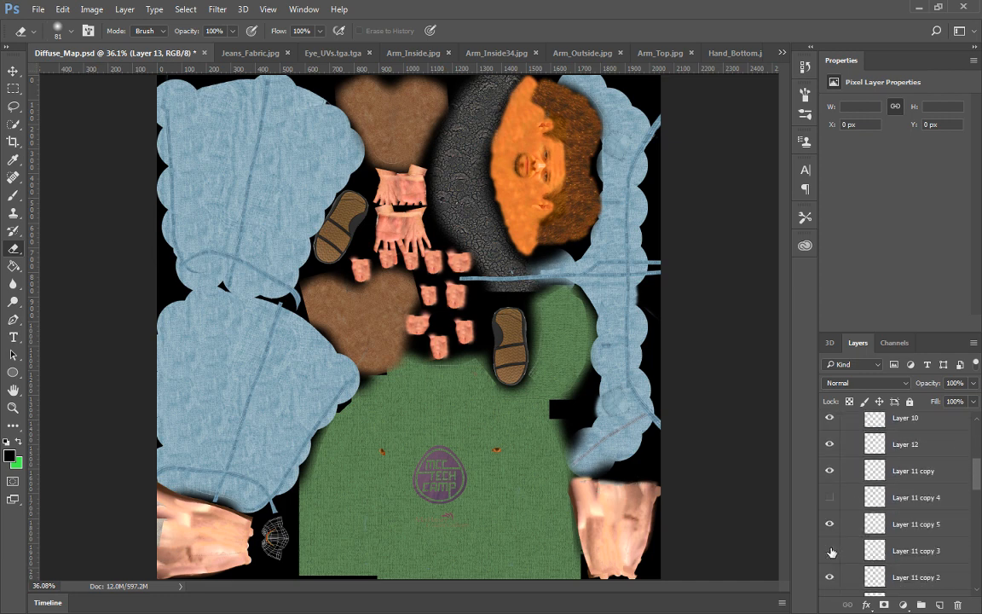
left_click(832, 553)
left_click(832, 552)
left_click(833, 552)
left_click(830, 574)
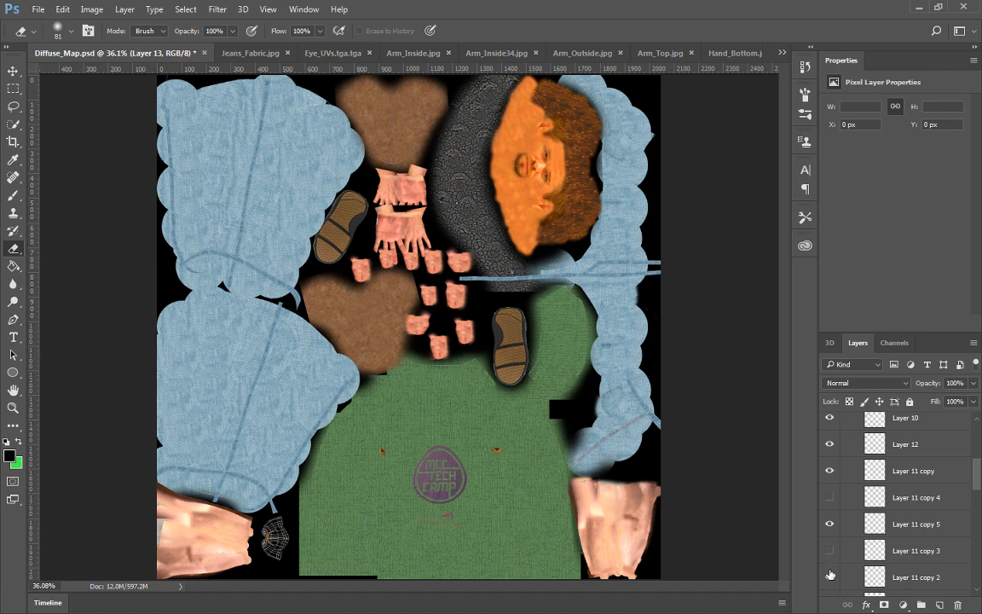
left_click(830, 575)
scroll(831, 575, "down", 1)
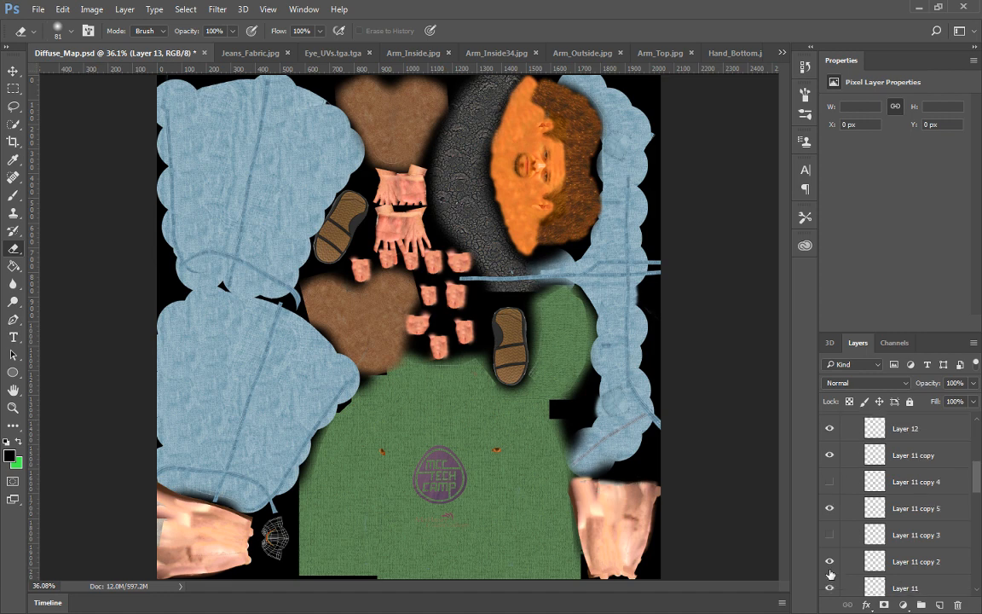
left_click(831, 586)
left_click(828, 509)
left_click(829, 510)
Switch back to the Diffuse_Map.psb document
left_click(782, 54)
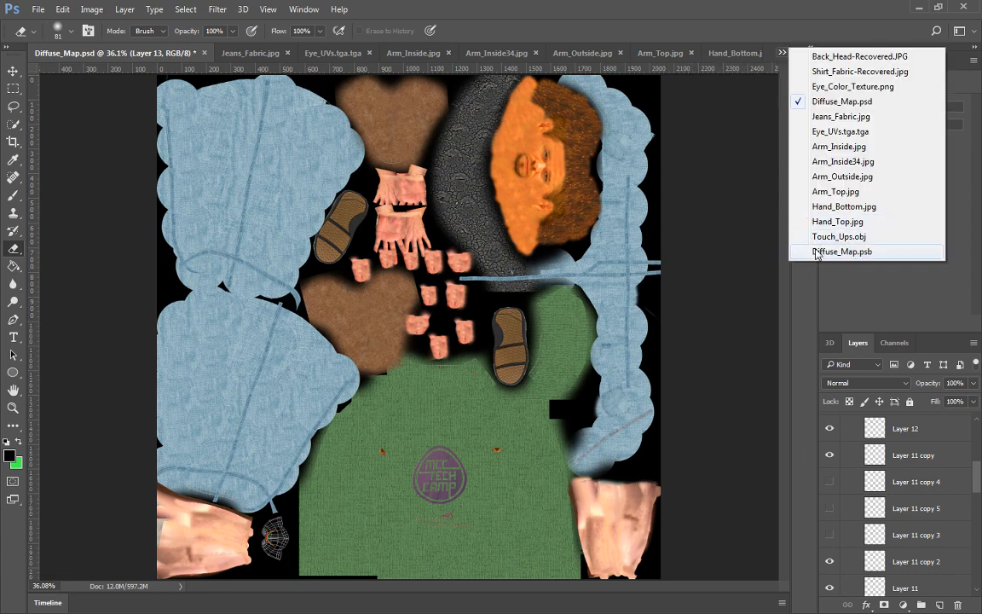
left_click(816, 251)
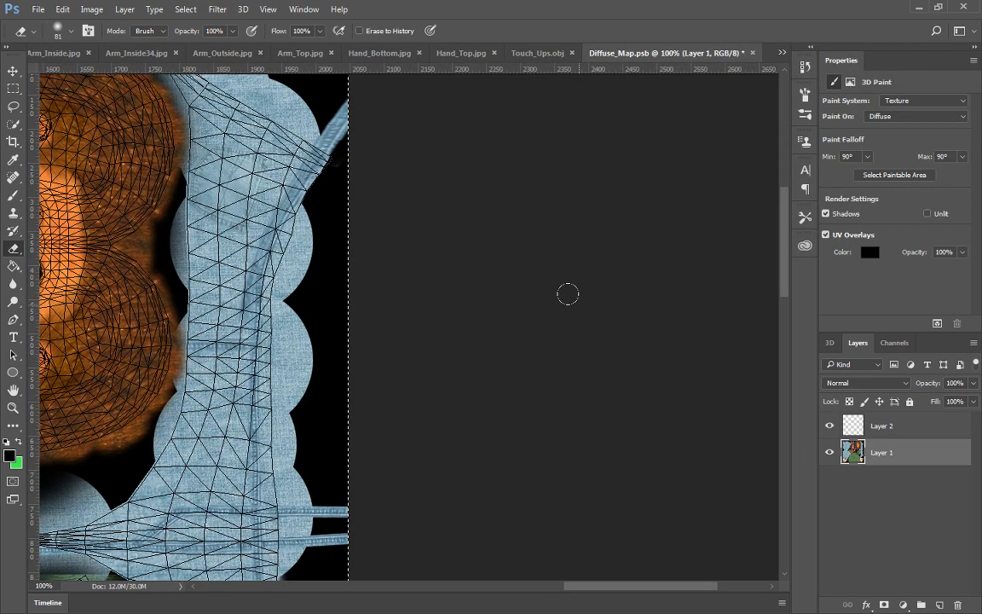
Copy Layer 2's contents from Diffuse_Map.psb and paste them in place above Layer 13 in Diffuse_Map.psd
left_click(896, 427)
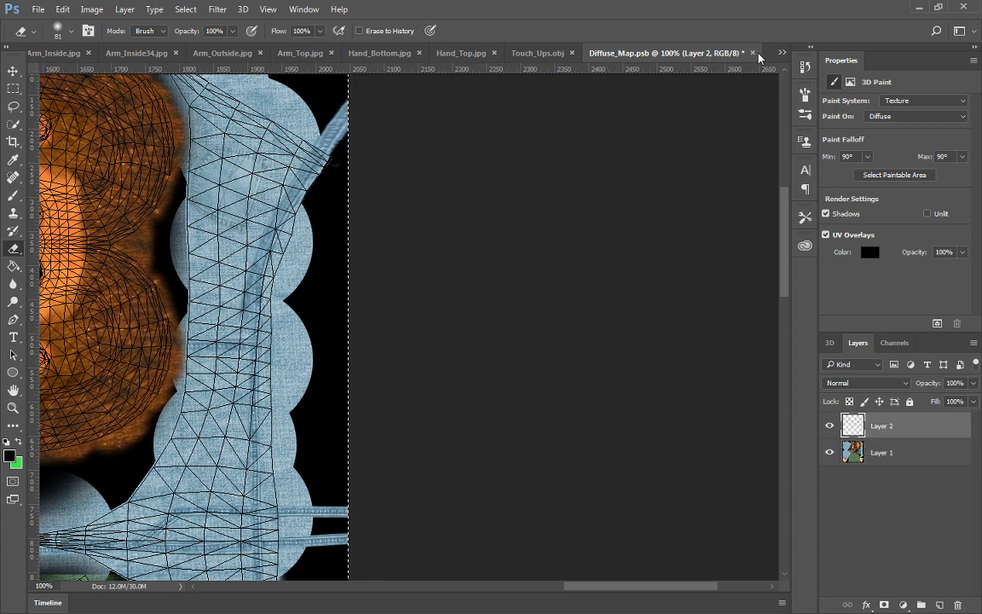
left_click(783, 53)
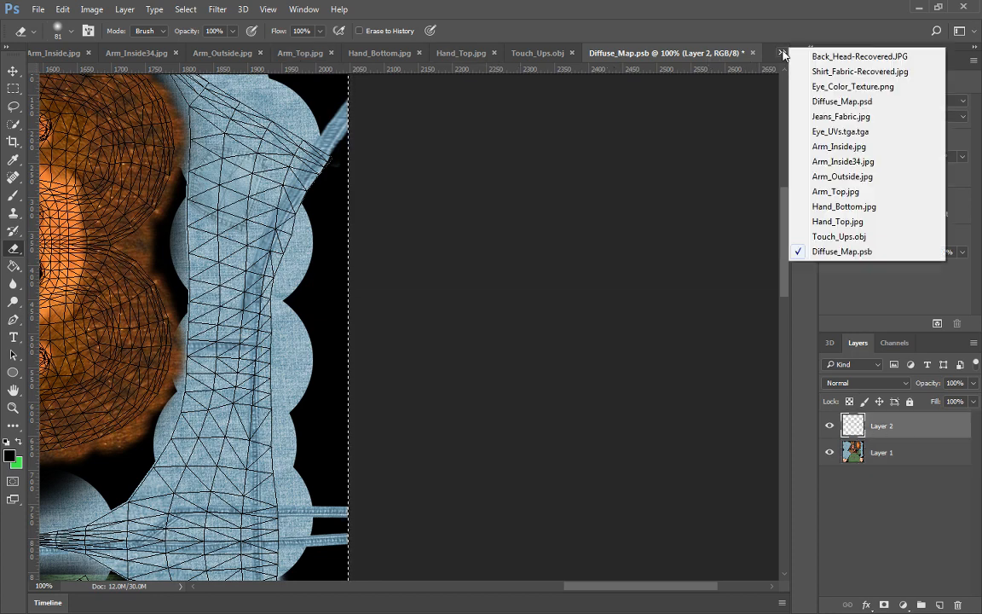
left_click(831, 103)
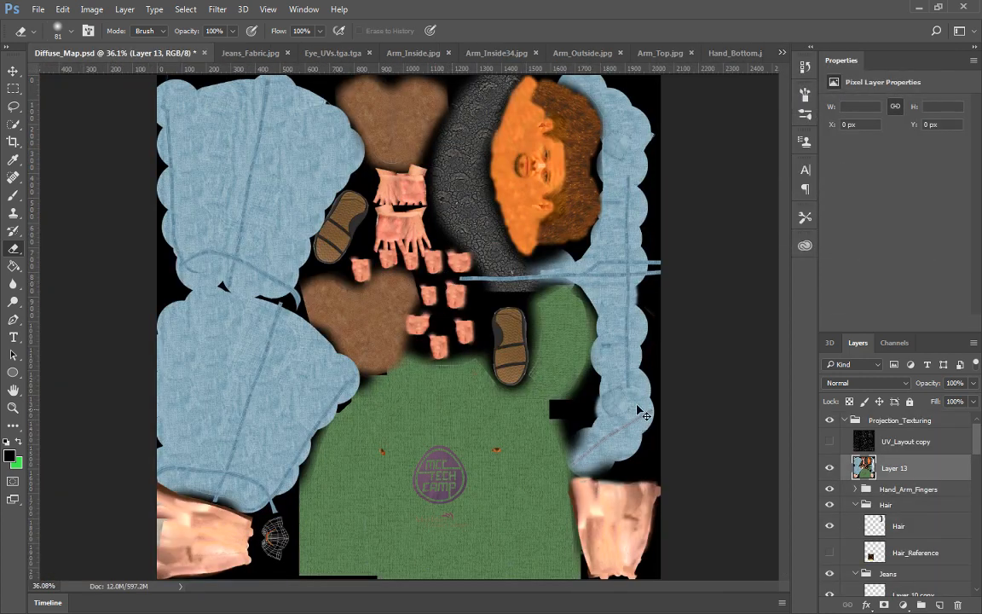
key("ctrl+shift+alt+n")
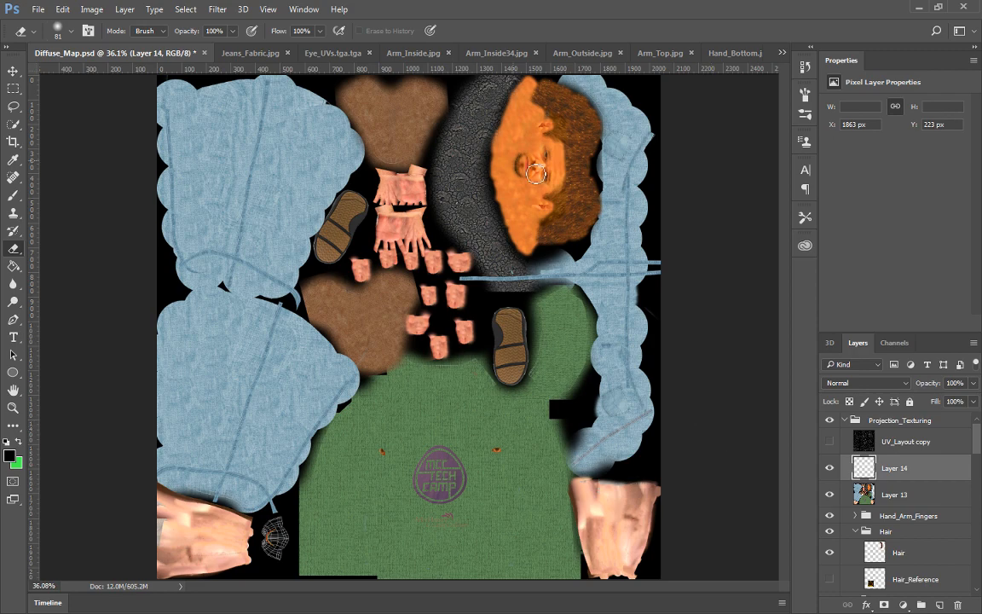
Examine the jeans seams, toggling the visibility of Layer 11 copy and Layer 11 copy 2 in the Jeans group
key("ctrl+plus")
key("ctrl+plus")
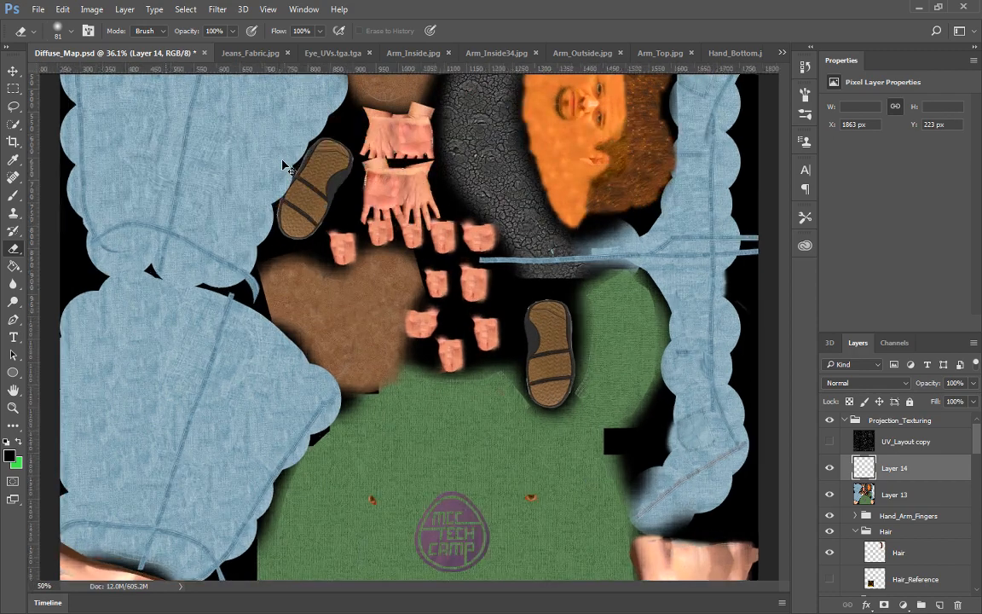
left_click_drag(588, 152, 364, 226)
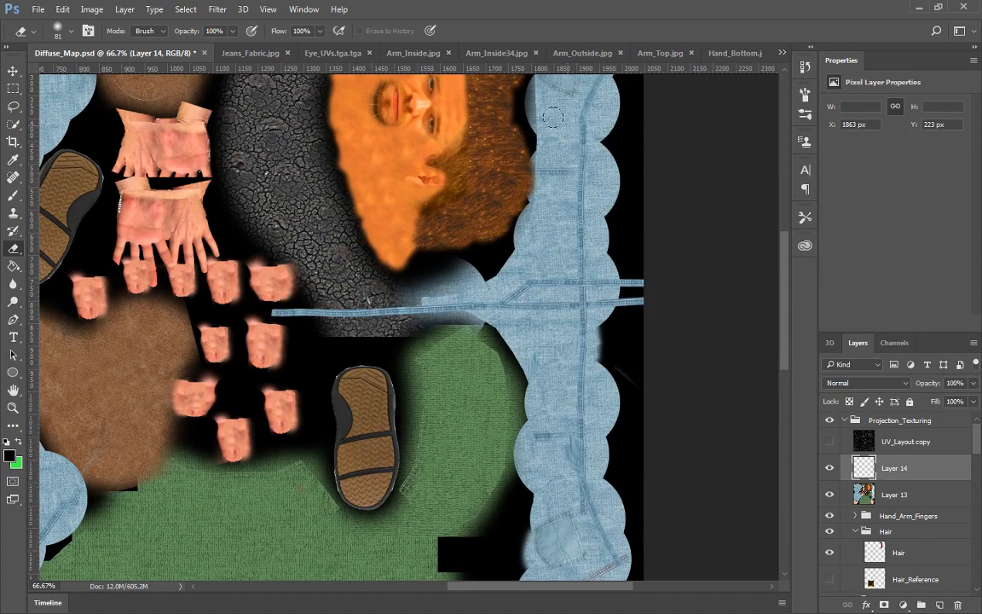
scroll(647, 350, "down", 3)
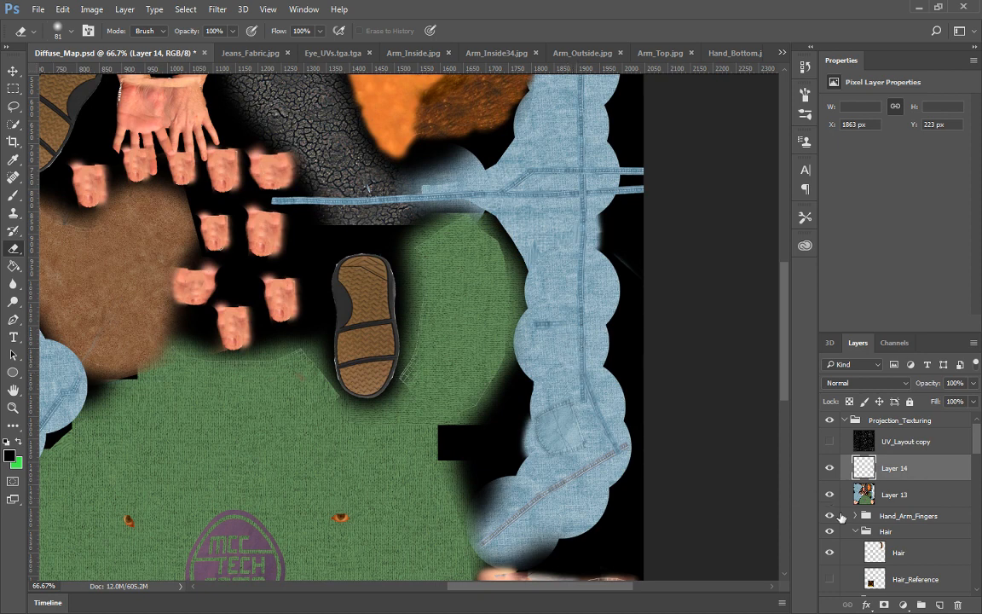
scroll(843, 524, "down", 5)
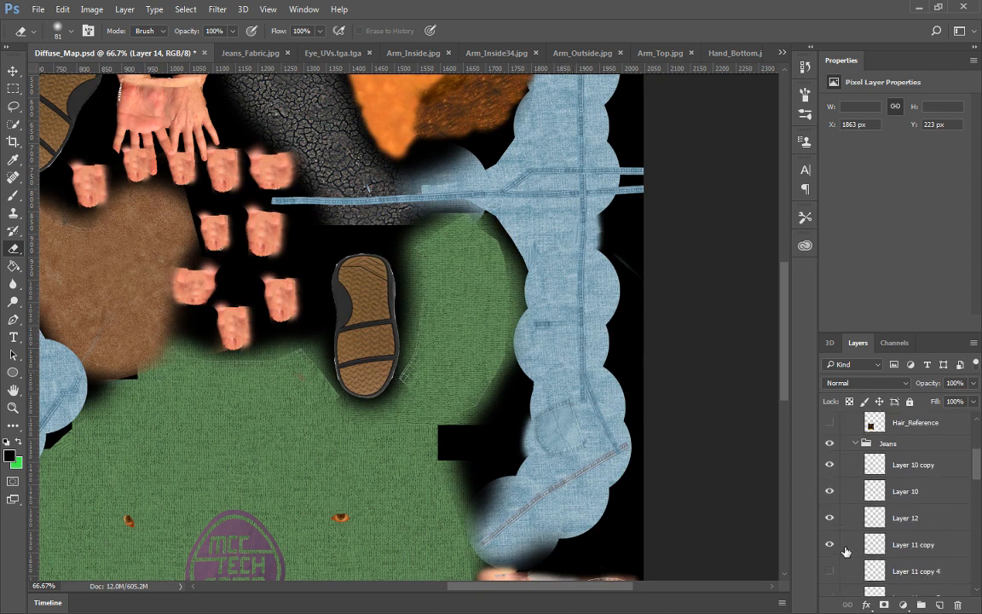
left_click(838, 545)
left_click(838, 545)
scroll(832, 512, "down", 2)
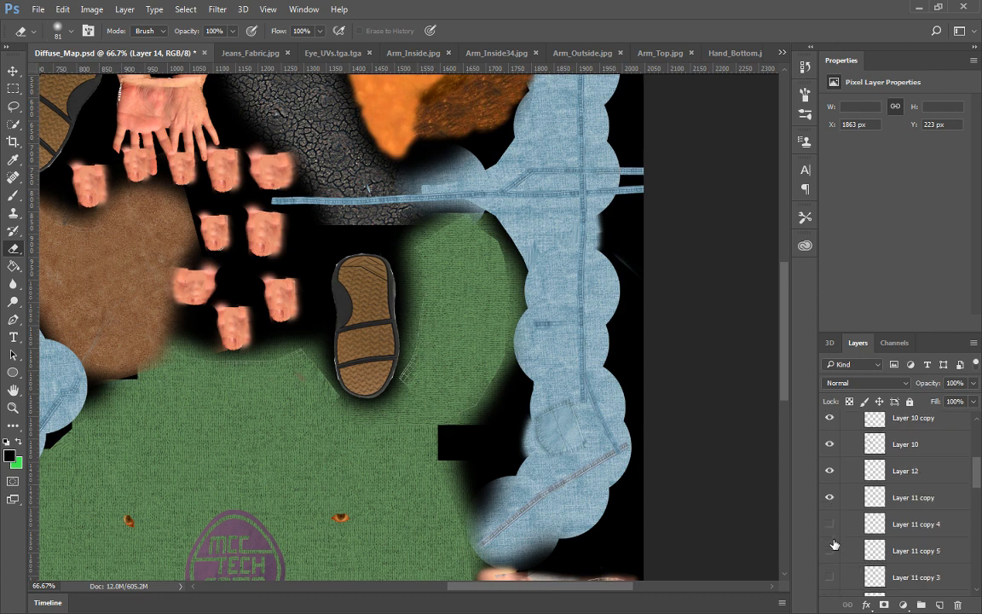
scroll(833, 549, "down", 2)
left_click(831, 556)
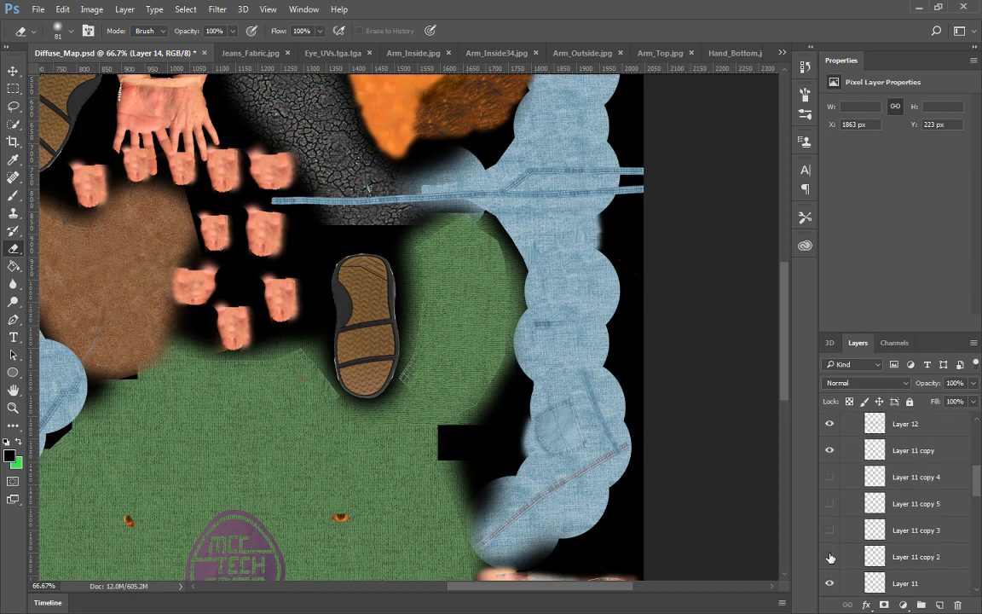
left_click(830, 556)
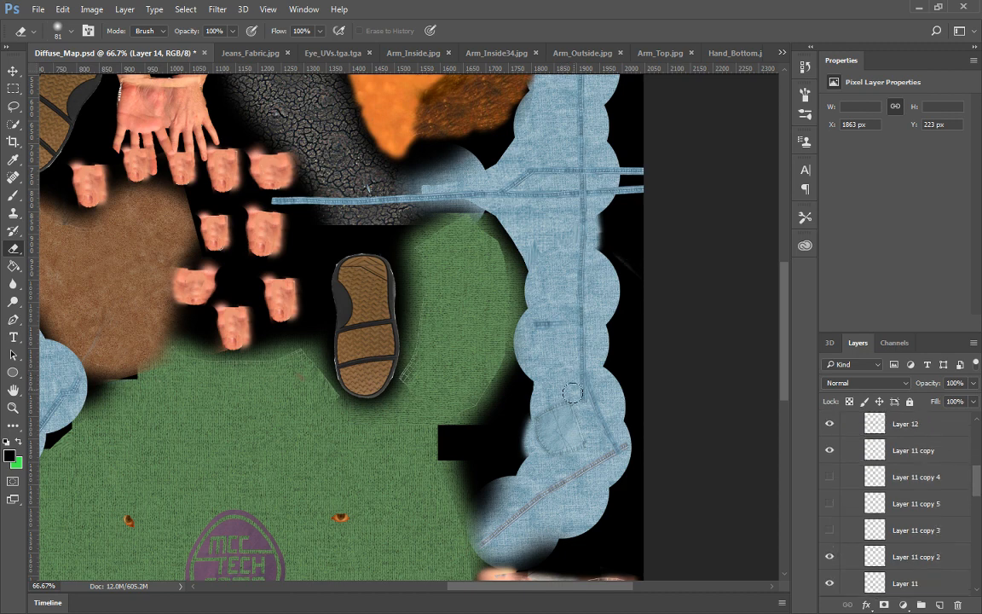
left_click(893, 557)
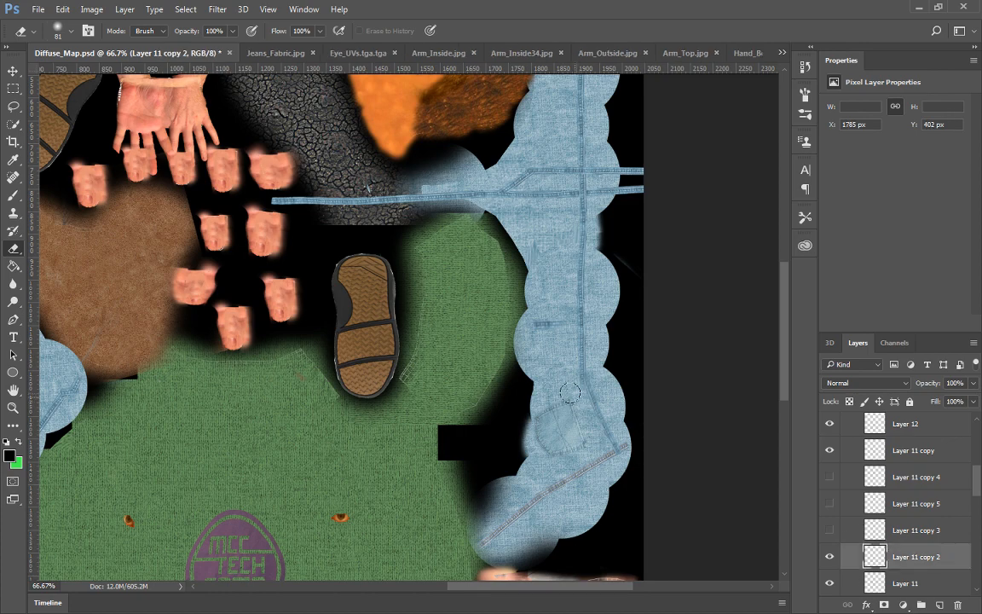
scroll(548, 500, "up", 5)
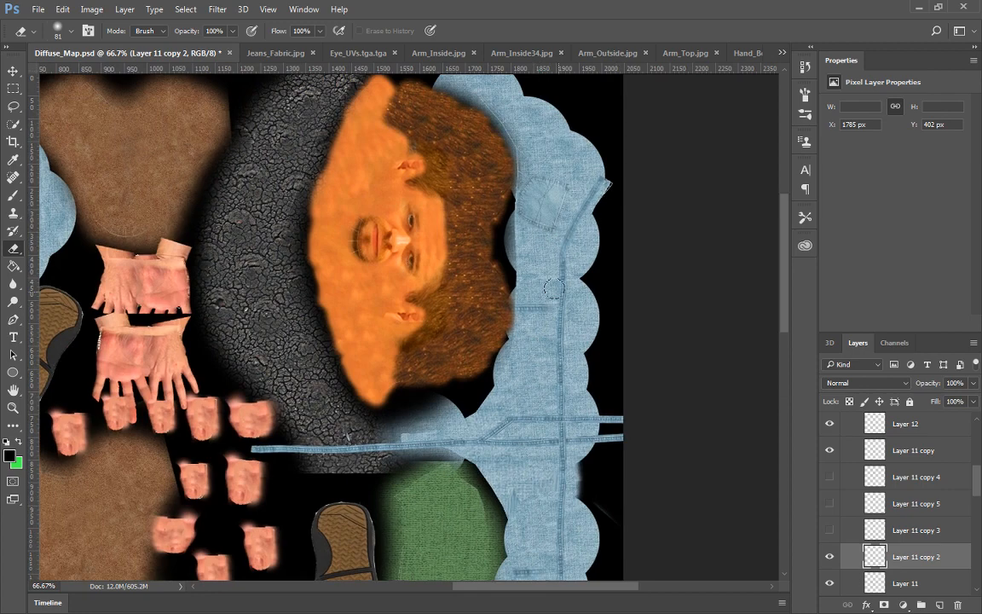
scroll(563, 300, "down", 4)
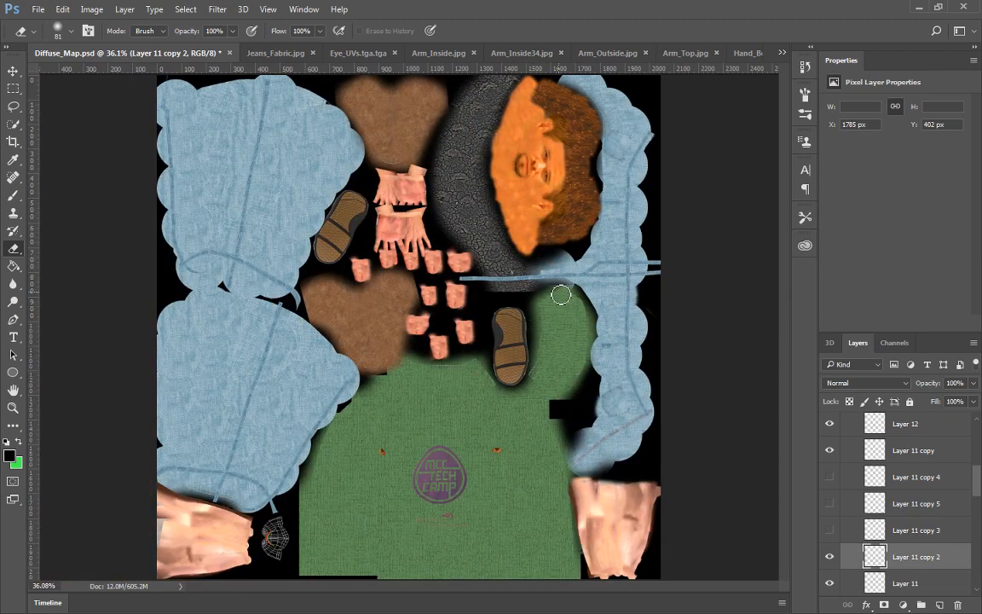
Remove the white edge lines around the small fingertip beside the brown patch on Layer 13, using a 10 px Content-Aware Spot Healing Brush
scroll(559, 289, "up", 8)
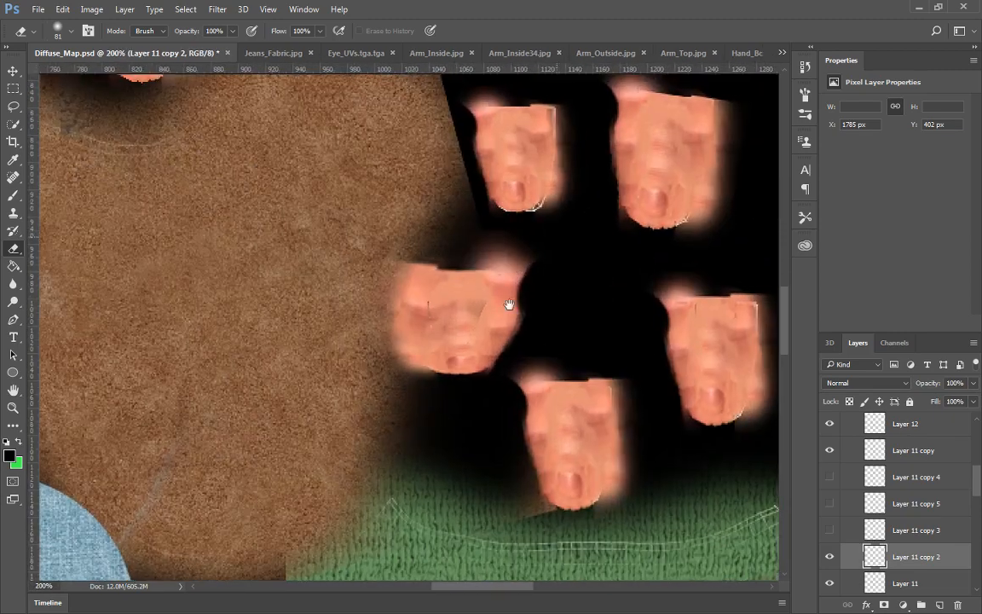
left_click_drag(570, 236, 519, 312)
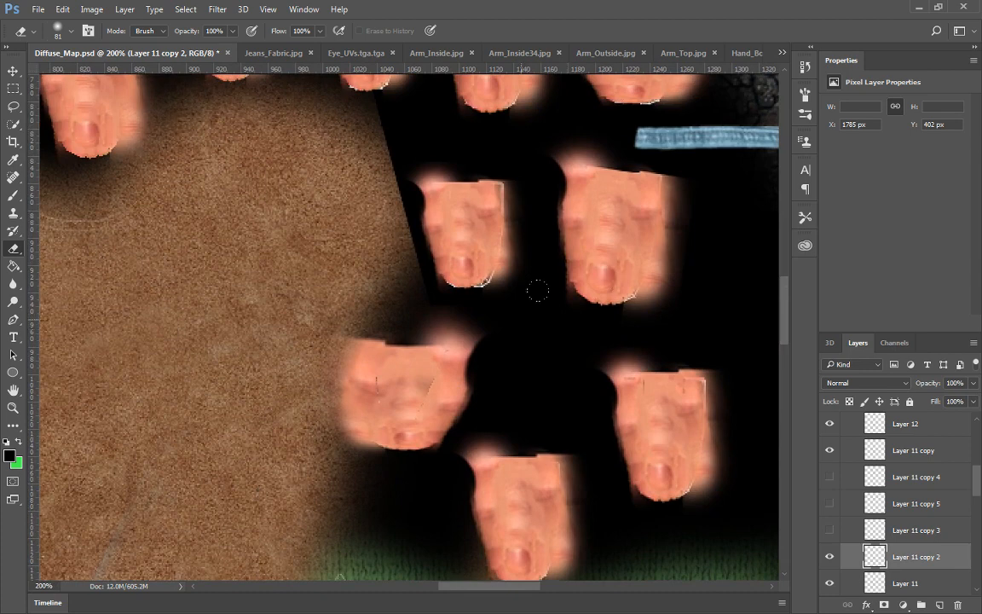
left_click_drag(978, 489, 974, 412)
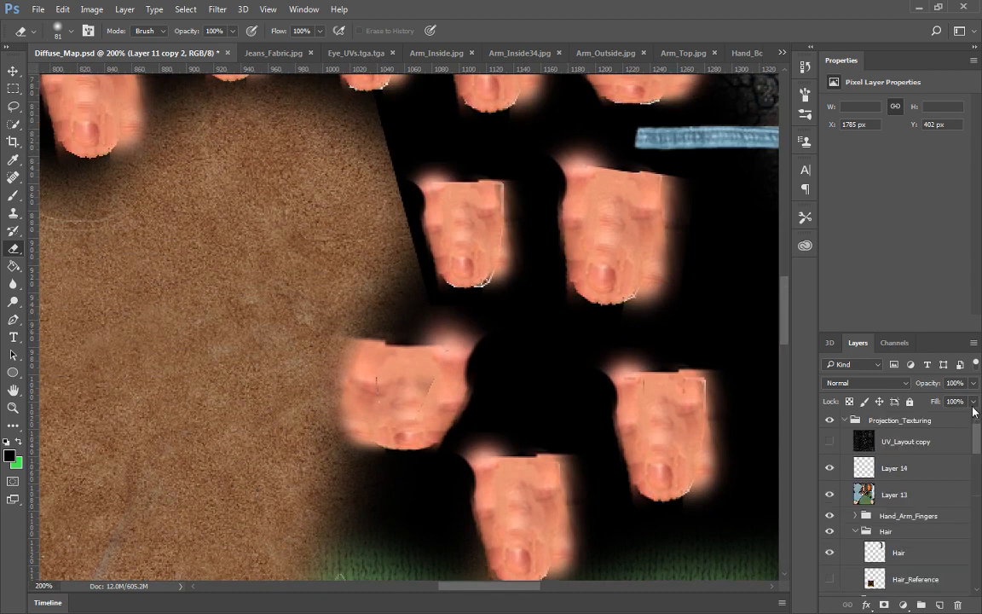
left_click(896, 492)
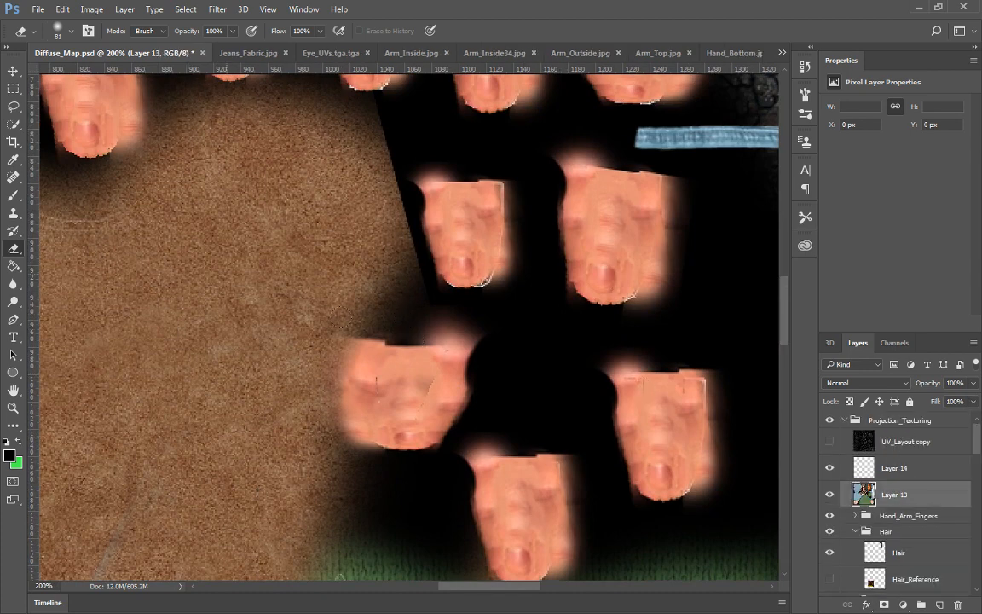
left_click(13, 178)
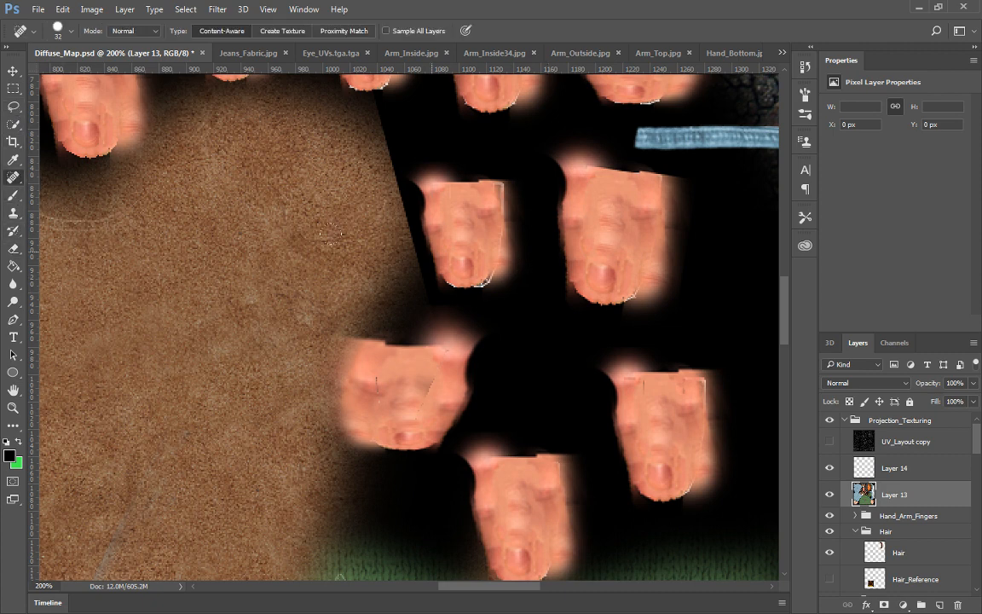
right_click(491, 260)
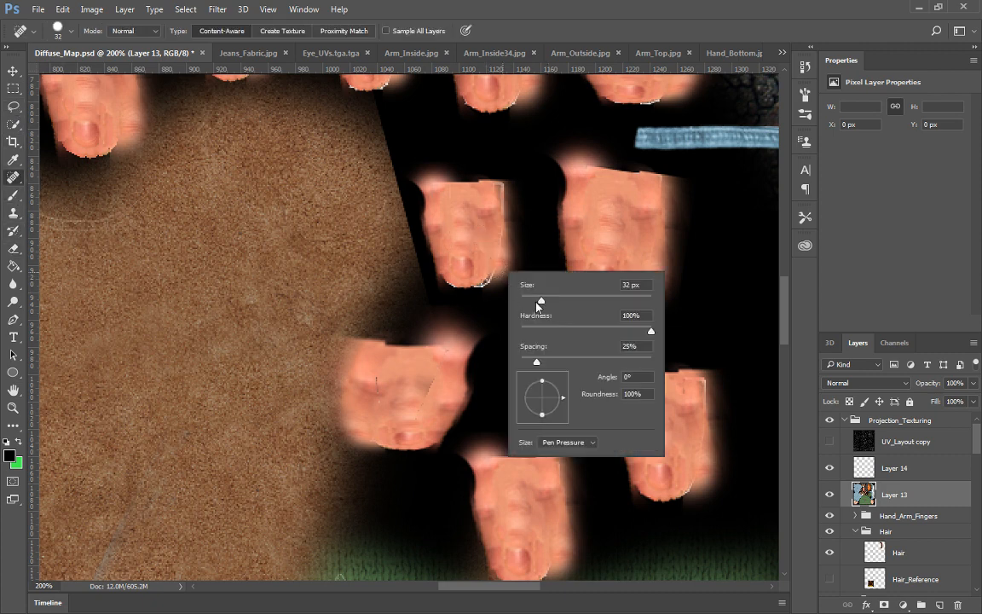
left_click(491, 268)
left_click_drag(492, 254, 488, 286)
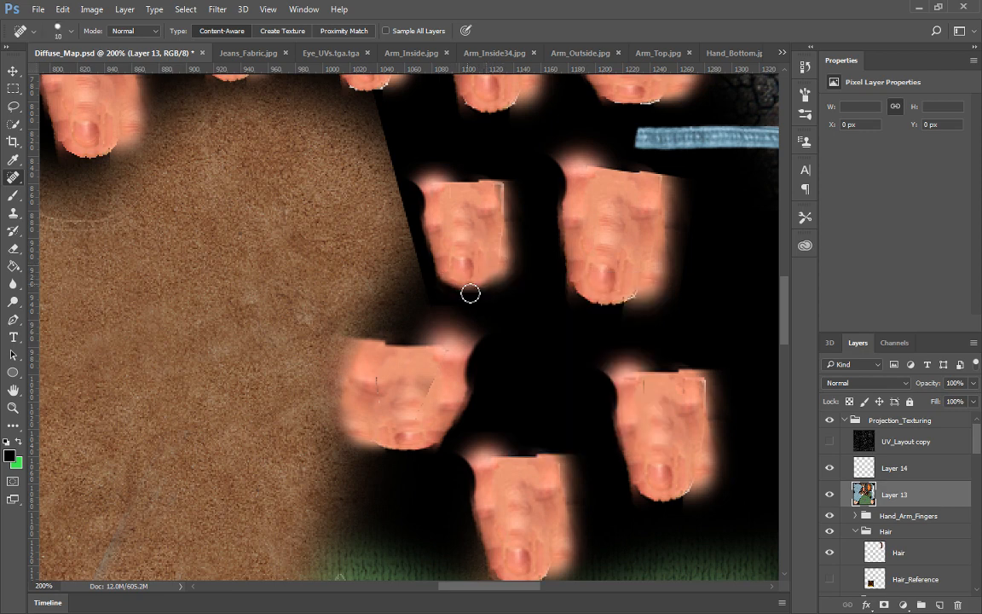
left_click_drag(497, 194, 496, 228)
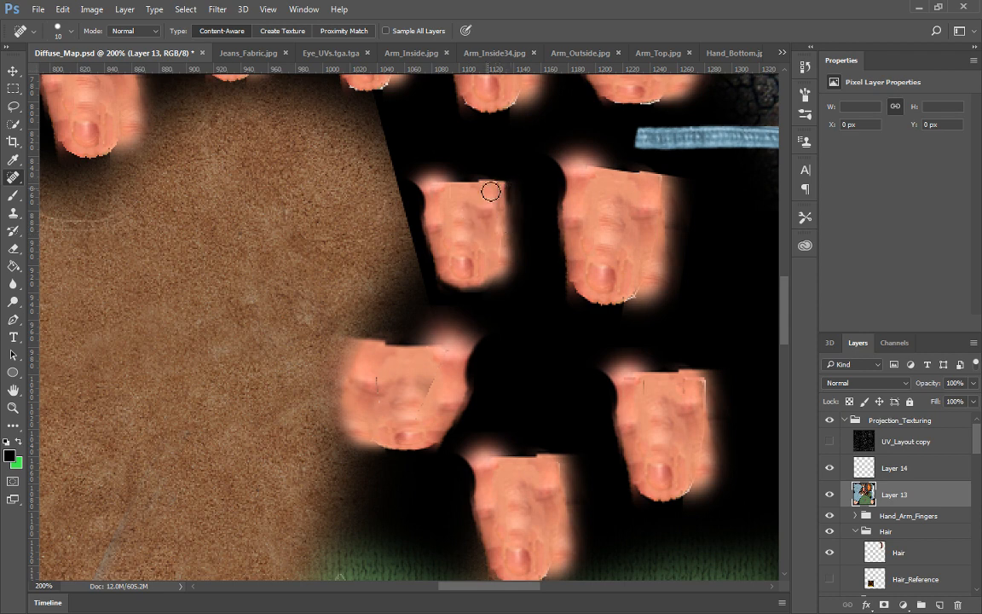
left_click(494, 187)
mouse_move(503, 195)
left_mouse_down()
mouse_move(503, 222)
mouse_move(509, 205)
left_mouse_up()
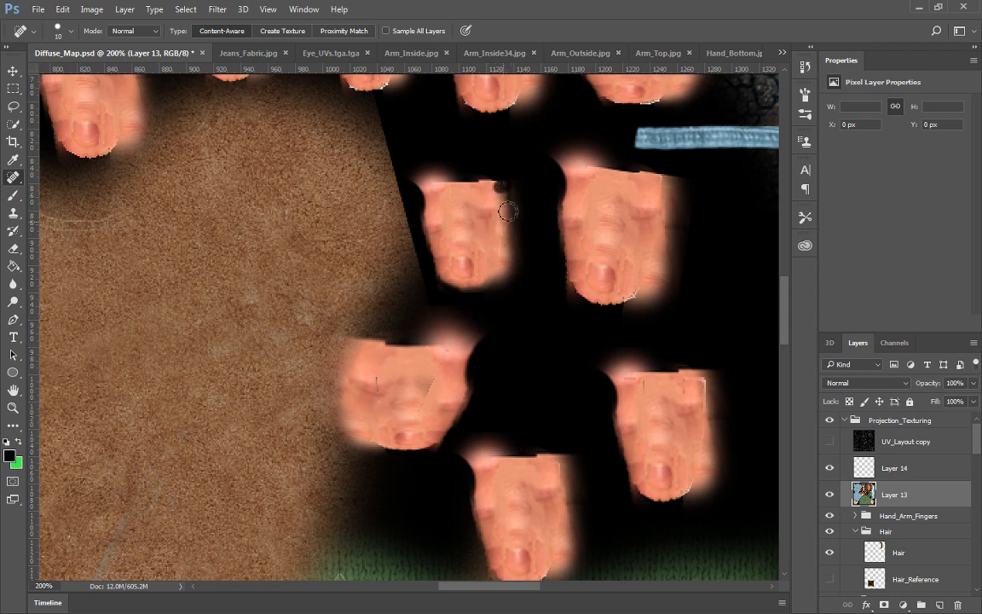
Heal the white edge marks on the neighbouring large fingertip and along the upper row of fingertips on Layer 13
left_click_drag(641, 272, 630, 304)
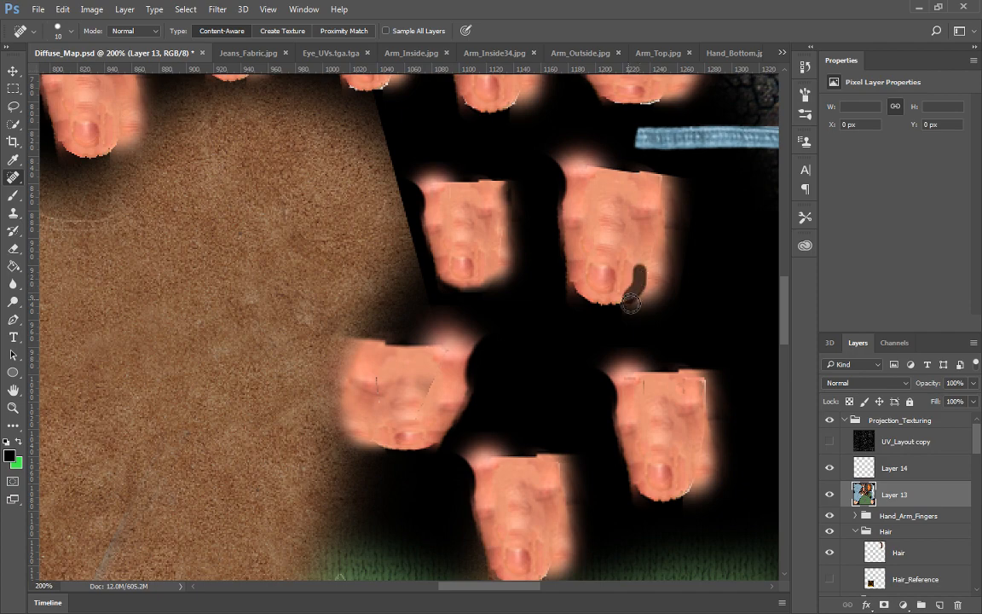
scroll(646, 266, "up", 5)
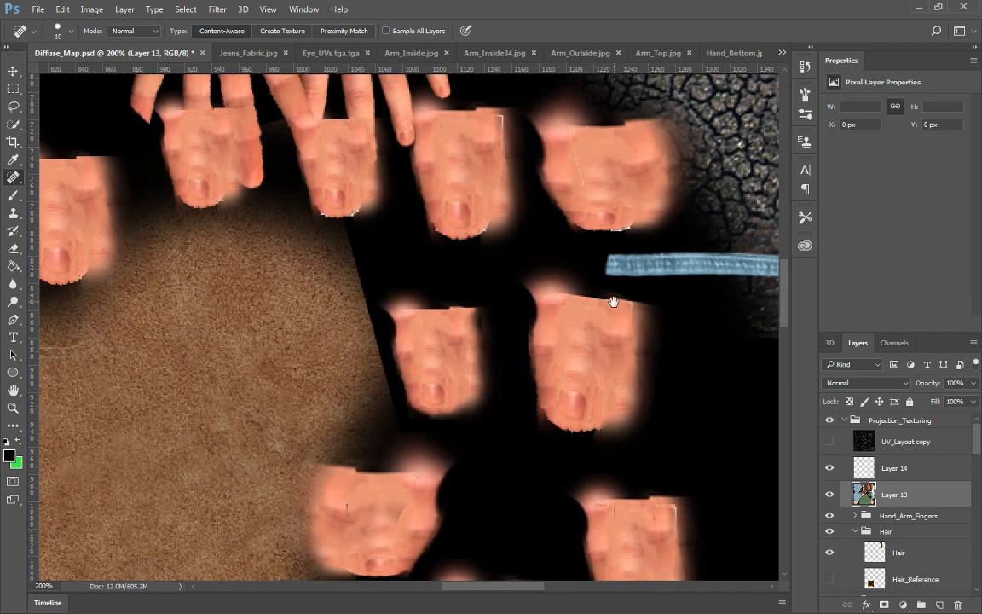
mouse_move(586, 224)
left_mouse_down()
mouse_move(639, 222)
mouse_move(641, 211)
left_mouse_up()
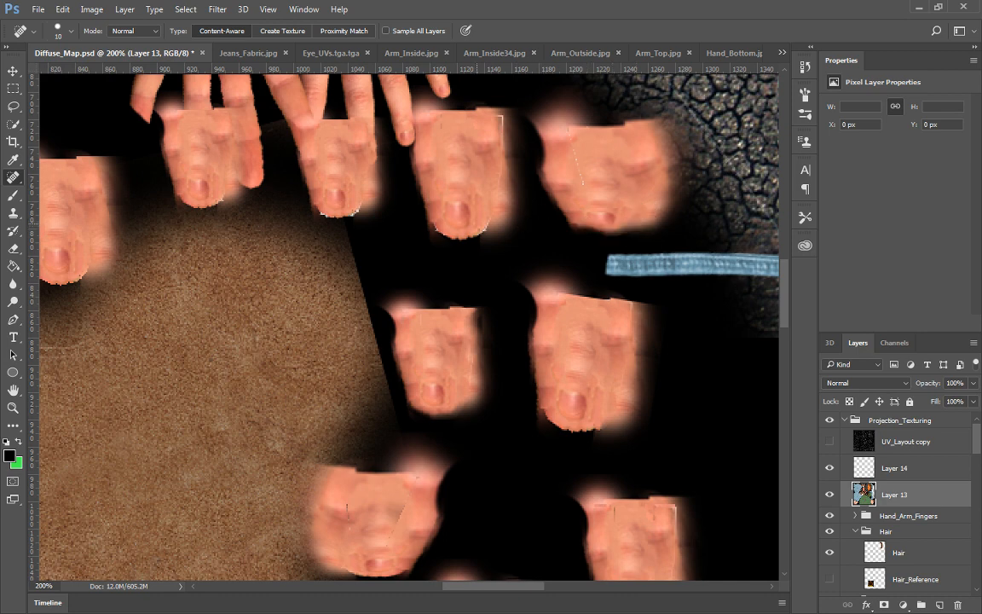
mouse_move(435, 228)
left_mouse_down()
mouse_move(465, 242)
mouse_move(493, 224)
mouse_move(502, 118)
mouse_move(441, 201)
mouse_move(504, 151)
left_mouse_up()
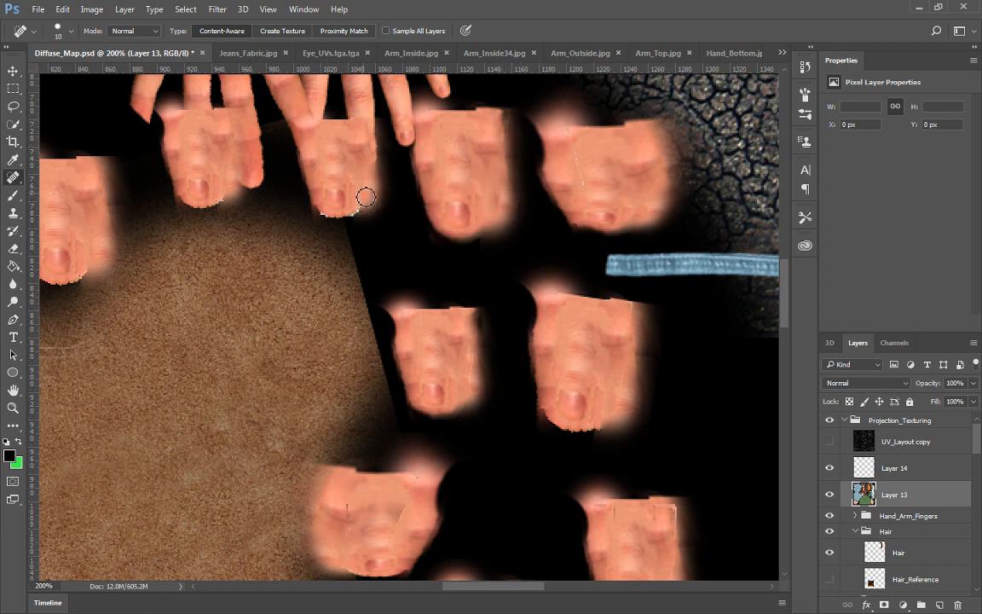
mouse_move(365, 194)
left_mouse_down()
mouse_move(332, 221)
mouse_move(291, 198)
left_mouse_up()
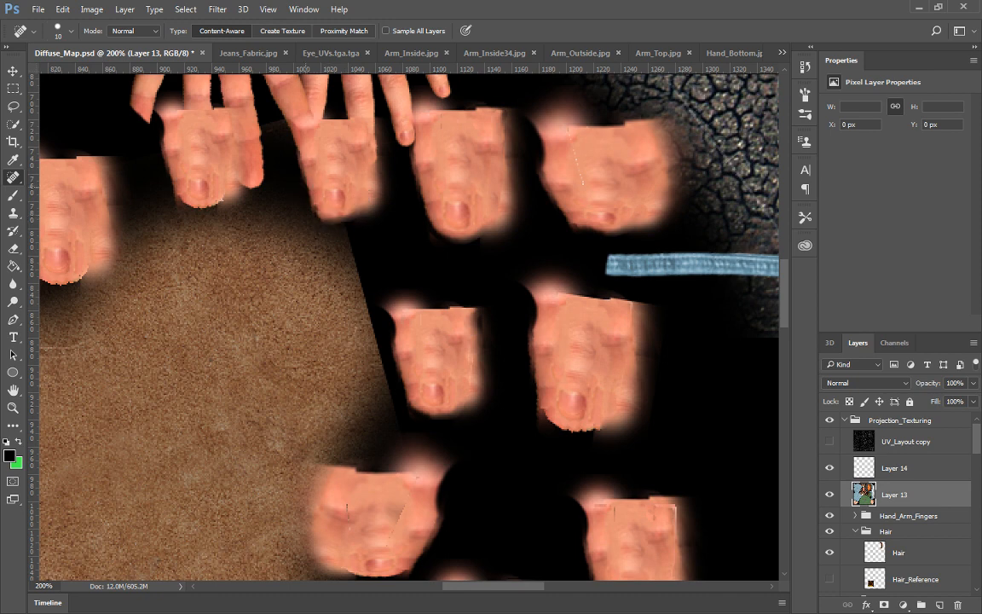
mouse_move(230, 184)
left_mouse_down()
mouse_move(215, 212)
mouse_move(249, 243)
mouse_move(321, 248)
left_mouse_up()
left_click_drag(166, 248, 141, 269)
left_click_drag(314, 172, 157, 189)
left_click_drag(322, 232, 352, 393)
mouse_move(558, 322)
left_mouse_down()
mouse_move(526, 333)
mouse_move(537, 376)
left_mouse_up()
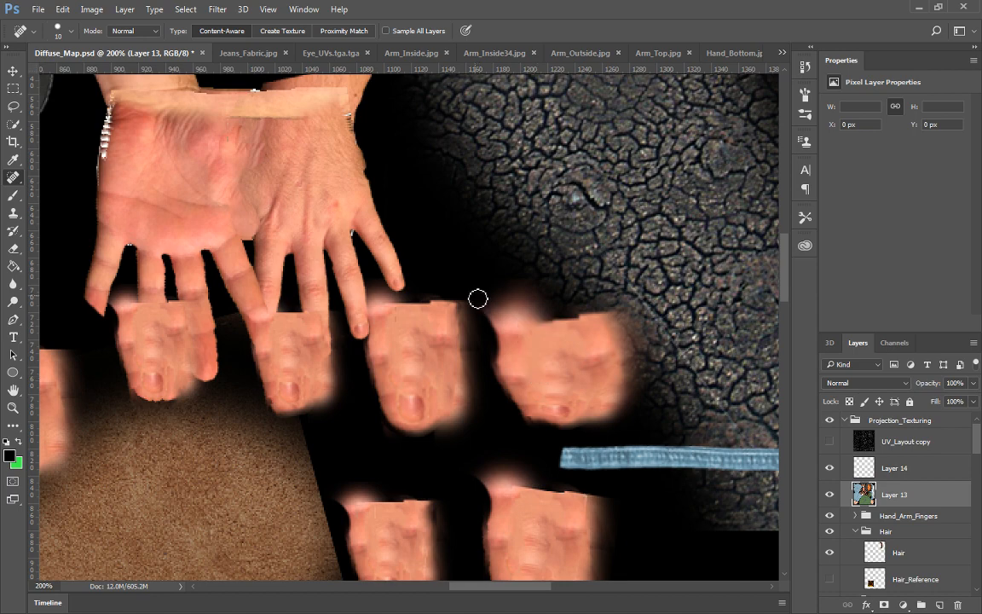
Blend the wrist seam across the palm and back of the lower pair of hands with Spot Healing strokes
left_click_drag(390, 248, 434, 346)
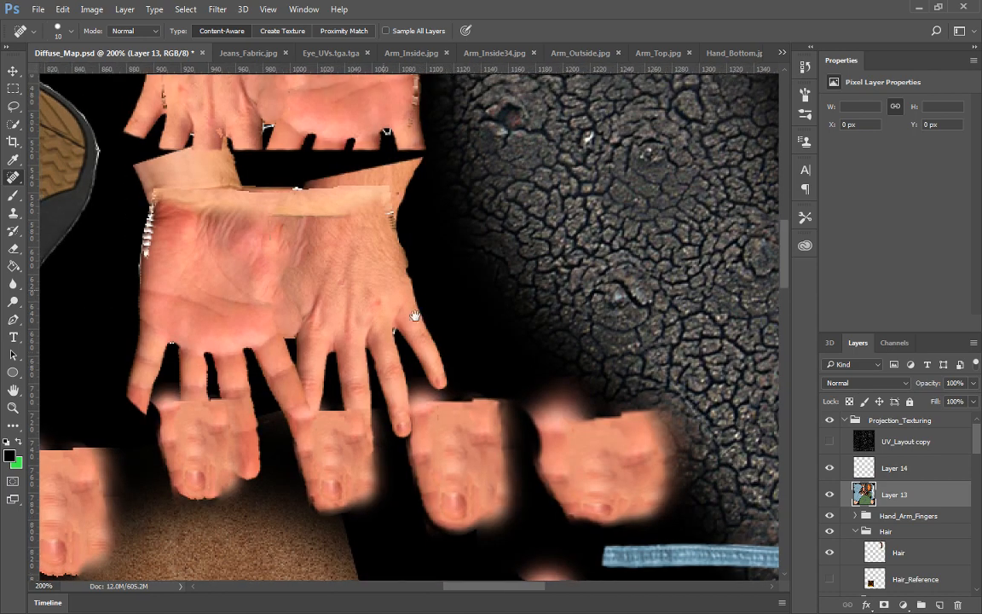
left_click_drag(267, 218, 329, 218)
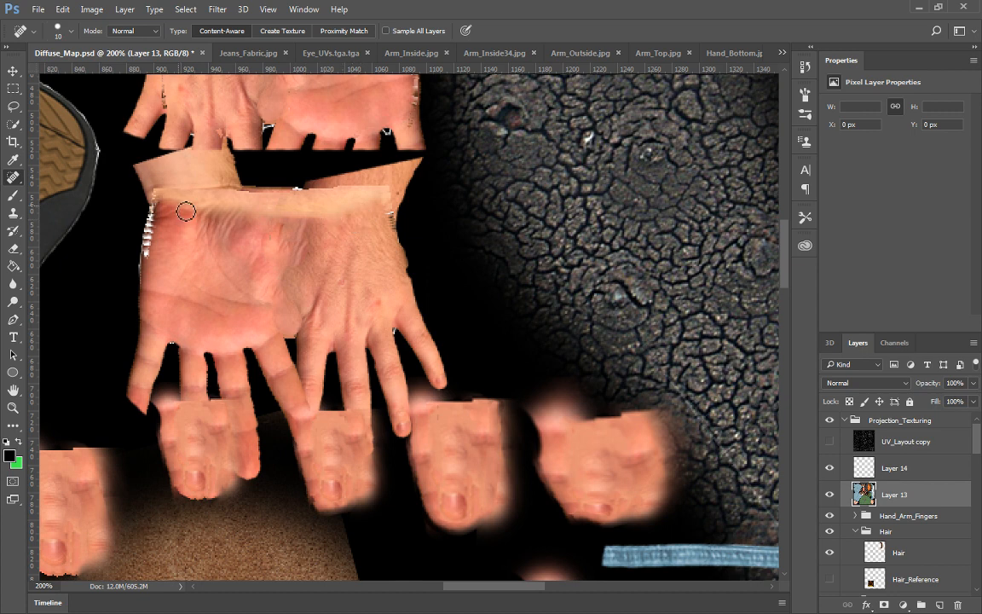
left_click_drag(168, 205, 267, 218)
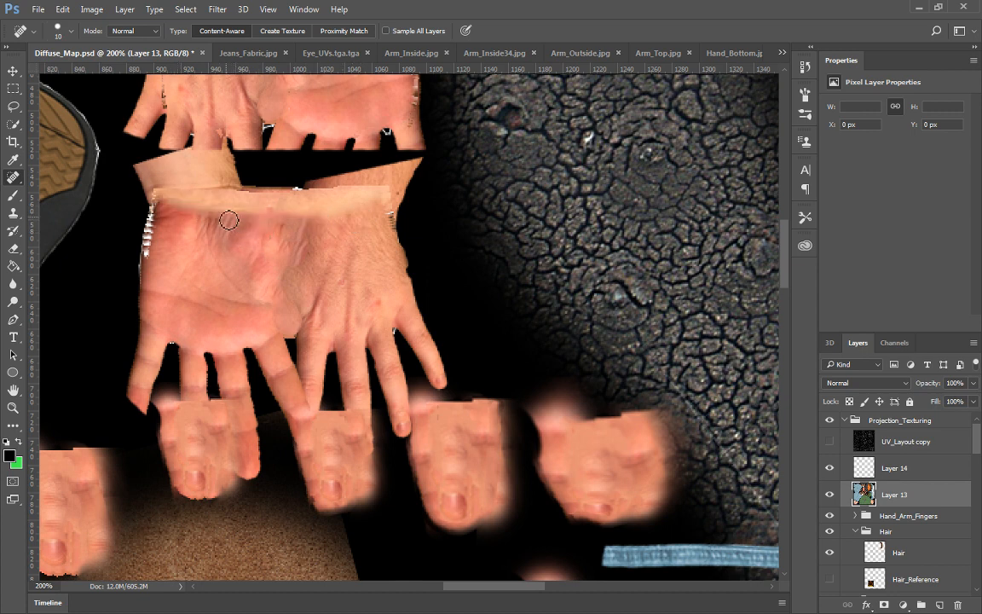
left_click(229, 220)
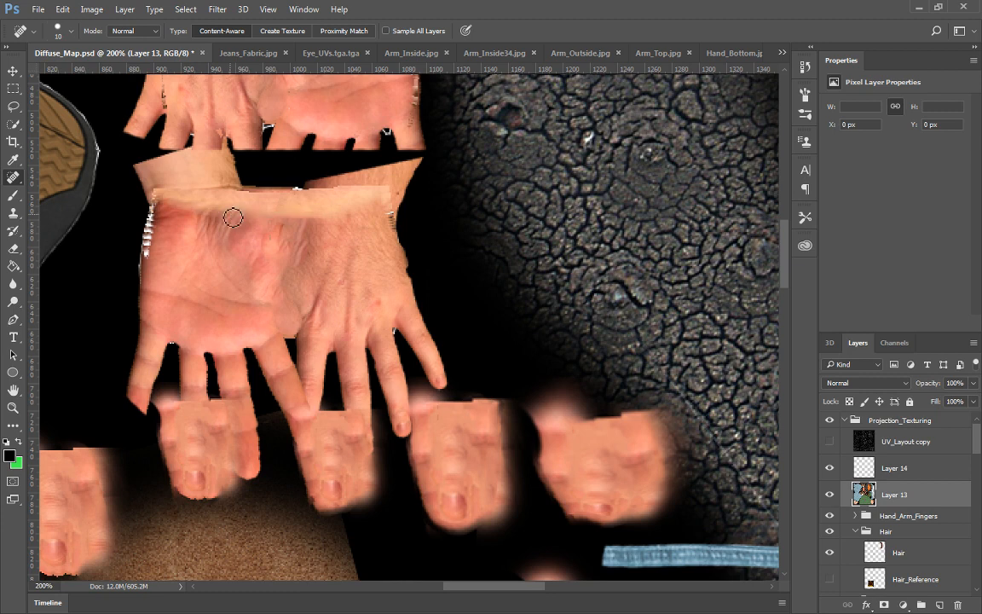
left_click(349, 218)
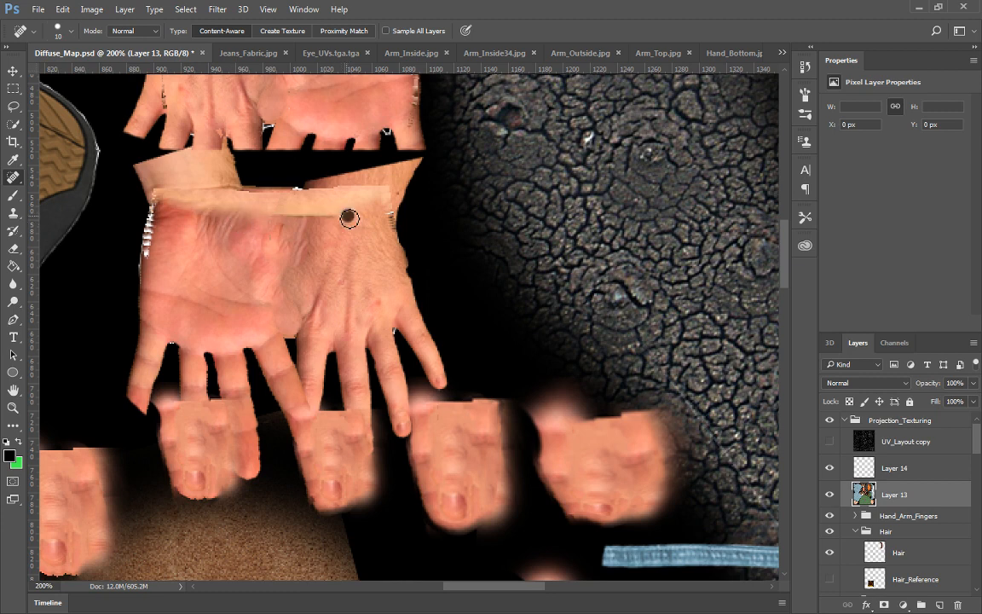
mouse_move(320, 219)
left_mouse_down()
mouse_move(309, 215)
mouse_move(333, 215)
mouse_move(300, 217)
mouse_move(328, 223)
left_mouse_up()
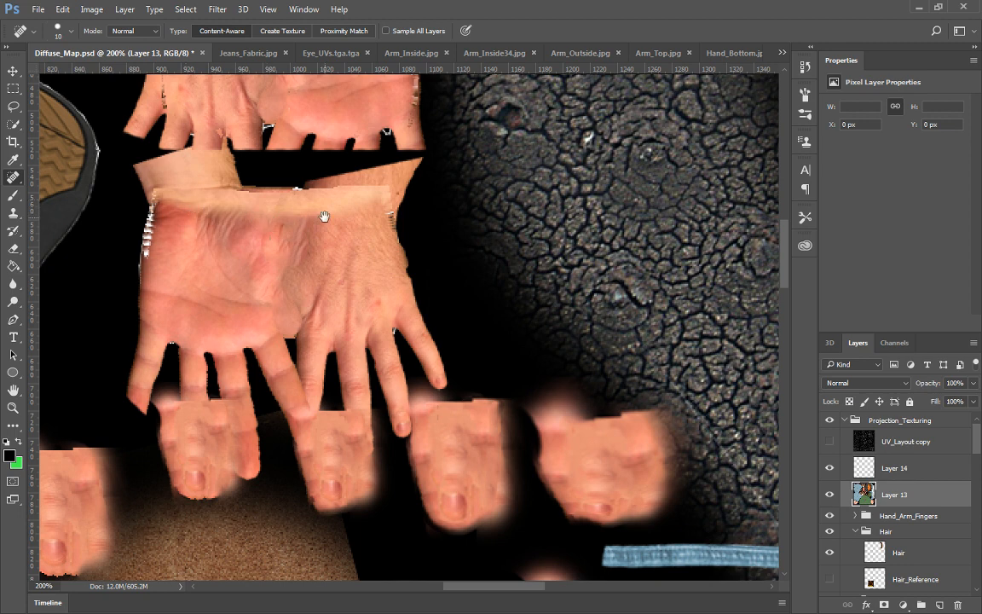
Show the UV_Layout copy wireframe and heal the seam artifacts along the side edges of the upper pair of hands on Layer 13
mouse_move(300, 206)
left_mouse_down()
mouse_move(237, 211)
mouse_move(233, 232)
mouse_move(275, 243)
mouse_move(331, 235)
mouse_move(291, 226)
left_mouse_up()
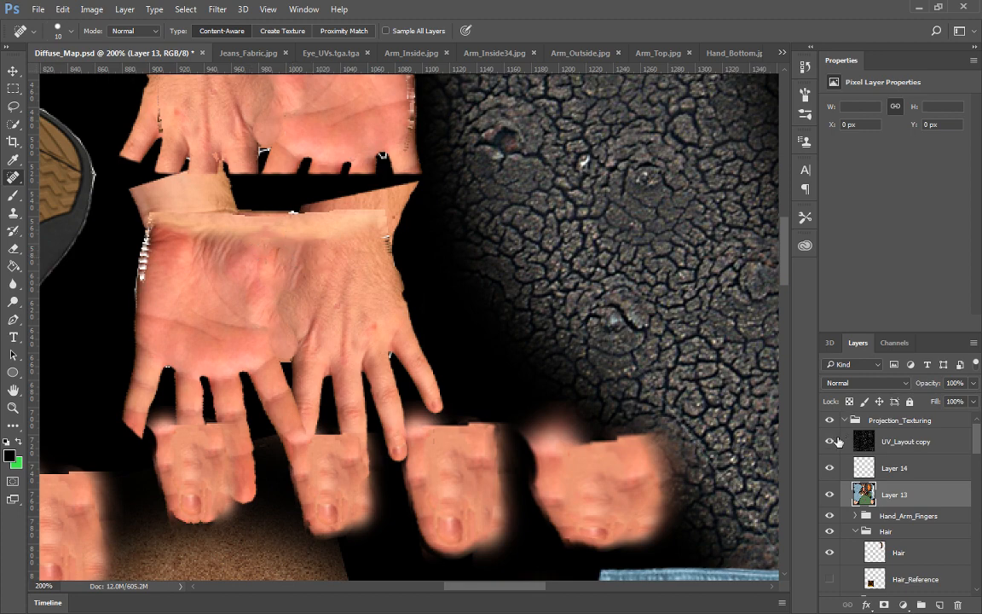
left_click(833, 440)
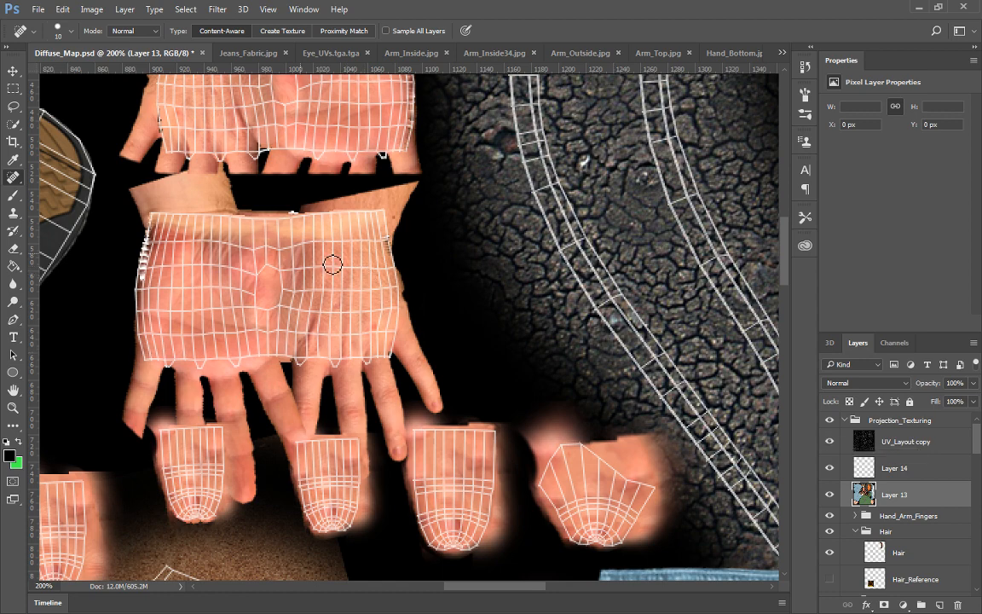
left_click_drag(292, 226, 304, 318)
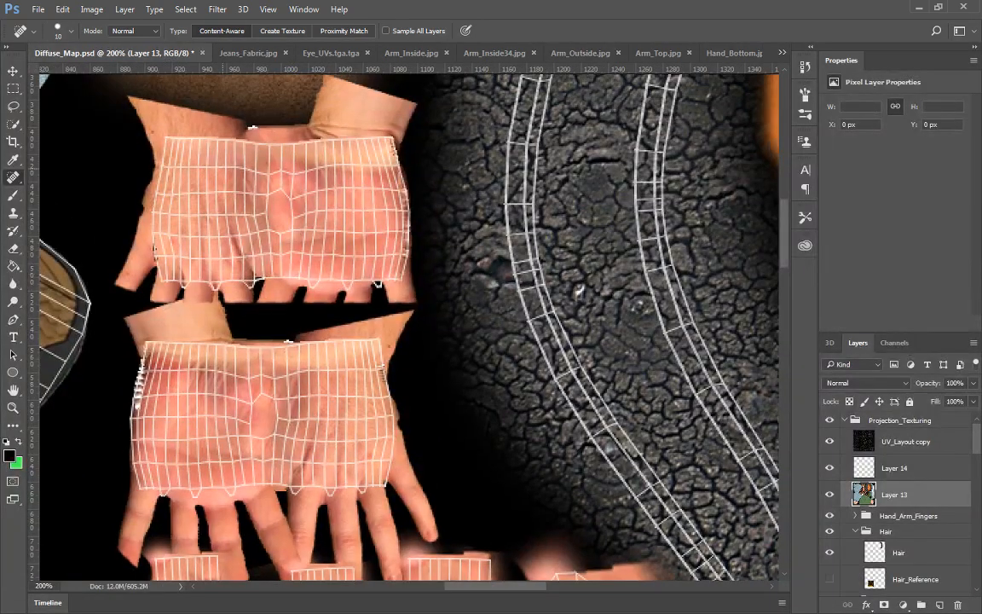
left_click_drag(390, 166, 282, 158)
mouse_move(389, 149)
left_mouse_down()
mouse_move(413, 223)
mouse_move(401, 276)
mouse_move(396, 213)
left_mouse_up()
left_click_drag(151, 232, 164, 273)
left_click_drag(323, 225, 328, 168)
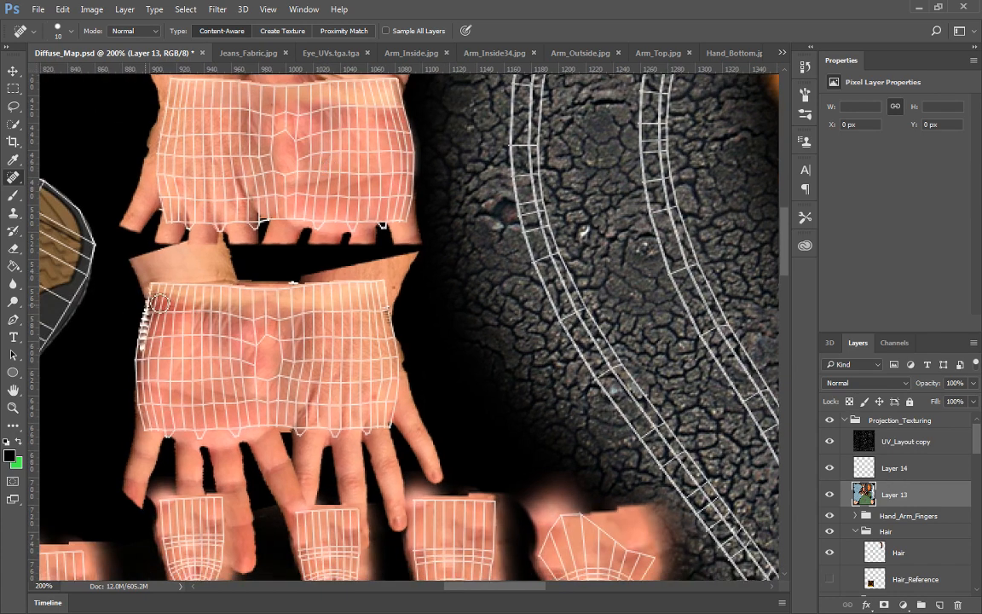
Heal the white marks on both side edges of the lower pair of hands with Spot Healing strokes on Layer 13
mouse_move(156, 293)
left_mouse_down()
mouse_move(128, 316)
mouse_move(125, 354)
mouse_move(130, 379)
mouse_move(157, 383)
left_mouse_up()
mouse_move(153, 329)
left_mouse_down()
mouse_move(166, 290)
mouse_move(146, 342)
mouse_move(252, 314)
mouse_move(158, 312)
mouse_move(142, 336)
mouse_move(210, 299)
mouse_move(150, 310)
mouse_move(142, 329)
mouse_move(148, 307)
mouse_move(139, 338)
left_mouse_up()
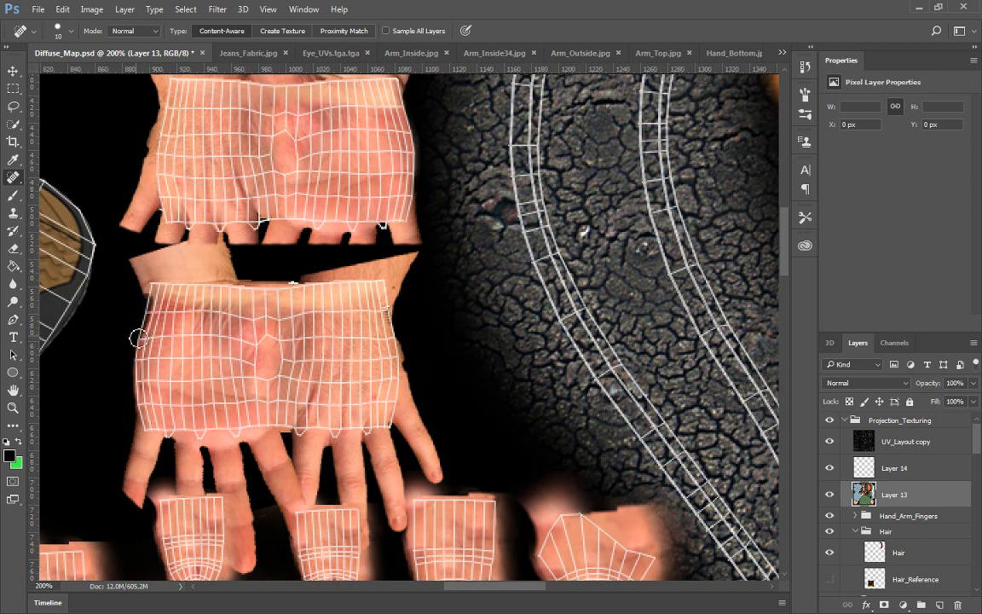
left_click_drag(381, 305, 388, 343)
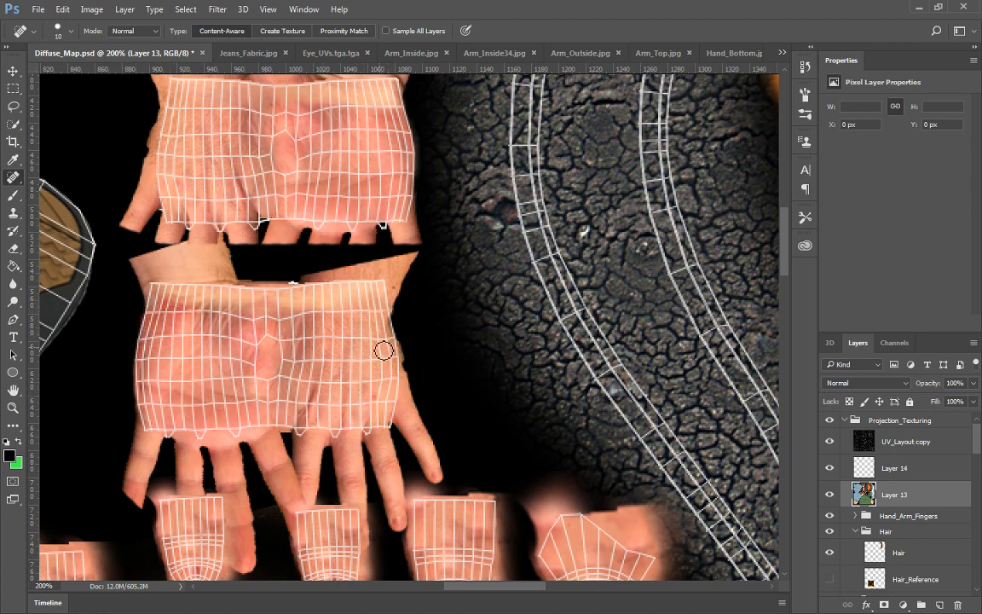
Hide the UV_Layout copy wireframe over the face texture
mouse_move(386, 315)
left_mouse_down()
mouse_move(405, 358)
mouse_move(590, 347)
left_mouse_up()
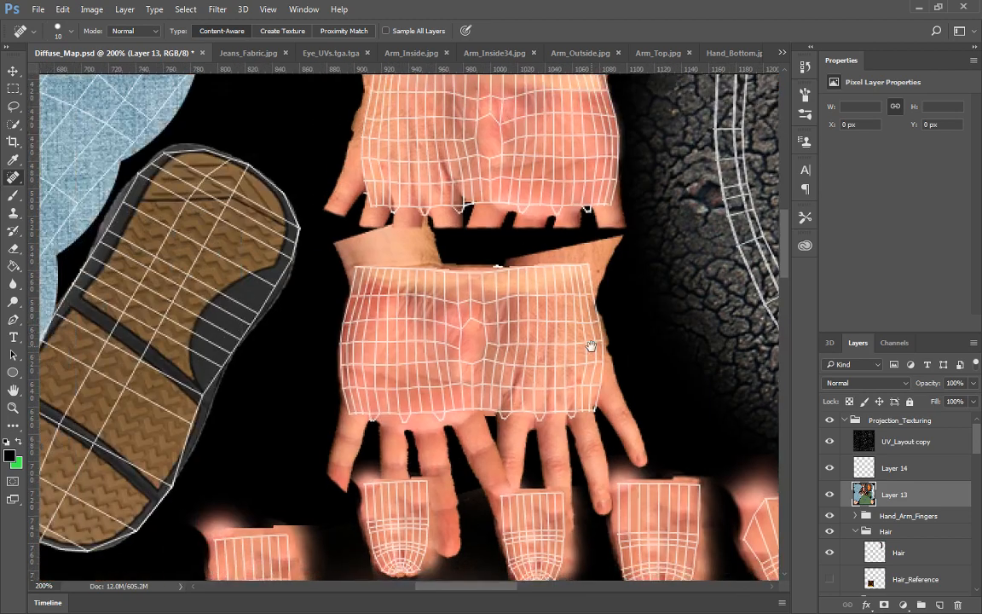
key("ctrl+minus")
key("ctrl+minus")
key("ctrl+minus")
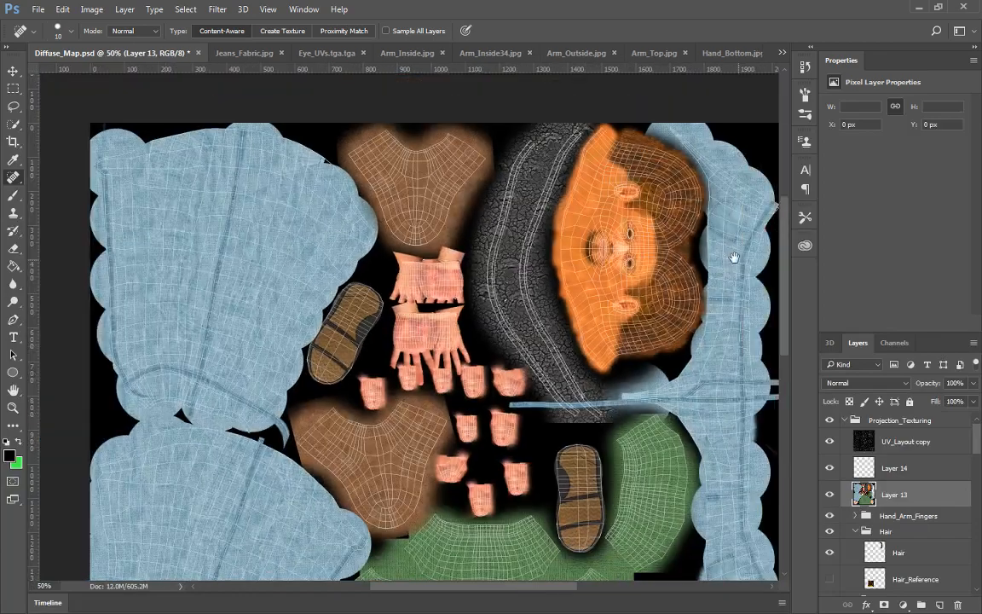
left_click_drag(503, 312, 460, 335)
key("ctrl+plus")
key("ctrl+plus")
key("ctrl+plus")
key("ctrl+plus")
key("ctrl+plus")
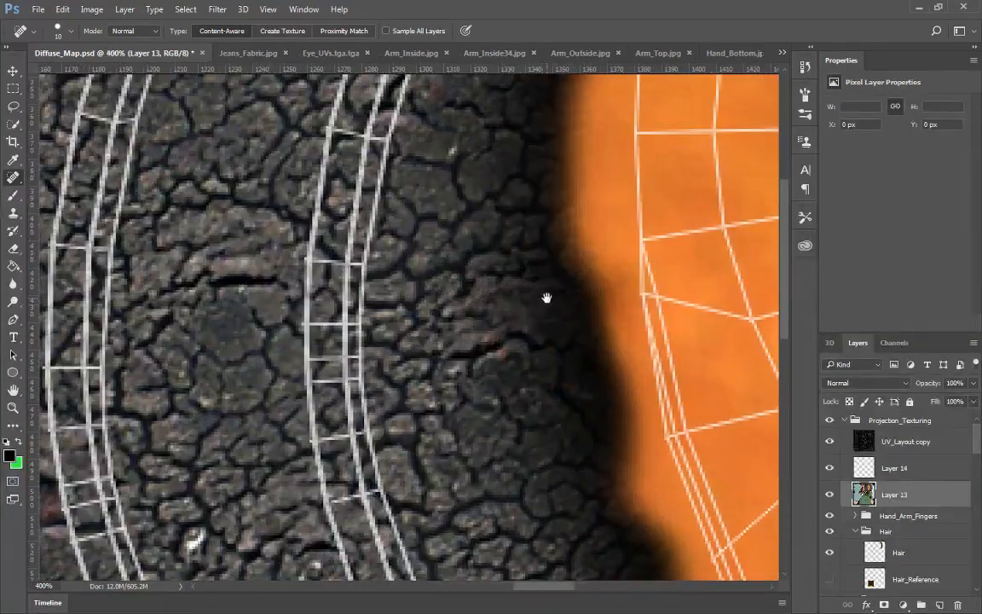
left_click_drag(546, 299, 341, 390)
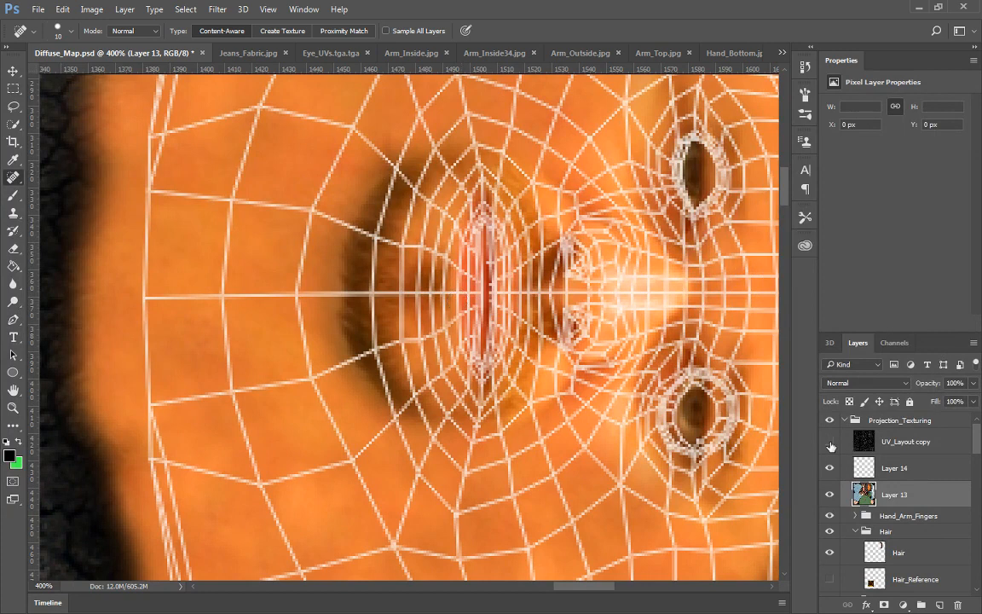
left_click(831, 444)
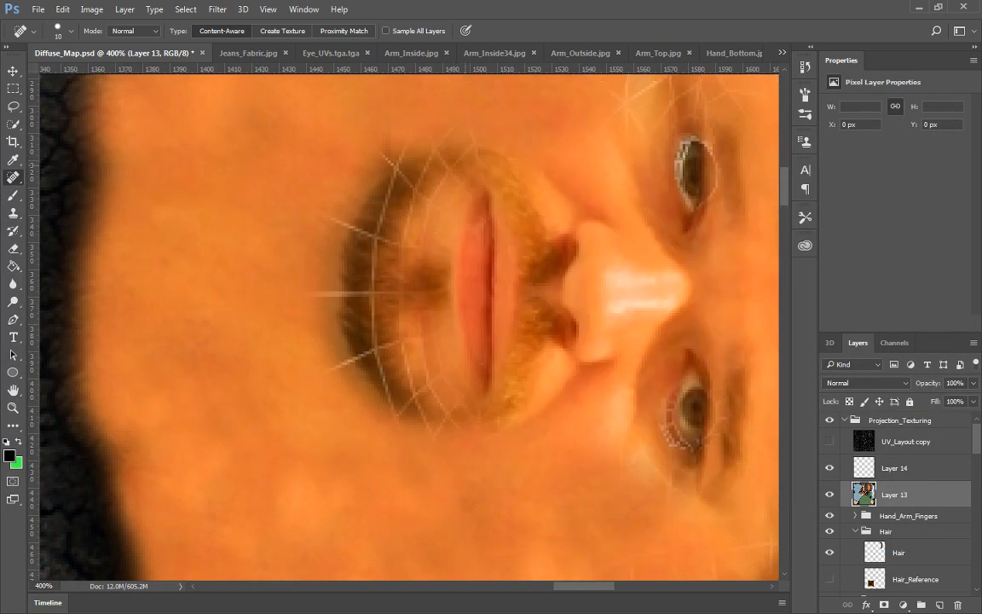
Try to remove the white wireframe lines across the chin beard on Layer 13 with the Spot Healing Brush
left_click_drag(444, 185, 388, 212)
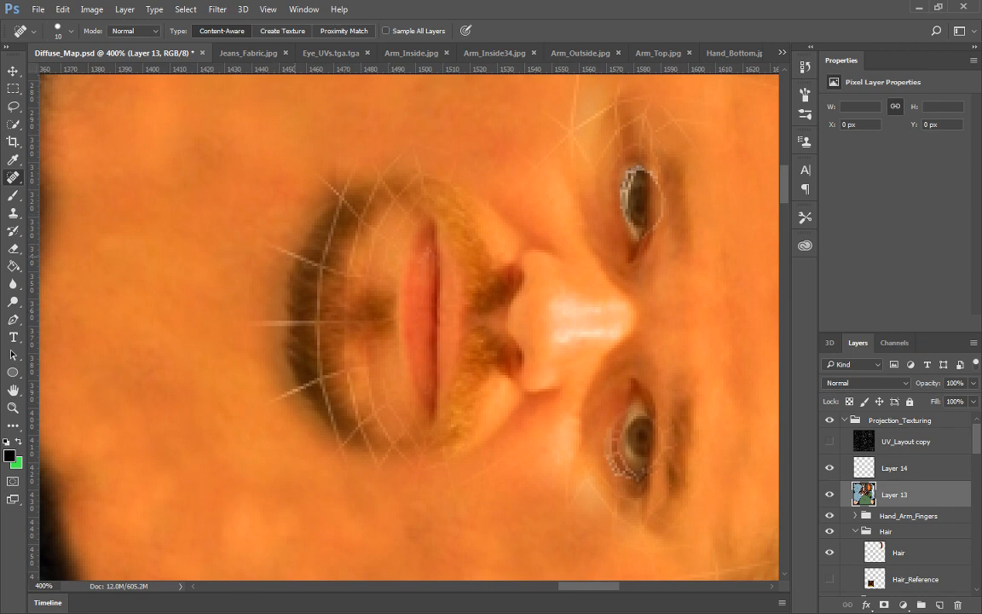
left_click_drag(300, 256, 281, 240)
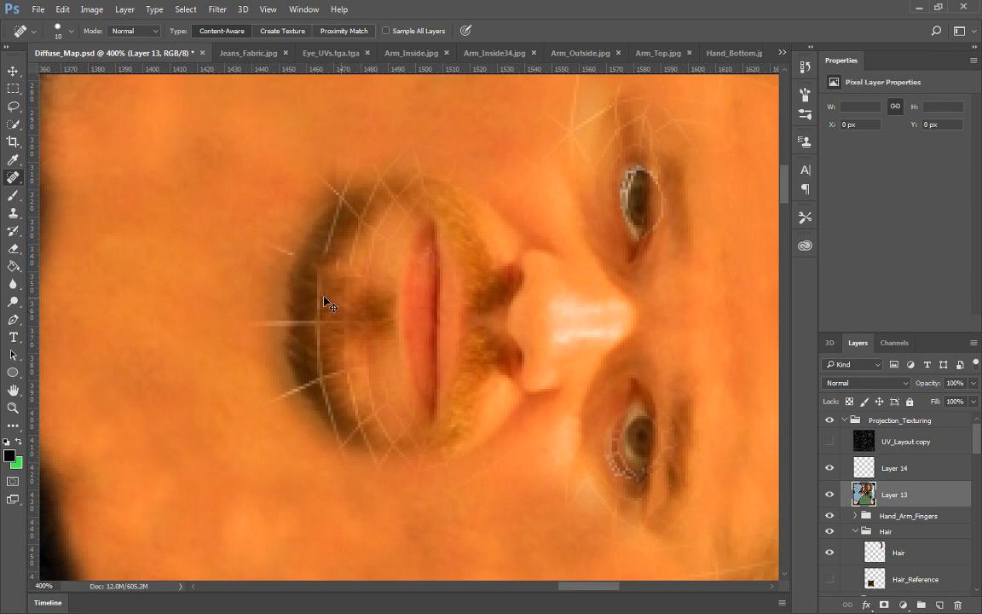
left_click(381, 411, "alt")
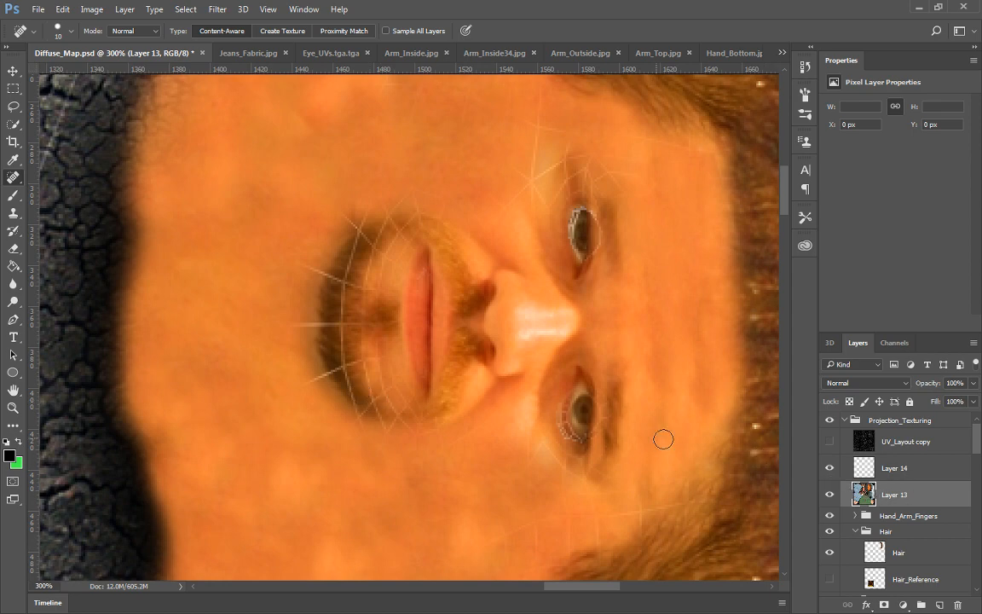
left_click(360, 263, "alt")
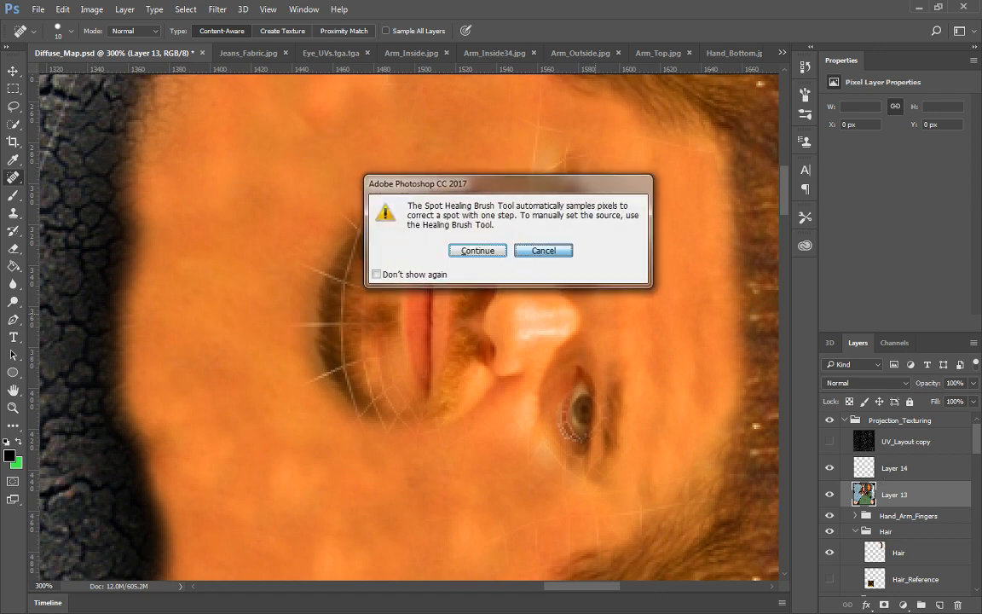
left_click(537, 251)
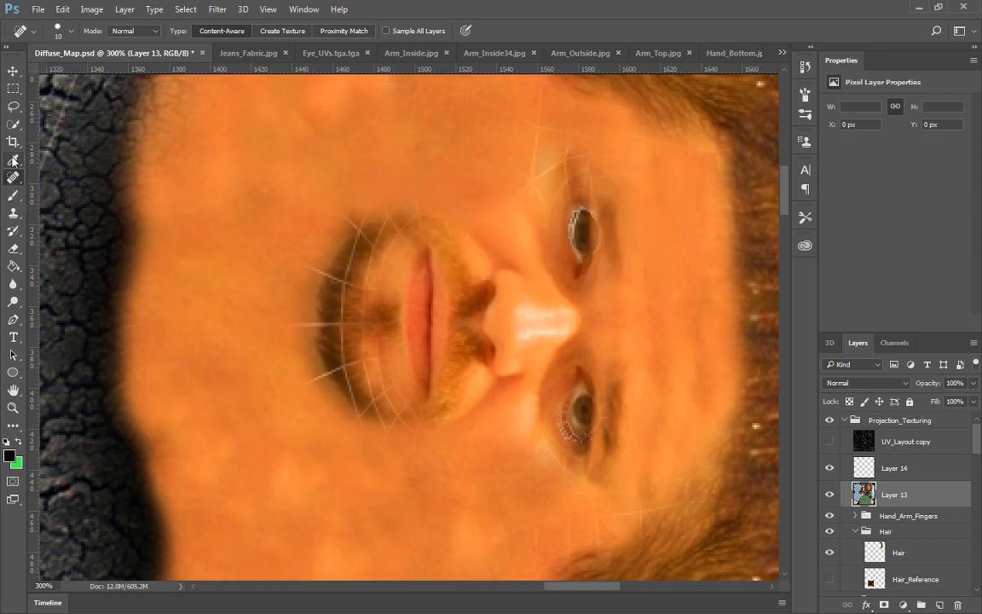
Switch to the Clone Stamp tool and add a new layer directly above the Hand_Arm_Fingers group
left_click(13, 213)
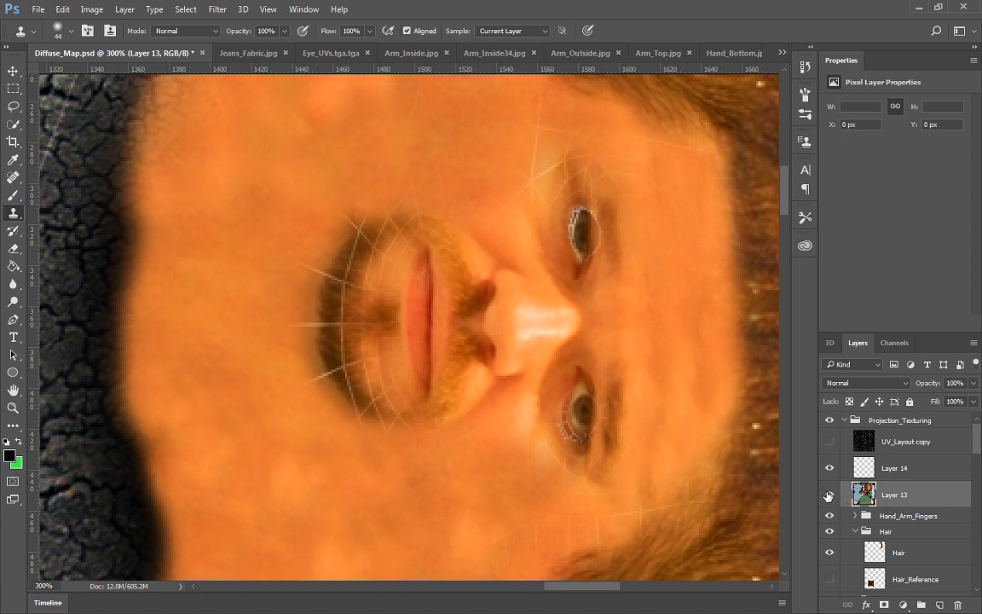
left_click(861, 516)
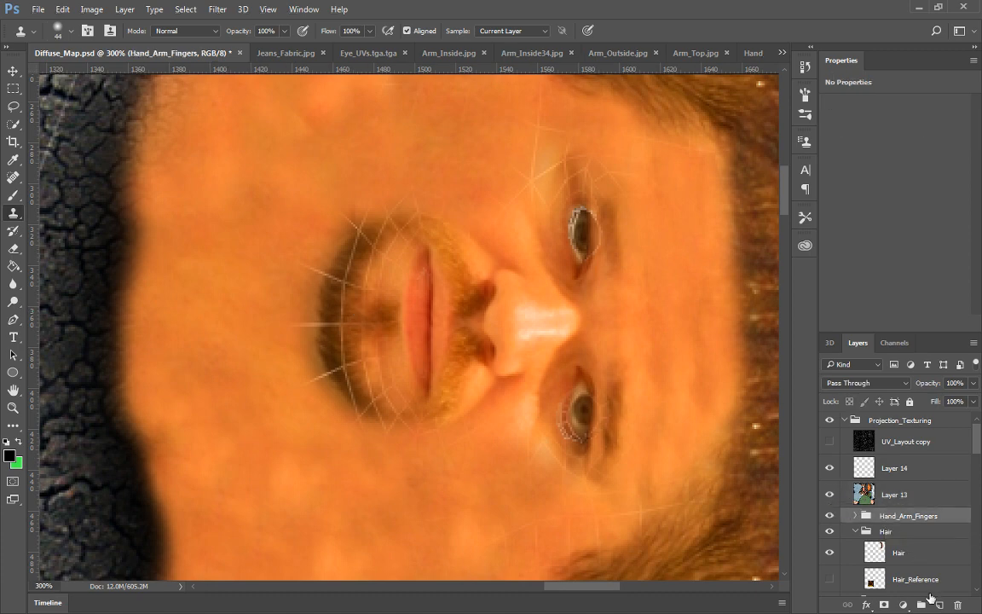
left_click(938, 605)
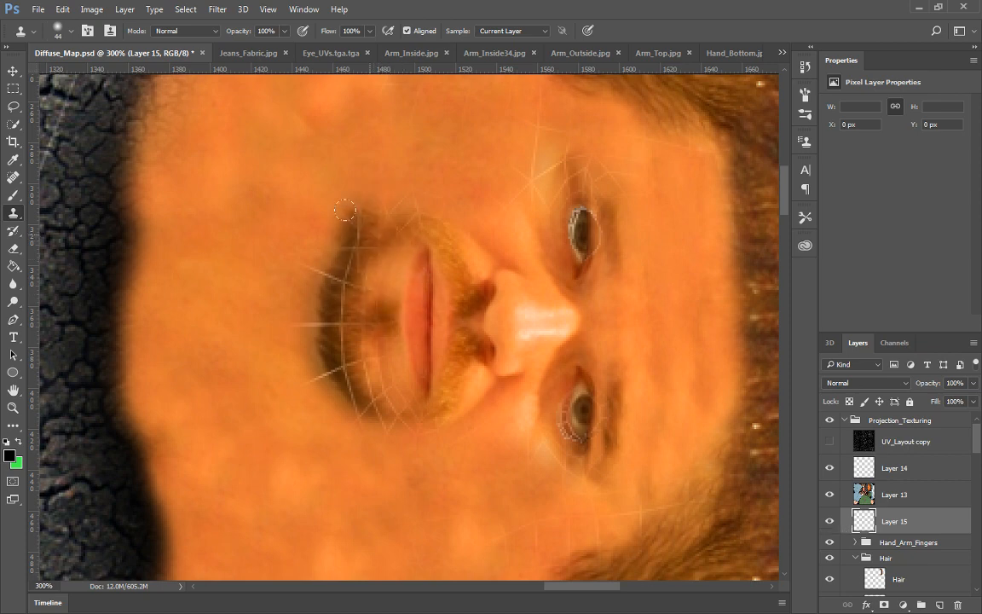
Try to clone over the white lines in the chin beard on Layer 15, undo the strokes, and restore the empty layer
left_click(918, 500)
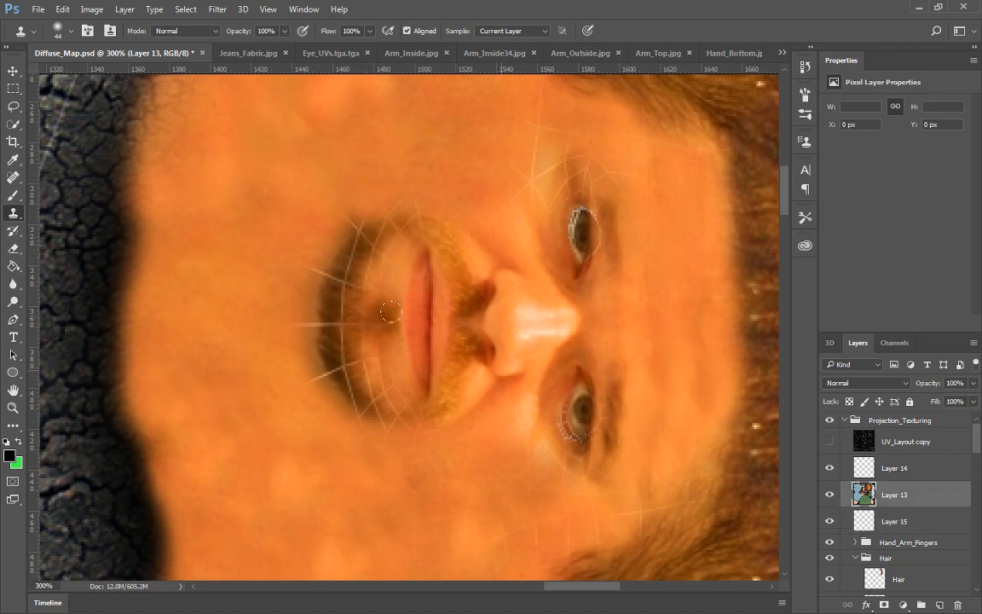
key("alt+bracketleft")
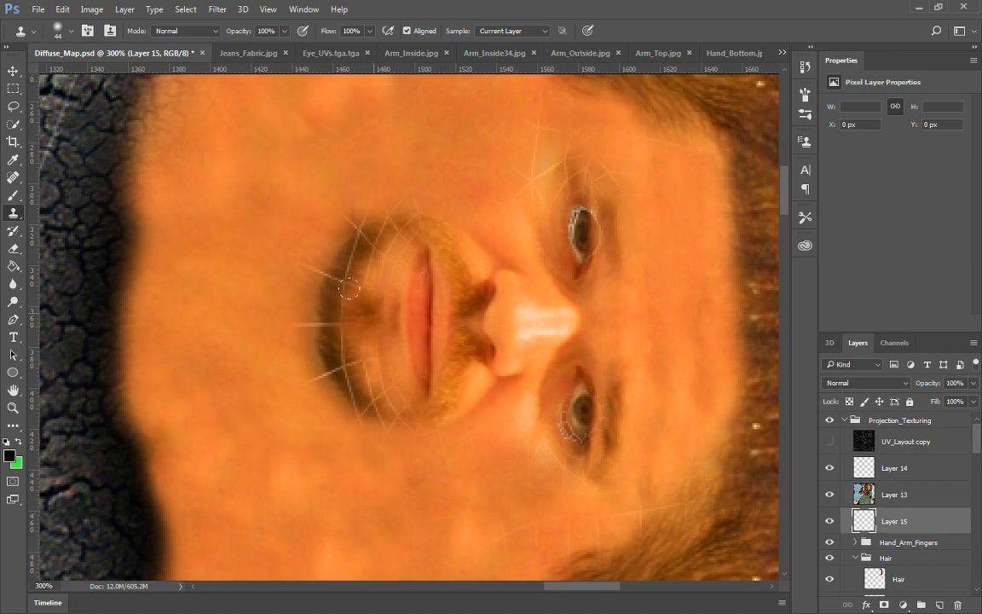
left_click_drag(355, 291, 343, 290)
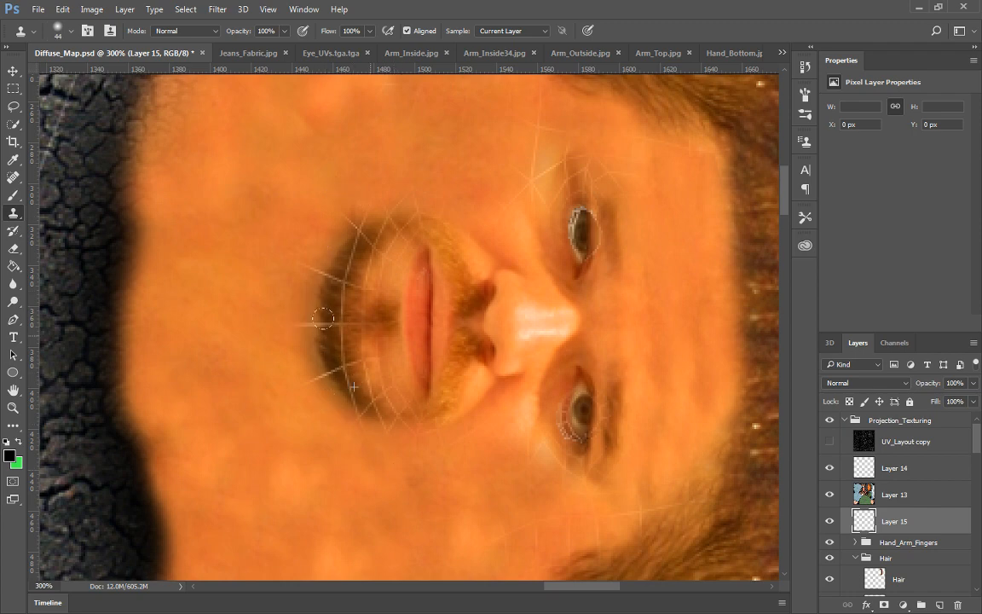
left_click_drag(322, 318, 321, 316)
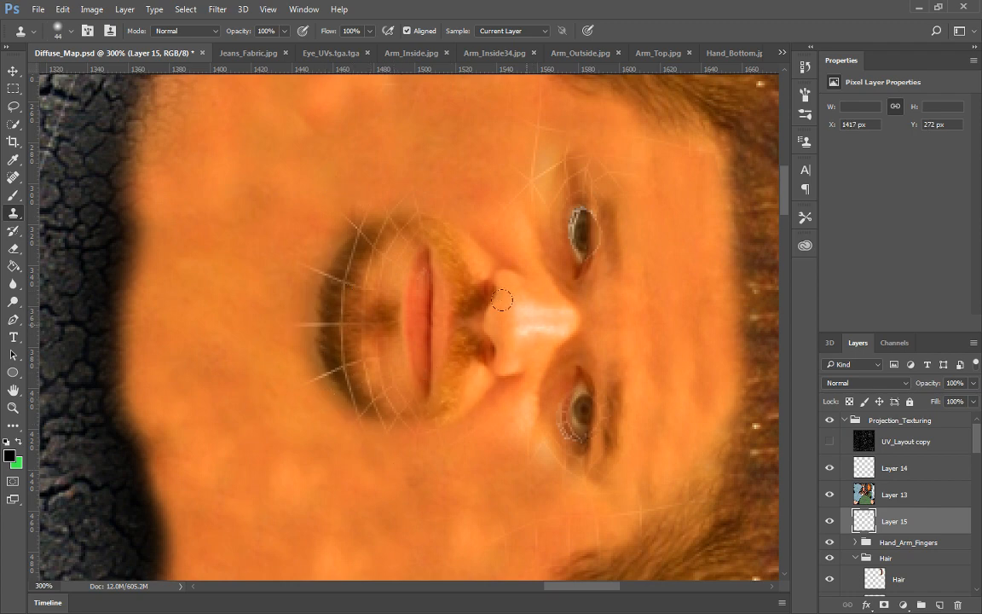
key("ctrl+z")
key("ctrl+alt+z")
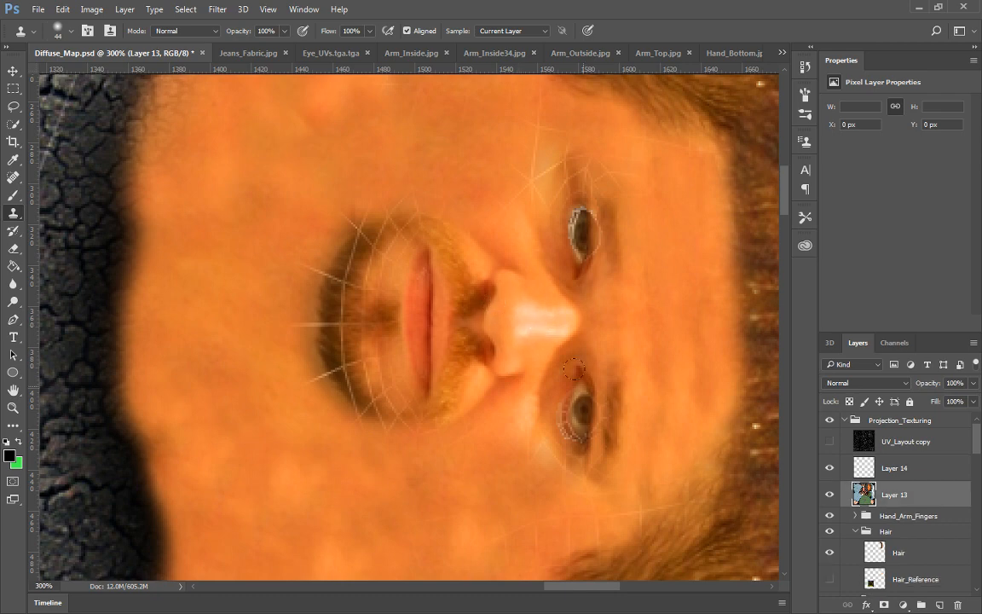
key("ctrl+shift+z")
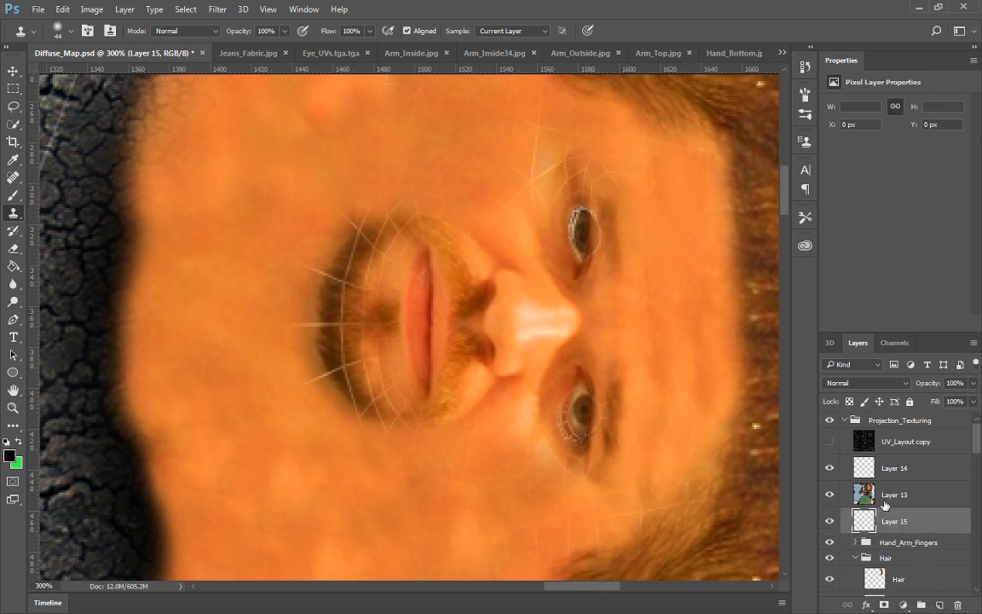
Sample clean skin on Layer 13 and clone it onto Layer 15 around the chin beard
left_click(884, 502)
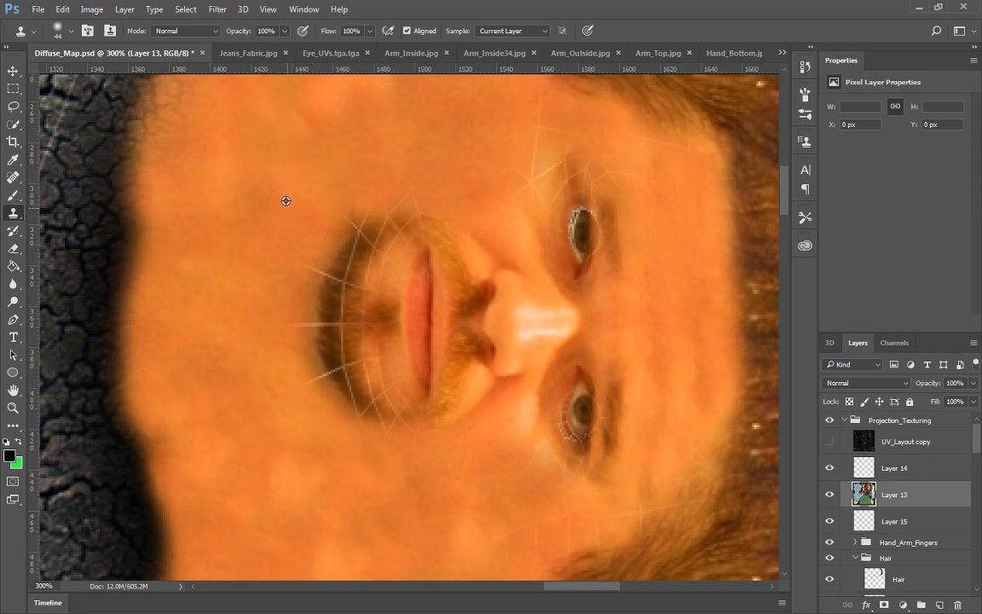
left_click(895, 518)
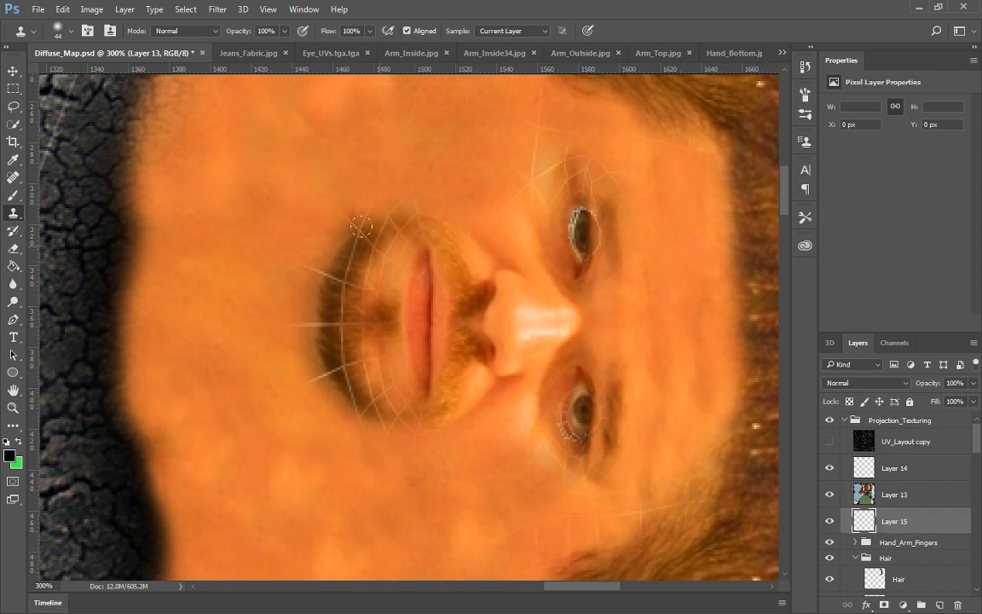
left_click(399, 378)
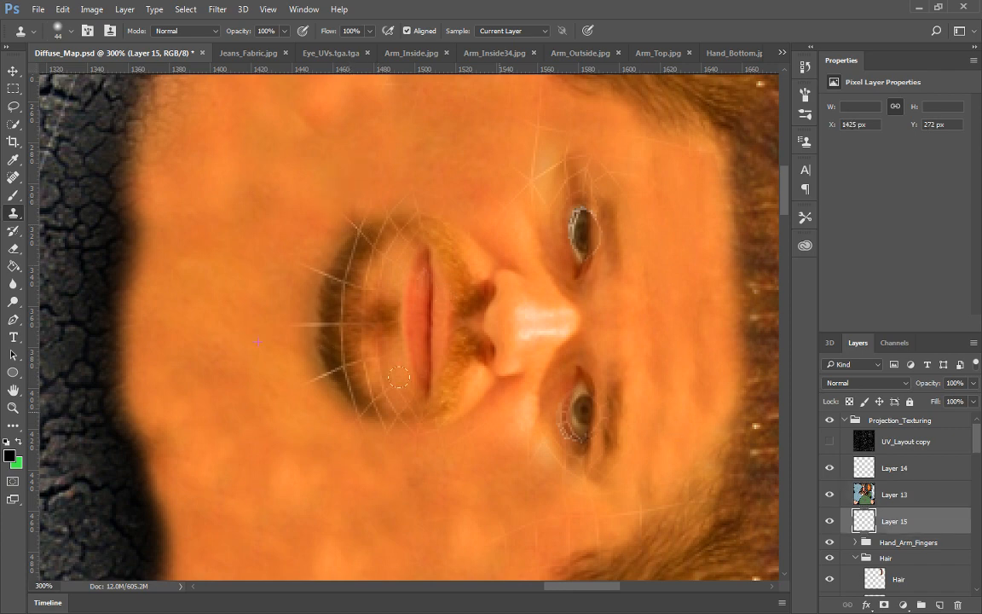
left_click(893, 505)
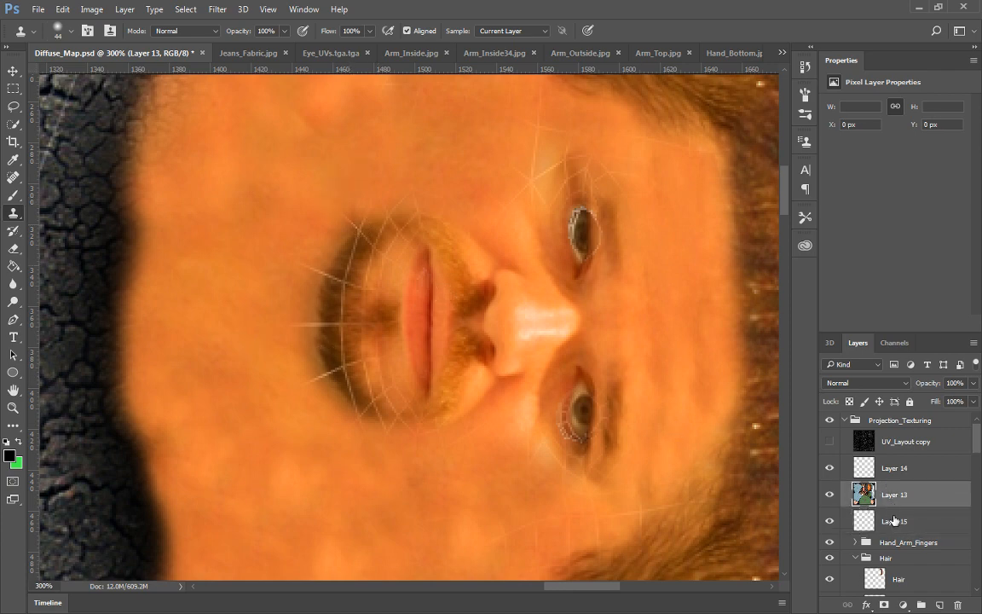
left_click(895, 520)
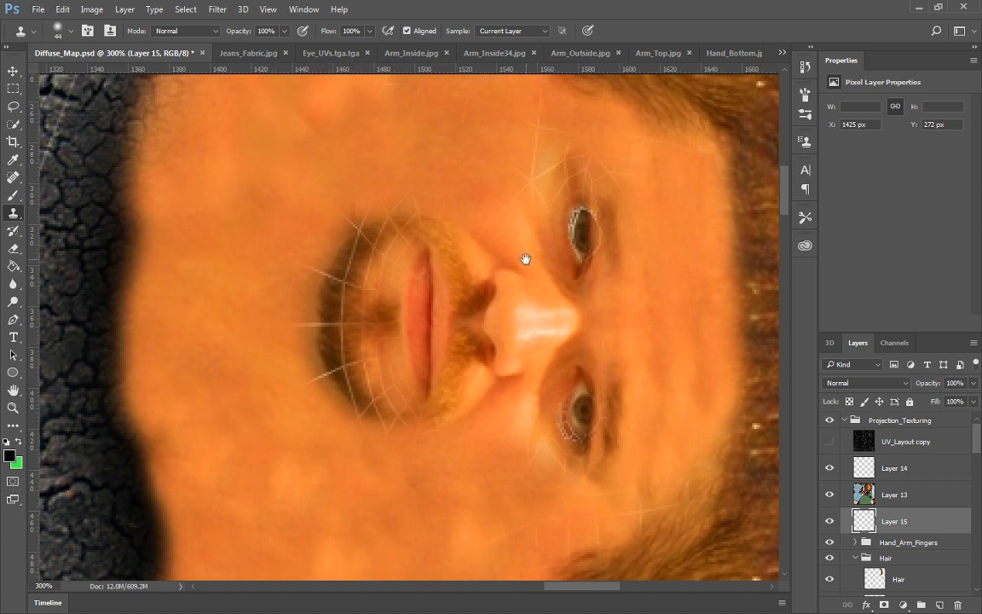
left_click_drag(525, 259, 511, 273)
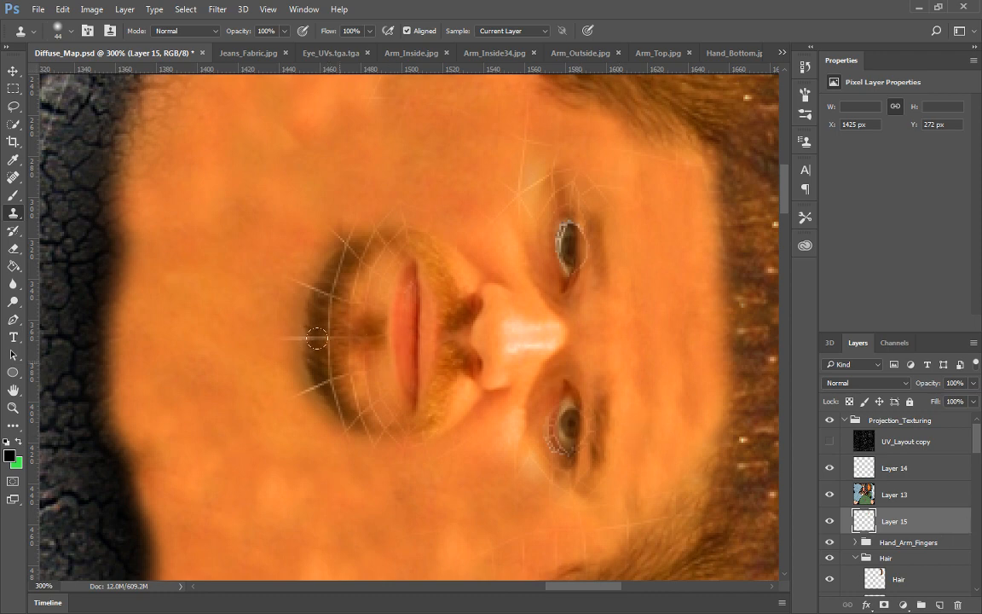
Try to erase along the chin beard on Layer 15, checking it with Layer 13 hidden, and undo the erasing
key("e")
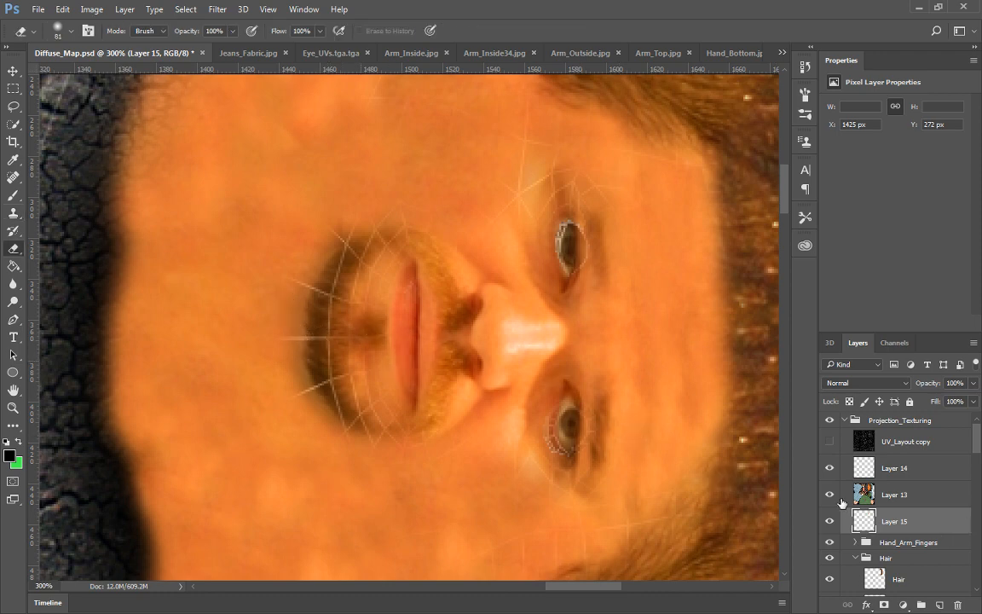
left_click_drag(333, 256, 341, 375)
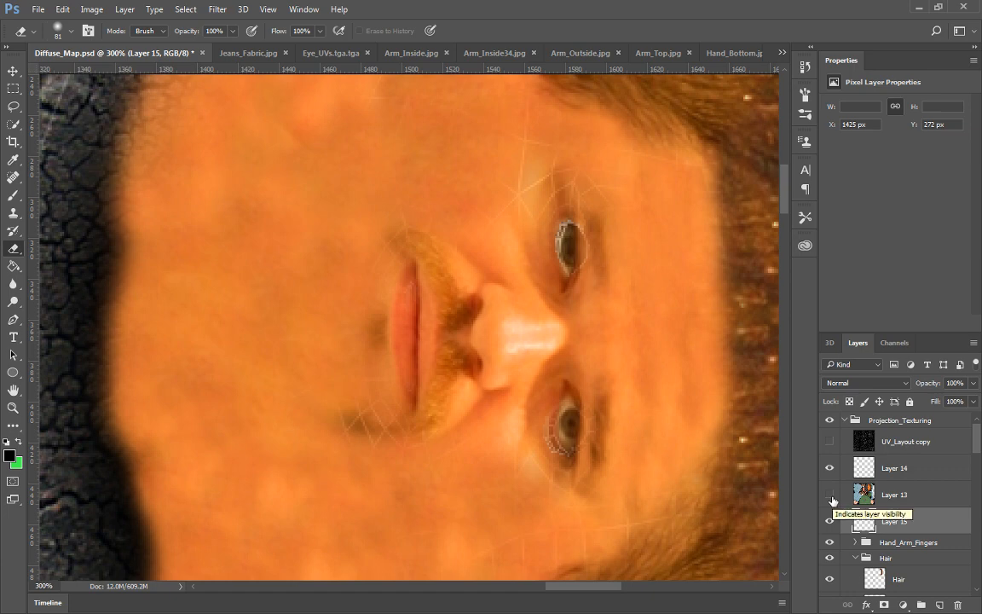
key("ctrl+z")
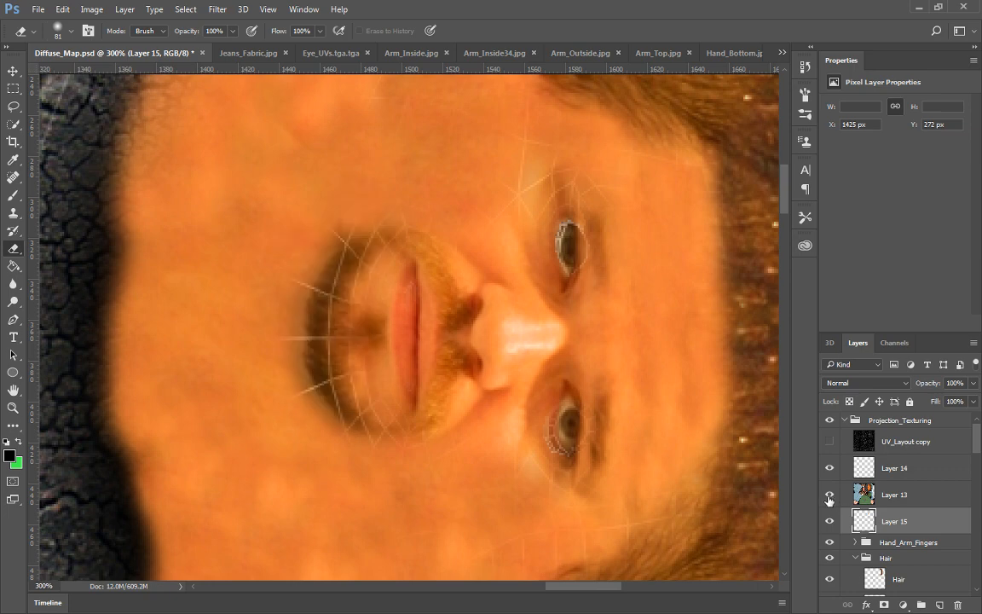
Set the Spot Healing Brush to 3 px and heal the thin white lines at the chin beard's upper end on Layer 13
left_click(13, 178)
right_click(315, 299)
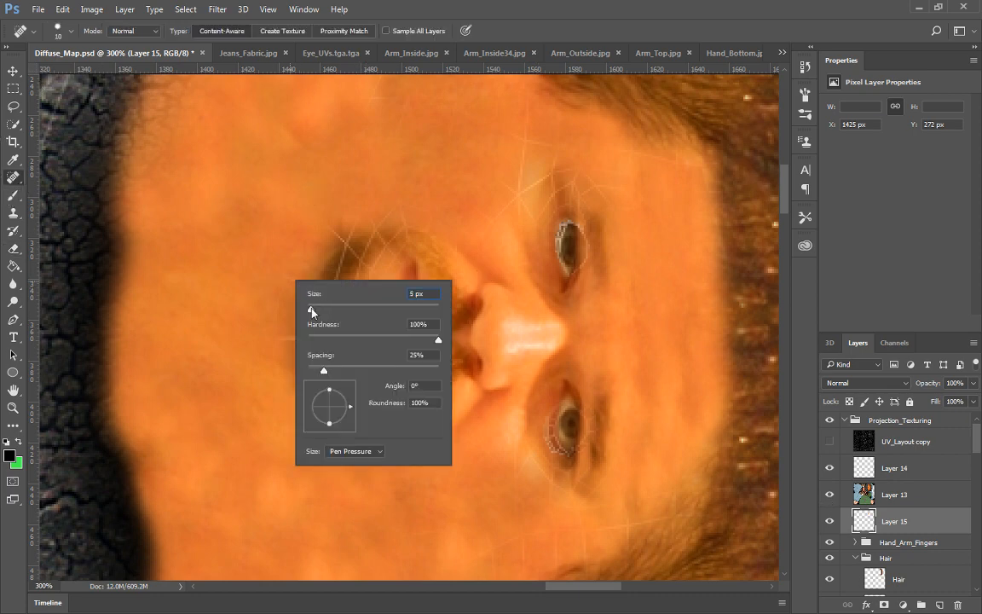
left_click(339, 237)
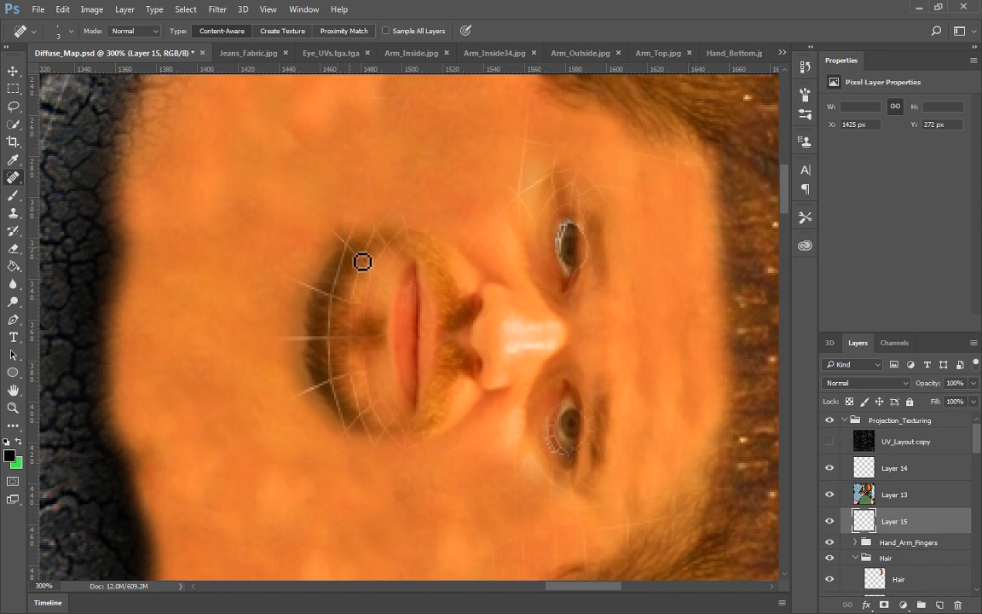
left_click(903, 494)
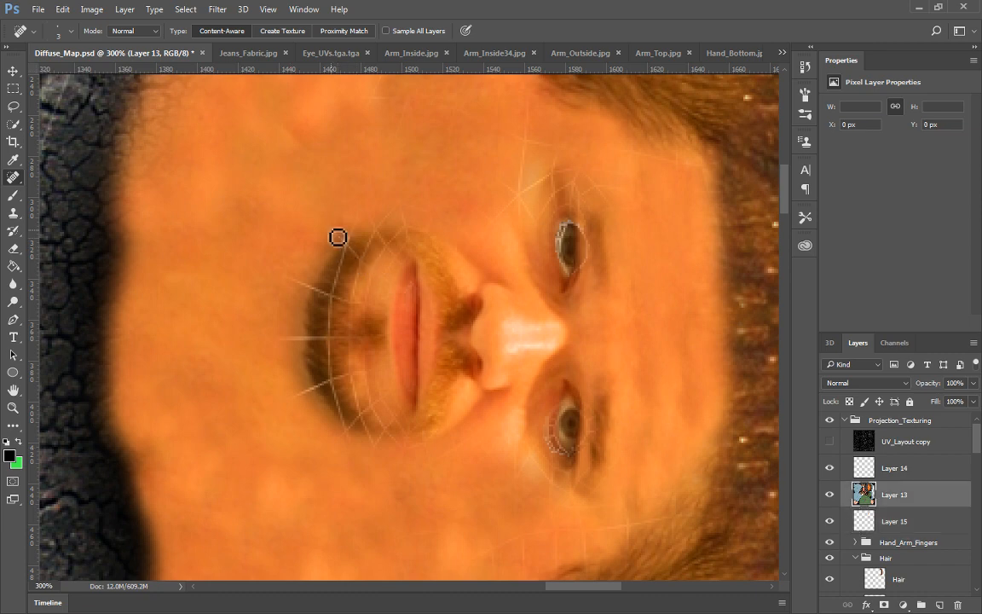
left_click_drag(337, 236, 372, 274)
left_click_drag(357, 222, 349, 284)
Enlarge the Spot Healing Brush to 5 px and heal the crossing white lines at the upper end of the chin beard
right_click(345, 239)
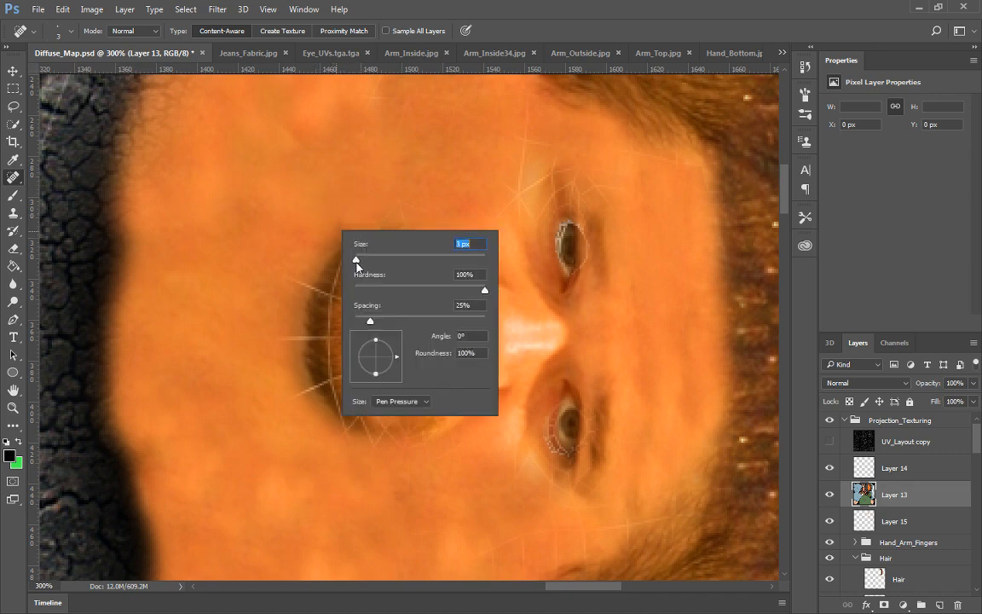
left_click_drag(356, 263, 361, 267)
left_click(335, 214)
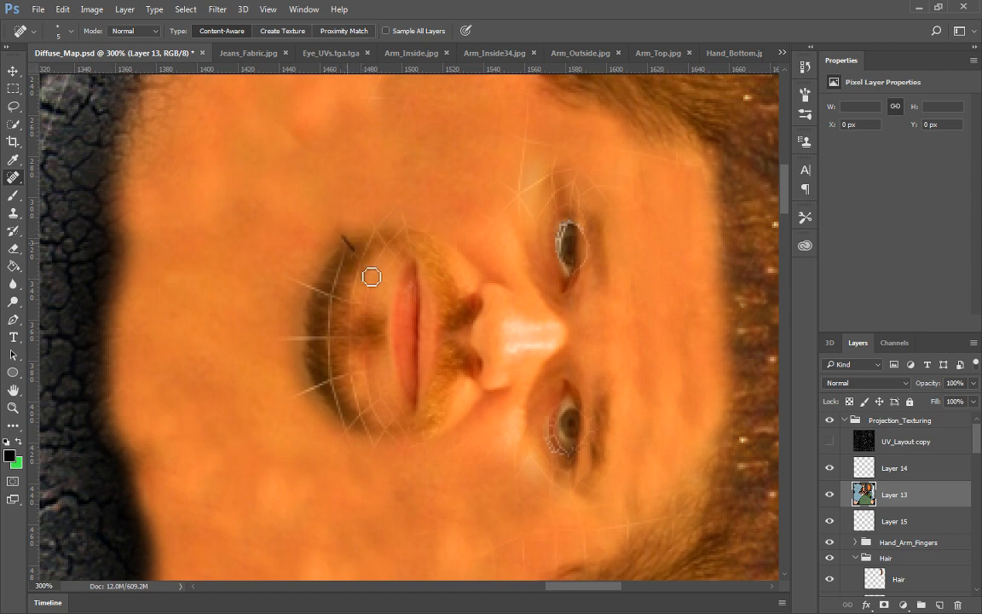
mouse_move(371, 242)
left_mouse_down()
mouse_move(397, 204)
mouse_move(415, 251)
mouse_move(377, 257)
mouse_move(391, 251)
mouse_move(359, 283)
mouse_move(375, 261)
mouse_move(357, 259)
mouse_move(349, 243)
mouse_move(344, 262)
left_mouse_up()
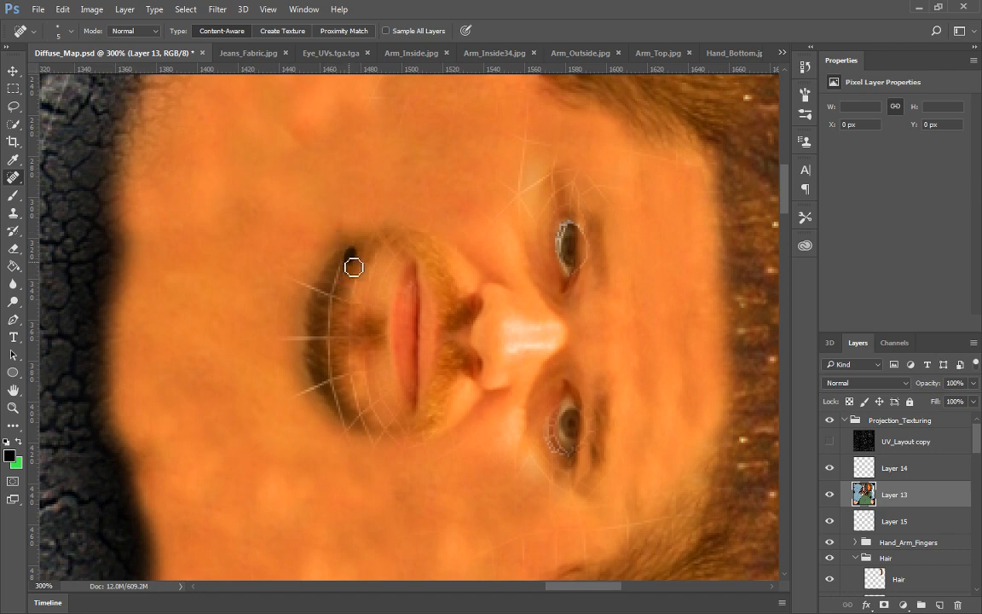
Try to heal the curved white line running along the chin beard and undo the stroke
left_click(350, 265)
mouse_move(351, 254)
left_mouse_down()
mouse_move(331, 310)
mouse_move(344, 398)
mouse_move(335, 386)
left_mouse_up()
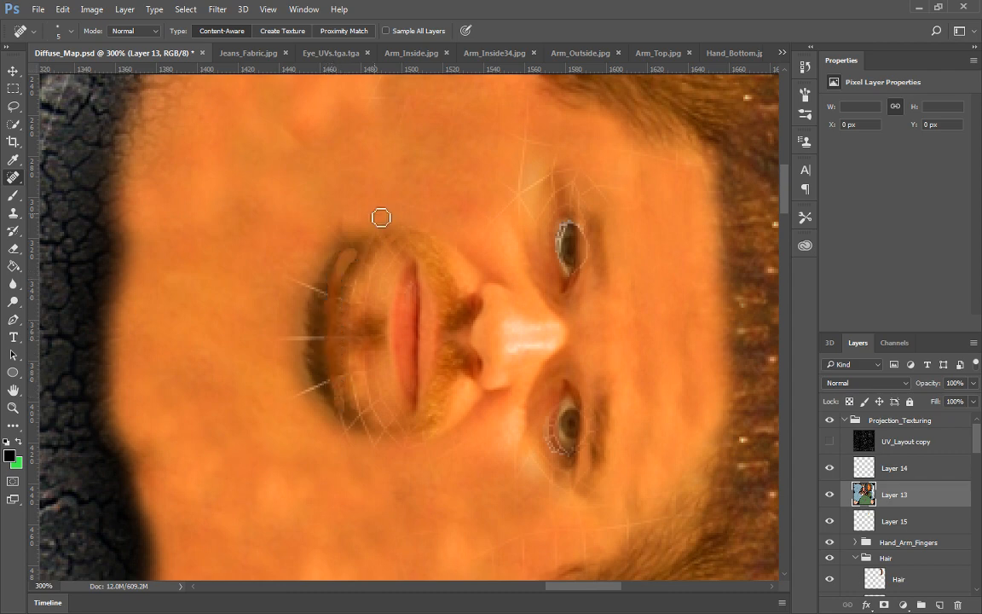
key("ctrl+z")
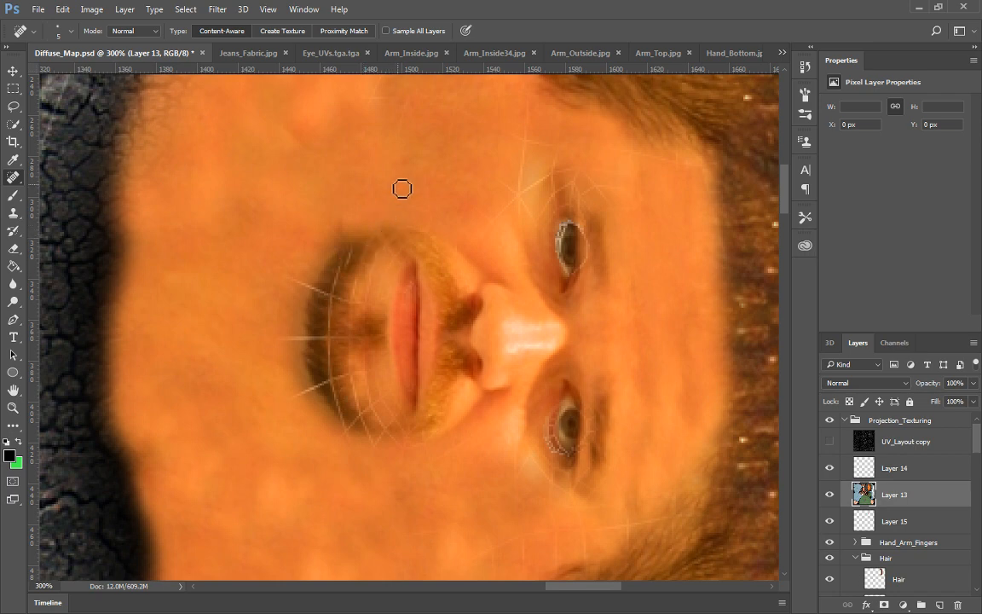
Set the Clone Stamp to 4 px and clone nearby beard texture over the upper half of the chin beard's curved white line
left_click(13, 212)
right_click(322, 294)
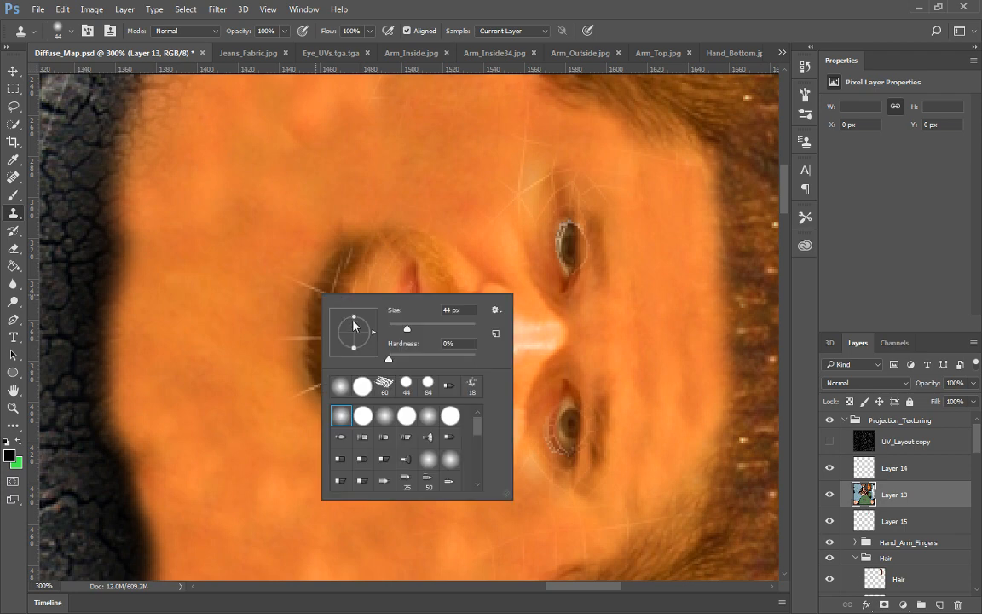
key("Return")
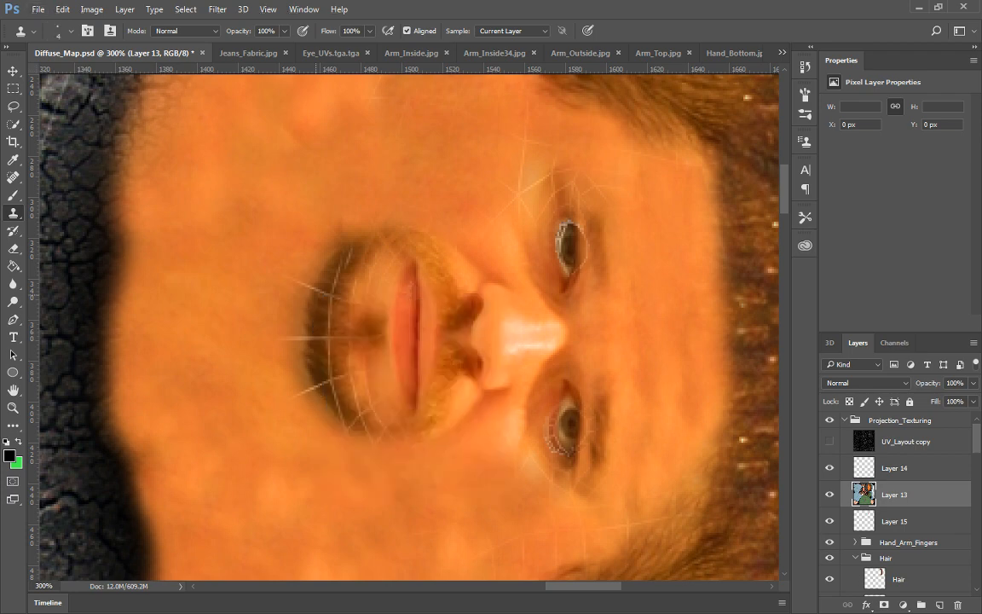
left_click(324, 313, "alt")
mouse_move(331, 326)
left_mouse_down()
mouse_move(319, 298)
mouse_move(341, 318)
mouse_move(327, 305)
mouse_move(321, 315)
mouse_move(330, 296)
mouse_move(340, 303)
mouse_move(330, 286)
mouse_move(345, 285)
mouse_move(334, 313)
mouse_move(321, 301)
mouse_move(330, 326)
mouse_move(324, 315)
mouse_move(352, 269)
mouse_move(337, 310)
mouse_move(321, 313)
mouse_move(345, 274)
mouse_move(341, 307)
left_mouse_up()
left_click(320, 317, "alt")
left_click(330, 287, "alt")
left_click(320, 301, "alt")
left_click(323, 315, "alt")
left_click(340, 283, "alt")
left_click(347, 267, "alt")
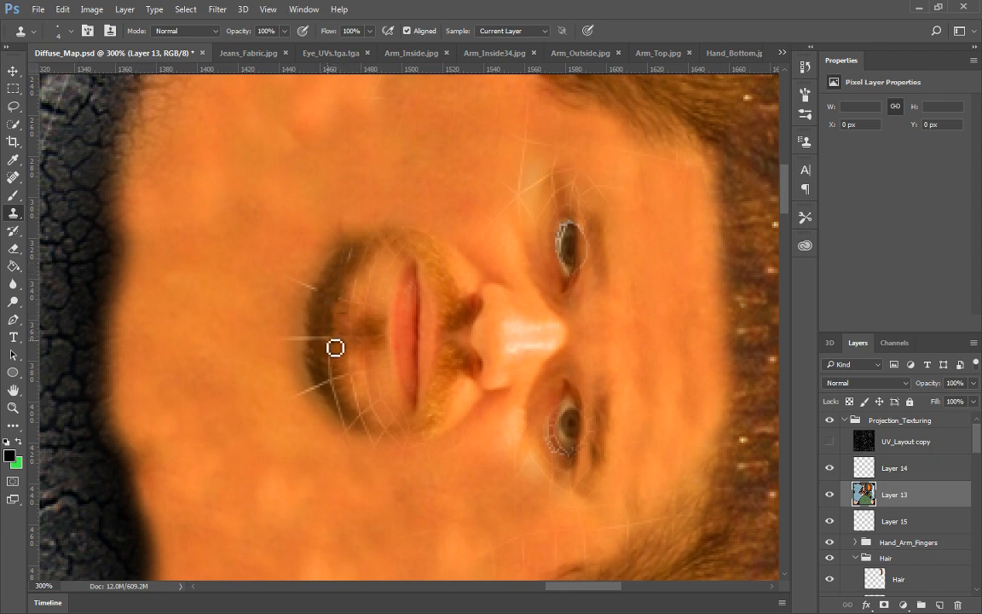
Clone over the lower half of the curved beard line and the horizontal white line crossing the chin
left_click(322, 358, "alt")
left_click_drag(331, 345, 337, 374)
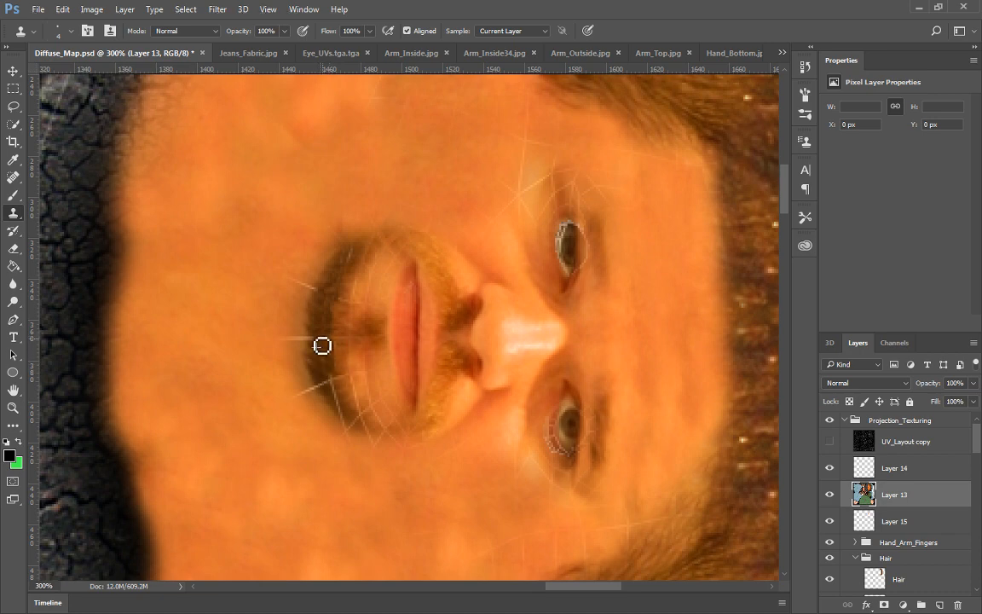
left_click(276, 332, "alt")
left_click_drag(297, 347, 313, 346)
left_click(318, 324, "alt")
Clone sampled skin and beard over the upper diagonal white line at the beard's outer edge, undoing the stray stroke
mouse_move(298, 288)
left_mouse_down()
mouse_move(315, 297)
mouse_move(298, 326)
mouse_move(313, 291)
mouse_move(320, 311)
mouse_move(359, 263)
mouse_move(351, 279)
left_mouse_up()
left_click(319, 297, "alt")
key("ctrl+z")
left_click(272, 300, "alt")
left_click(321, 300, "alt")
left_click(331, 307, "alt")
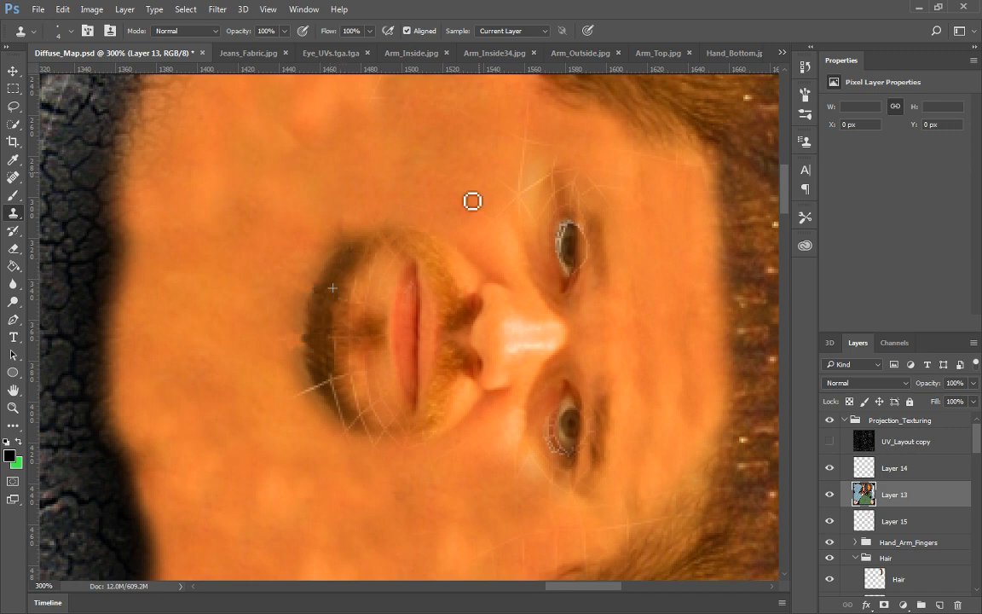
Clone beard texture over the lower diagonal white line at the beard's outer edge, undoing the unwanted strokes
left_click(323, 360, "alt")
mouse_move(324, 401)
left_mouse_down()
mouse_move(358, 293)
mouse_move(286, 405)
mouse_move(284, 383)
mouse_move(319, 396)
left_mouse_up()
key("ctrl+alt+z")
key("ctrl+alt+z")
key("ctrl+alt+z")
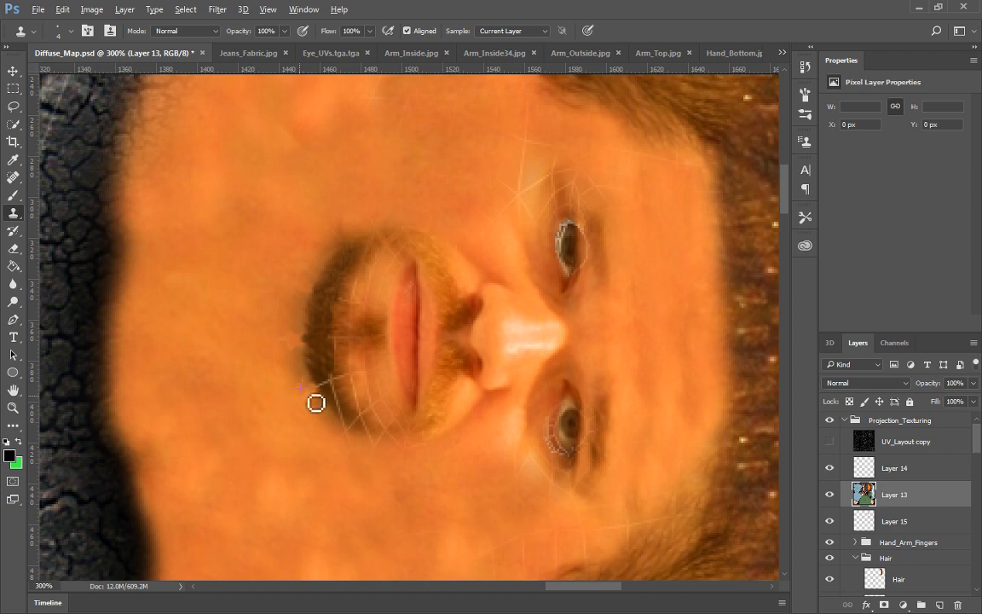
left_click(329, 356, "alt")
mouse_move(334, 386)
left_mouse_down()
mouse_move(344, 408)
mouse_move(339, 375)
left_mouse_up()
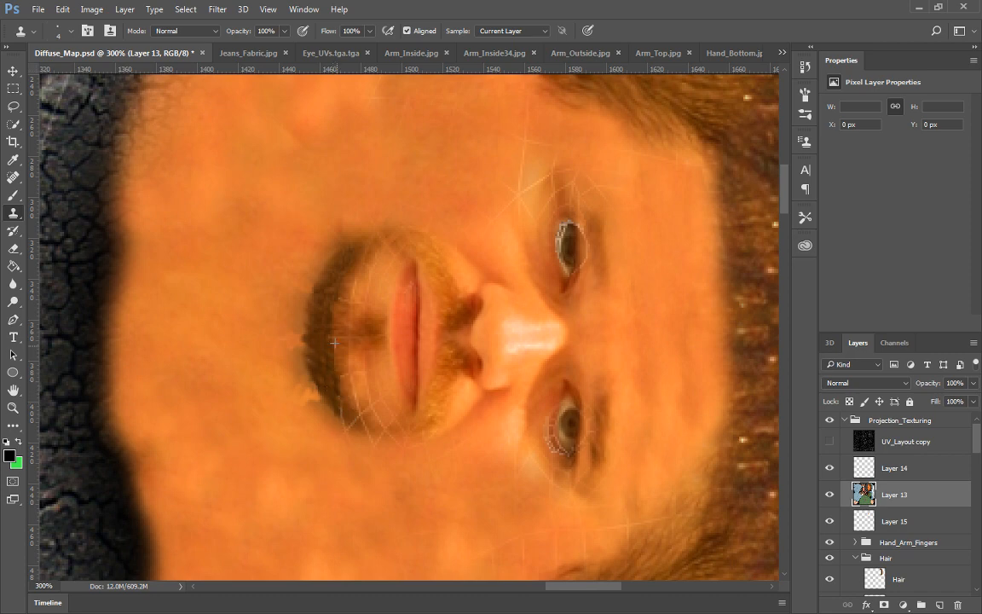
Clone beard texture over the remaining line fragments at the beard's lower end and along its upper inner edge
left_click(345, 409, "alt")
mouse_move(352, 427)
left_mouse_down()
mouse_move(362, 417)
mouse_move(346, 410)
mouse_move(368, 430)
left_mouse_up()
left_click(326, 386, "alt")
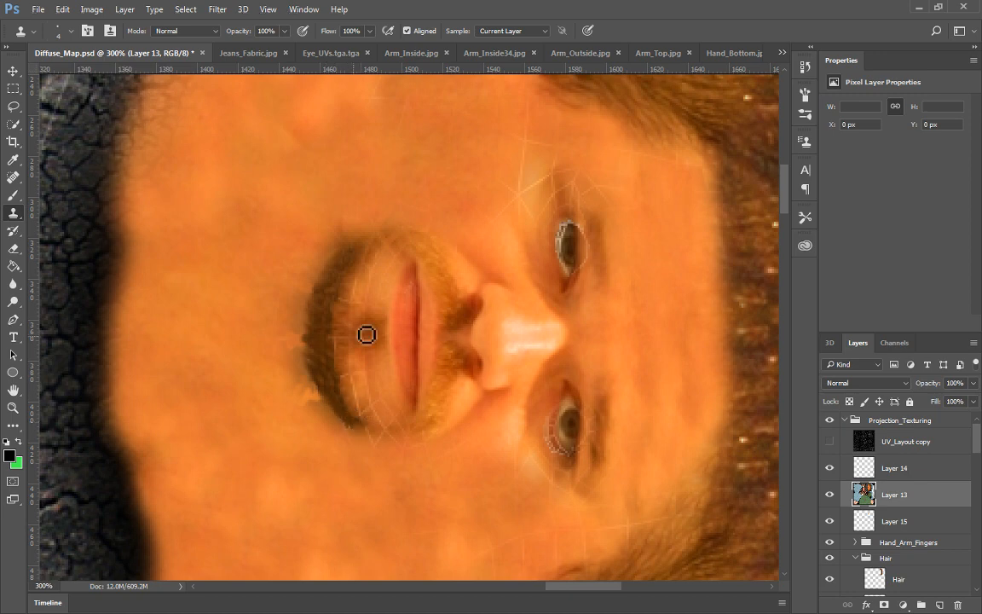
left_click(327, 312, "alt")
mouse_move(346, 300)
left_mouse_down()
mouse_move(337, 316)
mouse_move(348, 343)
mouse_move(340, 353)
mouse_move(344, 323)
left_mouse_up()
Sample clean skin and clone it over the wireframe lines on the cheek beside the upper eye
left_click(526, 163, "alt")
left_click_drag(539, 135, 526, 107)
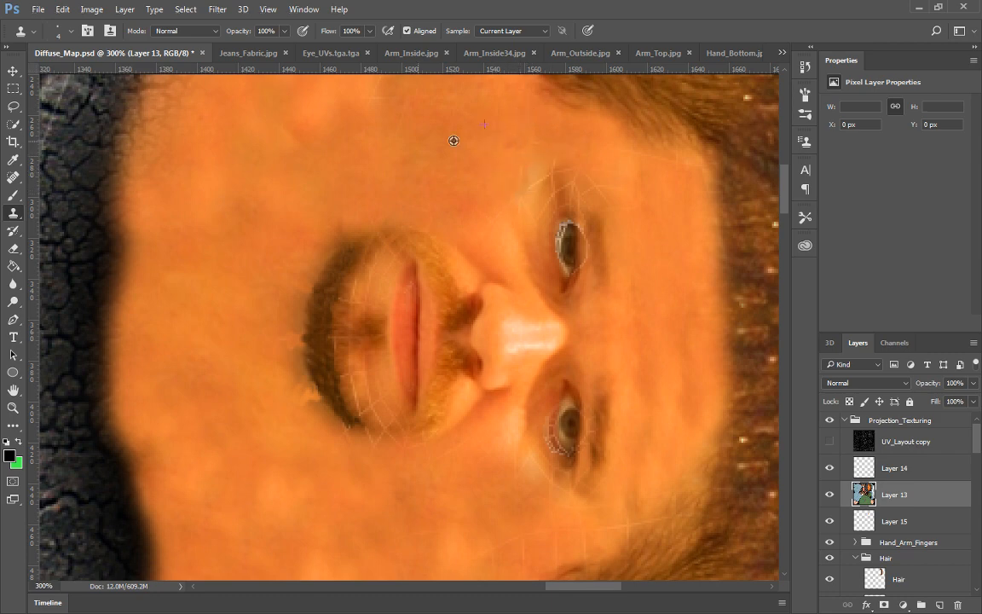
mouse_move(376, 111)
left_mouse_down()
mouse_move(381, 142)
mouse_move(365, 196)
mouse_move(338, 177)
left_mouse_up()
left_click(340, 135, "alt")
left_click(332, 177, "alt")
left_click_drag(356, 173, 366, 147)
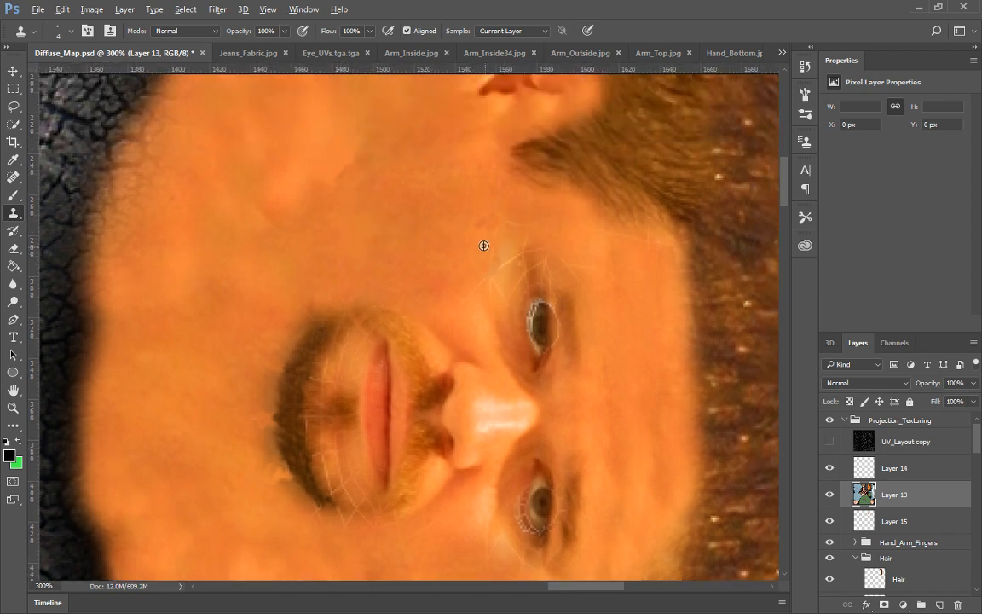
Heal the fine white lines around the upper eye's outer corner and eyelid with the 5 px Spot Healing Brush
left_click(15, 175)
left_click_drag(500, 269, 561, 249)
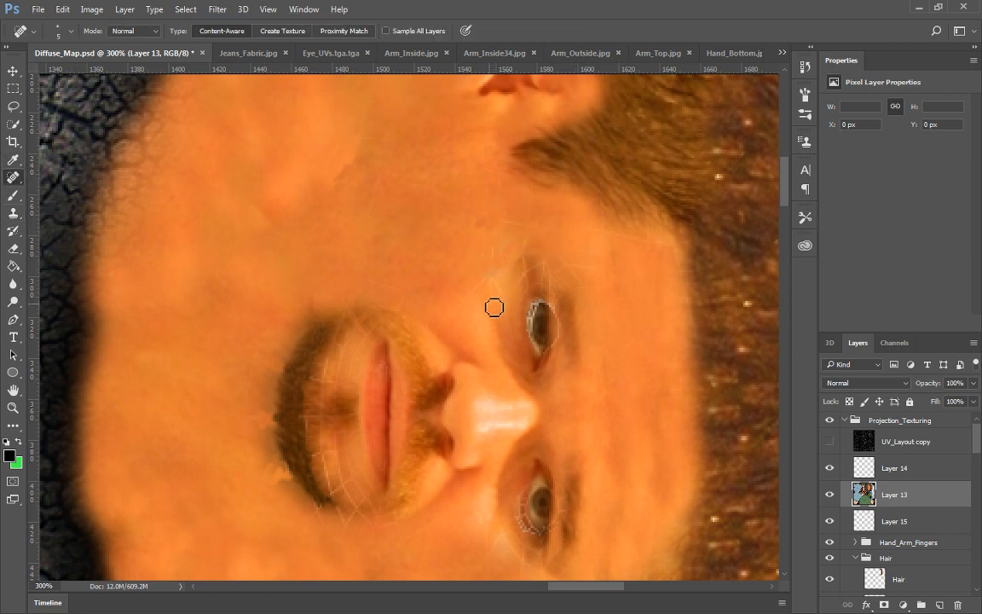
left_click_drag(520, 284, 567, 255)
left_click(489, 251)
mouse_move(490, 251)
left_mouse_down()
mouse_move(497, 296)
mouse_move(475, 296)
left_mouse_up()
left_click_drag(537, 270, 503, 296)
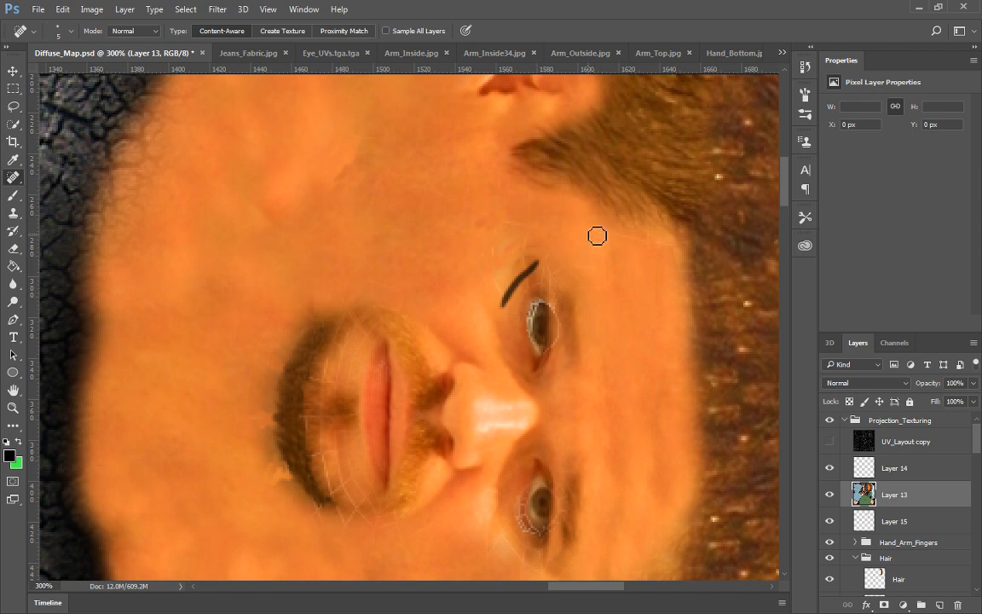
left_click_drag(560, 280, 587, 260)
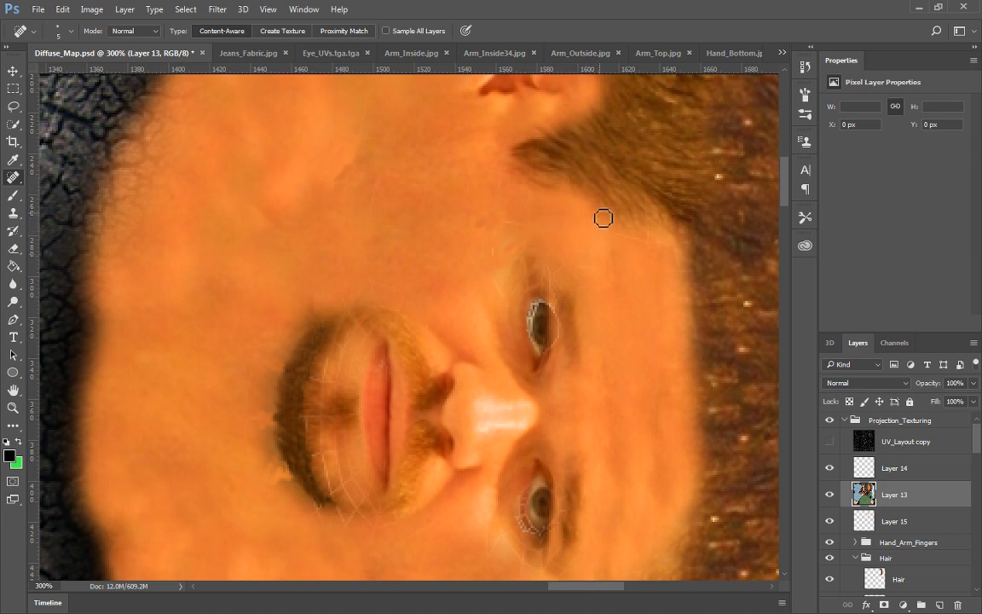
Undo a misplaced Clone Stamp dab near the upper eye, resample skin beside the lower eye, and clone it over the eyelid lines
left_click(12, 214)
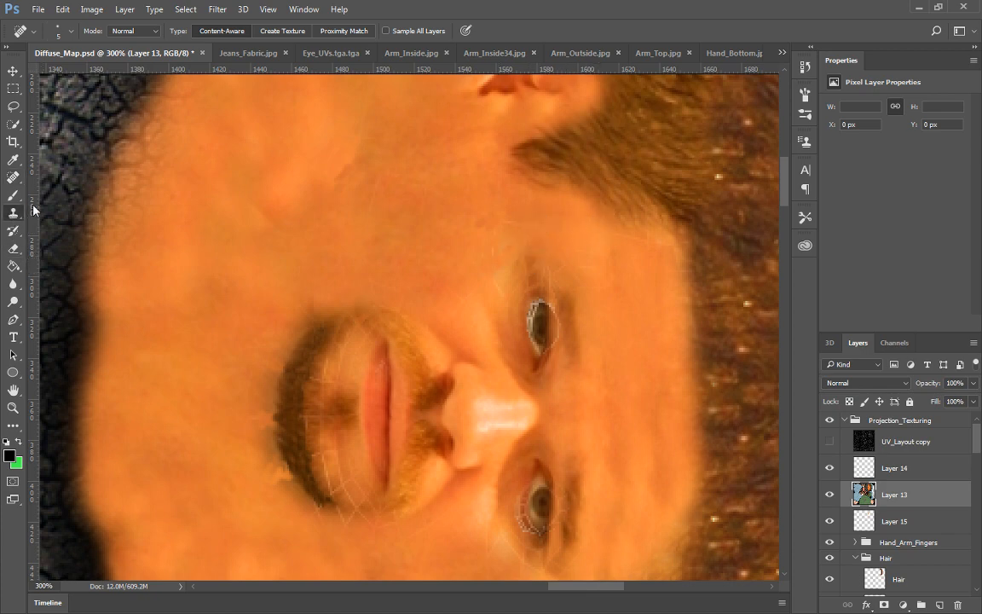
left_click(528, 274)
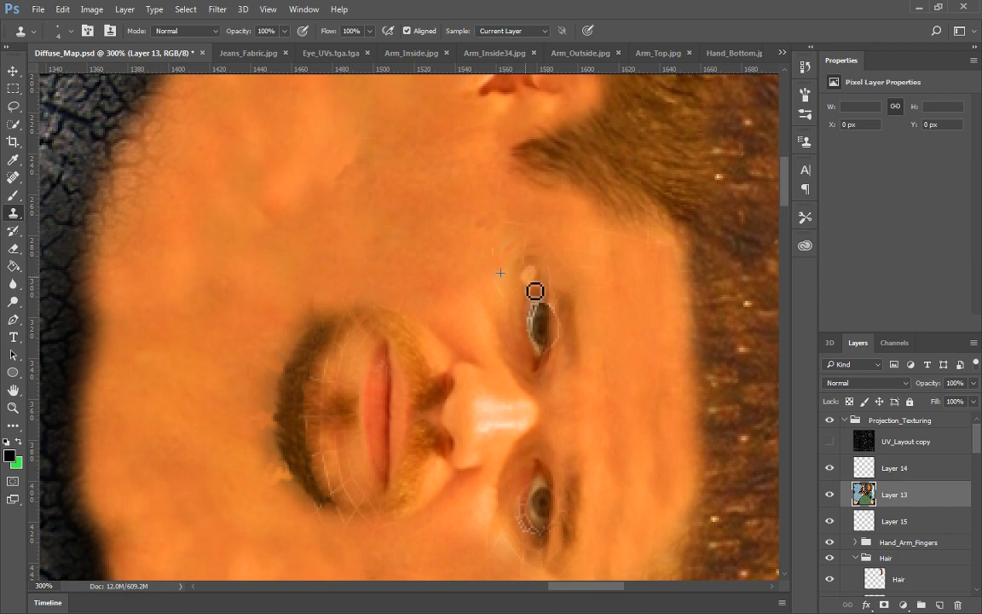
key("ctrl+z")
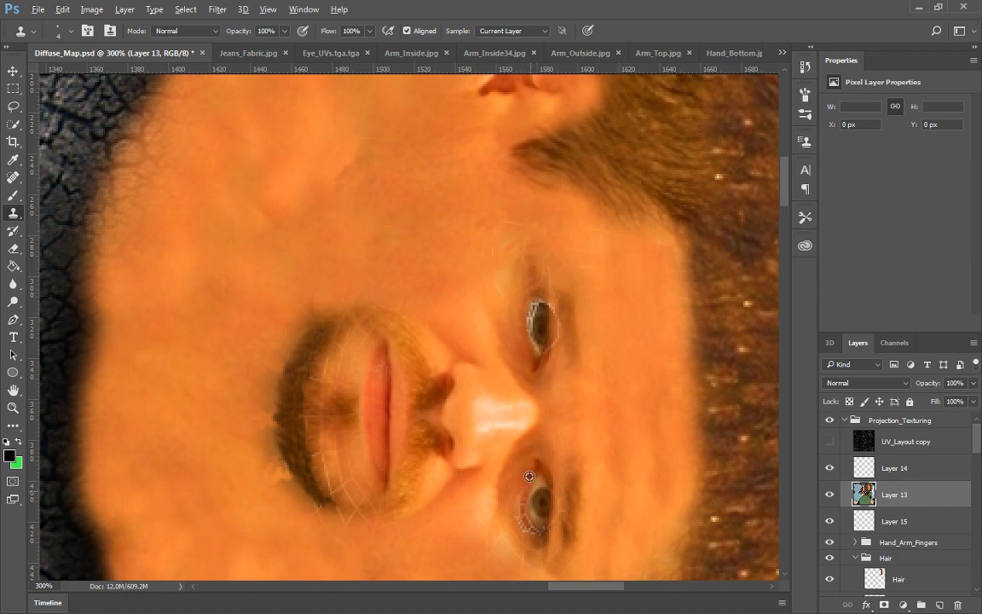
left_click(526, 441, "alt")
left_click_drag(541, 274, 548, 280)
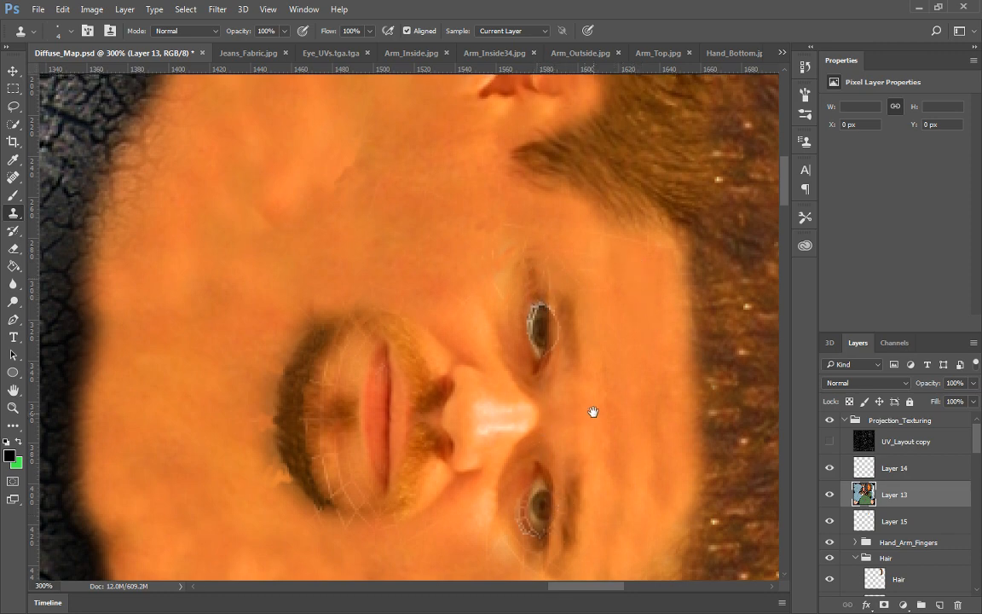
left_click_drag(591, 412, 601, 416)
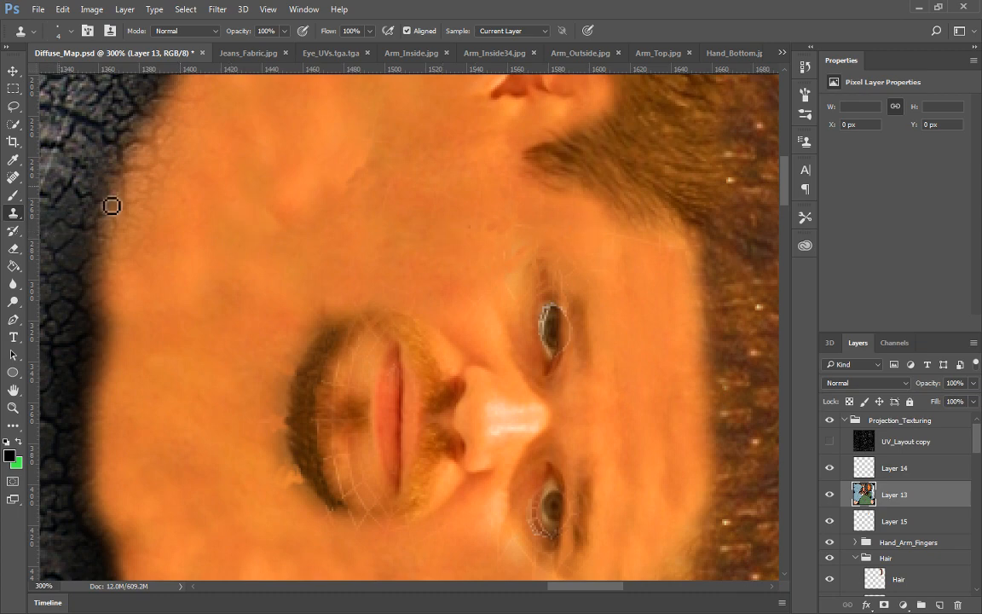
Set the Spot Healing Brush to 30 px and heal the lines across the temple and around the upper eye's outer corner
left_click(13, 179)
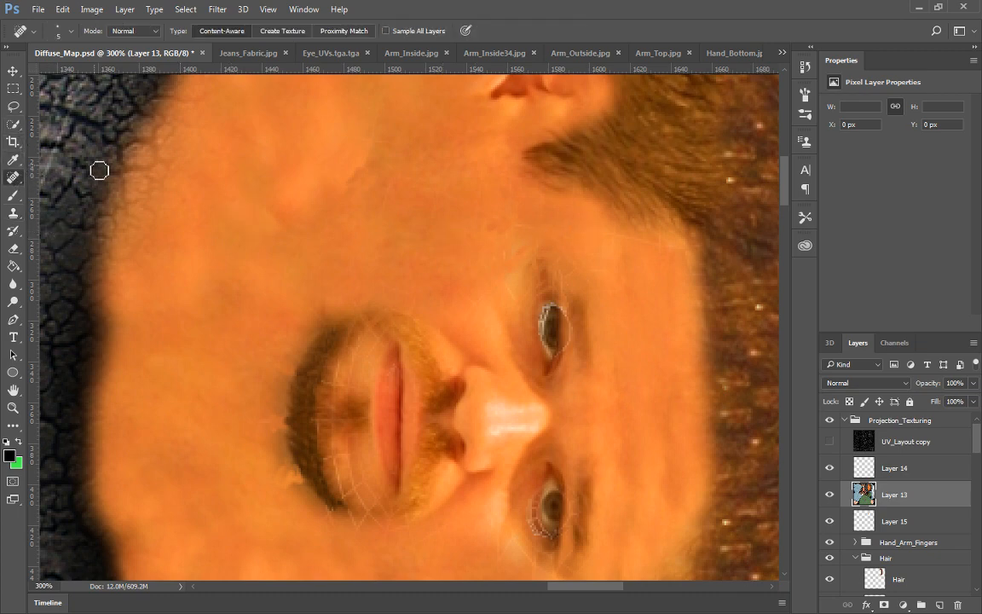
right_click(625, 257)
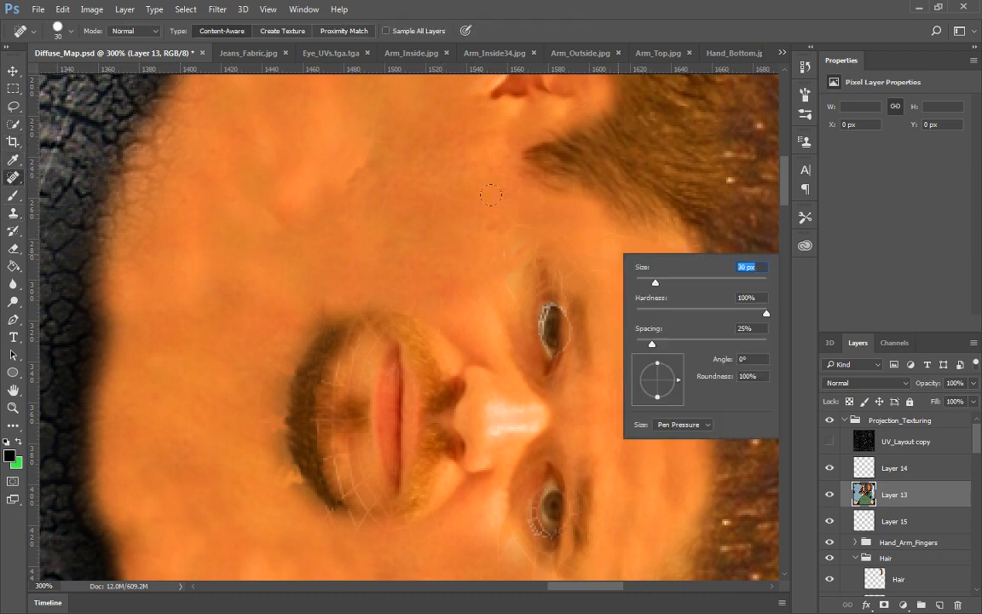
left_click_drag(517, 223, 541, 226)
mouse_move(606, 235)
left_mouse_down()
mouse_move(651, 255)
mouse_move(627, 239)
mouse_move(661, 242)
left_mouse_up()
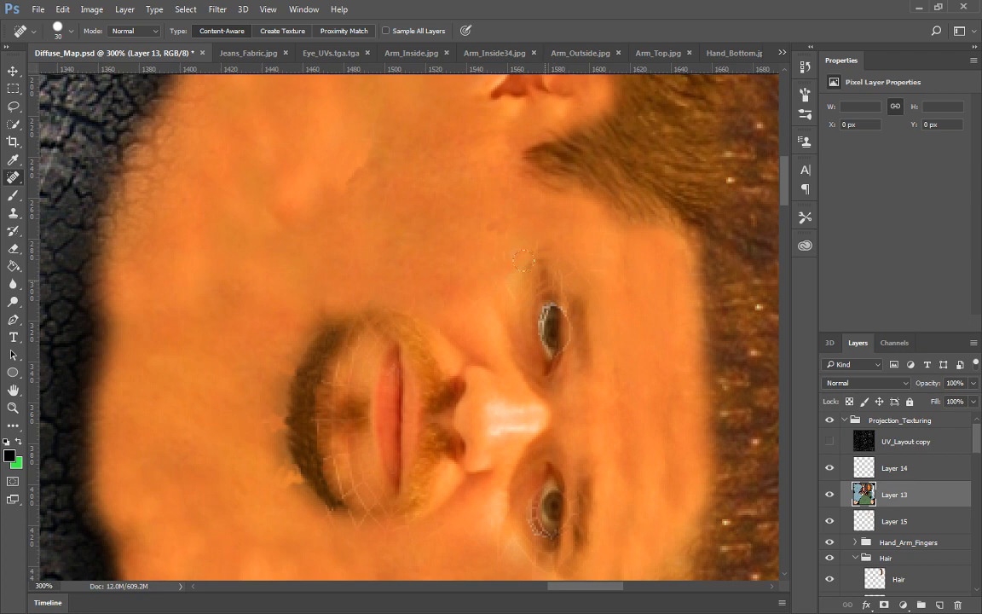
left_click(544, 278)
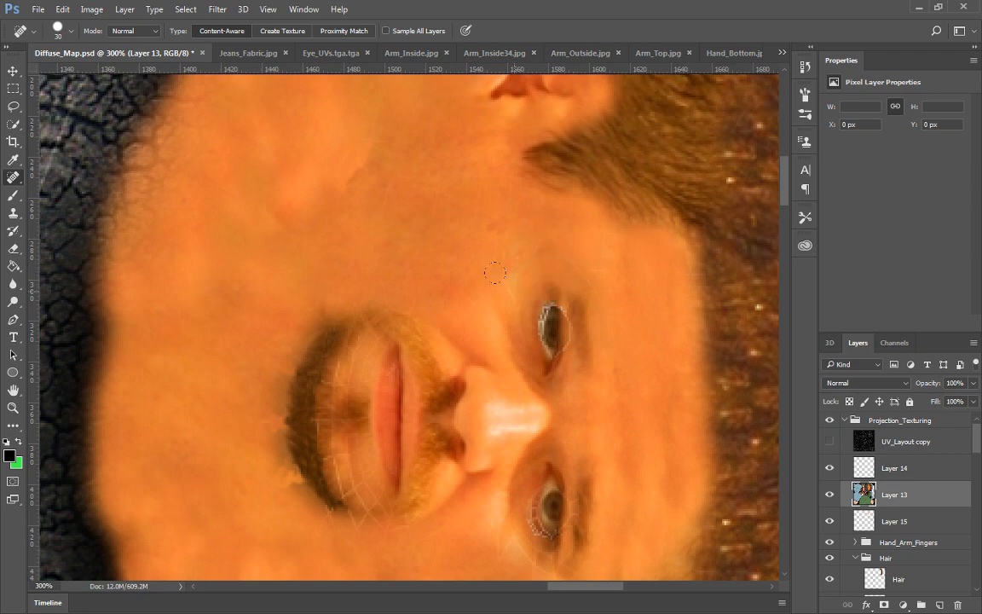
left_click(521, 252)
Heal the wireframe lines across the beard and chin with short 30 px Spot Healing Brush strokes
mouse_move(332, 324)
left_mouse_down()
mouse_move(311, 348)
mouse_move(305, 448)
mouse_move(317, 469)
left_mouse_up()
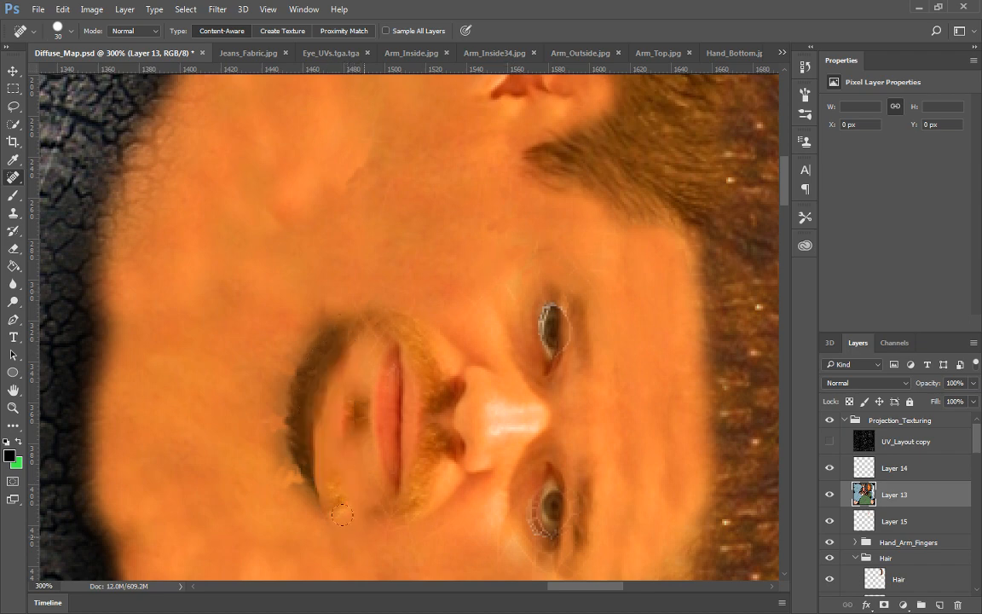
left_click_drag(341, 513, 351, 521)
left_click_drag(323, 465, 314, 399)
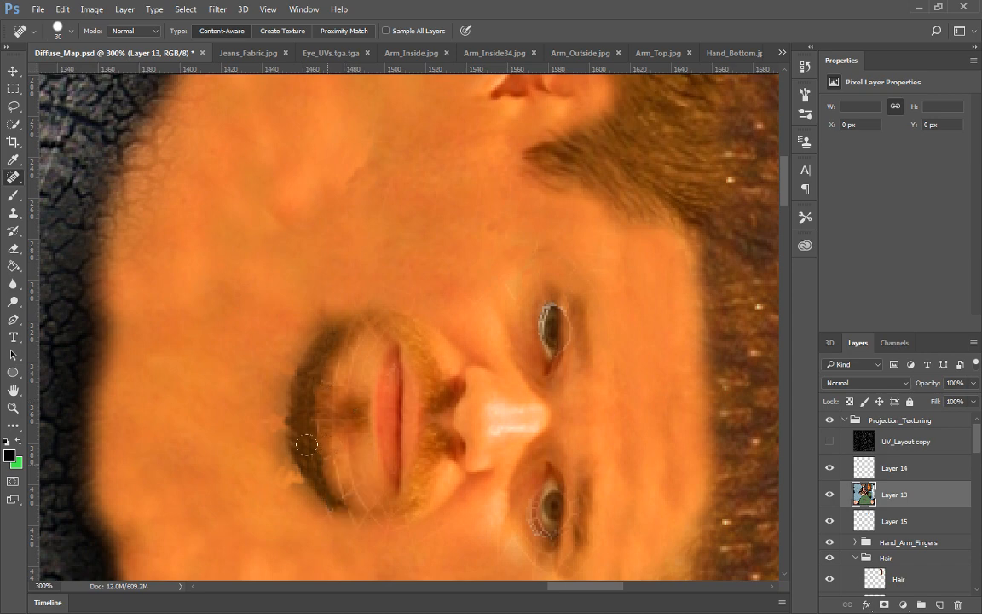
left_click(334, 468)
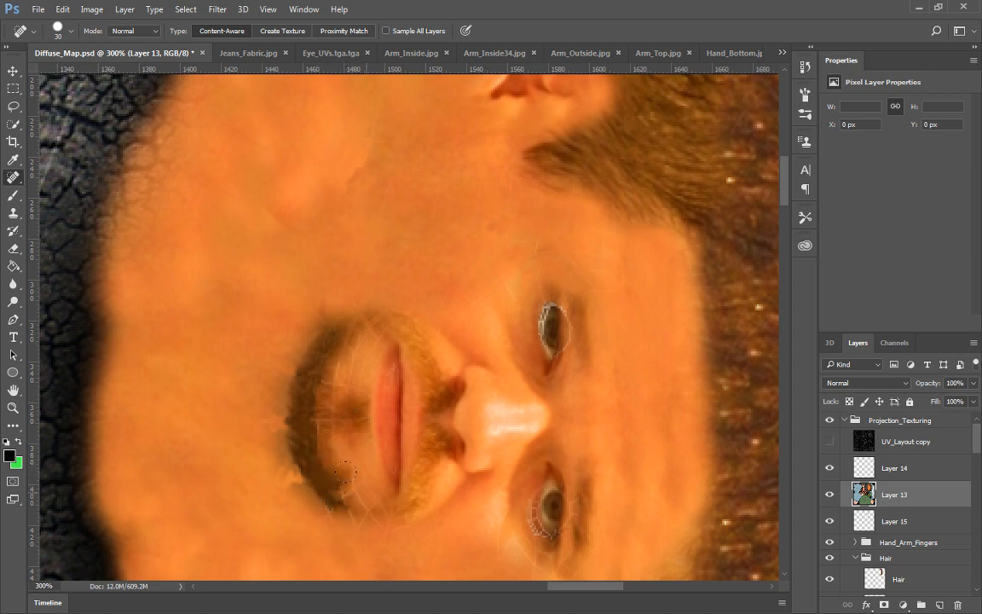
left_click(339, 501)
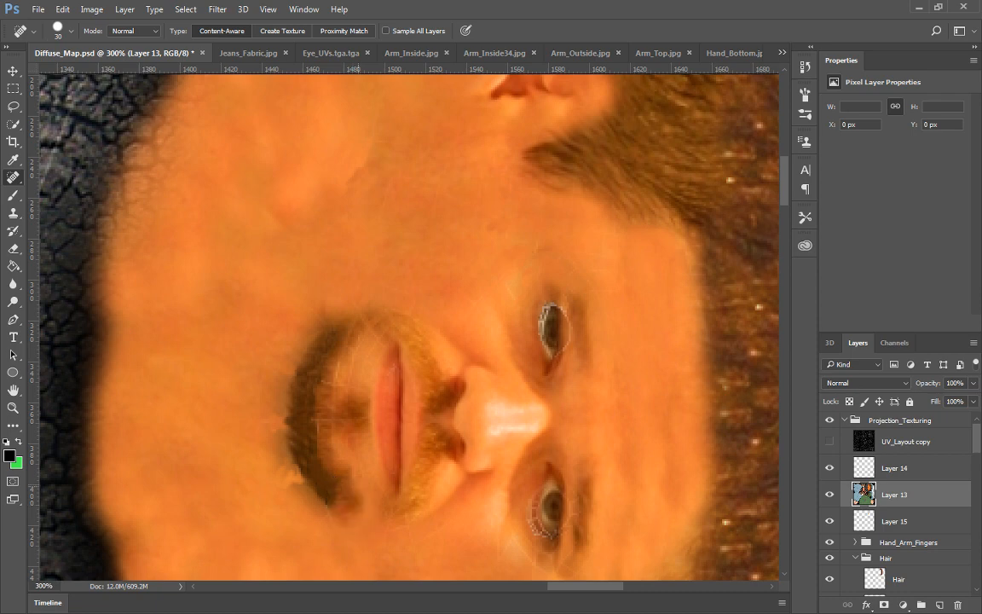
left_click(313, 416)
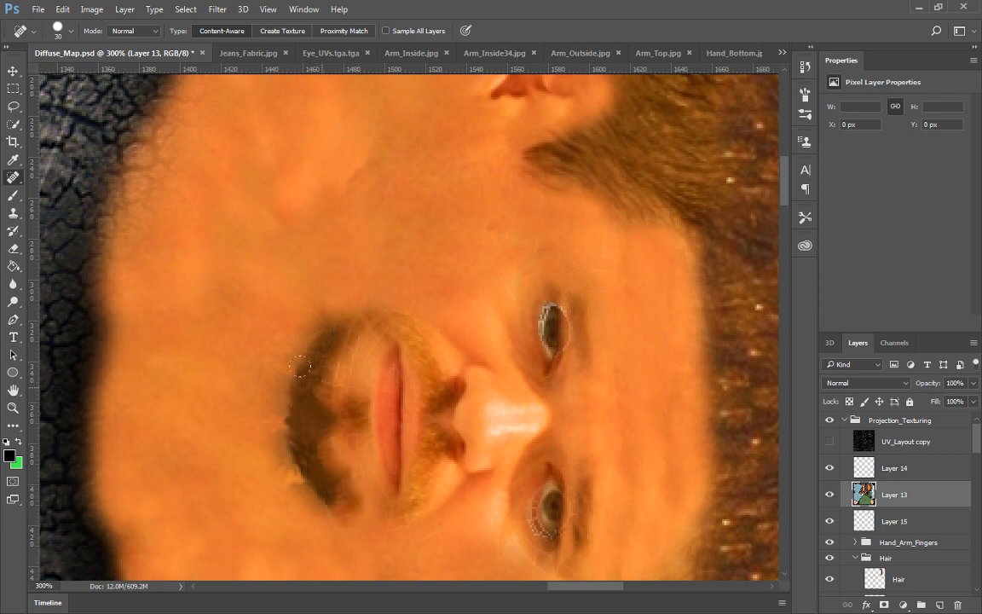
left_click(298, 365)
left_click(344, 351)
left_click(353, 325)
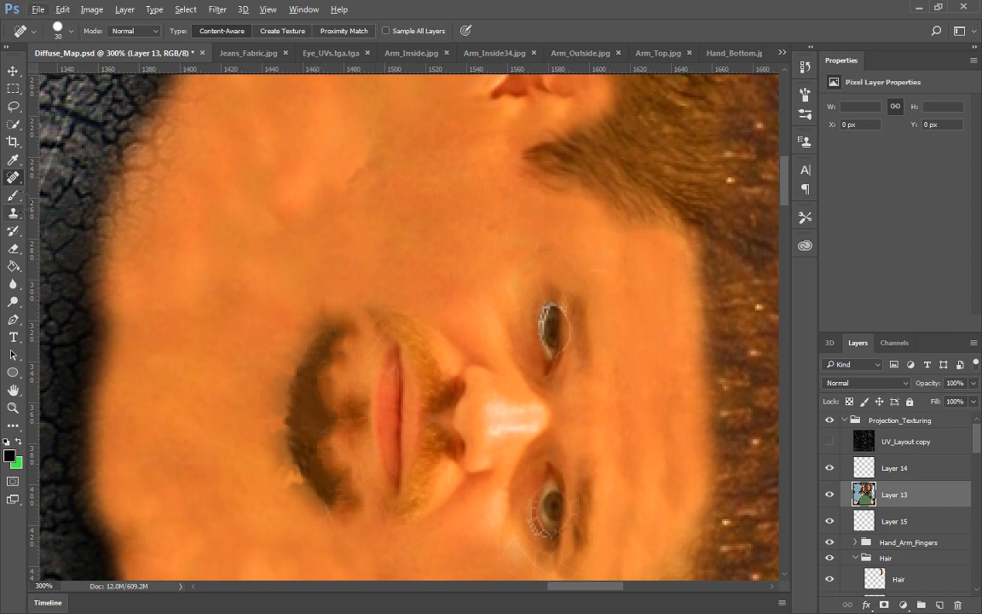
key("s")
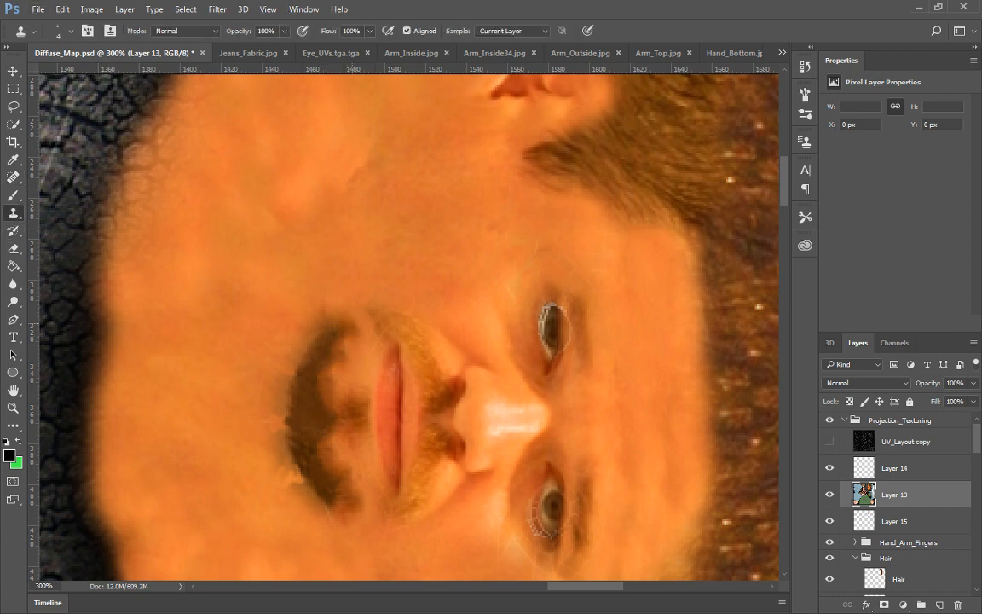
left_click_drag(355, 324, 380, 330)
key("ctrl+z")
left_click_drag(347, 328, 390, 330)
key("ctrl+z")
left_click(13, 89)
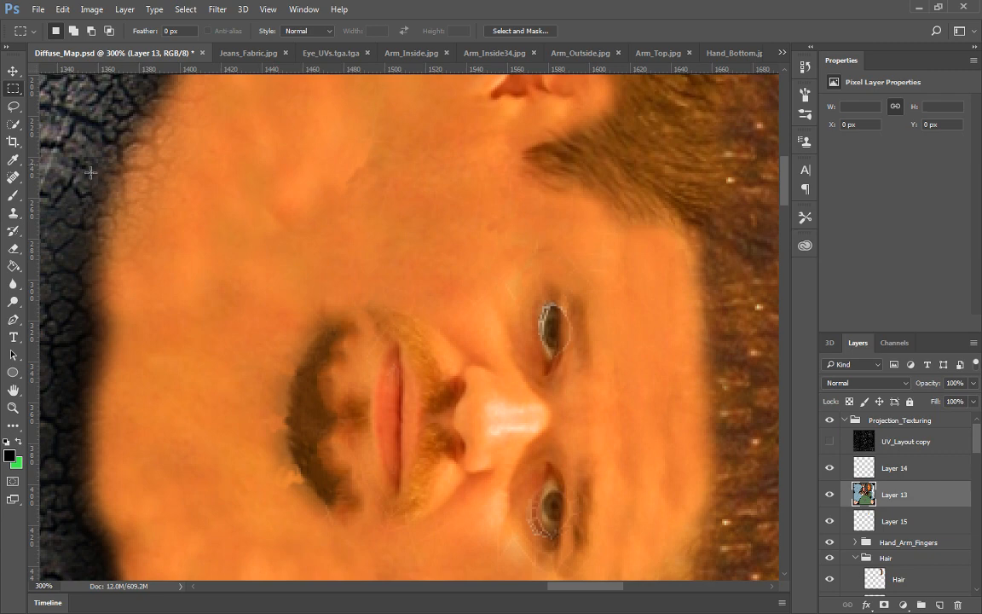
Heal the blemishes on the skin beside the outer edge of the beard with the 30 px Spot Healing Brush
left_click(13, 176)
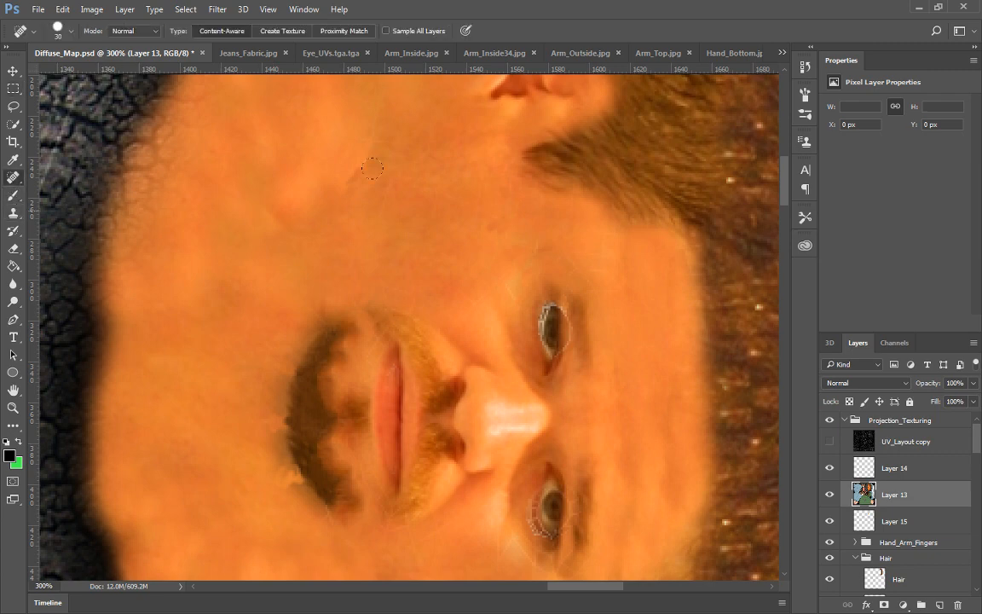
left_click_drag(237, 389, 251, 445)
left_click(252, 435)
left_click(264, 437)
left_click_drag(240, 406, 239, 387)
key("ctrl+z")
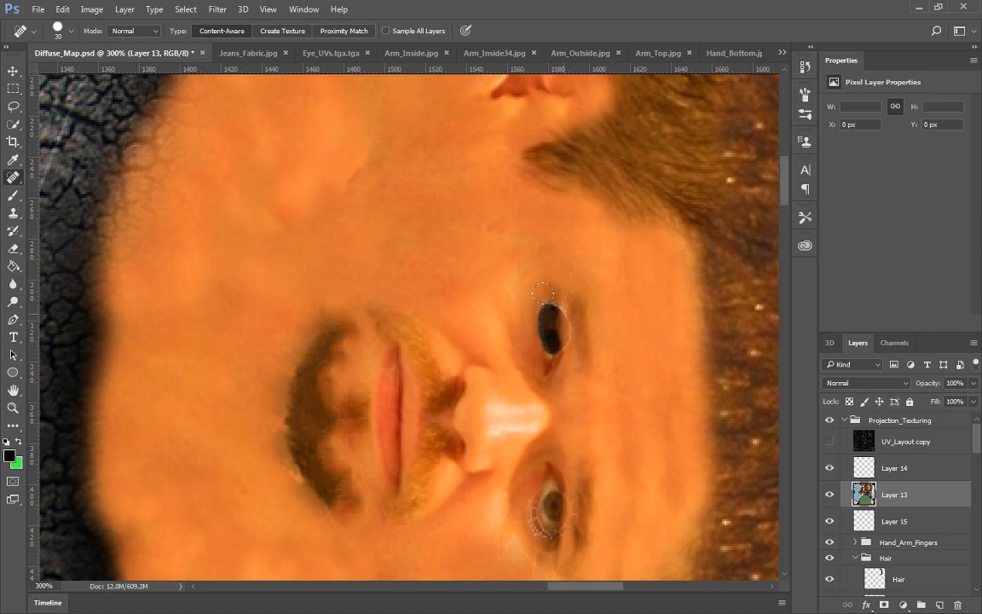
Undo the dark fill on the upper eye and heal over both outlined eyes so skin replaces them
key("ctrl+z")
left_click(551, 317)
key("ctrl+z")
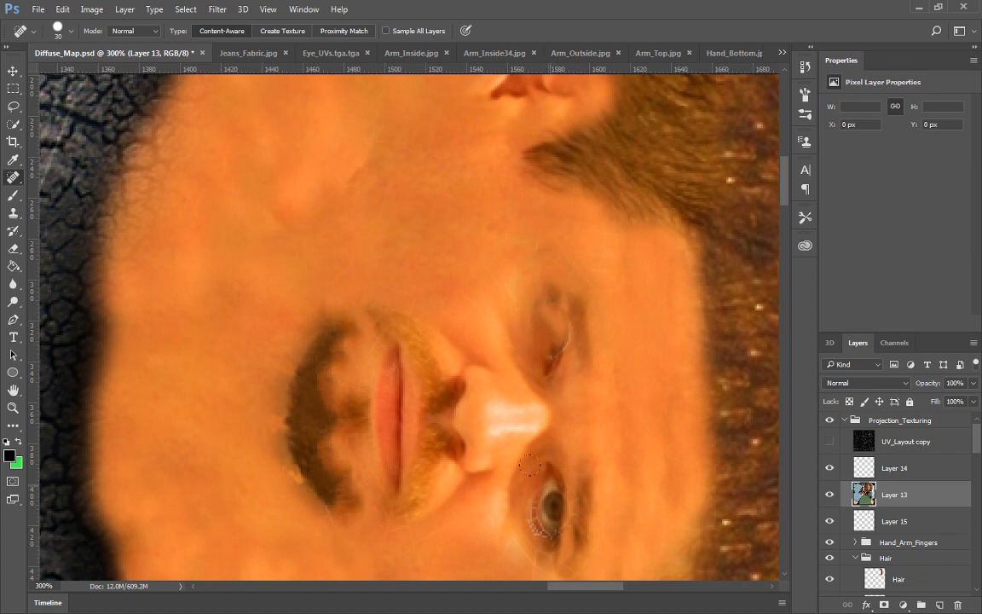
left_click(543, 504)
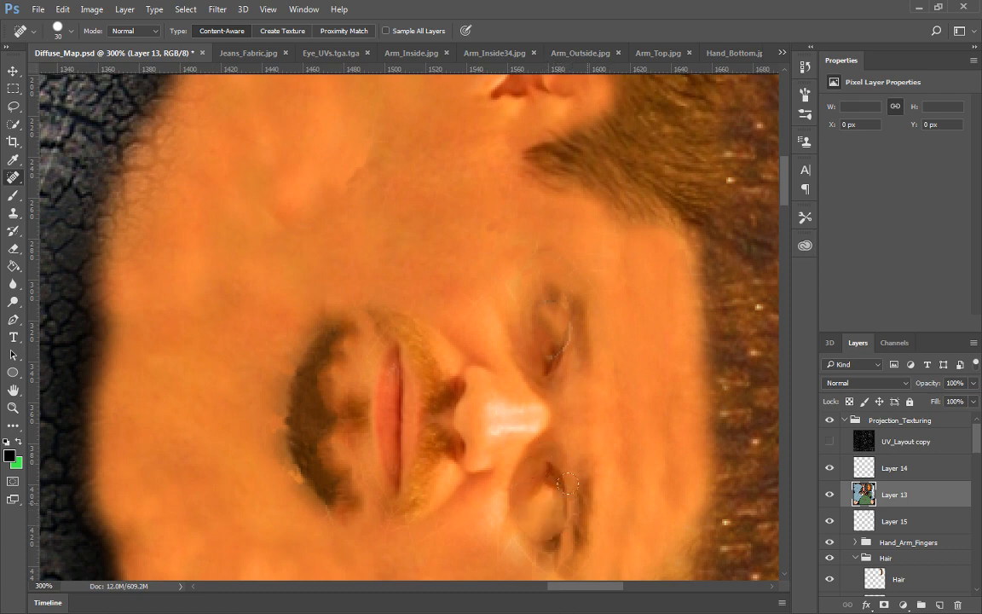
Set the Spot Healing Brush to 15 px and heal the remaining fine lines on both eyelids
right_click(579, 430)
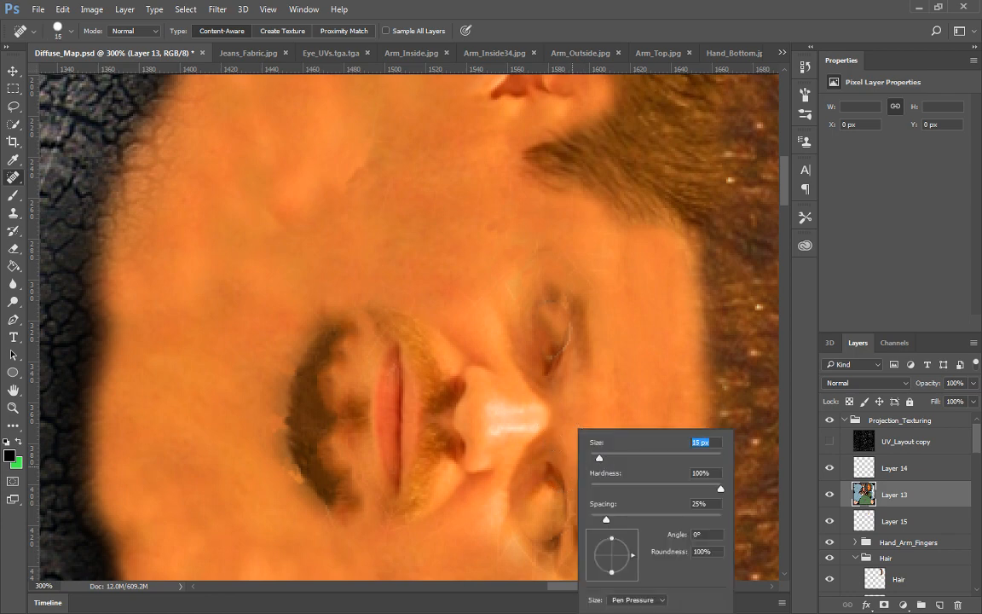
key("Return")
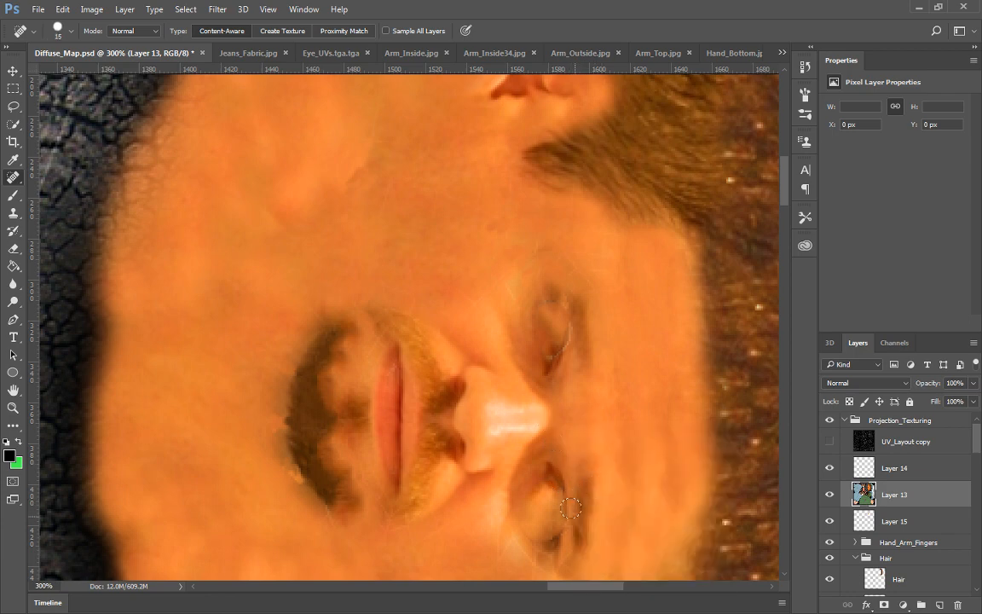
left_click_drag(568, 512, 575, 509)
left_click_drag(566, 329, 565, 346)
Set the Spot Healing Brush to 42 px and heal the stray lines along the edges of the upper brown leather patch
key("ctrl+minus")
key("ctrl+minus")
key("ctrl+minus")
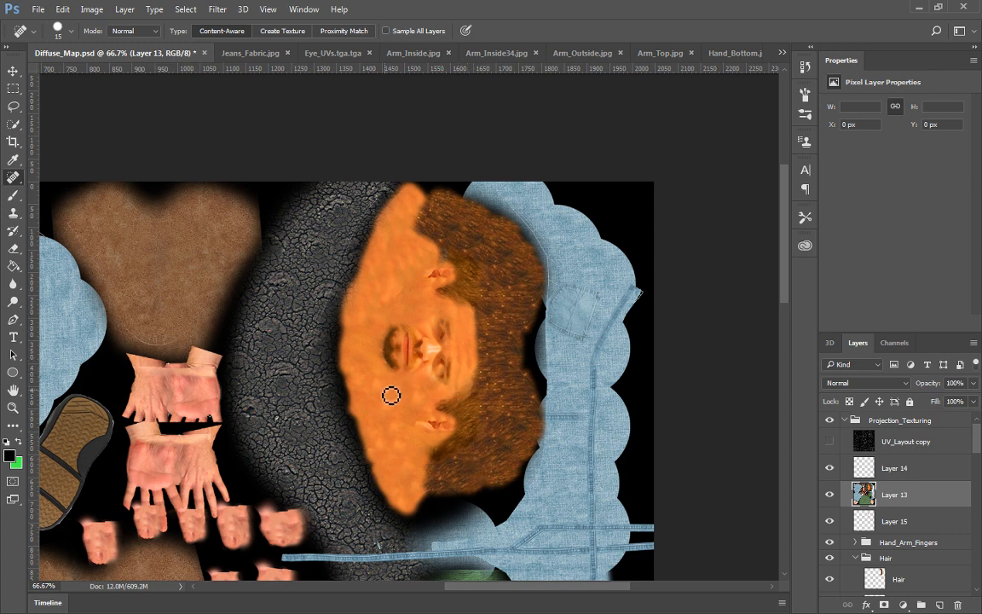
left_click_drag(356, 401, 631, 328)
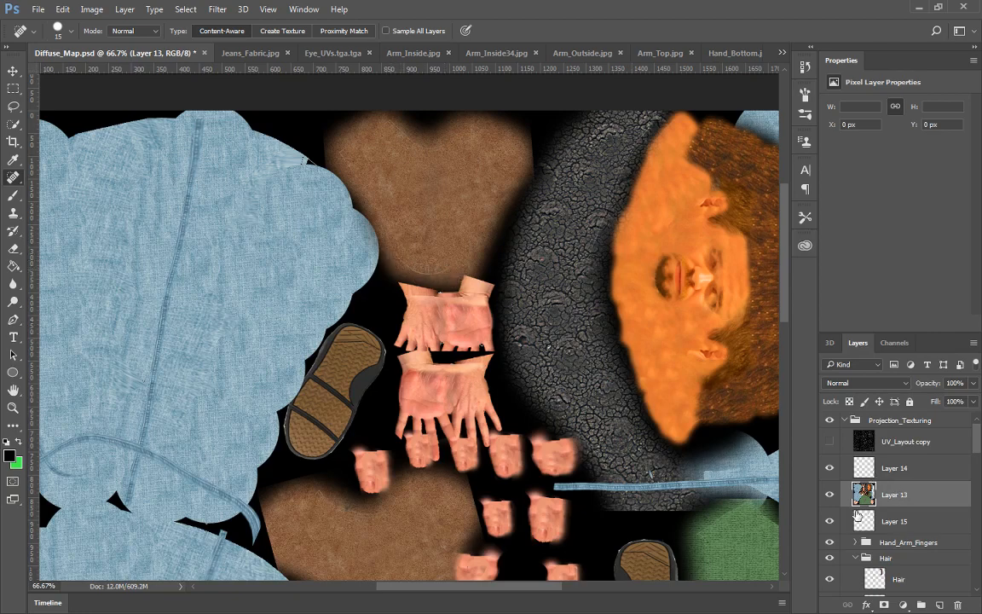
right_click(375, 170)
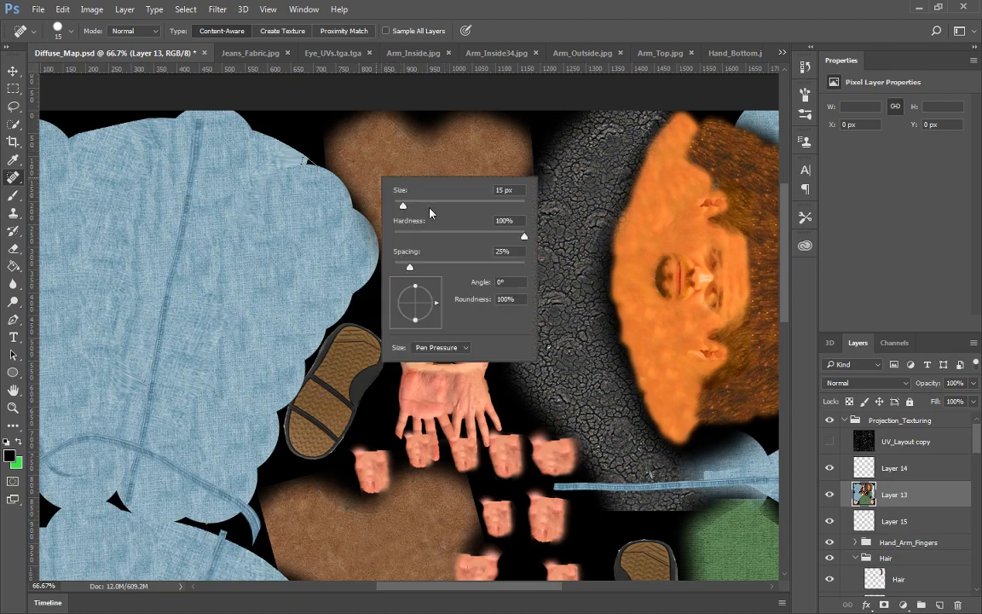
left_click(420, 206)
mouse_move(347, 156)
left_mouse_down()
mouse_move(371, 194)
mouse_move(375, 243)
mouse_move(443, 271)
mouse_move(476, 249)
mouse_move(482, 220)
left_mouse_up()
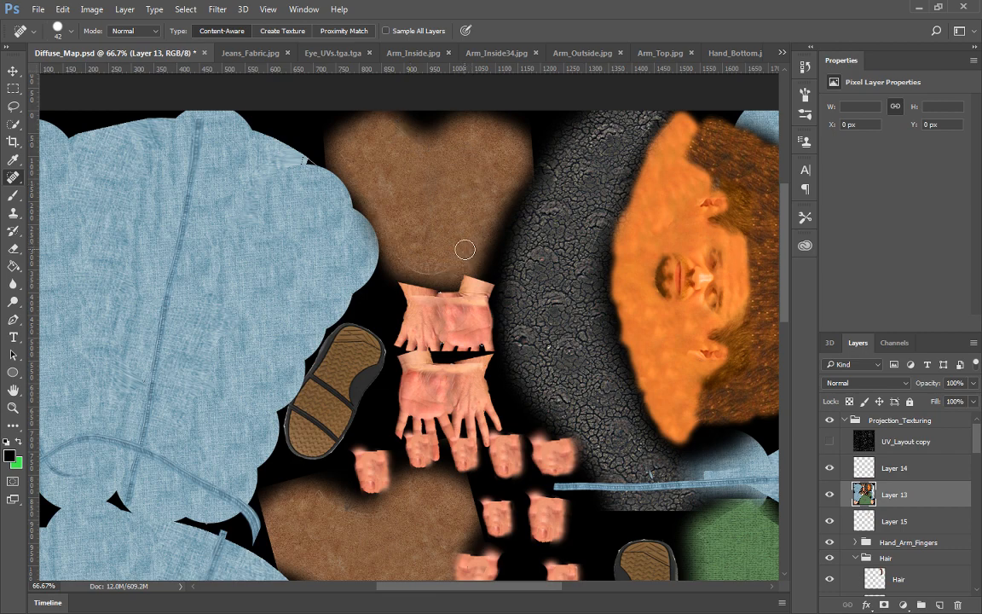
mouse_move(390, 224)
left_mouse_down()
mouse_move(401, 257)
mouse_move(452, 266)
left_mouse_up()
left_click_drag(374, 199, 338, 150)
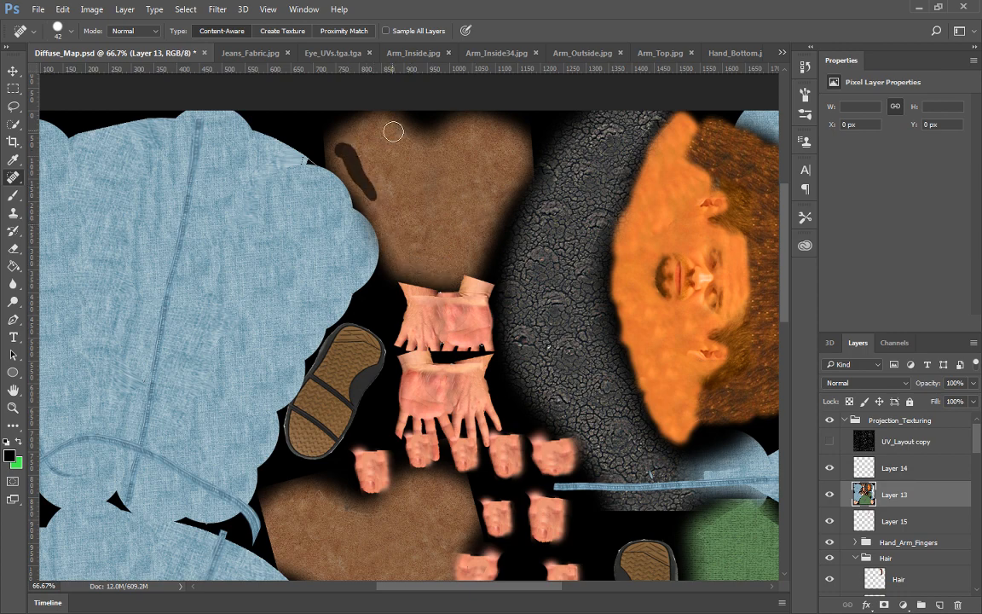
left_click_drag(392, 126, 464, 174)
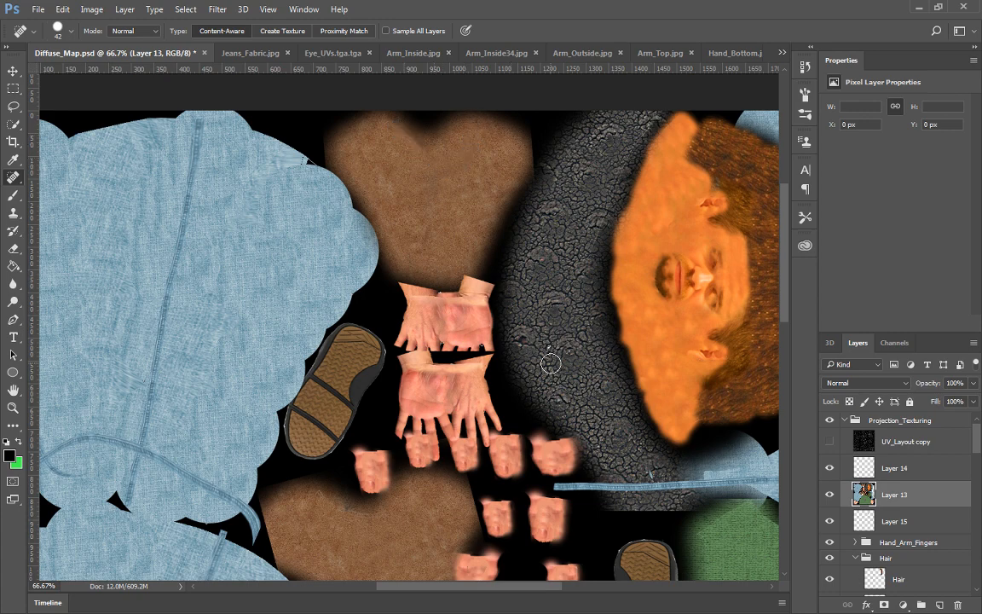
Heal the curved line along the upper edge of the lower brown leather patch with the 42 px Spot Healing Brush
left_click_drag(506, 391, 652, 257)
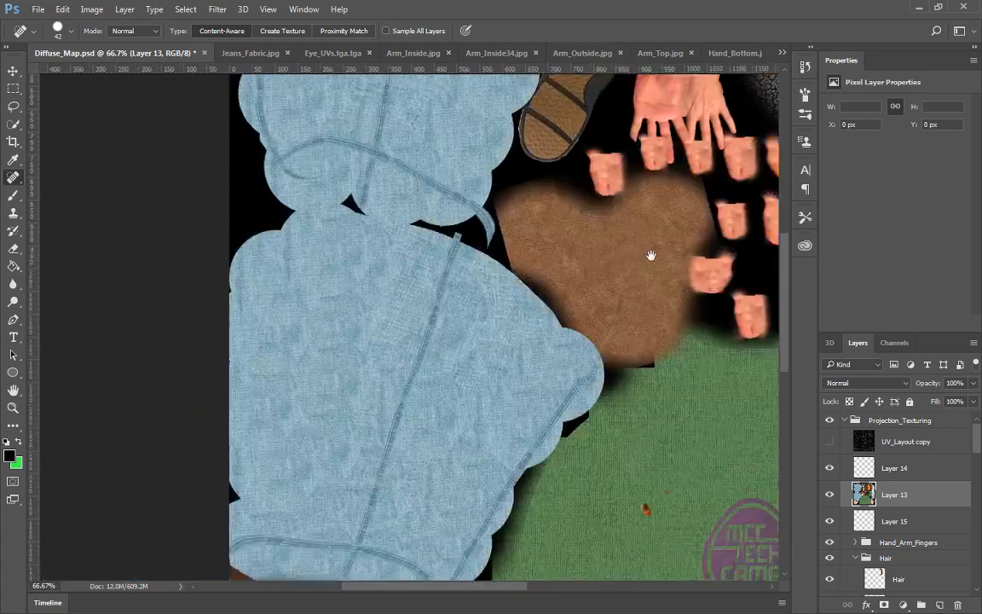
mouse_move(568, 178)
left_mouse_down()
mouse_move(628, 203)
mouse_move(657, 191)
left_mouse_up()
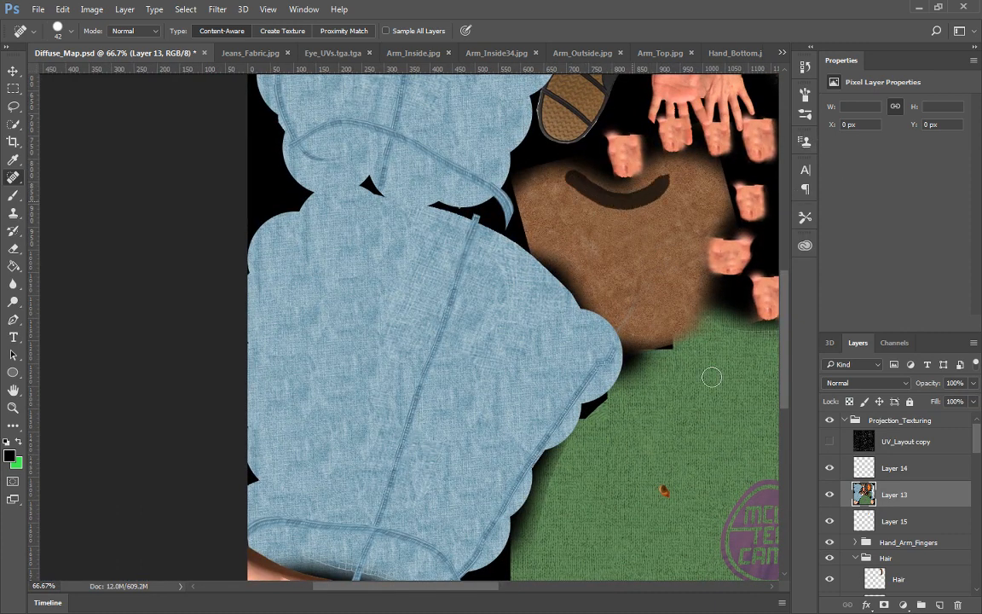
left_click_drag(743, 365, 670, 356)
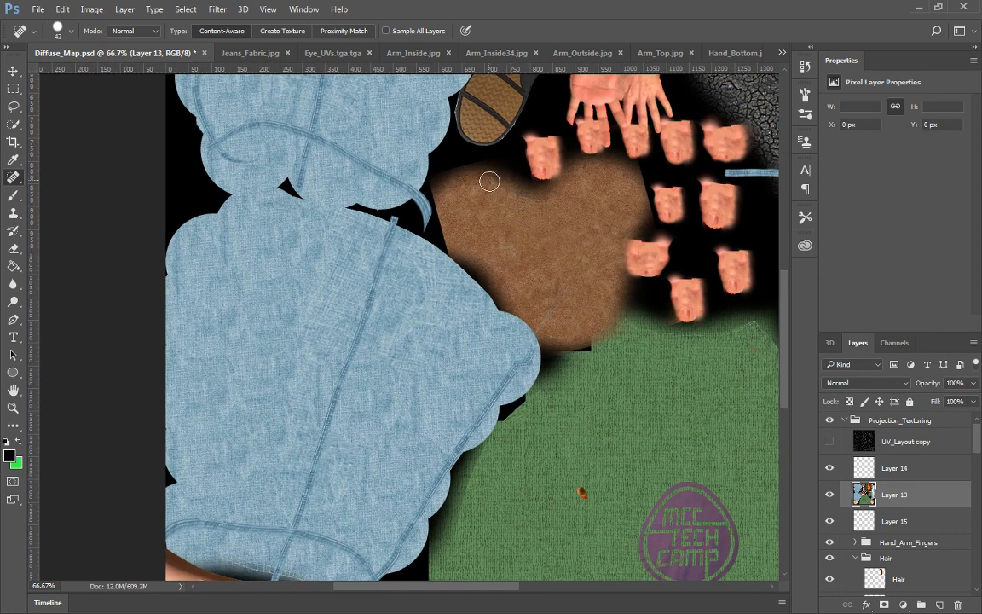
mouse_move(484, 180)
left_mouse_down()
mouse_move(535, 201)
mouse_move(571, 199)
left_mouse_up()
Check the patches against the UV_Layout copy layer, hide it again, and heal the line along the green fabric's upper edge
left_click(830, 442)
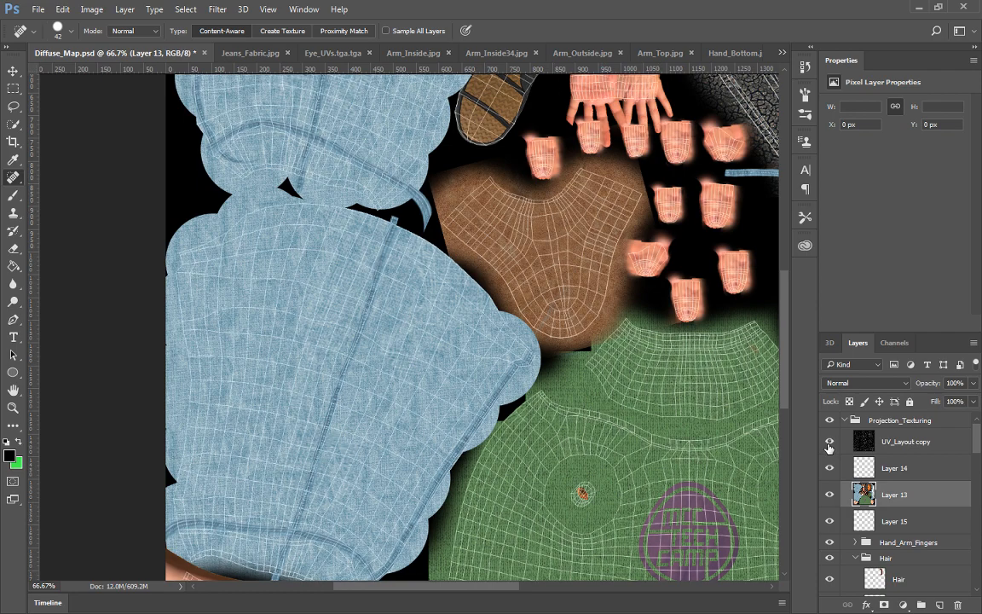
left_click(830, 445)
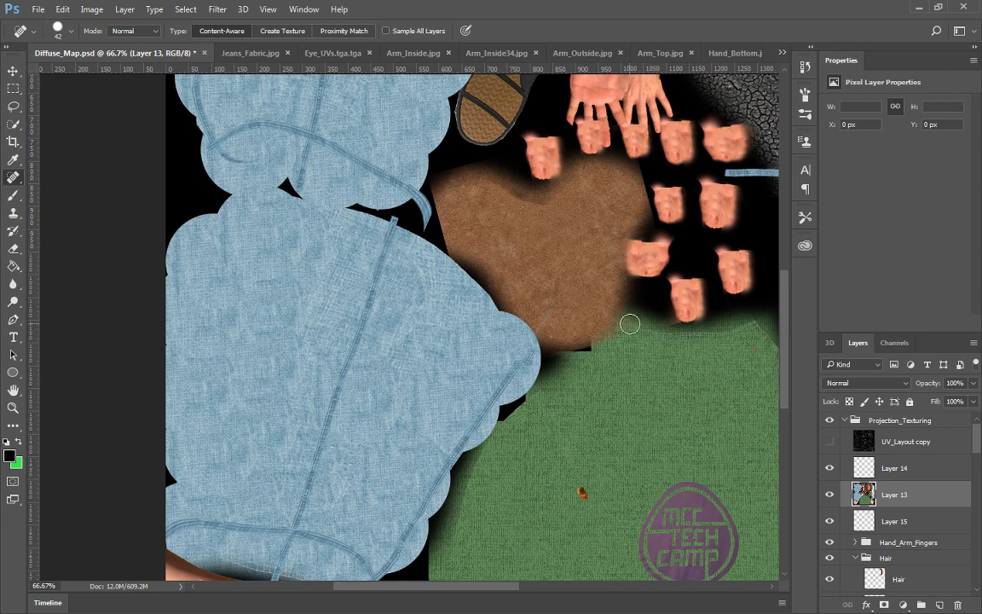
mouse_move(629, 324)
left_mouse_down()
mouse_move(711, 337)
mouse_move(771, 335)
left_mouse_up()
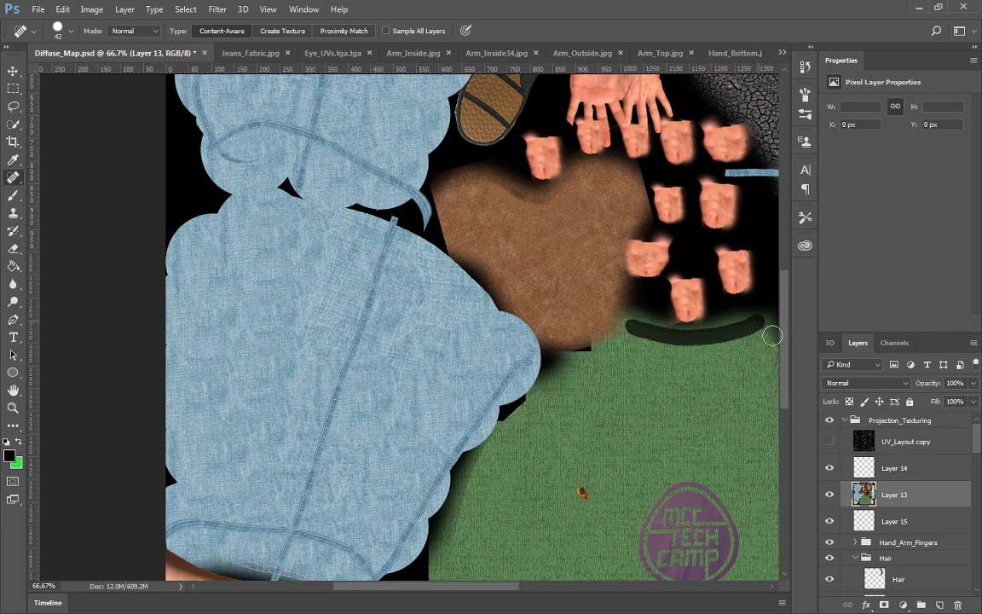
Undo a healing stroke on the lower brown patch, set the Spot Healing Brush to 20 px, and heal the line near its tip
mouse_move(578, 334)
left_mouse_down()
mouse_move(541, 324)
mouse_move(516, 285)
left_mouse_up()
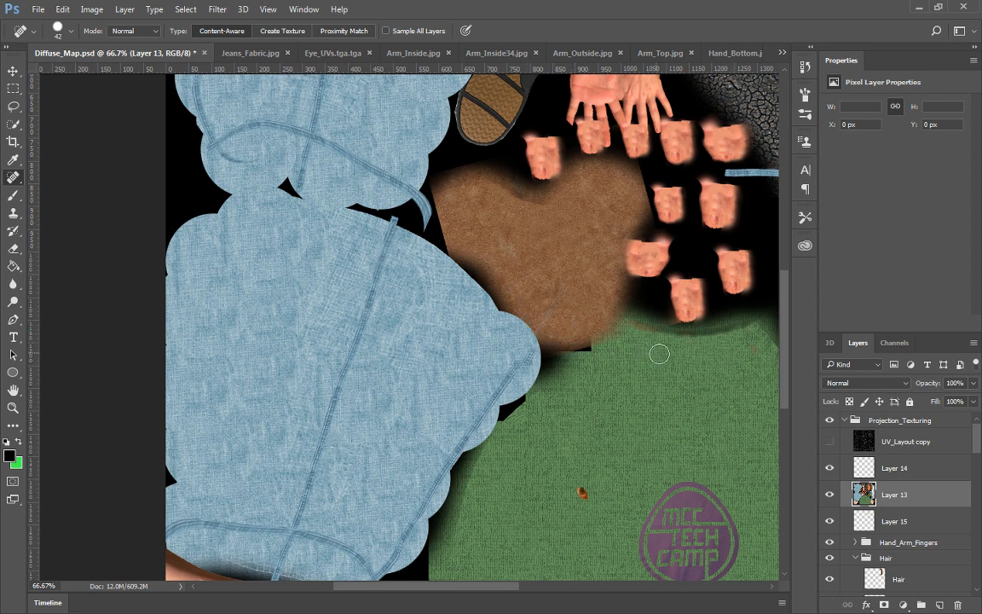
left_click_drag(561, 335, 547, 328)
key("ctrl+z")
right_click(554, 332)
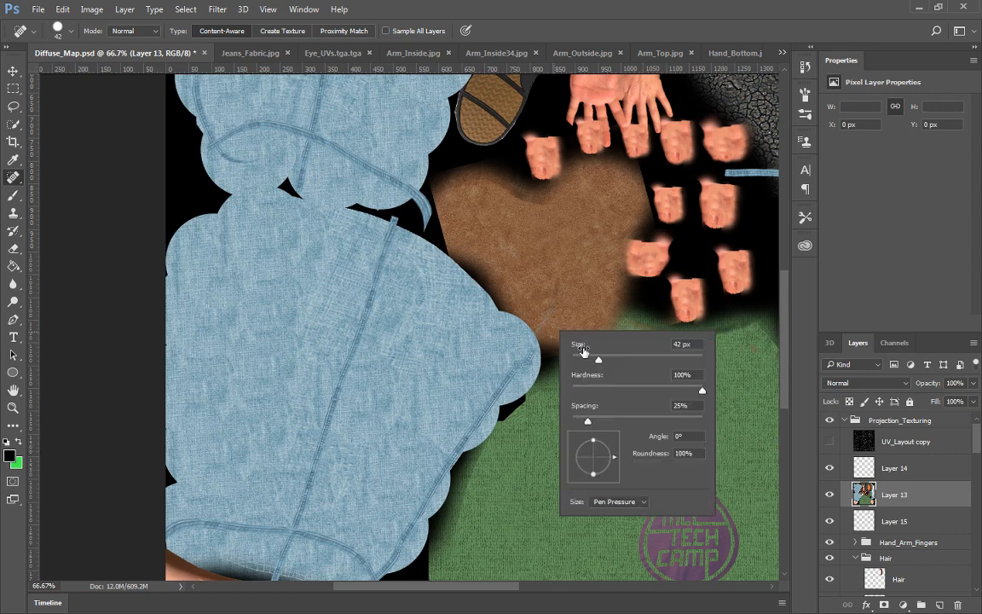
left_click_drag(588, 361, 574, 337)
key("Return")
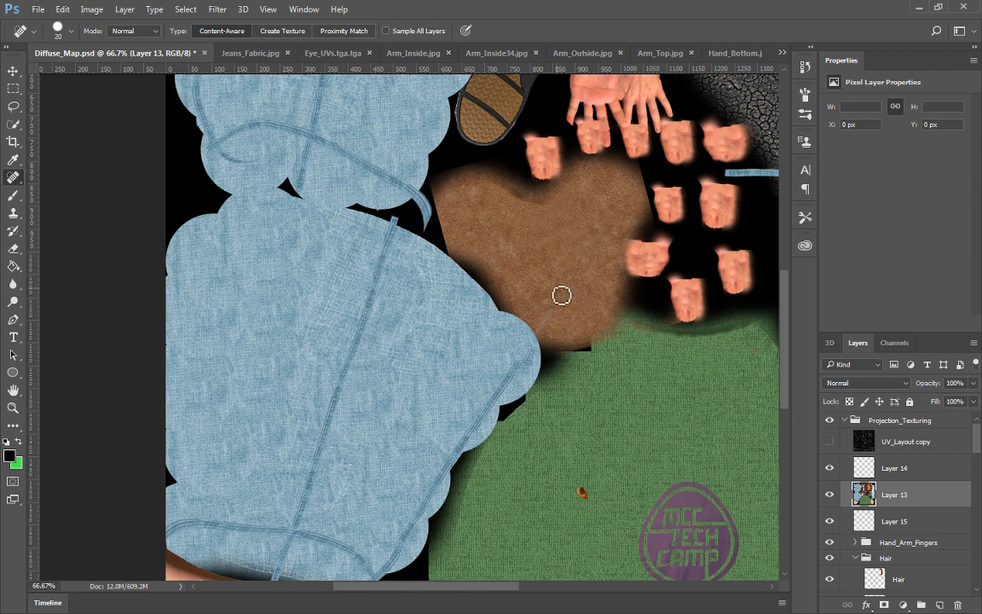
mouse_move(556, 281)
left_mouse_down()
mouse_move(545, 329)
mouse_move(577, 342)
mouse_move(563, 343)
left_mouse_up()
Clone clean leather over the line near the lower brown patch's tip with a 32 px Clone Stamp, and check against the UV_Layout copy layer
left_click(13, 212)
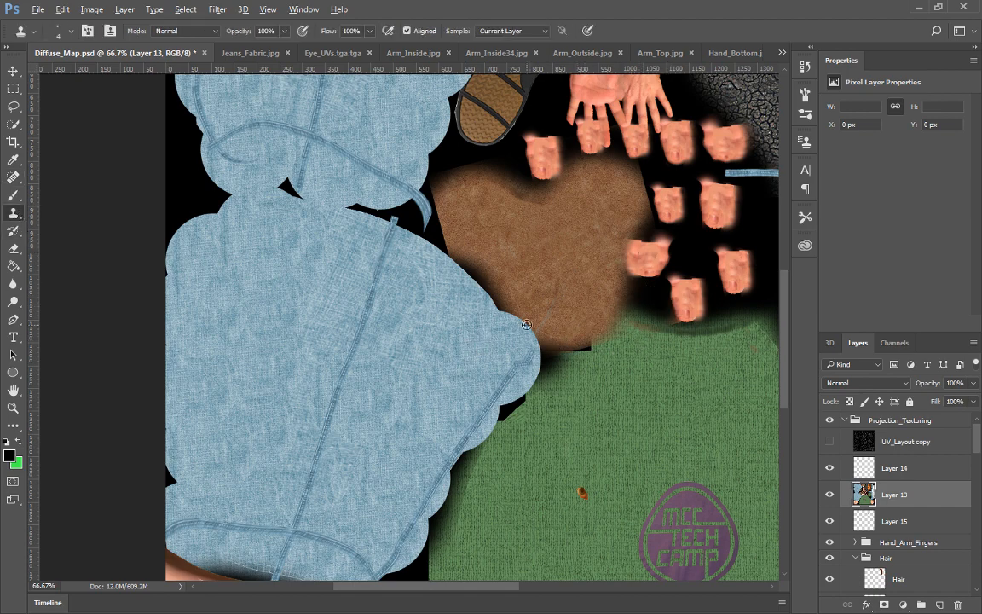
right_click(577, 282)
type("32")
key("Return")
left_click(548, 256, "alt")
mouse_move(559, 317)
left_mouse_down()
mouse_move(567, 344)
mouse_move(553, 335)
mouse_move(562, 340)
mouse_move(564, 313)
mouse_move(569, 339)
mouse_move(550, 335)
mouse_move(563, 341)
mouse_move(555, 338)
mouse_move(569, 281)
mouse_move(563, 341)
mouse_move(543, 321)
left_mouse_up()
left_click(569, 295, "alt")
left_click(830, 448)
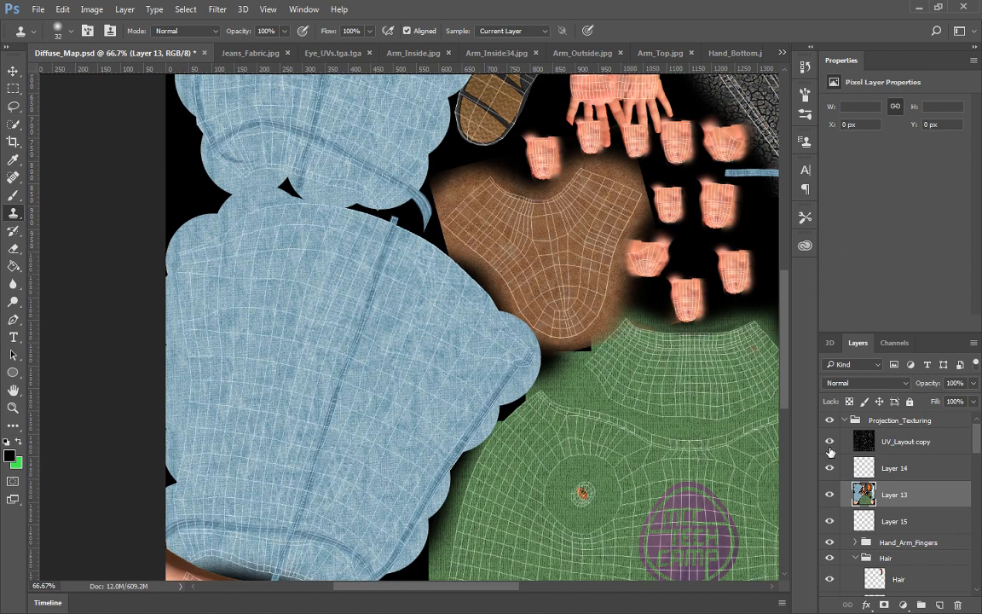
left_click(831, 454)
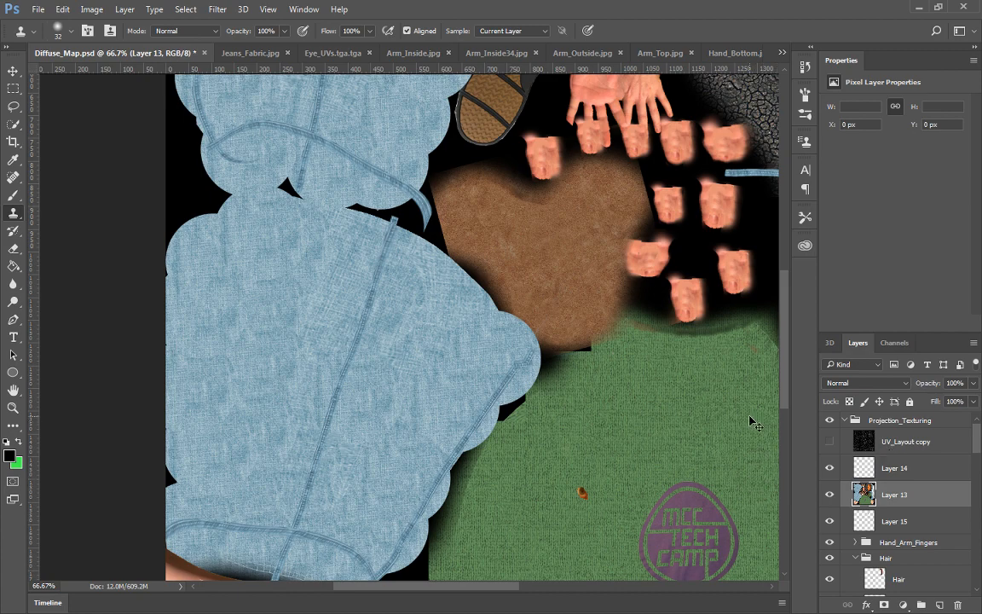
Heal the wireframe line along the lower edge of the denim above the arm texture with the 20 px Spot Healing Brush
left_click_drag(456, 401, 526, 278)
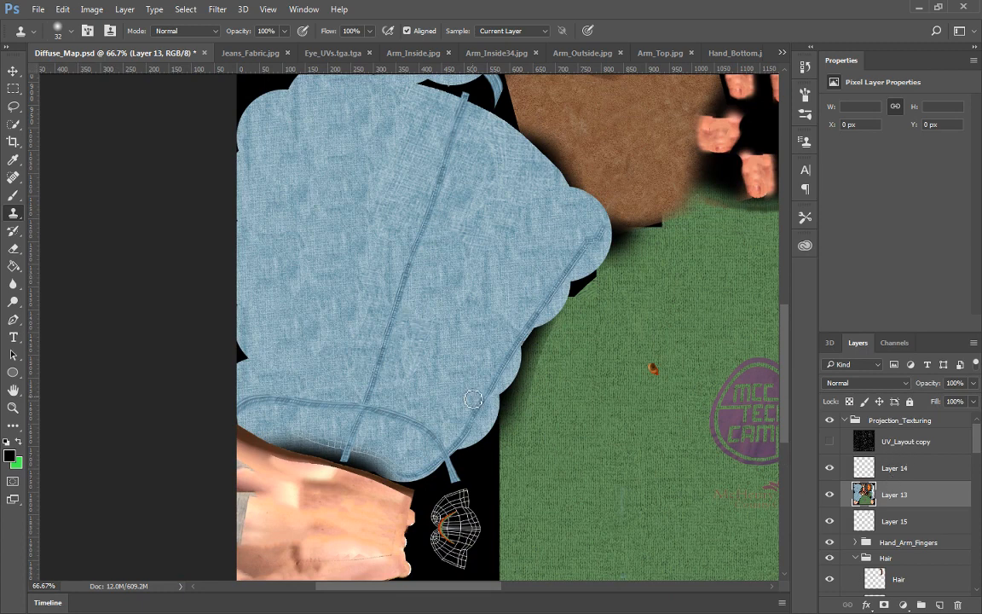
left_click(13, 177)
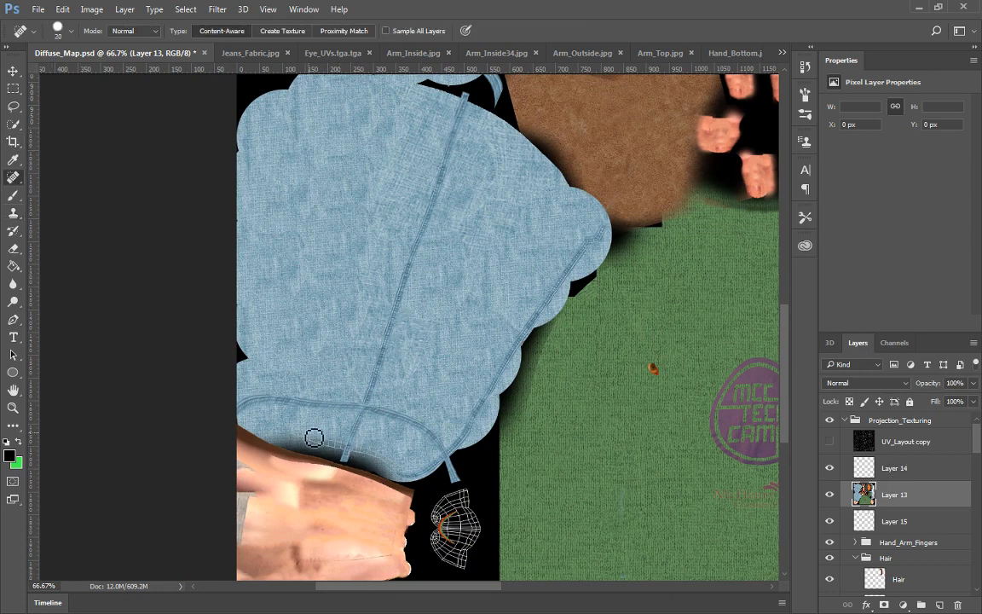
left_click_drag(295, 431, 419, 477)
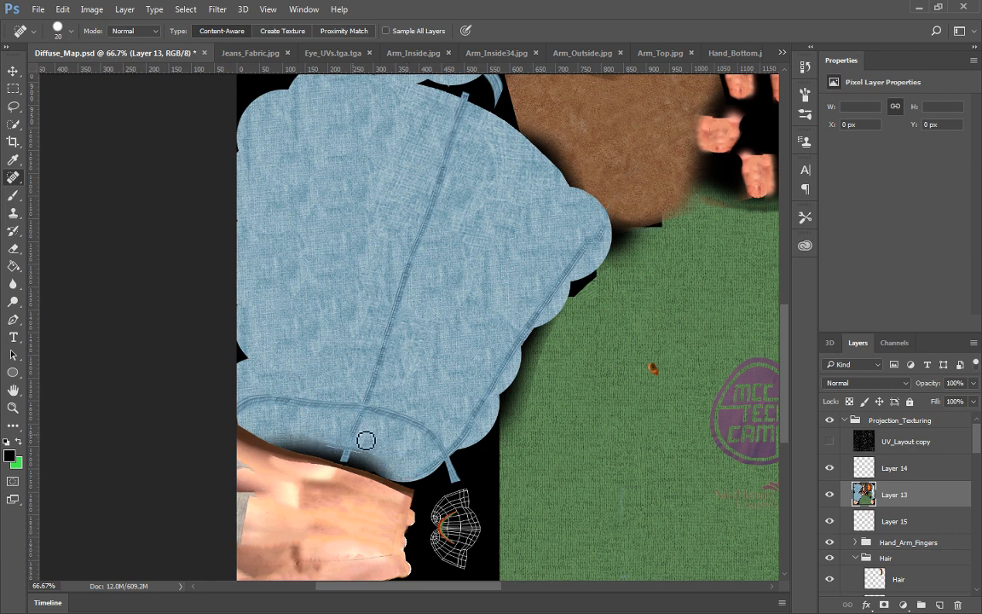
Heal the lines along the denim's lower edge and across the lower part of the adjoining arm texture with the 20 px Spot Healing Brush
left_click_drag(328, 445, 361, 460)
left_click_drag(490, 359, 529, 237)
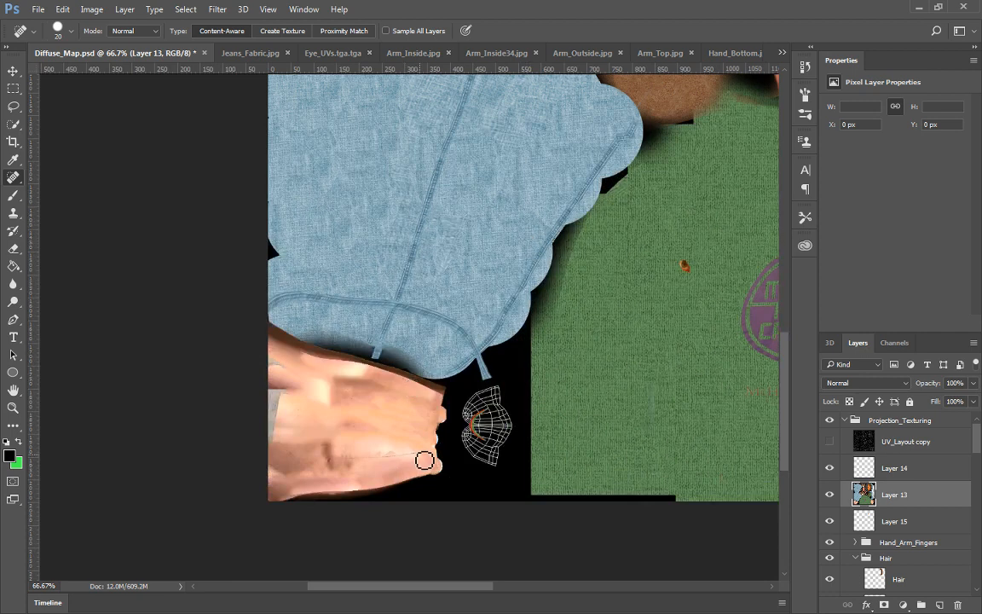
left_click_drag(420, 459, 379, 453)
mouse_move(350, 458)
left_mouse_down()
mouse_move(393, 460)
mouse_move(410, 473)
left_mouse_up()
Heal the lines along the upper edge of the arm texture below the narrow denim strip, checking it against the UV_Layout copy layer
left_click_drag(629, 329, 282, 315)
left_click_drag(669, 368, 305, 370)
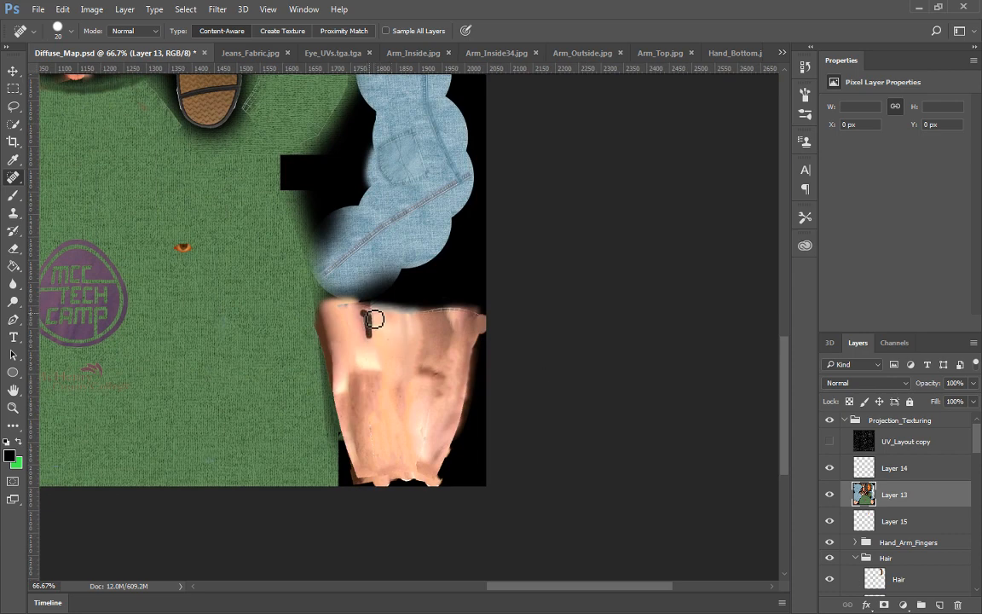
left_click_drag(377, 314, 376, 342)
mouse_move(376, 305)
left_mouse_down()
mouse_move(471, 318)
mouse_move(478, 335)
left_mouse_up()
left_click_drag(341, 305, 402, 320)
left_click(828, 443)
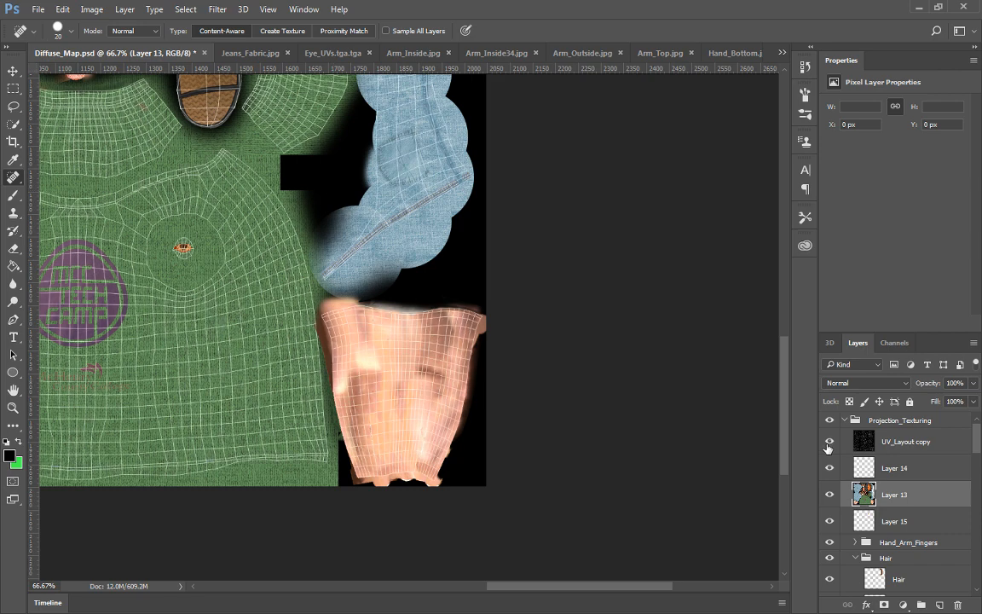
left_click(828, 445)
Heal the wireframe remnants around the green sleeve patch beside the shoe sole with the 20 px Spot Healing Brush
scroll(506, 280, "up", 3)
scroll(507, 280, "left", 2)
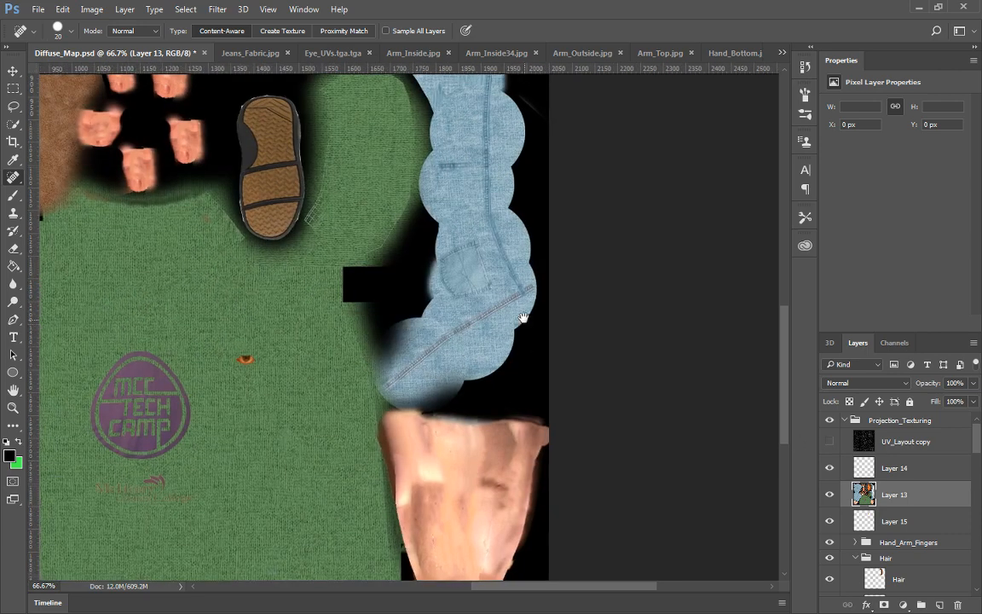
mouse_move(325, 225)
left_mouse_down()
mouse_move(317, 212)
mouse_move(332, 129)
left_mouse_up()
mouse_move(362, 258)
left_mouse_down()
mouse_move(386, 250)
mouse_move(413, 207)
mouse_move(413, 182)
left_mouse_up()
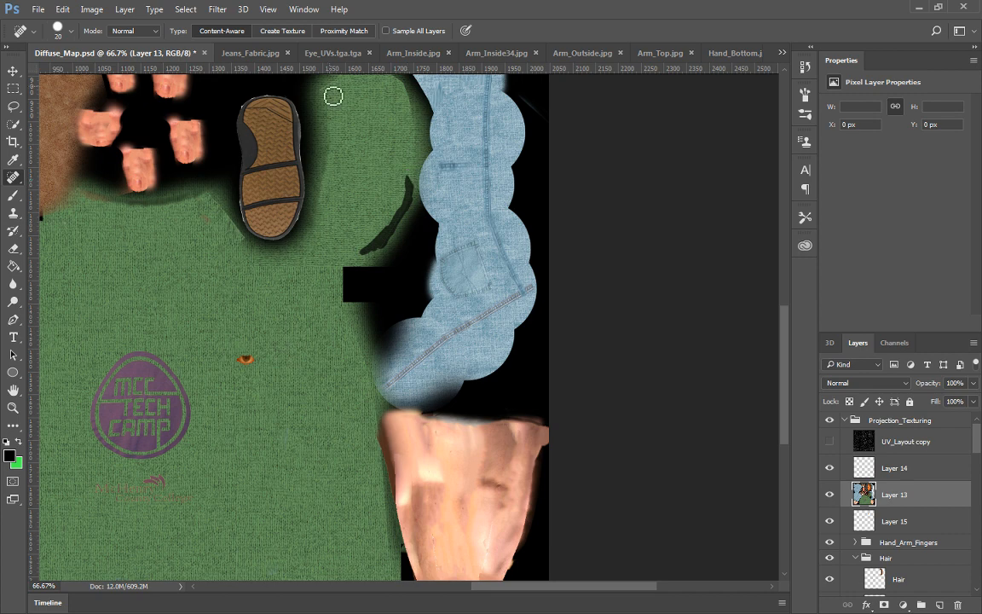
mouse_move(328, 89)
left_mouse_down()
mouse_move(327, 99)
mouse_move(333, 87)
left_mouse_up()
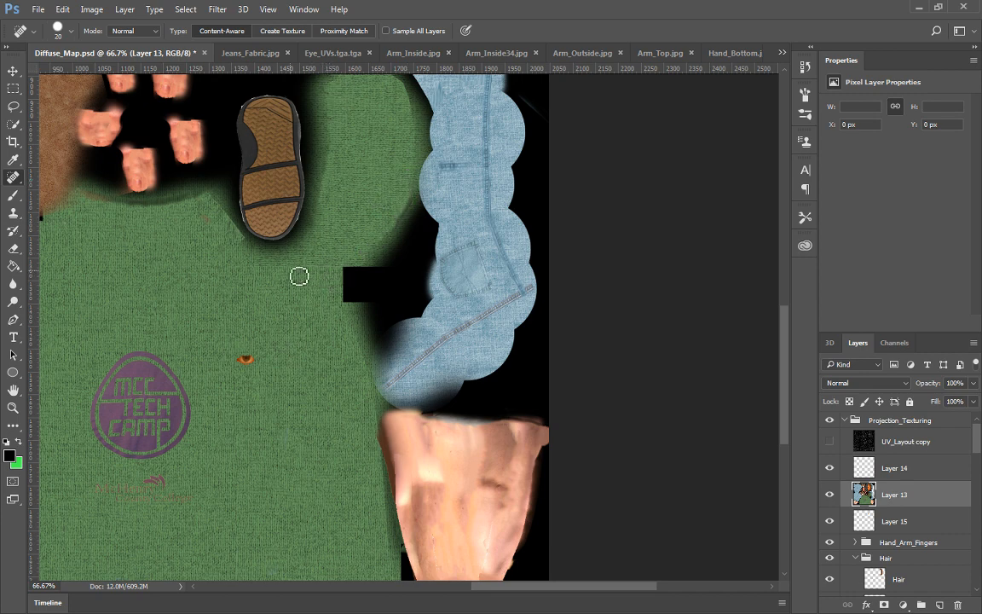
Show the UV_Layout copy layer and inspect the jeans, leather, head, shirt and arm textures for UV islands left uncovered
mouse_move(204, 194)
left_mouse_down()
mouse_move(243, 242)
mouse_move(234, 218)
mouse_move(416, 335)
mouse_move(430, 482)
mouse_move(528, 518)
mouse_move(600, 608)
left_mouse_up()
left_click_drag(339, 225, 498, 334)
mouse_move(472, 243)
left_mouse_down()
mouse_move(434, 195)
mouse_move(481, 247)
left_mouse_up()
left_click(830, 443)
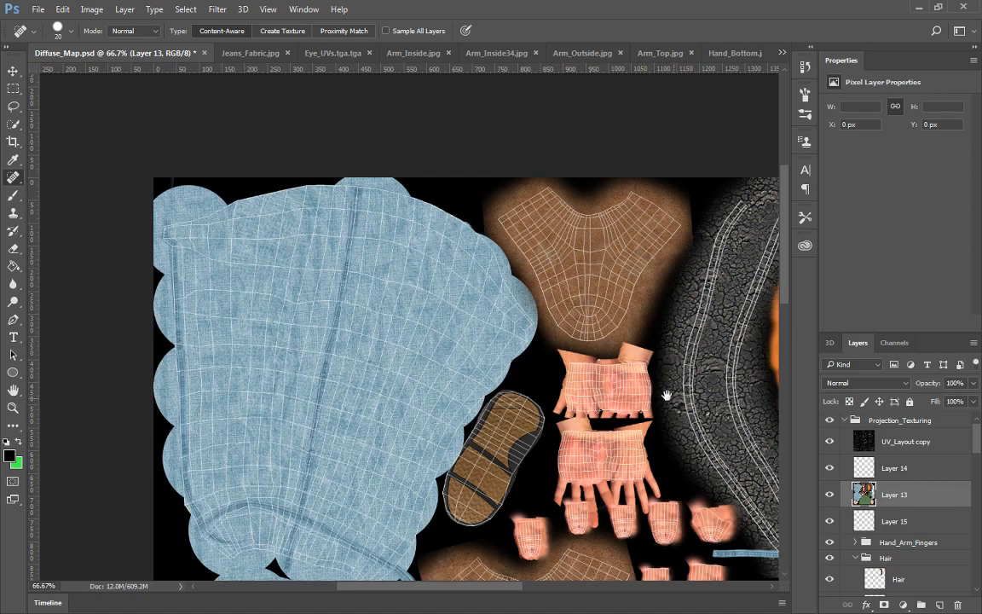
left_click_drag(667, 395, 625, 388)
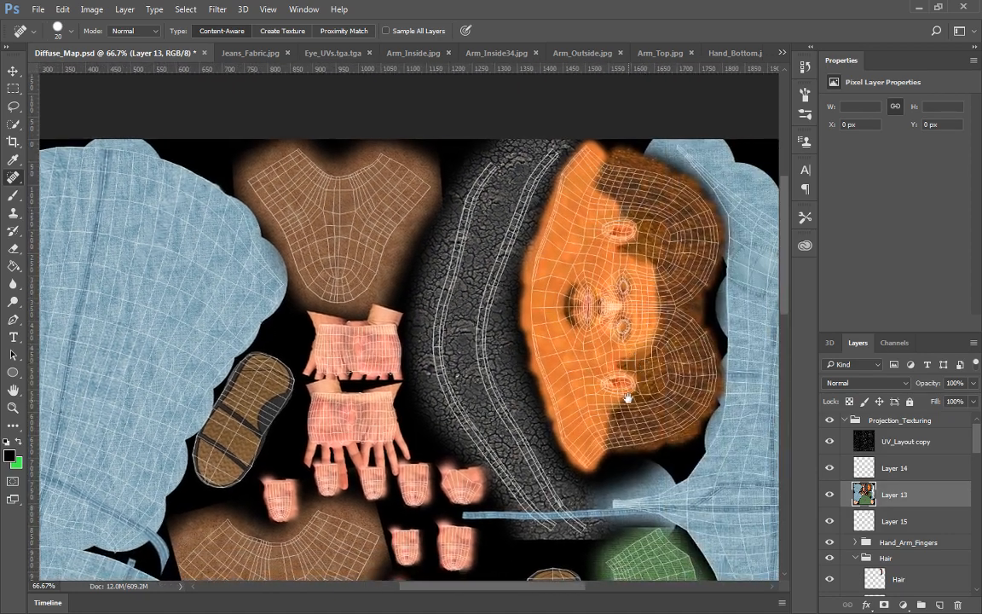
left_click_drag(671, 458, 571, 335)
scroll(571, 335, "down", 5)
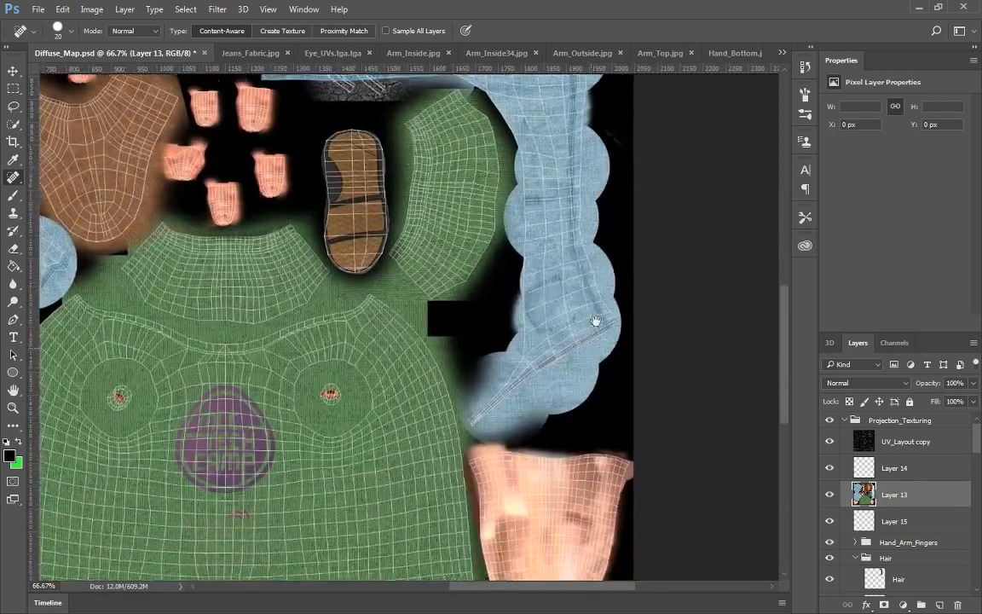
mouse_move(554, 432)
left_mouse_down()
mouse_move(554, 372)
mouse_move(640, 397)
mouse_move(565, 406)
mouse_move(574, 408)
left_mouse_up()
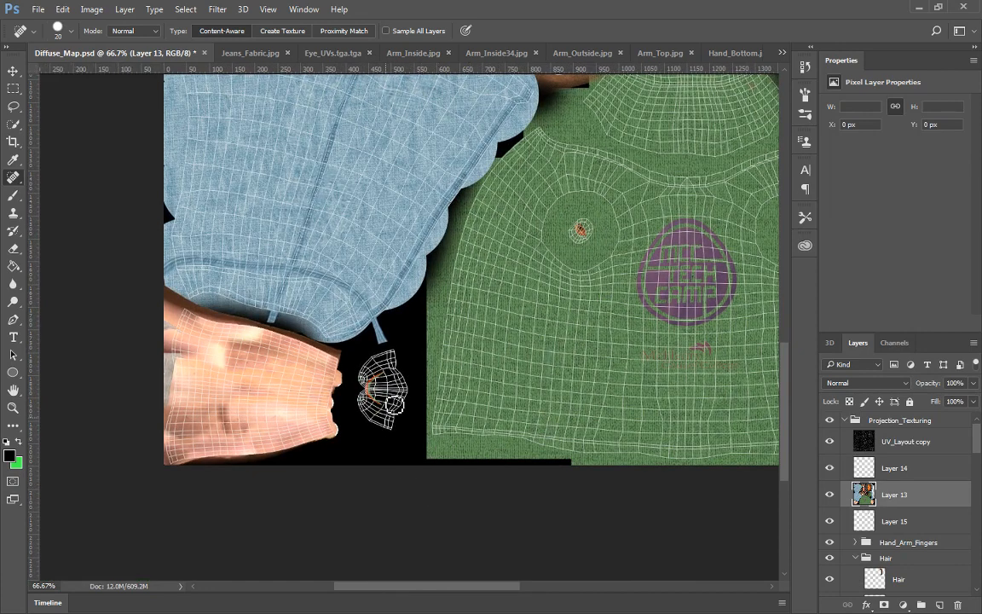
Set the foreground color to bright red ff0018 for the untextured wireframe island beside the arm texture
left_click(9, 457)
left_click(667, 194)
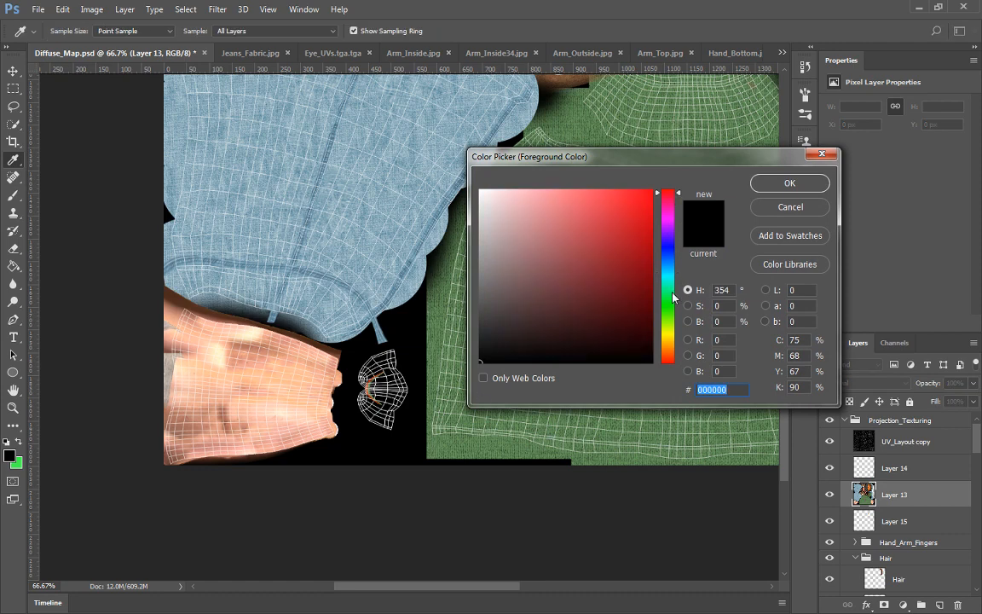
key("j")
left_click(791, 184)
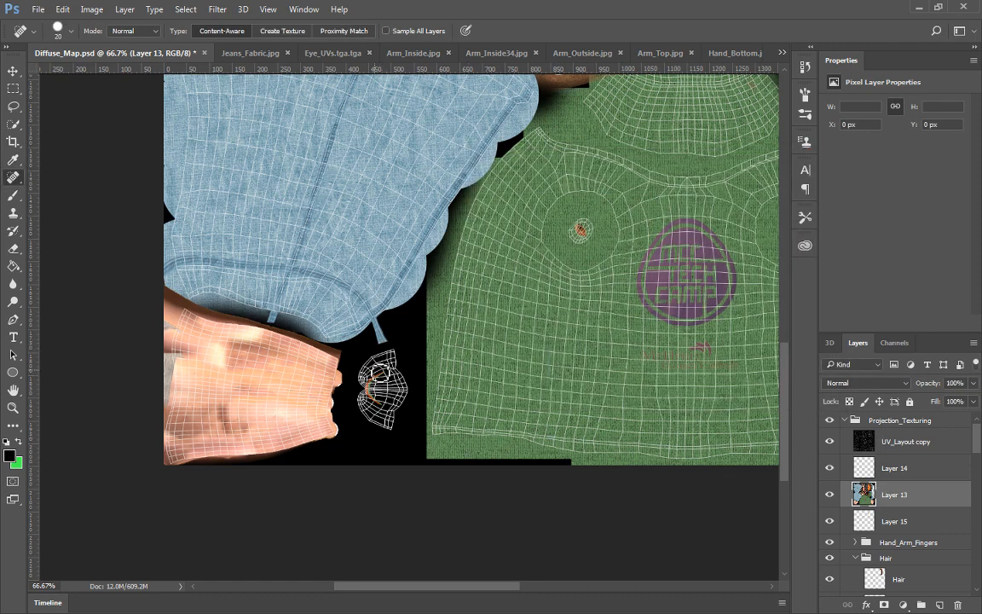
scroll(401, 300, "up", 5)
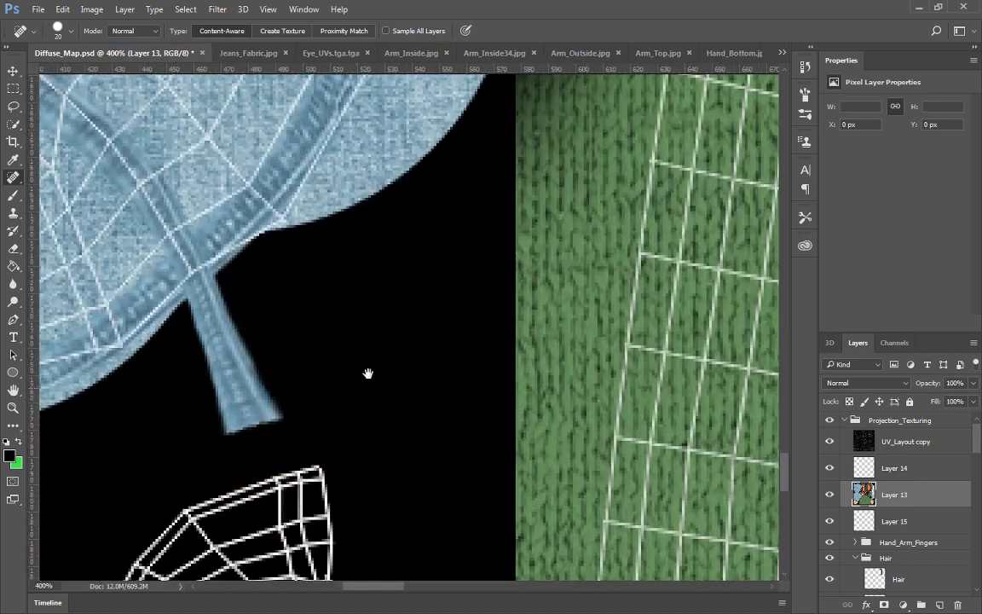
left_click_drag(368, 375, 446, 191)
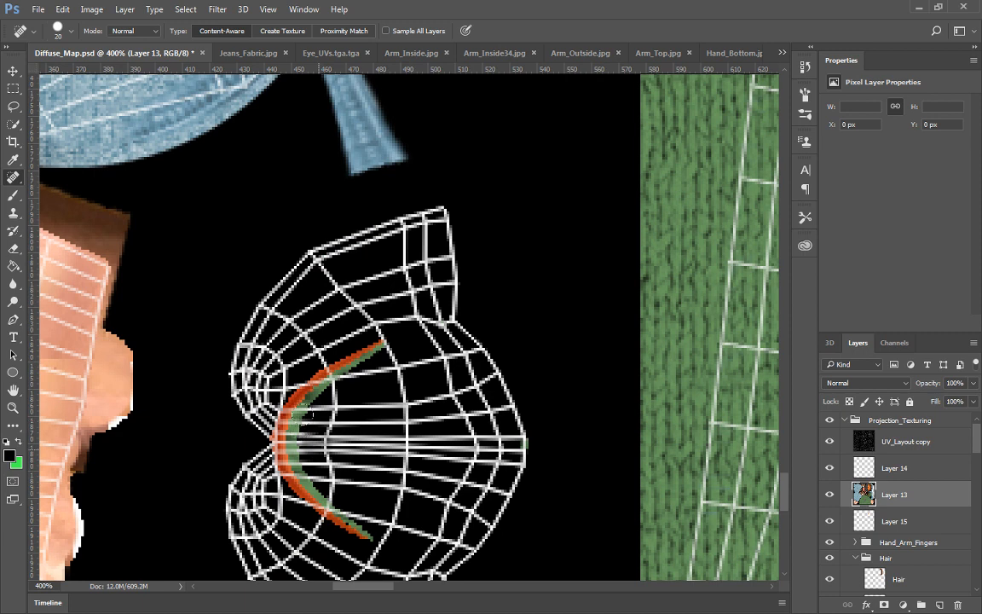
left_click(8, 458)
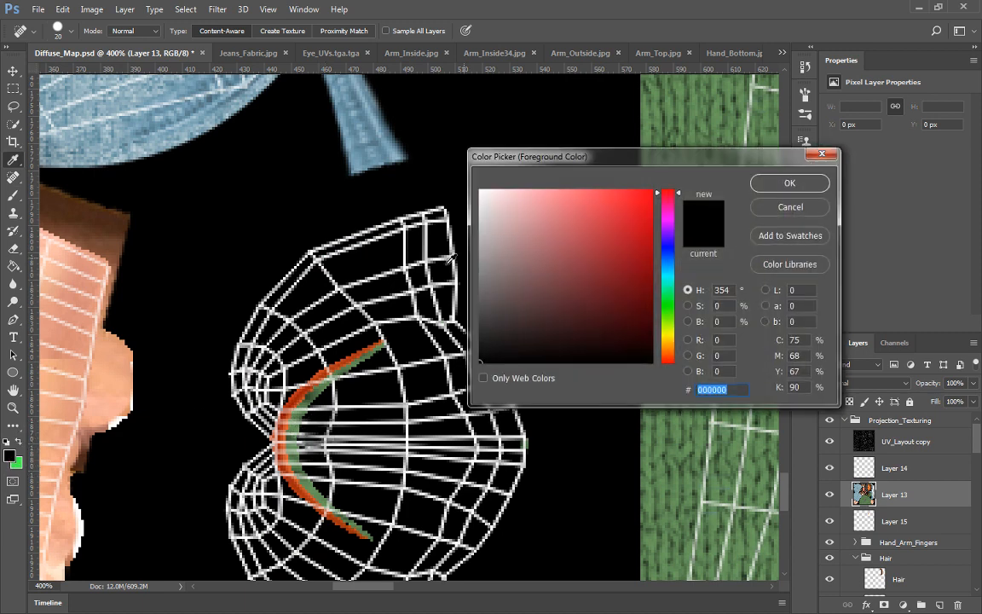
left_click(653, 193)
left_click(820, 182)
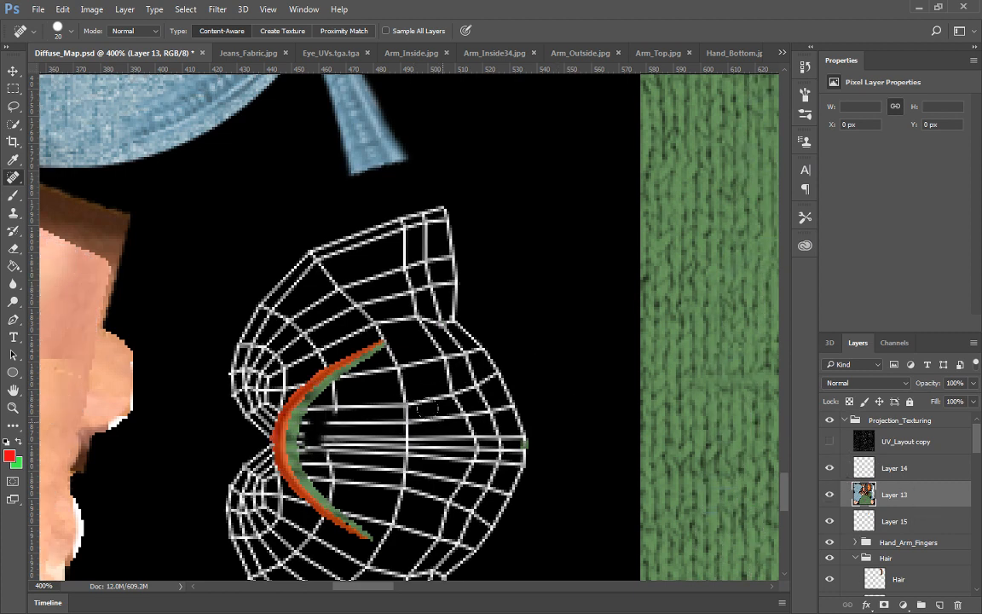
Undo a healing stroke on the wireframe island, add a new layer above Layer 13, and undo a red test dab of the Brush
mouse_move(428, 409)
left_mouse_down()
mouse_move(470, 404)
mouse_move(467, 414)
left_mouse_up()
key("ctrl+z")
left_click(941, 604)
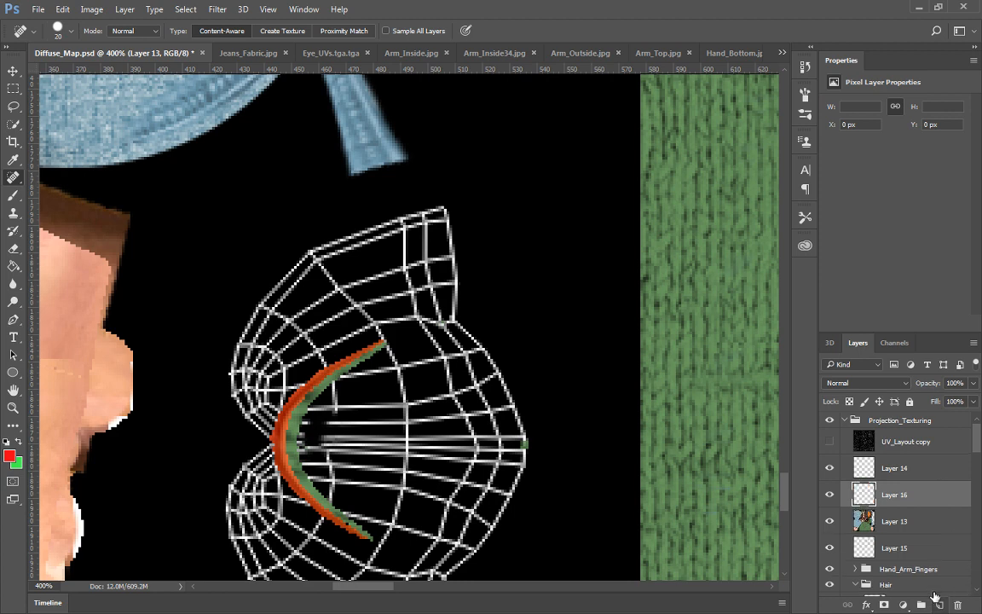
mouse_move(389, 385)
left_mouse_down()
mouse_move(385, 375)
mouse_move(410, 413)
left_mouse_up()
key("b")
left_click_drag(406, 436, 414, 426)
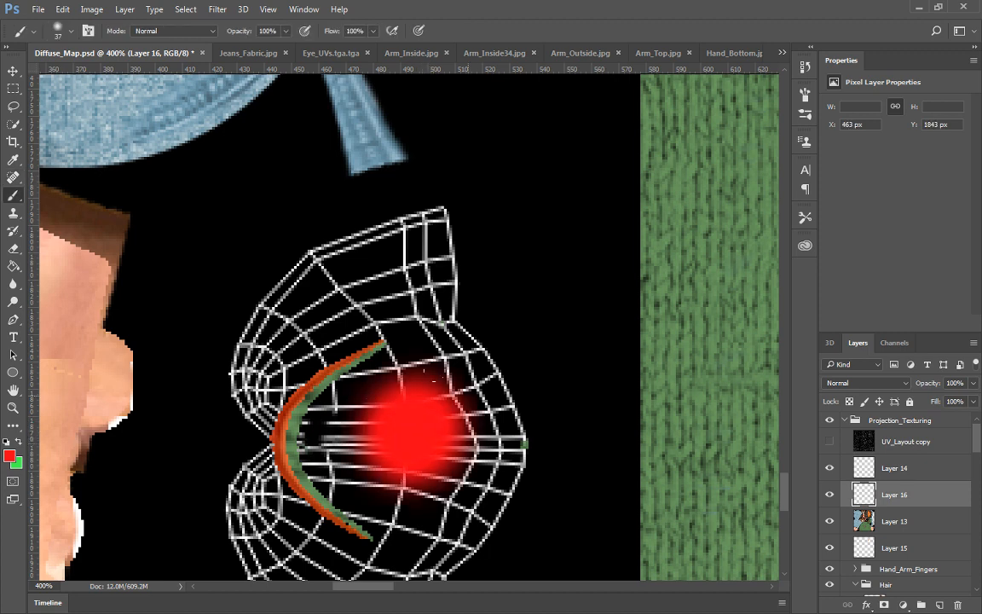
key("ctrl+z")
Set the foreground color to dark red 782028, and undo a test stroke over the wireframe island
left_click(9, 457)
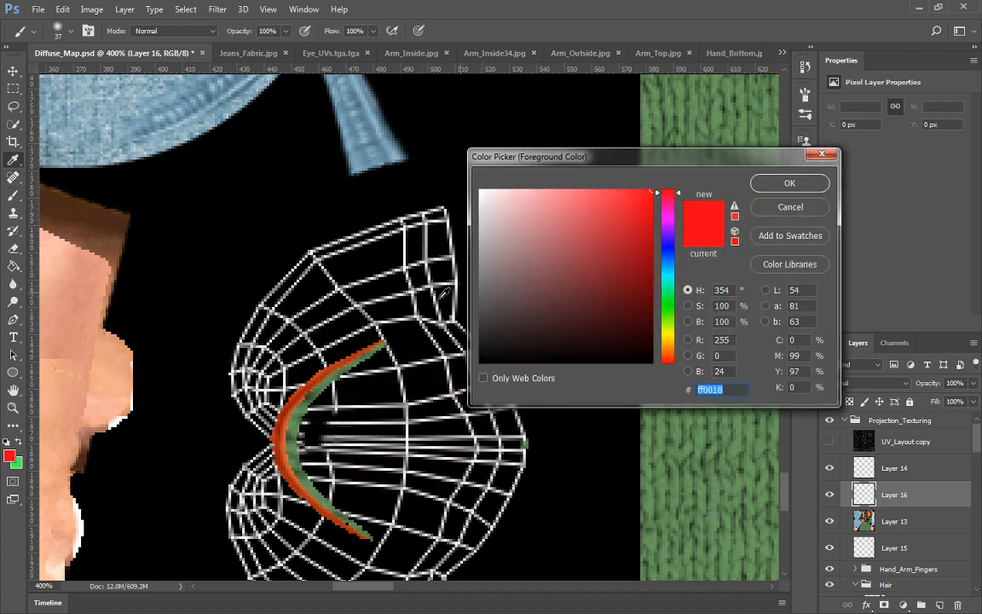
left_click_drag(606, 230, 606, 281)
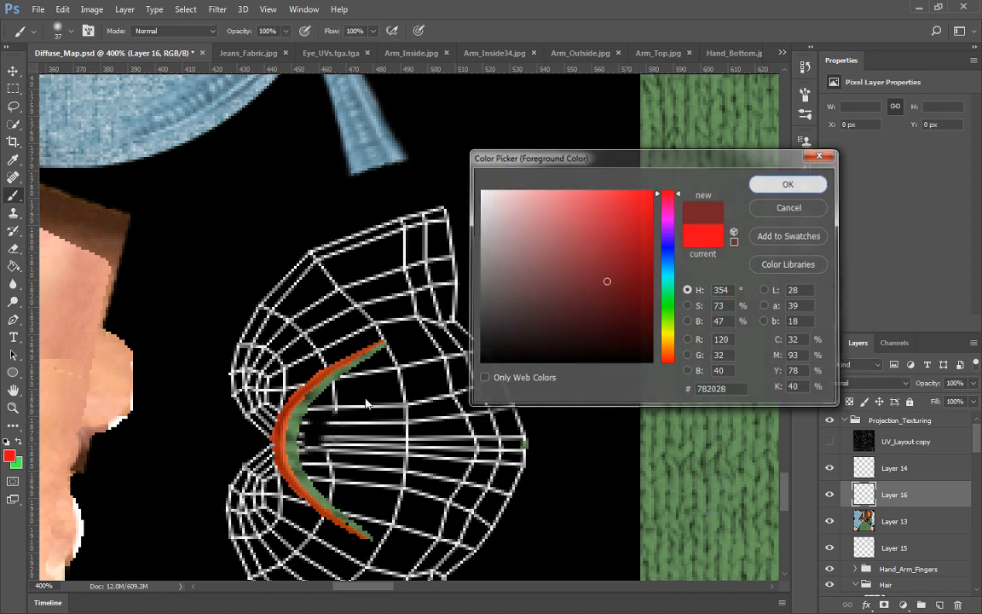
left_click(789, 183)
left_click_drag(358, 358, 304, 412)
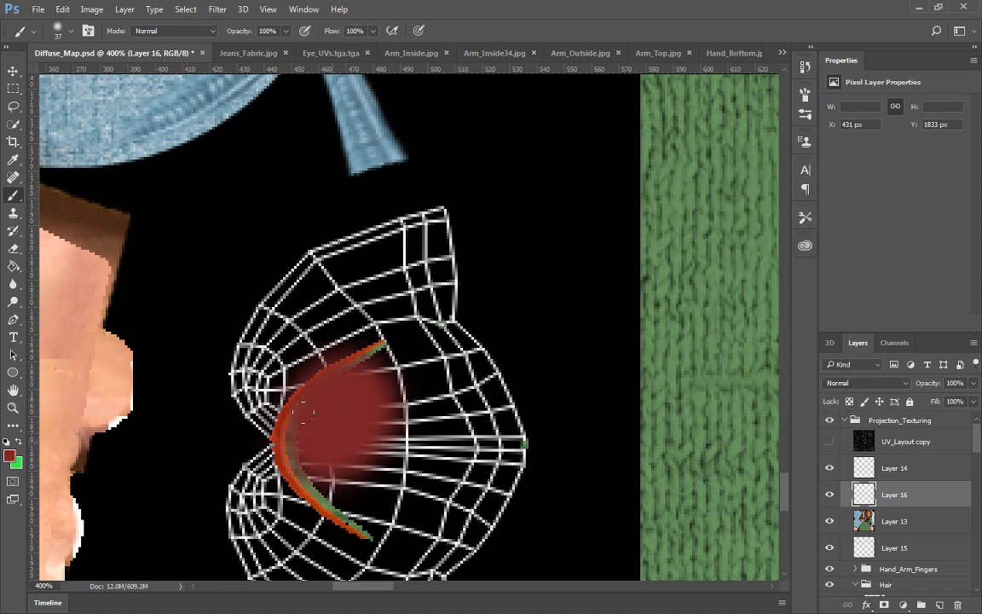
key("ctrl+z")
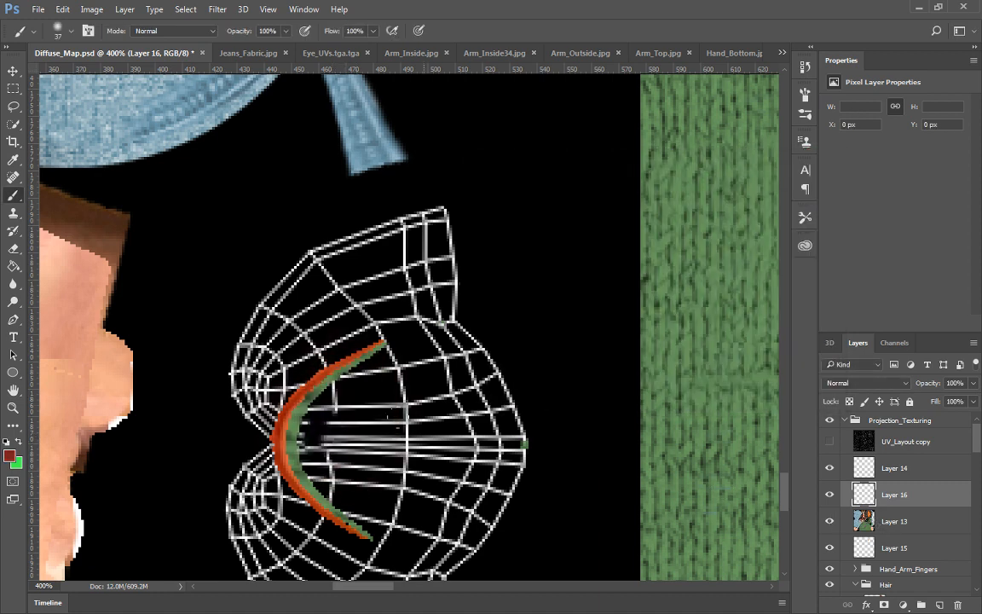
Try painting the wireframe island dark red on Layer 13, undo both strokes, and reselect Layer 16
left_click(845, 510)
mouse_move(332, 451)
left_mouse_down()
mouse_move(333, 440)
mouse_move(326, 444)
mouse_move(426, 341)
mouse_move(407, 386)
left_mouse_up()
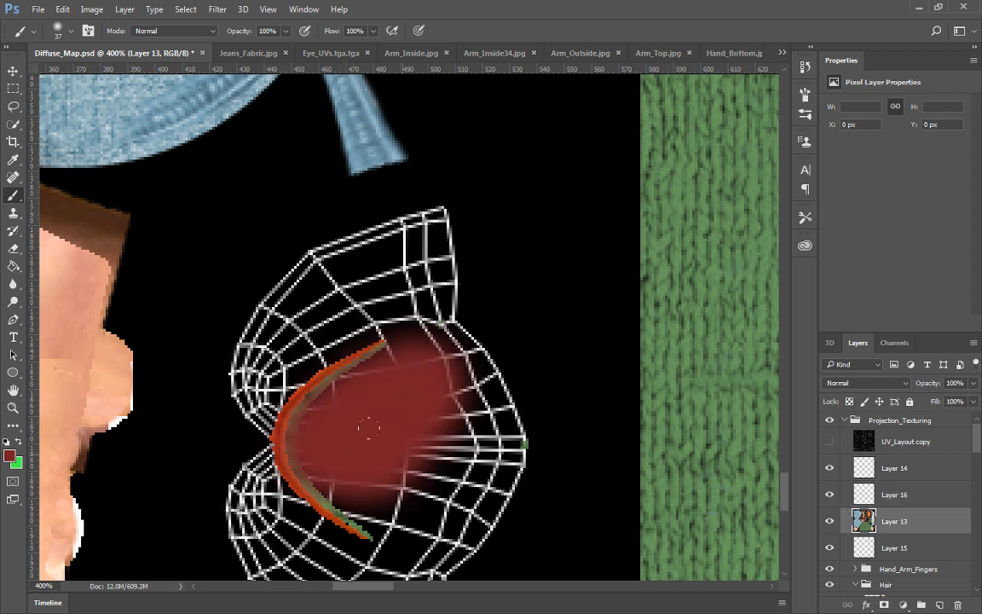
key("ctrl+z")
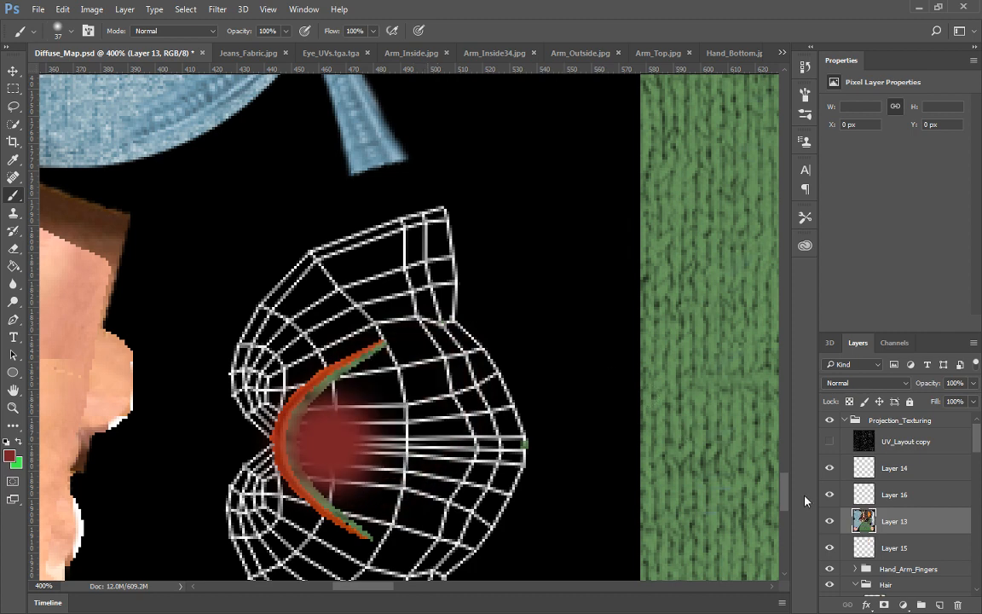
key("ctrl+z")
left_click(886, 494)
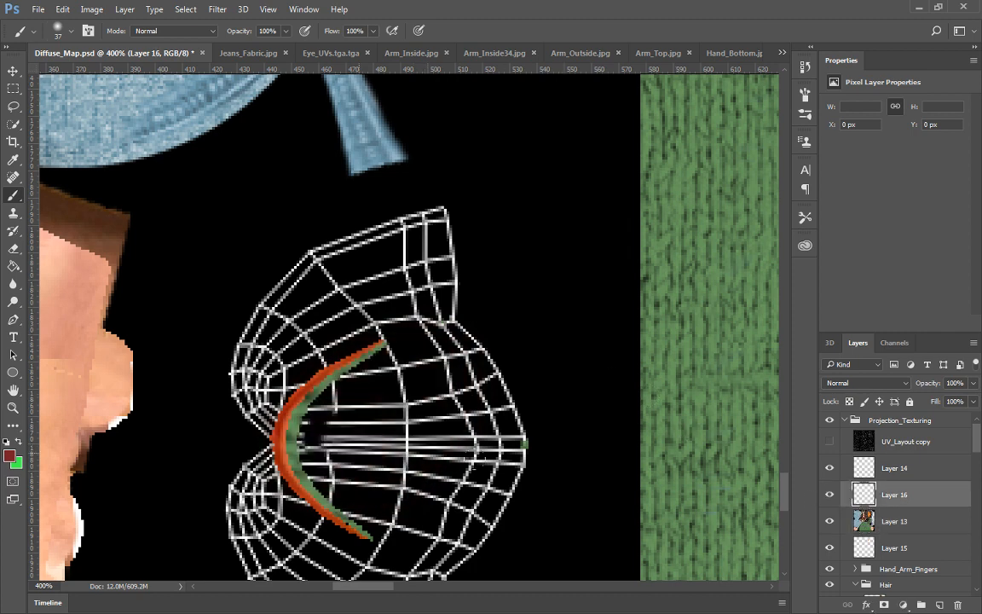
Paint dark red over the entire wireframe island on Layer 16 with the soft 37 px Brush
mouse_move(282, 426)
left_mouse_down()
mouse_move(262, 401)
mouse_move(335, 222)
mouse_move(469, 209)
left_mouse_up()
mouse_move(266, 262)
left_mouse_down()
mouse_move(205, 341)
mouse_move(256, 230)
mouse_move(444, 213)
left_mouse_up()
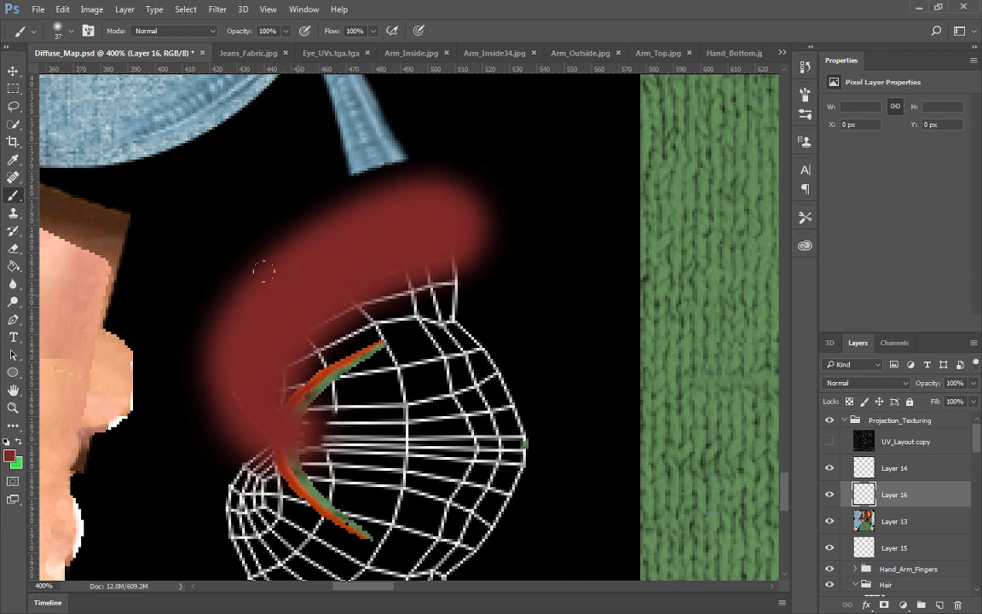
mouse_move(242, 393)
left_mouse_down()
mouse_move(217, 435)
mouse_move(260, 447)
mouse_move(337, 271)
mouse_move(409, 237)
mouse_move(429, 322)
mouse_move(405, 449)
mouse_move(477, 495)
left_mouse_up()
left_click_drag(542, 381, 575, 217)
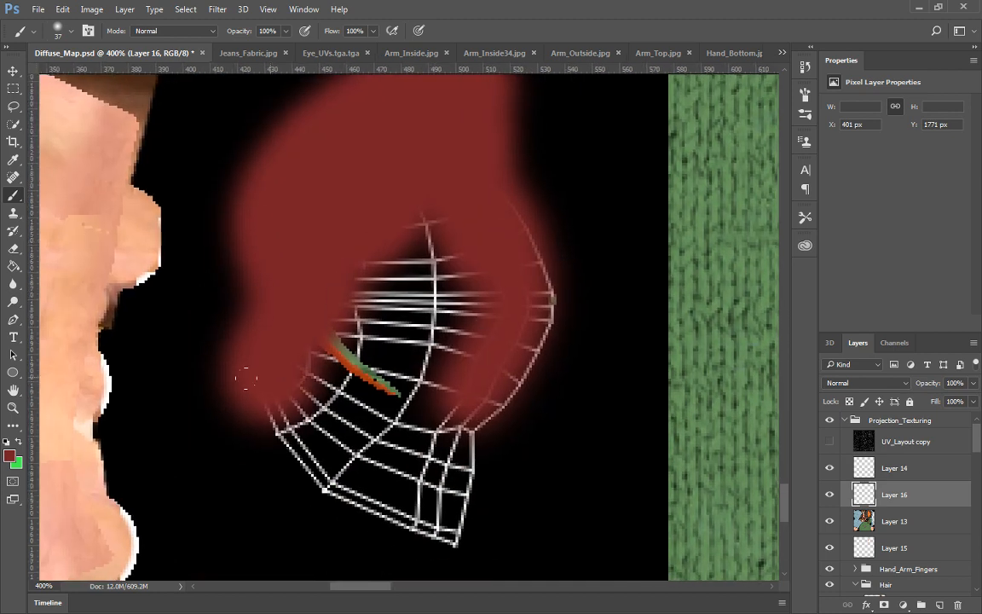
mouse_move(247, 374)
left_mouse_down()
mouse_move(339, 458)
mouse_move(426, 495)
mouse_move(366, 486)
mouse_move(258, 386)
mouse_move(385, 495)
mouse_move(416, 490)
mouse_move(435, 385)
mouse_move(444, 414)
mouse_move(429, 519)
mouse_move(431, 432)
mouse_move(507, 300)
mouse_move(499, 219)
mouse_move(468, 172)
mouse_move(504, 236)
mouse_move(482, 335)
mouse_move(419, 260)
mouse_move(424, 269)
mouse_move(392, 287)
mouse_move(399, 238)
mouse_move(377, 302)
mouse_move(423, 220)
mouse_move(372, 235)
mouse_move(339, 318)
mouse_move(337, 278)
mouse_move(322, 287)
mouse_move(302, 382)
left_mouse_up()
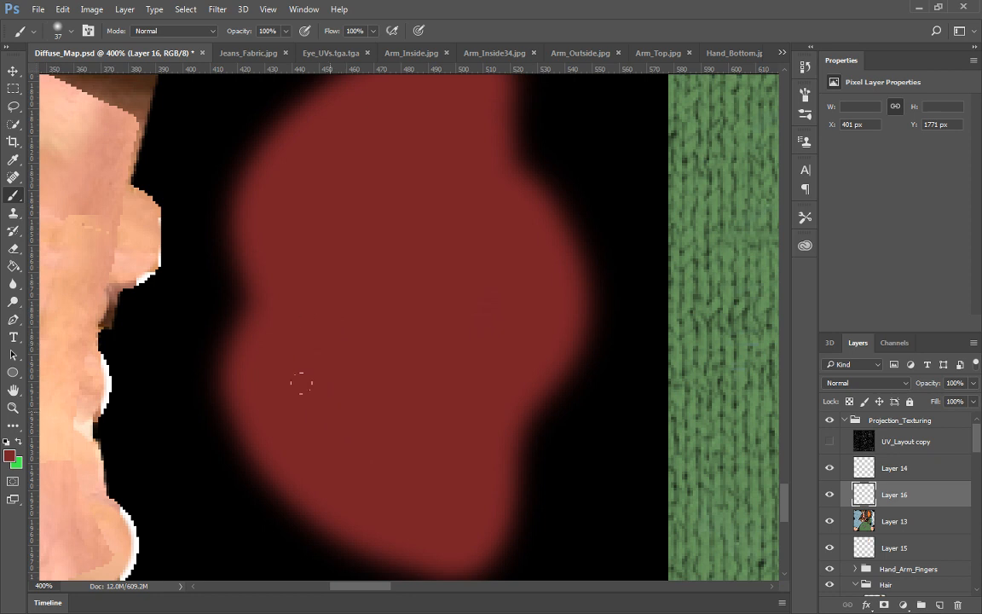
Lower Layer 16's opacity to 57% and erase the dark red paint along the curved orange line with a 3 px Eraser
key("e")
right_click(381, 305)
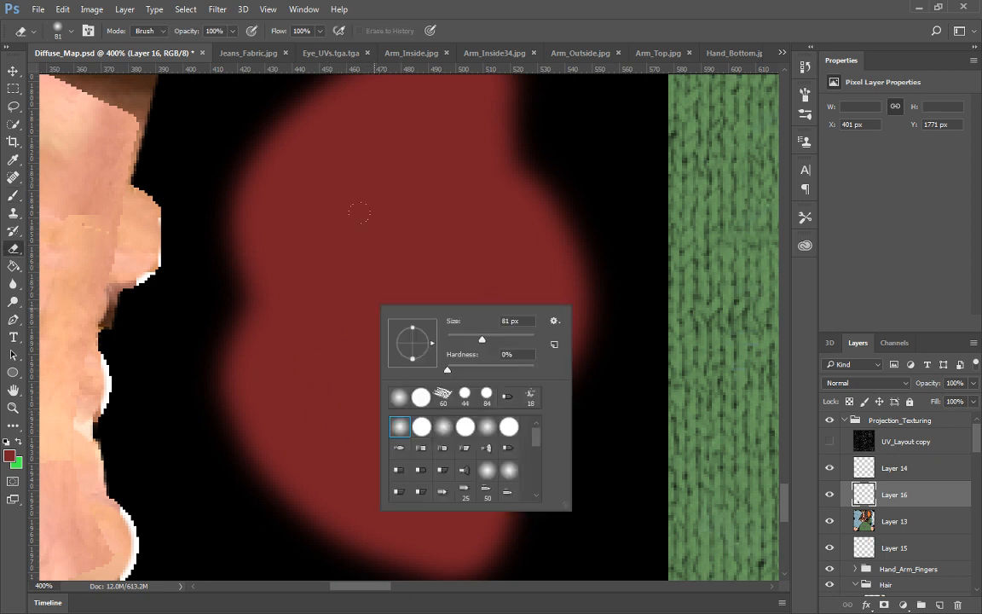
left_click(964, 388)
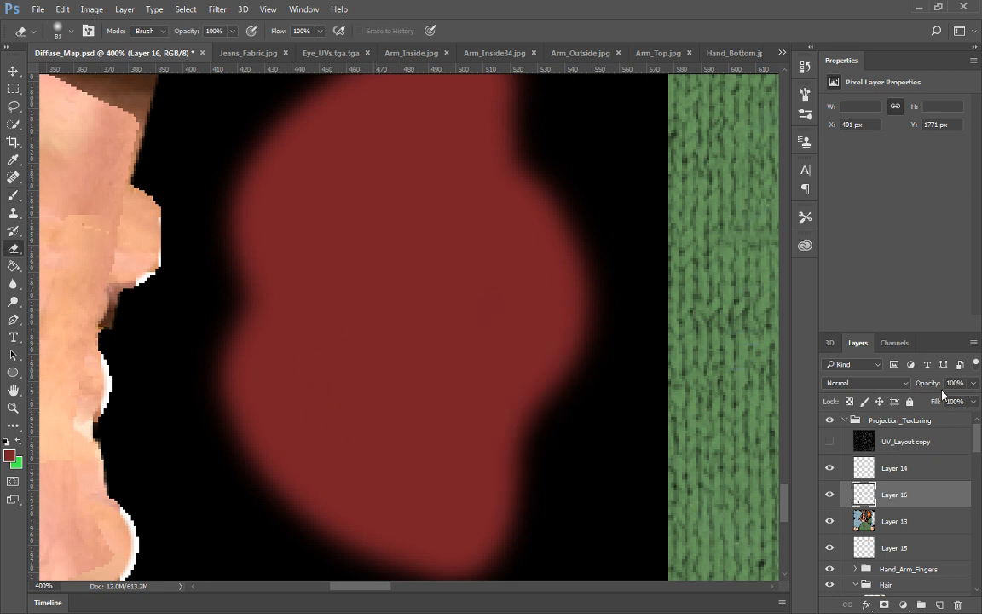
left_click(969, 383)
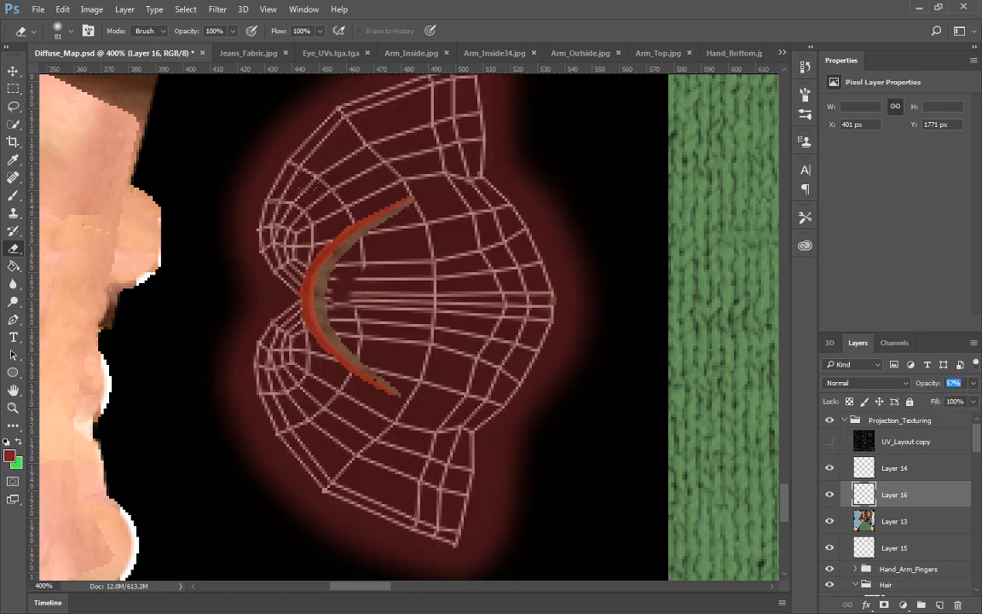
right_click(412, 302)
left_click_drag(468, 301, 453, 301)
mouse_move(415, 207)
left_mouse_down()
mouse_move(325, 270)
mouse_move(314, 313)
mouse_move(313, 300)
mouse_move(332, 303)
mouse_move(306, 252)
mouse_move(326, 331)
mouse_move(317, 323)
mouse_move(341, 358)
mouse_move(320, 333)
mouse_move(394, 396)
mouse_move(338, 346)
mouse_move(320, 285)
left_mouse_up()
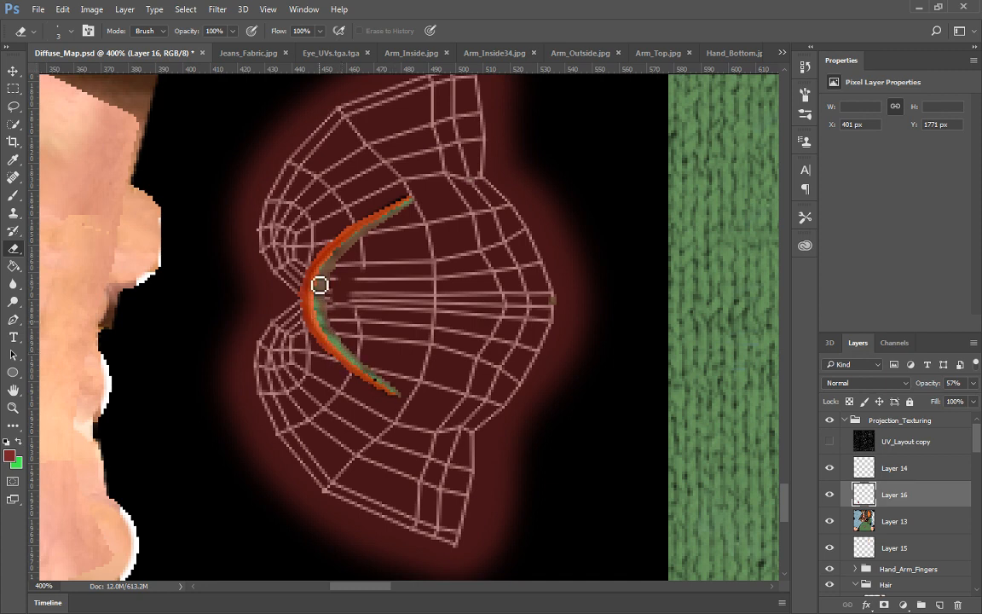
Restore Layer 16's opacity to 100%, switch to the Brush, and fit the whole texture map in view
key("b")
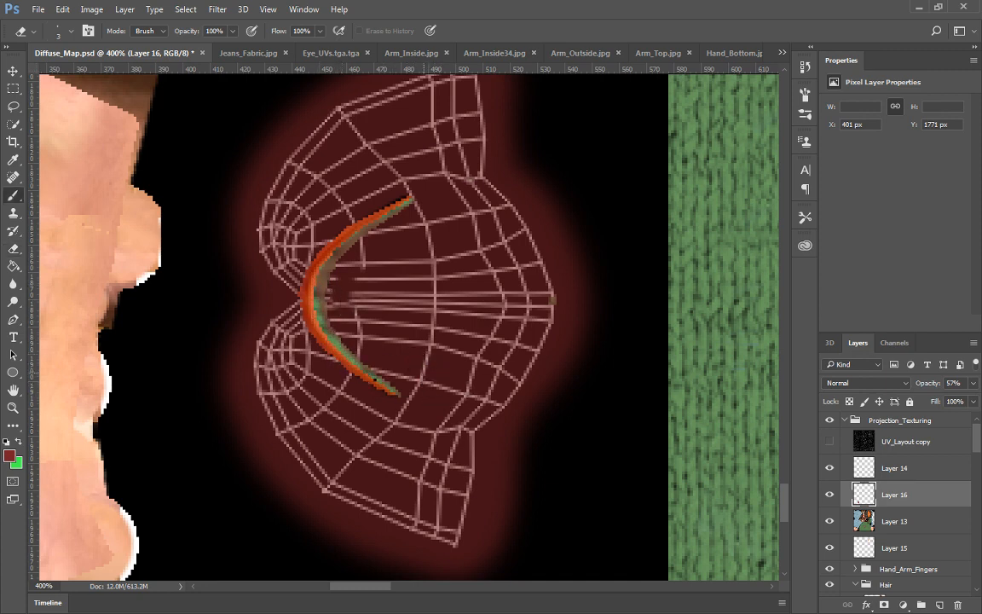
left_click(970, 386)
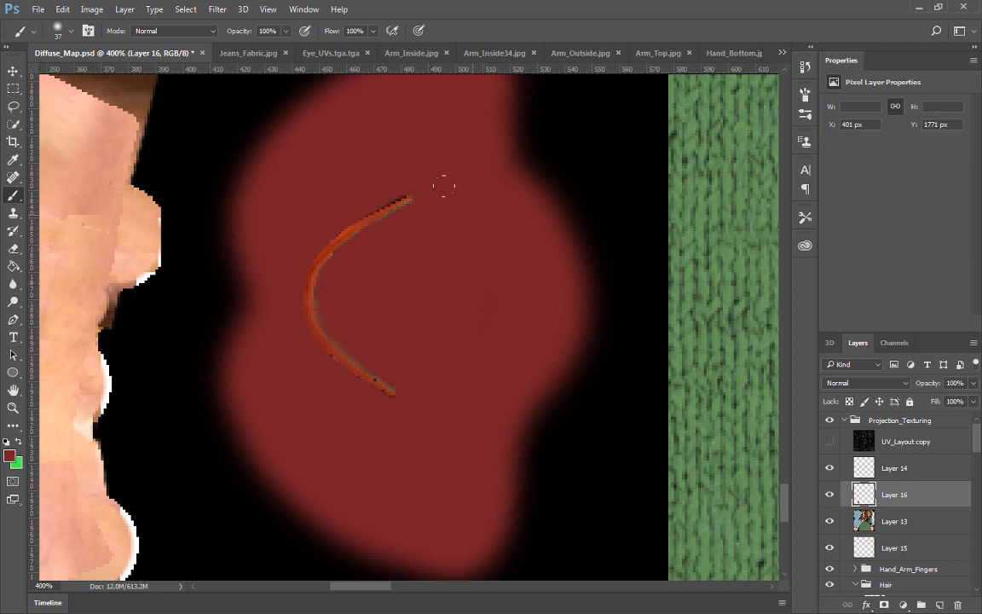
key("ctrl+0")
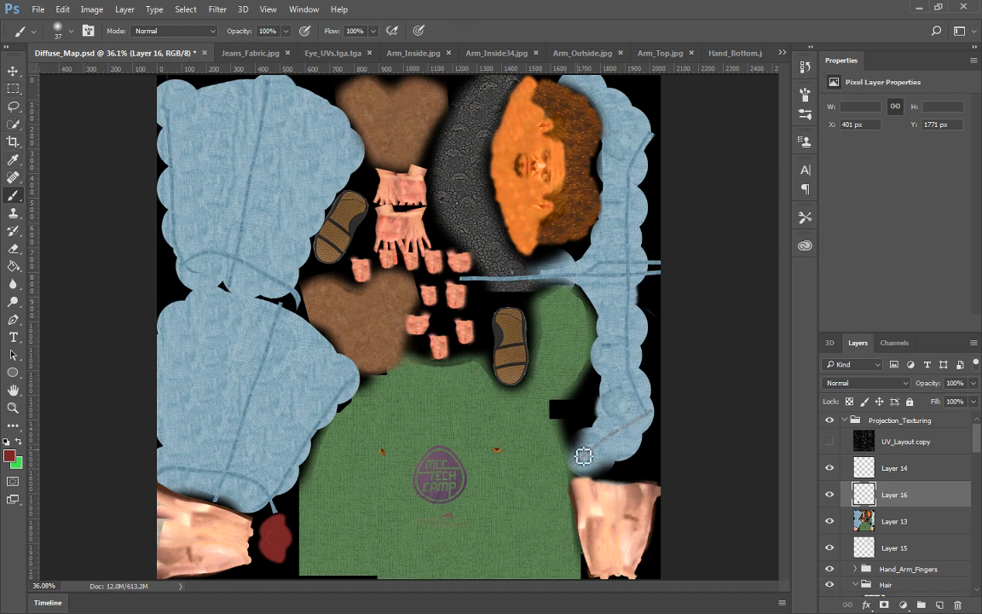
Show the UV_Layout copy layer, lasso the arm island in the lower-left corner, and duplicate the selection from Layer 16 to a new layer
left_click(829, 441)
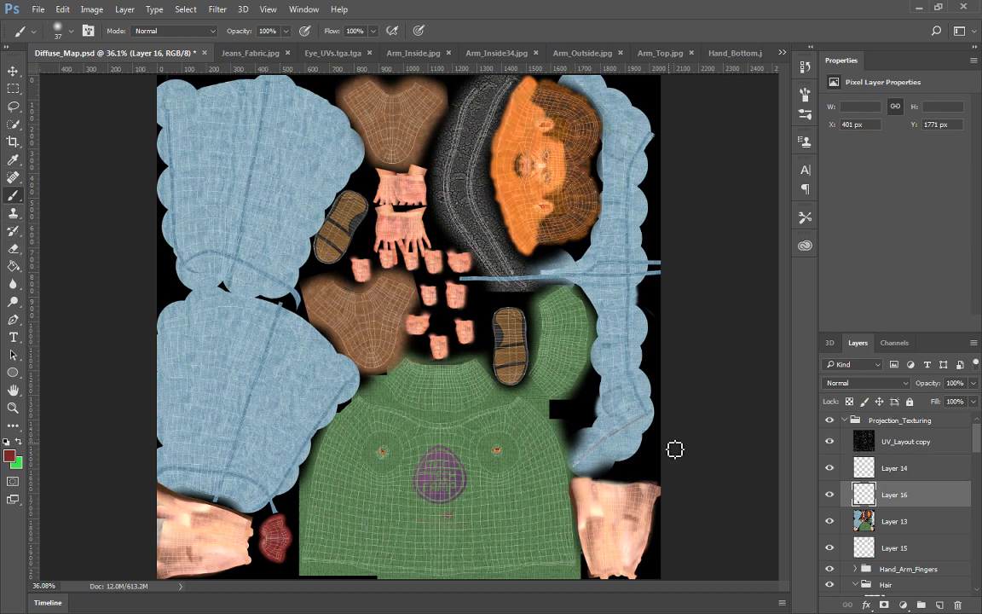
left_click(13, 105)
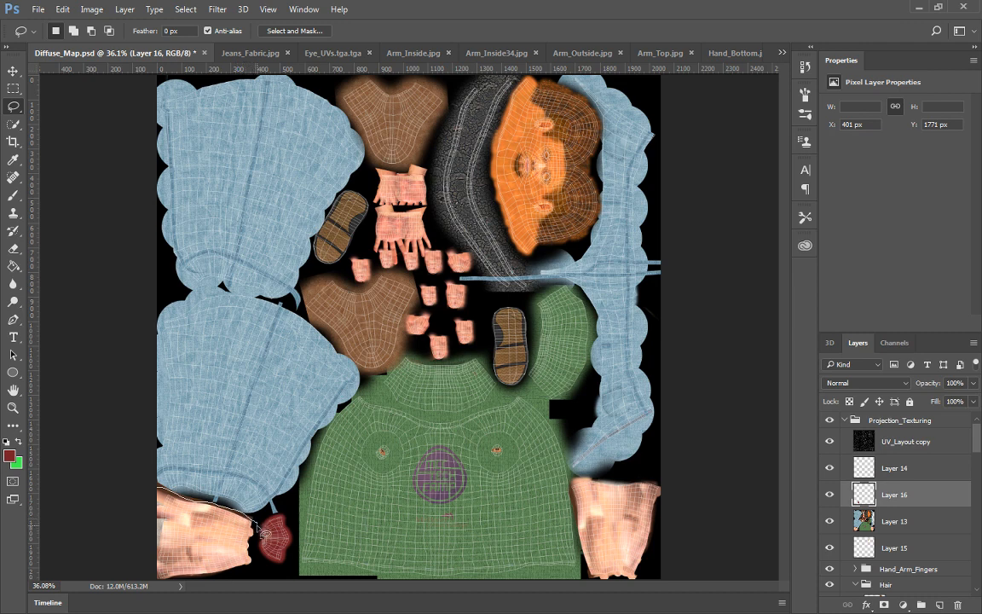
mouse_move(260, 556)
left_mouse_down()
mouse_move(239, 588)
mouse_move(124, 600)
mouse_move(101, 563)
mouse_move(84, 488)
left_mouse_up()
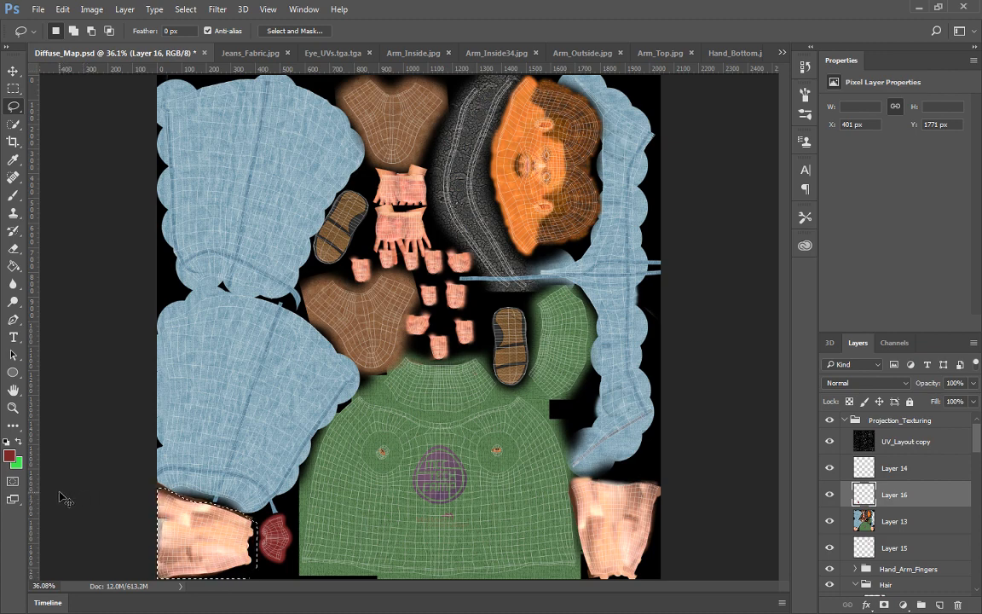
key("ctrl+j")
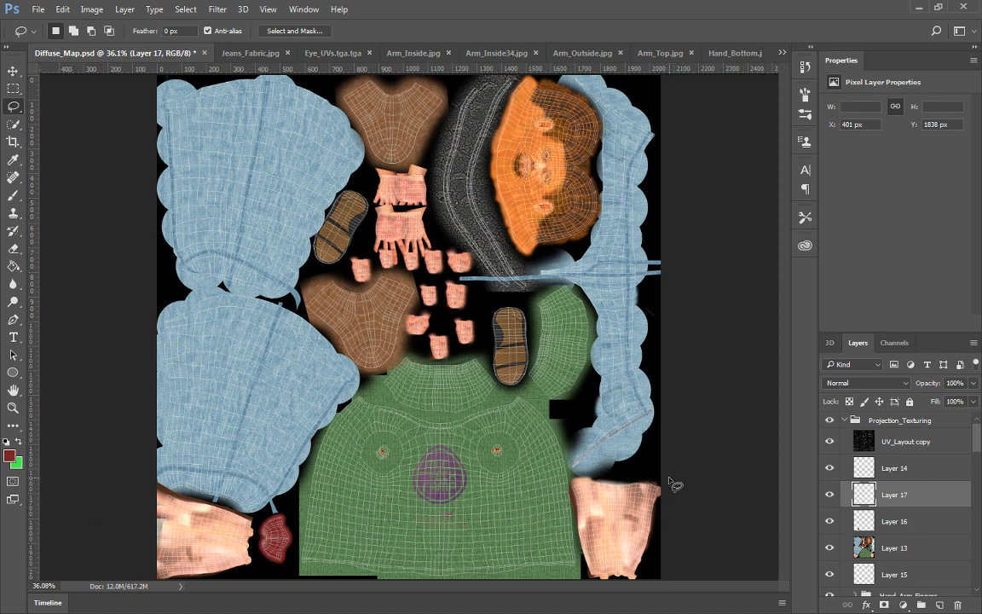
Lasso the arm island in the lower-right corner and copy it from Layer 13 to a new layer
left_click_drag(662, 475, 590, 472)
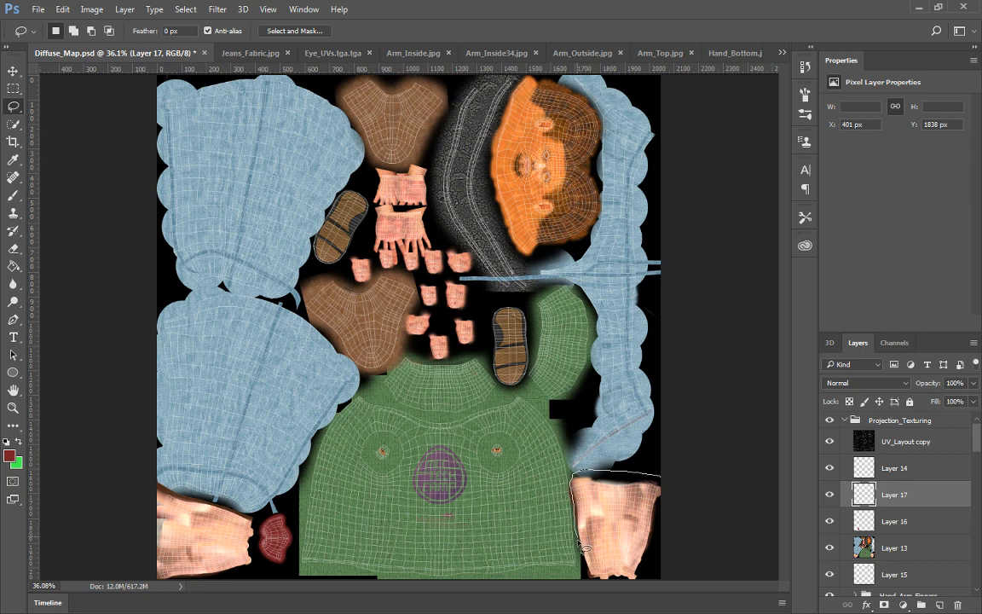
mouse_move(584, 573)
left_mouse_down()
mouse_move(664, 593)
mouse_move(700, 579)
mouse_move(738, 508)
left_mouse_up()
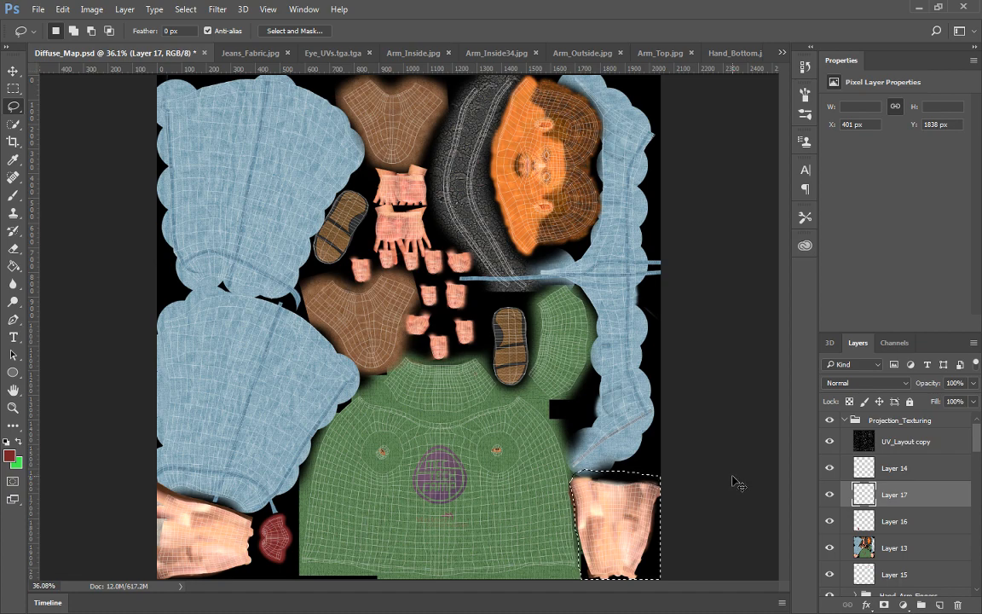
key("ctrl+c")
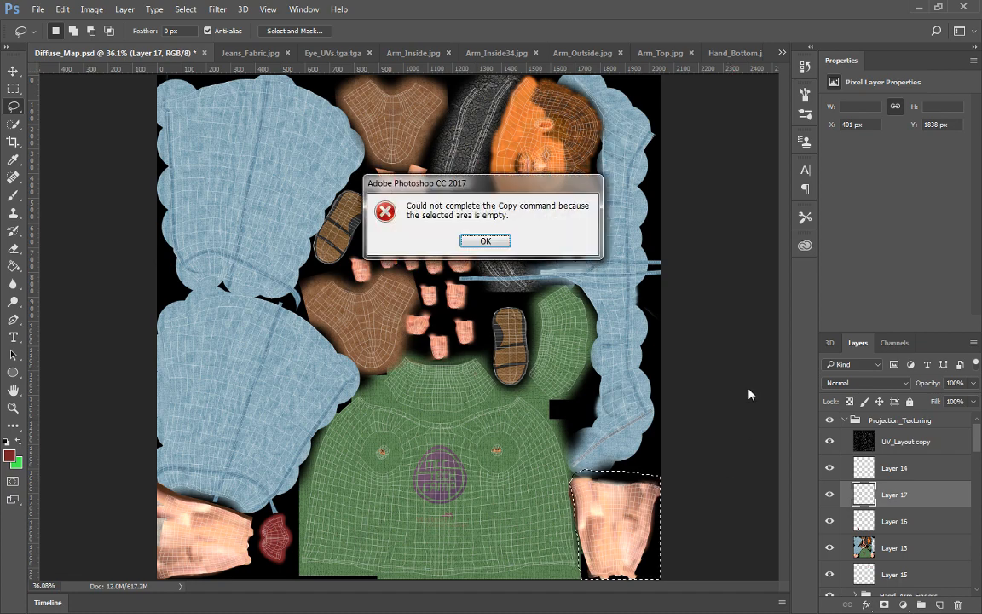
left_click(494, 242)
left_click(863, 546)
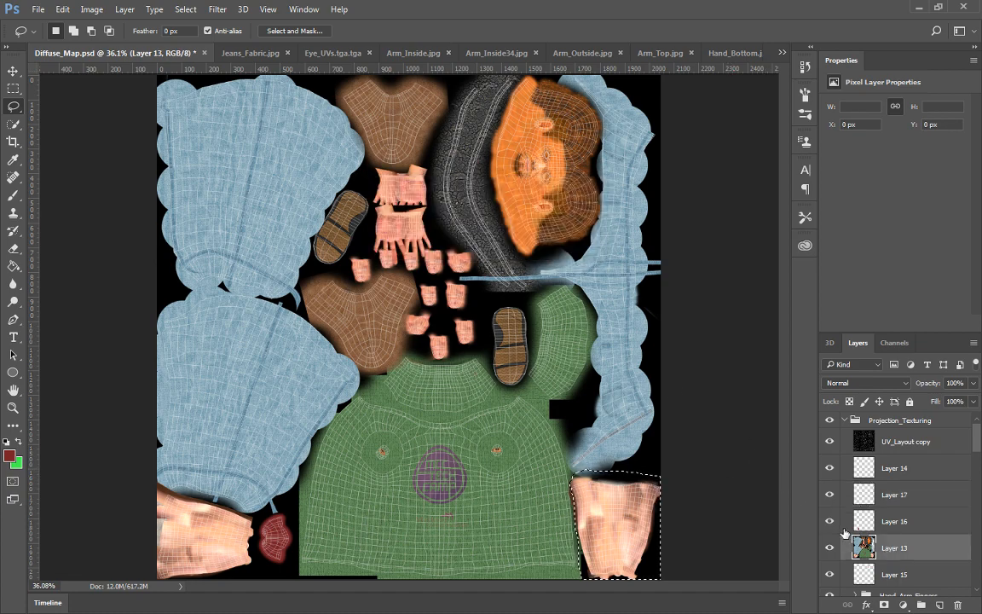
key("ctrl+j")
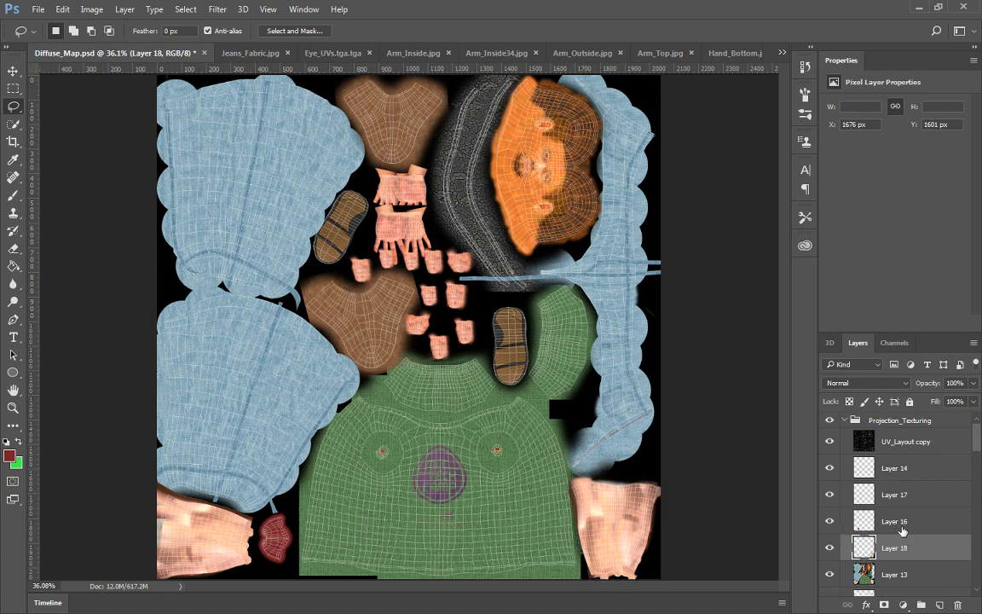
Move the copied lower-right arm layer above Layer 16 and merge it with Layer 17
left_click_drag(859, 546, 900, 506)
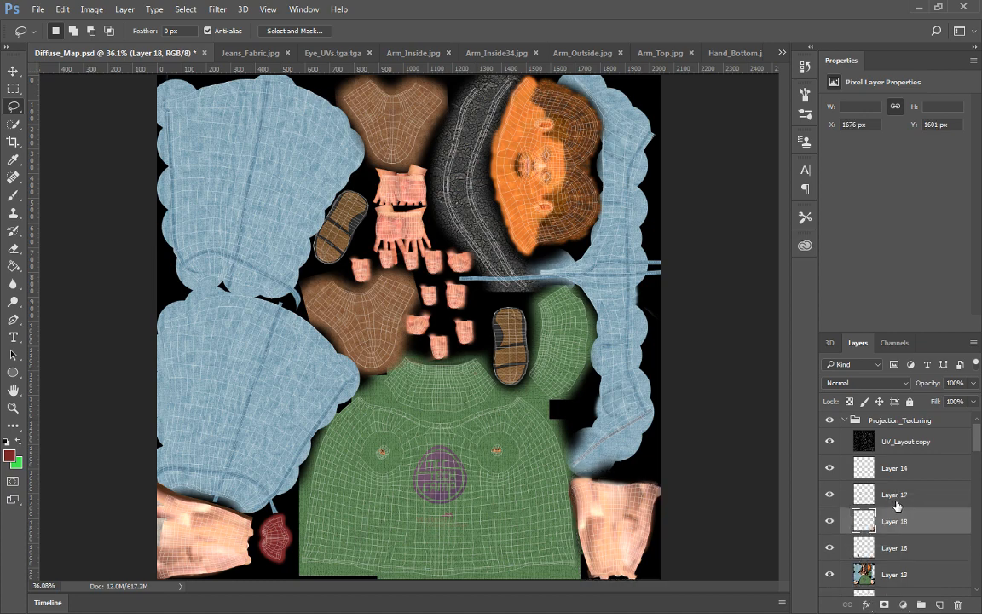
left_click(898, 497, "shift")
key("ctrl+e")
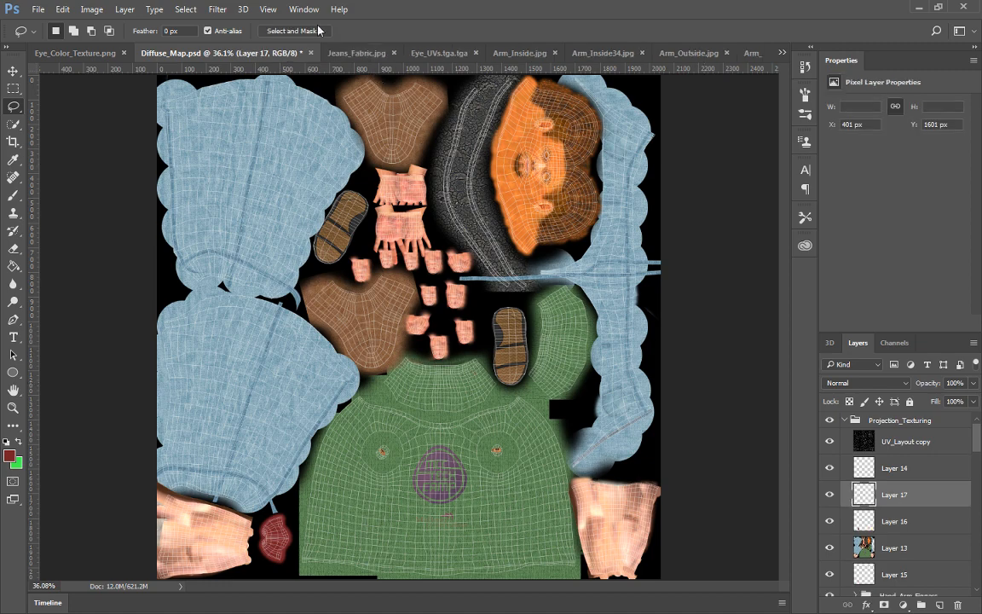
left_click(109, 11)
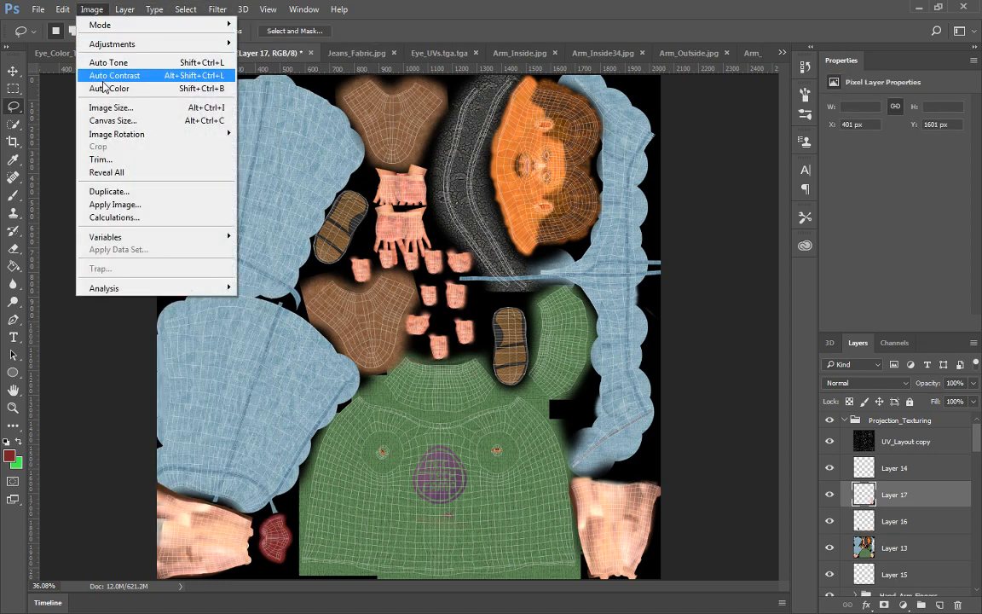
left_click(174, 89)
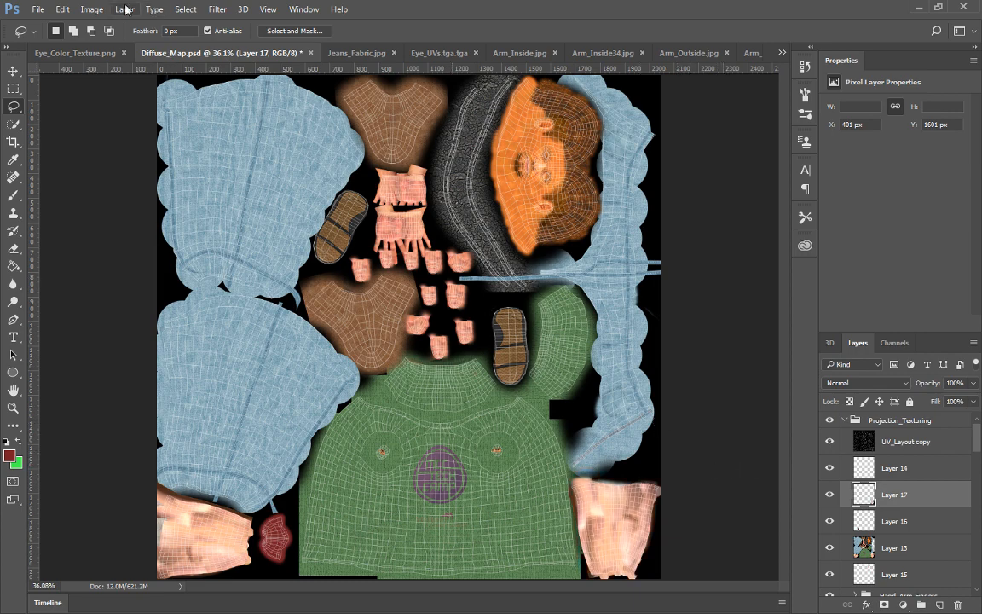
left_click(91, 9)
left_click(92, 9)
Toggle the visibility of Layers 13, 16 and 17 to check which arm pieces Layer 17 contains
left_click(828, 548)
left_click(828, 549)
left_click(829, 549)
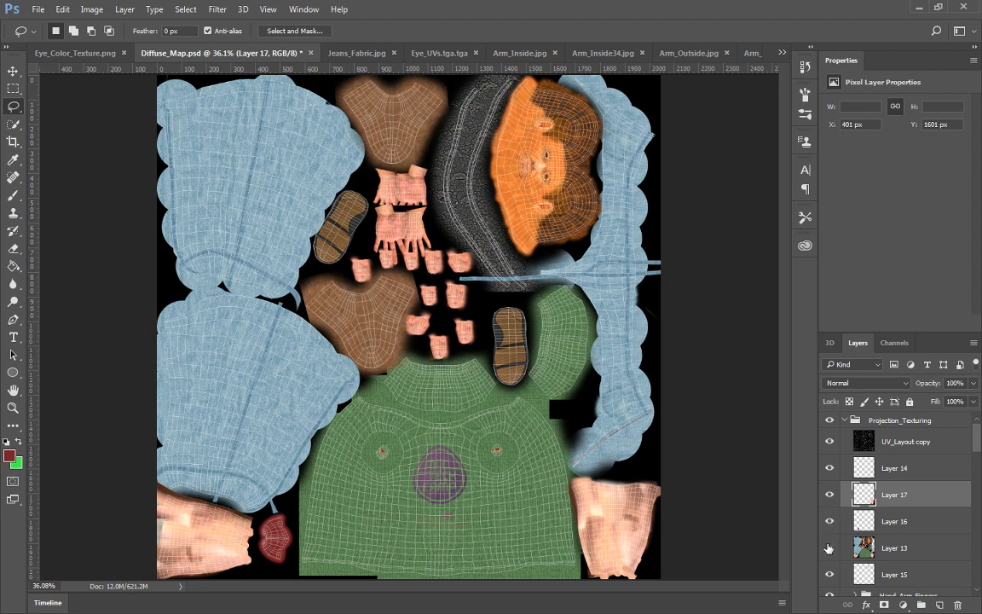
left_click(825, 494)
left_click(832, 524)
left_click(831, 522)
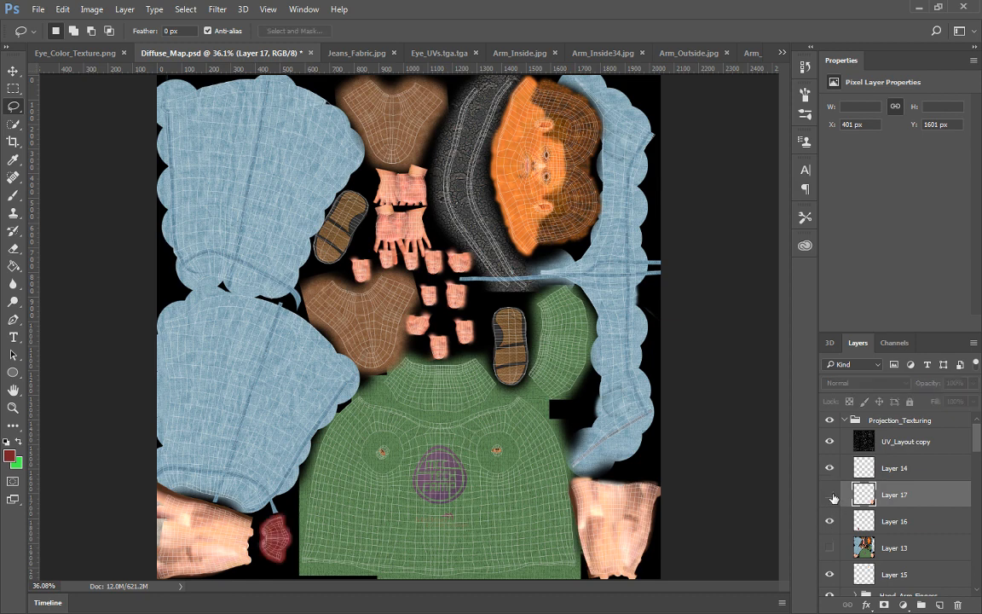
left_click(833, 497)
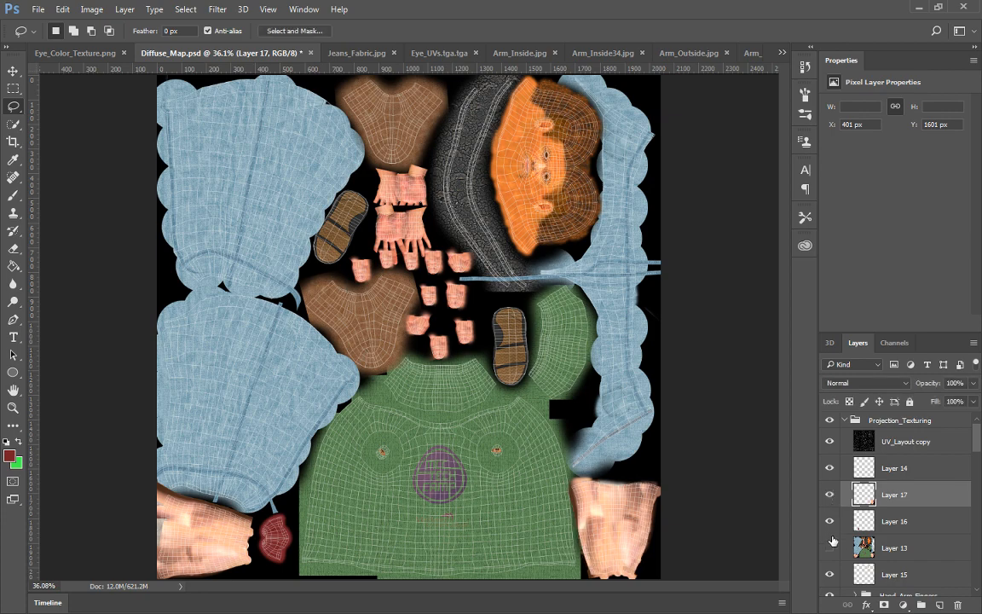
left_click(832, 547)
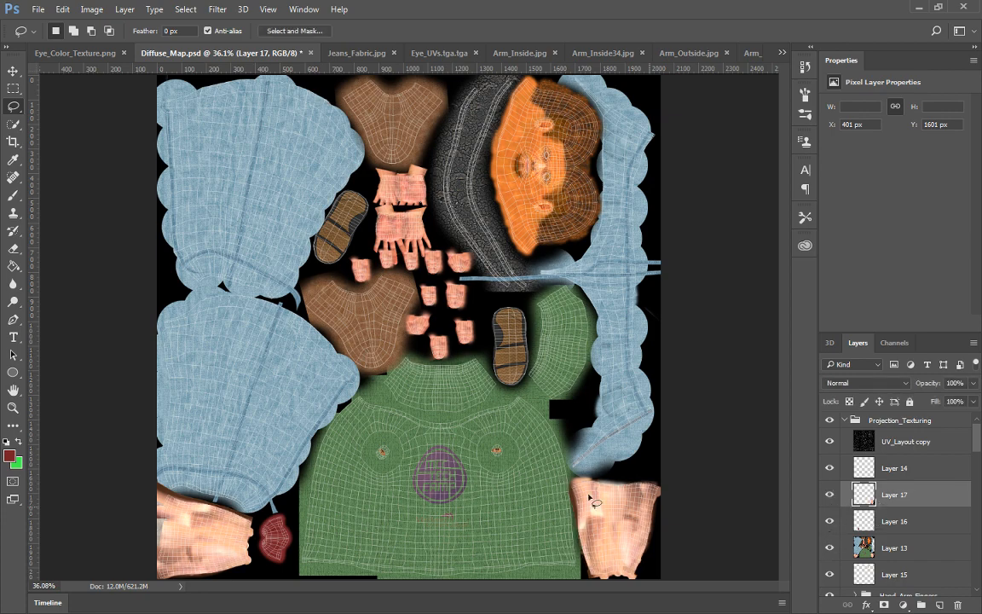
Lasso the lower-left arm island on Layer 13, copy it to a new layer, and merge that layer with Layer 17
left_click(889, 555)
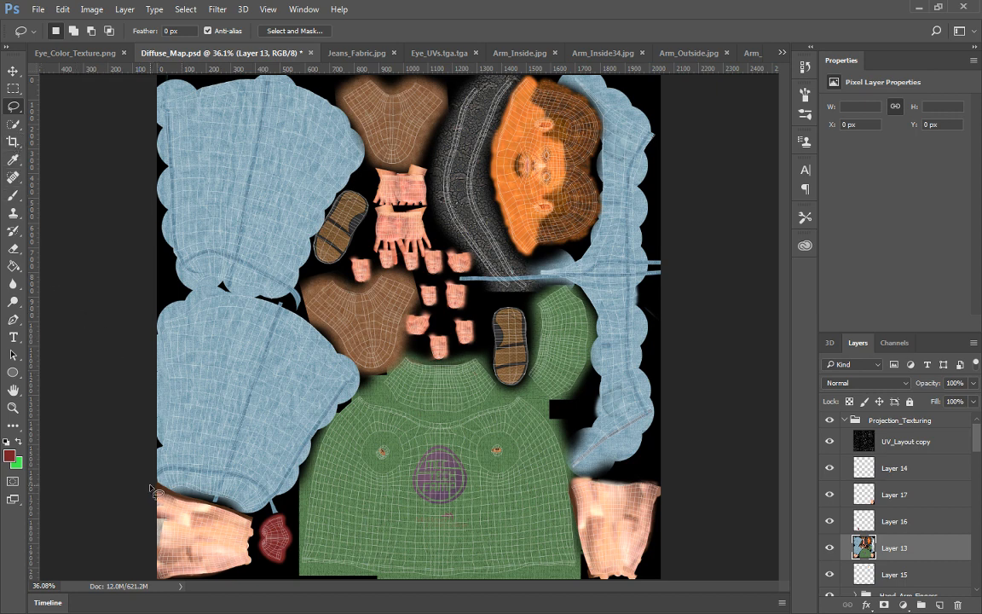
mouse_move(186, 503)
left_mouse_down()
mouse_move(255, 521)
mouse_move(249, 583)
mouse_move(157, 601)
mouse_move(128, 600)
mouse_move(126, 510)
left_mouse_up()
left_click(895, 497)
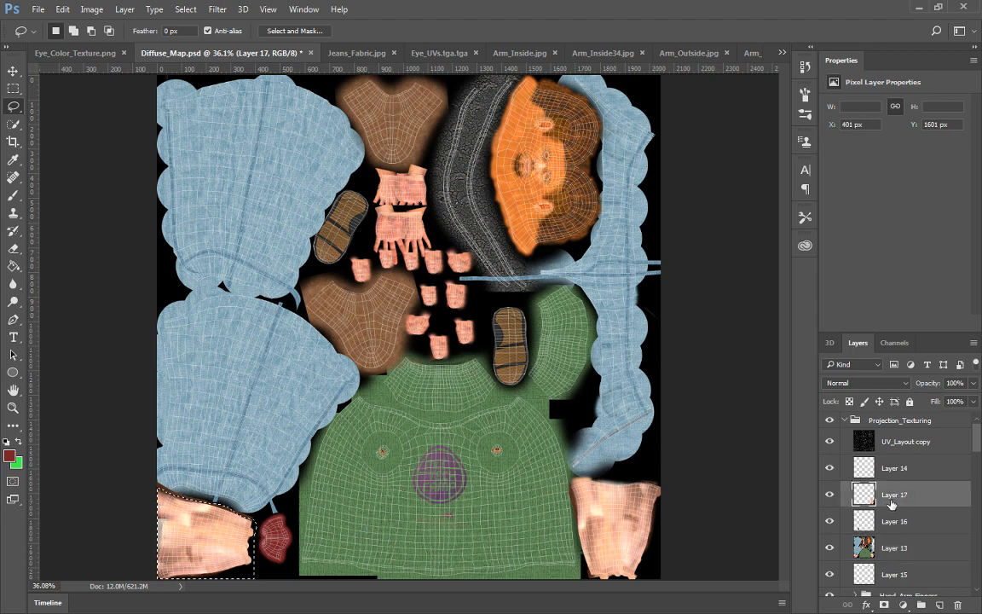
key("ctrl+j")
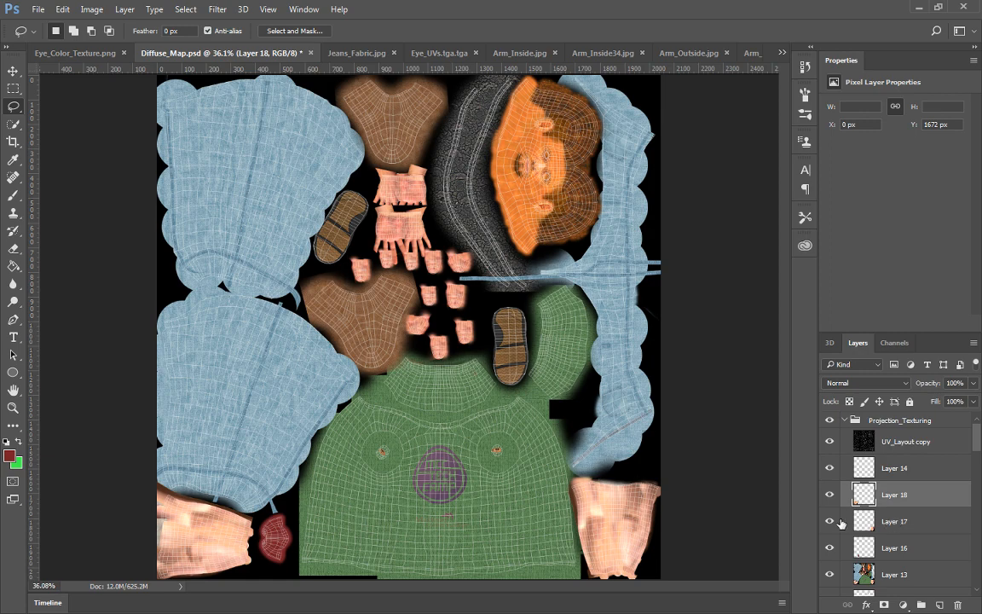
left_click(875, 522, "shift")
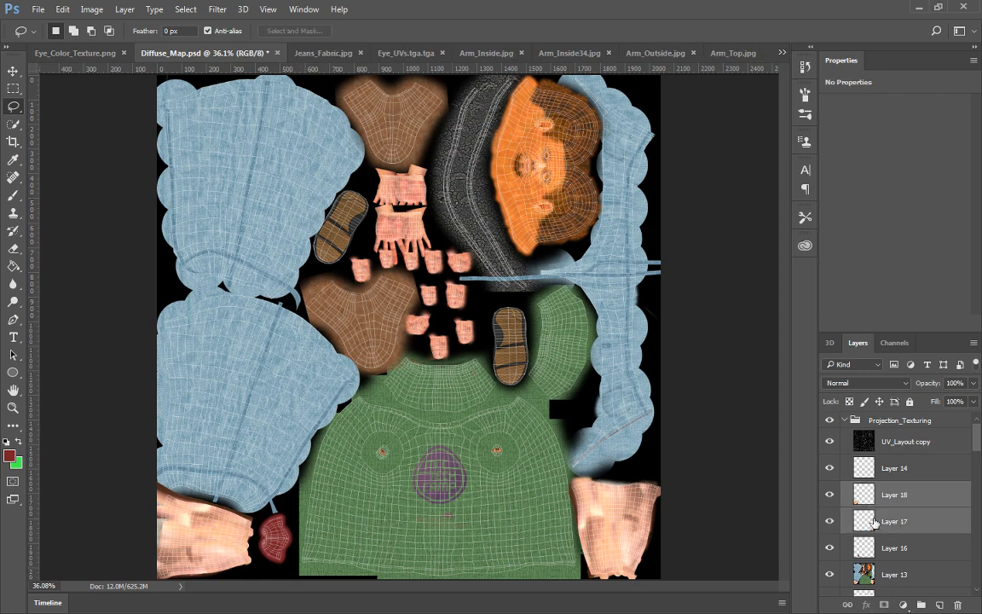
key("ctrl+e")
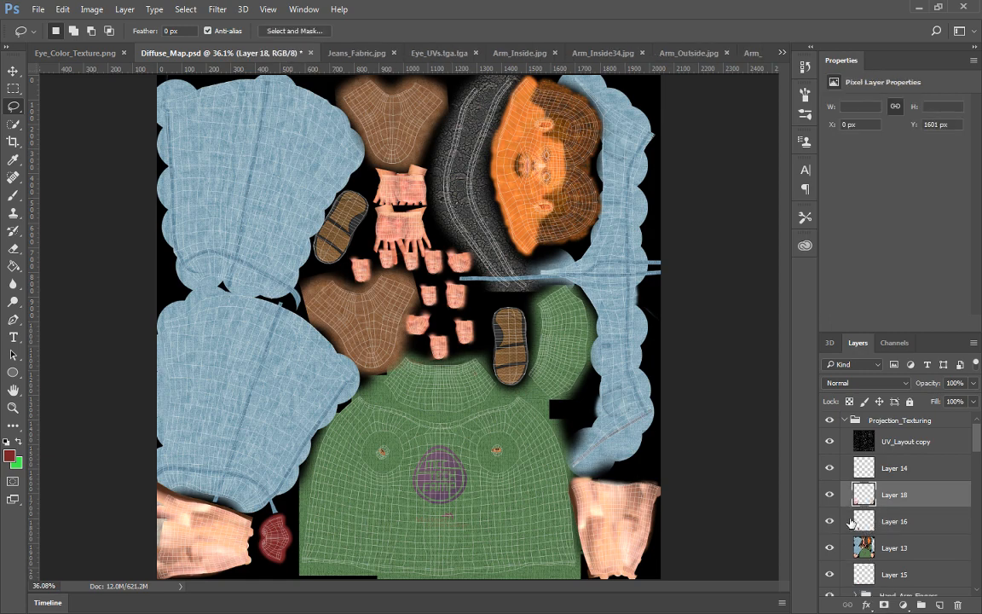
left_click(92, 9)
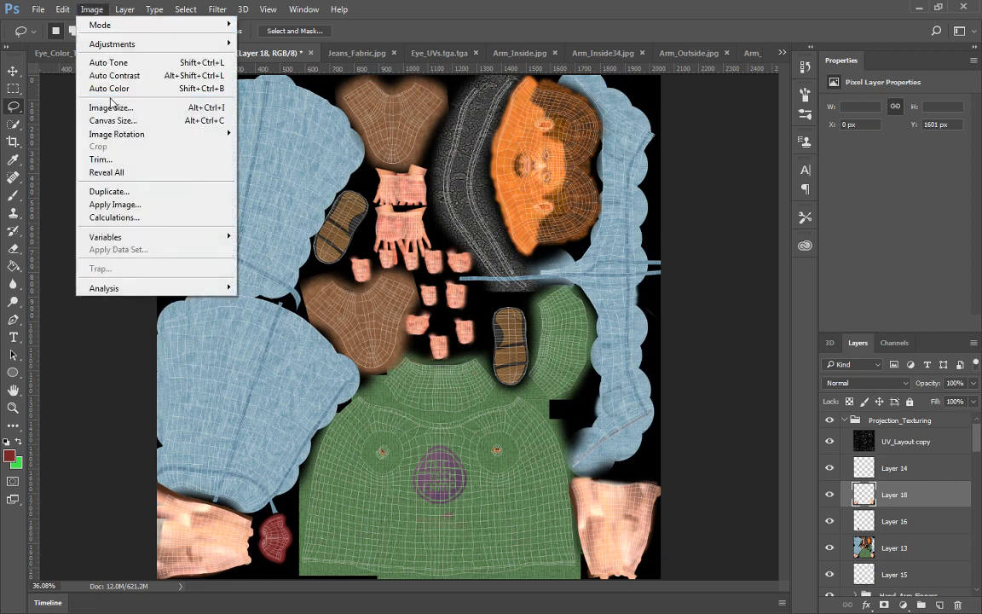
mouse_move(183, 45)
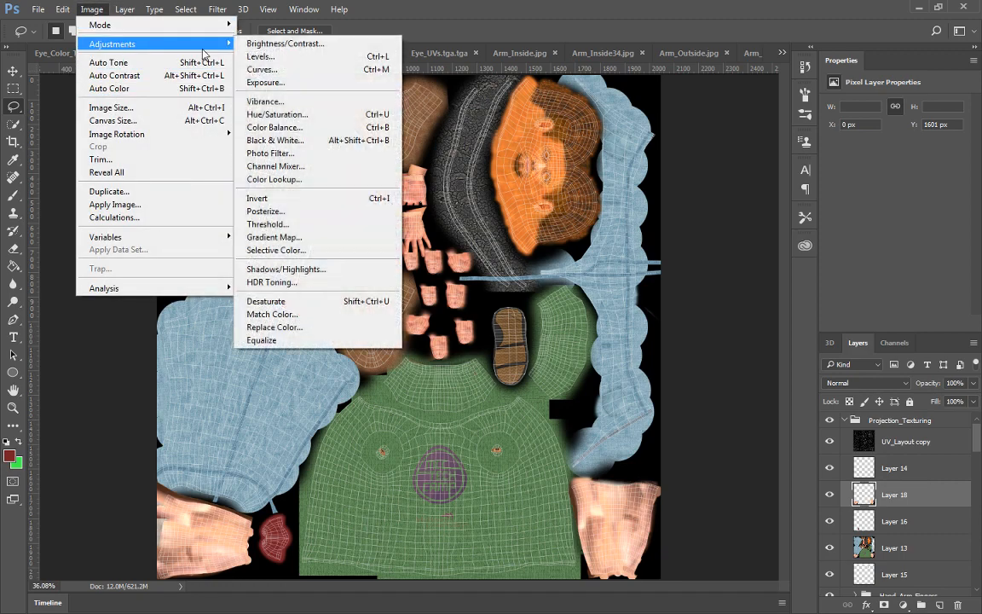
left_click(265, 130)
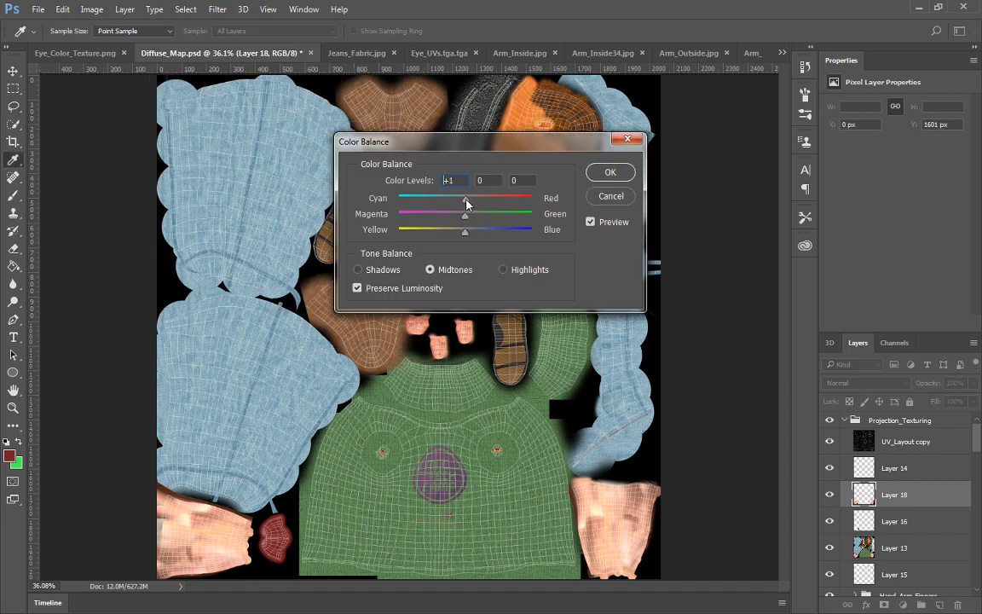
left_click_drag(477, 205, 498, 211)
left_click_drag(452, 236, 492, 238)
left_click(463, 233)
left_click(473, 216)
left_click(599, 201)
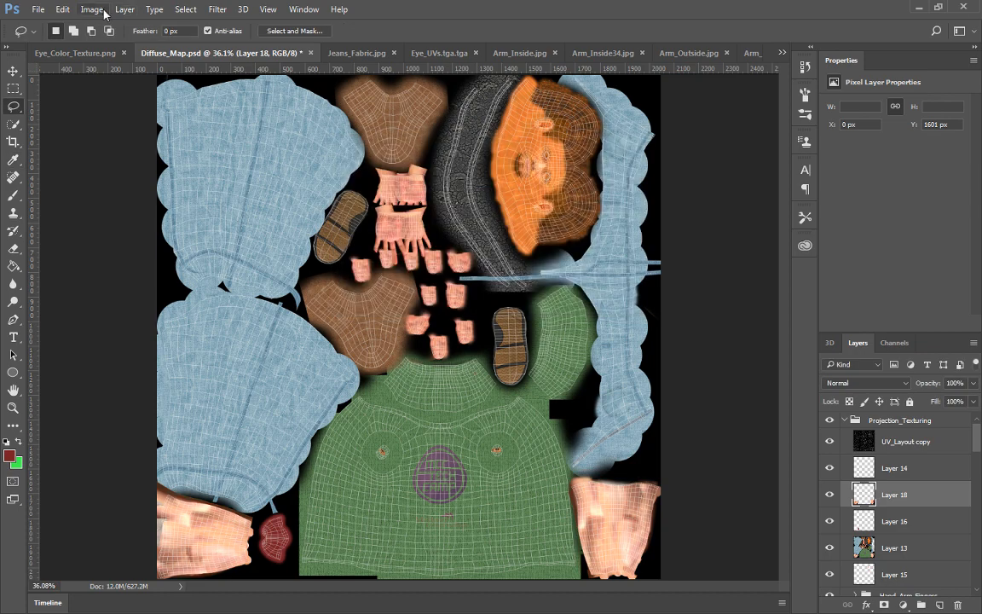
Open a Hue/Saturation adjustment for the merged arm layer and set hue -9, saturation +26 and lightness -10
left_click(102, 11)
mouse_move(107, 45)
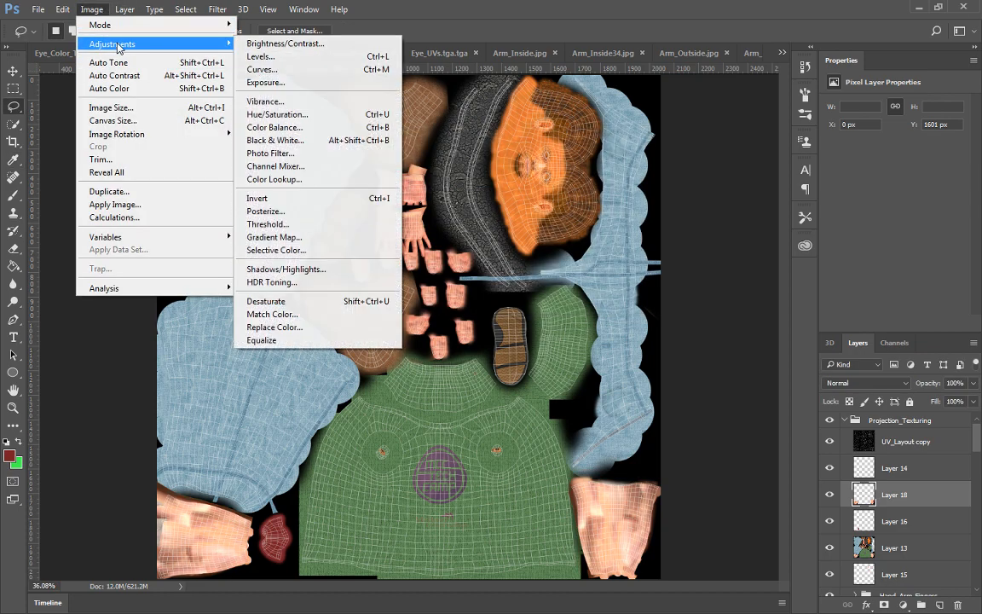
left_click(282, 114)
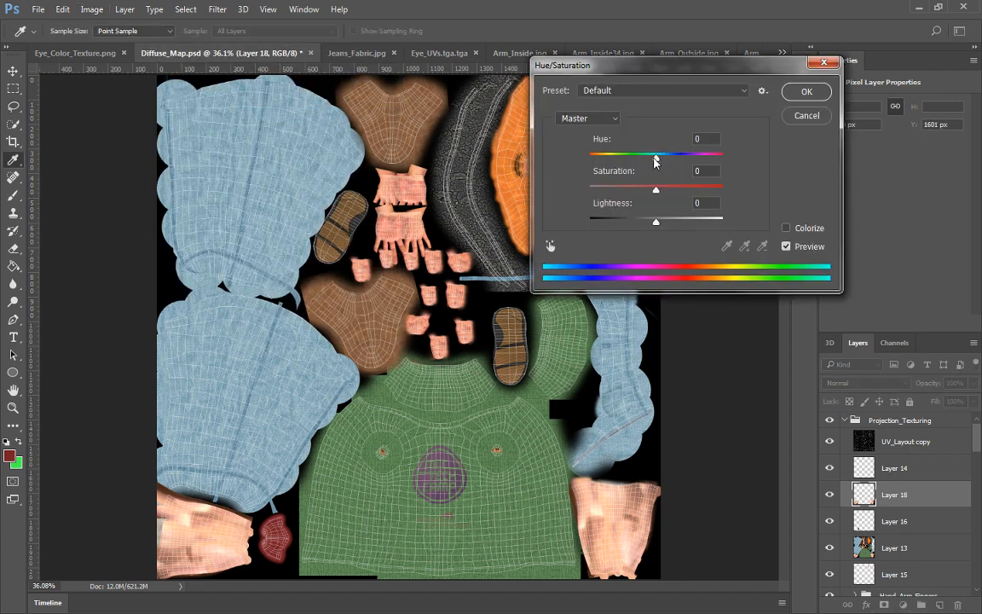
left_click_drag(657, 224, 691, 200)
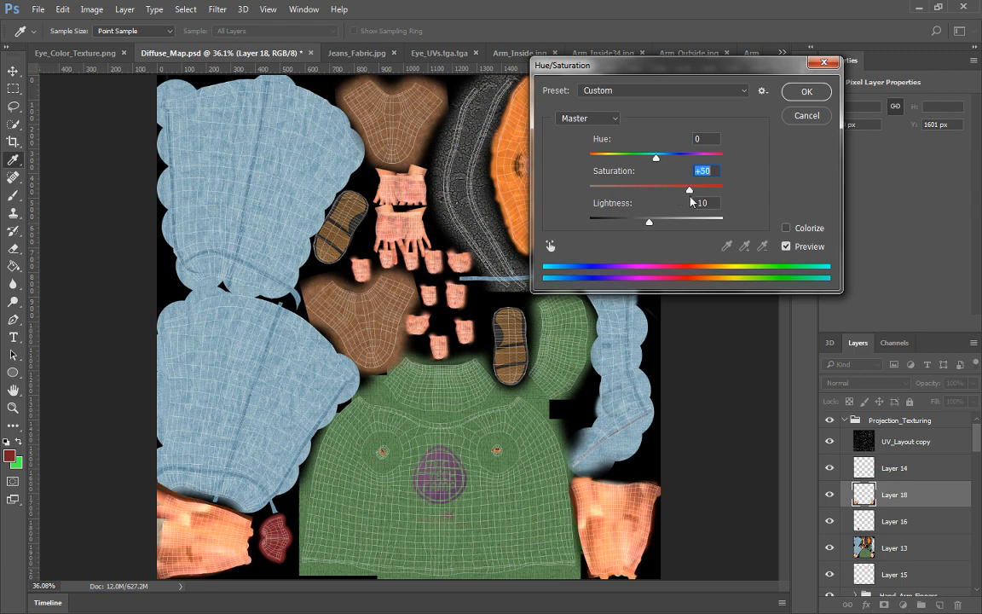
left_click_drag(667, 120, 218, 166)
mouse_move(207, 208)
left_mouse_down()
mouse_move(217, 210)
mouse_move(203, 206)
left_mouse_up()
left_click_drag(240, 235, 225, 239)
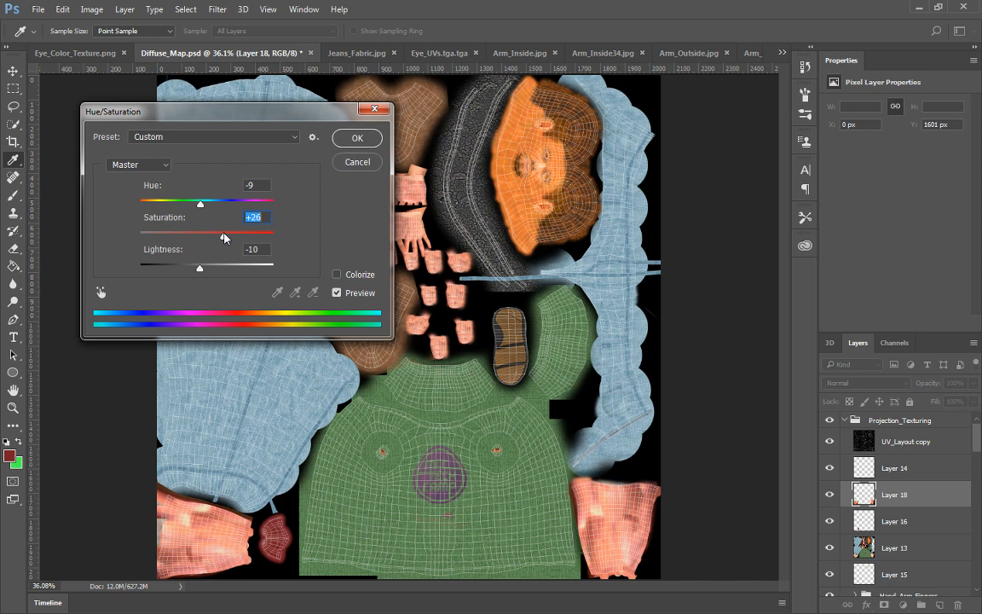
Try colorizing the merged arm layer with hue 0, saturation 76 and lightness -37
left_click(337, 274)
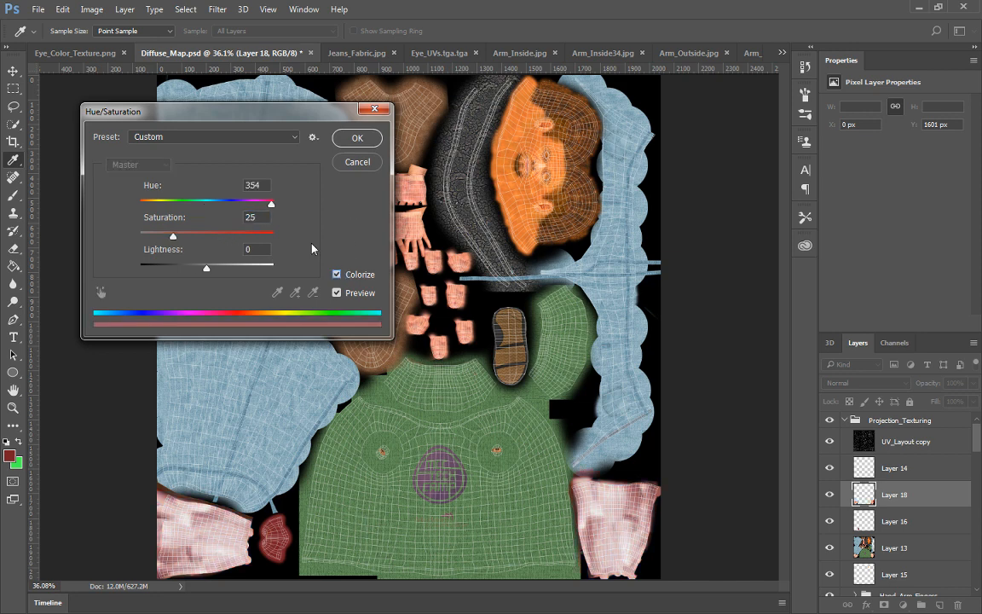
left_click_drag(272, 206, 242, 238)
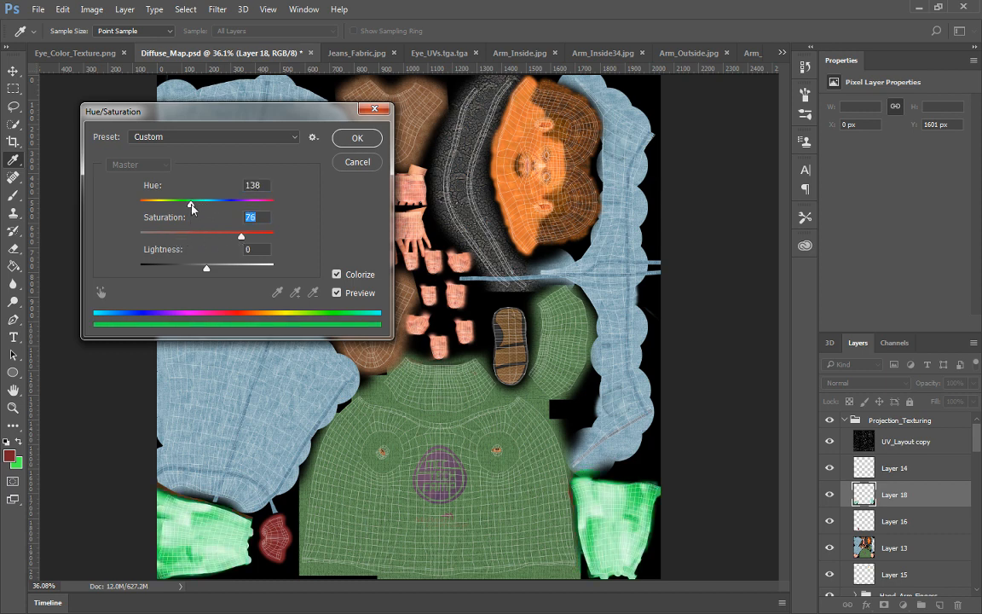
left_click_drag(190, 205, 158, 205)
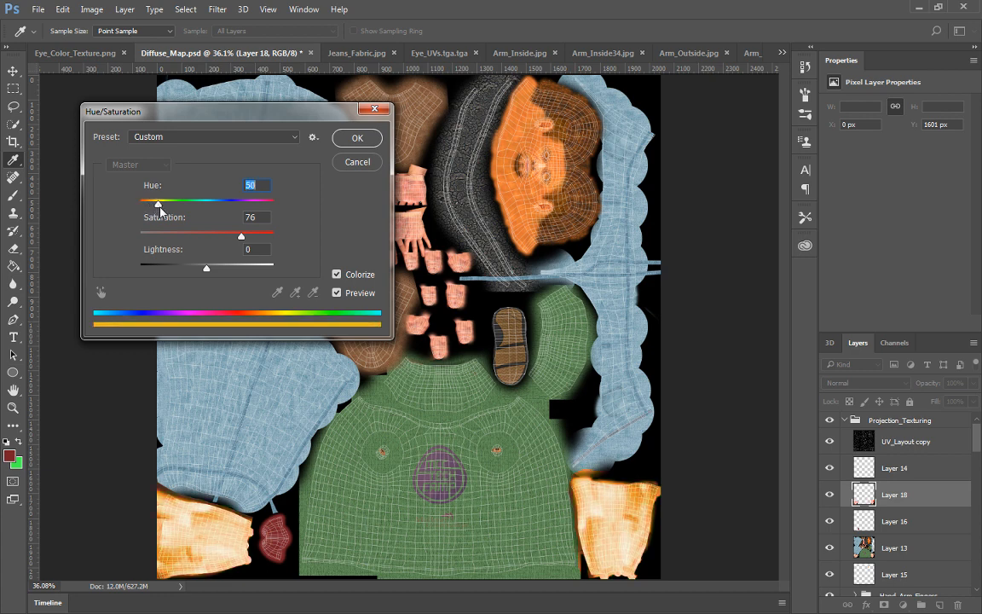
left_click_drag(205, 268, 183, 273)
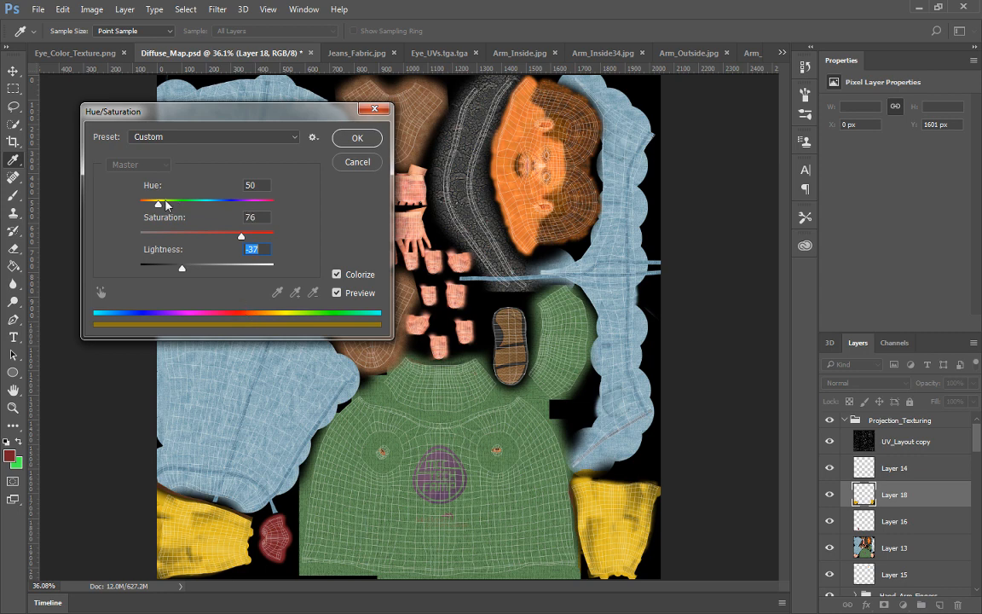
left_click_drag(158, 205, 125, 209)
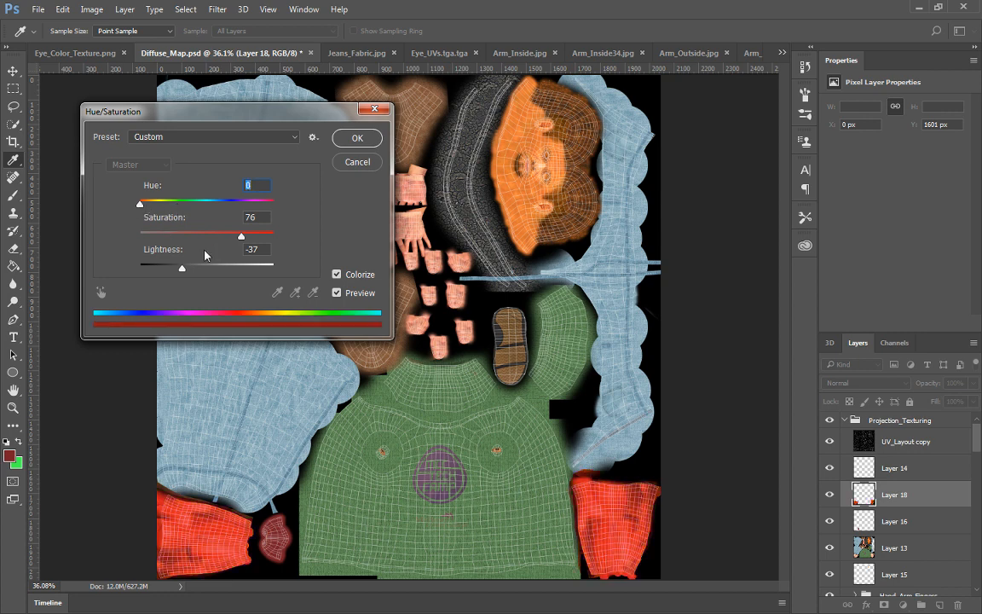
left_click_drag(183, 269, 196, 239)
left_click(351, 161)
key("l")
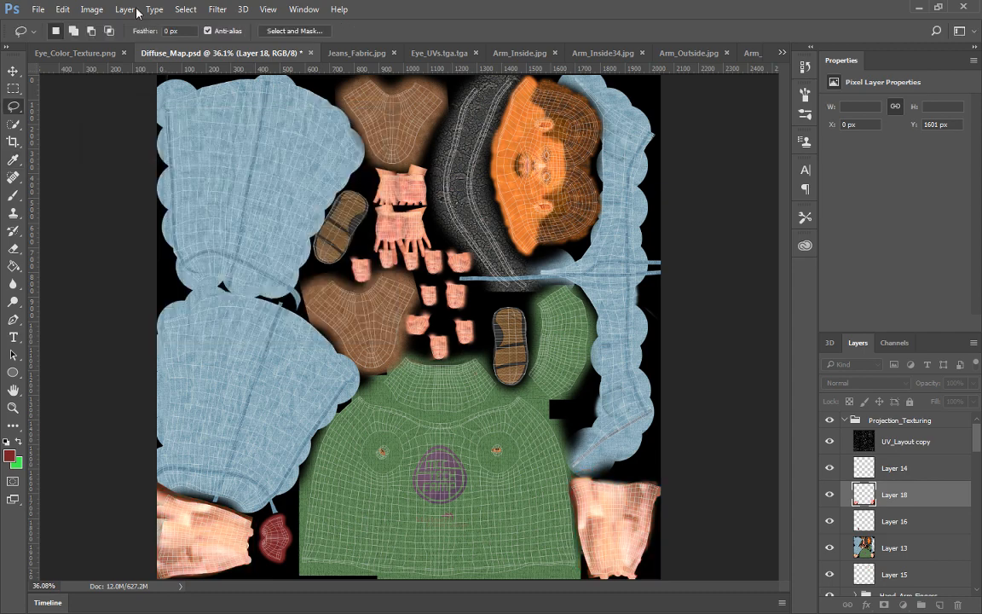
Try the Warming Filter (85), Warming Filter (LBA) and Red photo filters on the arm layer, with a density of 48%
left_click(94, 9)
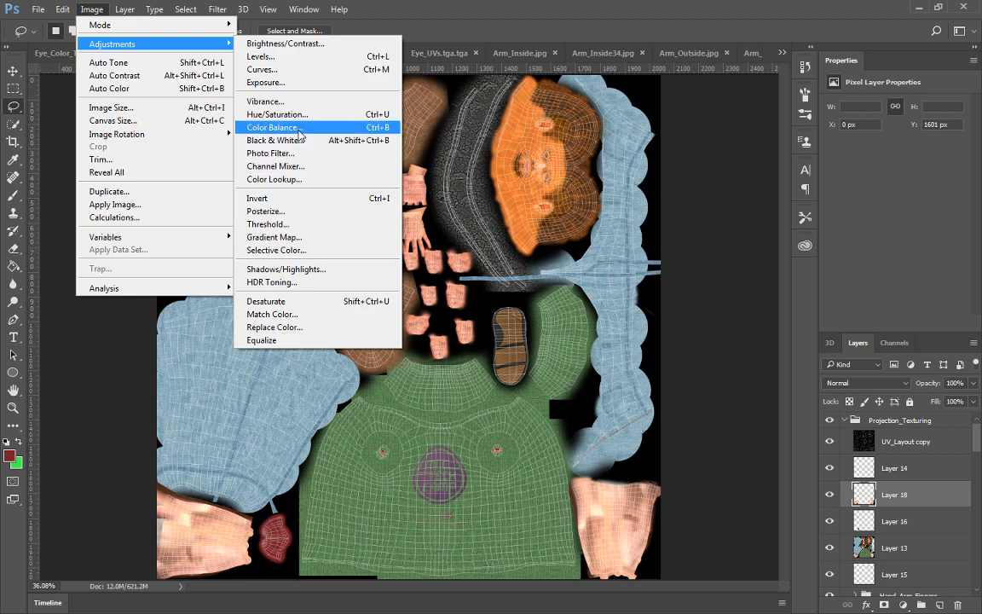
left_click(277, 152)
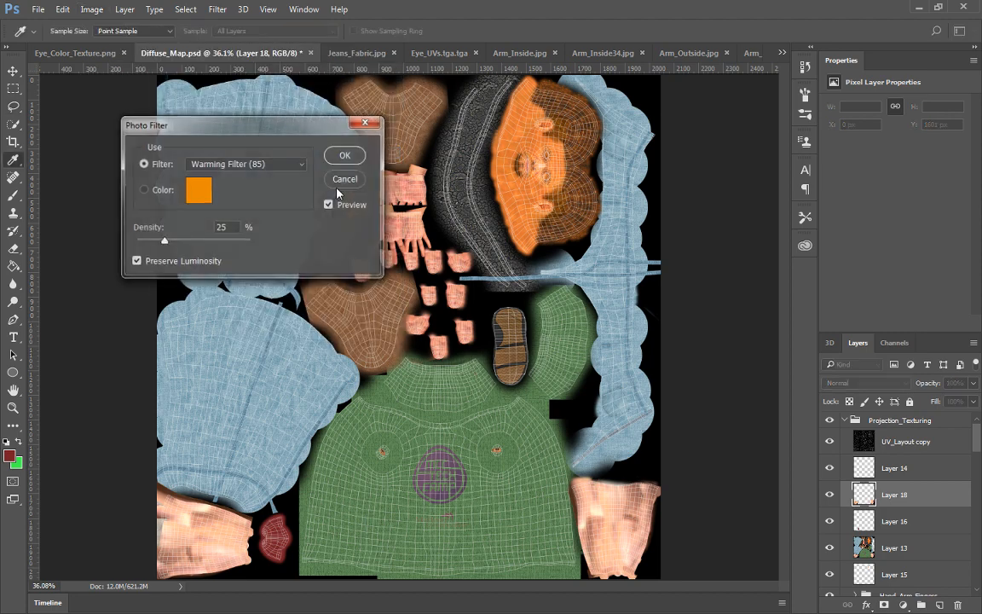
left_click(158, 193)
left_click(143, 163)
left_click(247, 164)
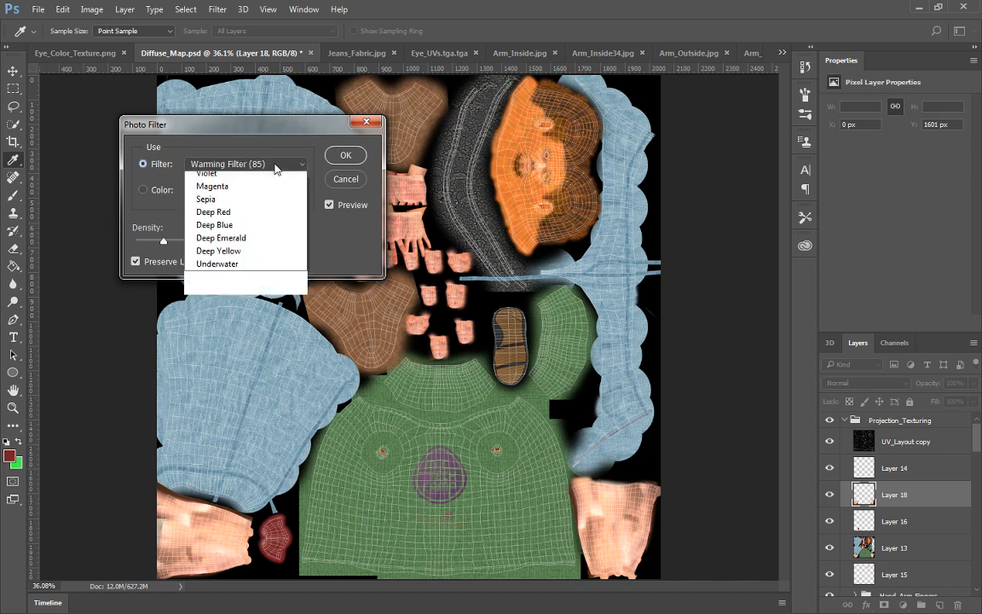
left_click(271, 191)
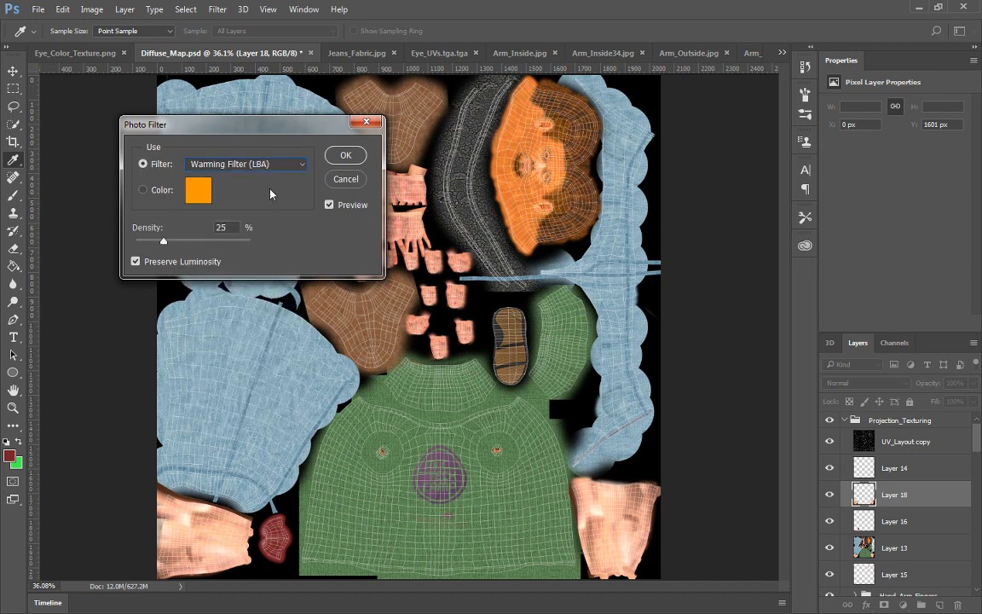
left_click(280, 160)
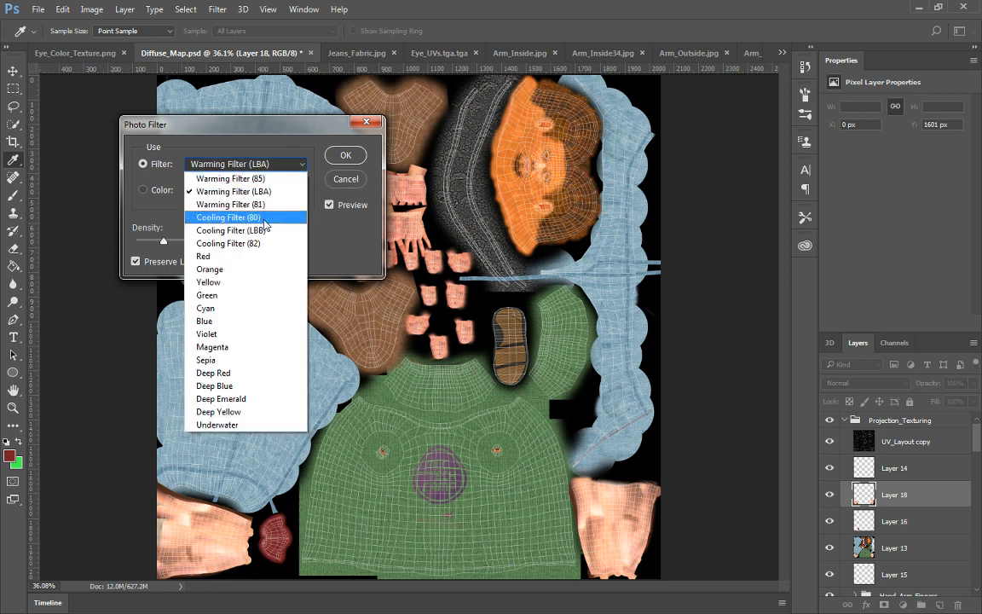
left_click(255, 255)
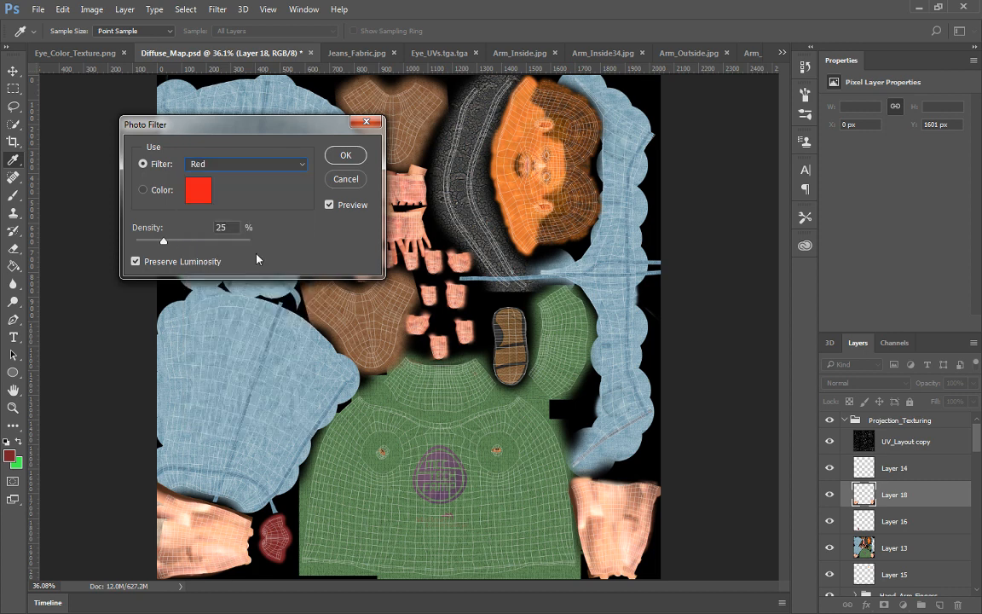
left_click(273, 169)
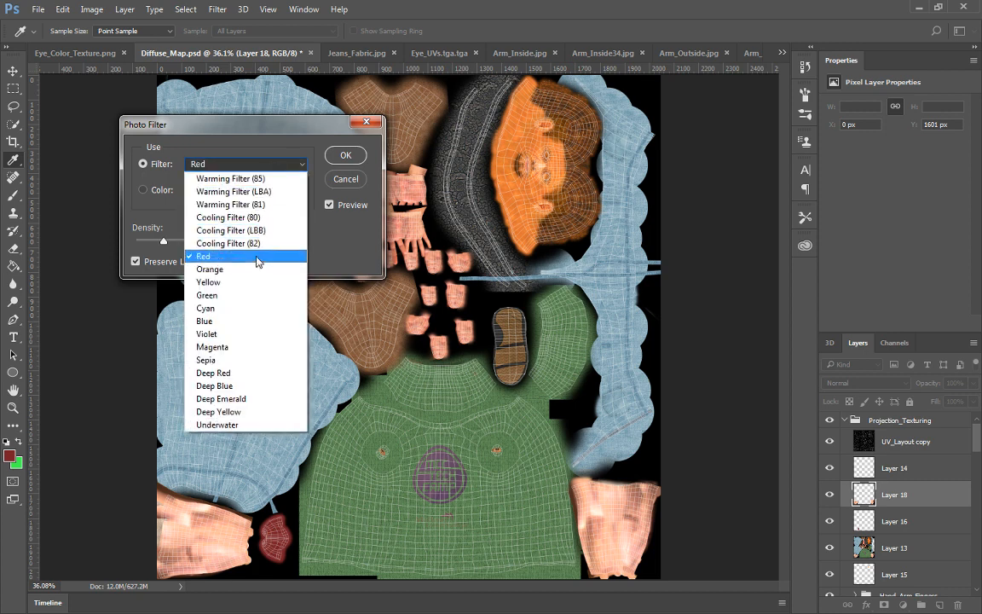
left_click(256, 179)
left_click_drag(163, 241, 210, 243)
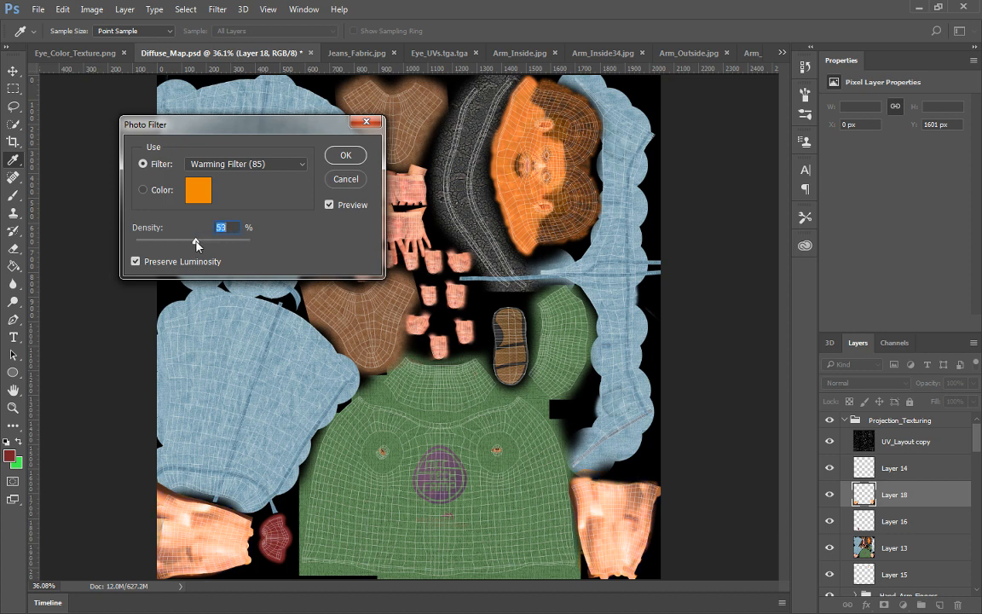
left_click(247, 164)
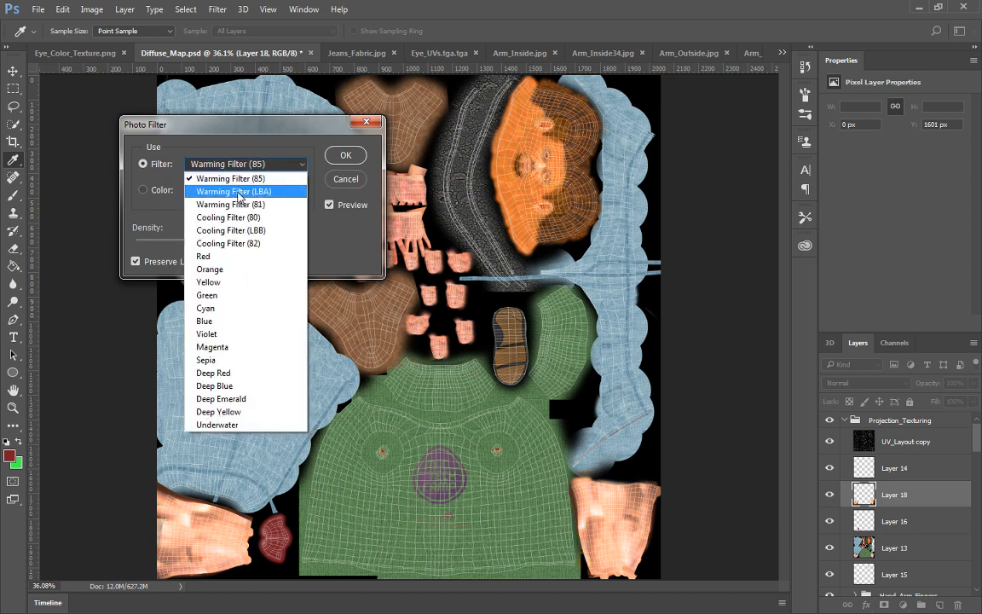
left_click(242, 256)
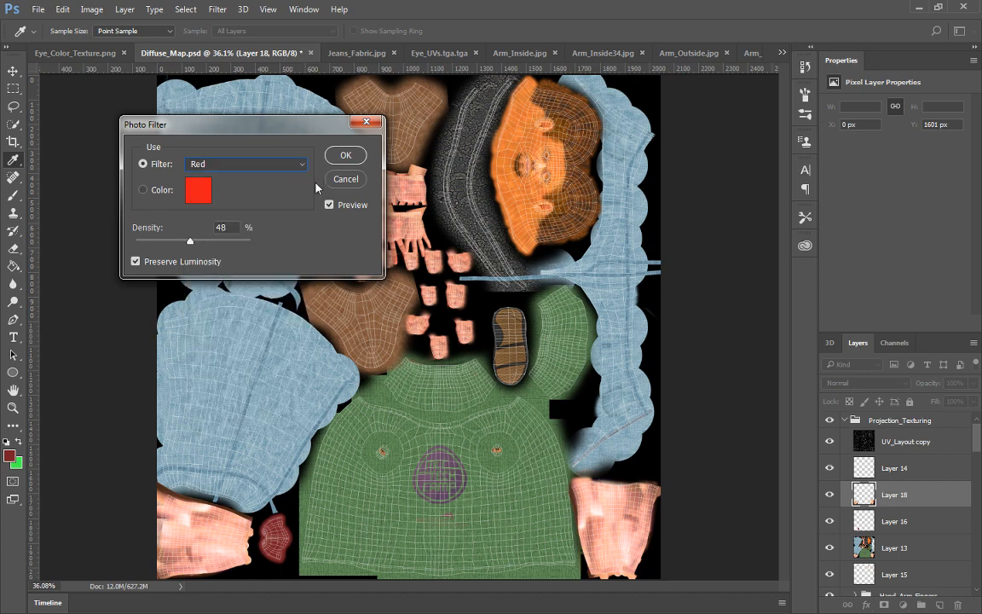
key("Return")
left_click(91, 9)
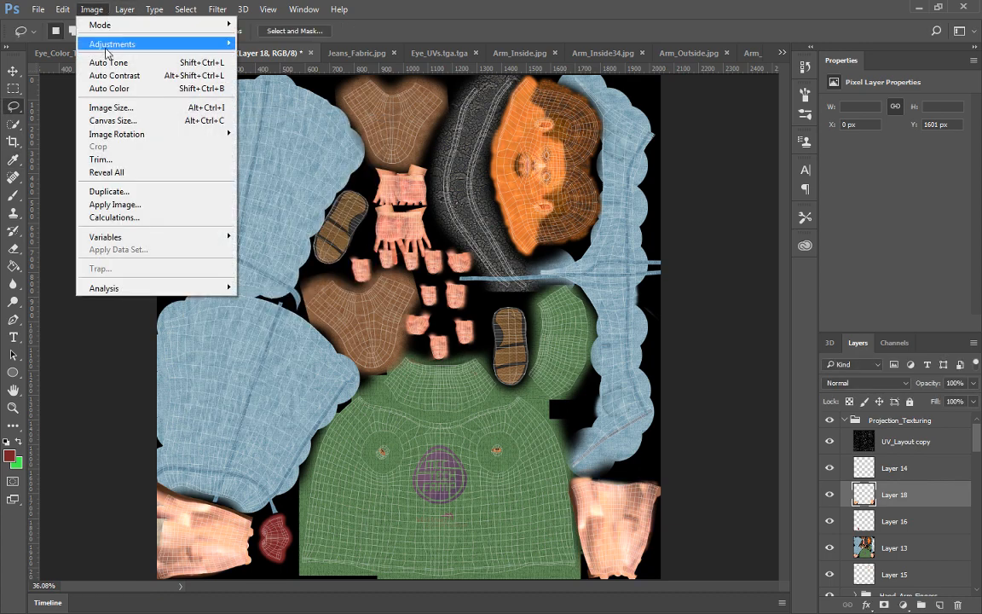
left_click(129, 44)
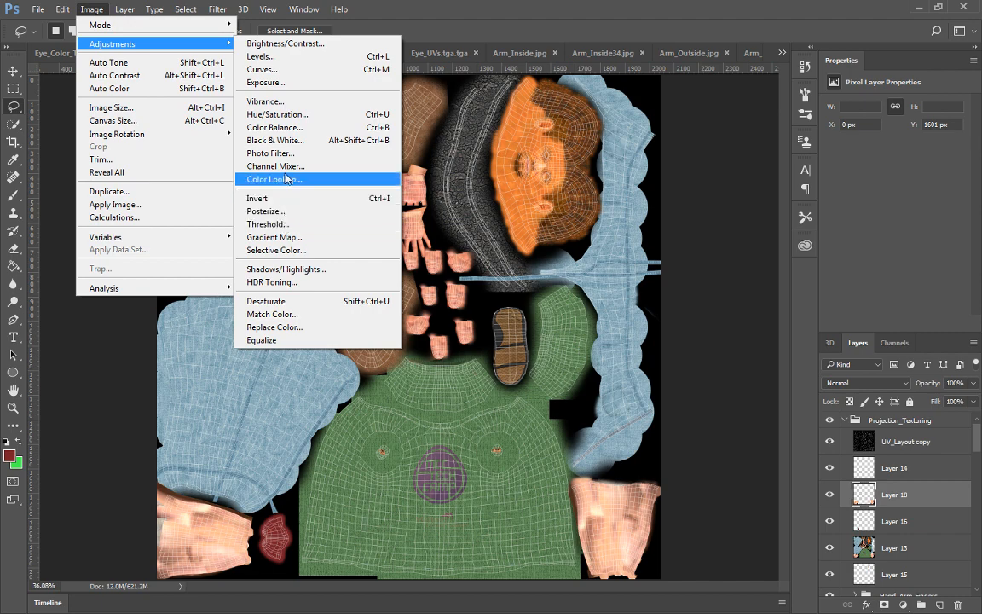
left_click(277, 250)
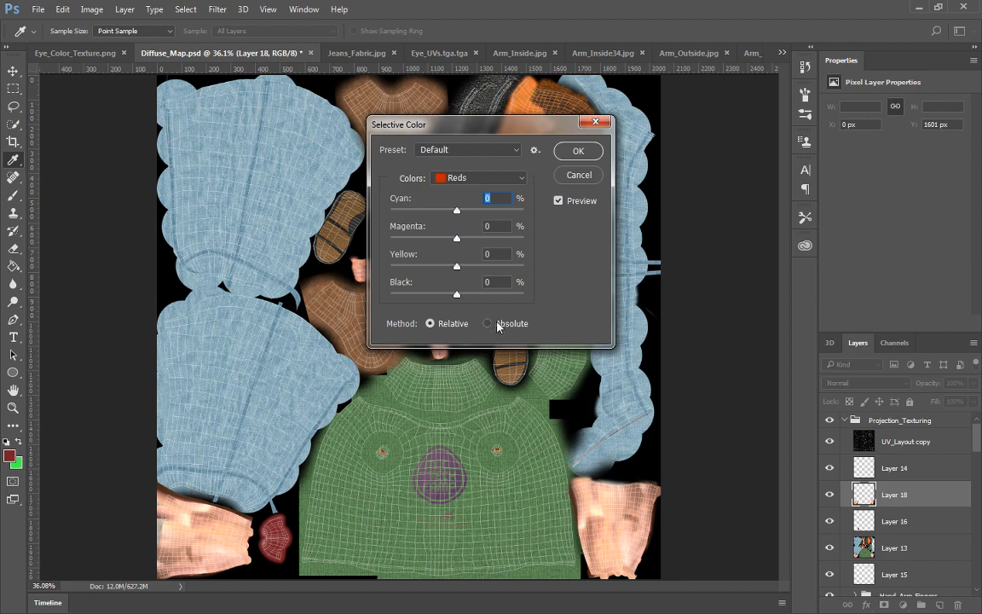
left_click(563, 175)
key("l")
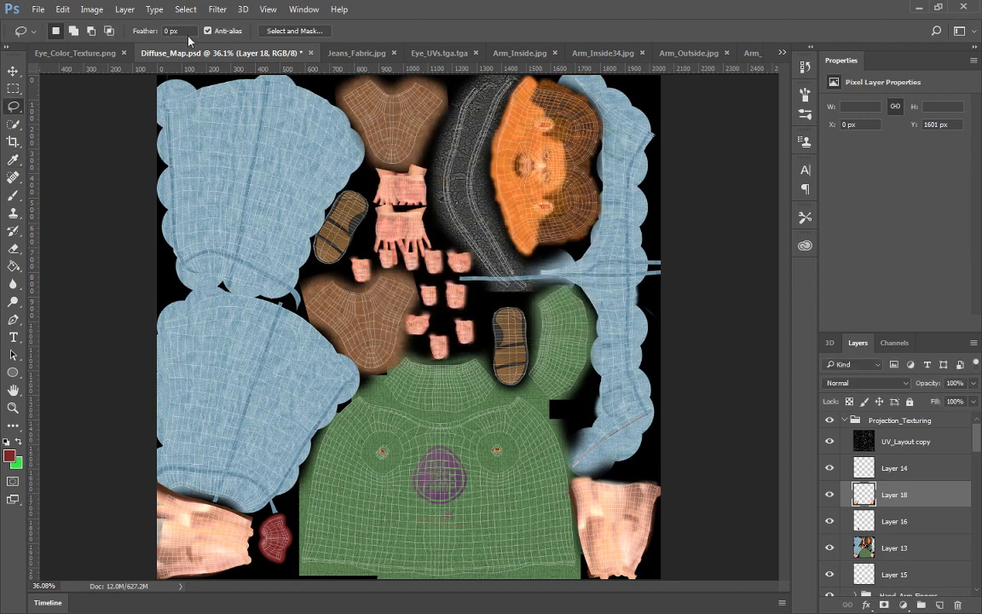
Add a Color Overlay layer style to the arm layer, Layer 18, keeping the arm islands in view
left_click(91, 9)
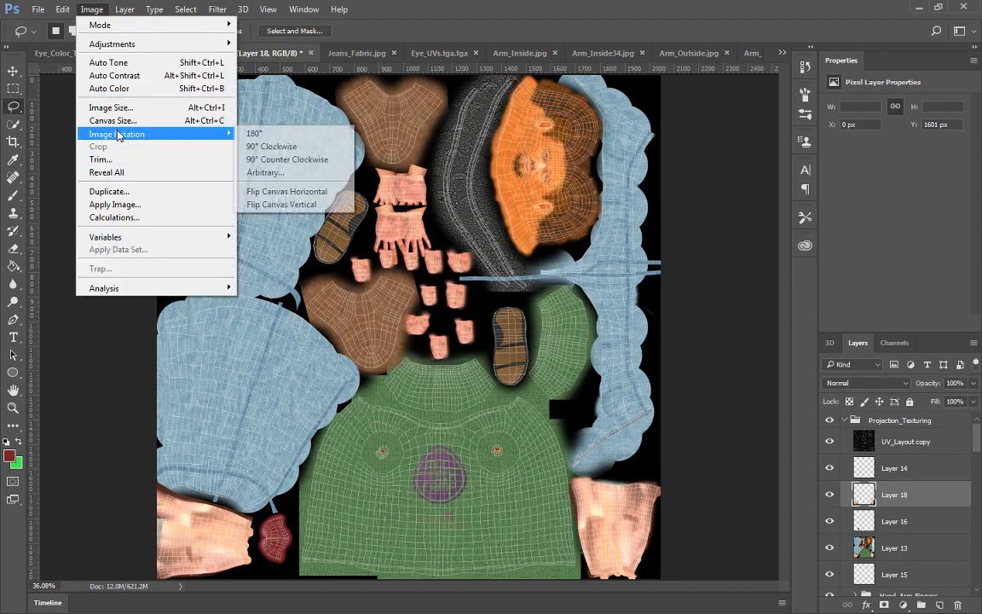
left_click(117, 10)
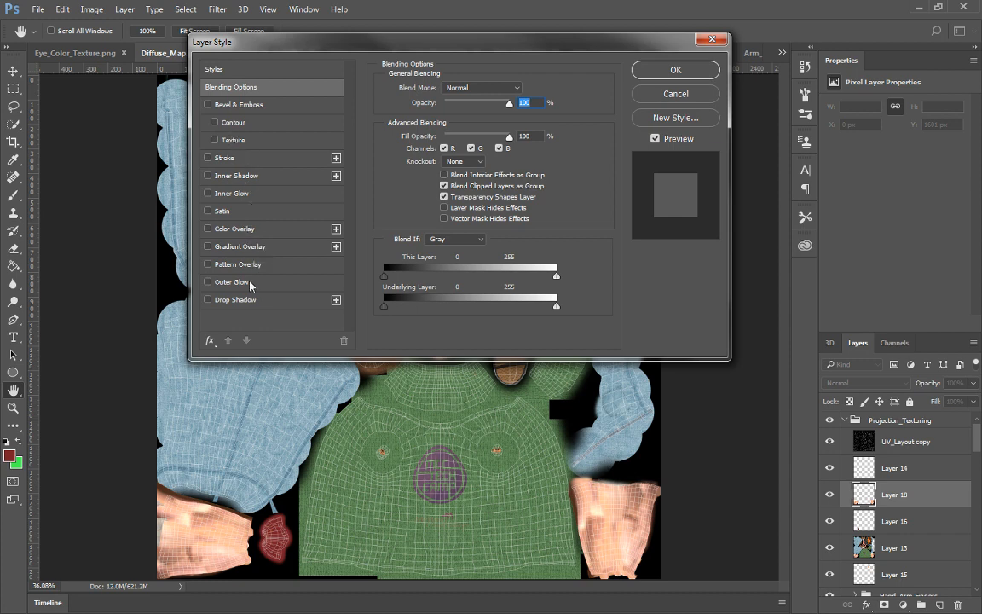
left_click(245, 228)
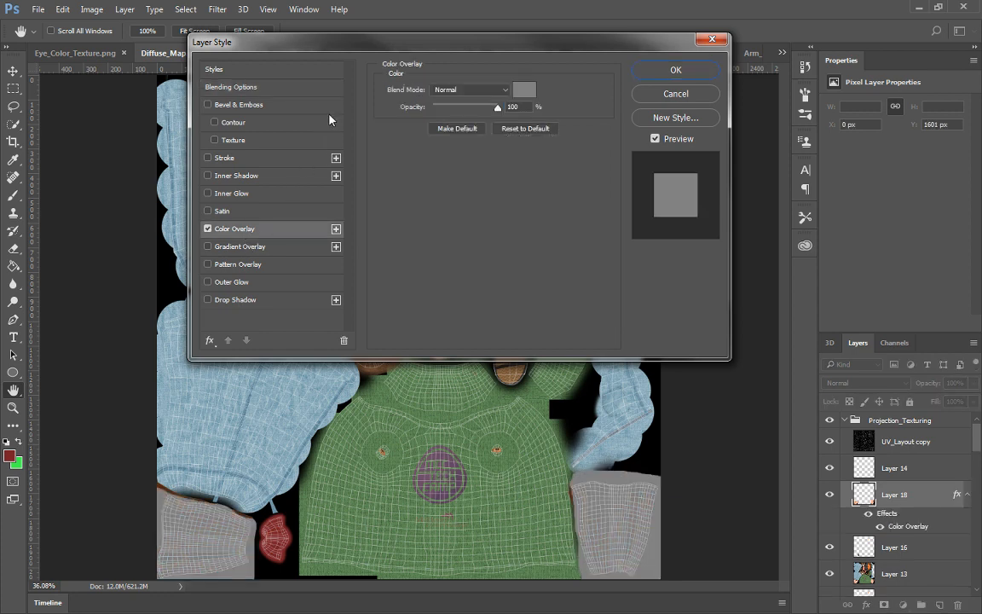
left_click_drag(338, 51, 142, 88)
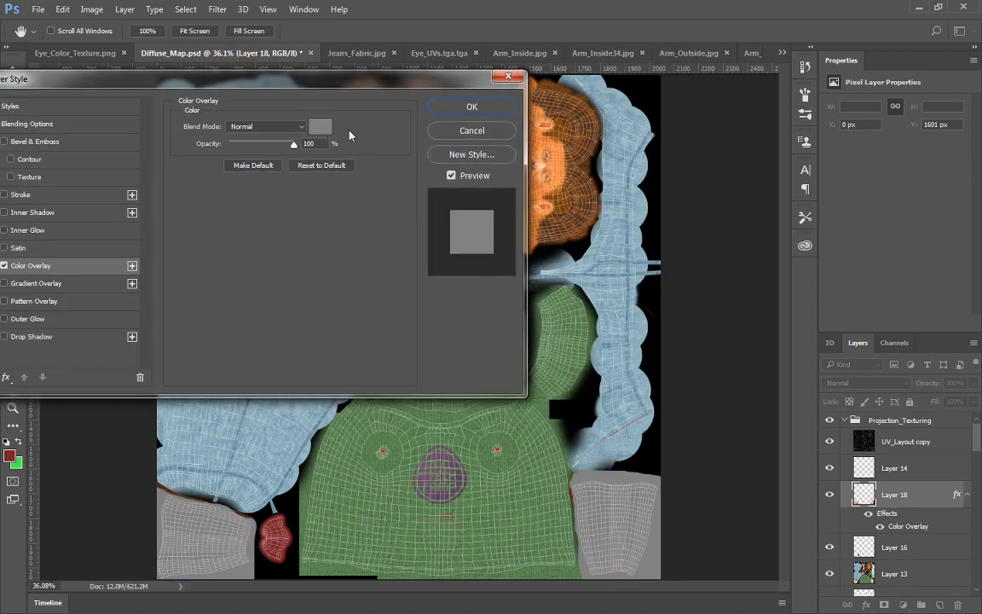
Sample the face's orange (ee7b38) as the overlay colour and apply the Color Overlay at 18% opacity
left_click(319, 126)
left_click_drag(503, 156, 500, 180)
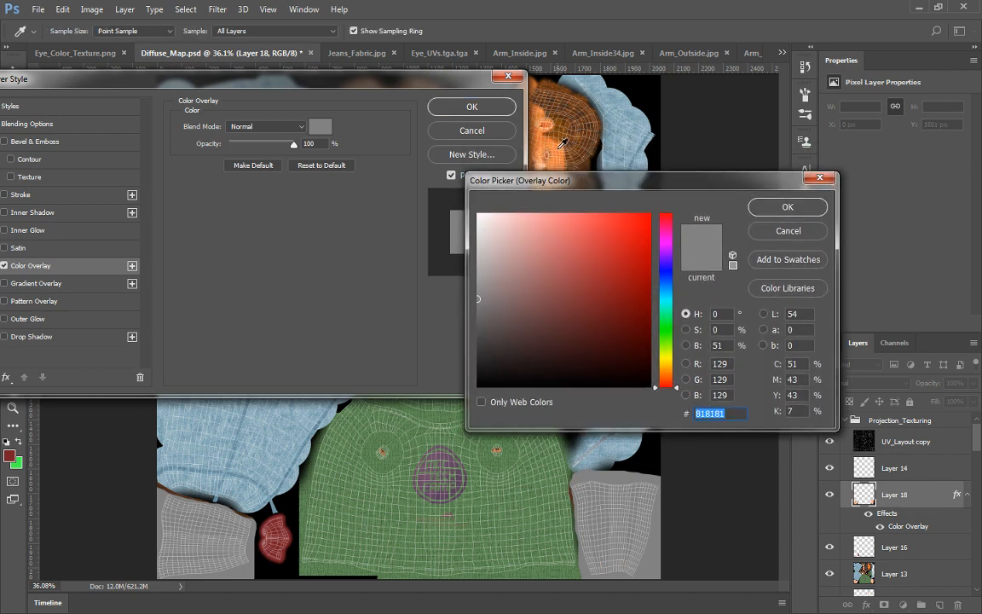
left_click(558, 153)
left_click(561, 150)
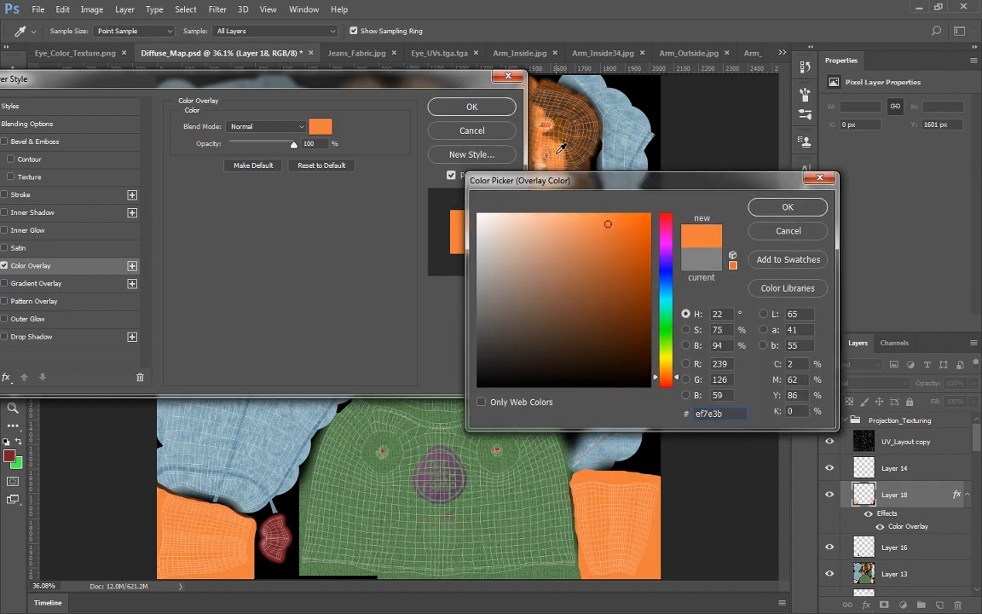
left_click(561, 149)
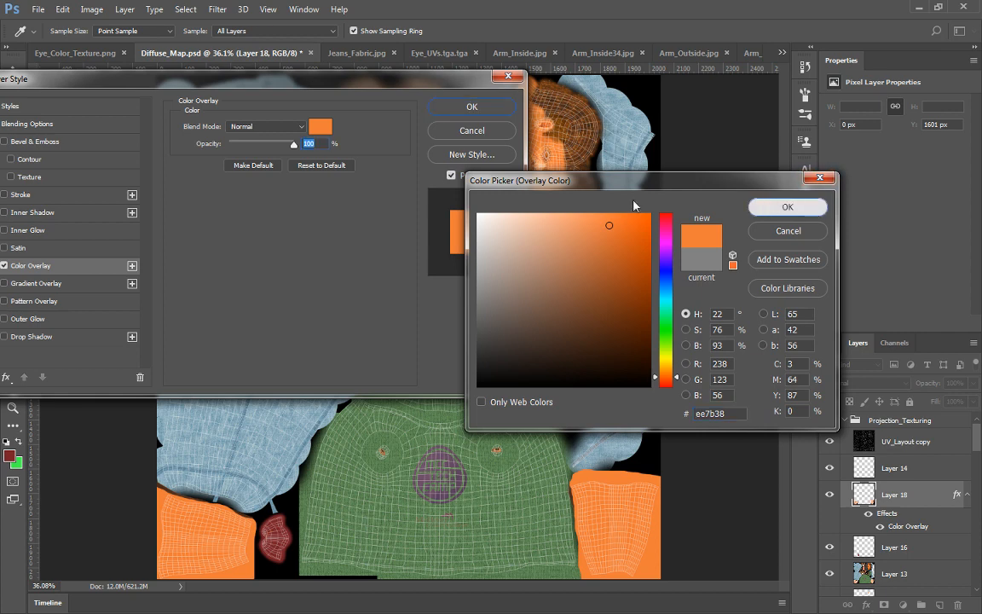
left_click(788, 206)
left_click_drag(293, 145, 243, 148)
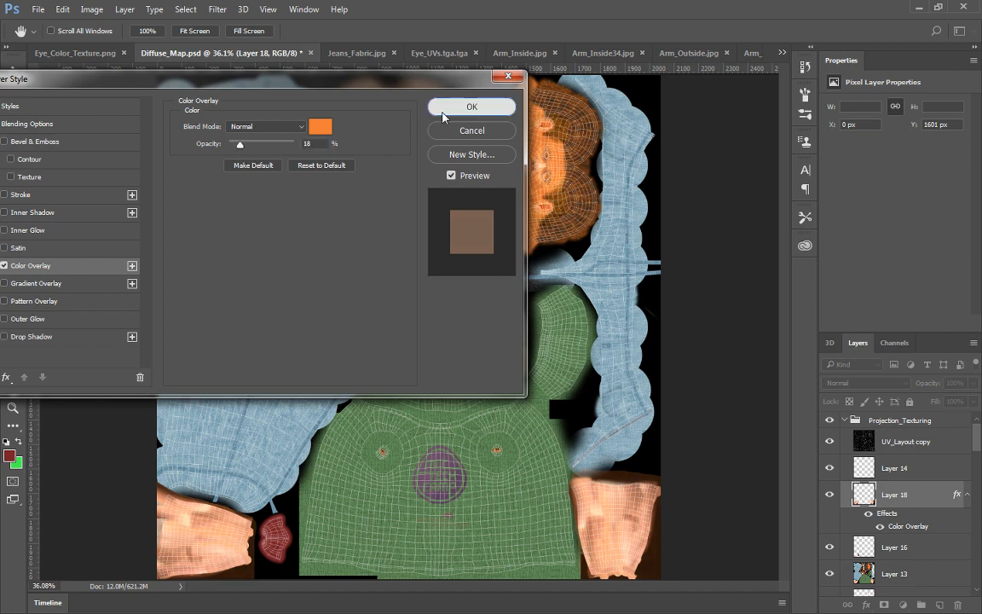
left_click(471, 107)
Apply a legacy Brightness/Contrast adjustment to Layer 18 with brightness -56 and contrast 36
left_click(92, 10)
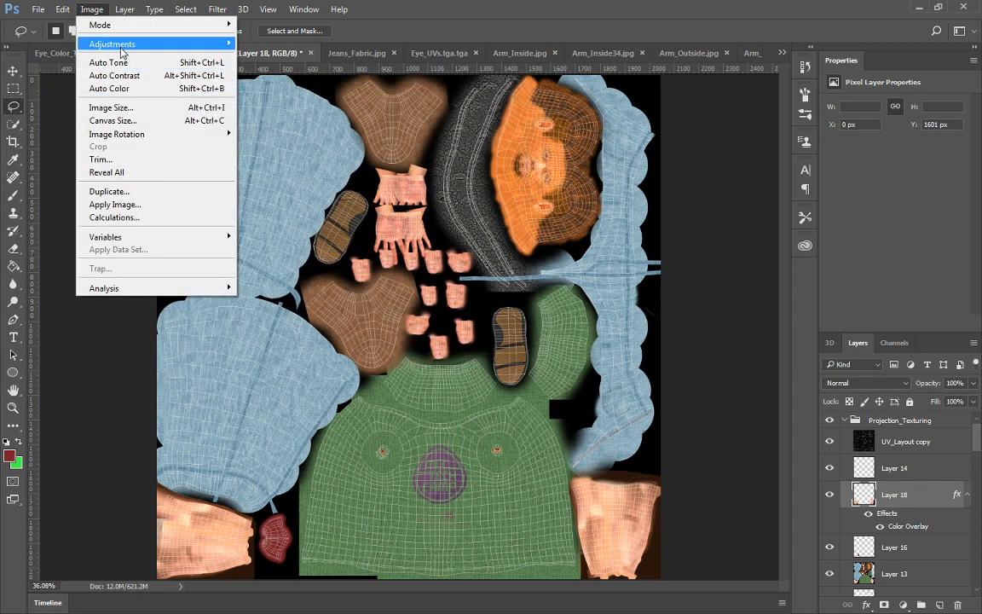
mouse_move(106, 41)
left_click(277, 42)
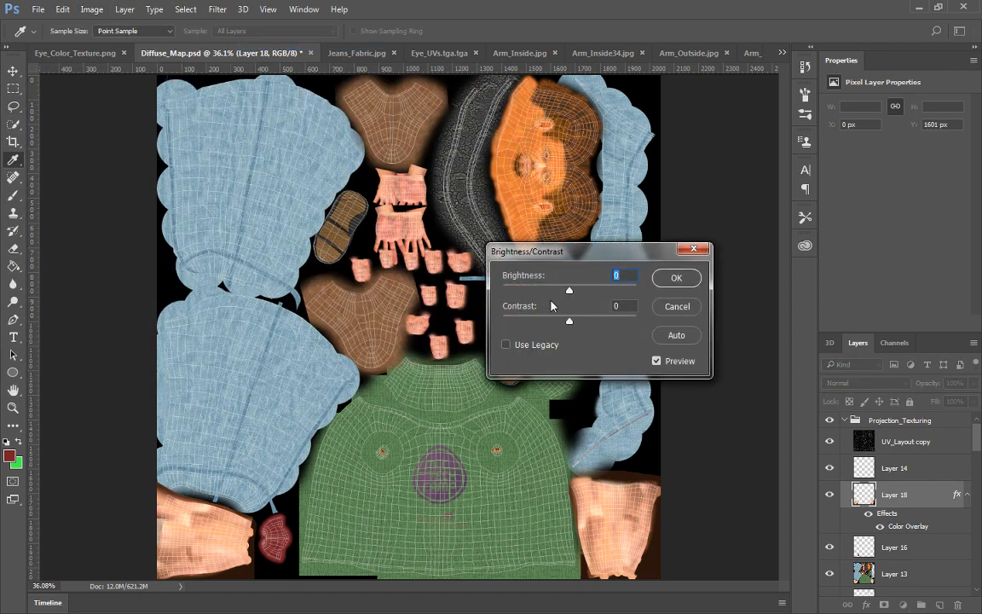
left_click(550, 345)
left_click_drag(570, 290, 555, 292)
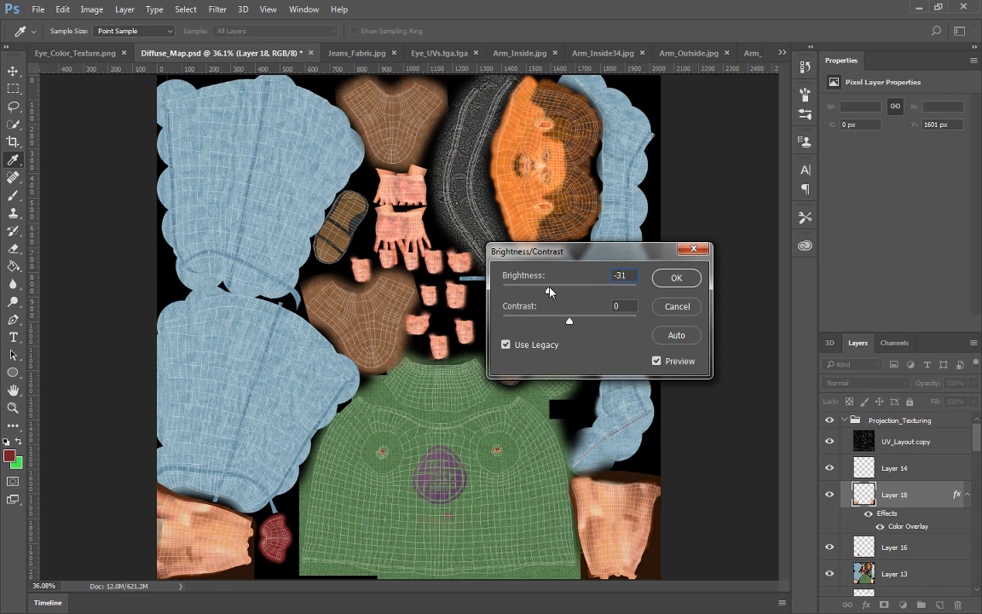
left_click_drag(569, 321, 585, 325)
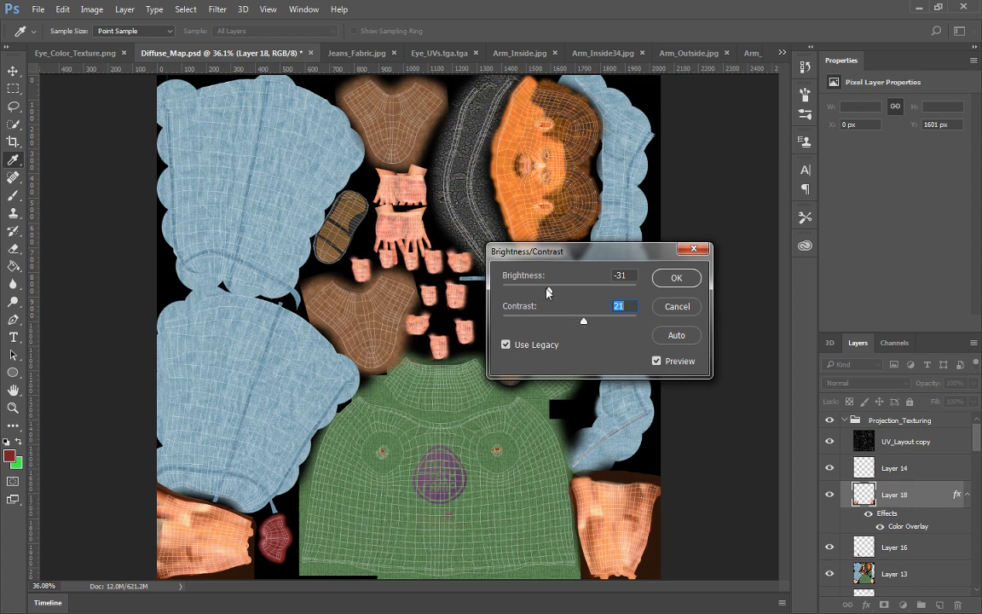
left_click_drag(549, 290, 532, 289)
left_click_drag(583, 321, 600, 330)
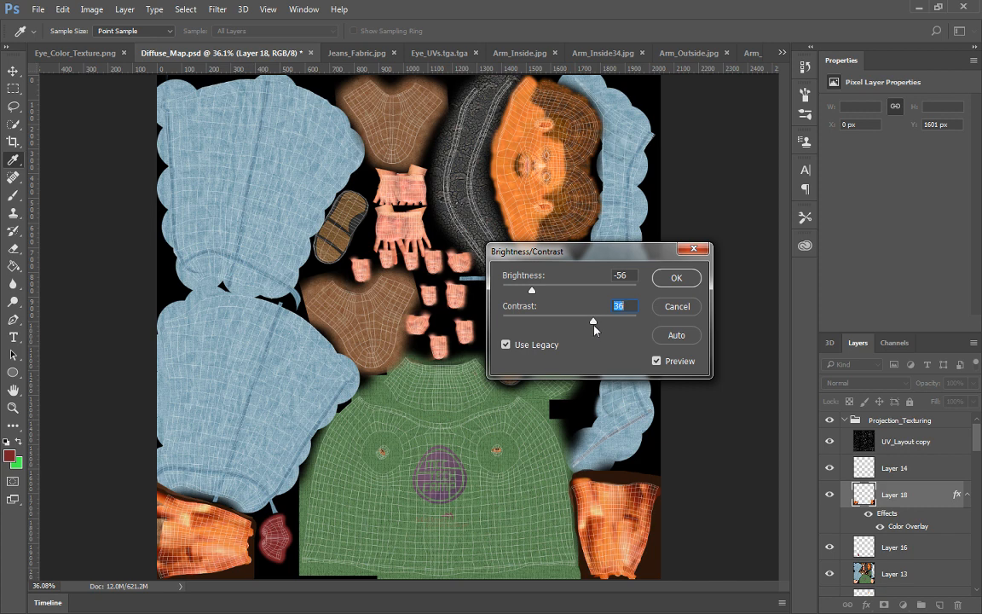
left_click(676, 277)
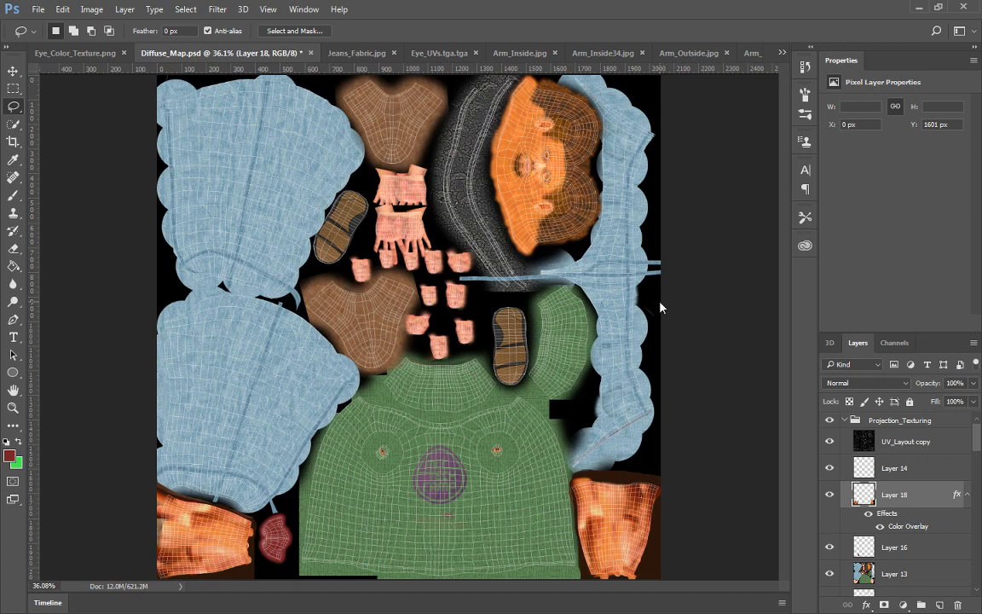
Toggle Layer 18's visibility to compare the recoloured arm islands with the original ones
key("ctrl+shift+s")
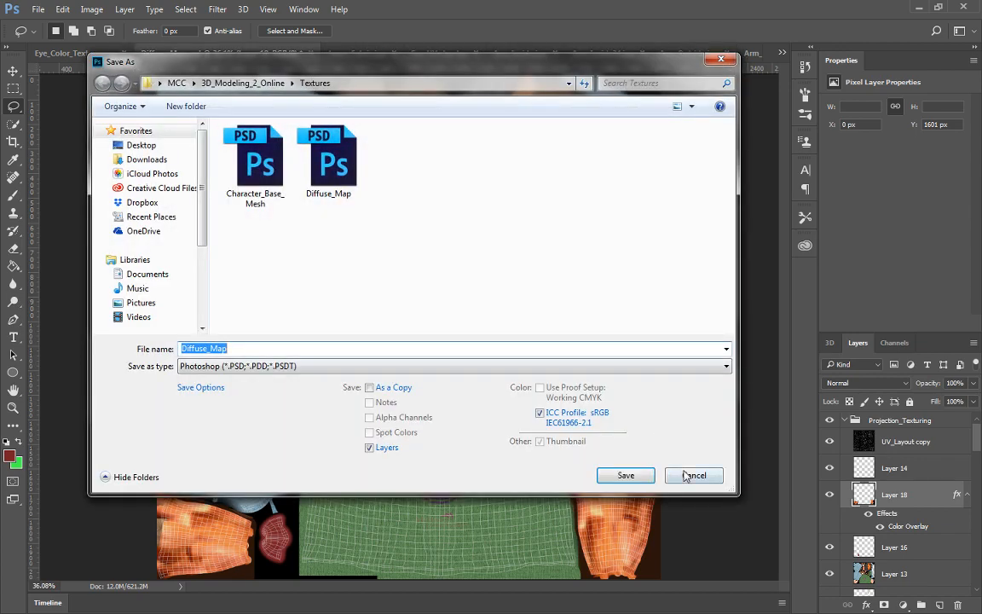
left_click(687, 475)
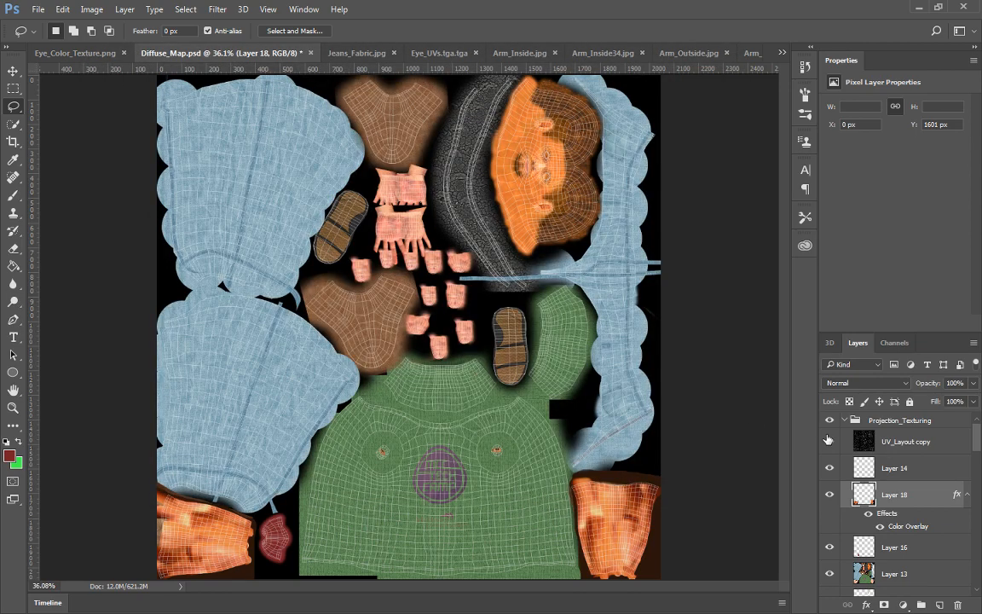
left_click(829, 494)
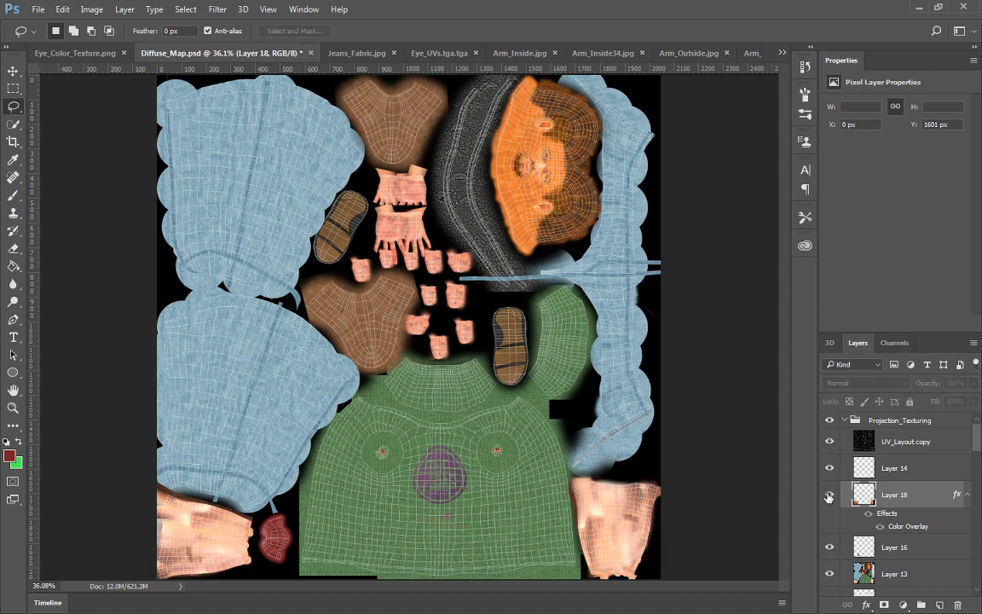
left_click(829, 494)
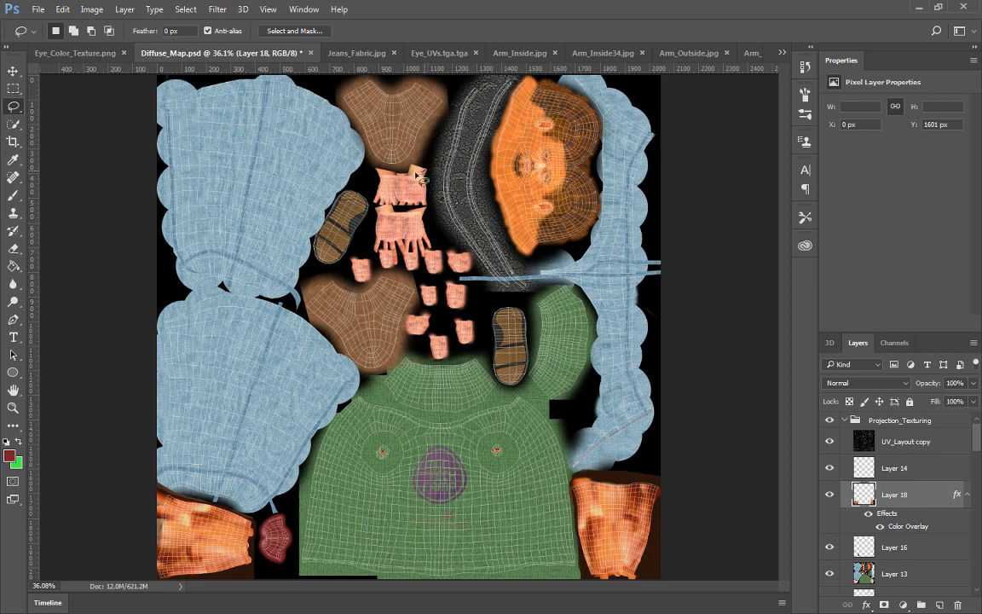
Lasso the hand and finger islands, copy them from Layer 13 and paste them as a new layer above Layer 18
mouse_move(371, 180)
left_mouse_down()
mouse_move(370, 256)
mouse_move(344, 274)
mouse_move(355, 291)
mouse_move(395, 274)
mouse_move(419, 286)
mouse_move(414, 345)
left_mouse_up()
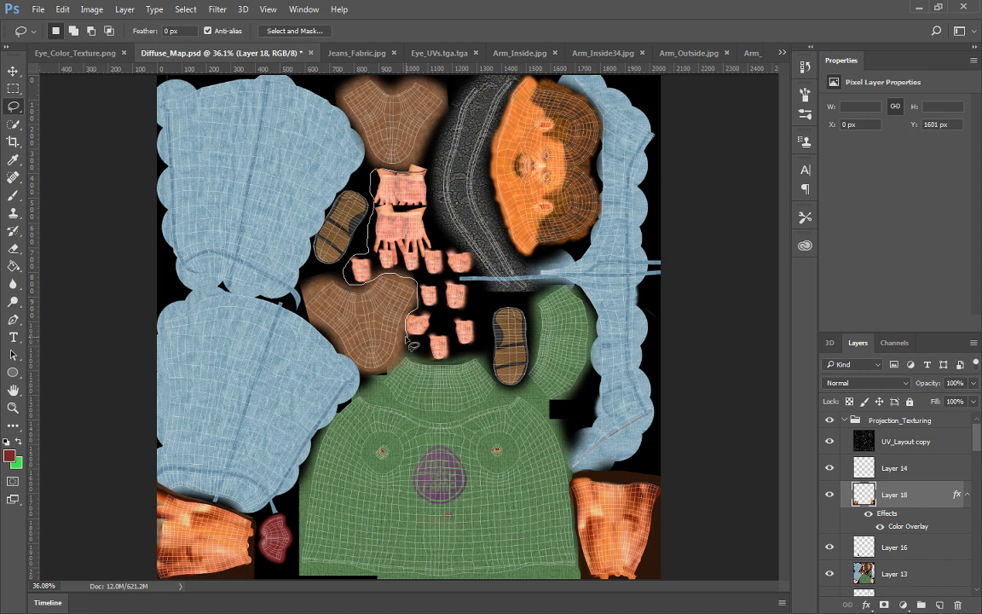
mouse_move(412, 346)
left_mouse_down()
mouse_move(444, 367)
mouse_move(459, 363)
mouse_move(484, 328)
mouse_move(482, 296)
mouse_move(475, 260)
mouse_move(442, 226)
mouse_move(433, 179)
mouse_move(381, 166)
left_mouse_up()
key("ctrl+c")
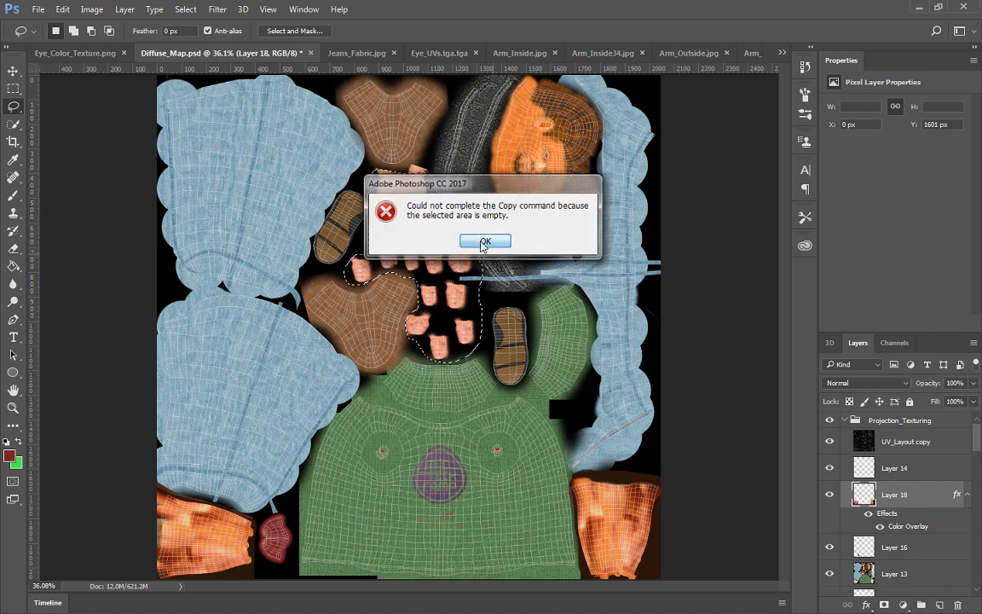
left_click(485, 239)
left_click(913, 581)
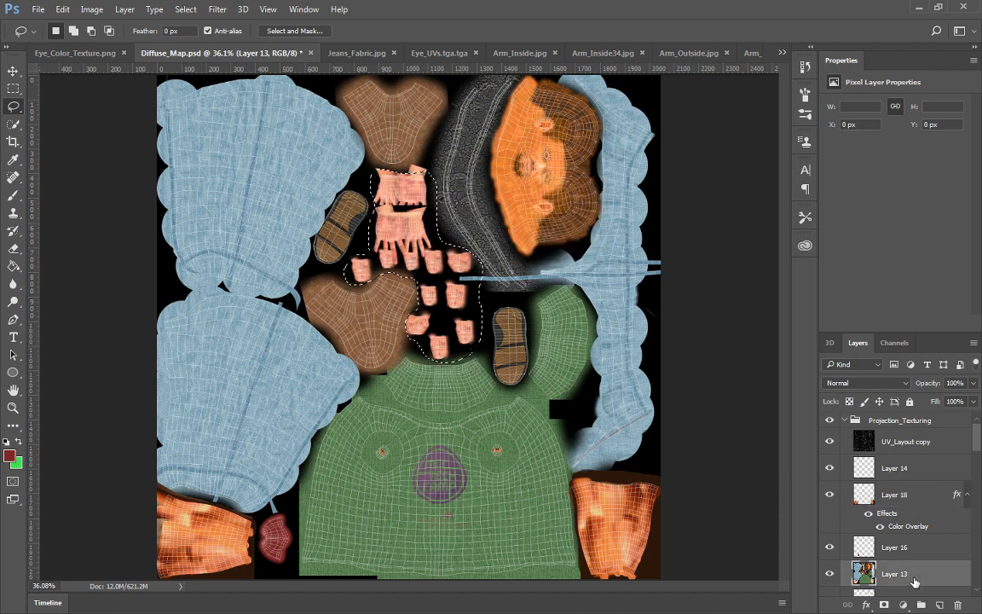
left_click(910, 497)
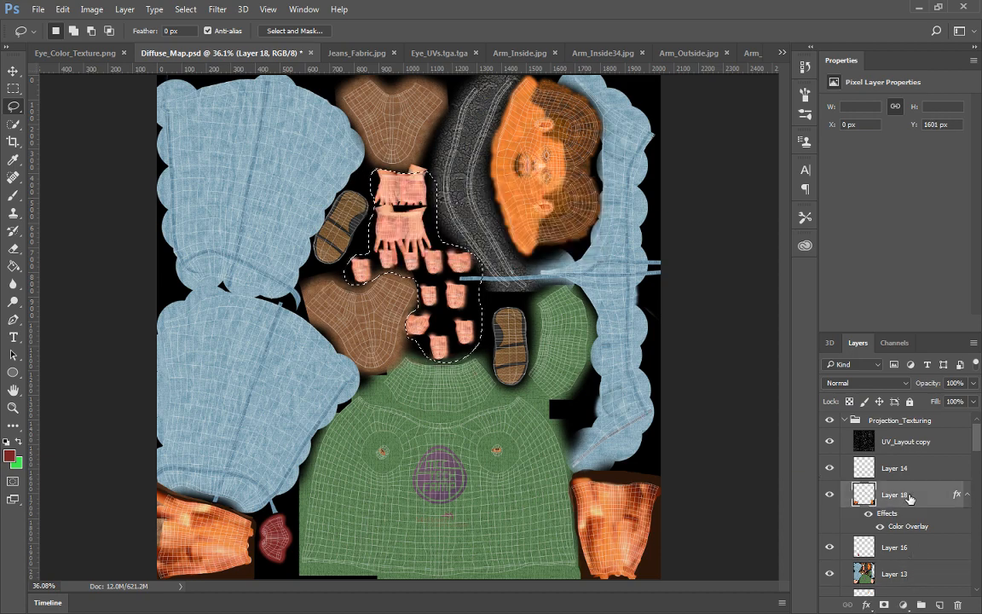
key("ctrl+v")
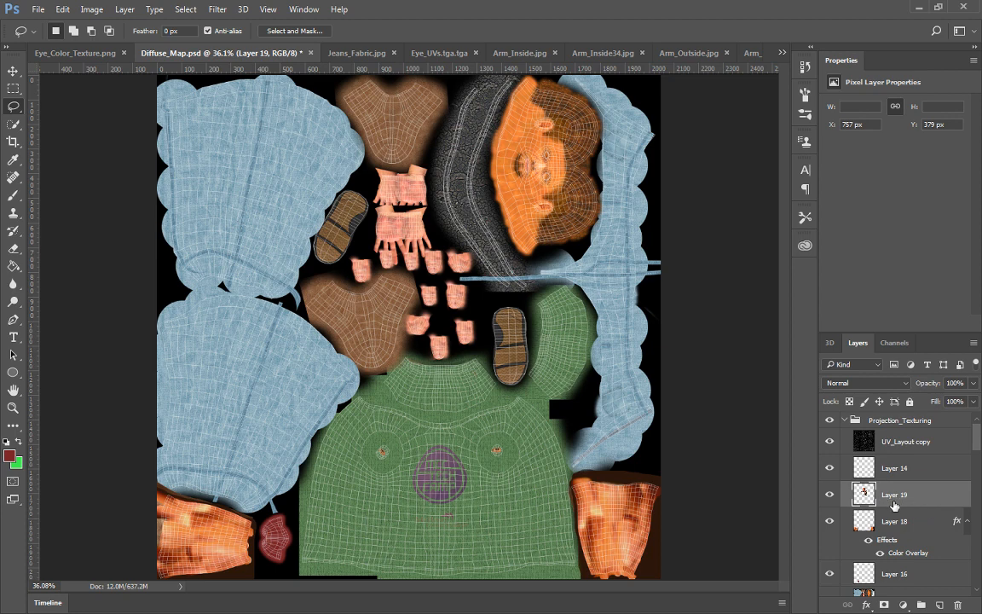
Move Layer 18 above the pasted hand layer, Layer 19, and merge the two layers
left_click(907, 526)
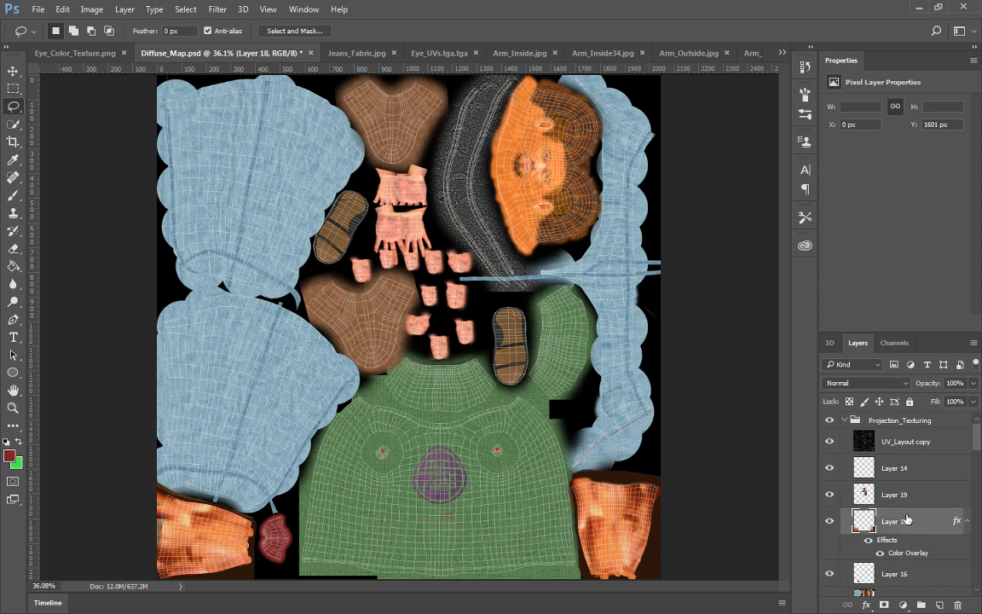
left_click_drag(907, 526, 903, 504)
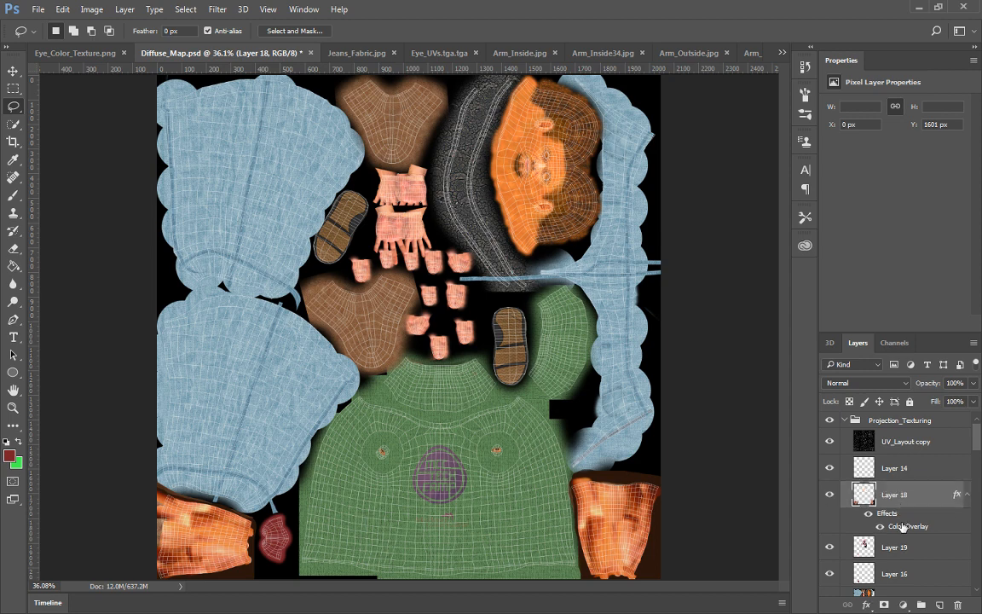
left_click(895, 546, "shift")
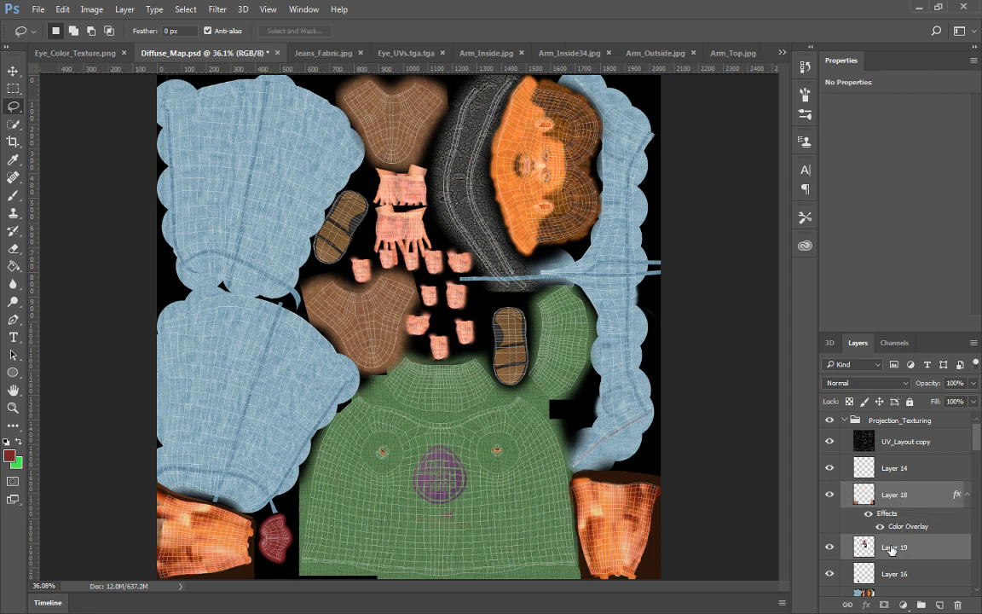
left_click(888, 496)
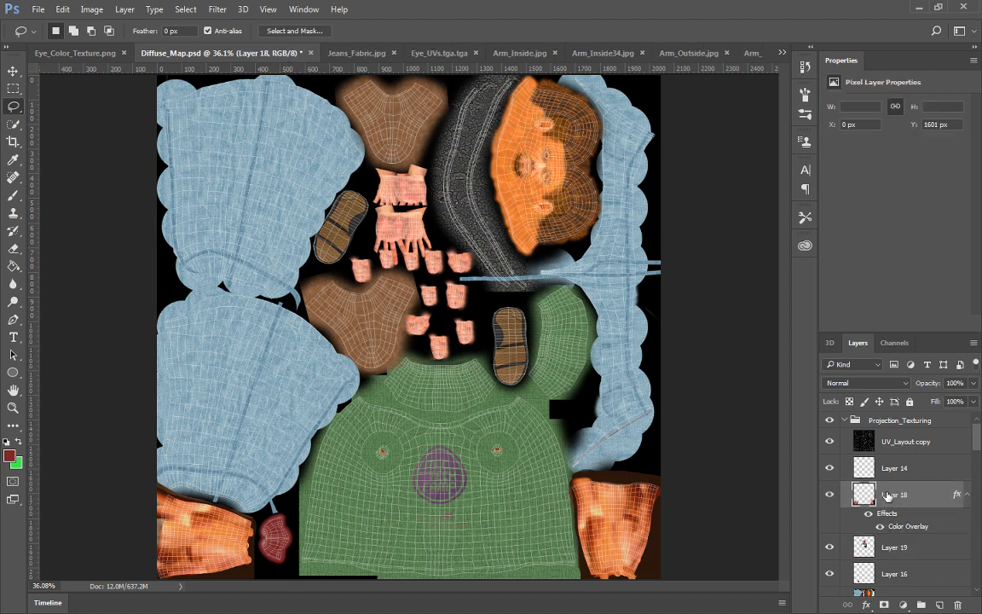
key("ctrl+v")
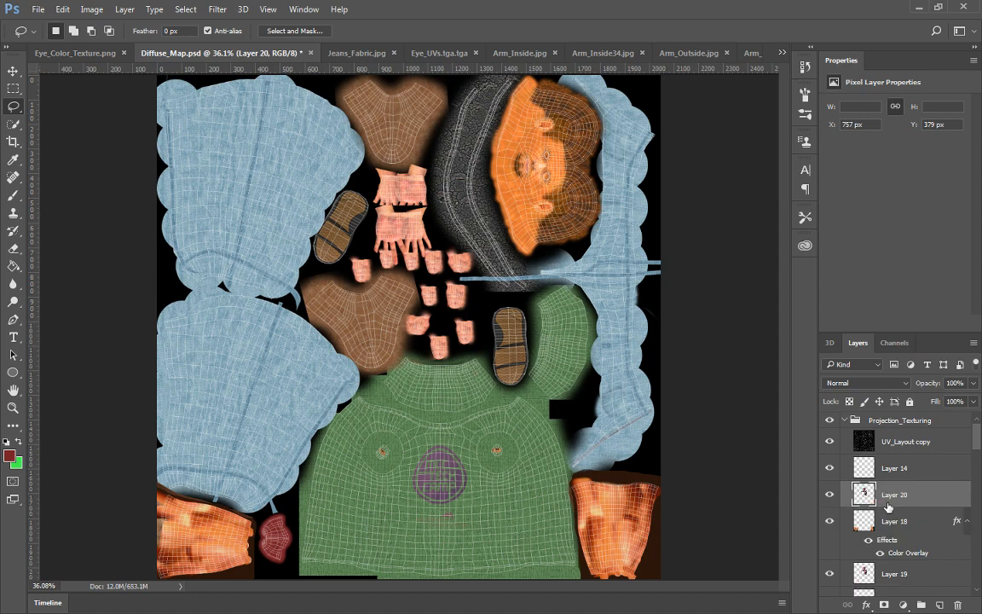
key("ctrl+z")
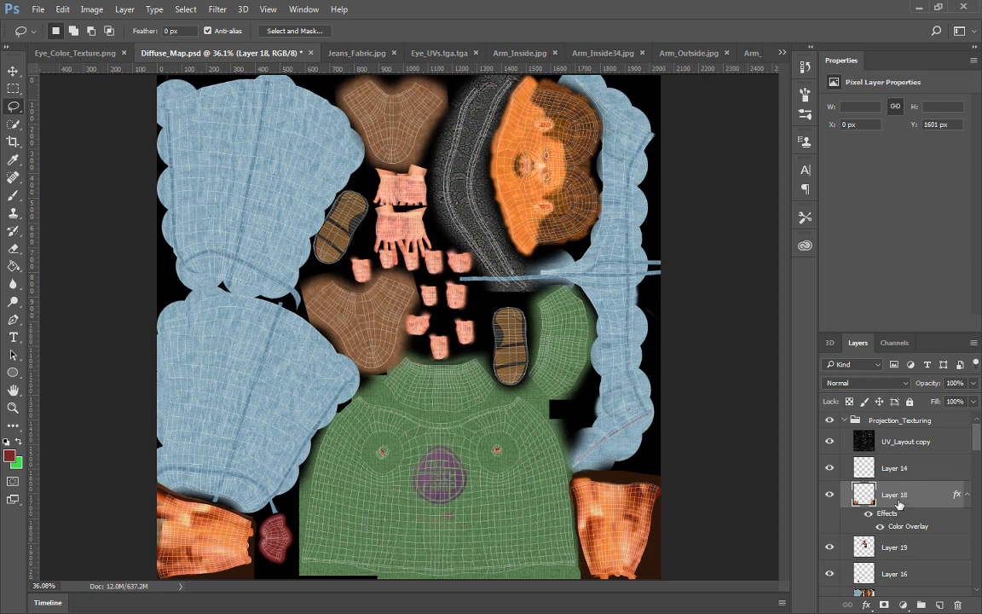
left_click(896, 547, "ctrl")
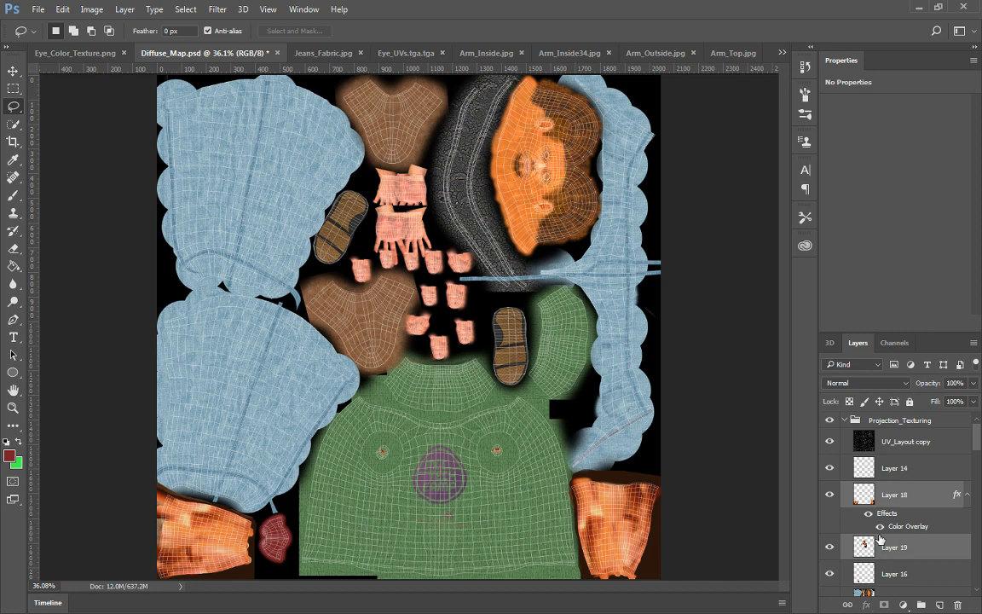
key("ctrl+e")
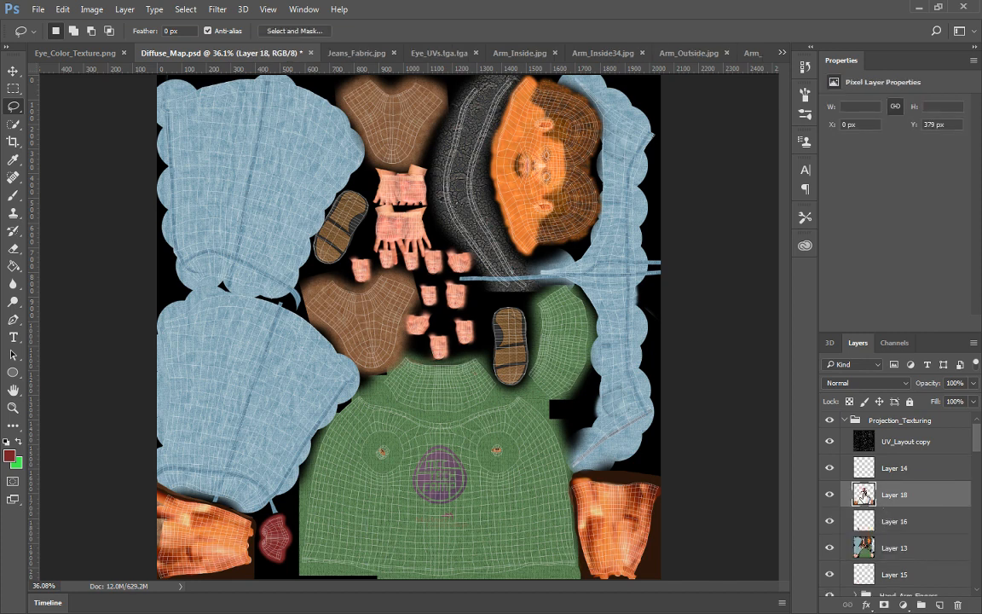
Check the merged layer's style options and its hand islands up close, and undo the merge of Layers 18 and 19
double_click(863, 495)
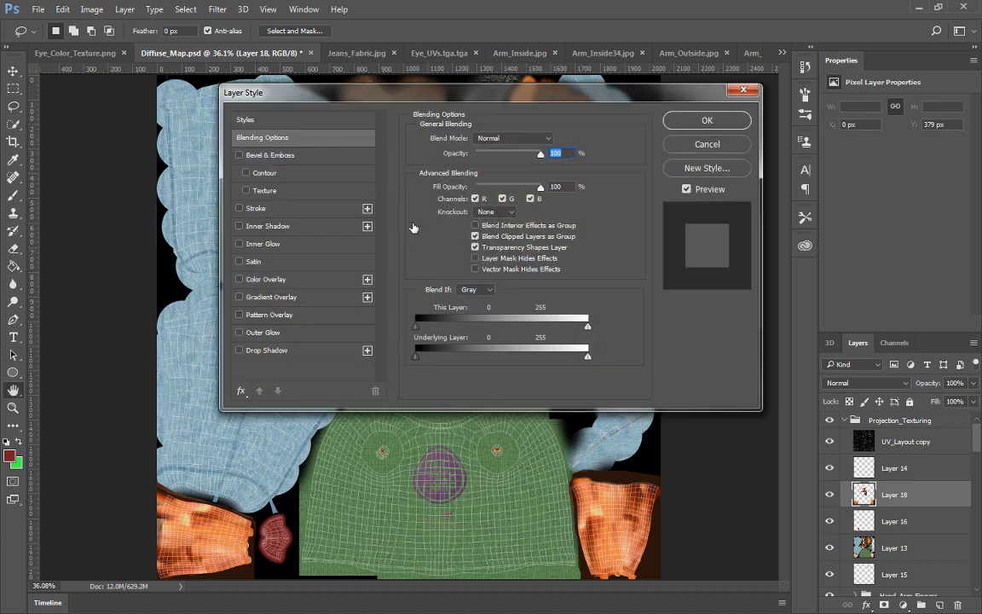
left_click(713, 149)
key("ctrl+plus")
key("ctrl+plus")
key("ctrl+plus")
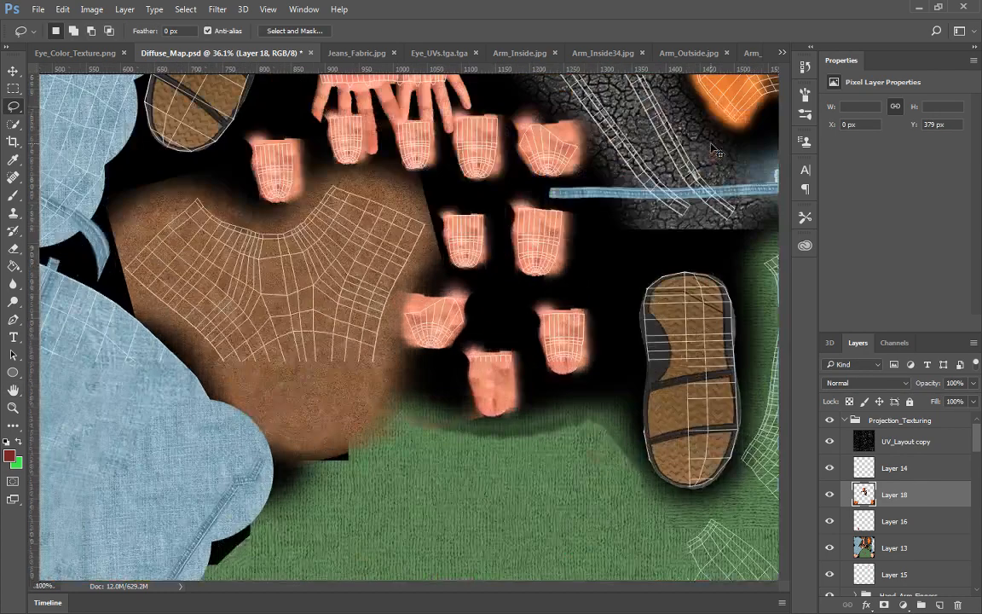
left_click_drag(641, 311, 646, 319)
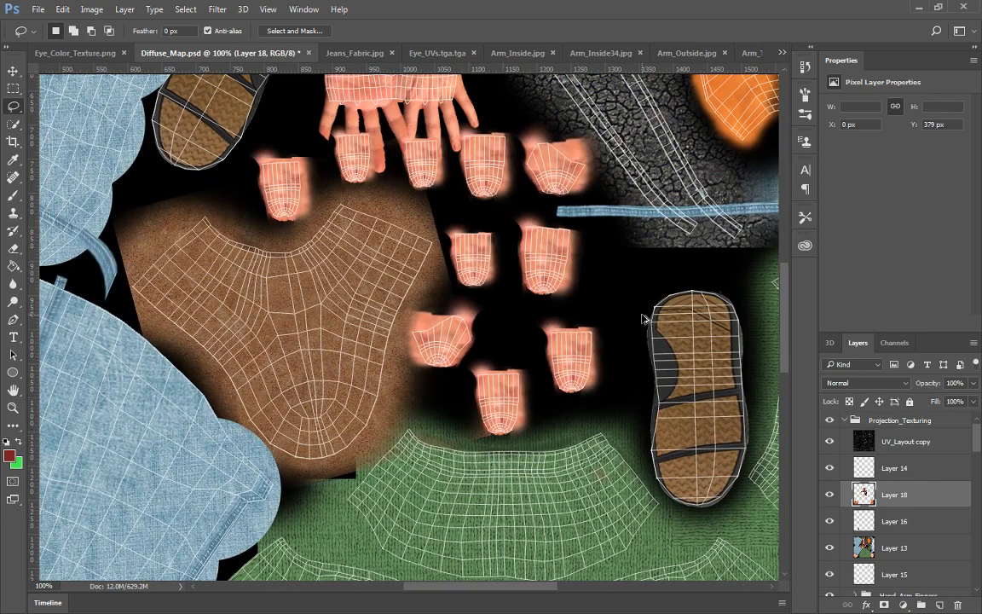
key("ctrl+z")
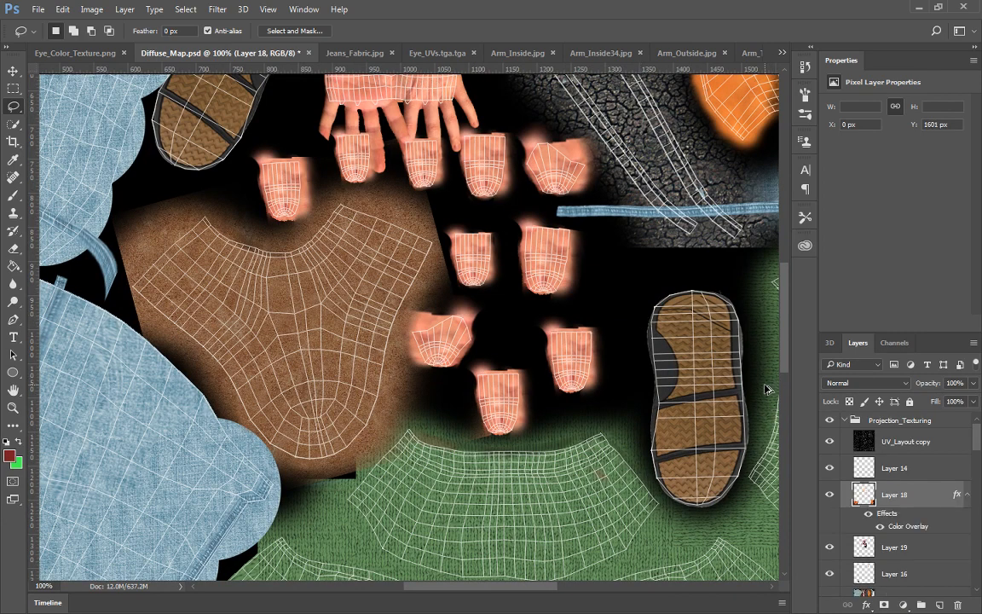
Keep Layer 19 beneath Layer 18 and give it an orange Color Overlay at 18% opacity
left_click_drag(895, 494, 895, 520)
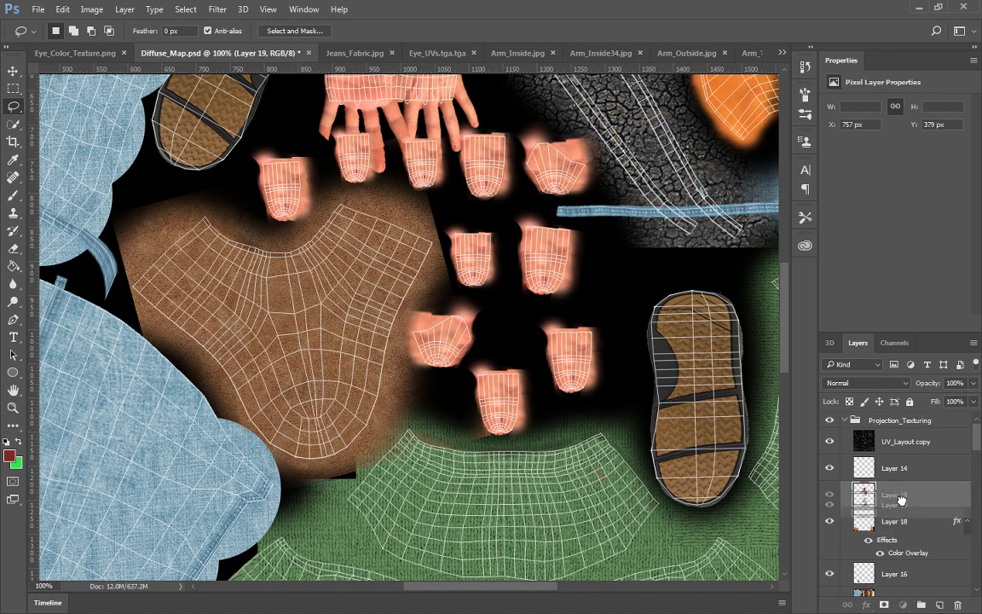
left_click_drag(891, 494, 907, 551)
right_click(907, 552)
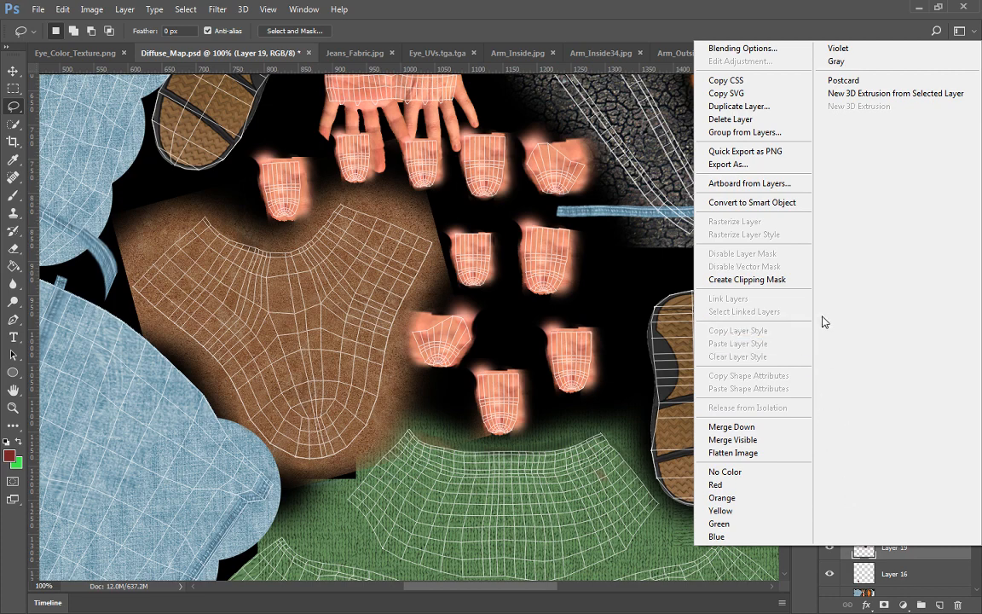
left_click(771, 50)
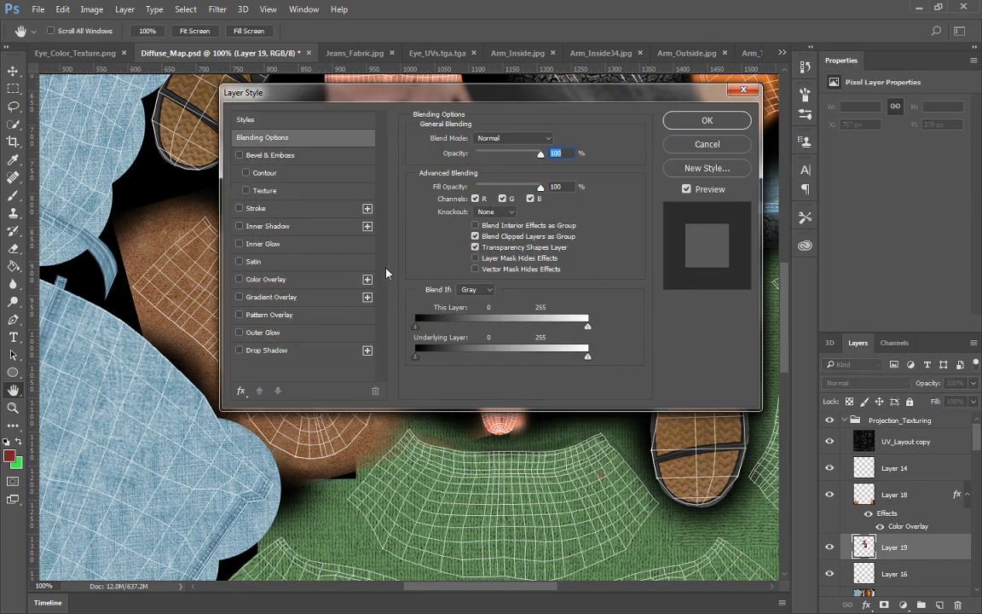
left_click(285, 284)
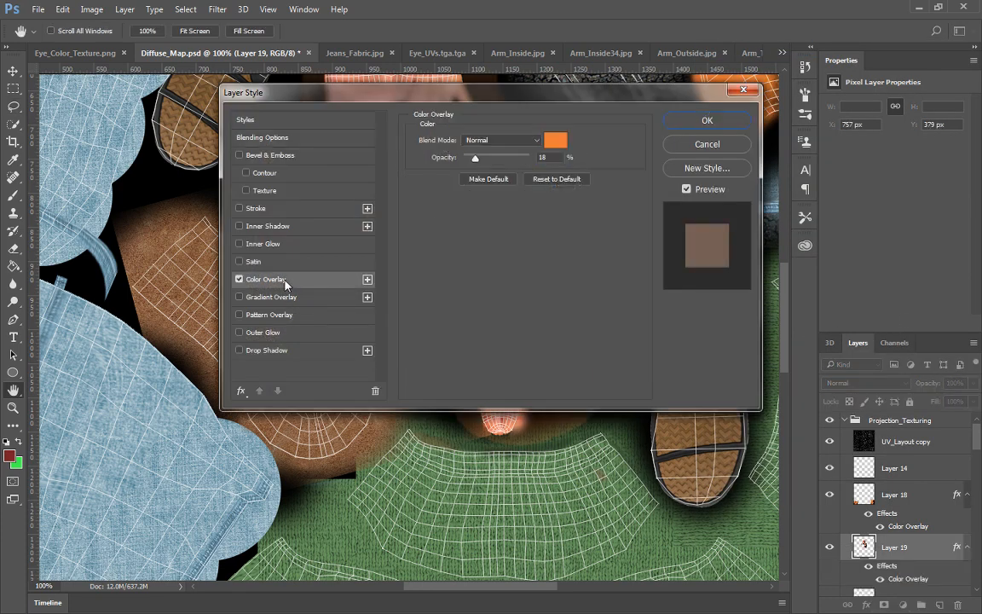
left_click(707, 121)
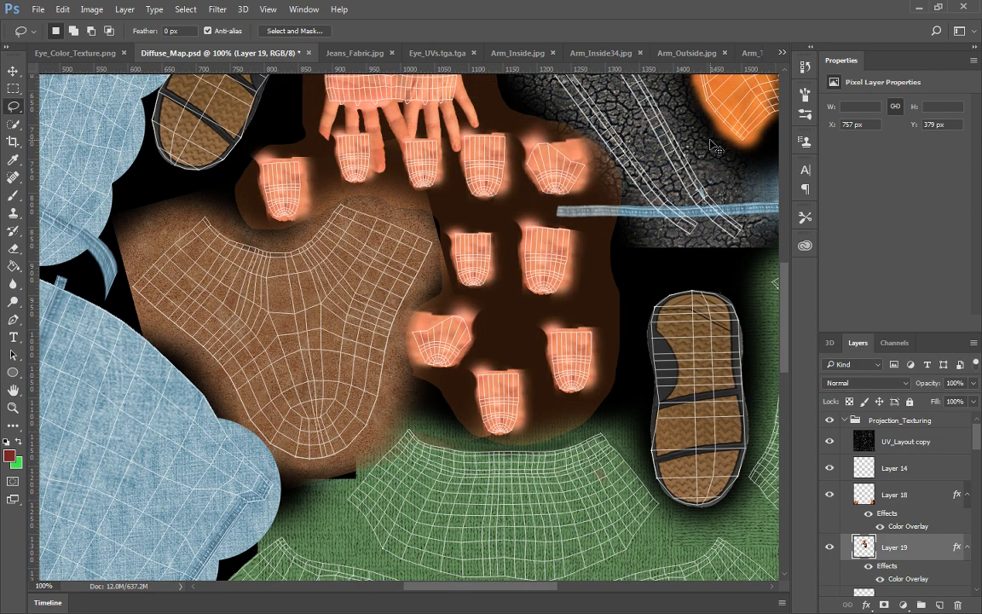
key("ctrl+0")
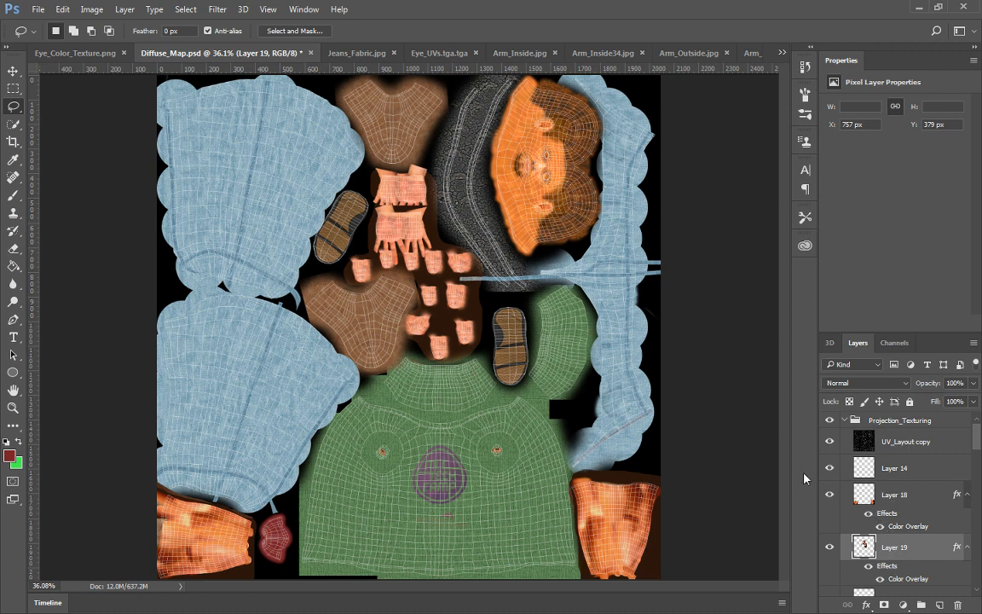
Step back through the history to undo the hand overlay, the pasted hand layer and the recolouring of the arm layer
key("Delete")
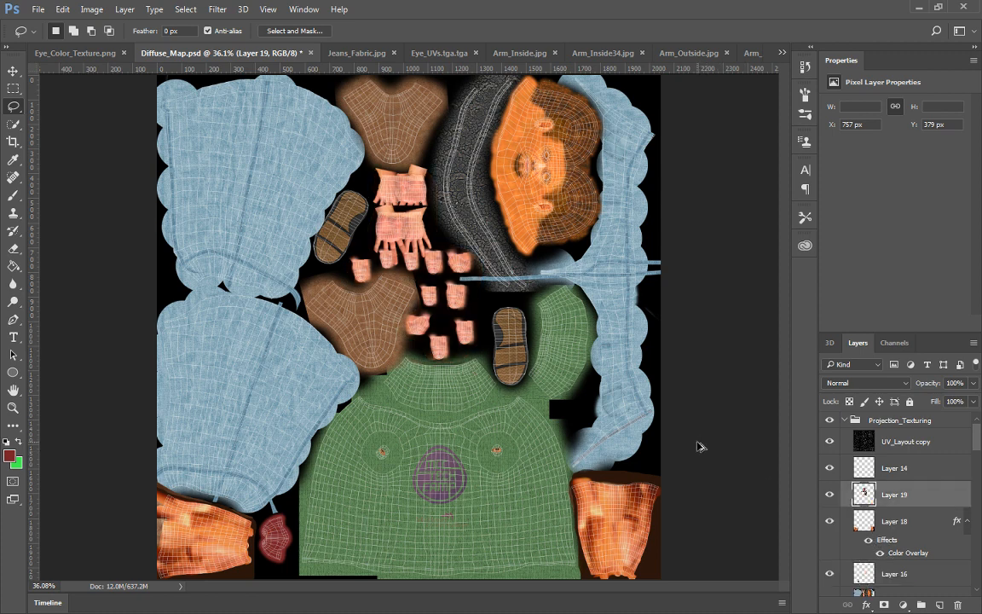
key("ctrl+alt+z")
key("ctrl+alt+z")
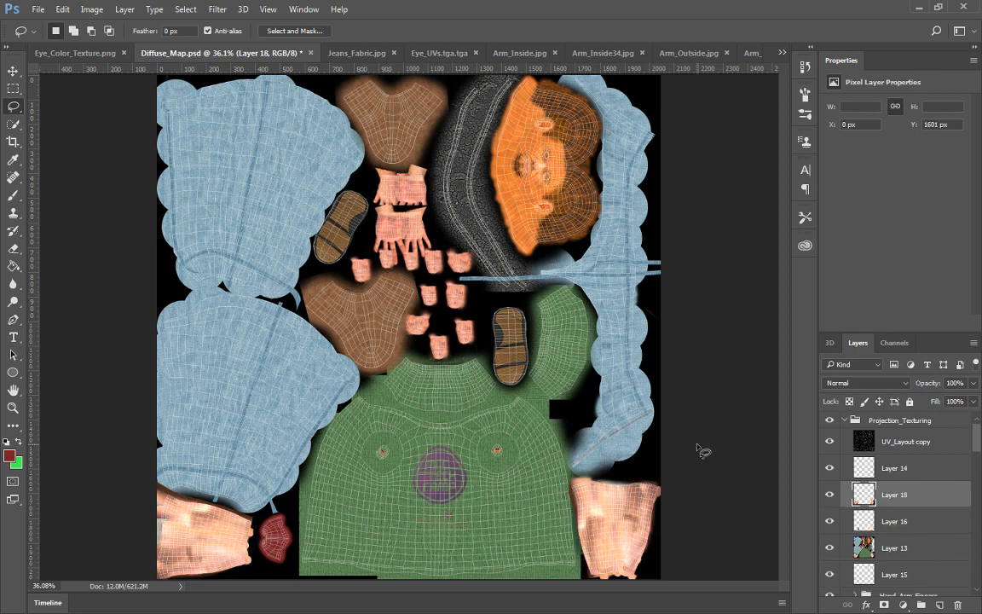
left_click(63, 10)
left_click(63, 9)
key("ctrl+alt+z")
key("ctrl+alt+z")
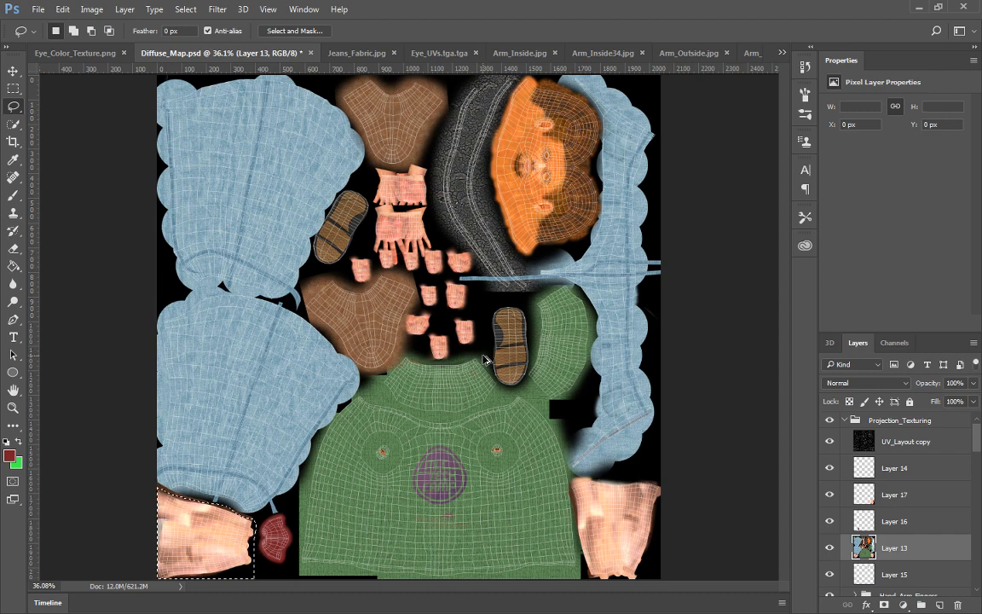
key("ctrl+alt+z")
Step through the history to remove the pasted arm copy, Layer 18, and delete Layer 17
left_click(64, 10)
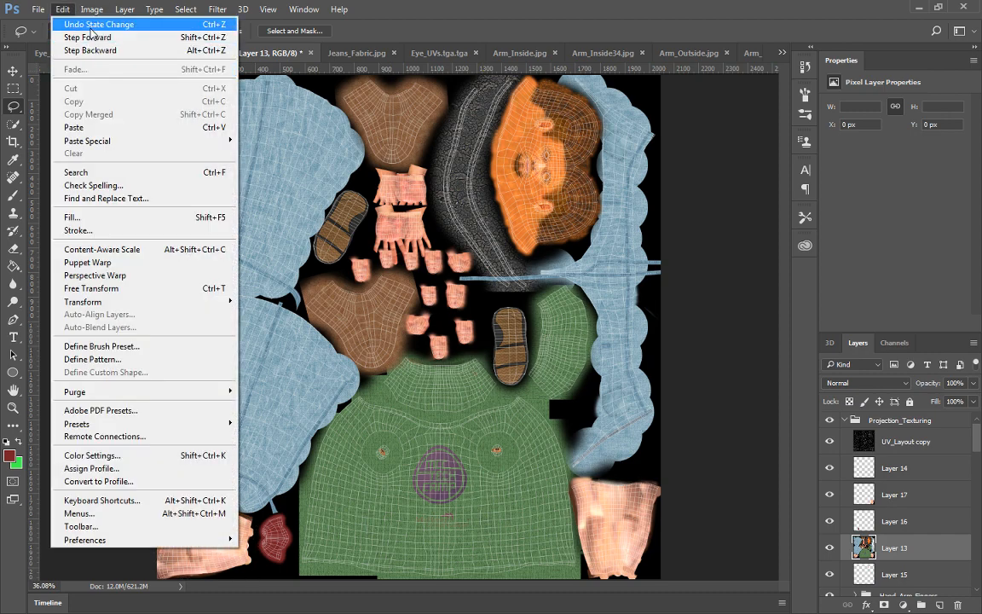
left_click(91, 38)
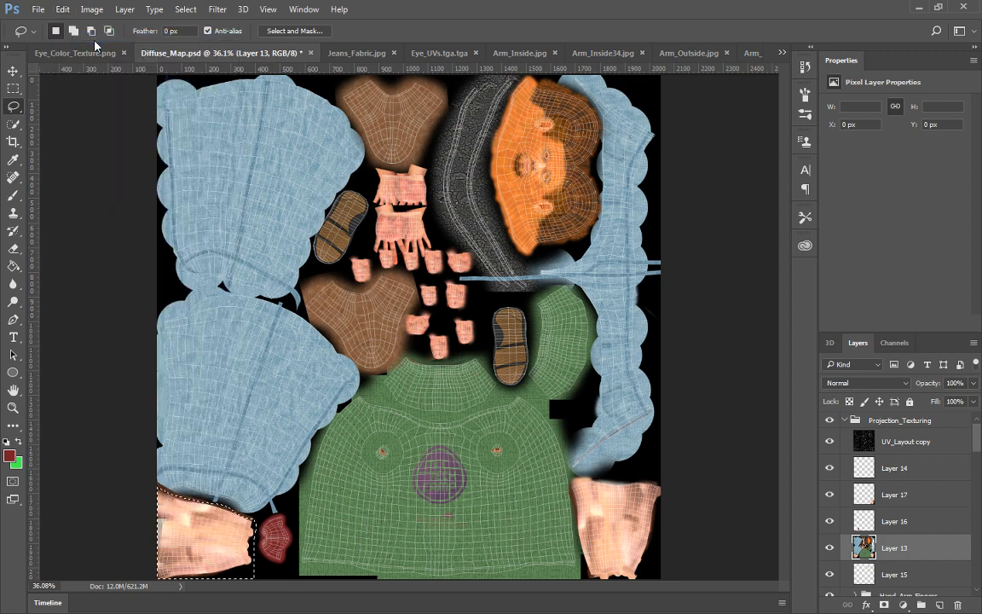
key("ctrl+d")
key("ctrl+shift+z")
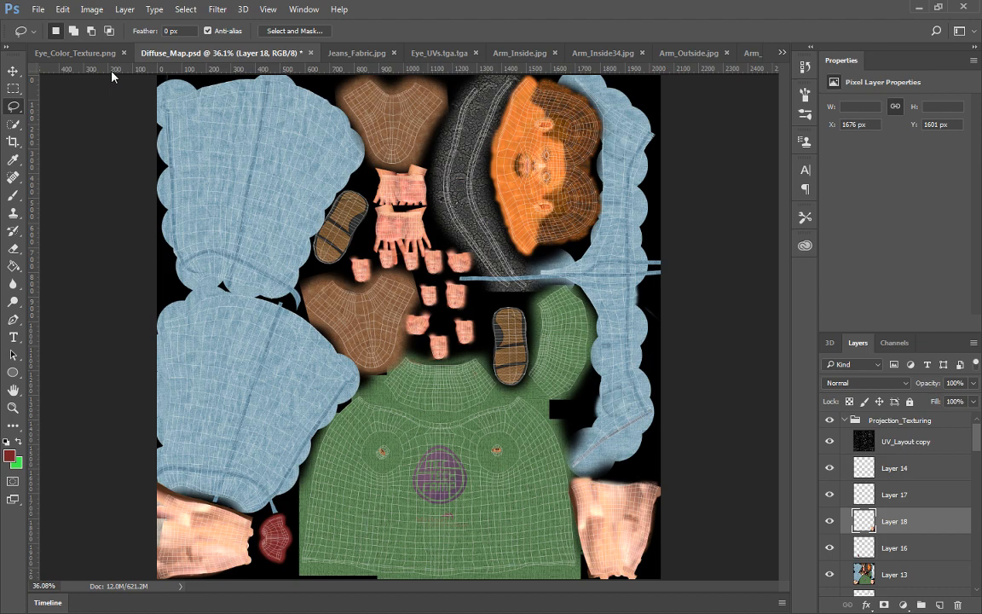
key("ctrl+z")
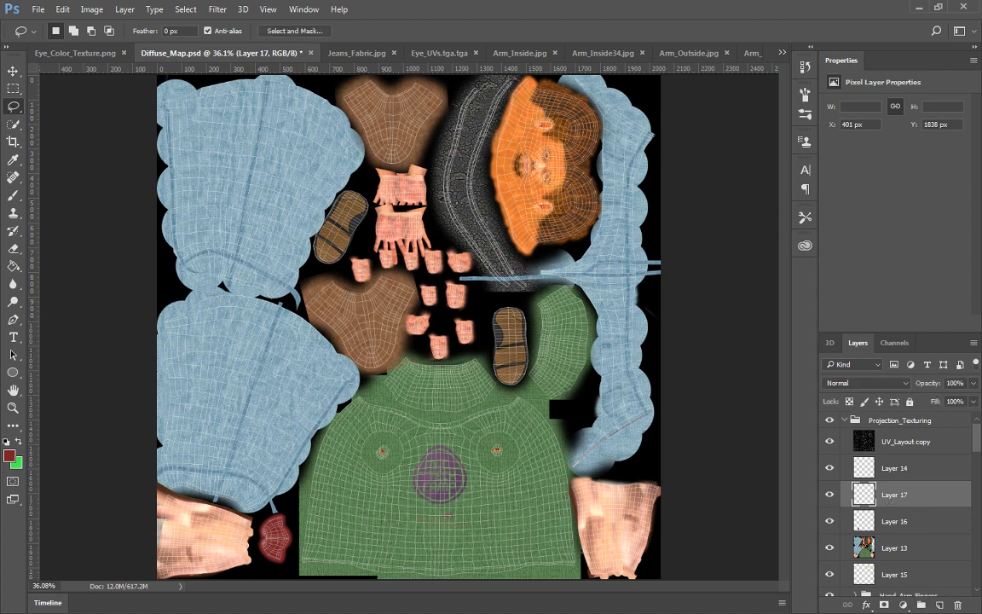
left_click(957, 604)
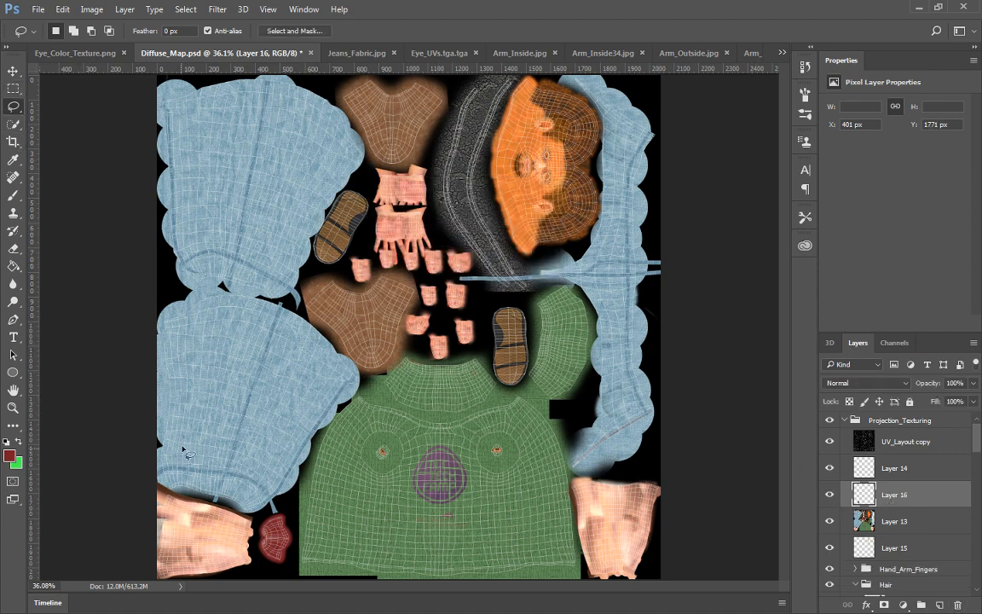
Duplicate the arm islands from the map's two lower corners onto new layers, taking the lower-right one from Layer 13
mouse_move(168, 497)
left_mouse_down()
mouse_move(258, 528)
mouse_move(248, 573)
mouse_move(170, 576)
mouse_move(126, 540)
mouse_move(106, 438)
left_mouse_up()
key("ctrl+j")
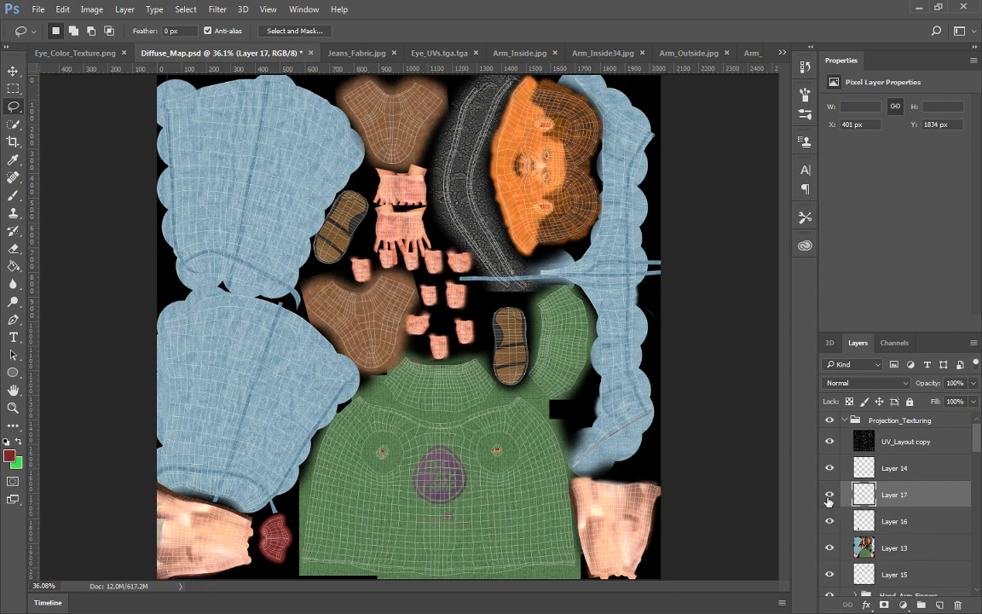
left_click(878, 552)
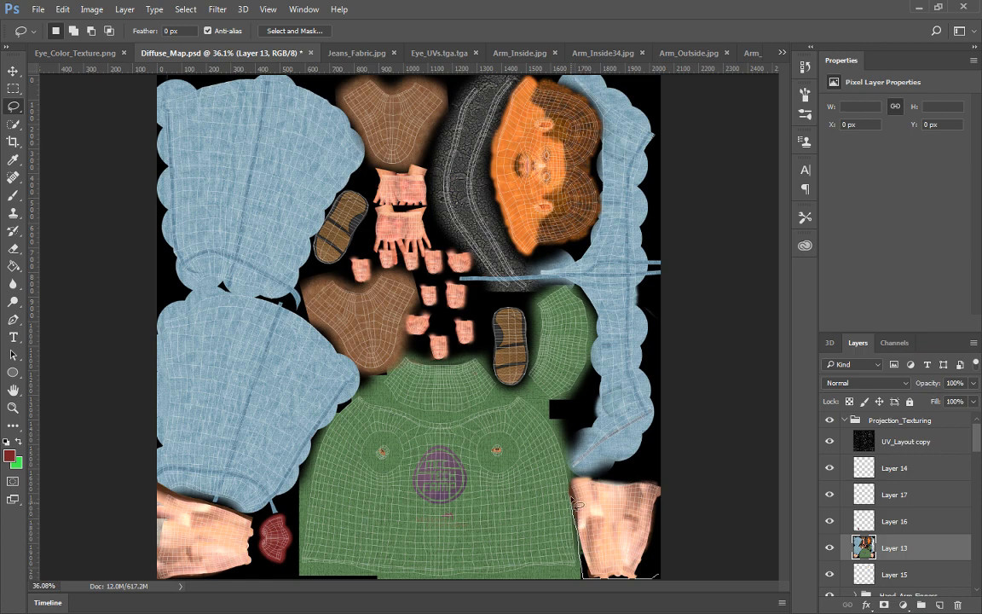
mouse_move(577, 491)
left_mouse_down()
mouse_move(573, 480)
mouse_move(658, 478)
mouse_move(690, 554)
mouse_move(657, 576)
left_mouse_up()
key("ctrl+j")
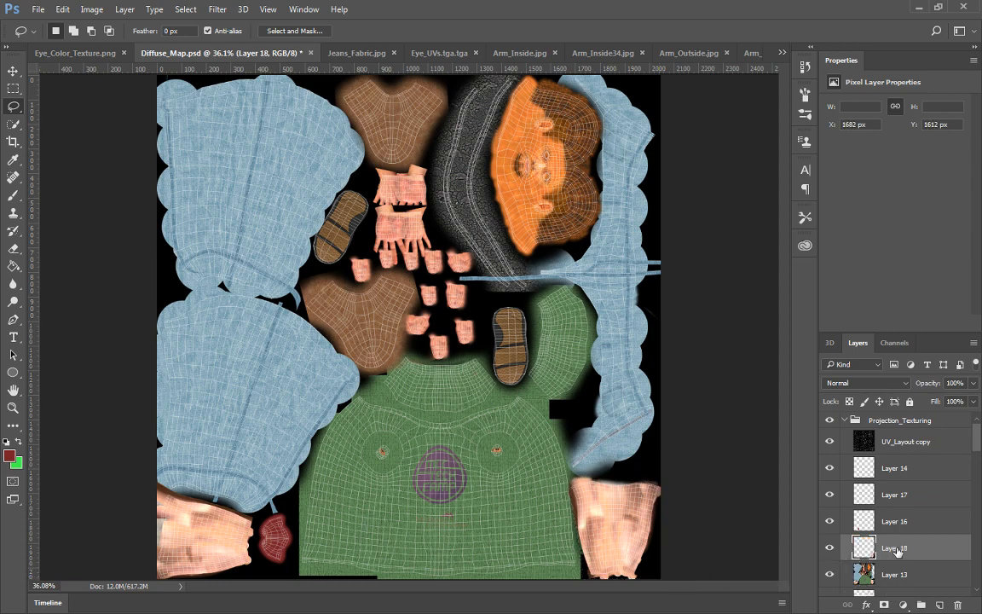
Place Layer 18 directly beneath Layer 17, merge the two and rename the result Arms
left_click_drag(897, 551, 901, 494)
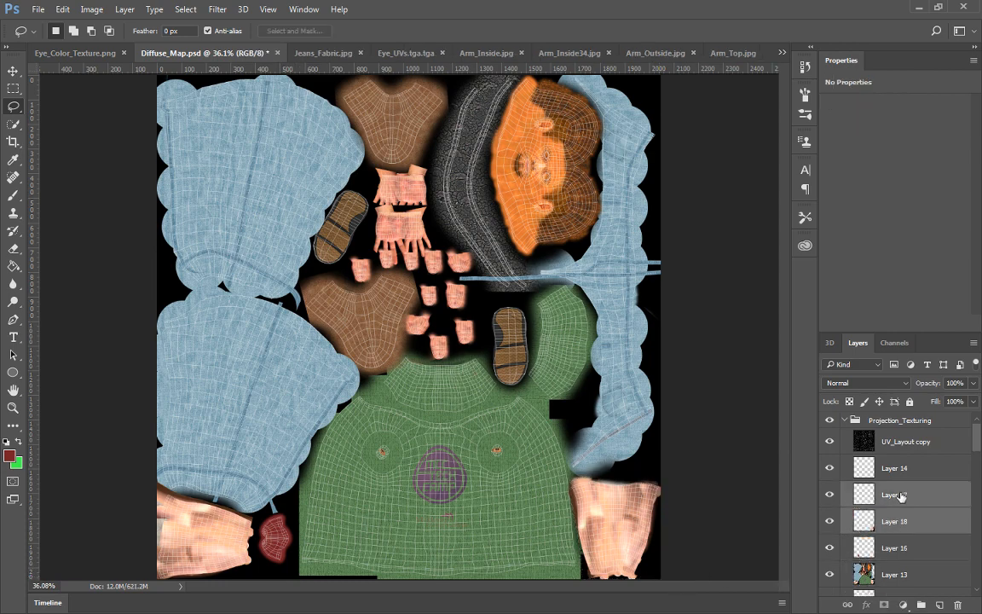
key("ctrl+e")
double_click(902, 494)
type("Arms")
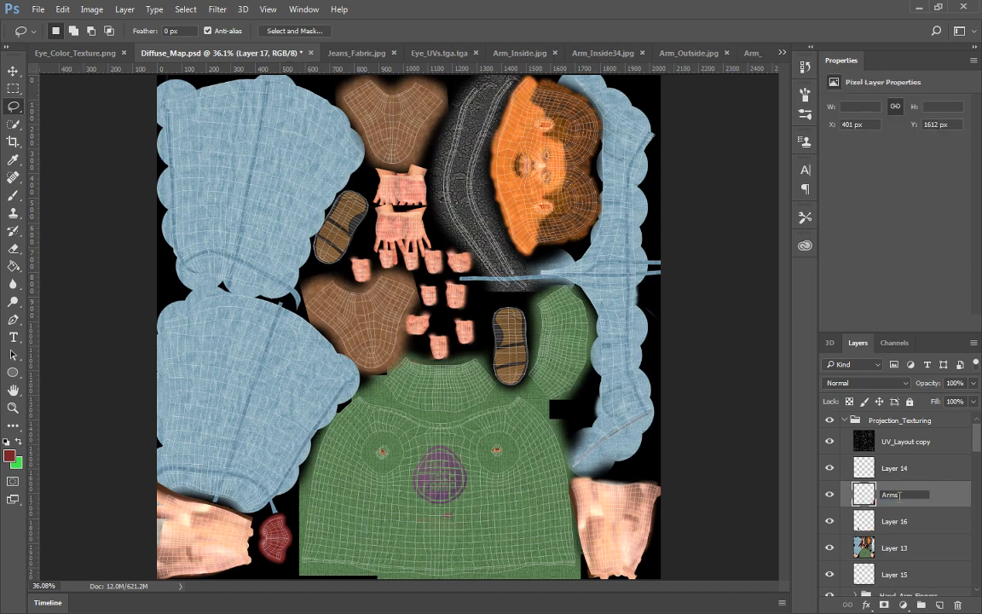
key("Return")
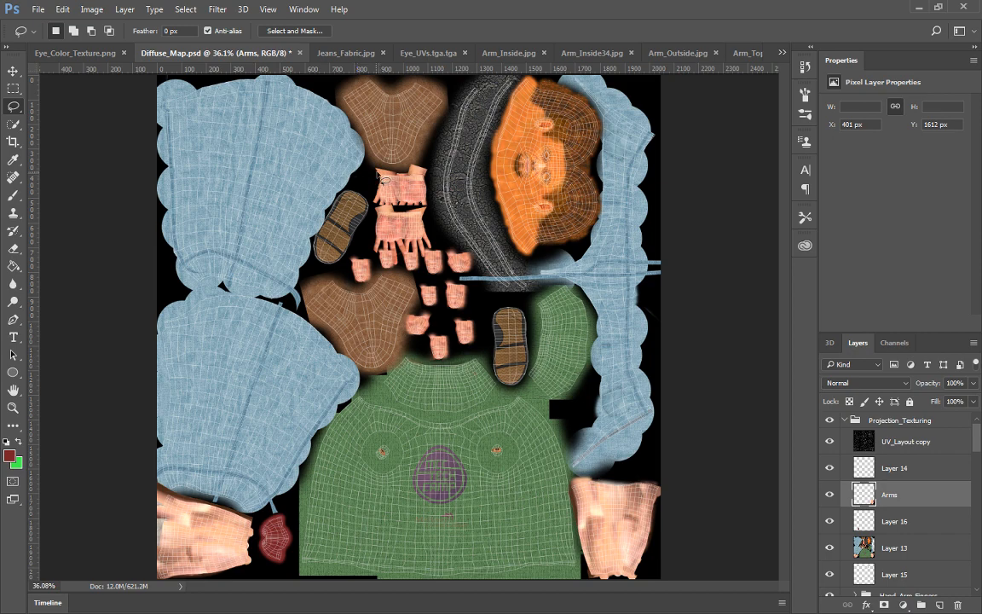
Outline the hand and finger islands and duplicate them from Layer 13 onto a new layer above Arms
mouse_move(373, 175)
left_mouse_down()
mouse_move(347, 277)
mouse_move(363, 290)
mouse_move(387, 275)
mouse_move(405, 279)
mouse_move(420, 306)
mouse_move(407, 343)
mouse_move(444, 364)
mouse_move(465, 359)
mouse_move(484, 335)
mouse_move(473, 257)
mouse_move(440, 226)
mouse_move(435, 173)
mouse_move(377, 178)
left_mouse_up()
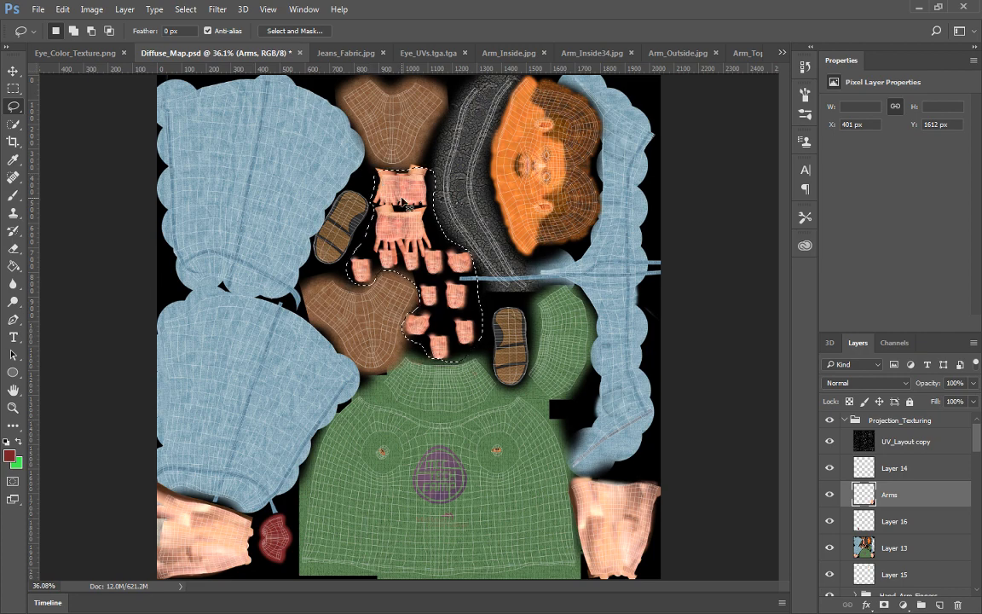
key("ctrl+c")
key("Return")
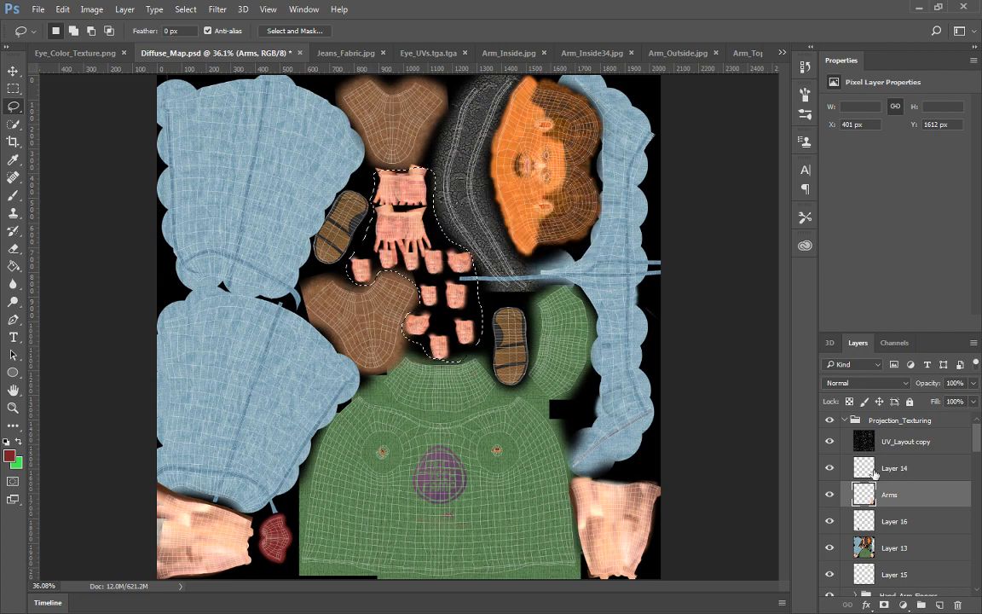
left_click(895, 554)
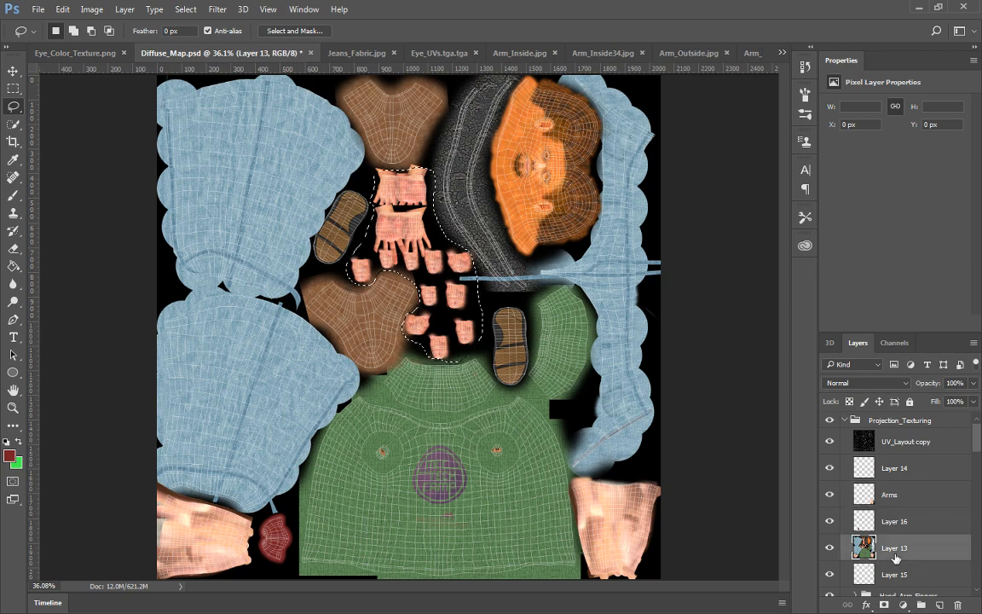
left_click(909, 501)
key("ctrl+j")
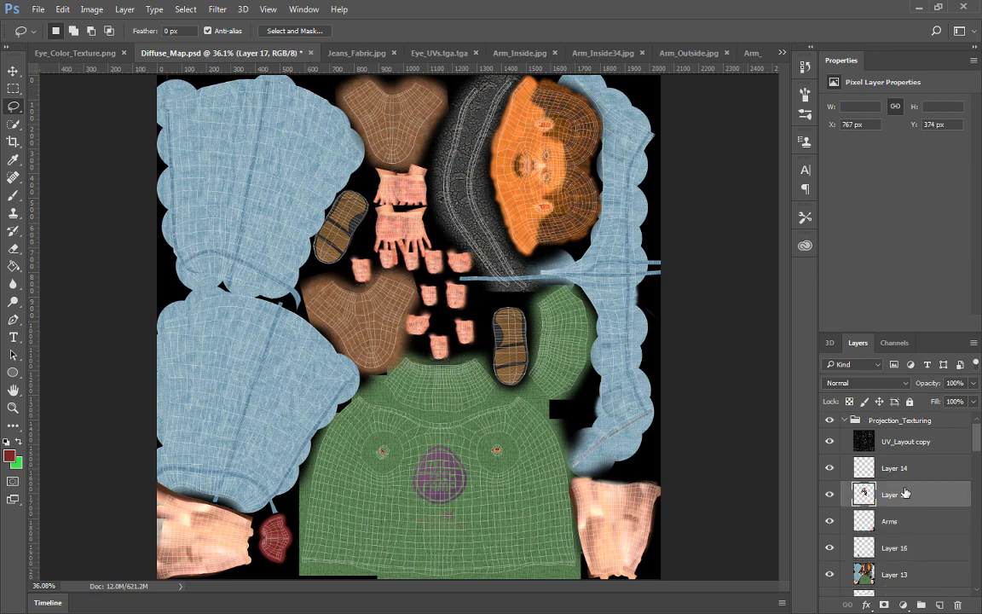
Merge the hand copy with the Arms layer and rename the result Arms_Hands
left_click(897, 521, "shift")
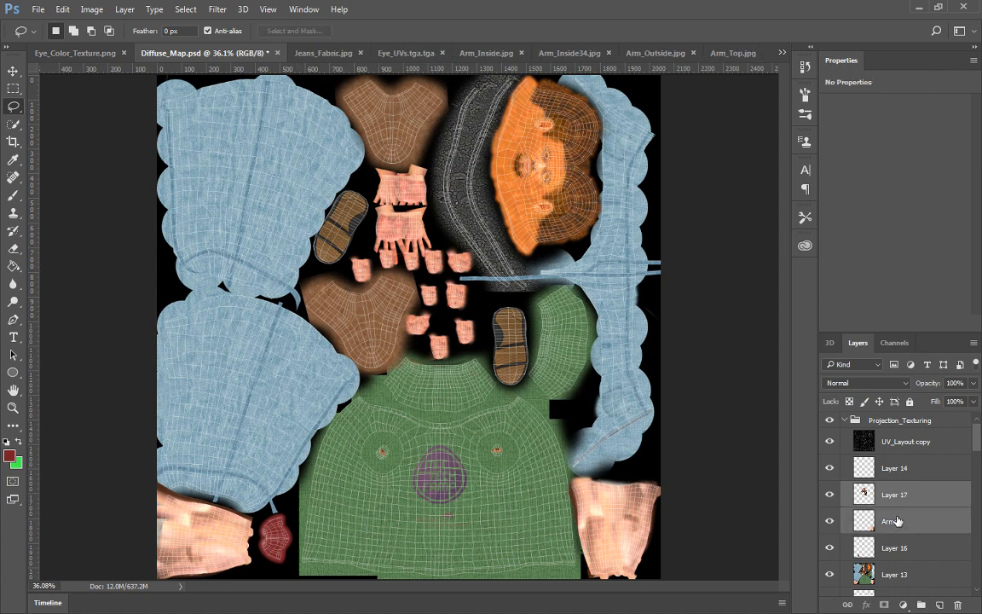
key("ctrl+e")
double_click(895, 495)
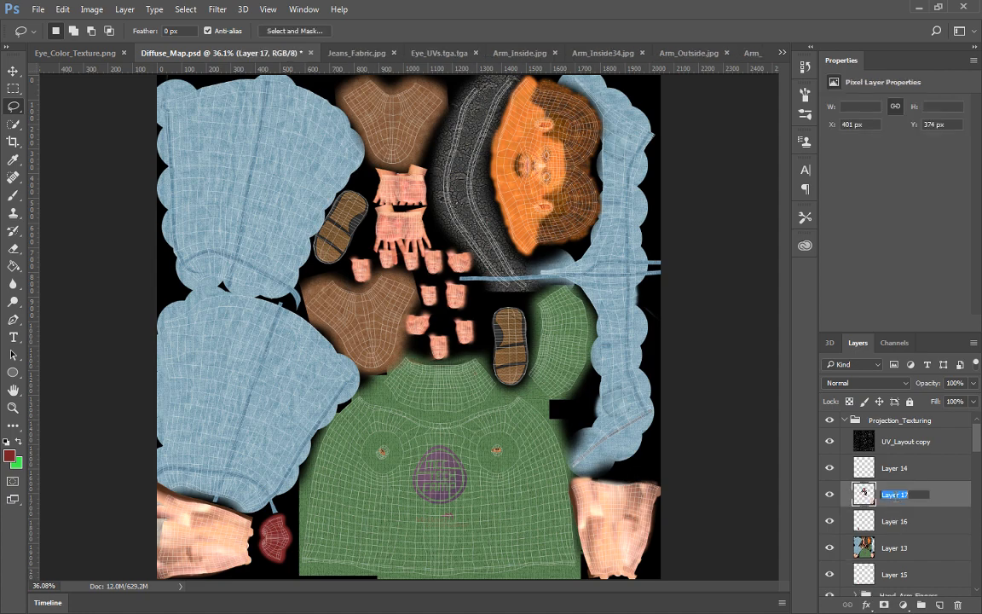
type("Arms_Hands")
key("Return")
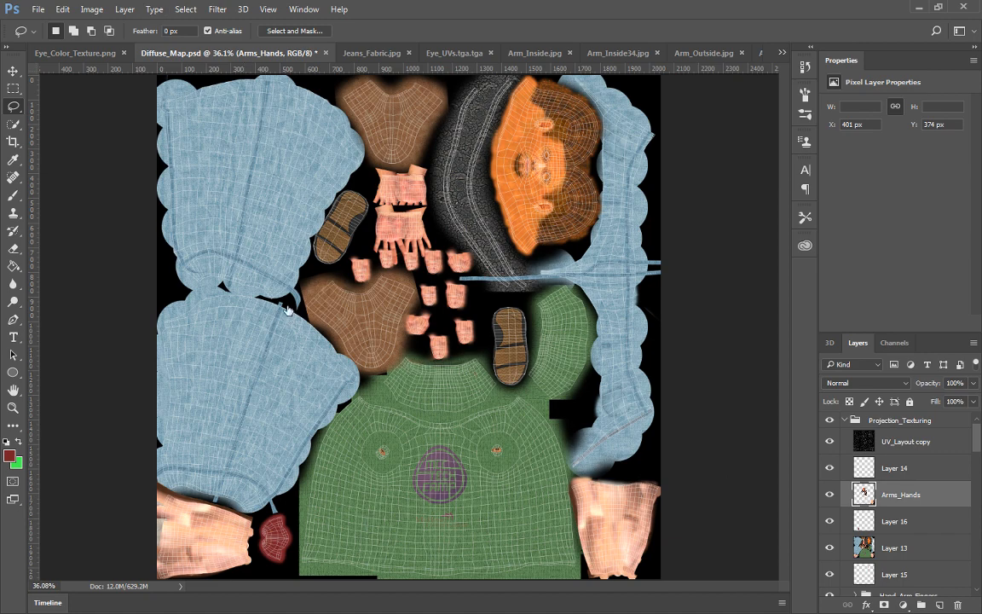
Give the Arms_Hands layer an orange Color Overlay at 18% opacity
key("h")
double_click(944, 495)
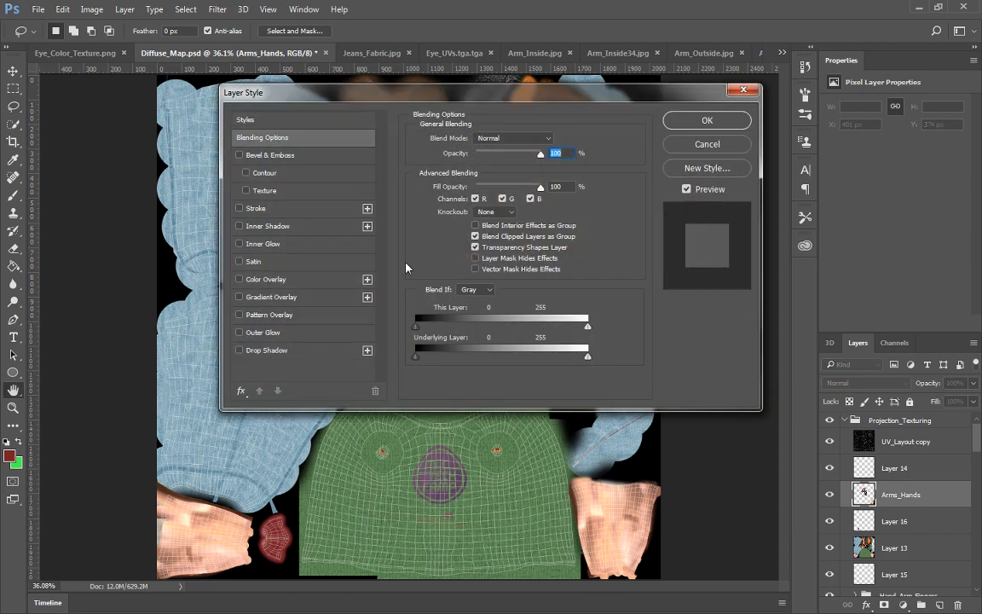
left_click(278, 280)
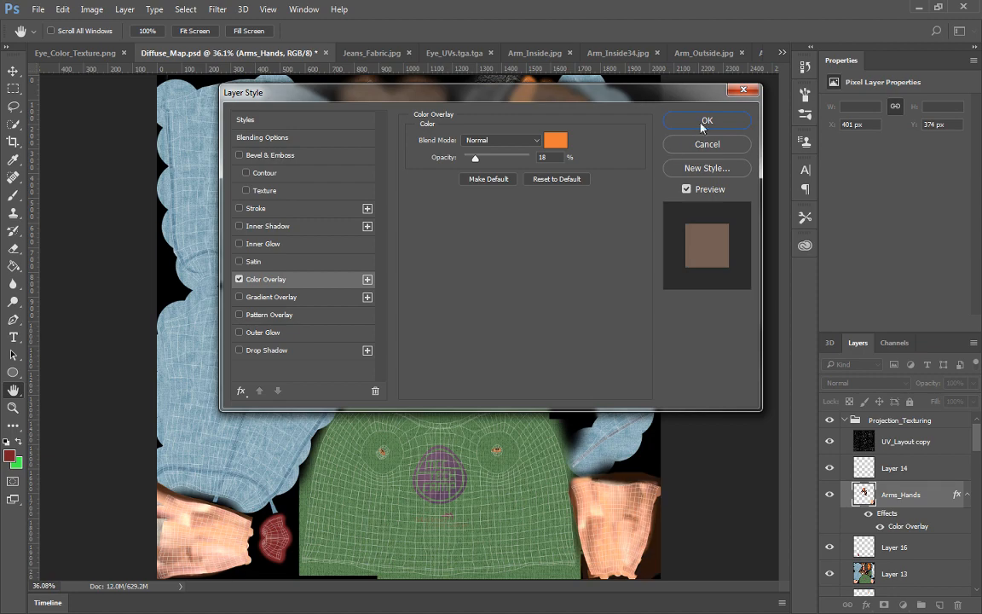
left_click(707, 120)
left_click(91, 10)
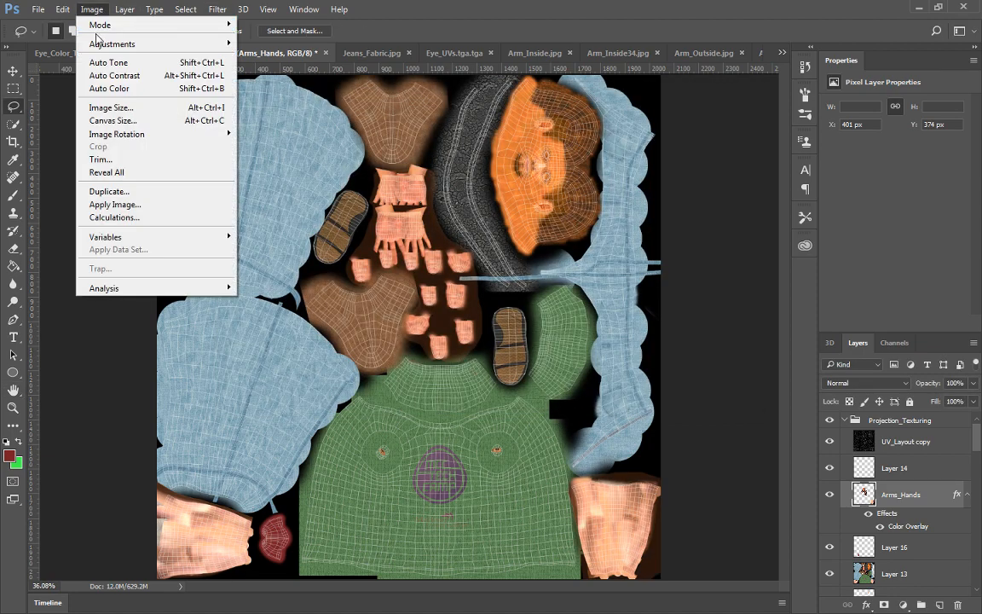
mouse_move(109, 50)
left_click(271, 57)
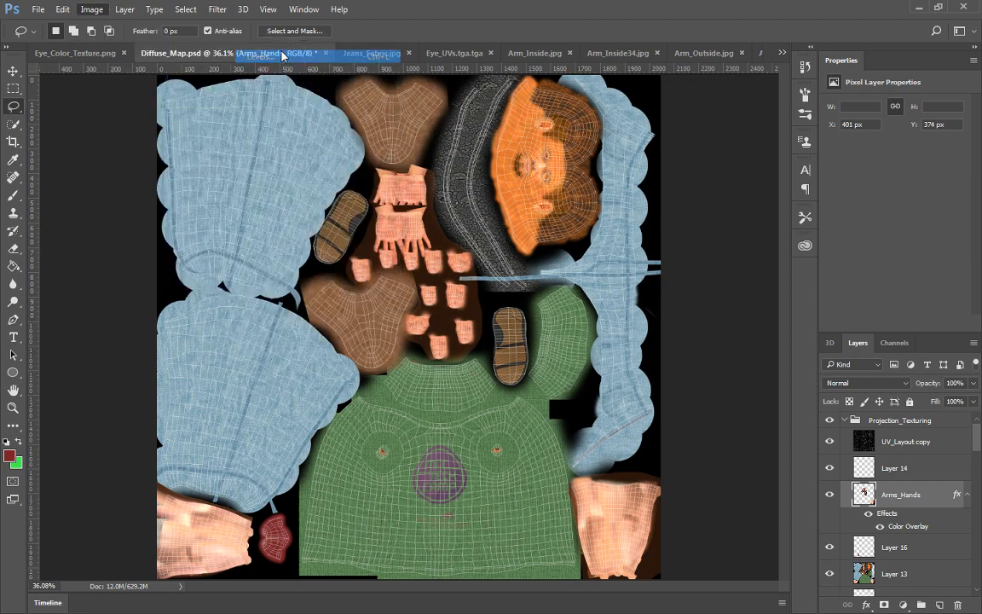
left_click(689, 150)
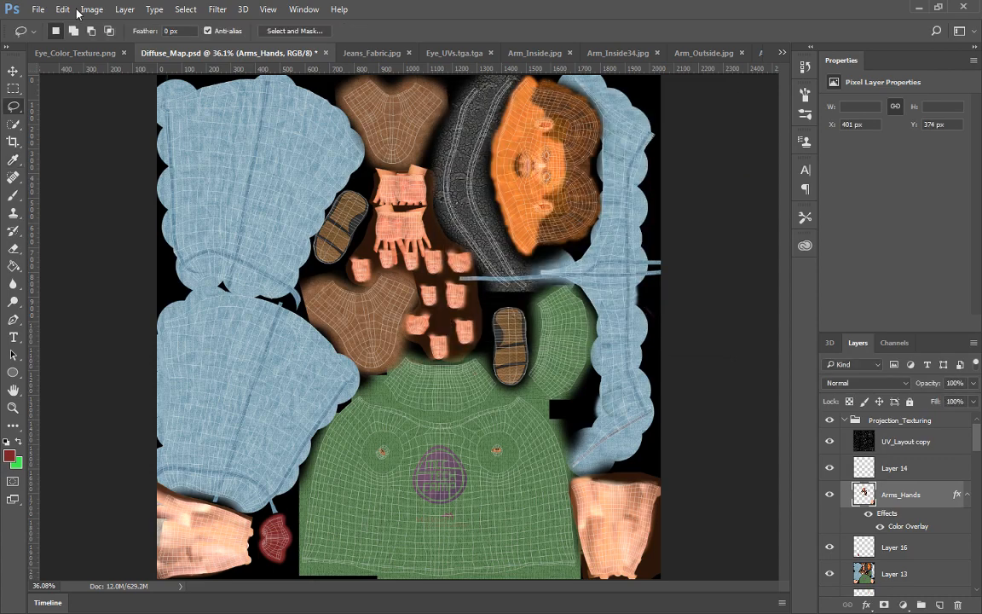
Try brightness -83 and contrast 40 on Arms_Hands, discard the adjustment and undo the layer's Color Overlay
left_click(91, 9)
mouse_move(114, 49)
left_click(274, 44)
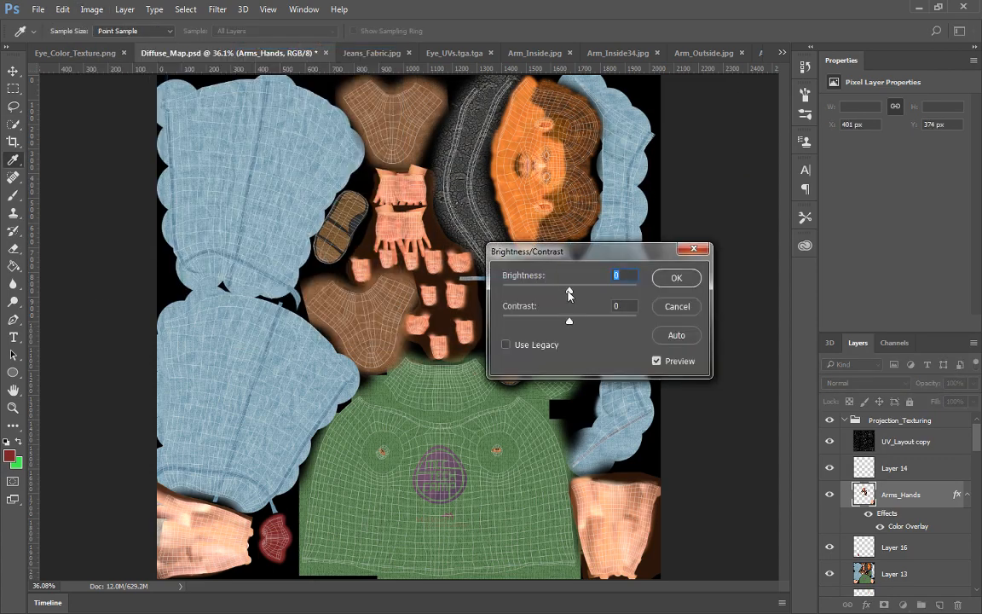
left_click_drag(571, 297, 592, 327)
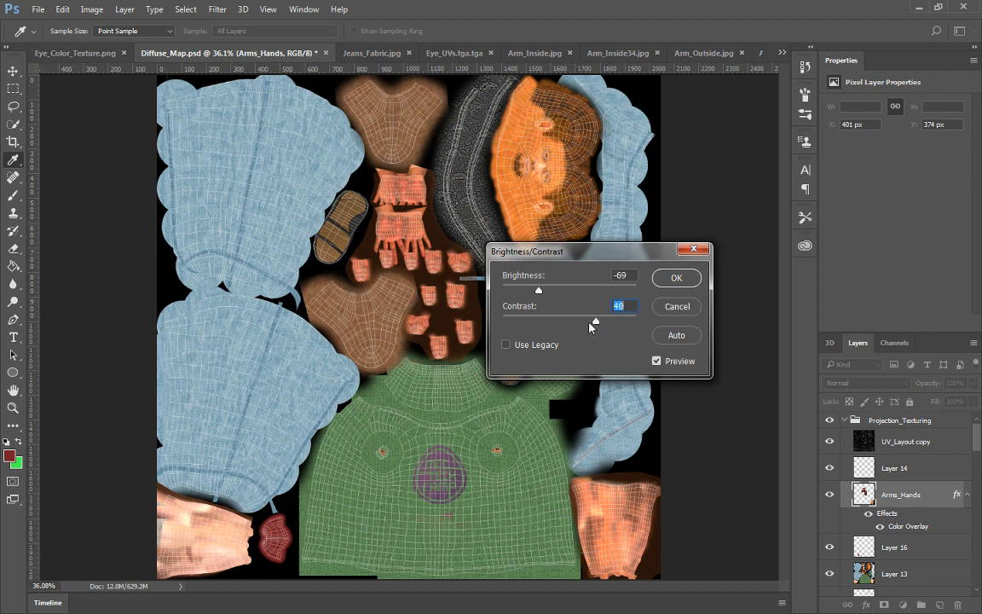
left_click_drag(538, 292, 533, 292)
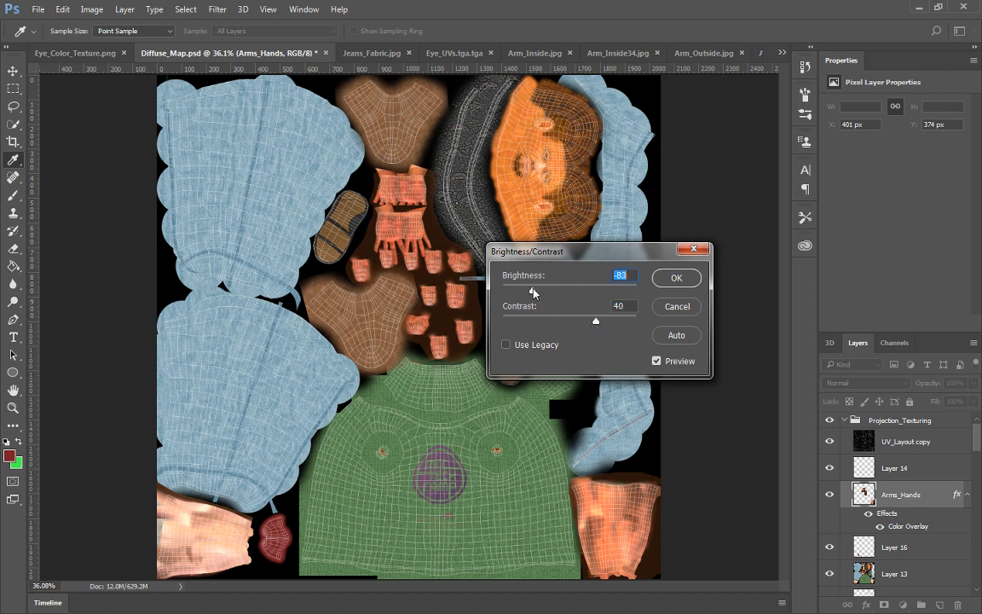
left_click(672, 307)
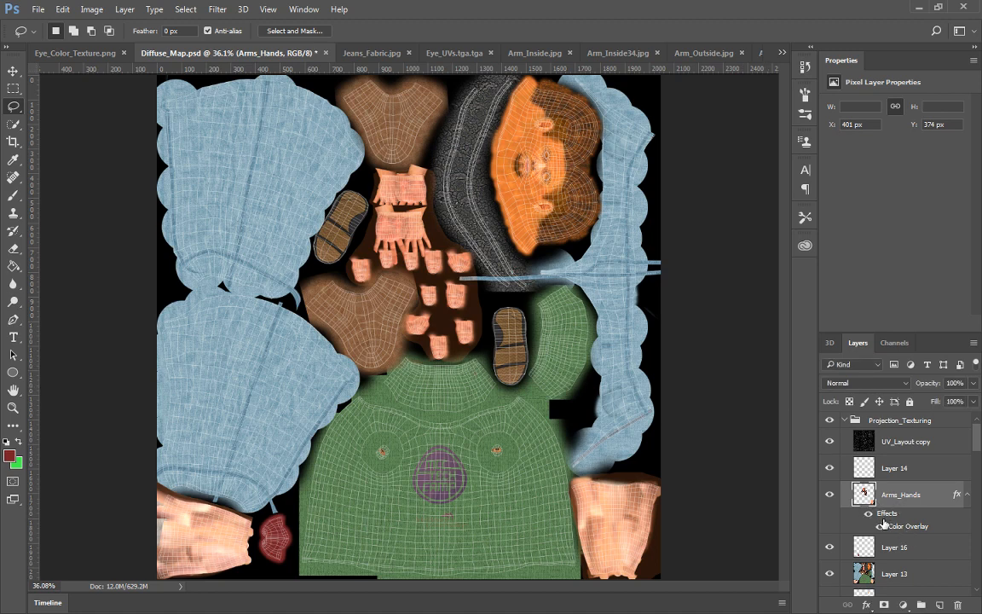
key("ctrl+z")
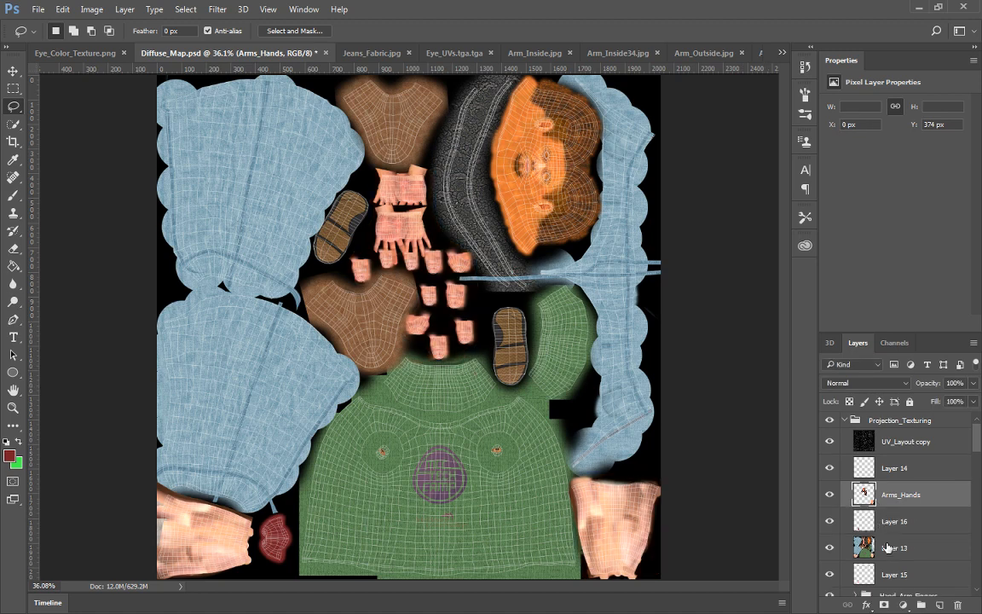
Outline the arm island in the map's lower-left corner and duplicate it from Layer 13 onto a new layer
left_click(888, 547)
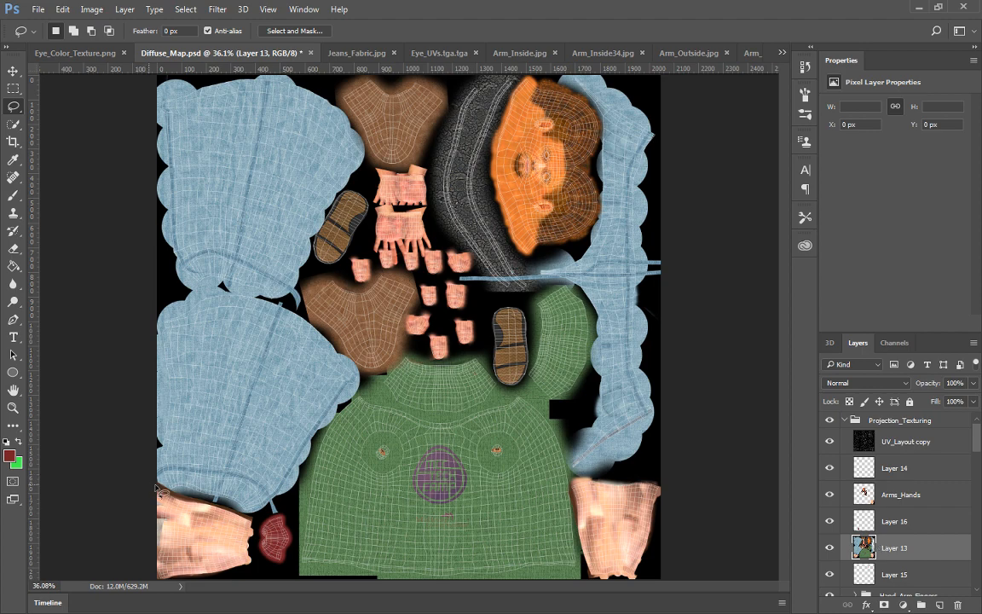
mouse_move(159, 492)
left_mouse_down()
mouse_move(257, 529)
mouse_move(256, 558)
mouse_move(248, 581)
mouse_move(154, 579)
left_mouse_up()
left_click(462, 346, "ctrl")
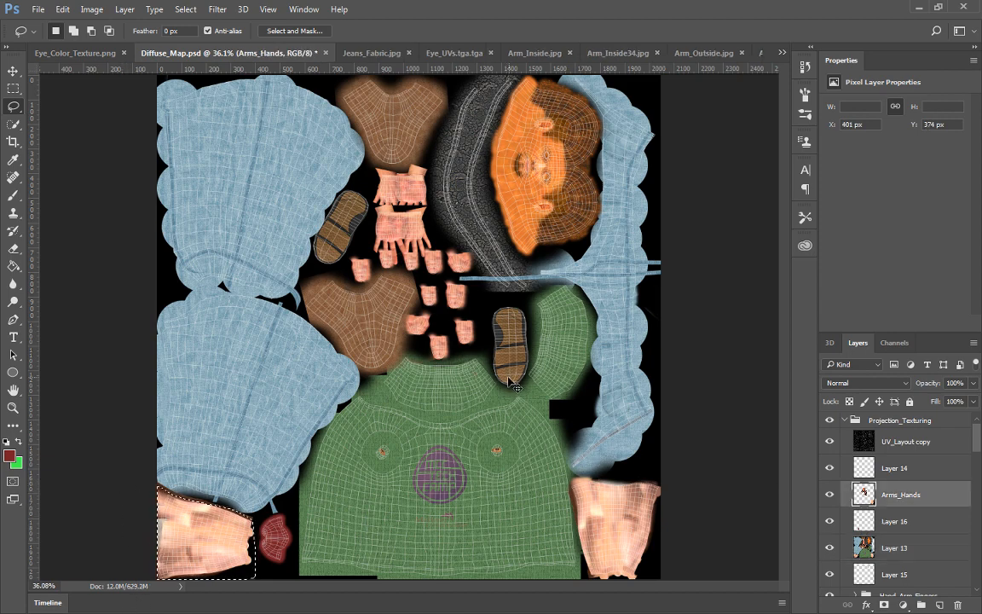
key("ctrl+j")
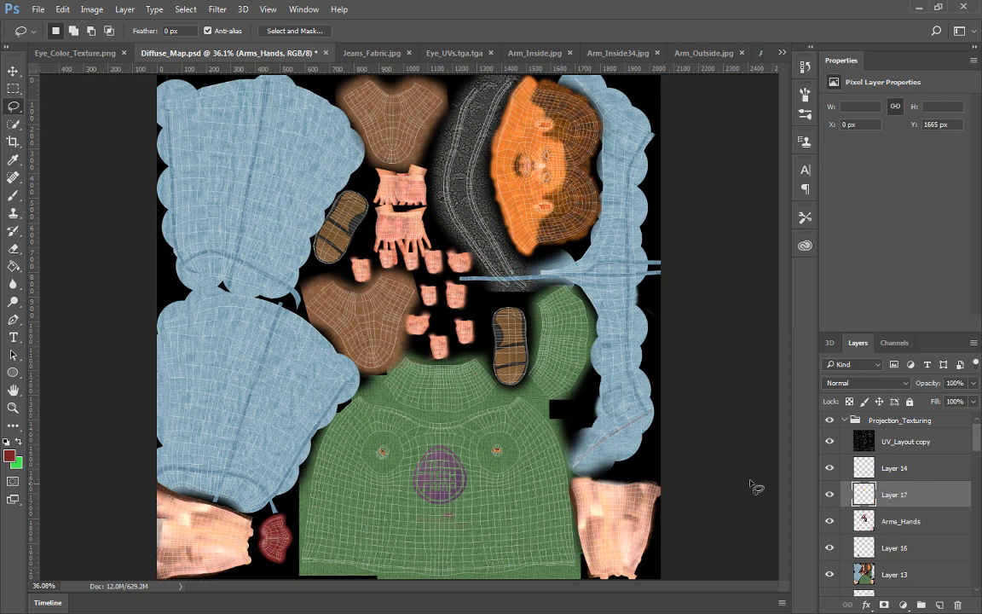
Merge the new arm copy into Arms_Hands from beneath it and apply an orange Color Overlay at 18% opacity
left_click_drag(895, 495, 893, 530)
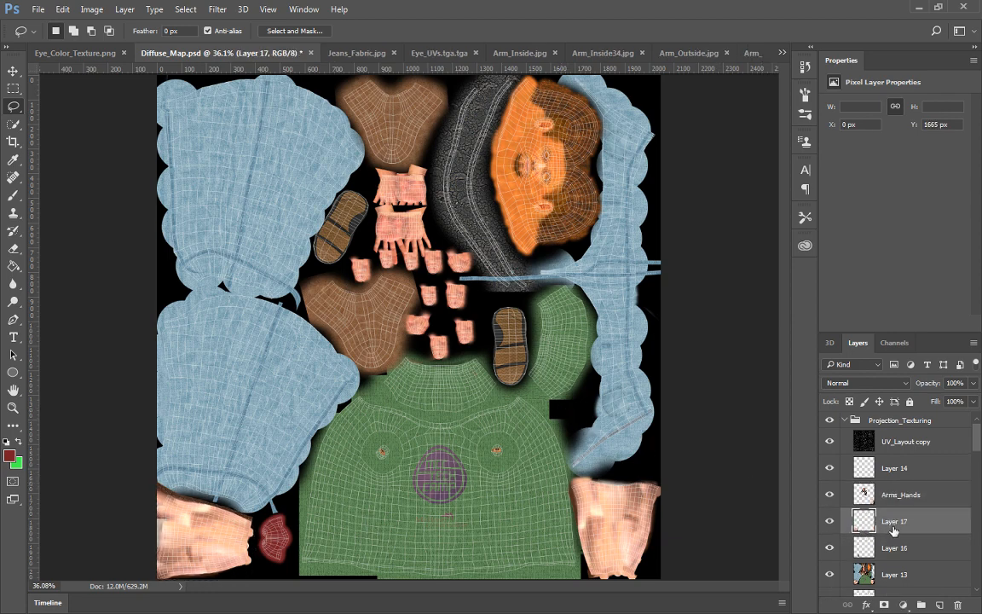
left_click(894, 504, "shift")
key("ctrl+e")
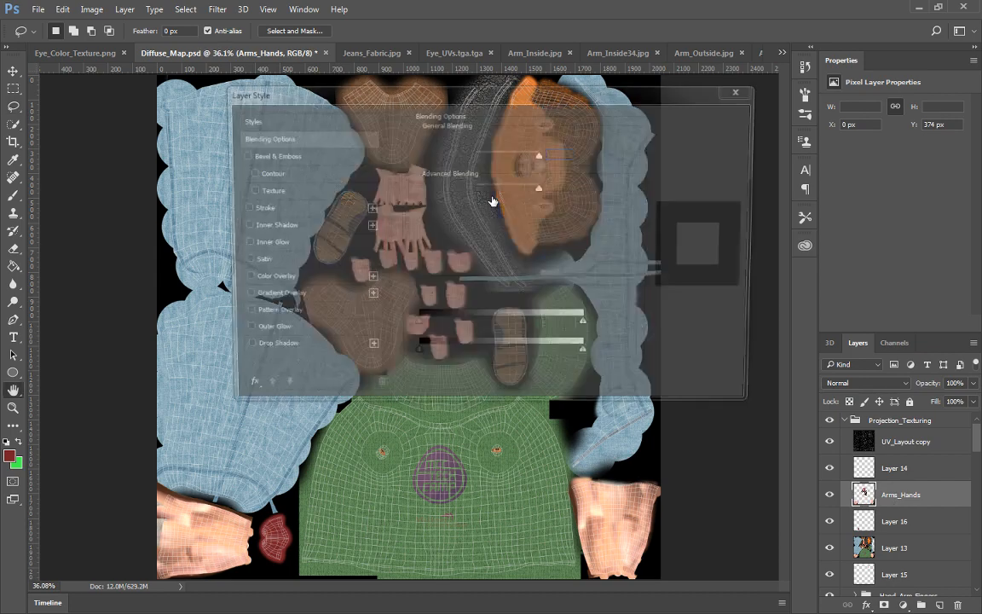
left_click(280, 280)
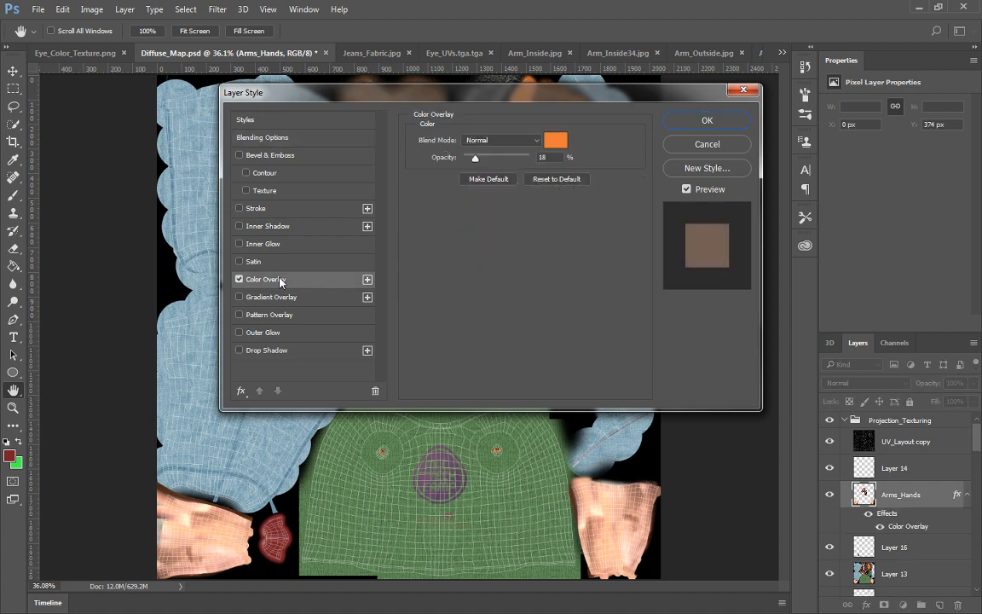
left_click(718, 122)
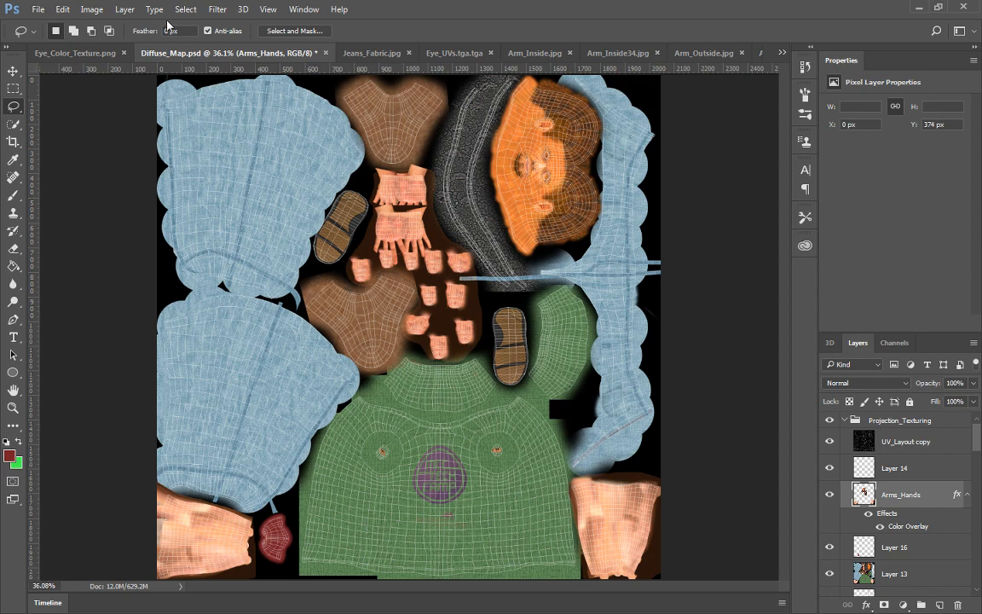
Darken Arms_Hands with a legacy Brightness/Contrast adjustment, at brightness -63 and contrast about 22
left_click(91, 9)
mouse_move(115, 48)
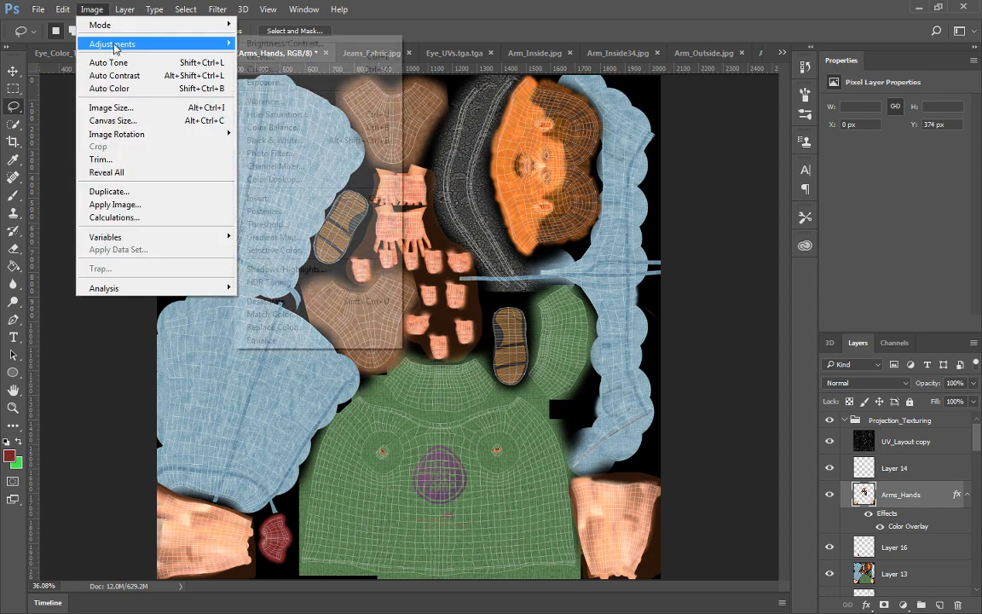
left_click(287, 44)
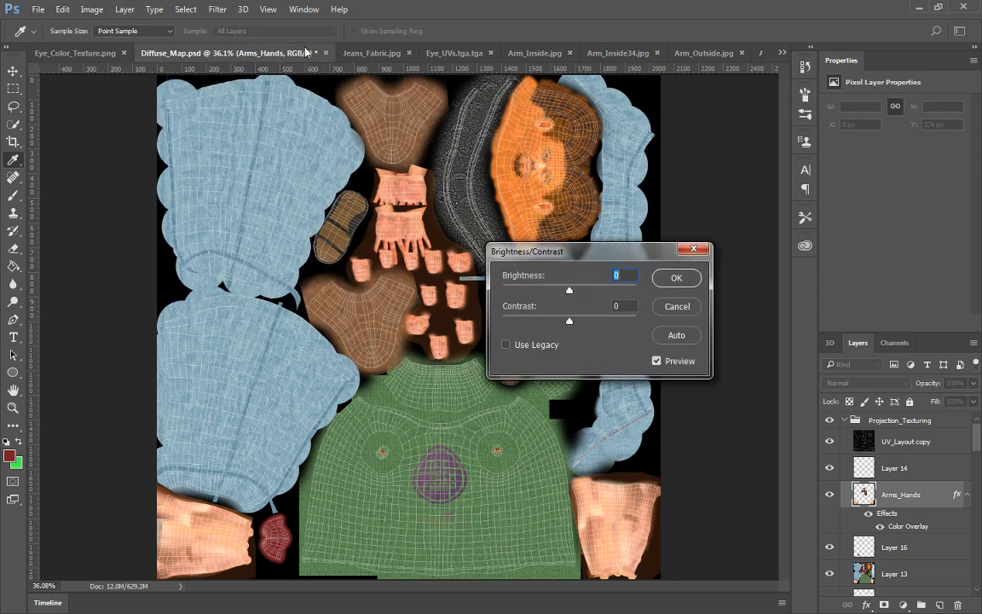
left_click_drag(573, 293, 579, 324)
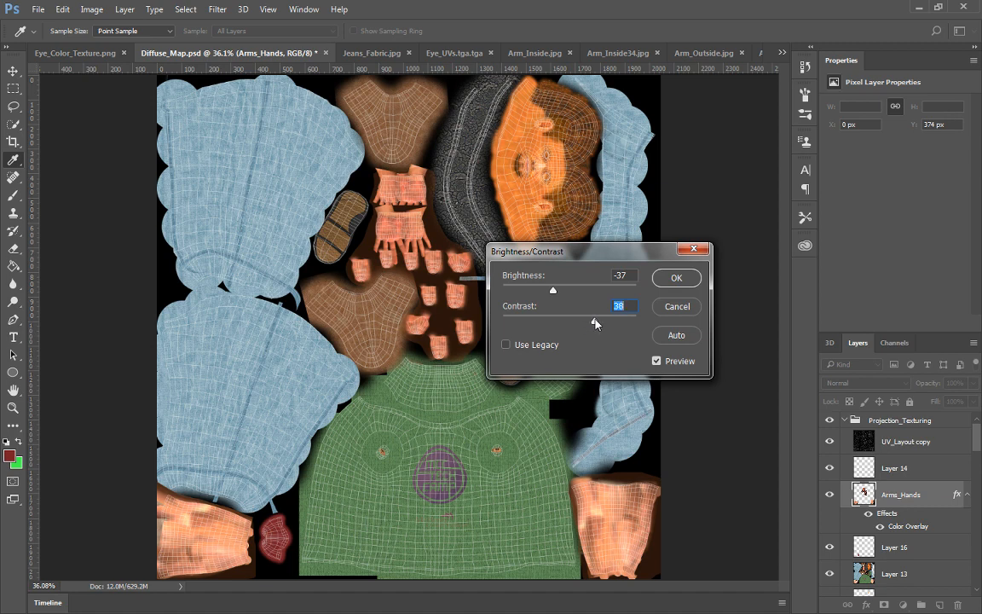
left_click(528, 345)
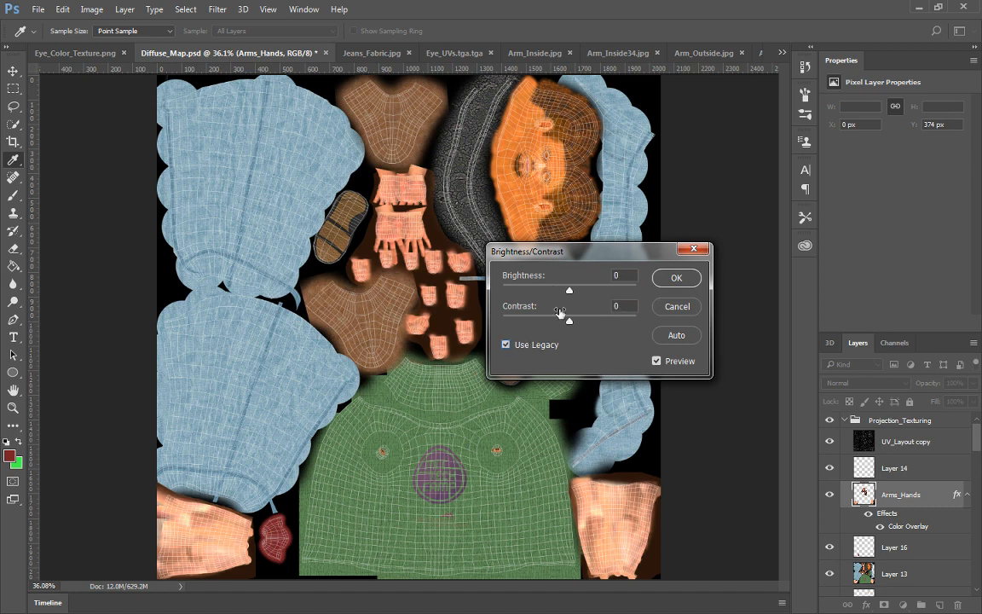
left_click_drag(569, 296, 591, 327)
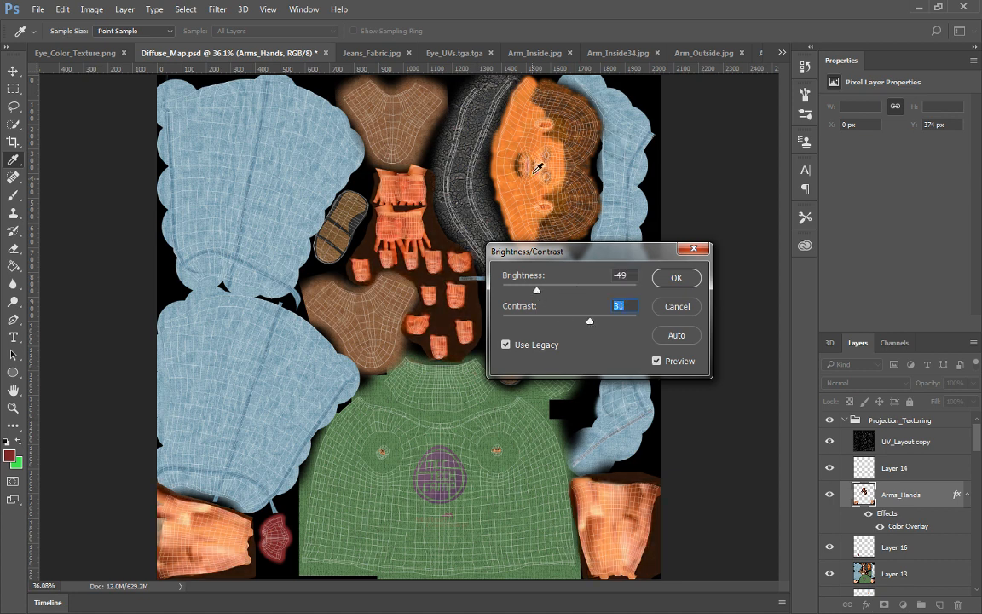
left_click_drag(537, 289, 526, 290)
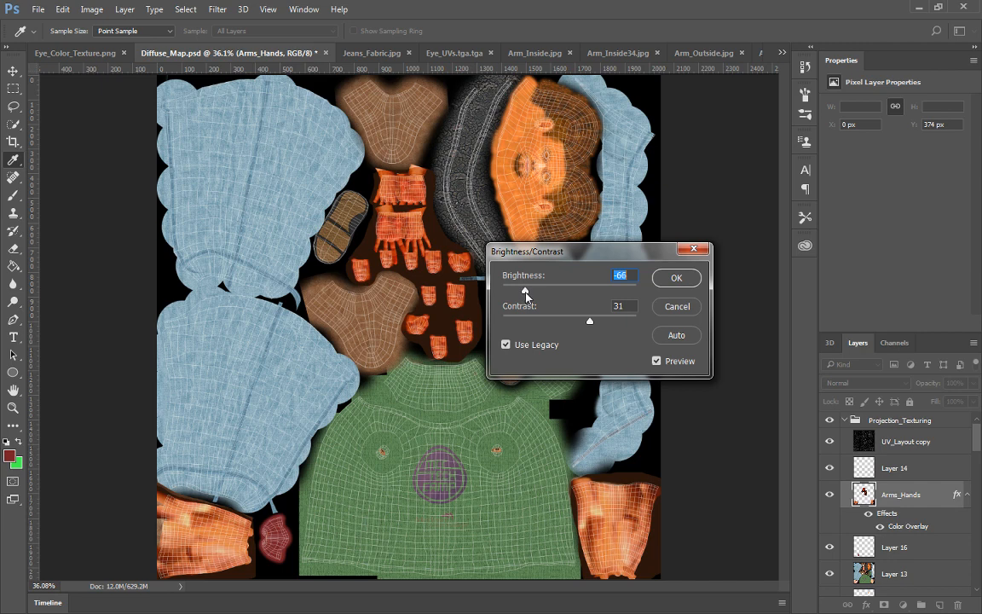
left_click_drag(590, 323, 578, 325)
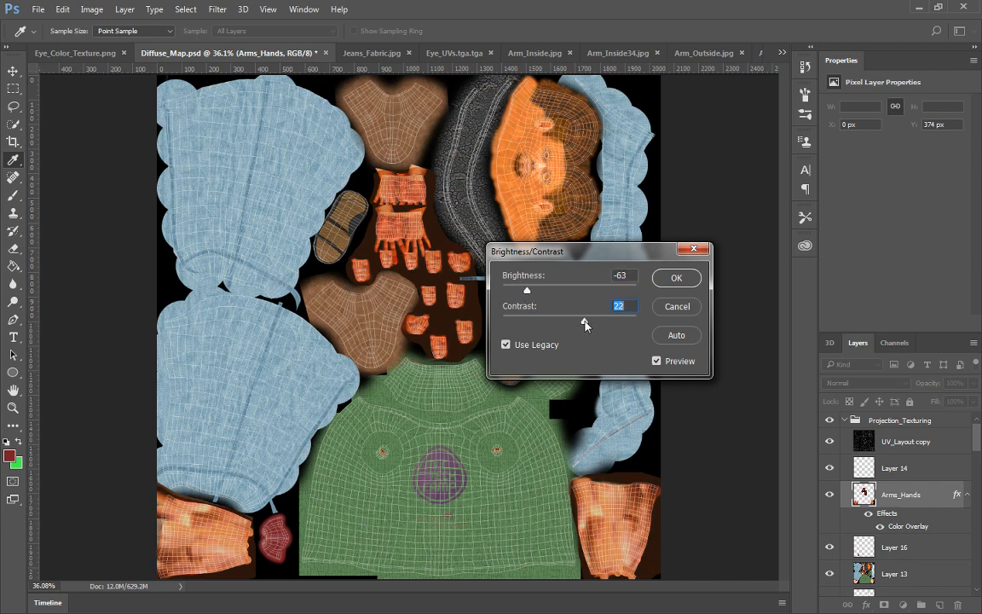
left_click(667, 277)
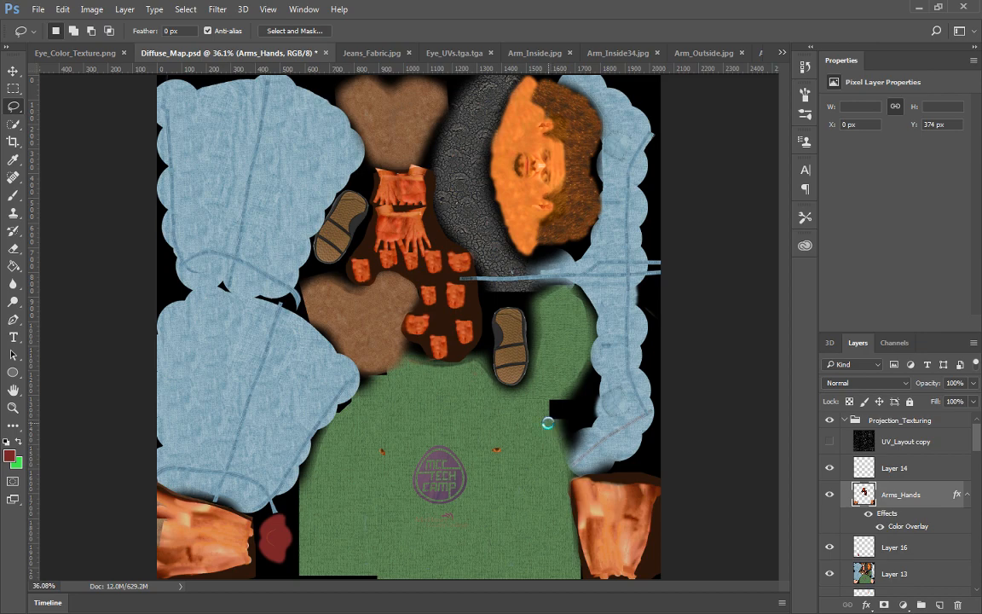
Save a Targa copy of the map as Diffuse_Map in the Textures folder, replacing the existing file, at 32 bits/pixel
key("ctrl+shift+s")
left_click(413, 366)
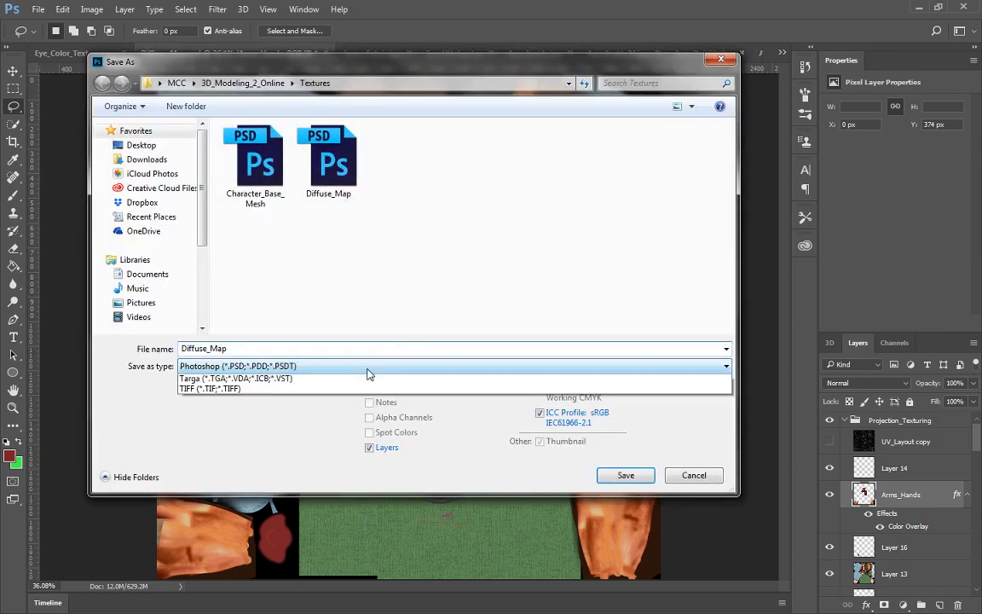
left_click(273, 584)
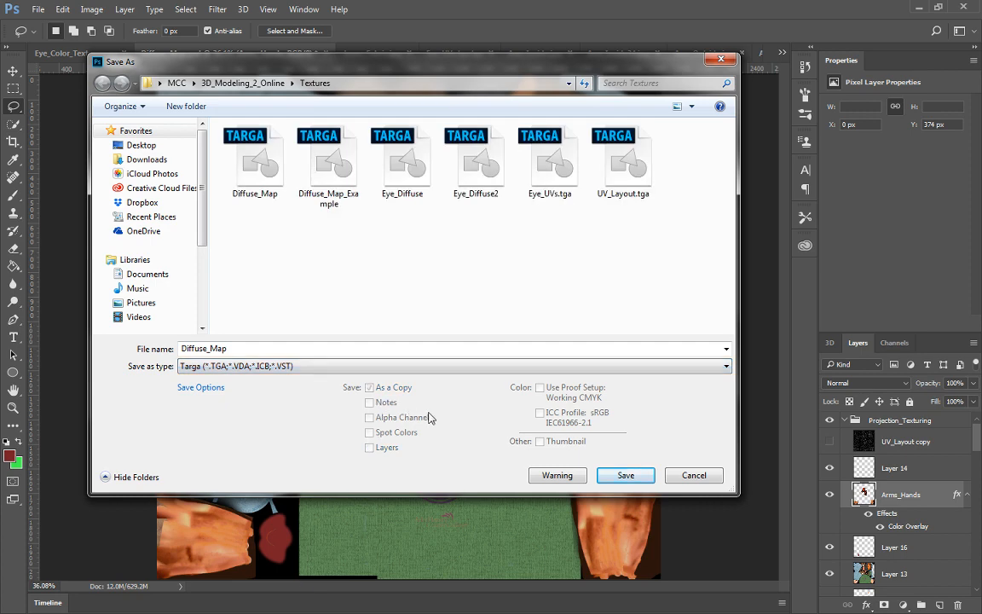
left_click(627, 482)
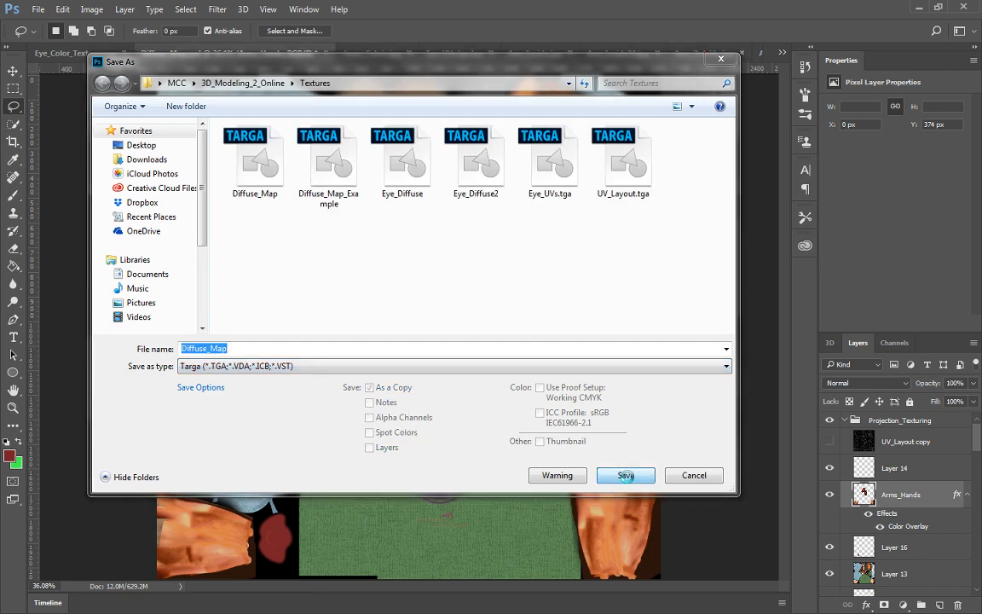
left_click(527, 315)
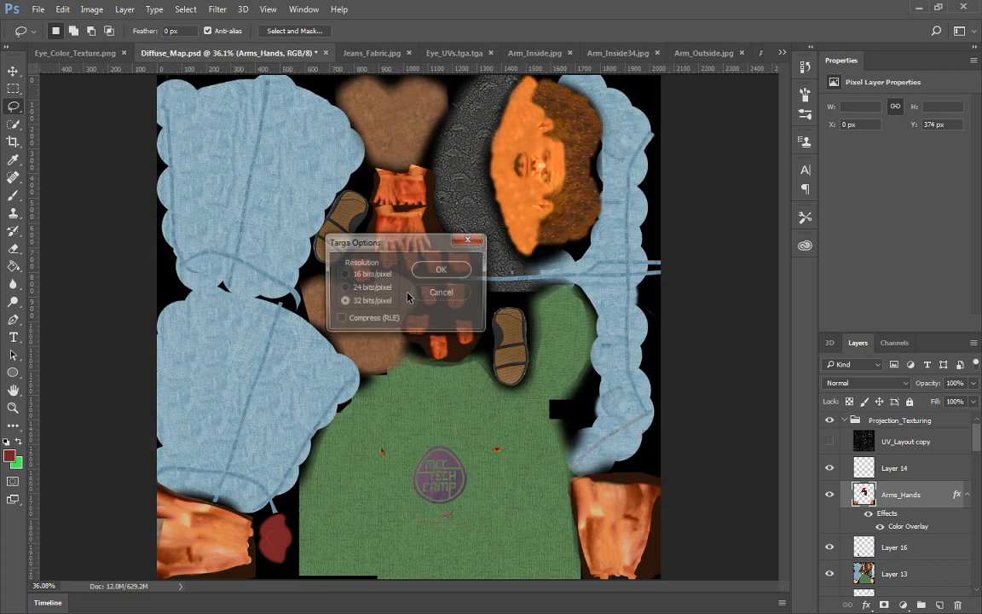
key("Return")
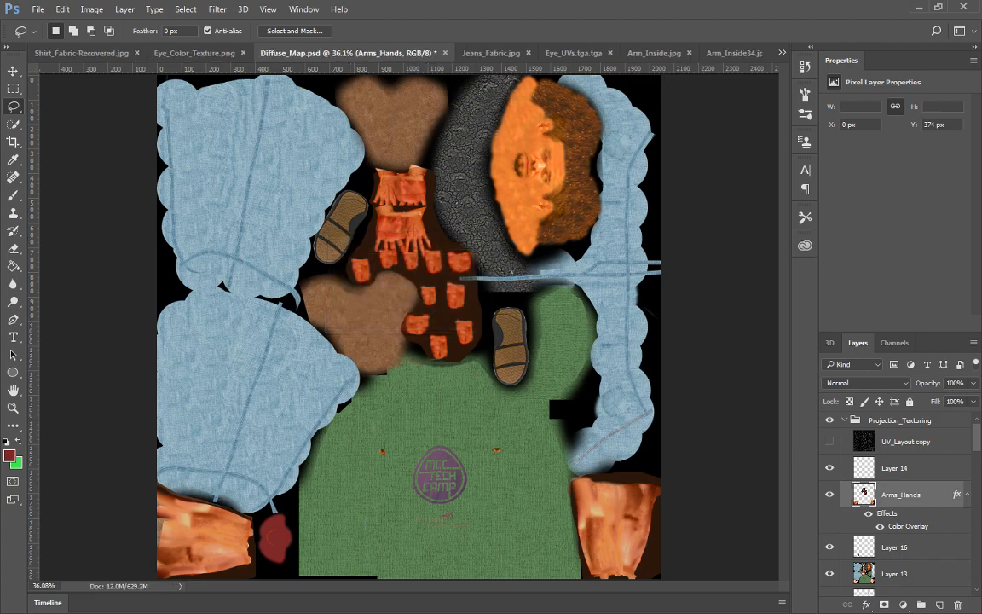
Switch to Maya and reload Diffuse_Map.tga in the file texture feeding the blinn1 material's color
key("alt+Tab")
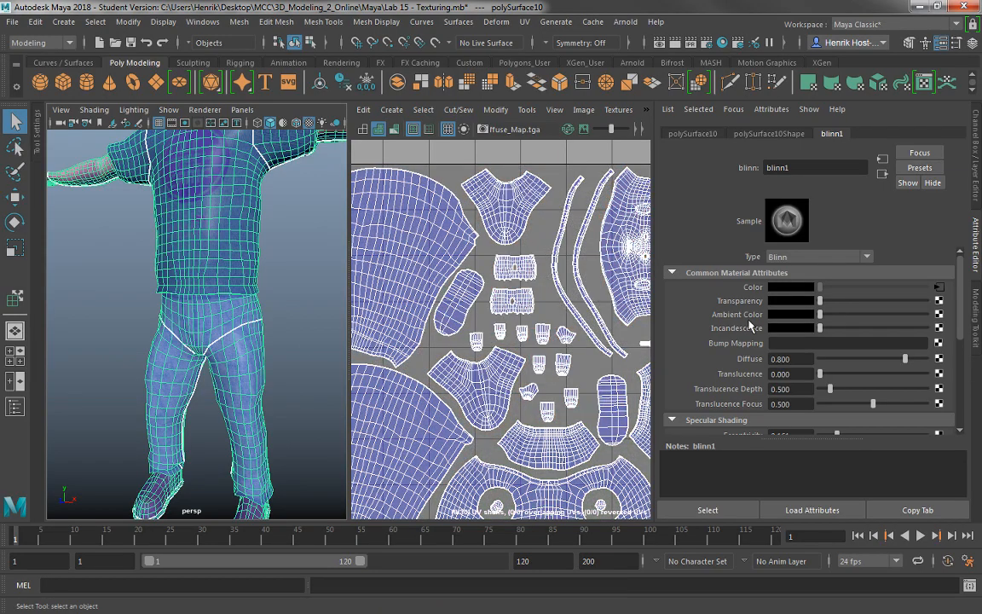
left_click(939, 288)
left_click(784, 340)
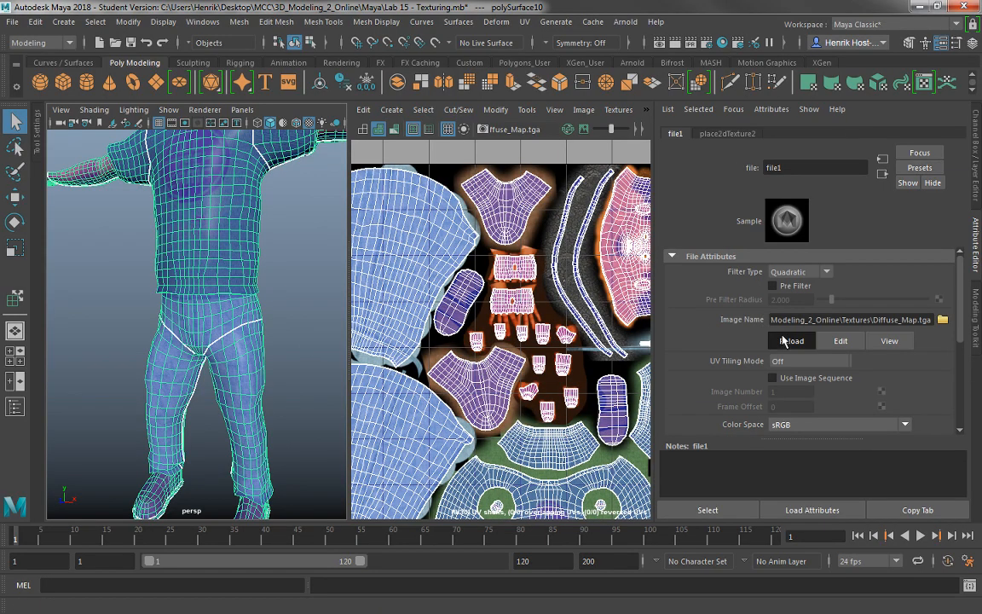
Examine the reloaded skin texture on the character's hand and forearm, checking its colour and the UV seams along the arm
left_click(267, 273)
left_click_drag(259, 260, 219, 406, "alt")
left_click_drag(203, 432, 191, 282)
left_click_drag(136, 194, 183, 320)
left_click_drag(187, 372, 137, 389)
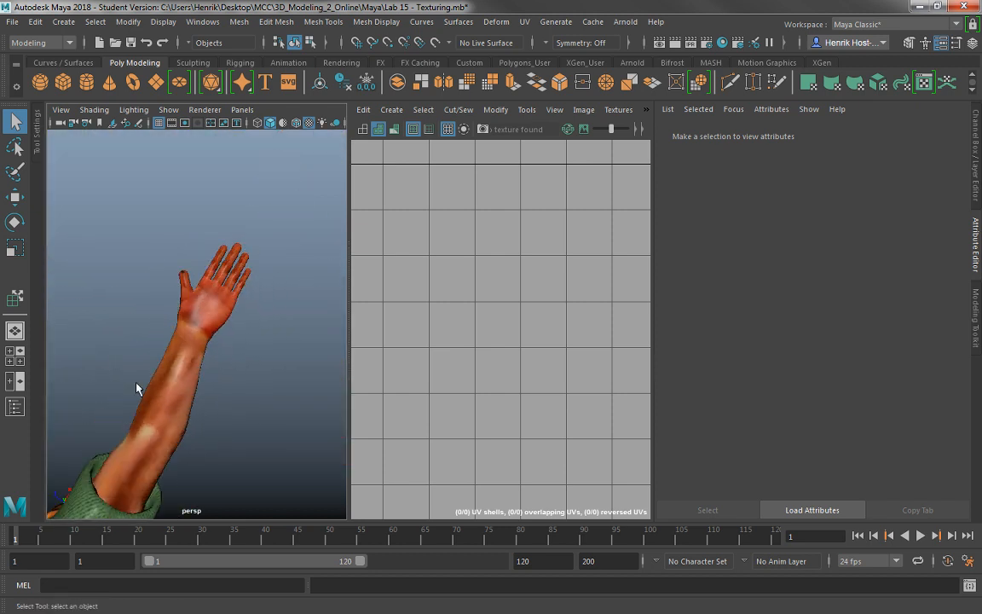
left_click(183, 376)
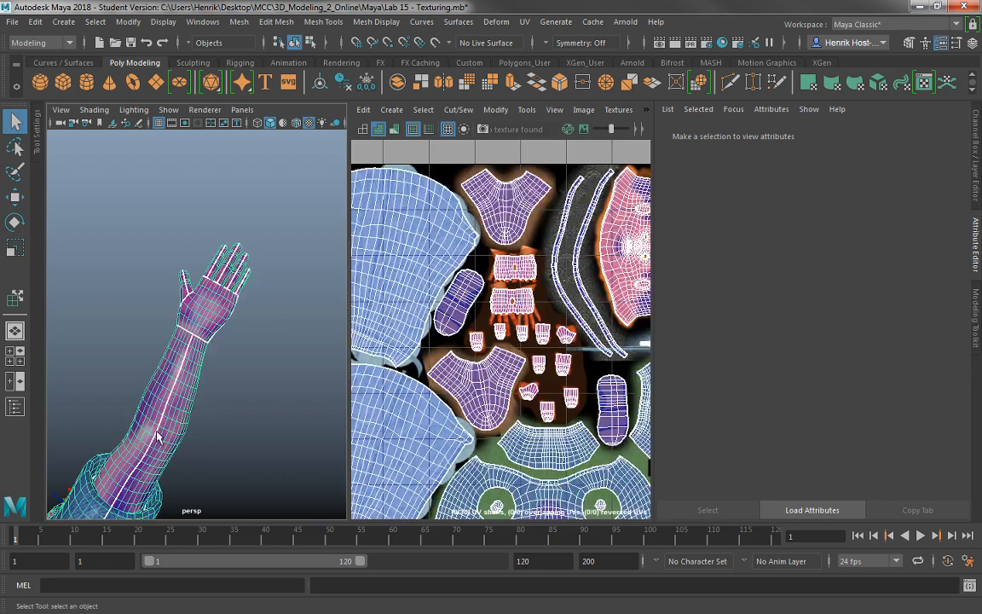
left_click(219, 386)
left_click_drag(193, 391, 258, 354)
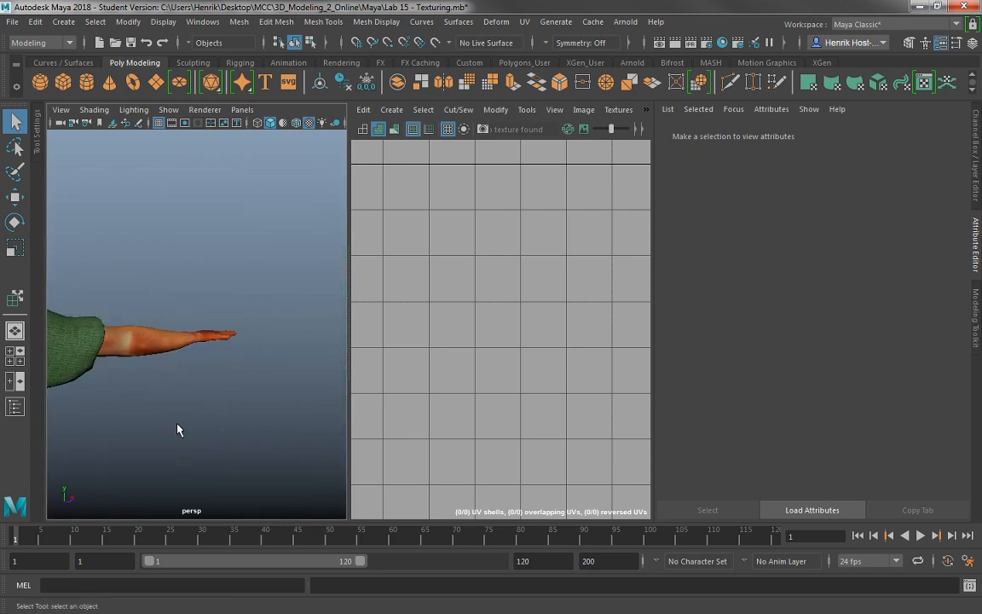
left_click_drag(177, 429, 328, 424)
left_click_drag(264, 409, 215, 391)
Maximize the perspective view and inspect the textured character from front and back, comparing the arms' skin tone with the face
key("space")
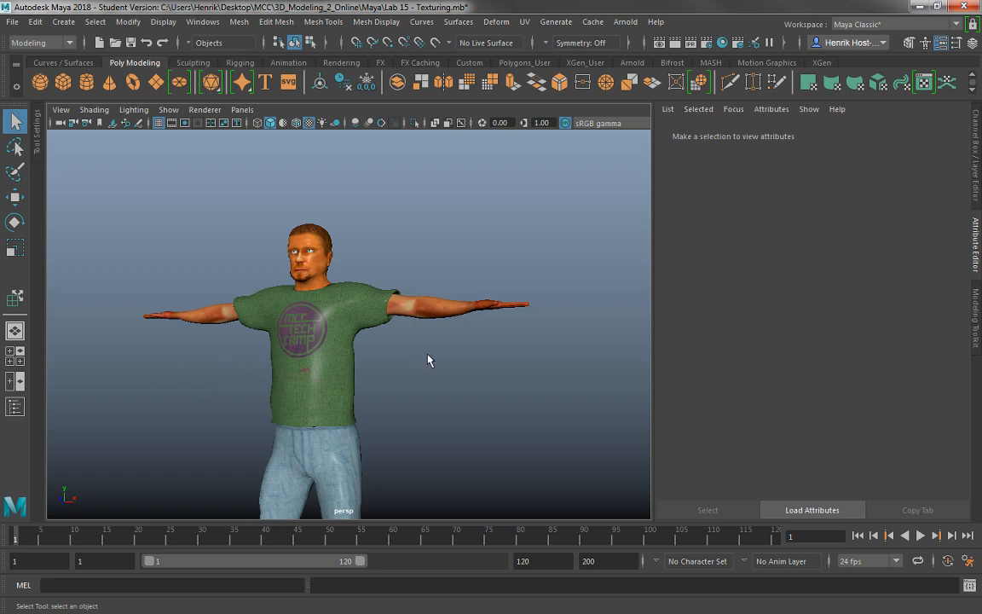
left_click_drag(427, 358, 294, 290)
scroll(349, 358, "up", 3)
left_click_drag(295, 290, 334, 366)
scroll(337, 378, "up", 2)
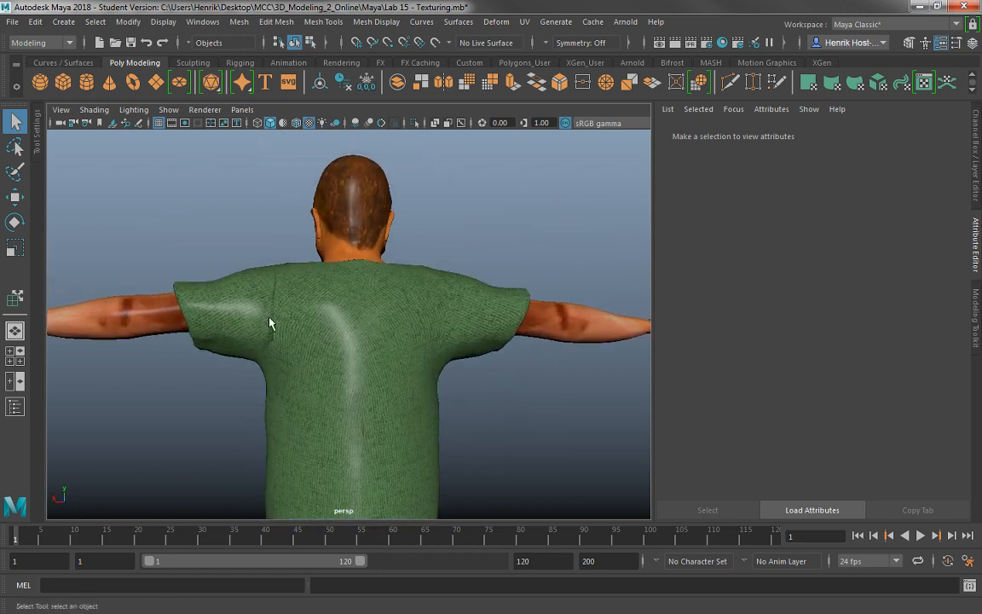
left_click_drag(277, 346, 428, 400)
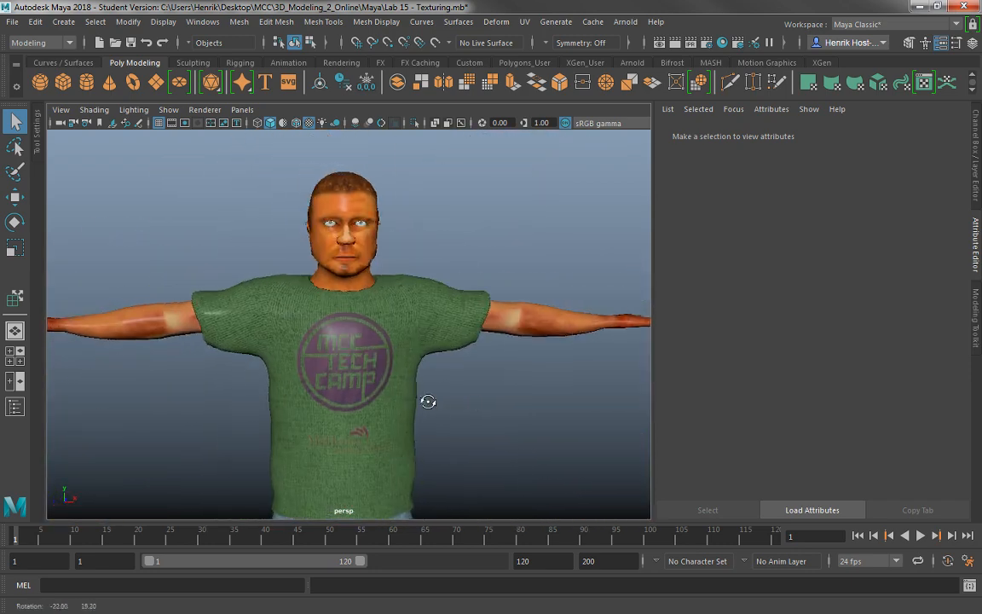
scroll(428, 400, "down", 5)
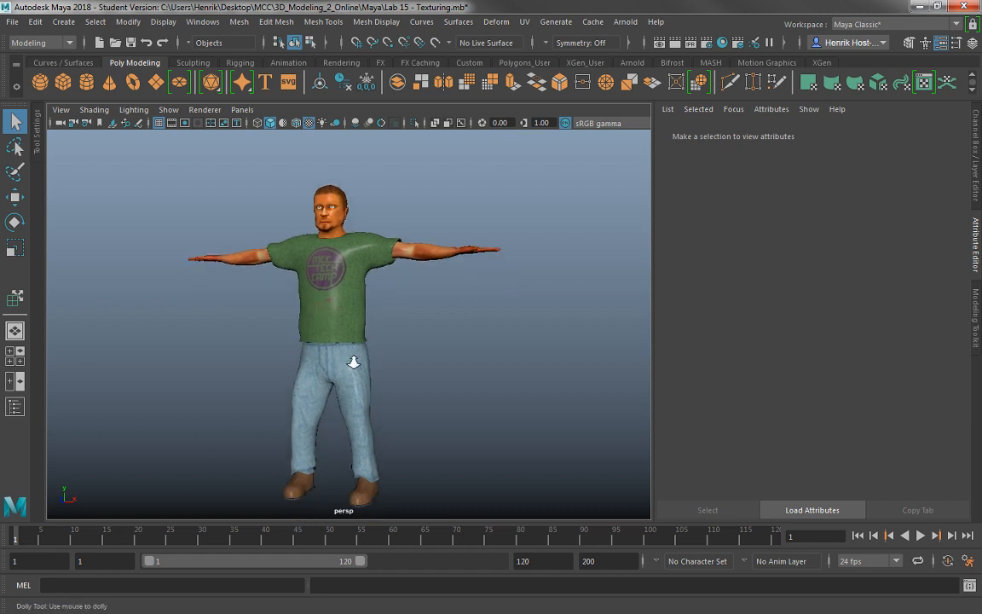
scroll(353, 362, "down", 2)
left_click_drag(349, 351, 324, 341)
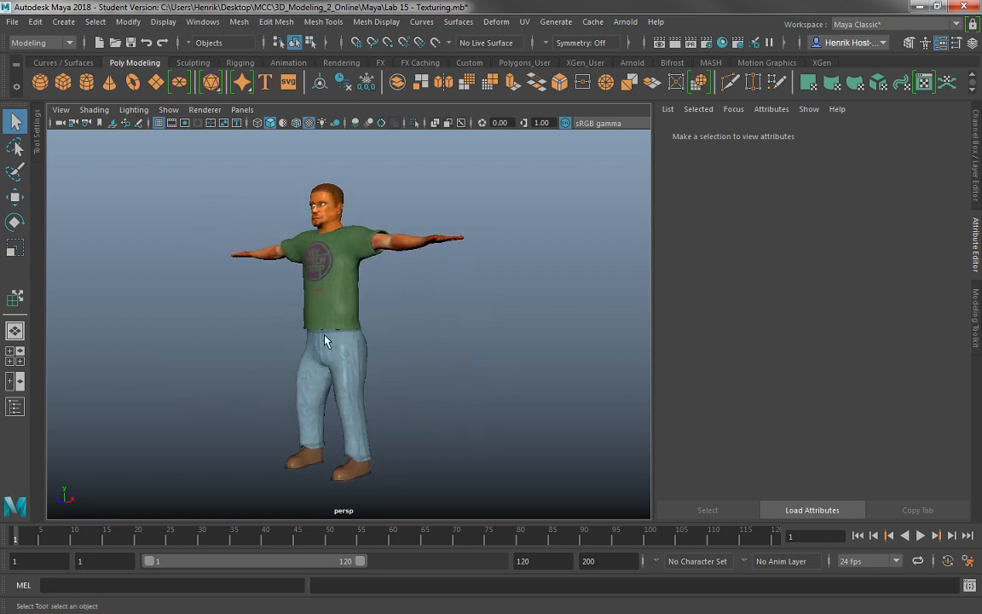